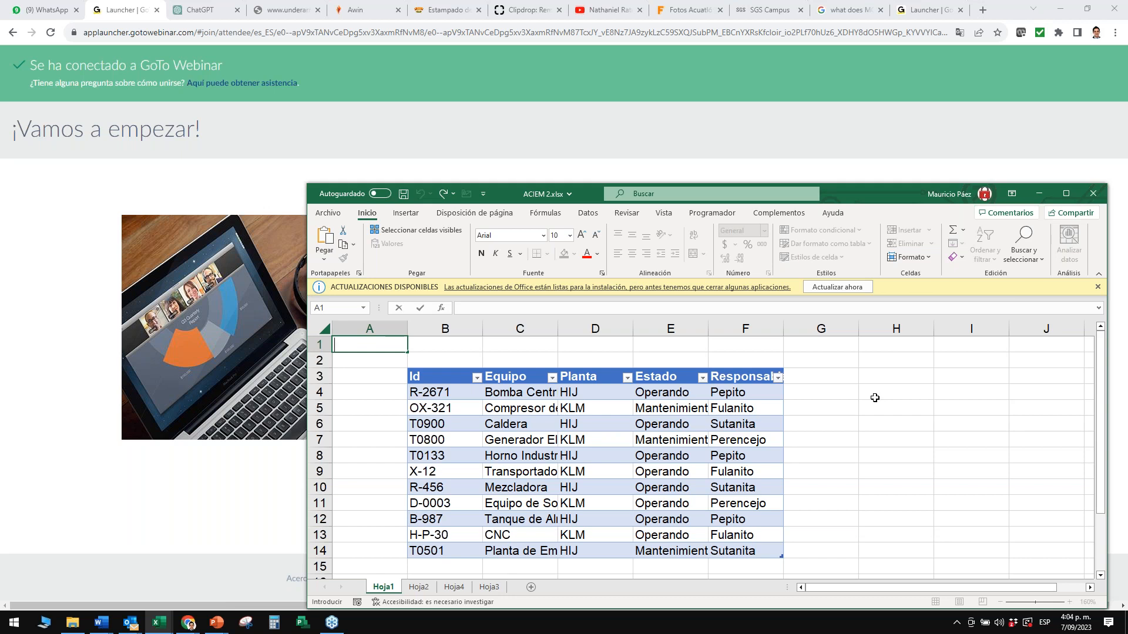
- Leave cell editing in A1 of Hoja1 and maximize the ACIEM 2.xlsx workbook window
key("Escape")
left_click(446, 375)
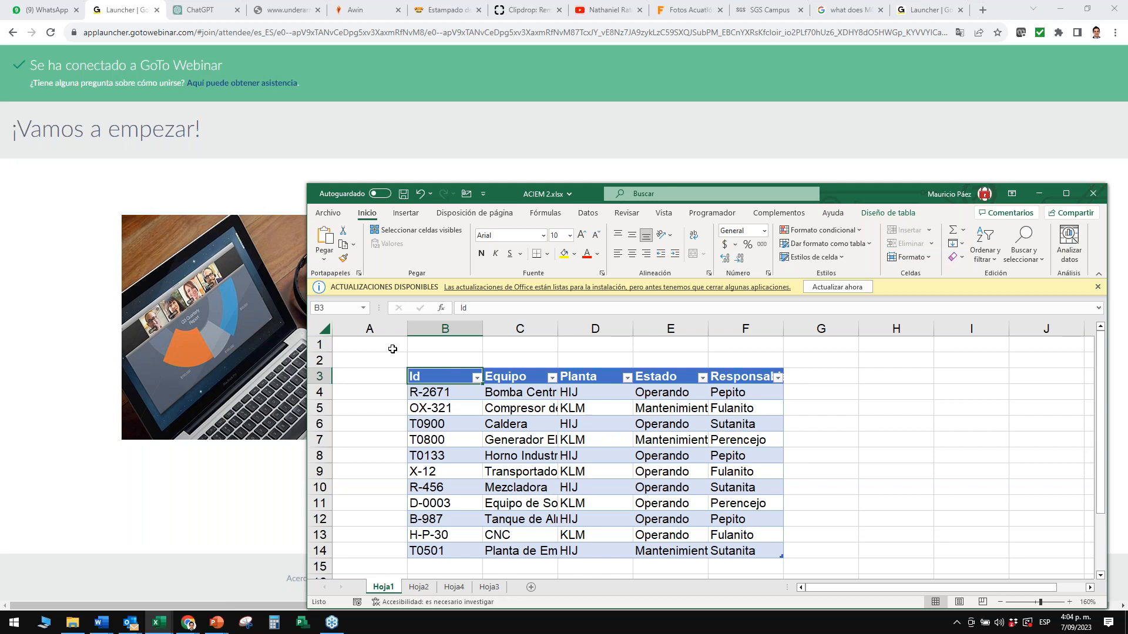
left_click(392, 349)
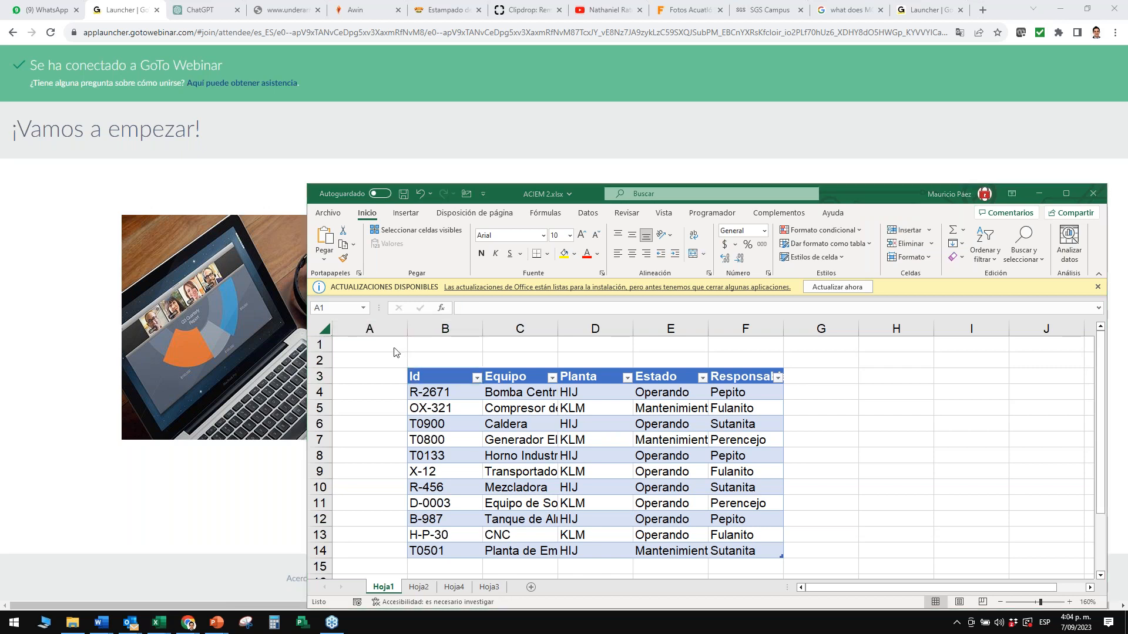
left_click(396, 353)
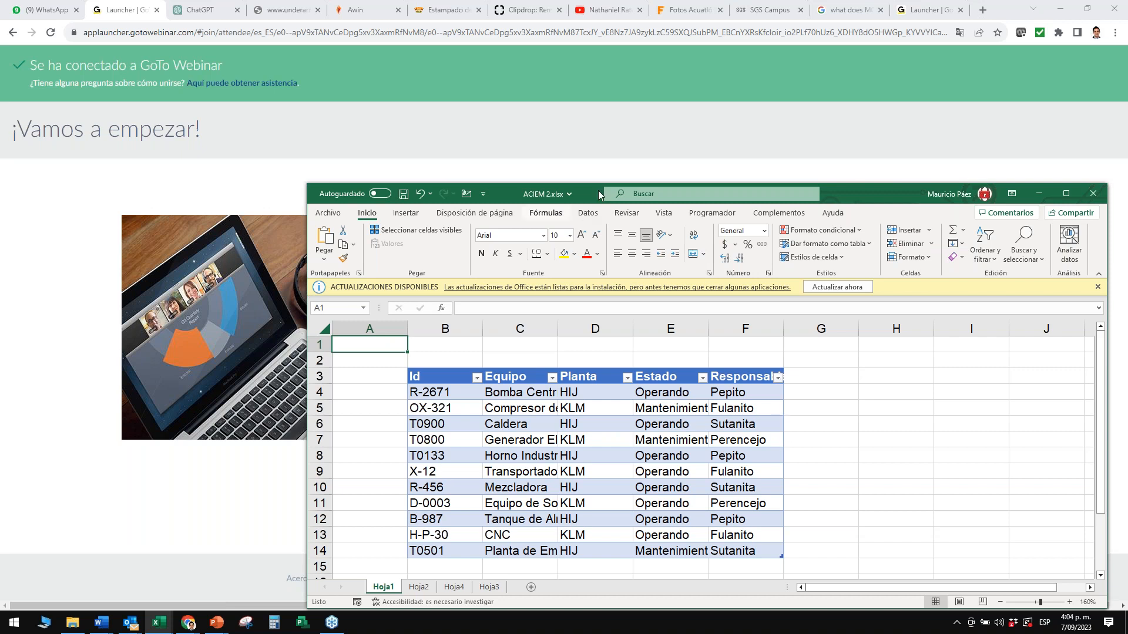
double_click(846, 195)
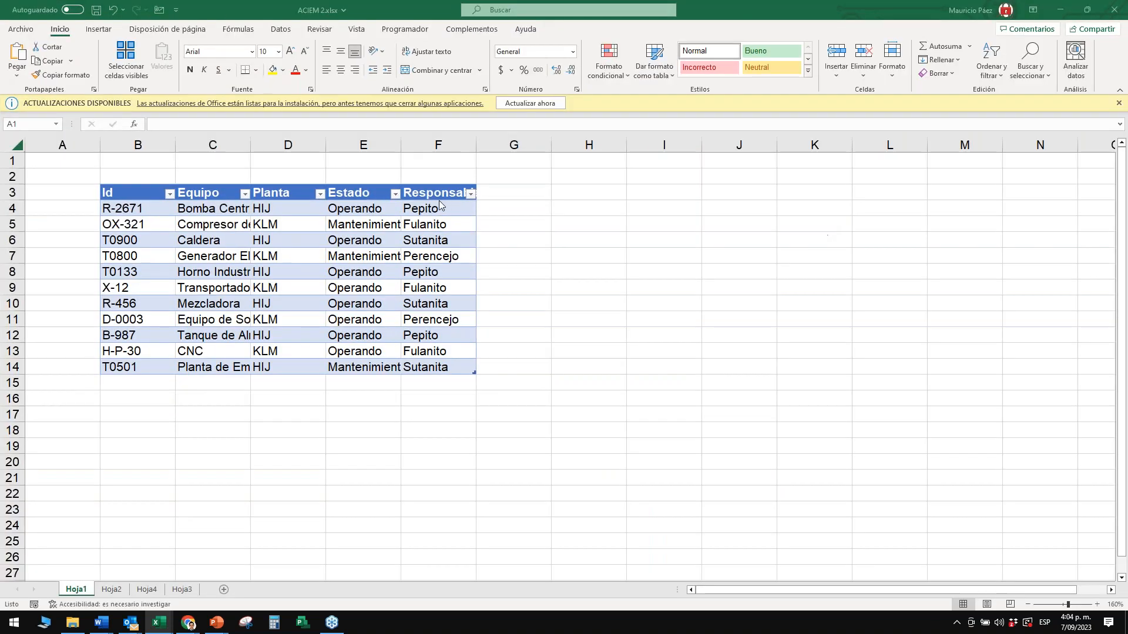
left_click(424, 188)
left_click(424, 192)
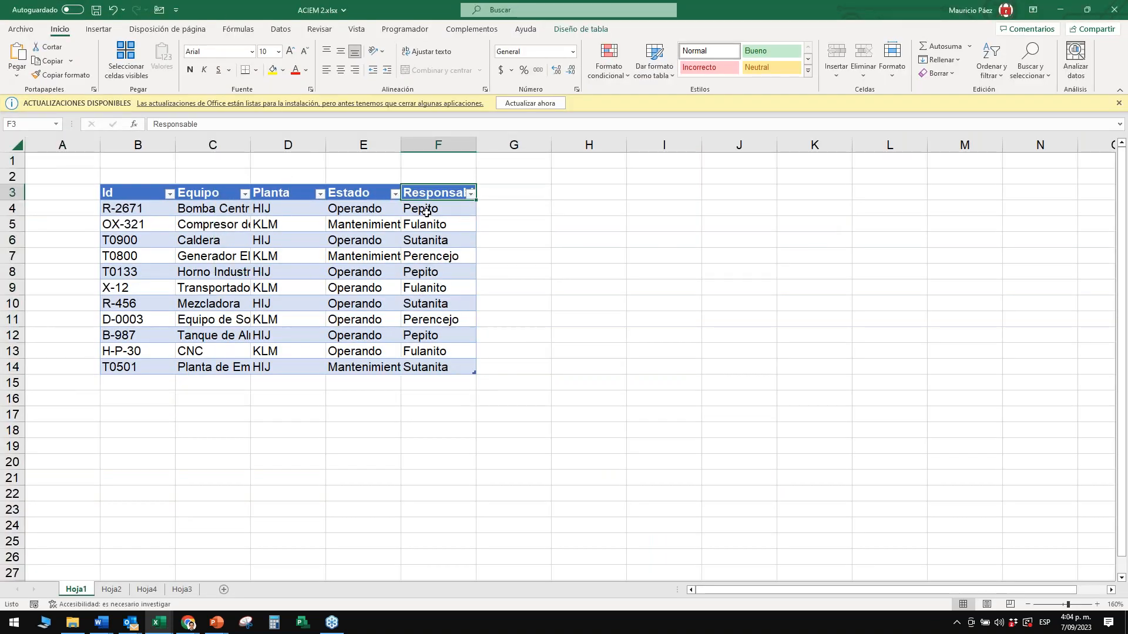
key("ctrl+Home")
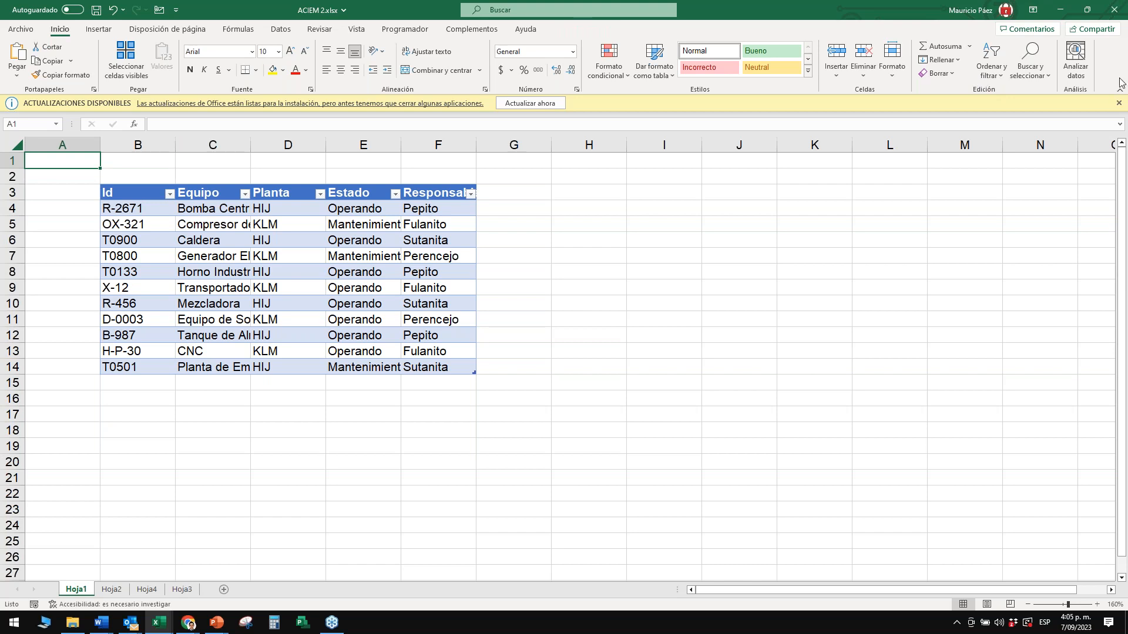
left_click(1077, 78)
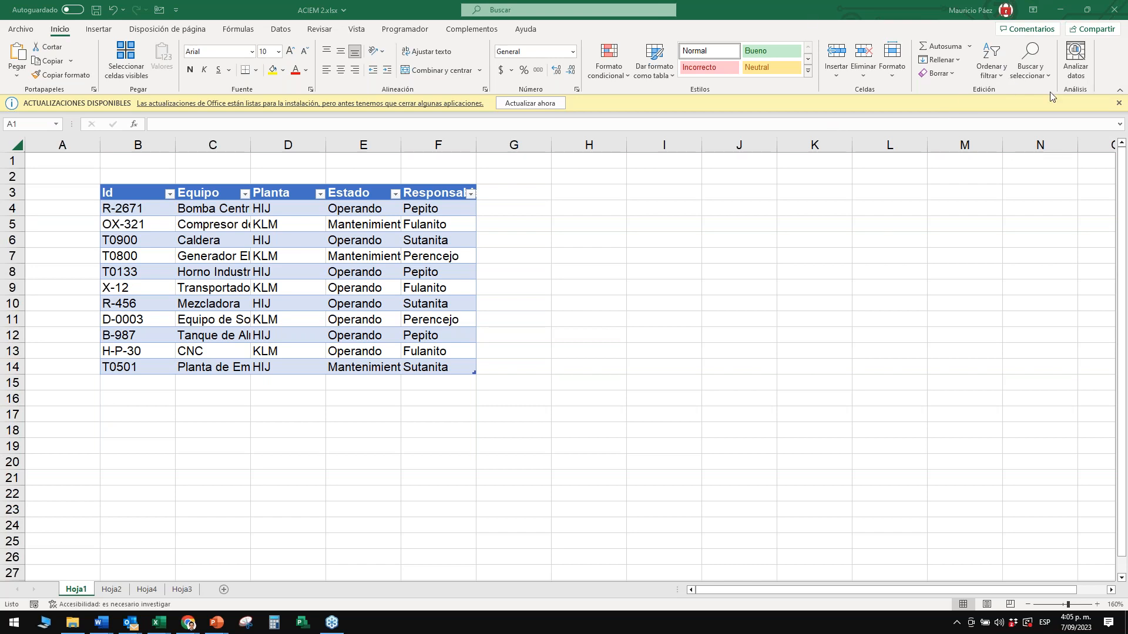
left_click(572, 225)
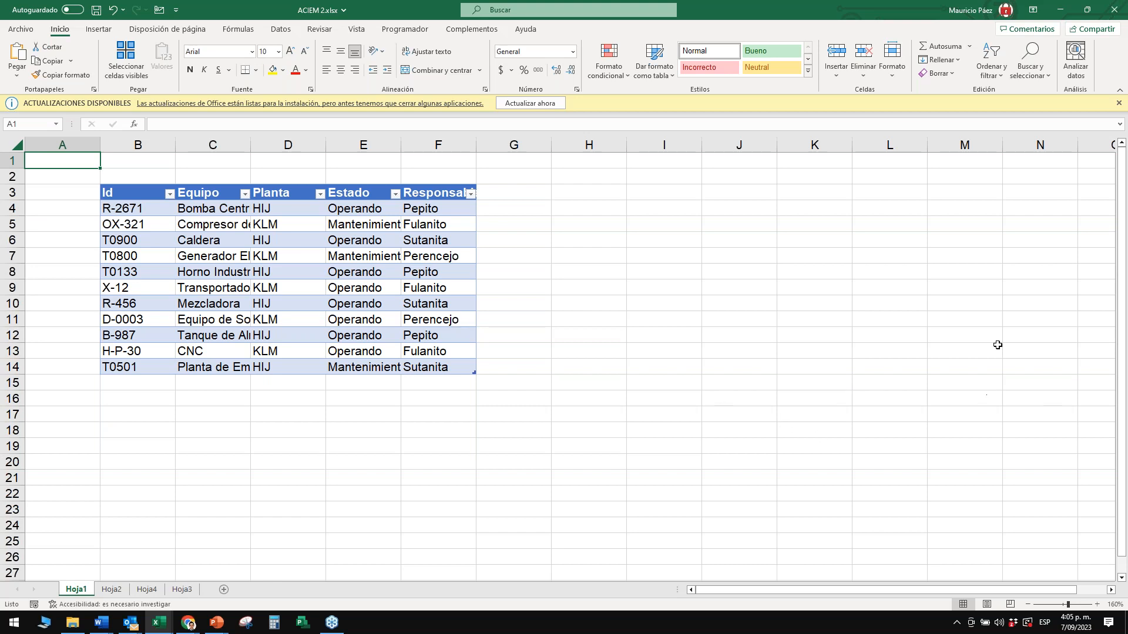
left_click(972, 81)
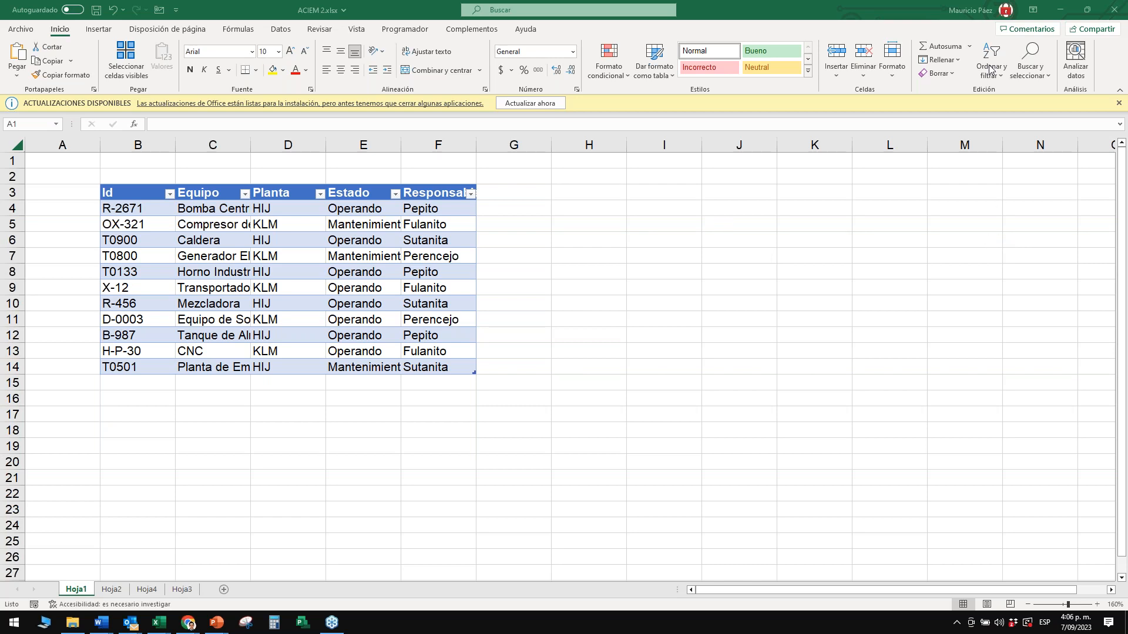
- Enlarge Hoja1 to 175% and look over the equipment table from the Id header to the Responsable header
left_click(506, 161)
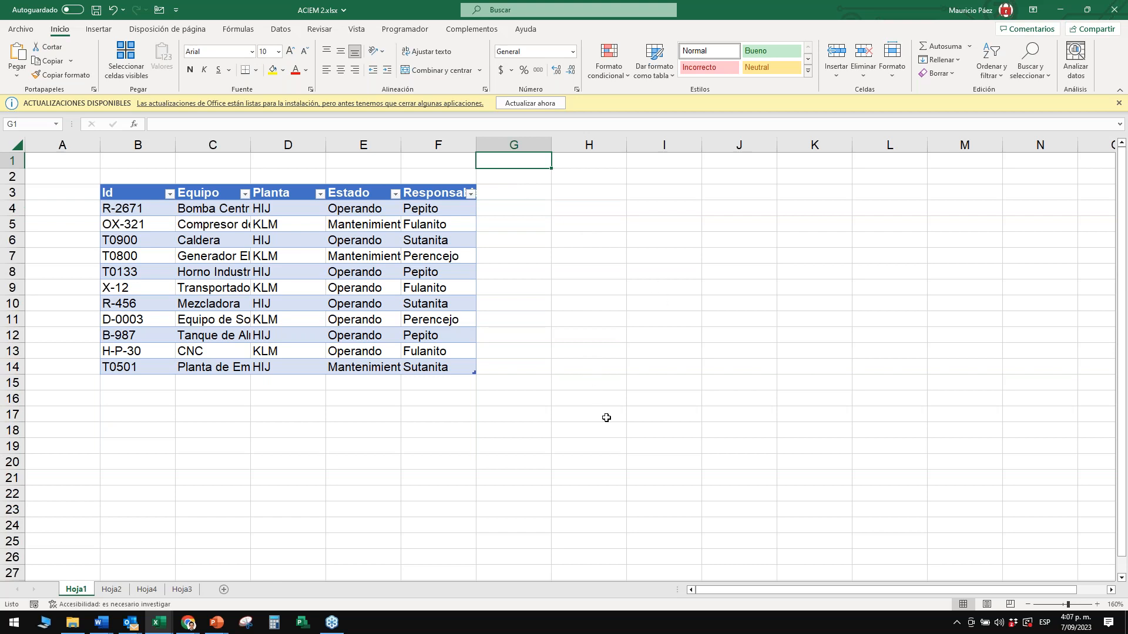
scroll(607, 399, "up", 1)
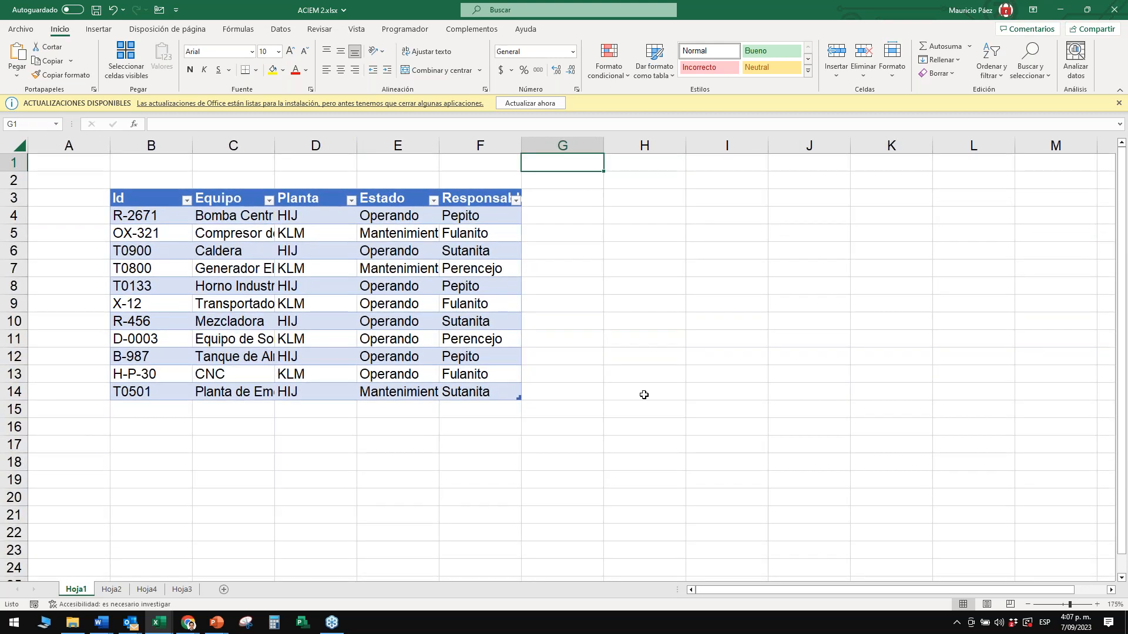
left_click(990, 164)
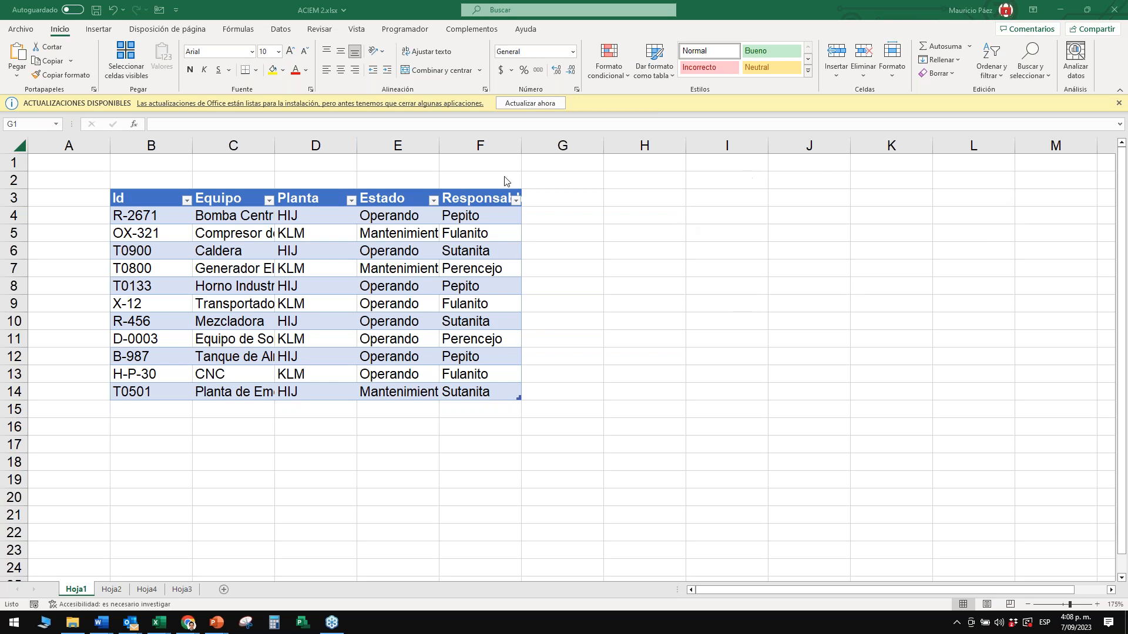
left_click(476, 200)
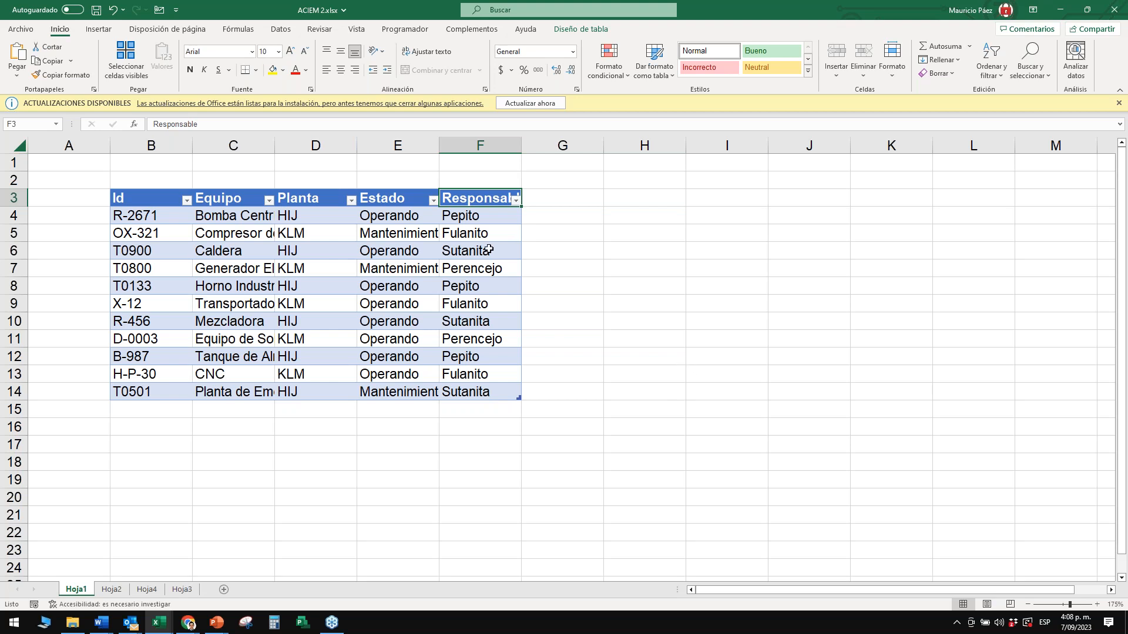
left_click(151, 195)
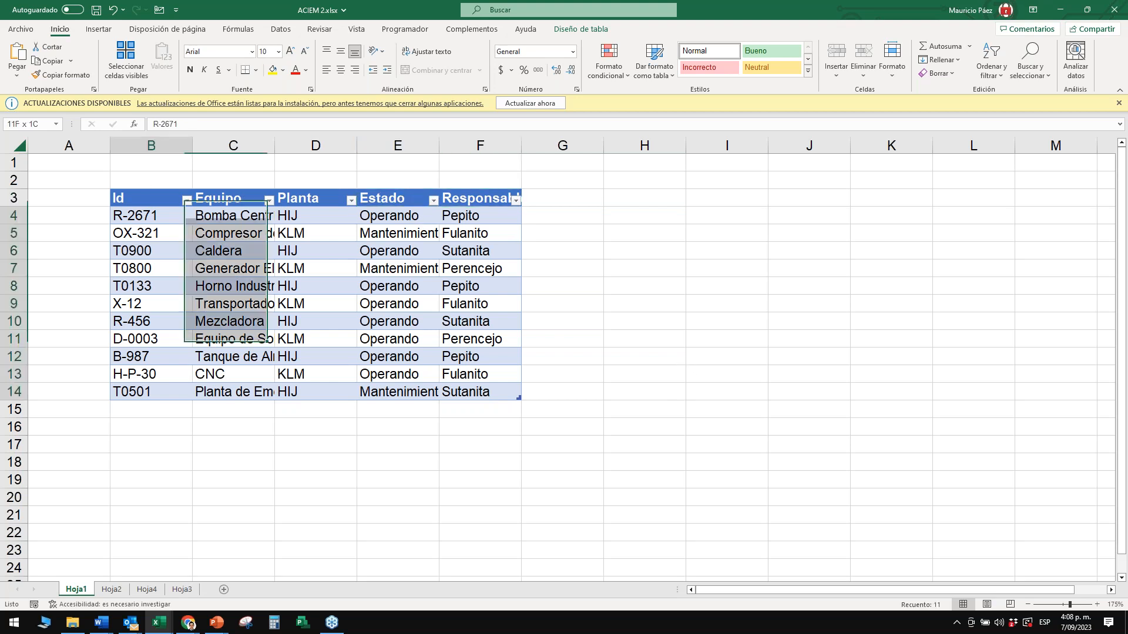
left_click(151, 196)
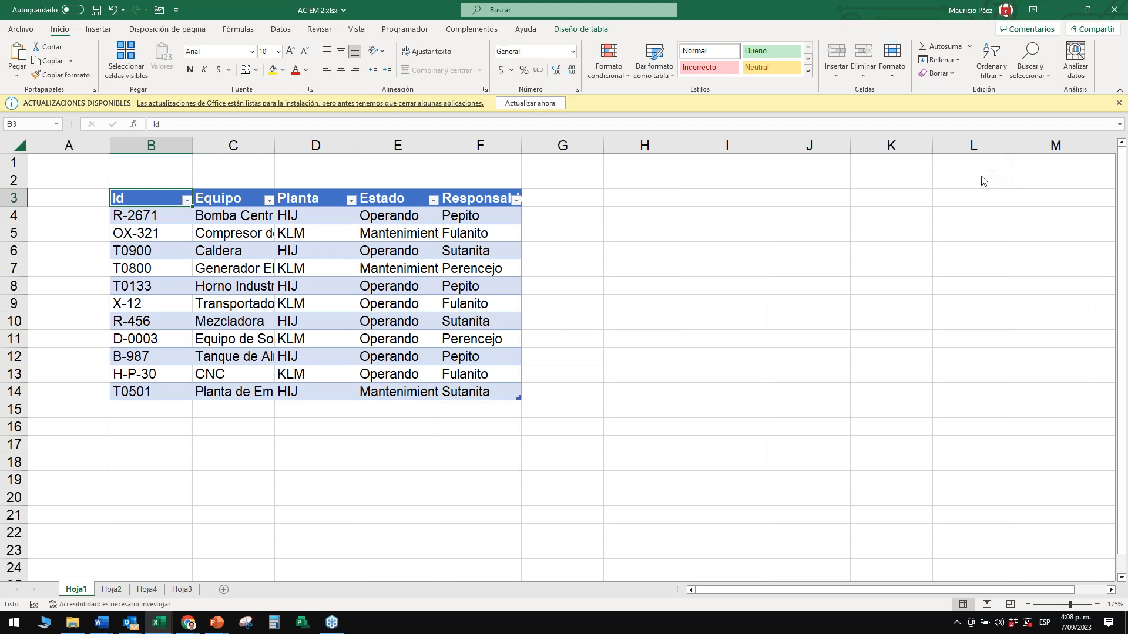
left_click(503, 204)
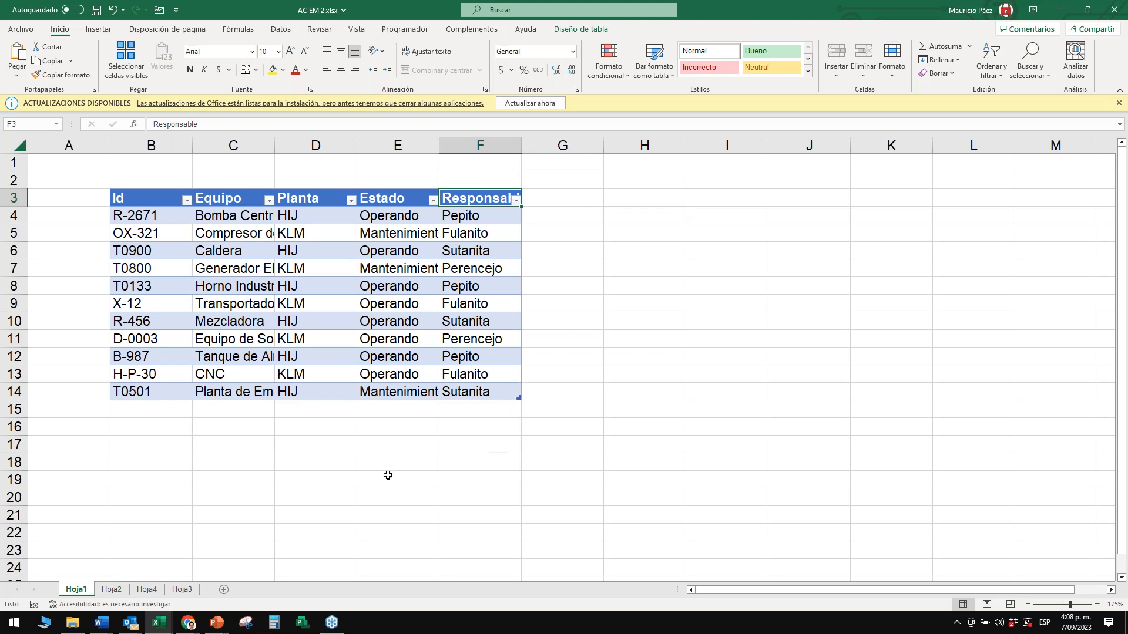
- Open Hoja3 and examine the plain equipment list's Id, Equipo, hourly cost and Vetustez columns
double_click(183, 590)
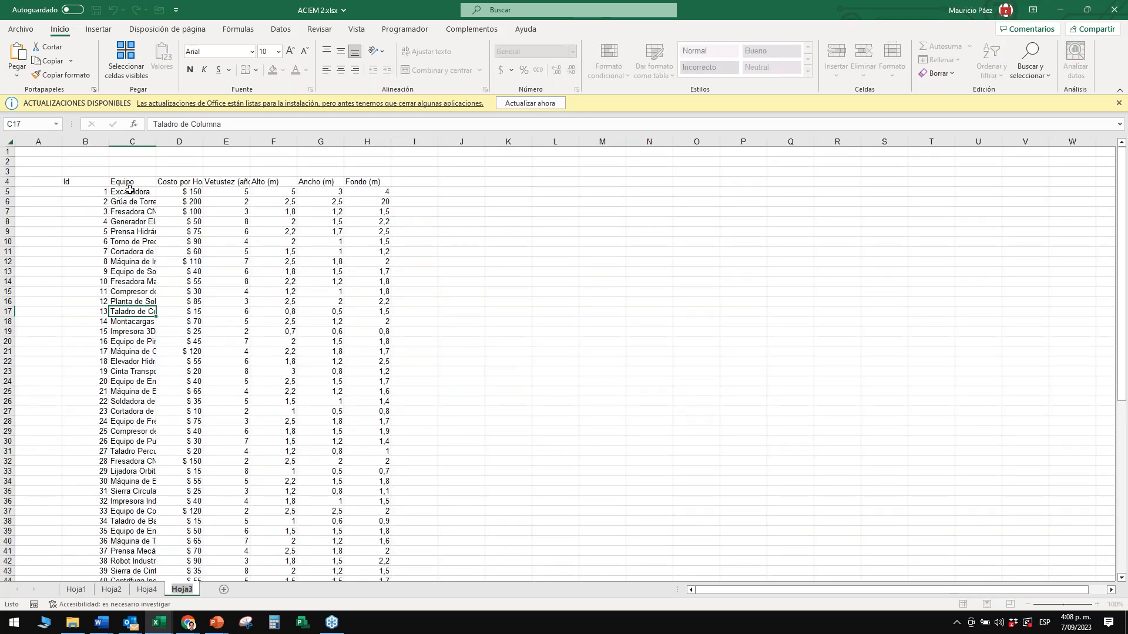
key("Return")
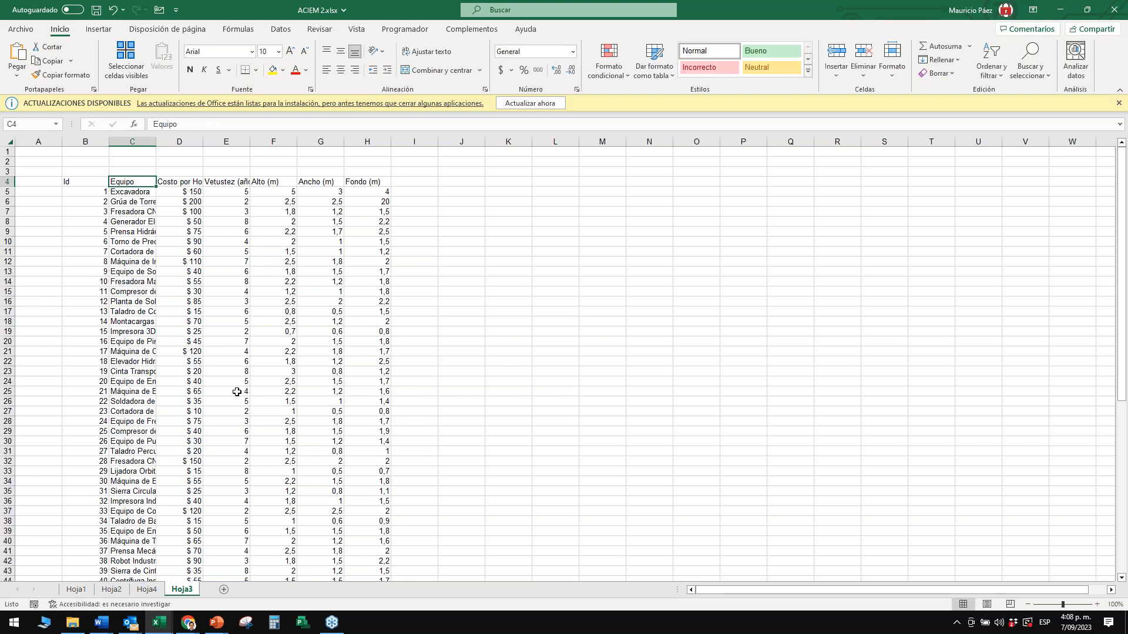
left_click(92, 181)
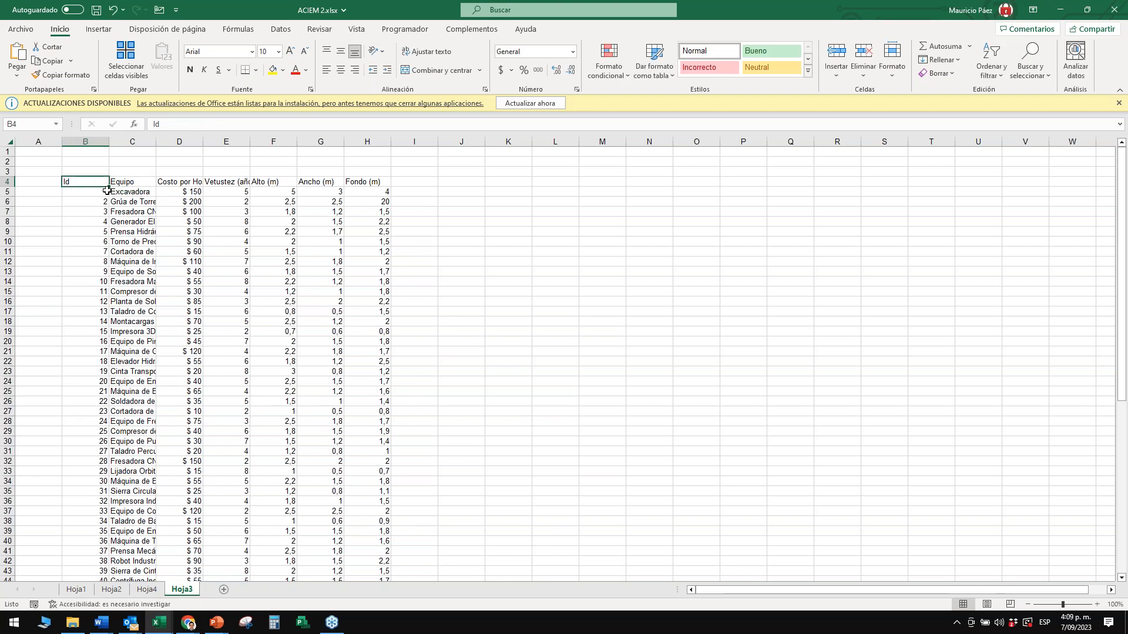
left_click(146, 183)
left_click(177, 183)
left_click(222, 182)
left_click(207, 241)
left_click(188, 240)
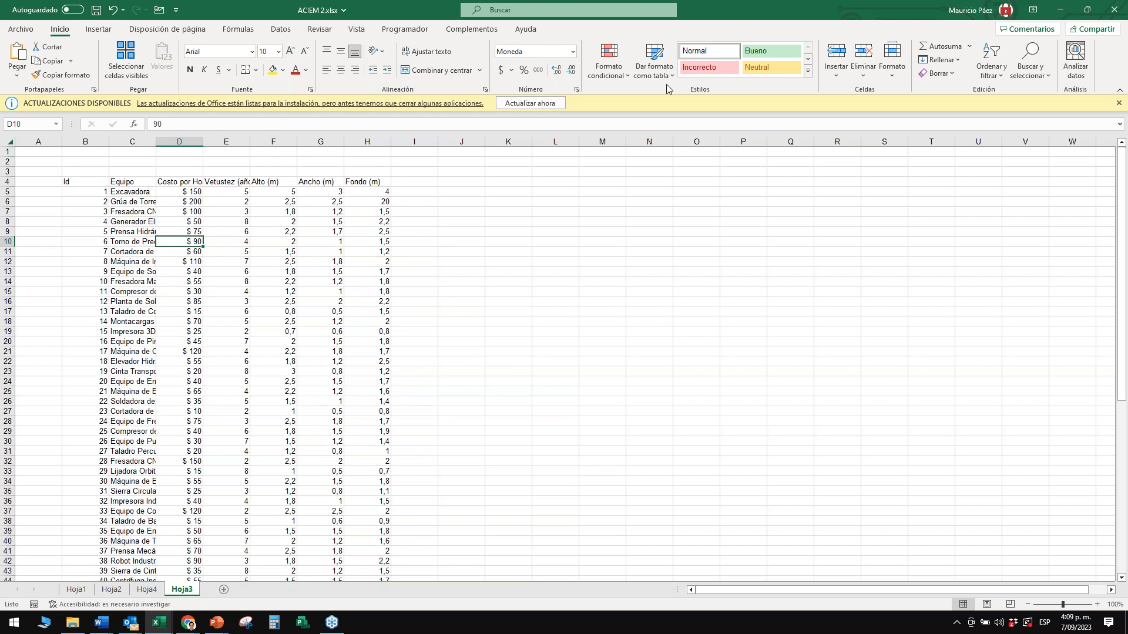
left_click_drag(639, 219, 638, 242)
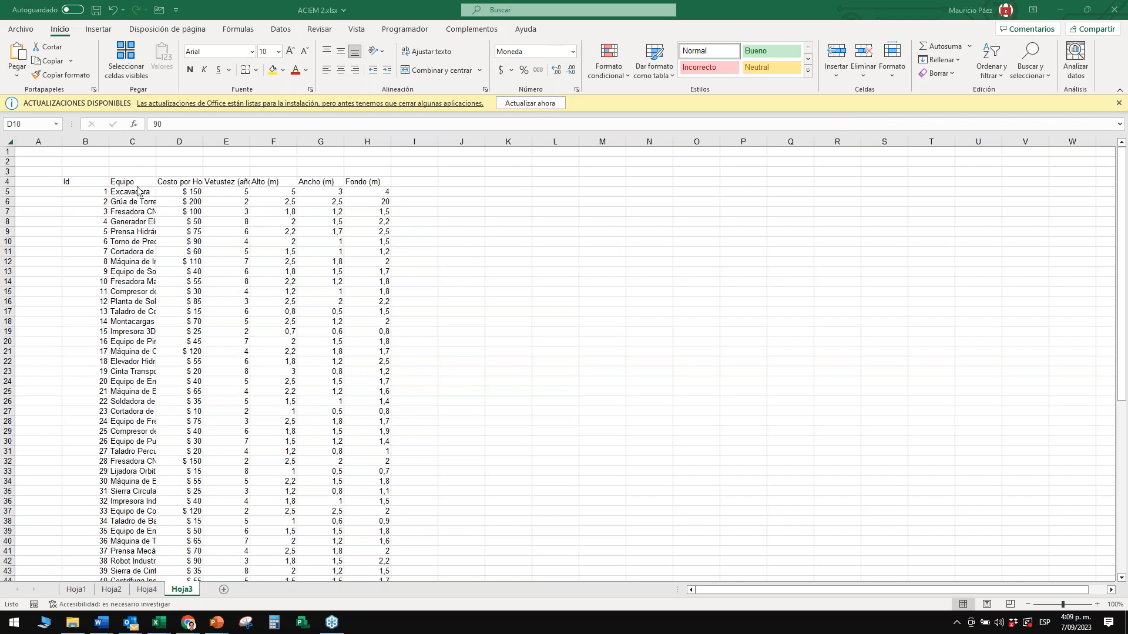
left_click(85, 183)
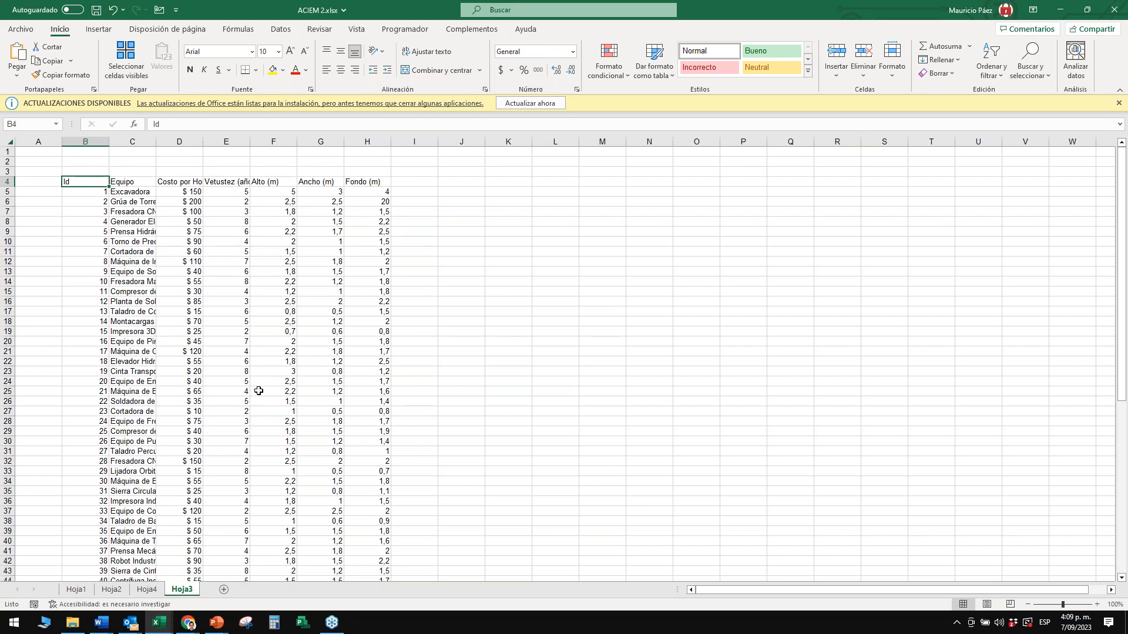
left_click(139, 305)
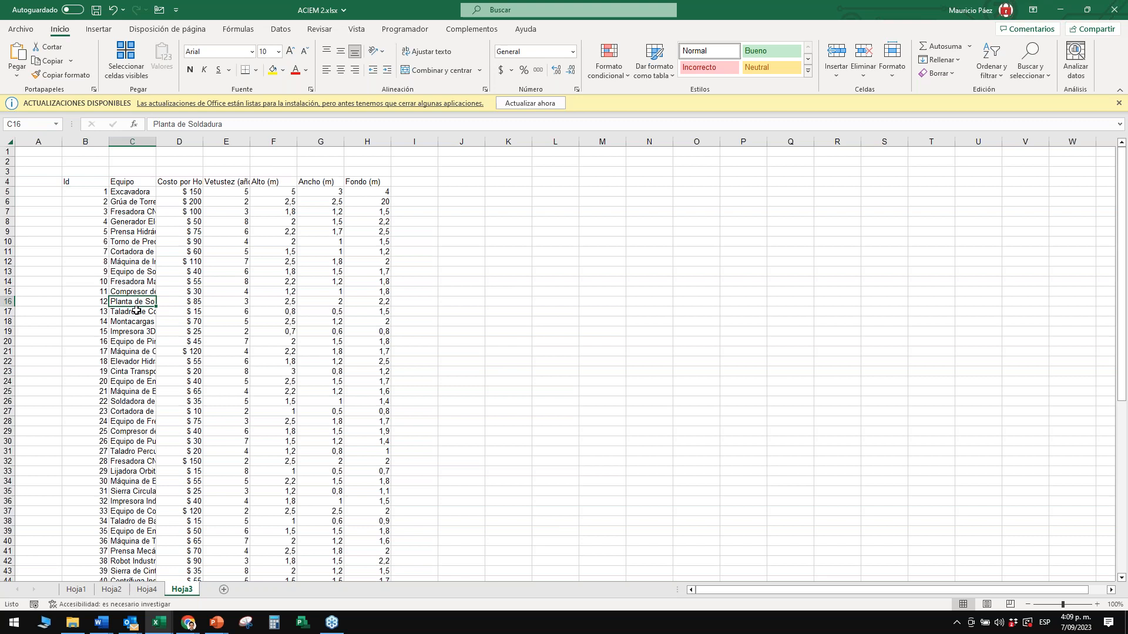
left_click(143, 242)
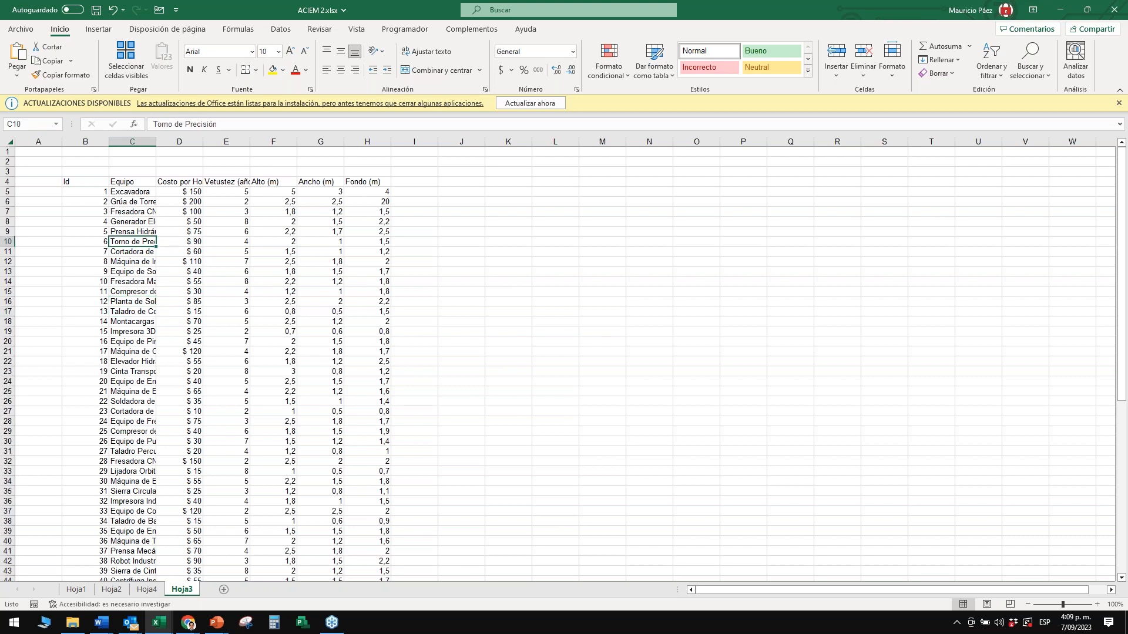
- Return to Hoja1 and review the formatted equipment table, including its Responsable column and Id header
left_click(72, 591)
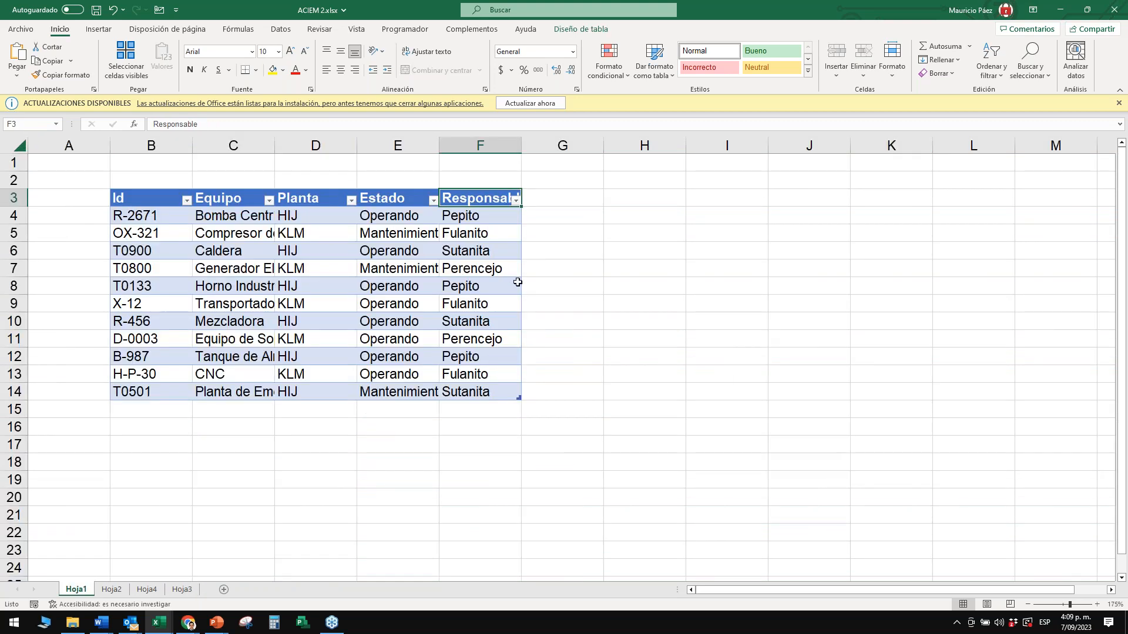
left_click(490, 293)
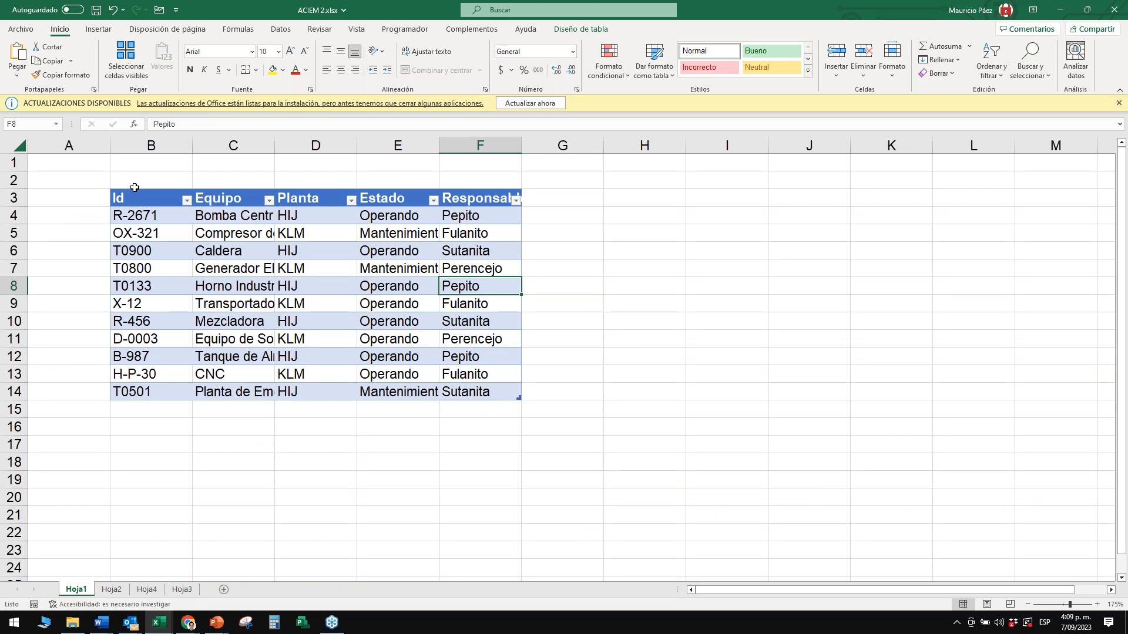
left_click(135, 194)
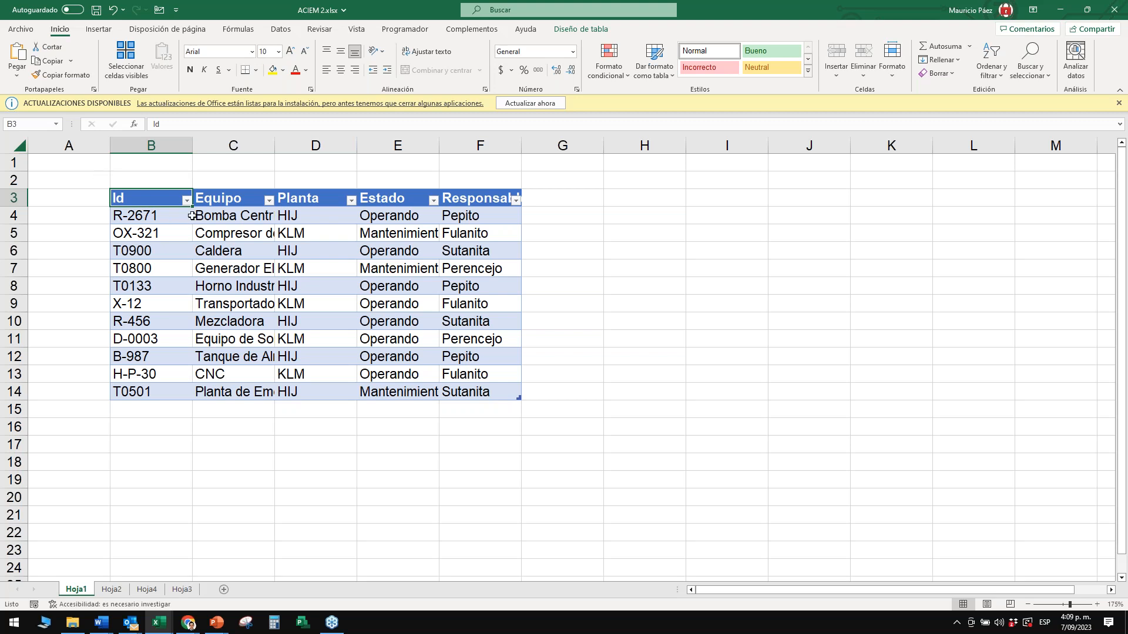
left_click(686, 17)
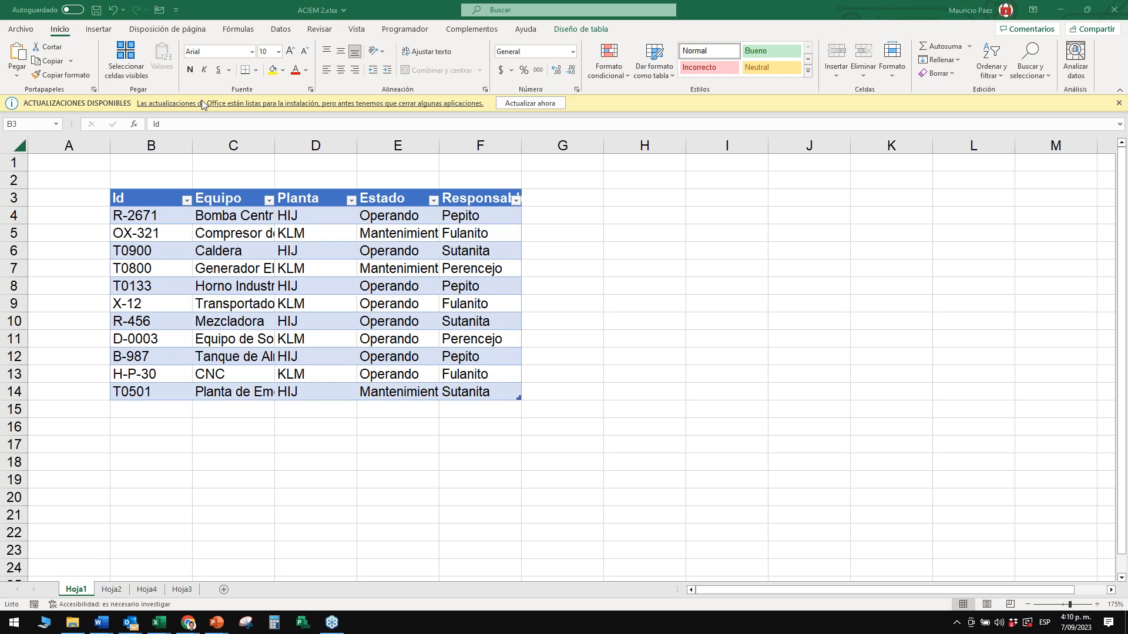
left_click(146, 197)
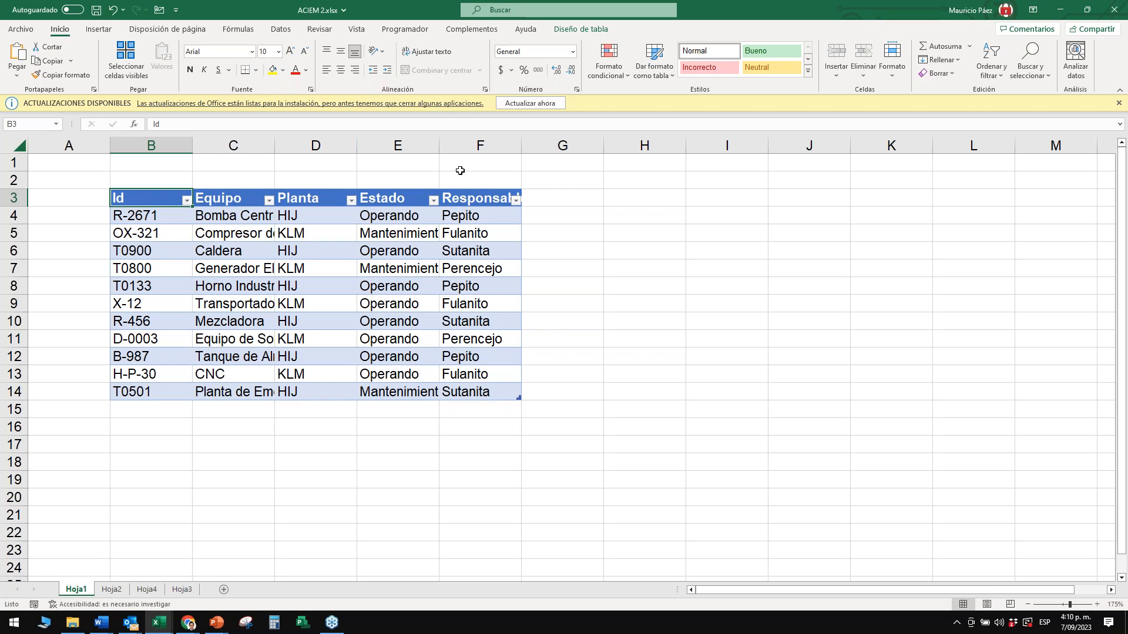
- Inspect the insert options and the table design settings of the Hoja1 equipment table, including its table name
left_click(99, 29)
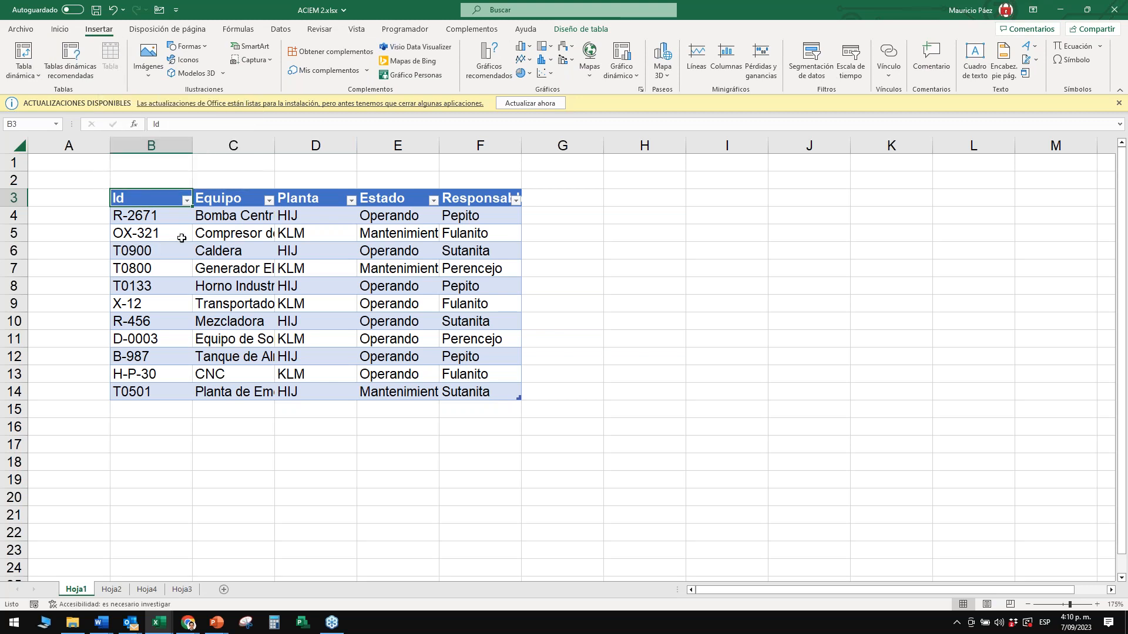
left_click(577, 33)
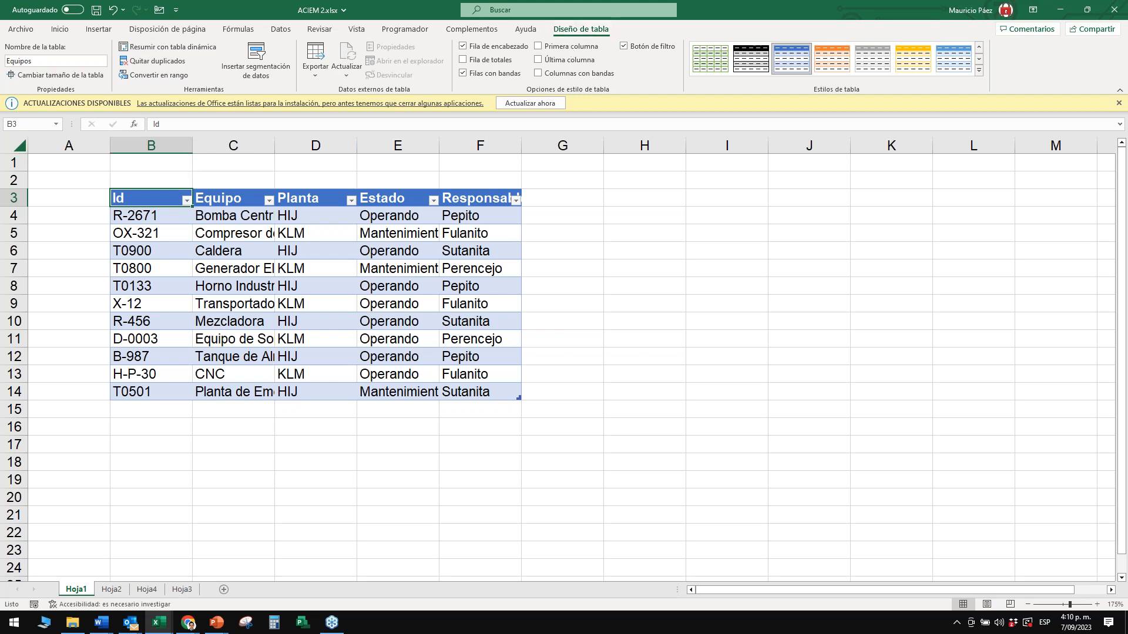
left_click(231, 234)
left_click(172, 199)
left_click(255, 230)
left_click(222, 203)
left_click(237, 233)
left_click(52, 62)
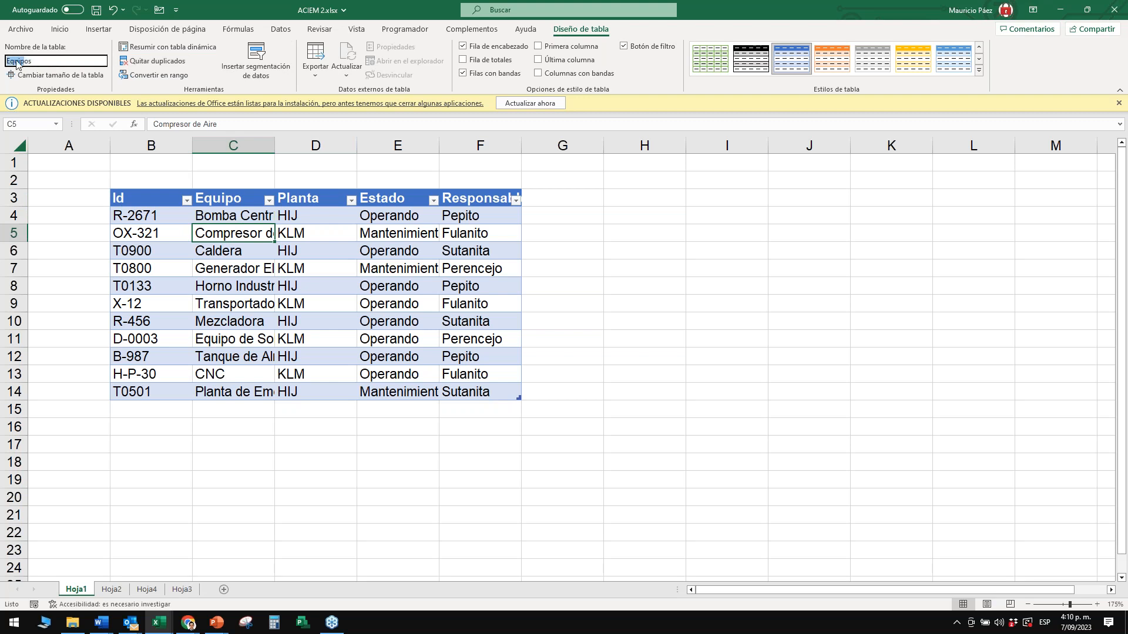
left_click(242, 219)
- Look over the failures table on Hoja2 and the pivot table on Hoja4
left_click(110, 589)
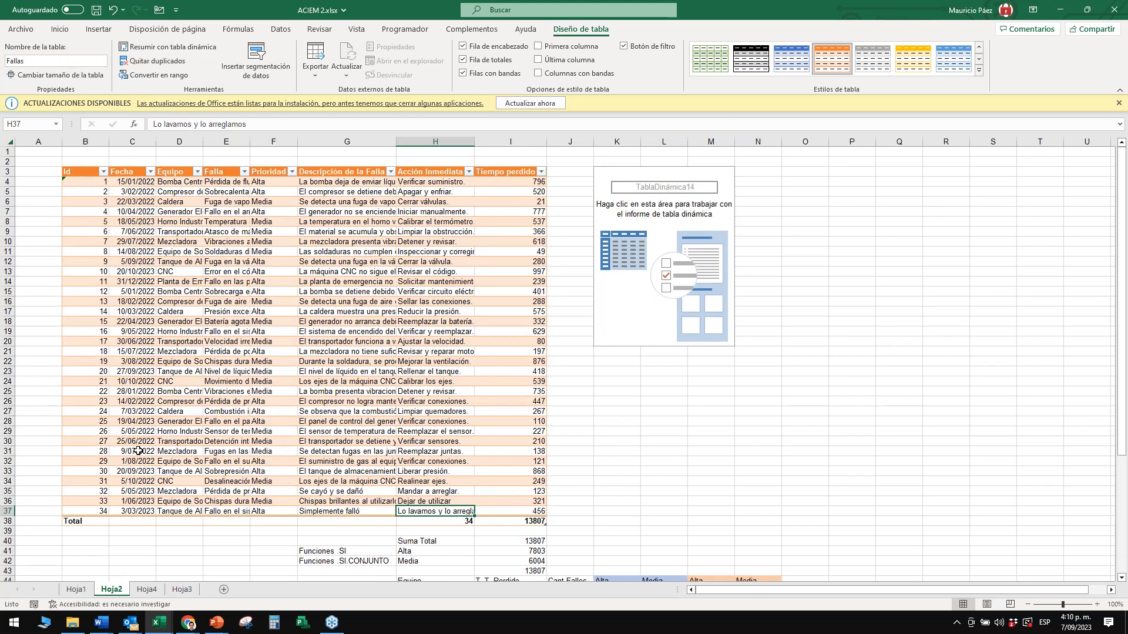
left_click(179, 321)
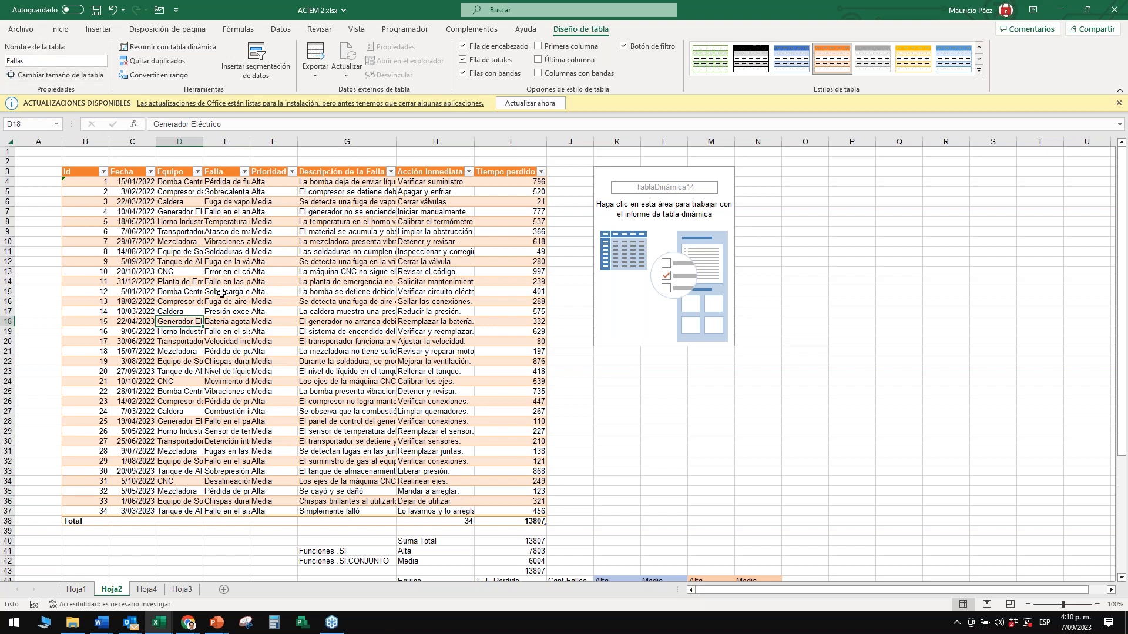
left_click(147, 590)
scroll(125, 287, "up", 9)
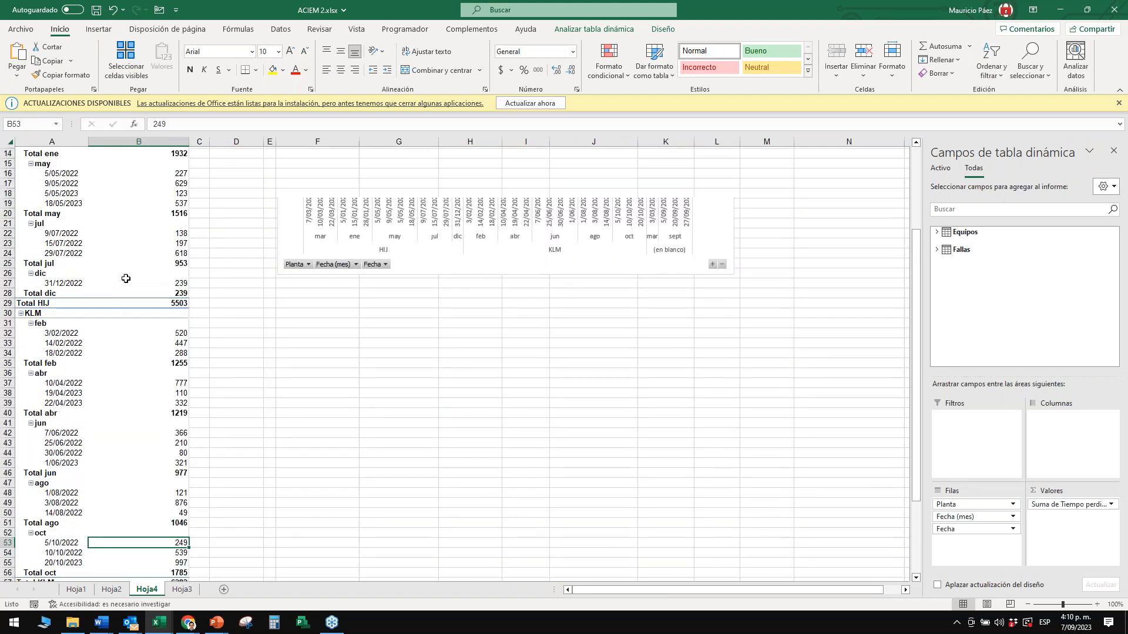
- Move the Total pivot chart on Hoja4 slightly down and away from the pivot table
left_click(124, 211)
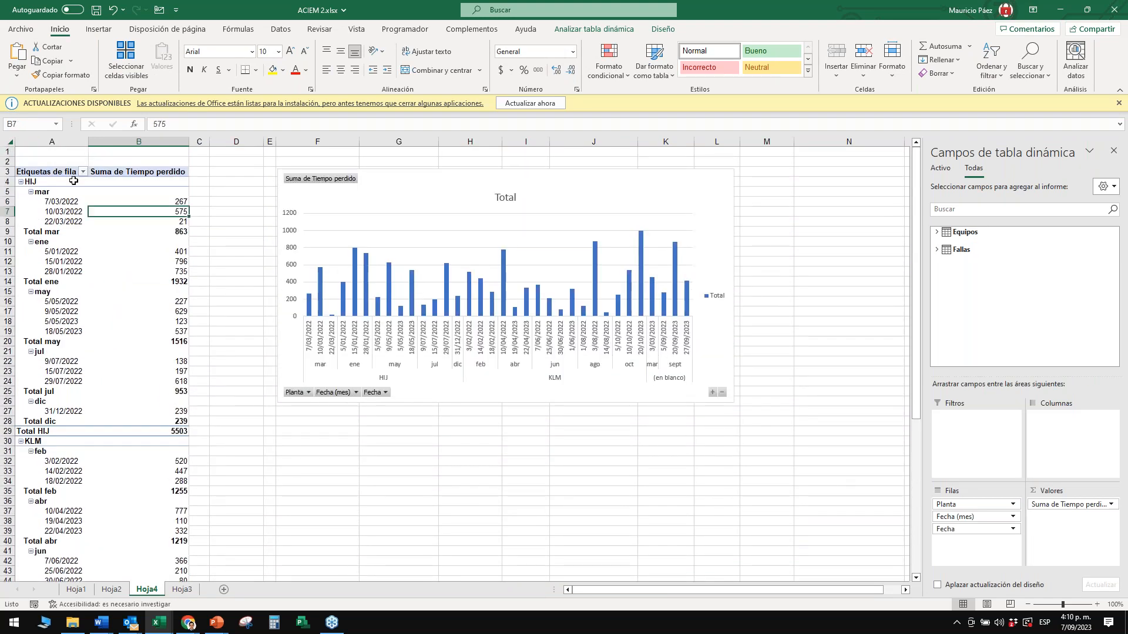
left_click(46, 171)
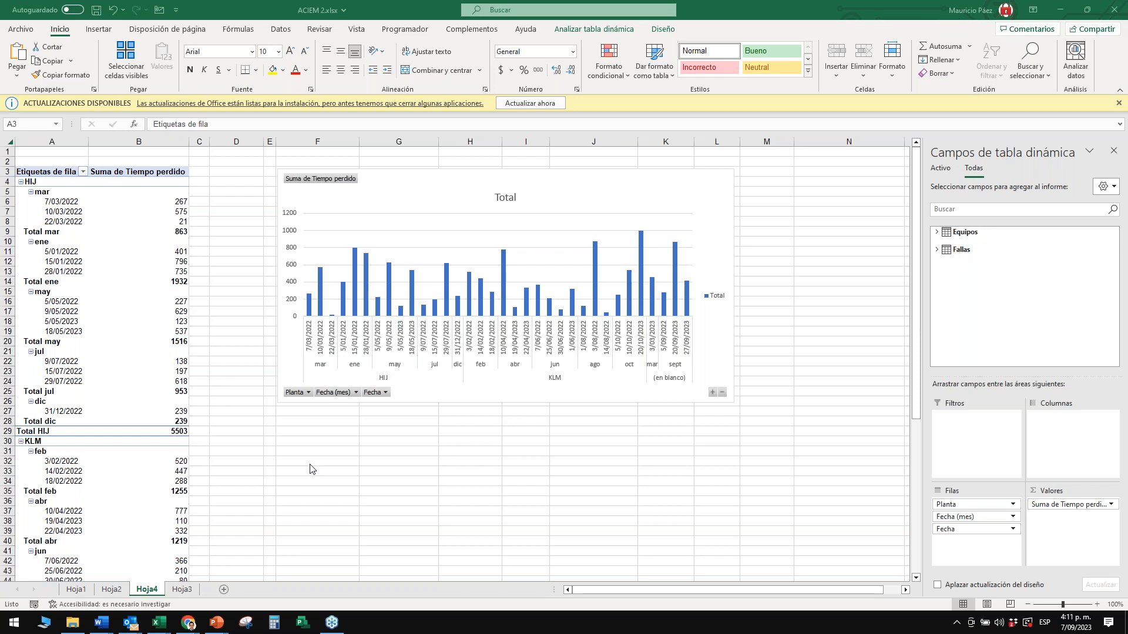
mouse_move(391, 195)
left_mouse_down()
mouse_move(369, 170)
mouse_move(408, 181)
mouse_move(406, 203)
left_mouse_up()
left_click(176, 211)
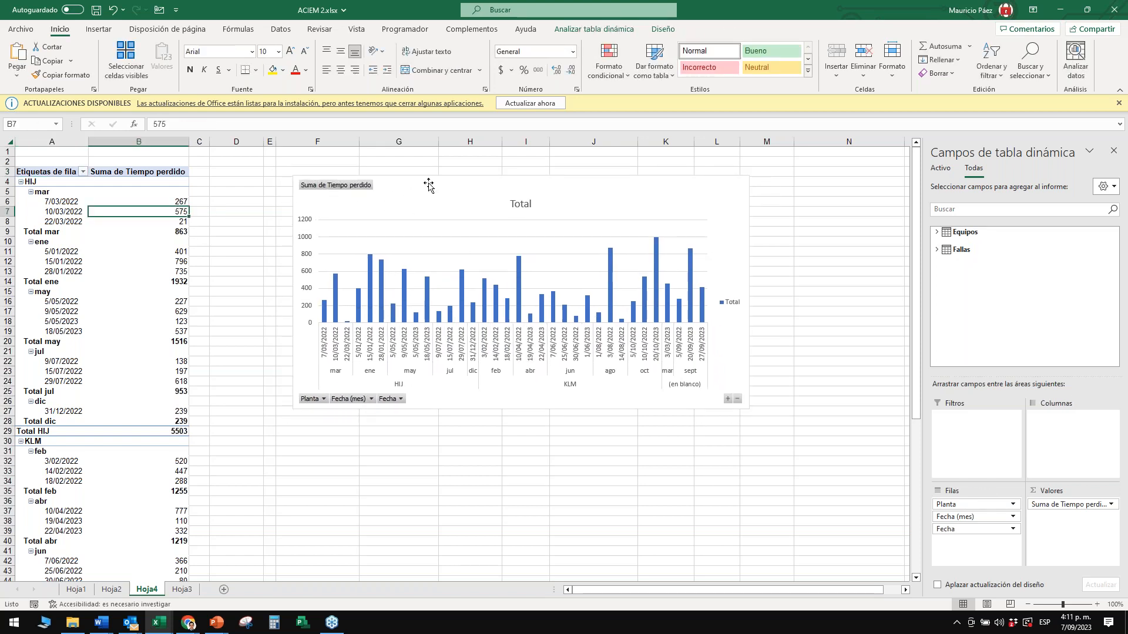
left_click(438, 187)
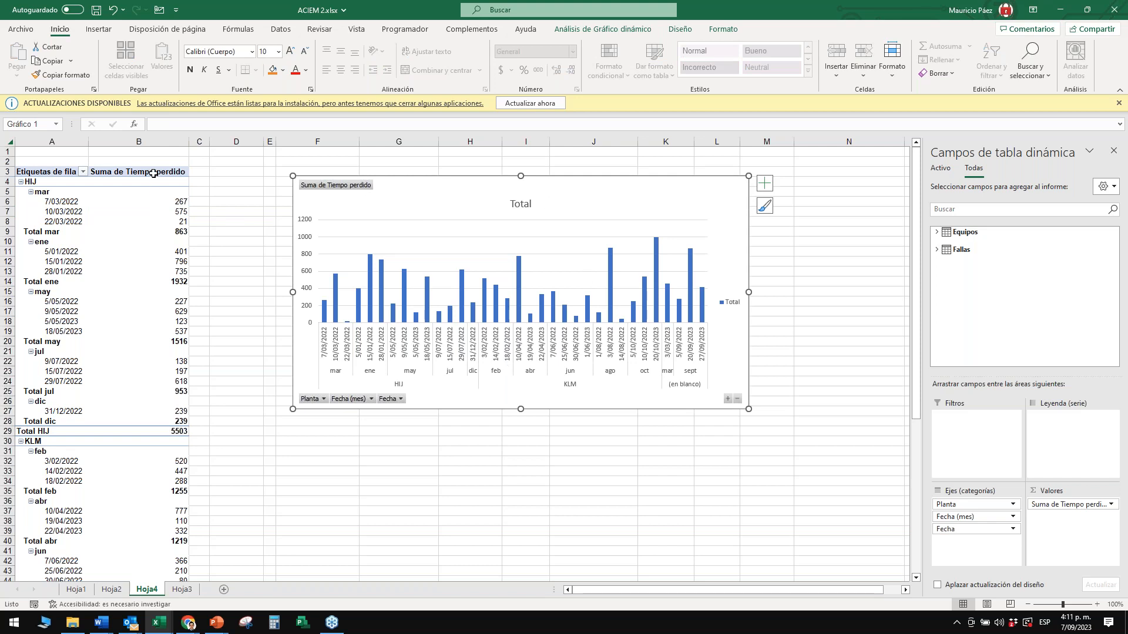
- Examine the pivot table's row labels and Suma de Tiempo perdido values by date and month on Hoja4
left_click(154, 173)
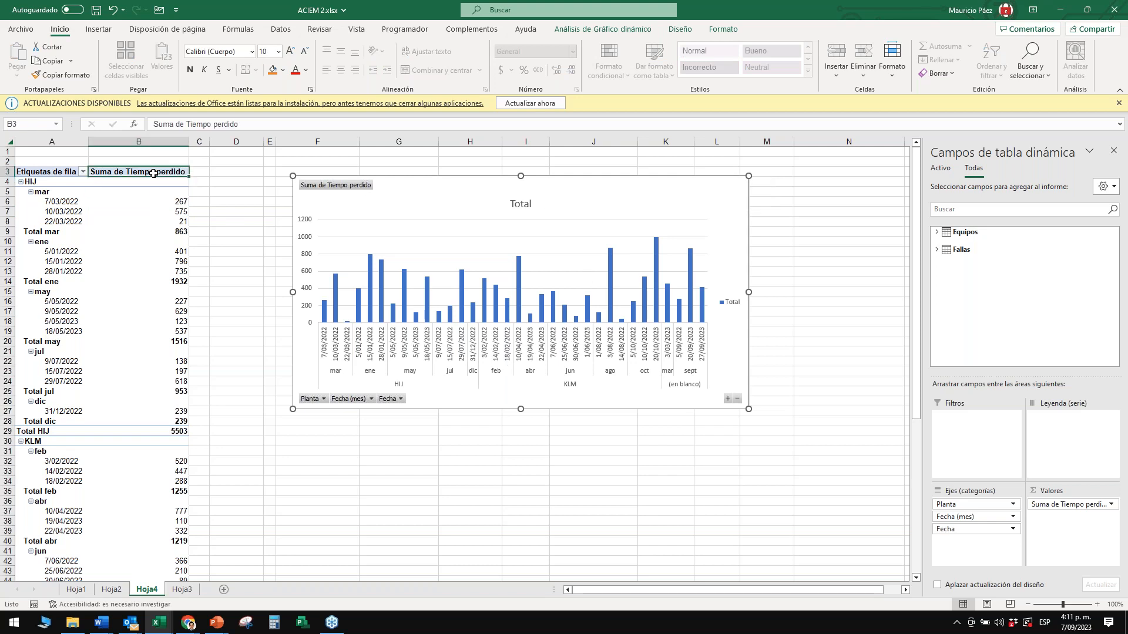
left_click(41, 174)
left_click(104, 202)
left_click(102, 283)
left_click(127, 391)
left_click(135, 322)
left_click(131, 225)
left_click(126, 172)
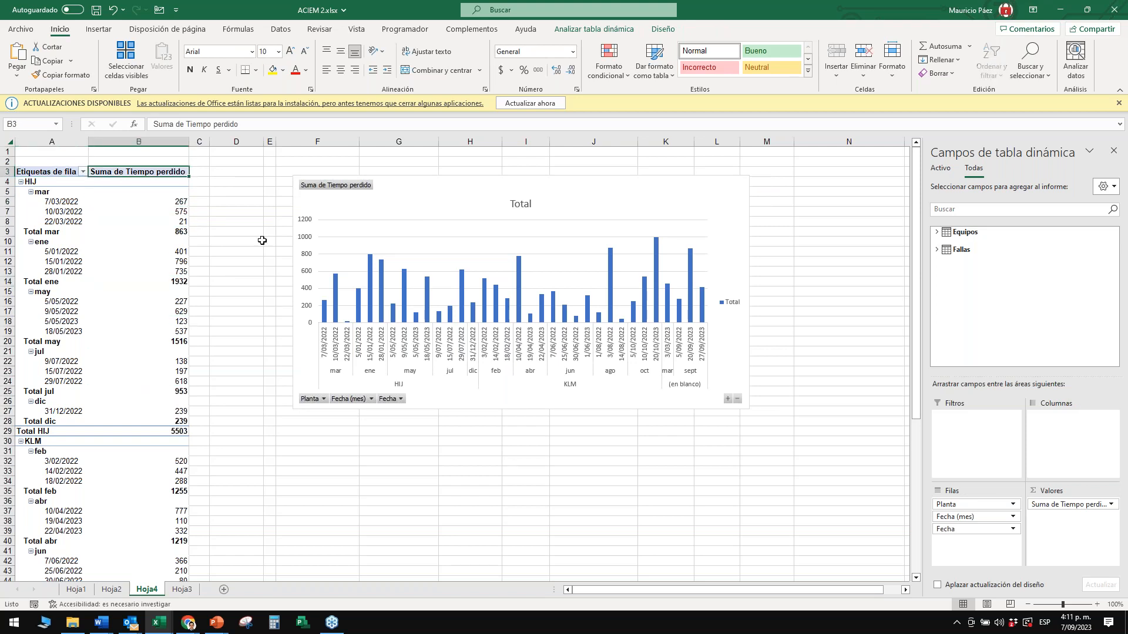
- Move the Total pivot chart up to the first rows of Hoja4, beside the pivot table
left_click_drag(433, 194, 413, 165)
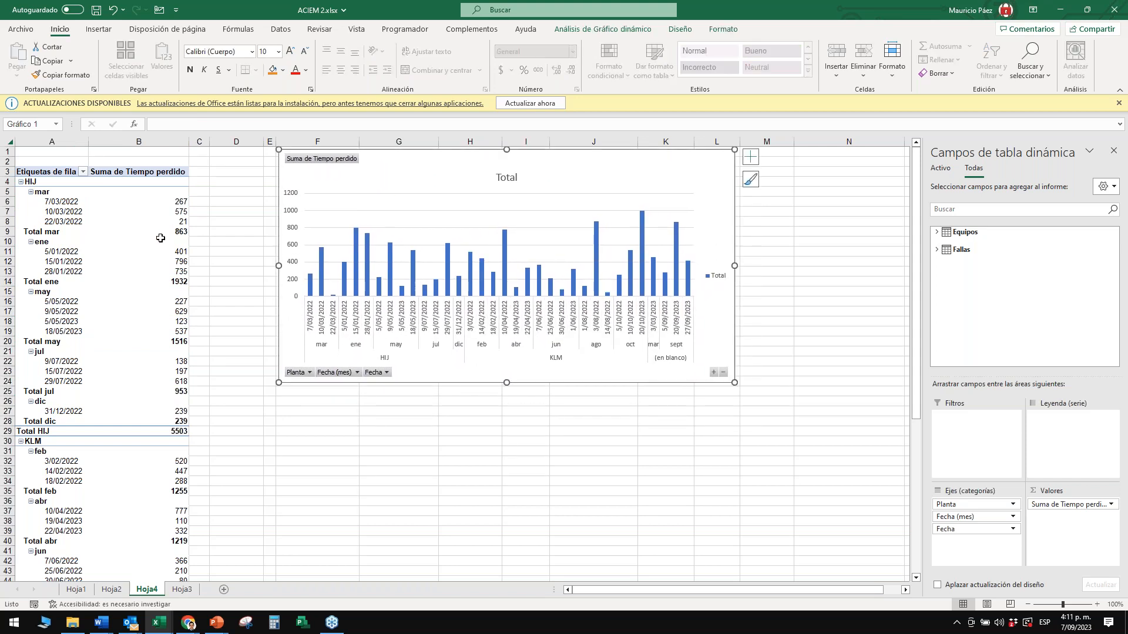
left_click(178, 233)
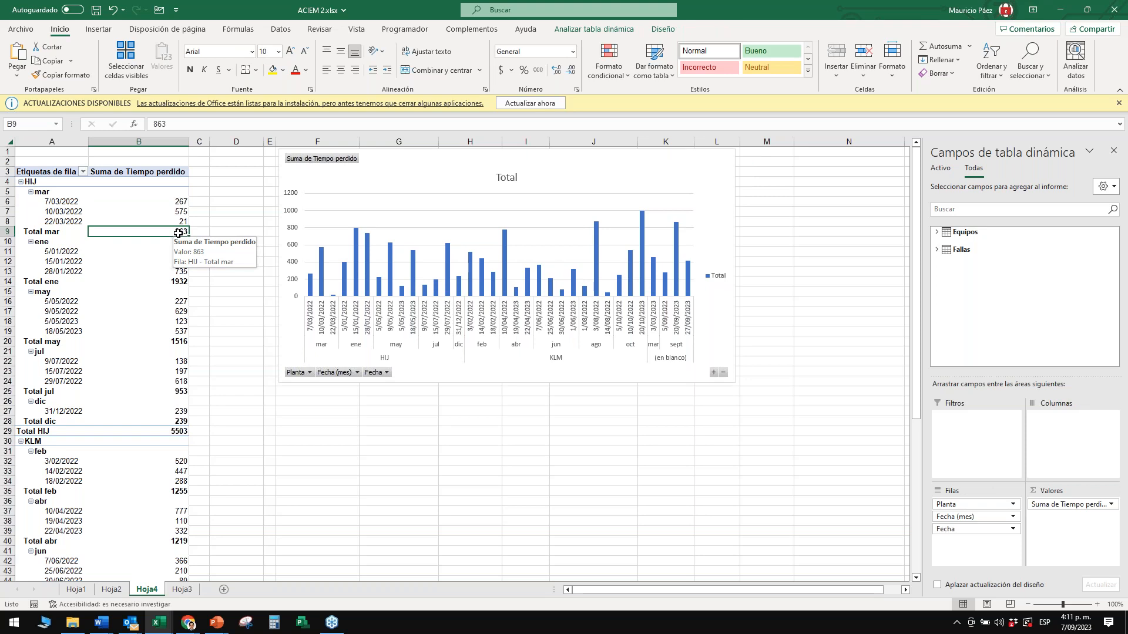
left_click(440, 164)
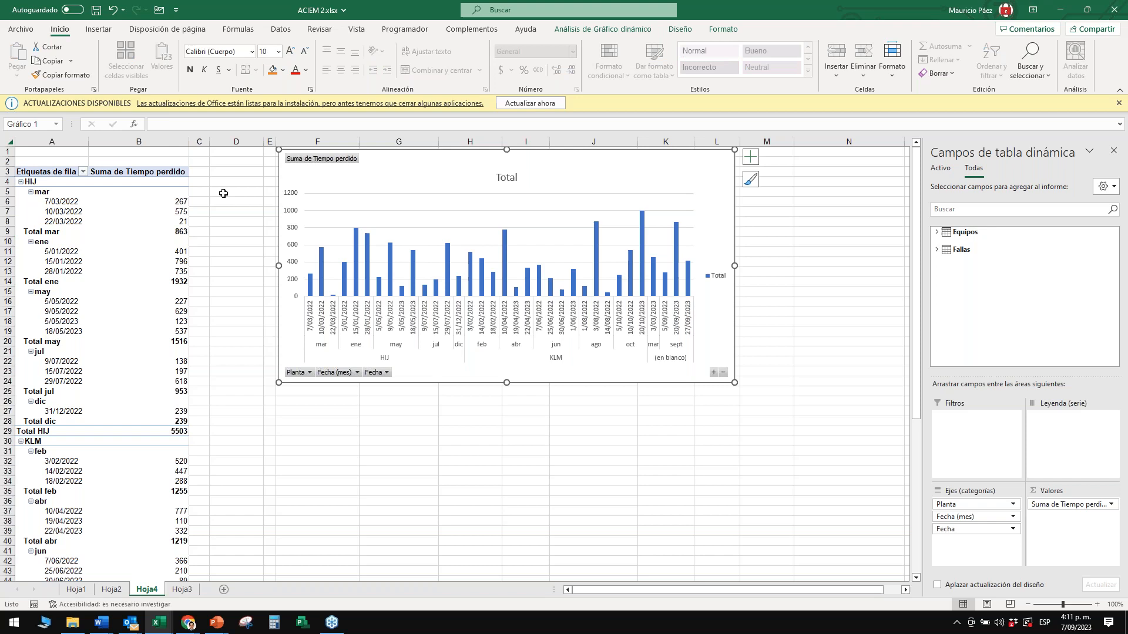
left_click(173, 203)
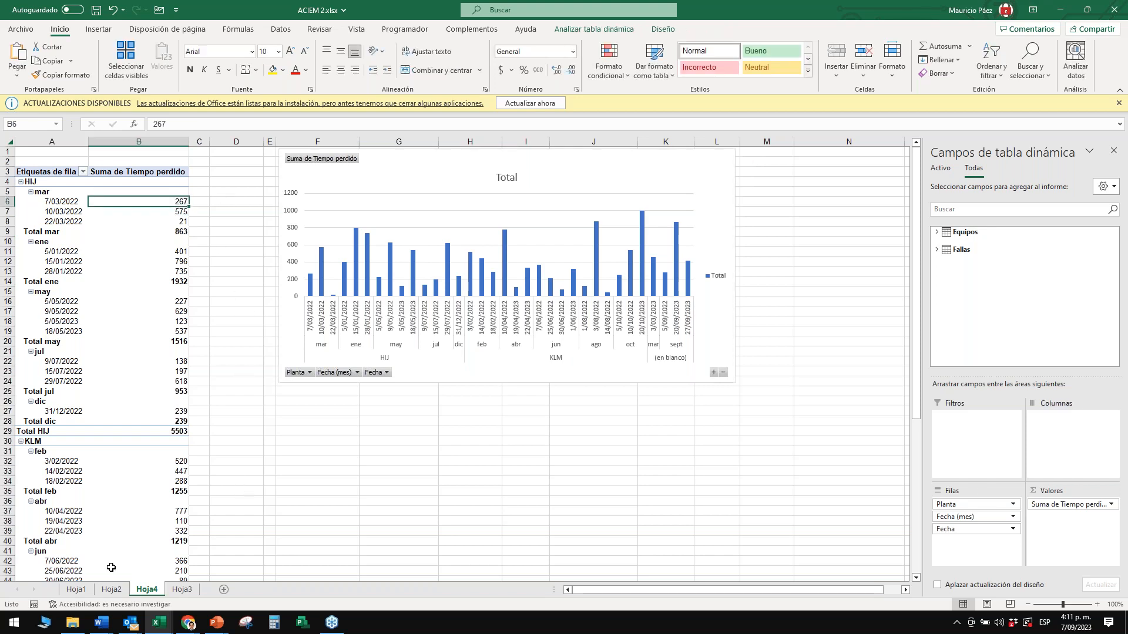
- Open Hoja1 and review the equipment table's Id, Equipo, Planta, Estado and Responsable columns
left_click(75, 590)
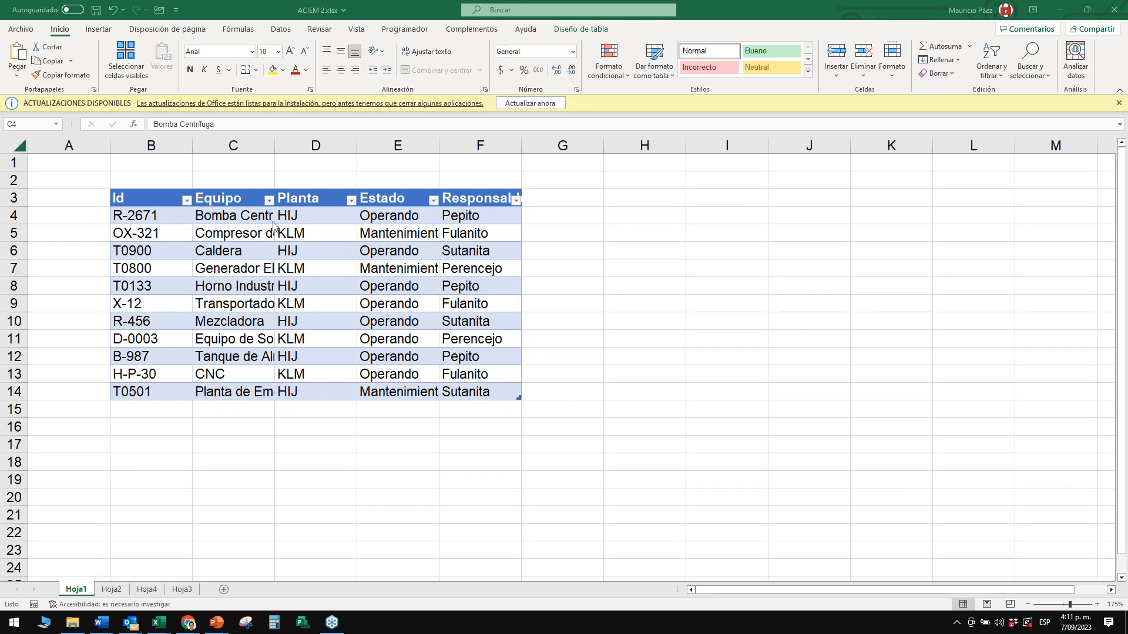
left_click(224, 209)
left_click_drag(182, 212, 481, 390)
left_click(414, 296)
left_click(166, 197)
left_click(234, 216)
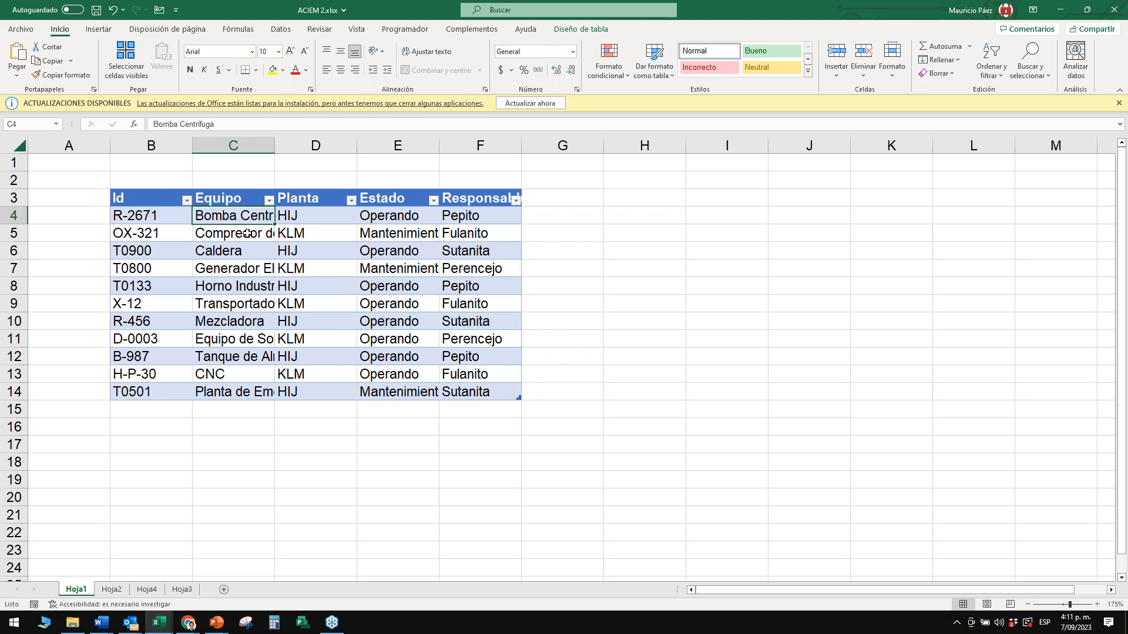
left_click(179, 215)
left_click(349, 269)
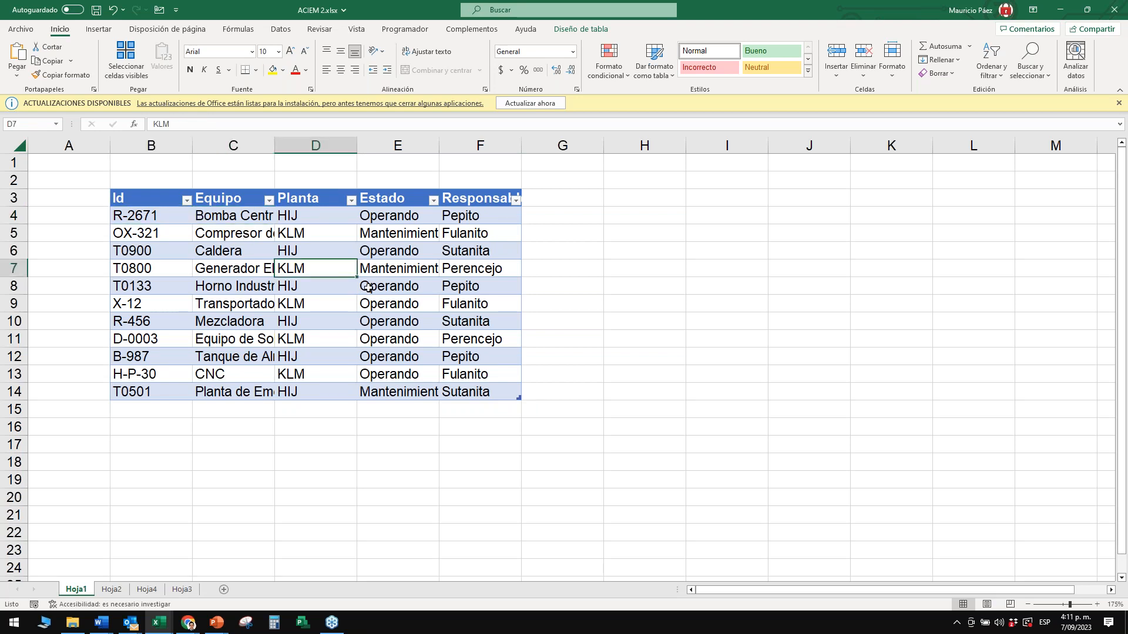
left_click(480, 395)
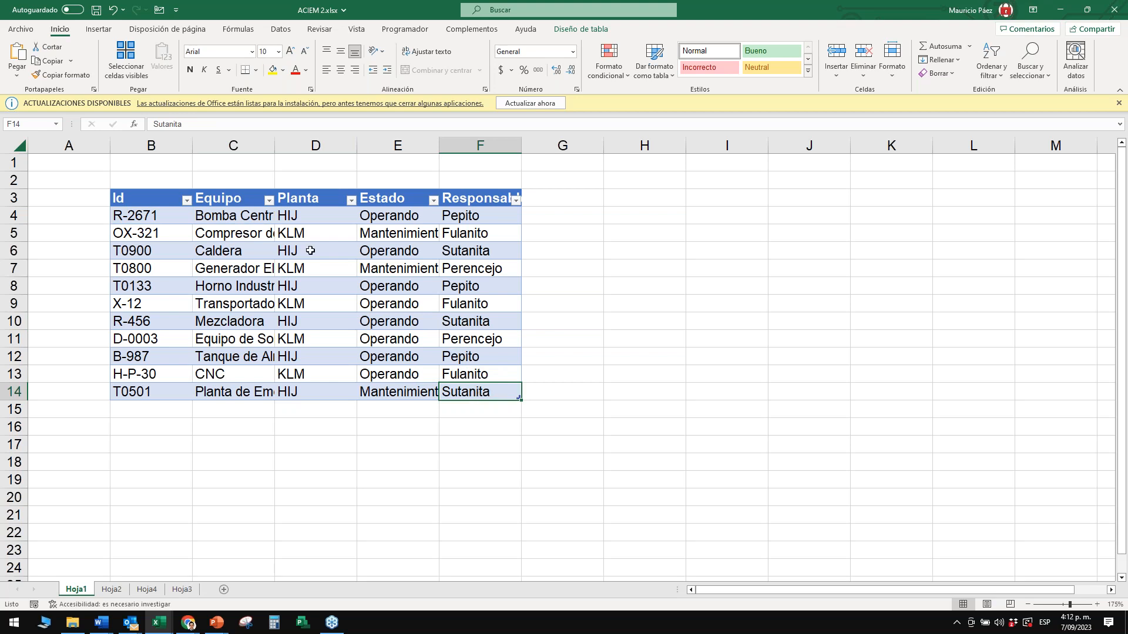
- Examine the full extent of the Hoja1 equipment table, from the Id header to the last Responsable entry
left_click(234, 216)
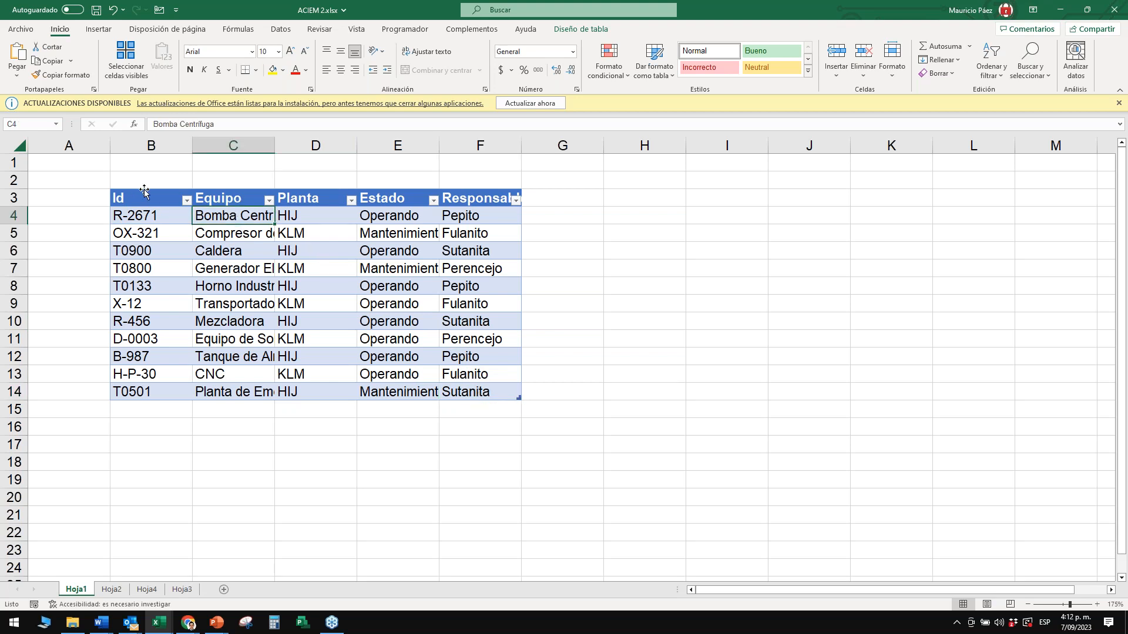
left_click_drag(163, 201, 473, 393)
left_click(473, 393)
left_click(473, 393)
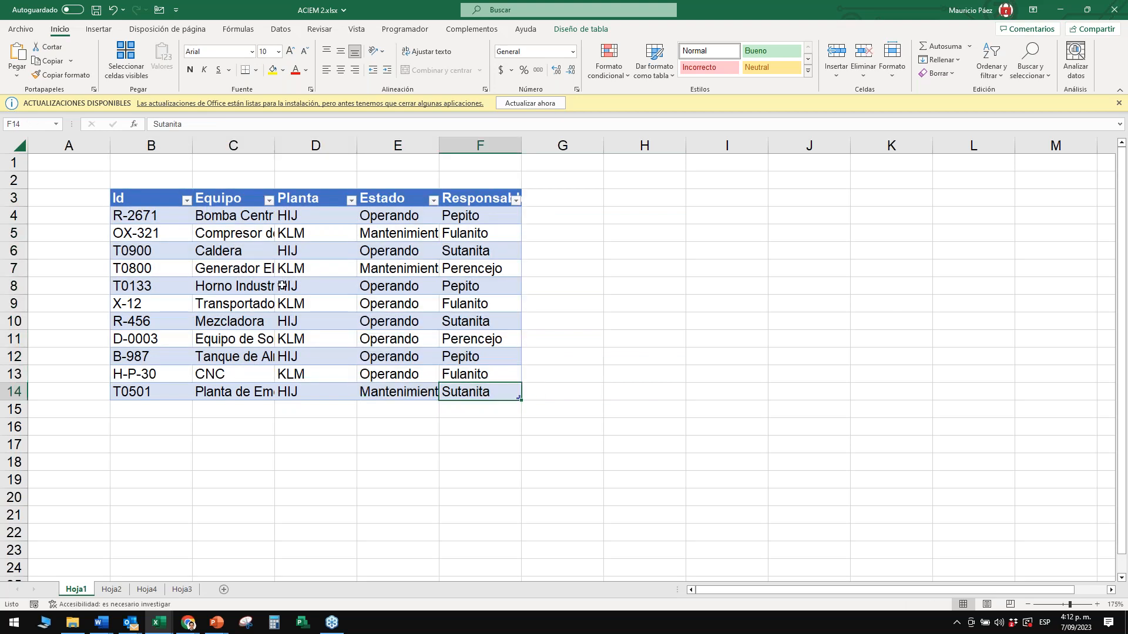
left_click(281, 286)
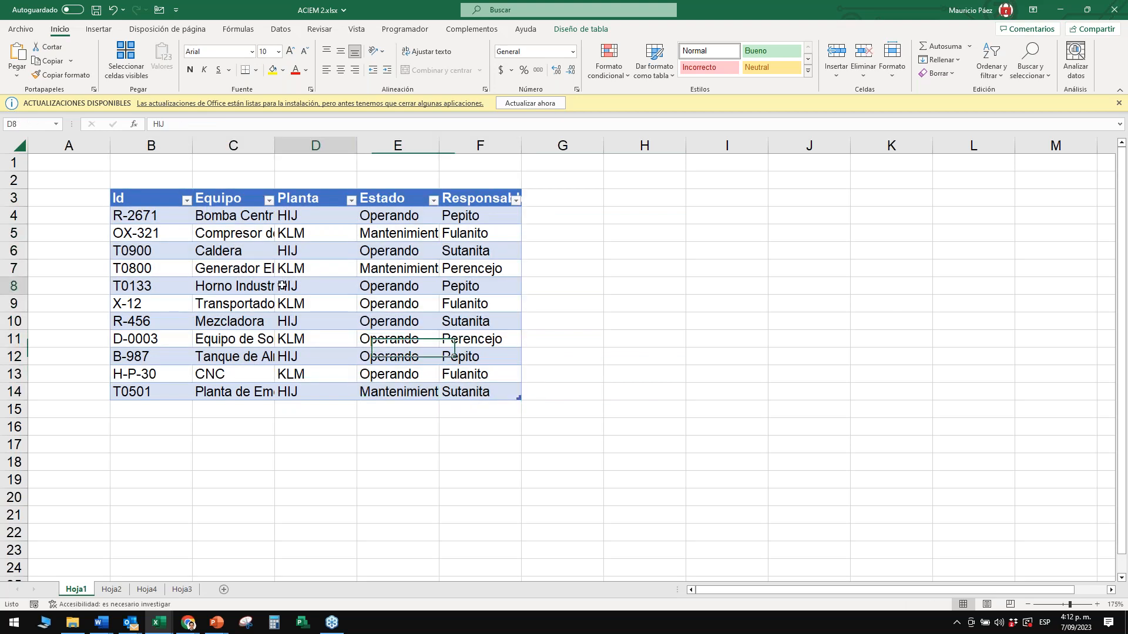
left_click(496, 389)
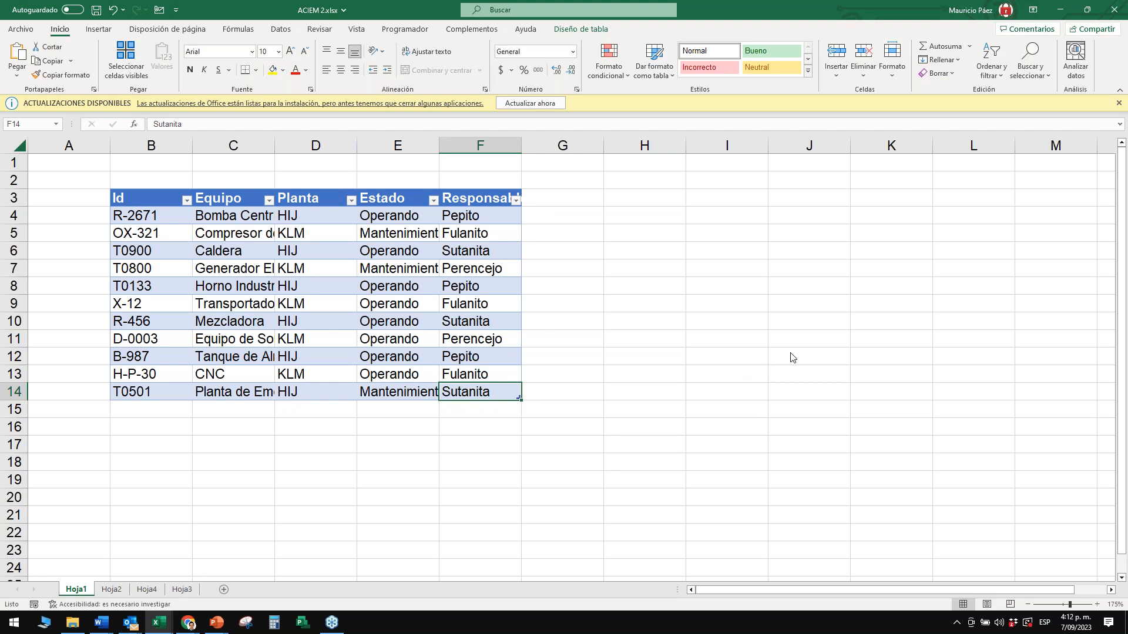
left_click(709, 351)
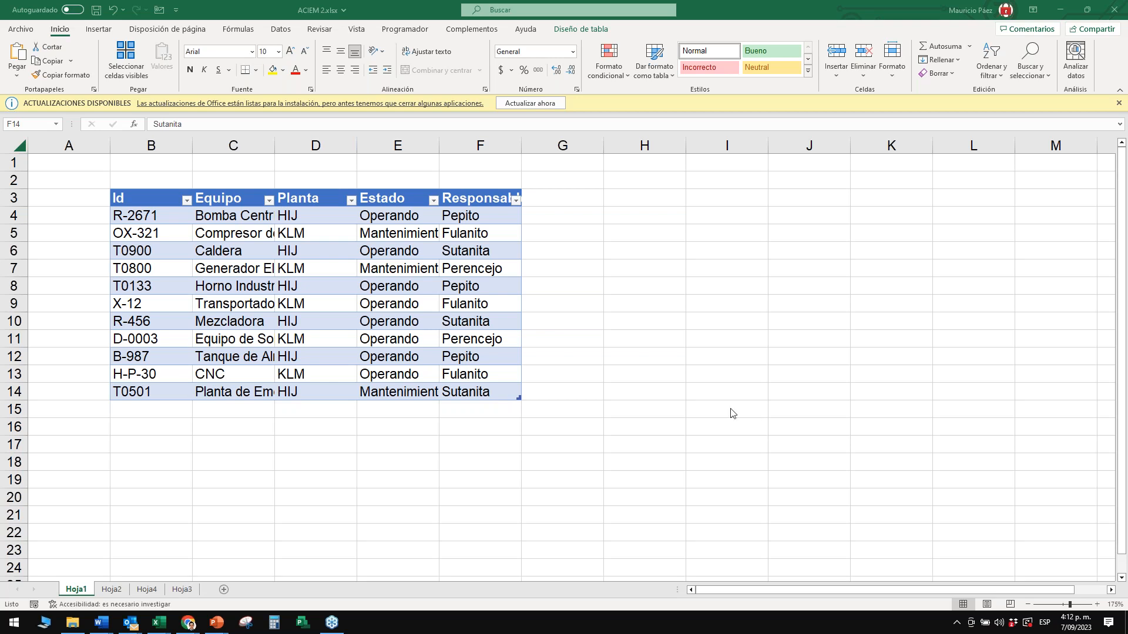
left_click(238, 254)
left_click_drag(160, 201, 496, 391)
left_click(388, 253)
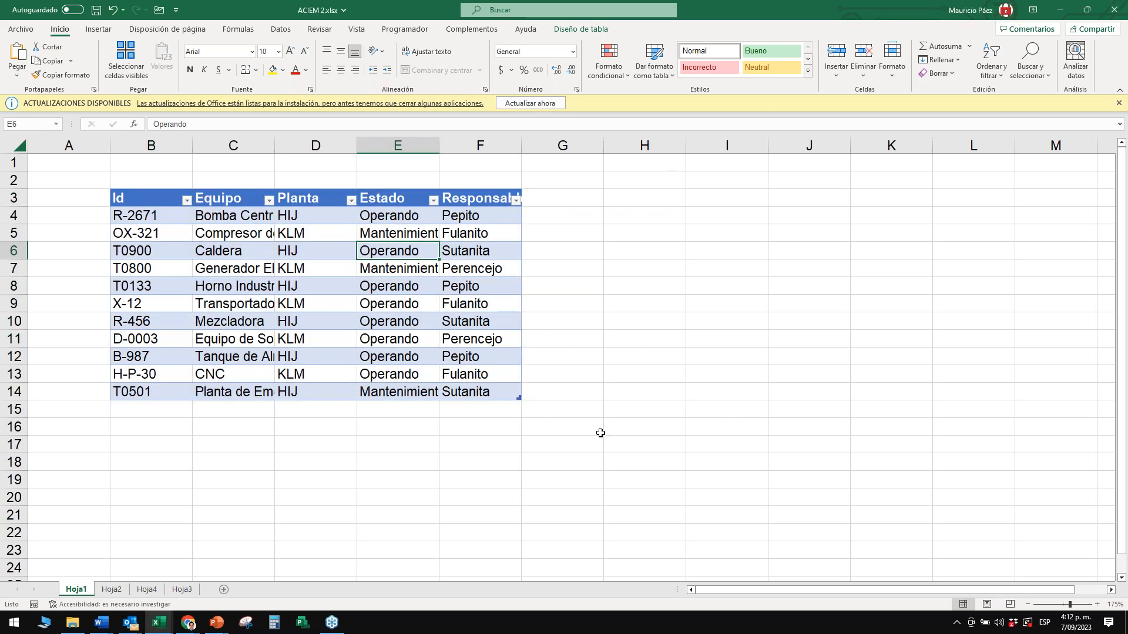
- Convert the Equipos table on Hoja1 to a normal range
left_click(392, 304)
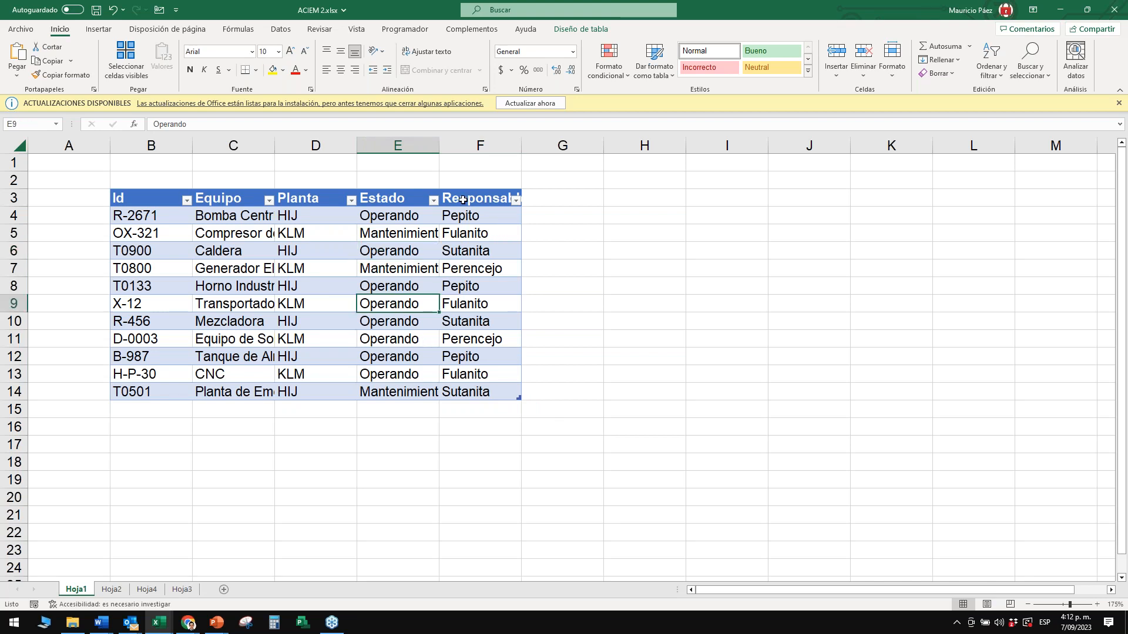
left_click(584, 29)
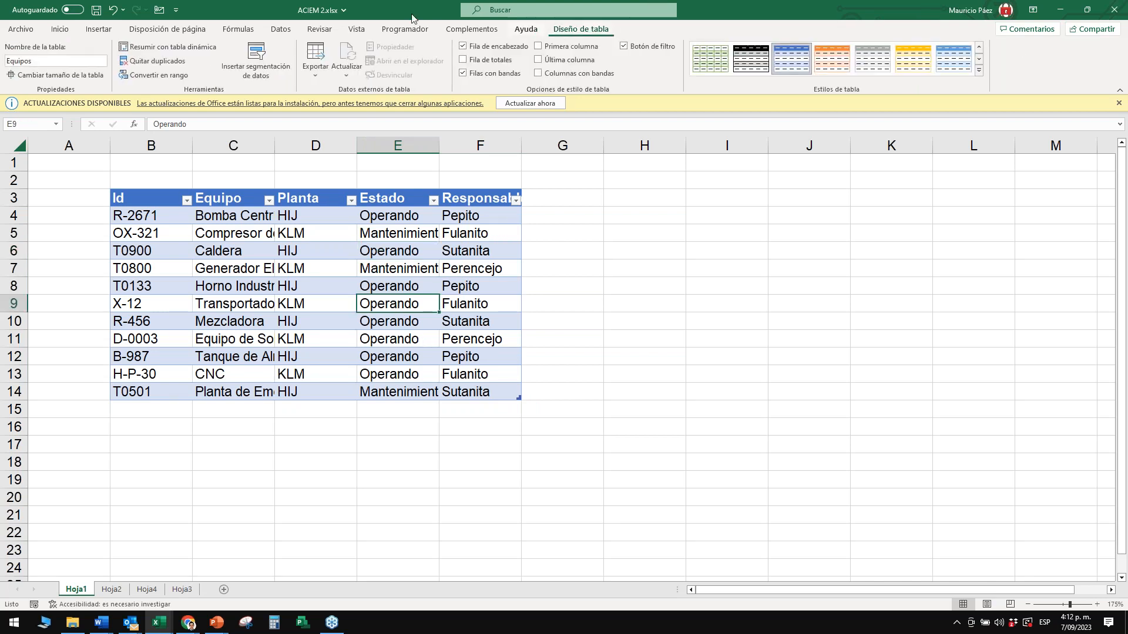
left_click(157, 74)
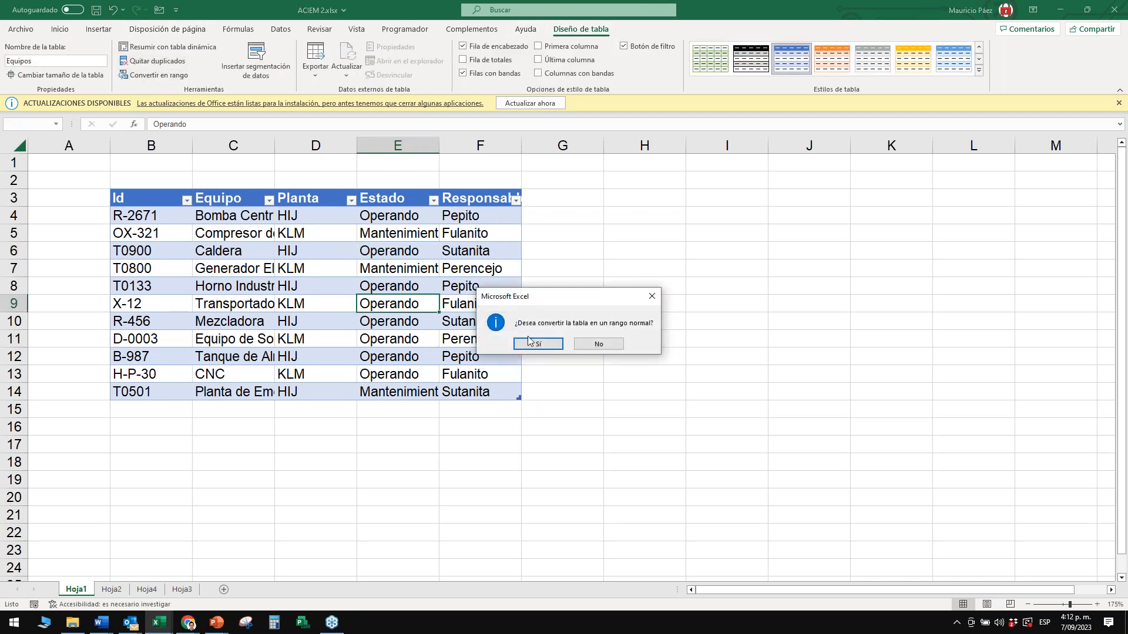
left_click(545, 350)
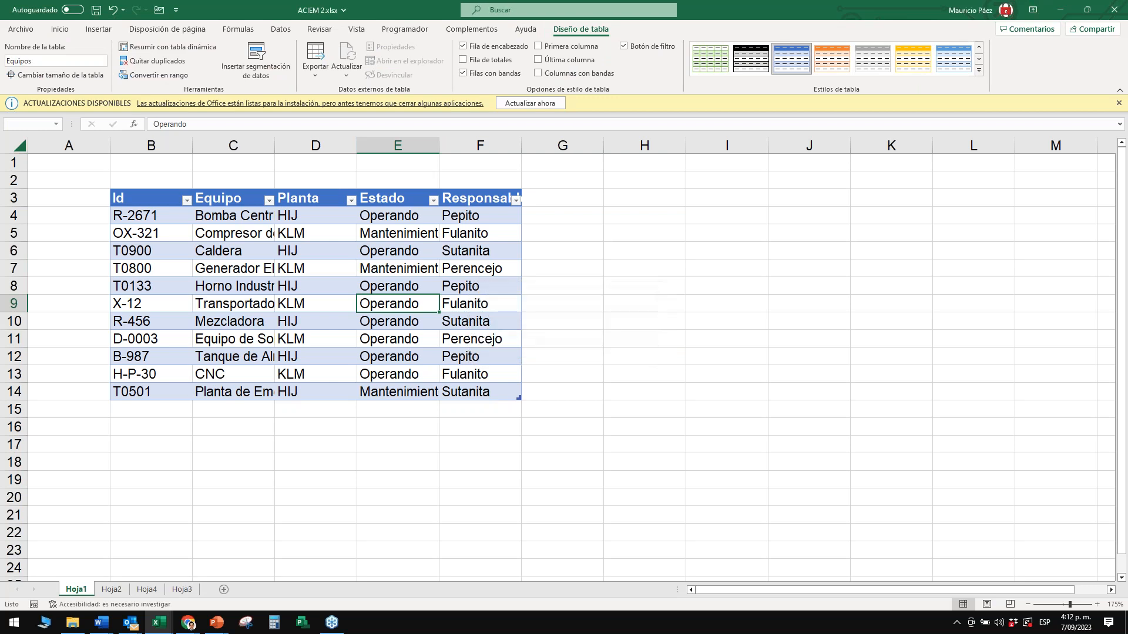
- Copy the plain format of empty cell H14 onto columns A through H to strip the equipment list's table formatting
left_click(619, 390)
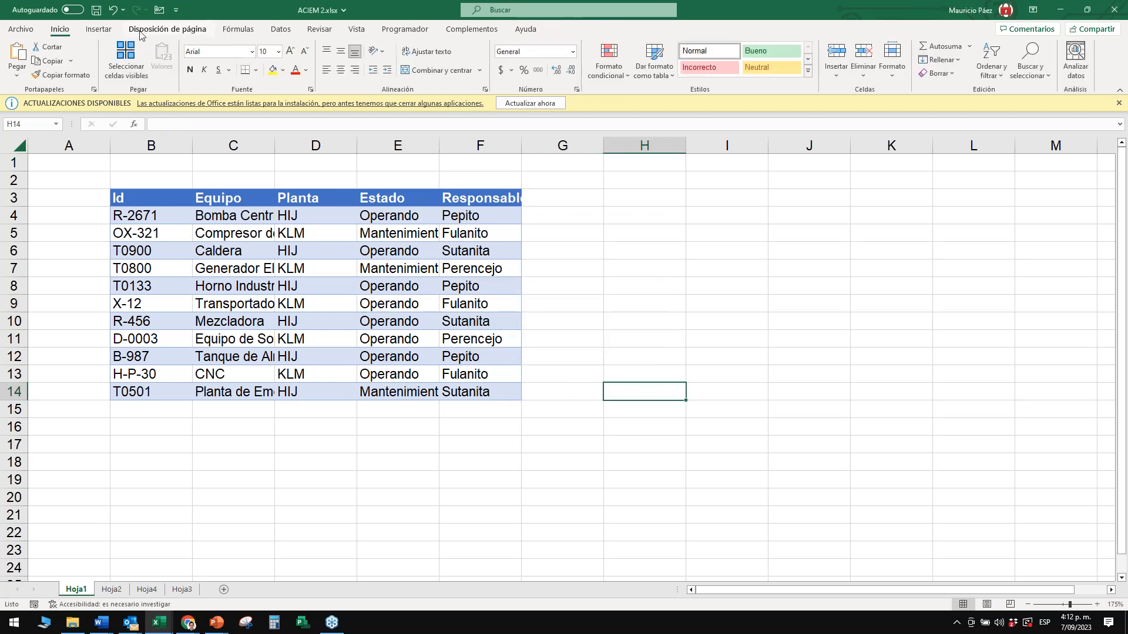
left_click(61, 75)
left_click_drag(73, 148, 646, 147)
left_click(150, 197)
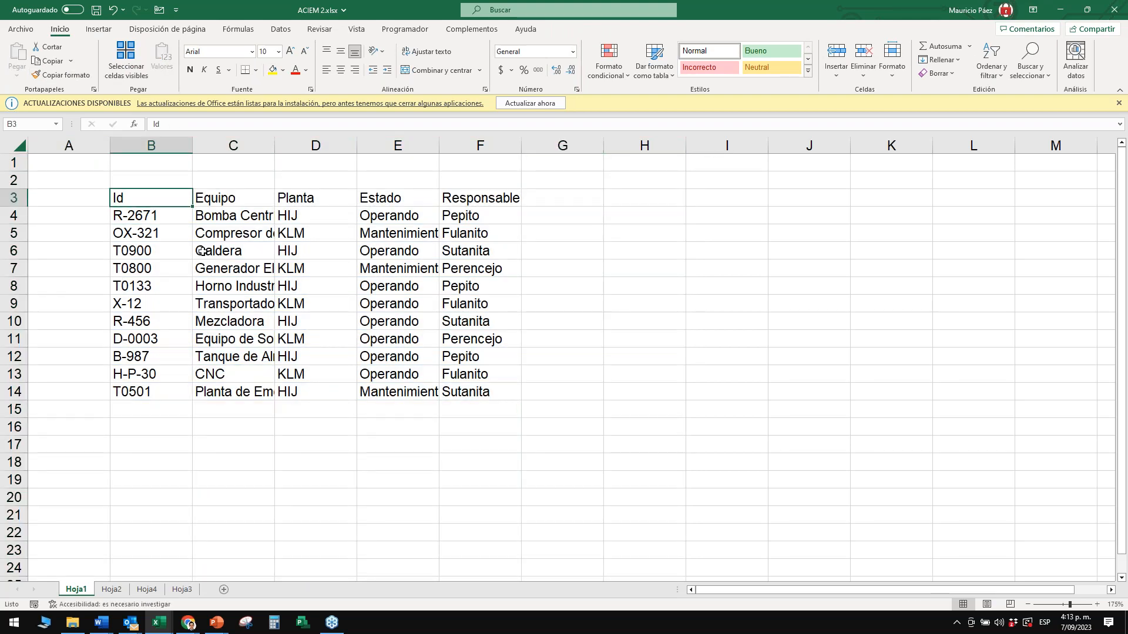
- Try selecting the whole equipment list from the Id header B3 to F14, and release the selection
key("ctrl+shift+Down")
key("ctrl+shift+Right")
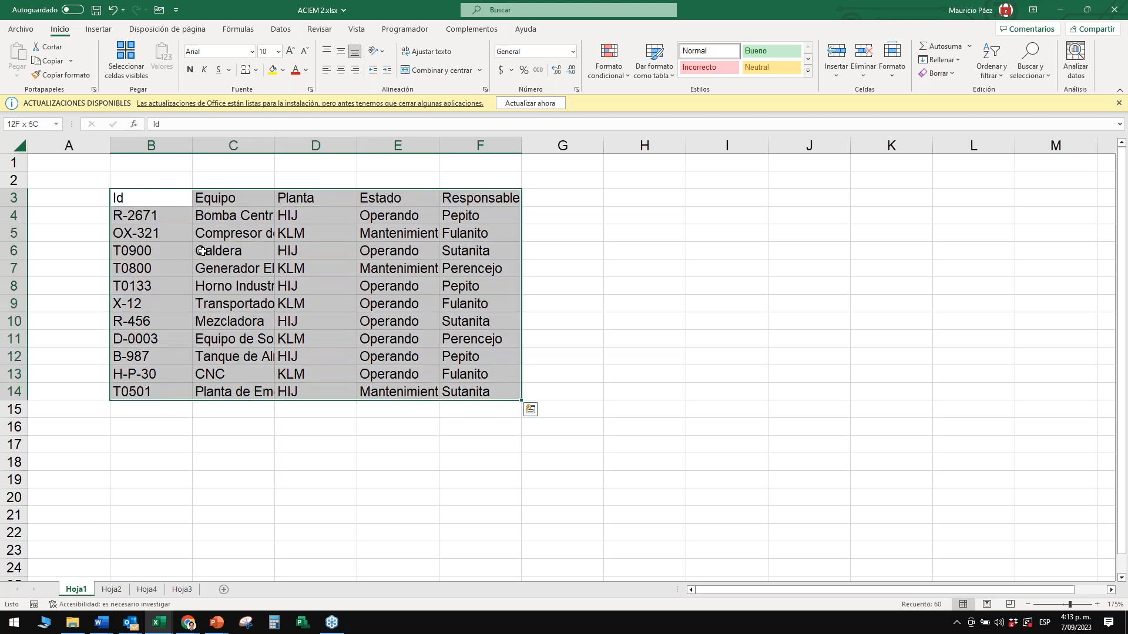
key("Left")
key("Right")
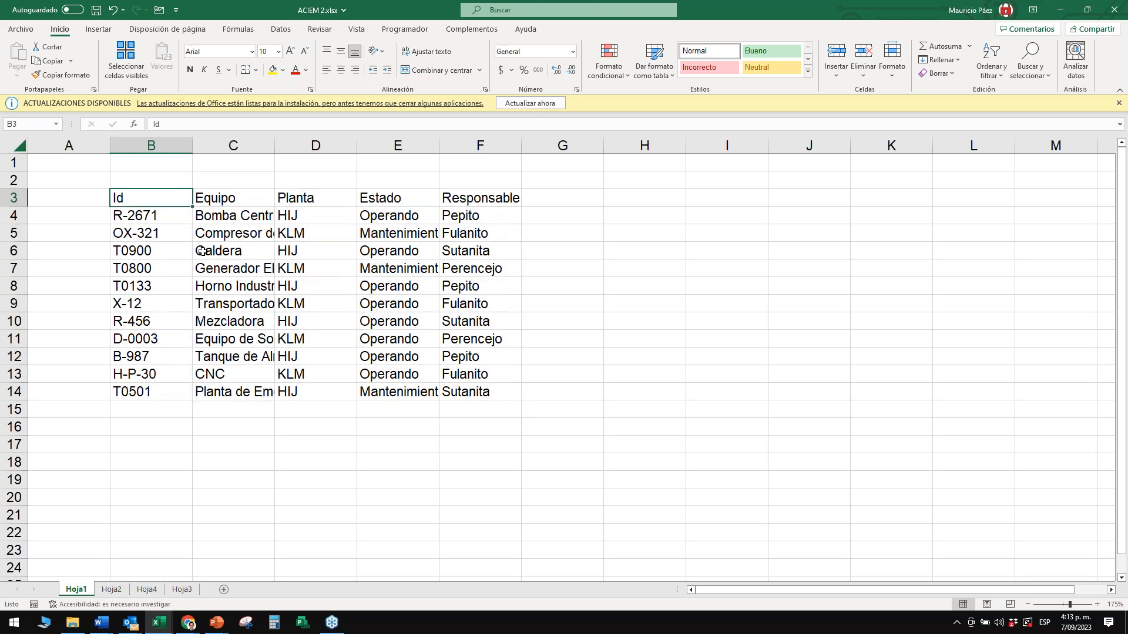
- Try extending selections a few rows down from the headers of the equipment list, column by column from Id to Responsable
key("shift+Down")
key("shift+Down")
key("Up")
key("Down")
key("Right")
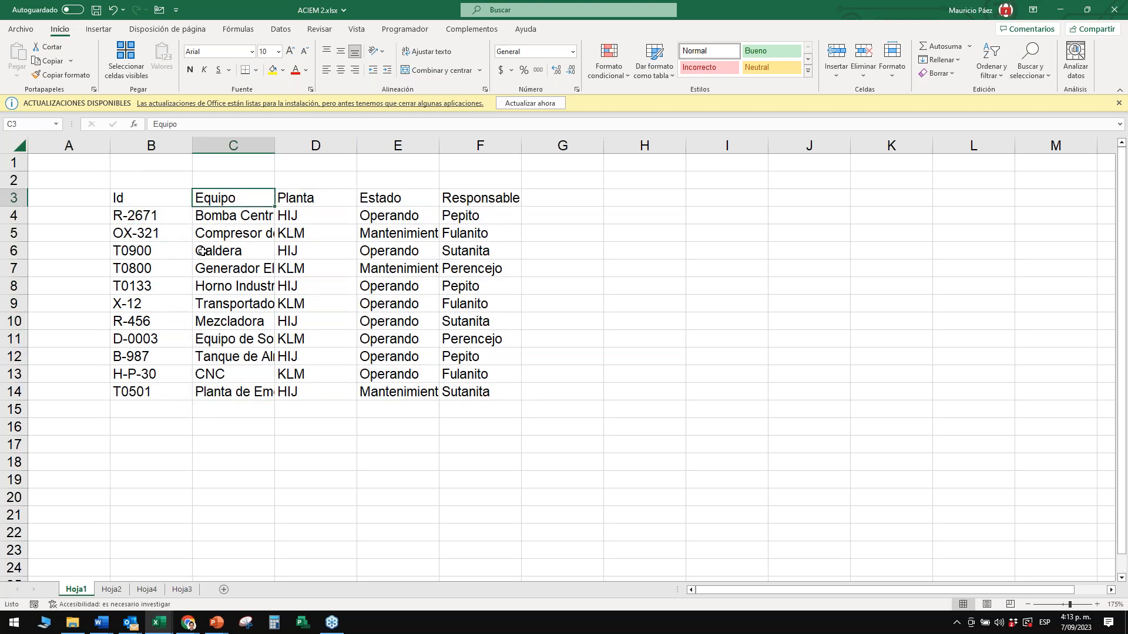
key("shift+Down")
key("Right")
key("shift+Down")
key("shift+Down")
key("Right")
key("shift+Down")
key("shift+Down")
key("shift+Down")
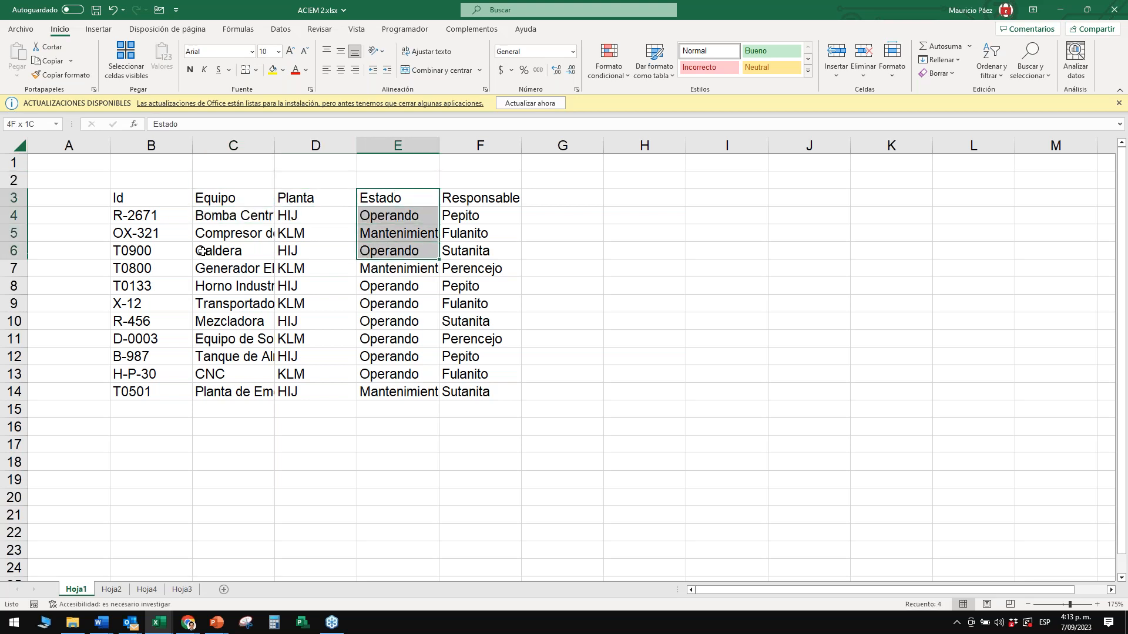
key("Right")
key("shift+Down")
key("shift+Down")
key("shift+Down")
key("shift+Down")
key("Left")
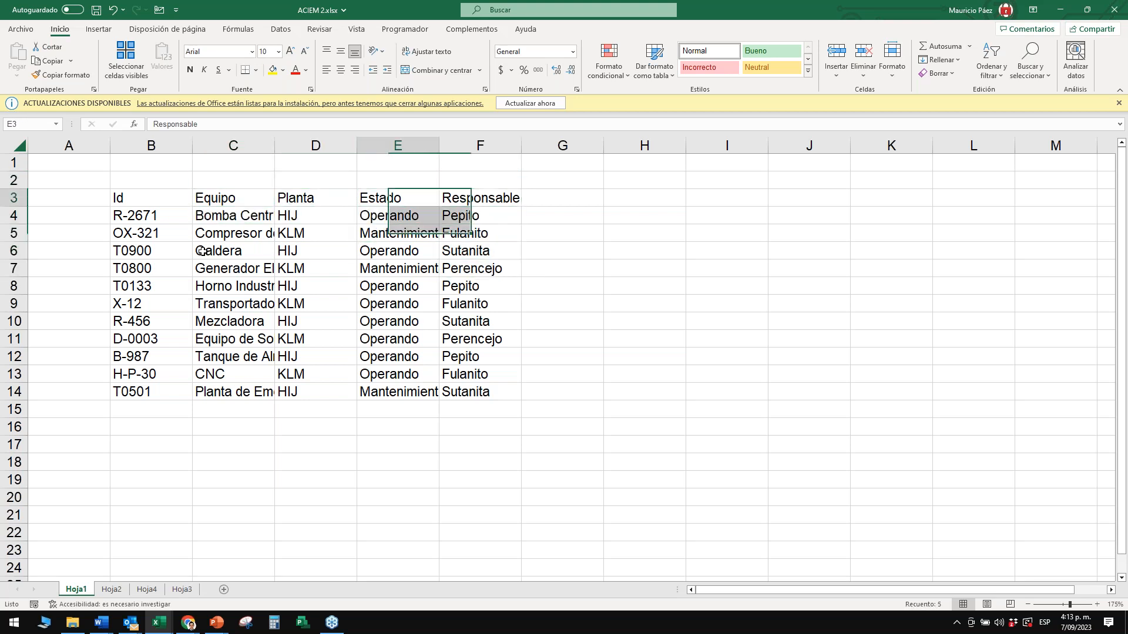
- Step the active cell back and forth through the first rows of the equipment list, one cell at a time
key("ctrl+Left")
key("Down")
key("Right")
key("Down")
key("Right")
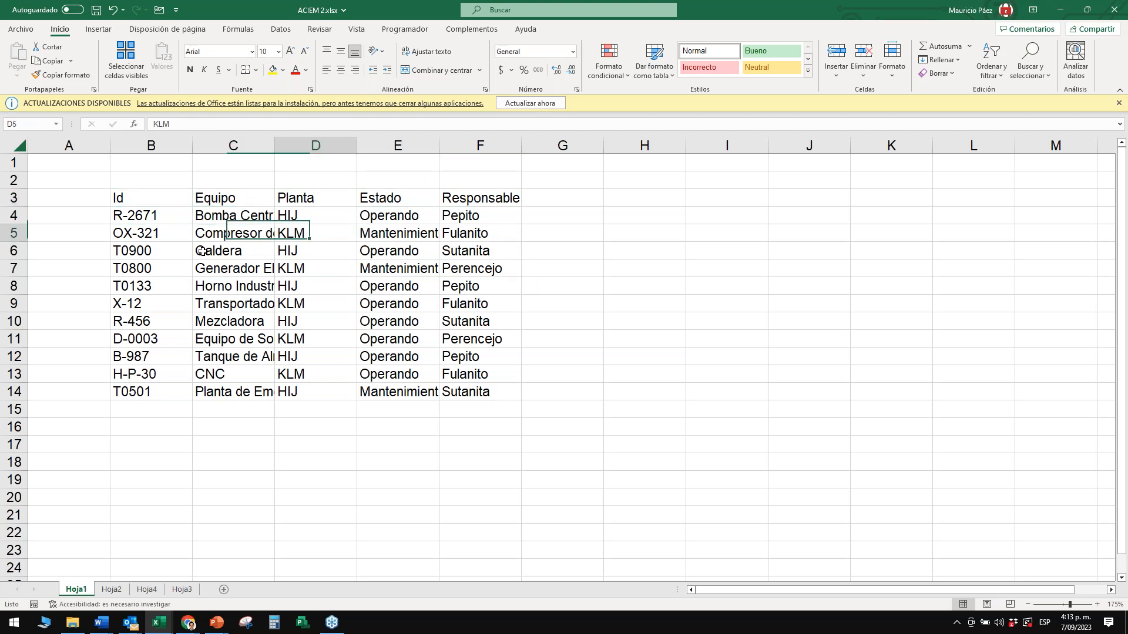
key("Down")
key("Right")
key("Down")
key("Right")
key("Up")
key("Left")
key("Up")
key("Left")
key("Left")
key("Up")
key("Left")
key("Up")
key("Down")
key("Right")
key("Down")
key("Right")
key("Left")
key("Up")
key("Left")
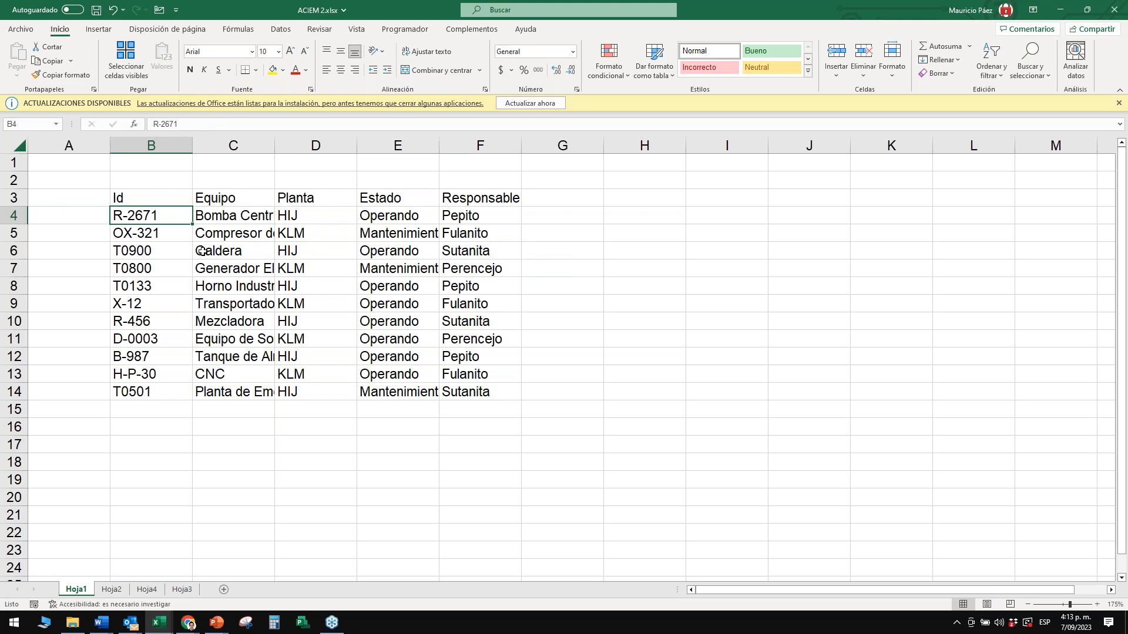
- Select the complete equipment list B3:F14, starting from the Id header
key("Up")
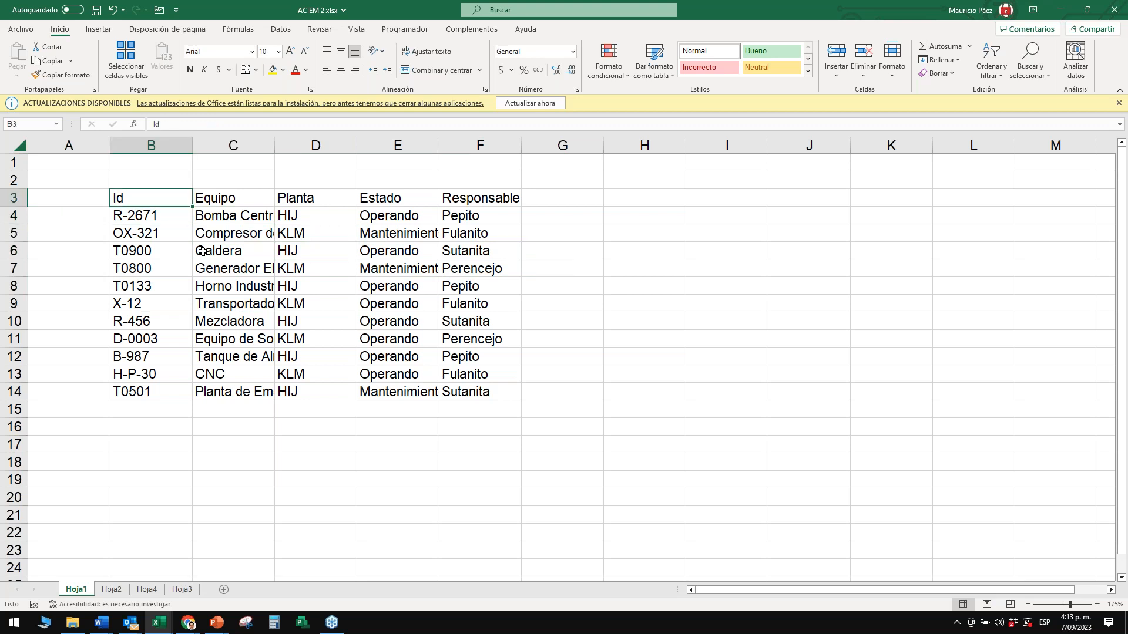
key("ctrl+shift+Down")
key("ctrl+shift+Right")
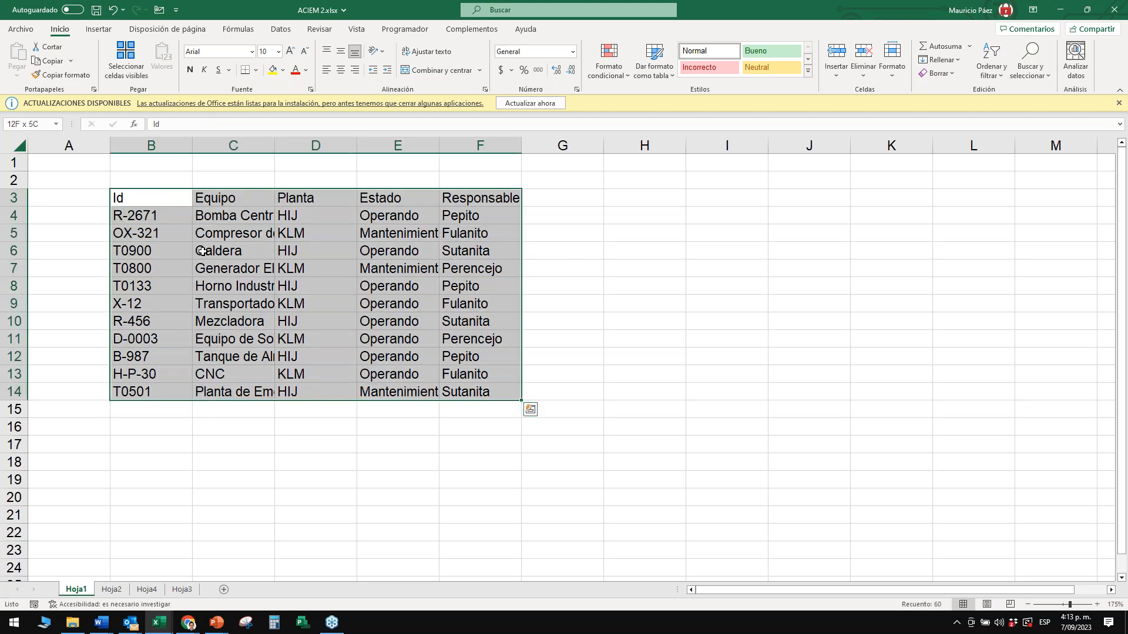
key("Left")
key("Right")
key("Down")
key("Right")
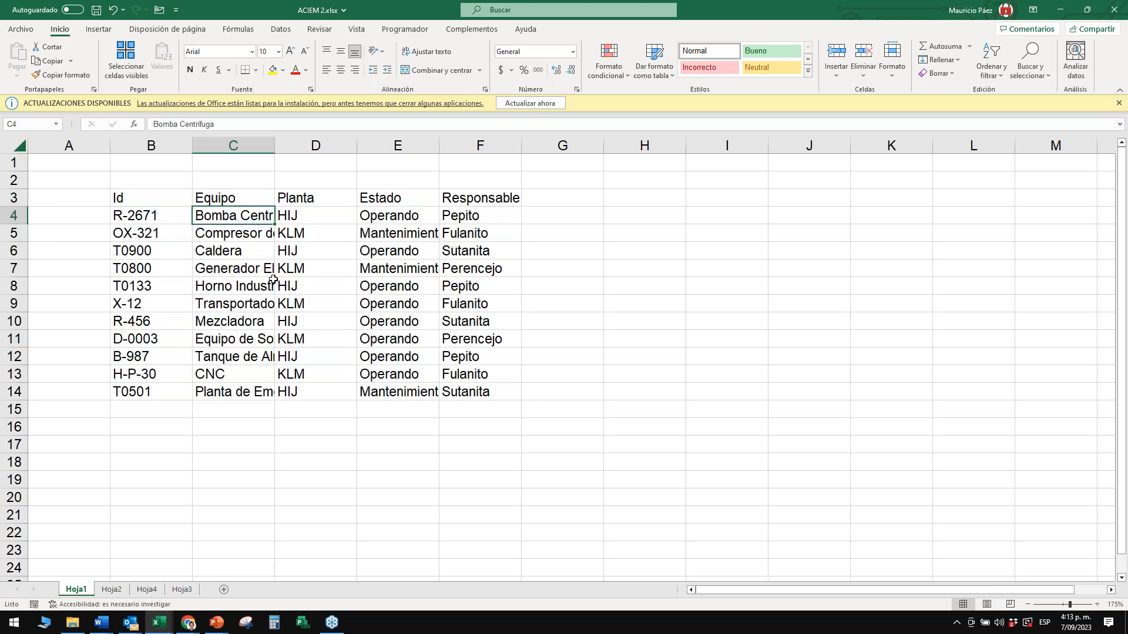
left_click(237, 251)
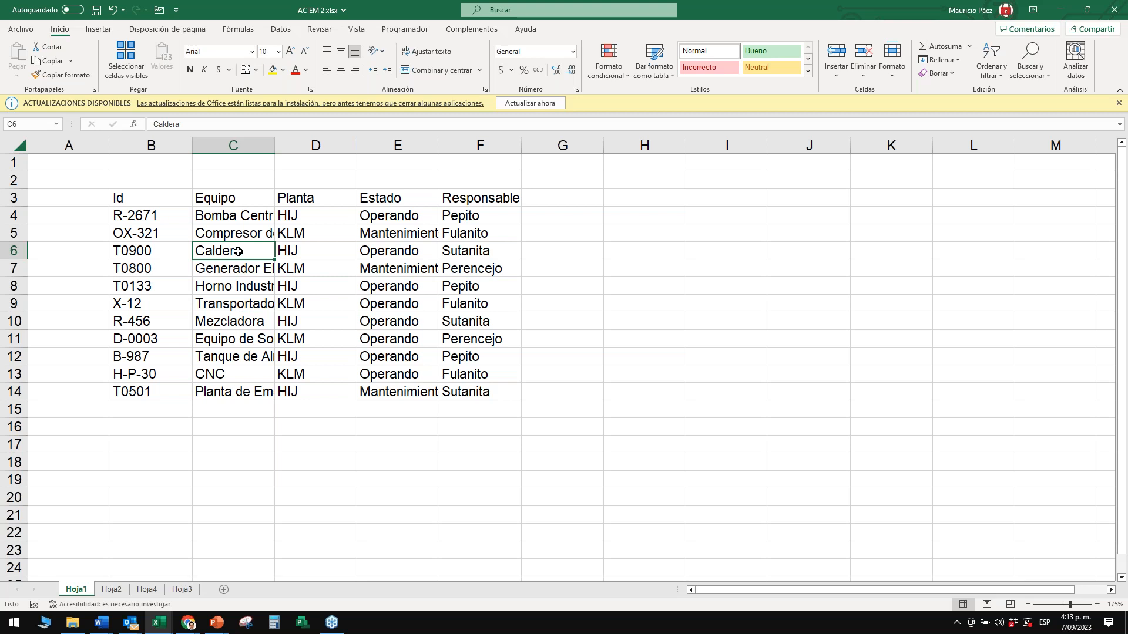
- Try setting up a table with headers over the range B3:F14, starting from the Id header
key("Up")
key("Up")
key("Left")
key("Up")
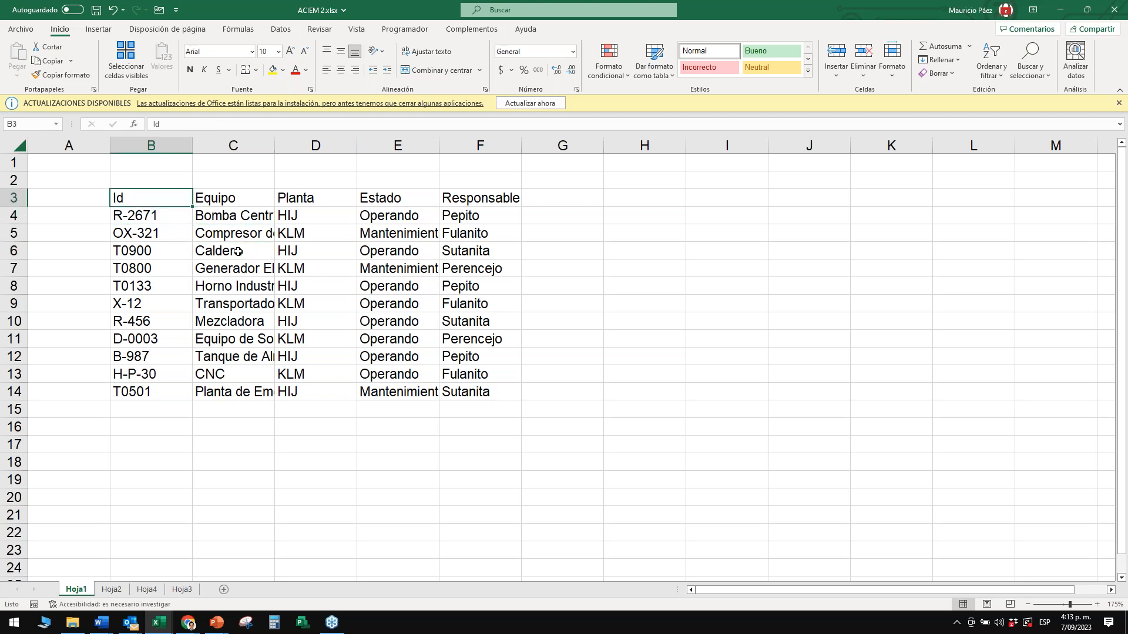
left_click(97, 29)
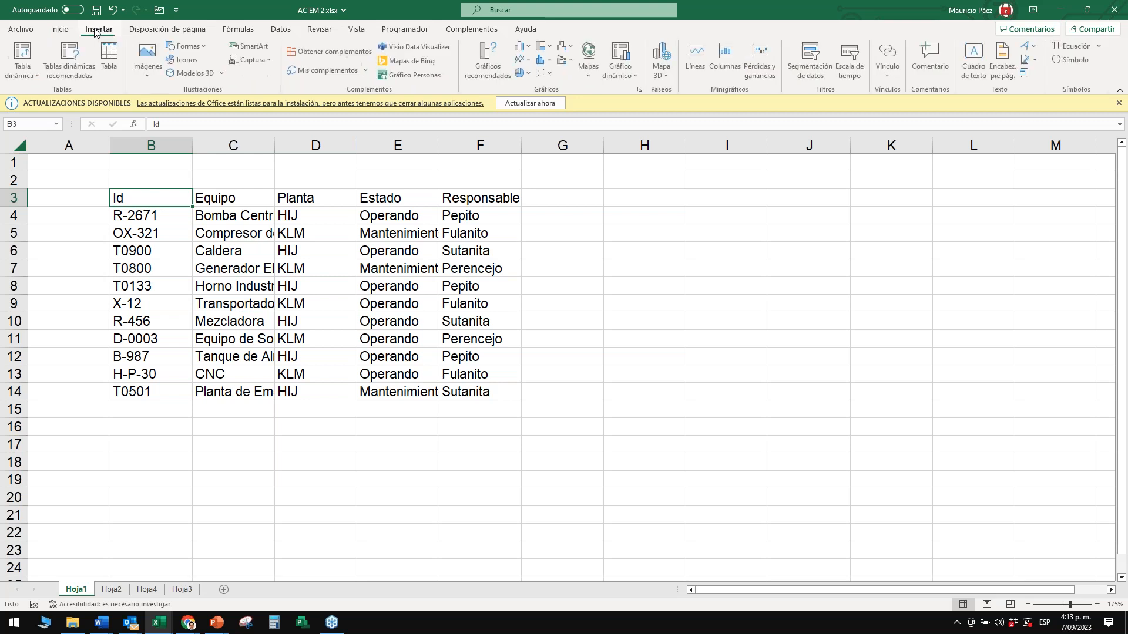
left_click(113, 64)
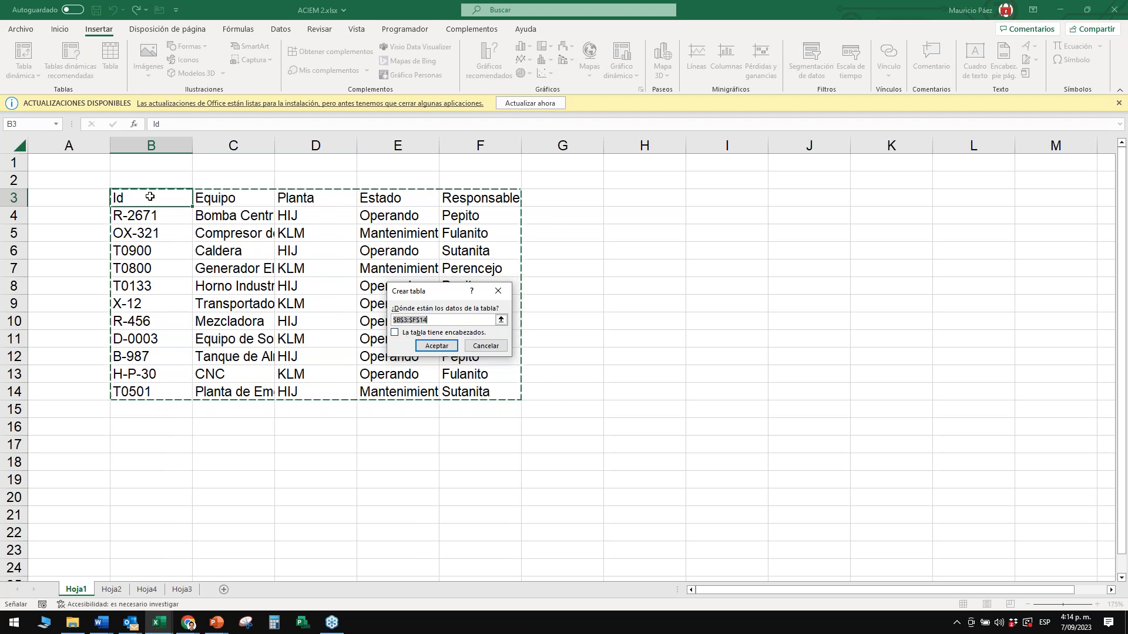
left_click(201, 193)
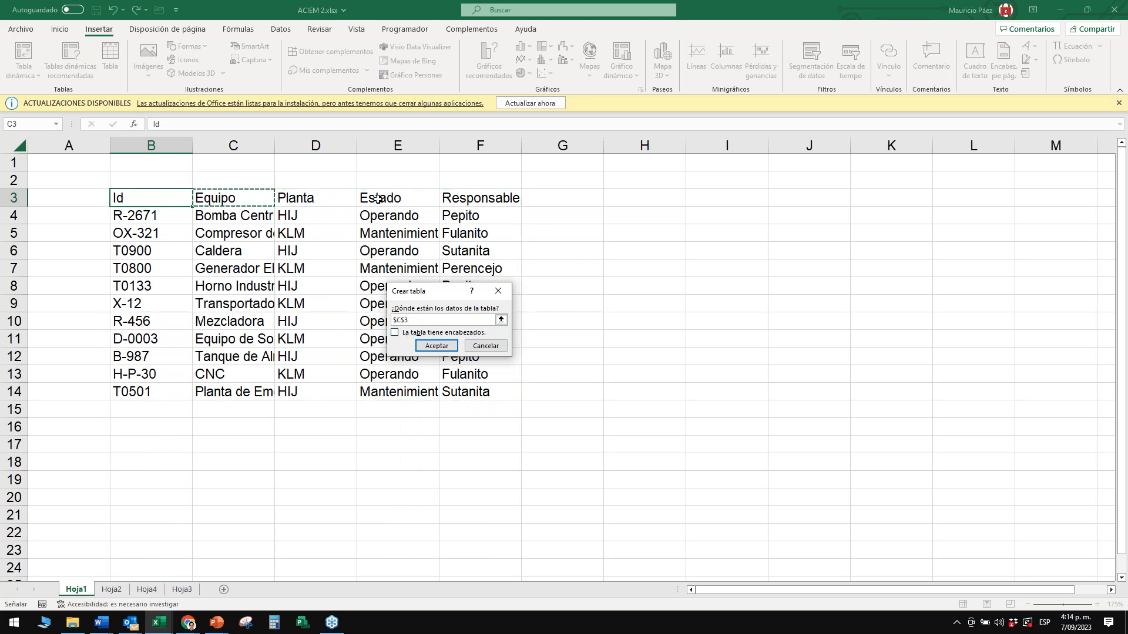
left_click_drag(184, 234, 500, 392)
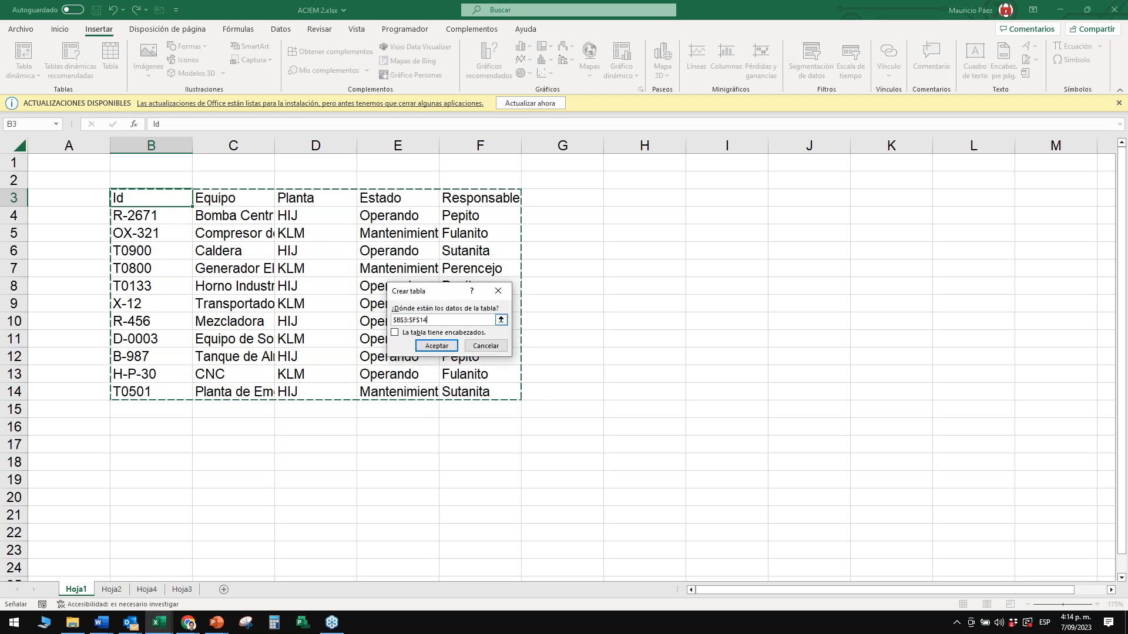
left_click(395, 334)
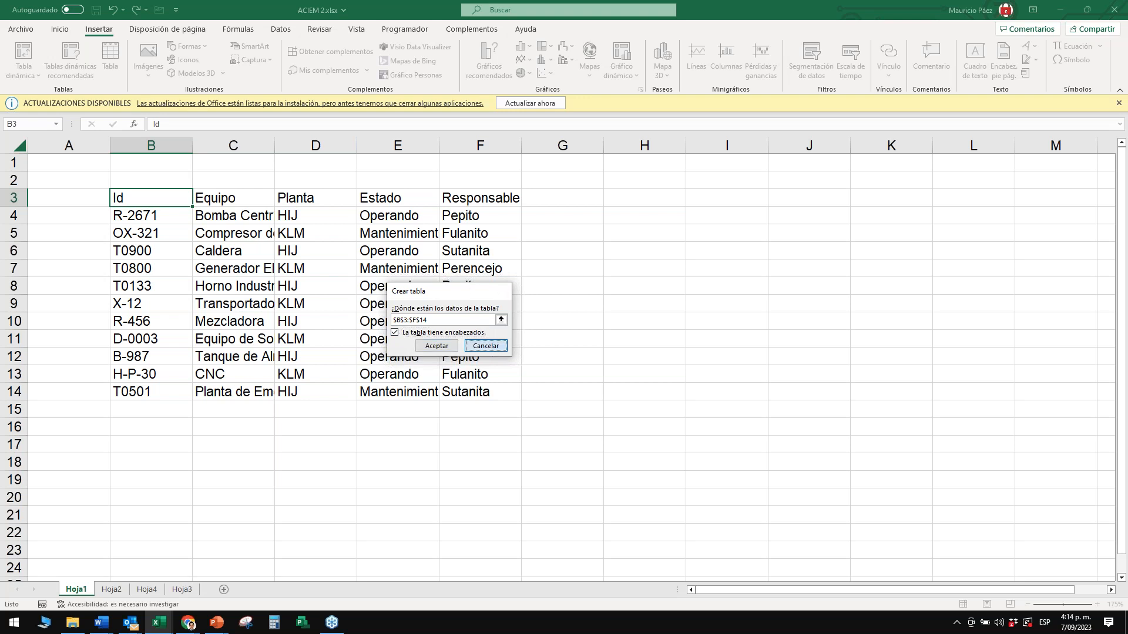
left_click(494, 350)
left_click(405, 356)
left_click(312, 286)
left_click(249, 305)
left_click(382, 302)
left_click(307, 282)
left_click(235, 269)
left_click_drag(162, 205, 514, 394)
left_click(450, 334)
left_click(465, 287)
left_click(307, 322)
- Try setting up a table with headers for the equipment list from Planta cell D9
left_click(294, 301)
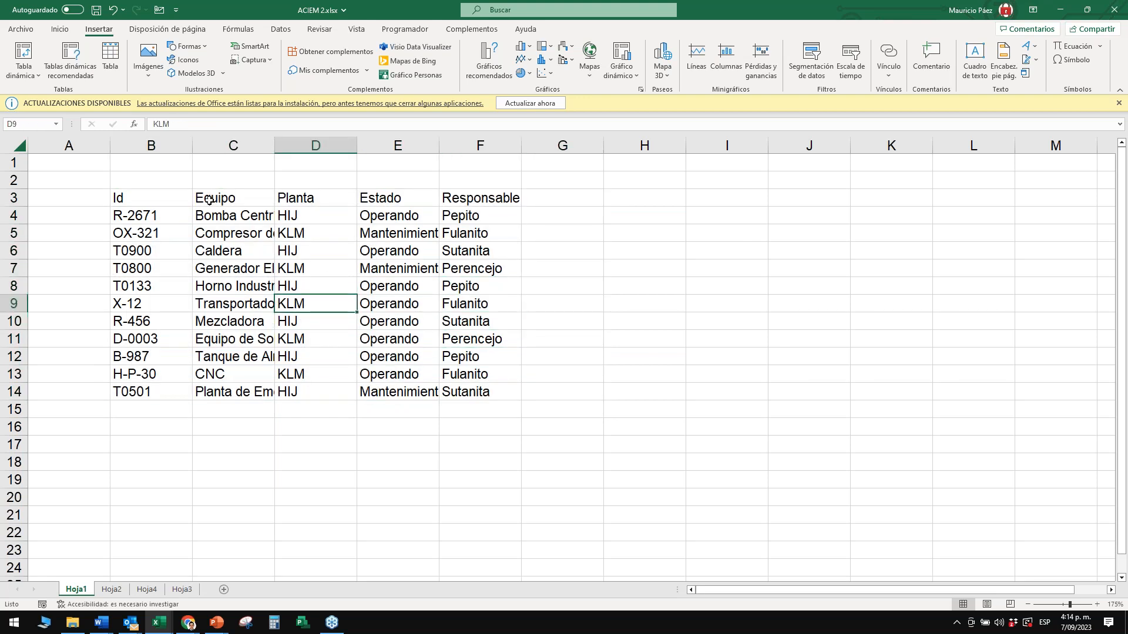
left_click(115, 68)
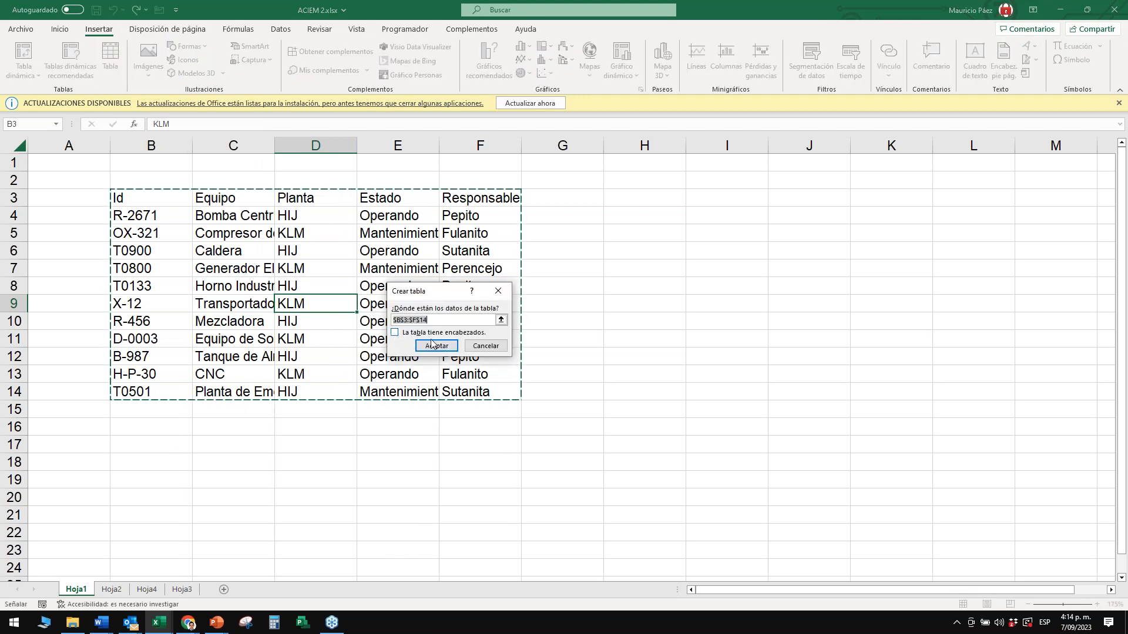
left_click(394, 333)
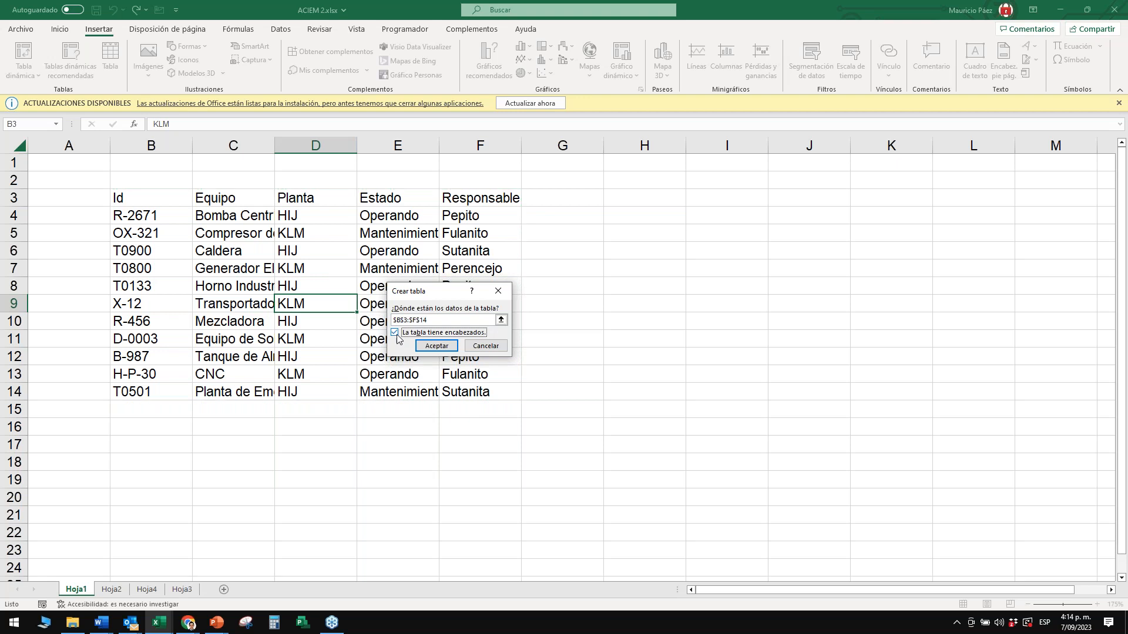
left_click(476, 349)
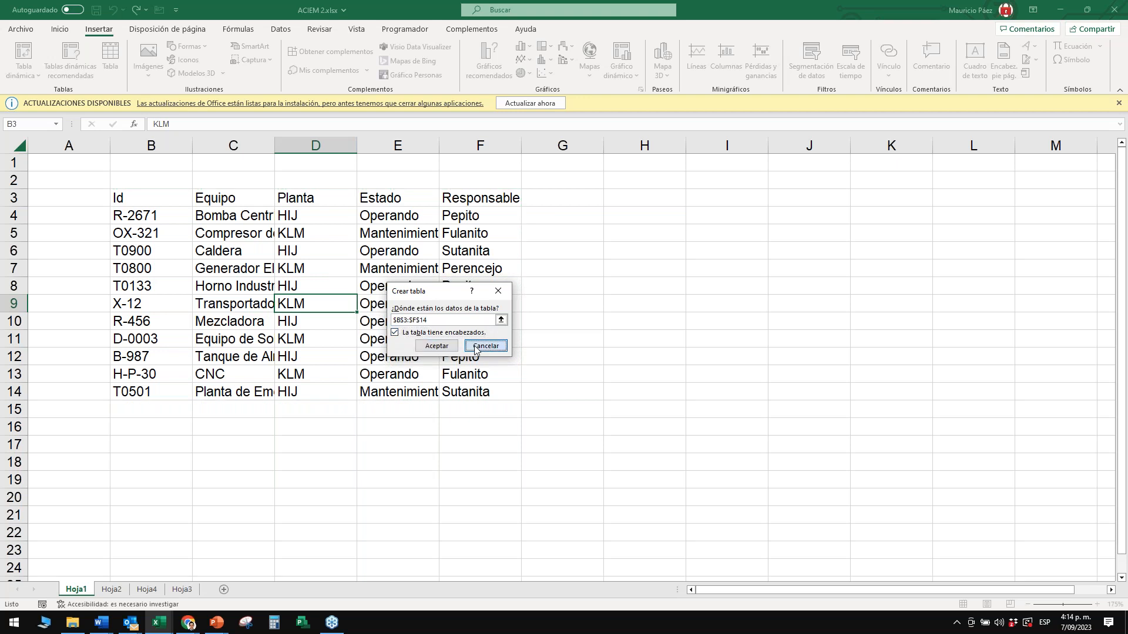
left_click(474, 346)
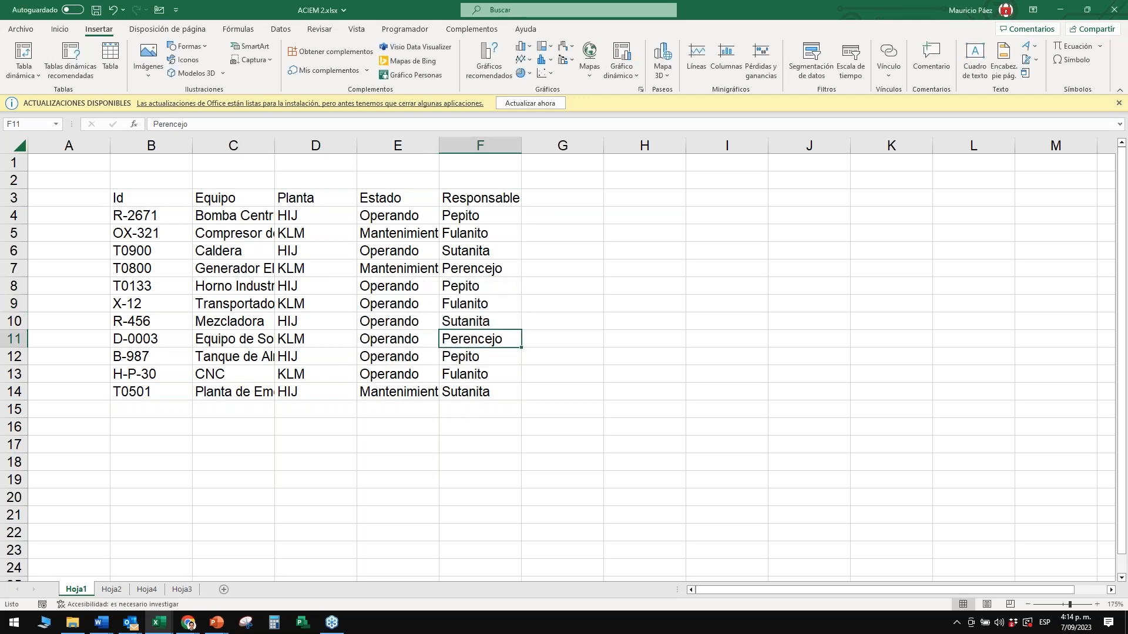
left_click(456, 269)
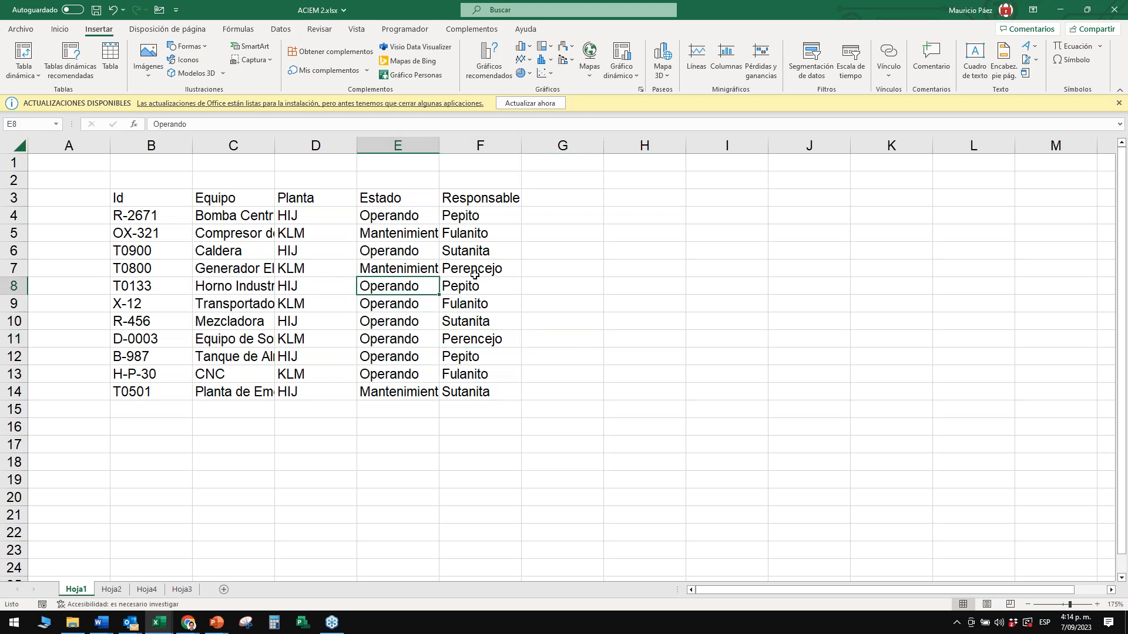
left_click(229, 253)
left_click(222, 360)
left_click(402, 342)
left_click(393, 268)
- Try setting up the equipment table with headers from the Caldera cell C6
left_click(234, 251)
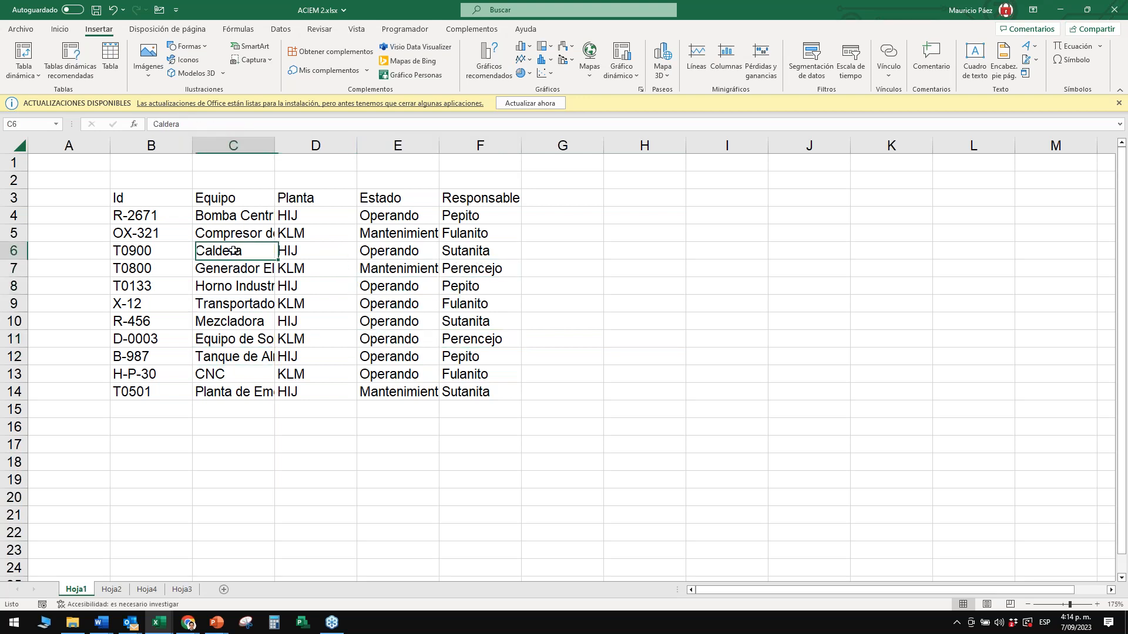
left_click(110, 56)
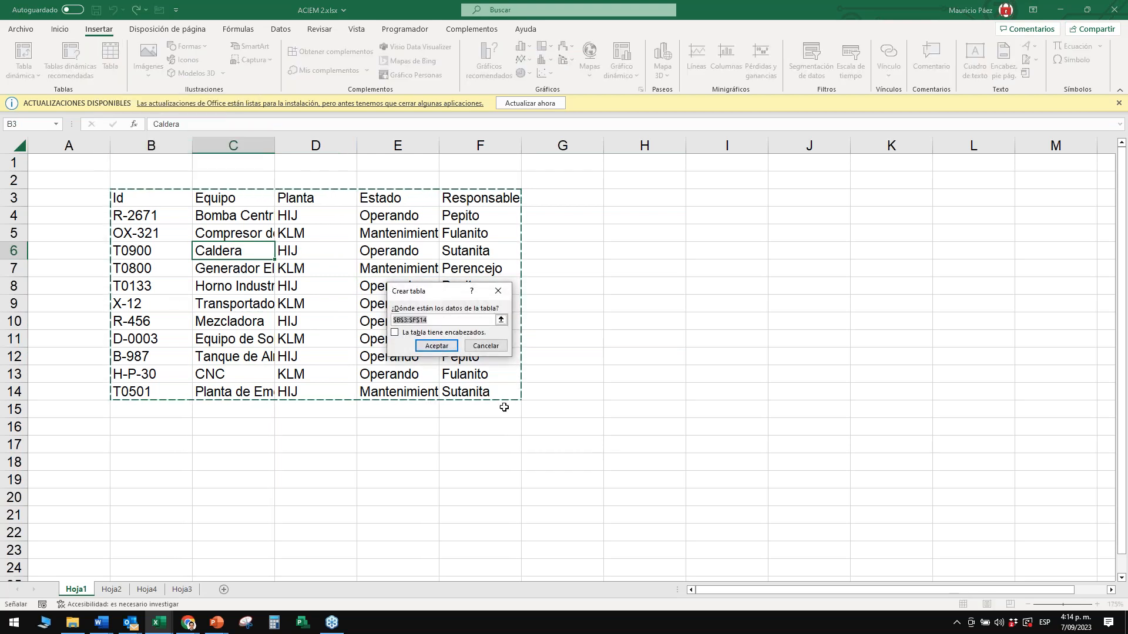
left_click(395, 333)
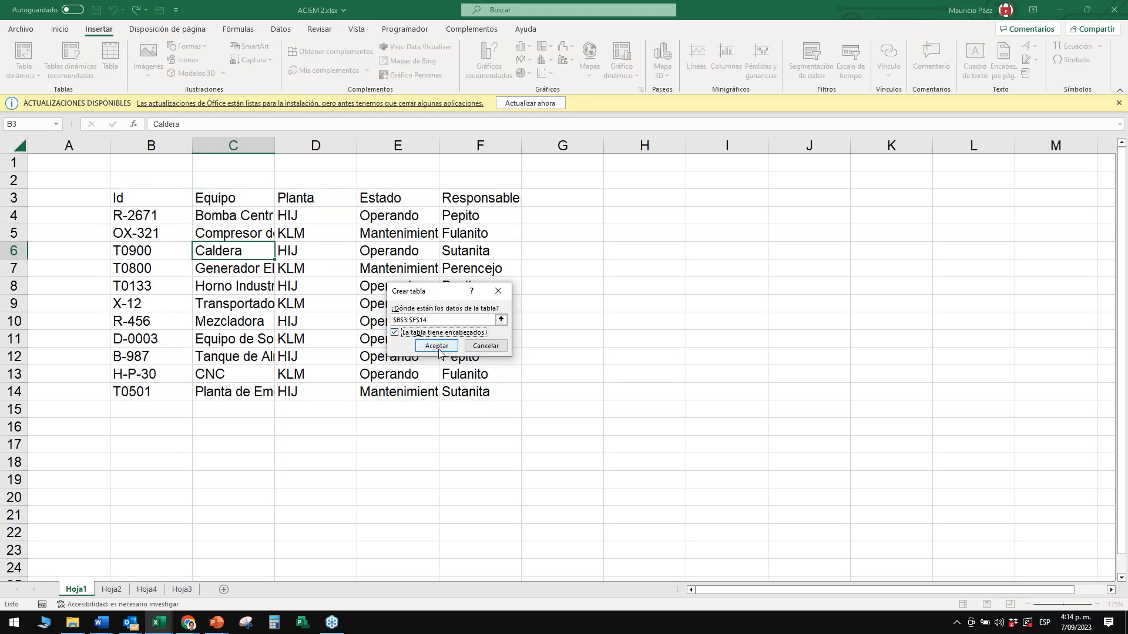
left_click(485, 346)
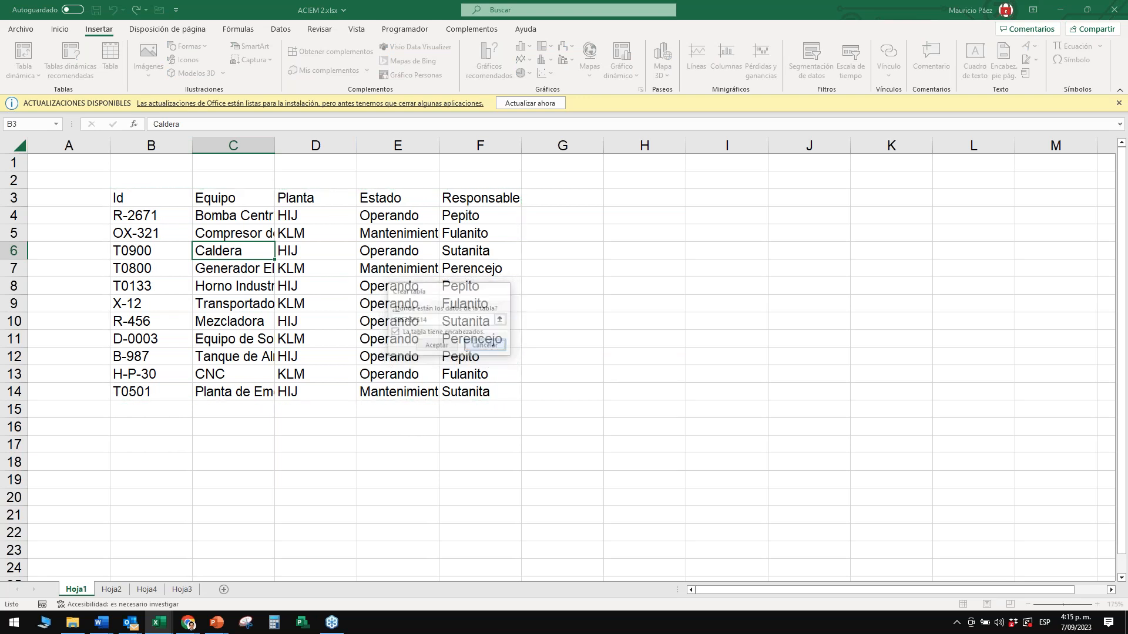
- Try starting the table creation for the equipment list from the Generador Eléctrico cell C7
left_click(390, 321)
left_click(253, 265)
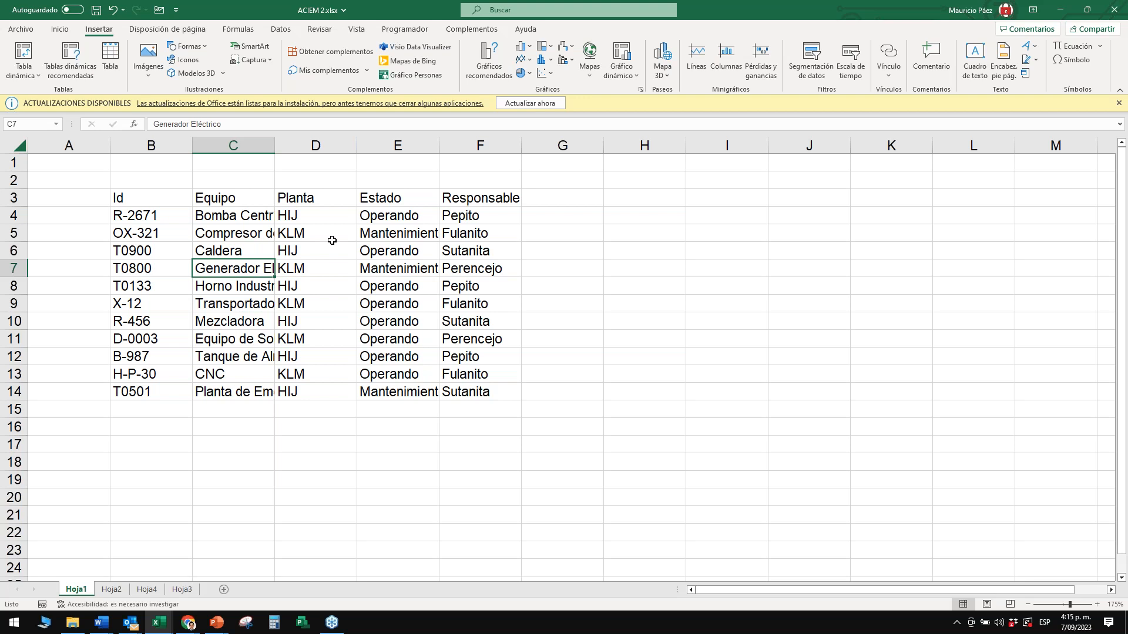
key("ctrl+t")
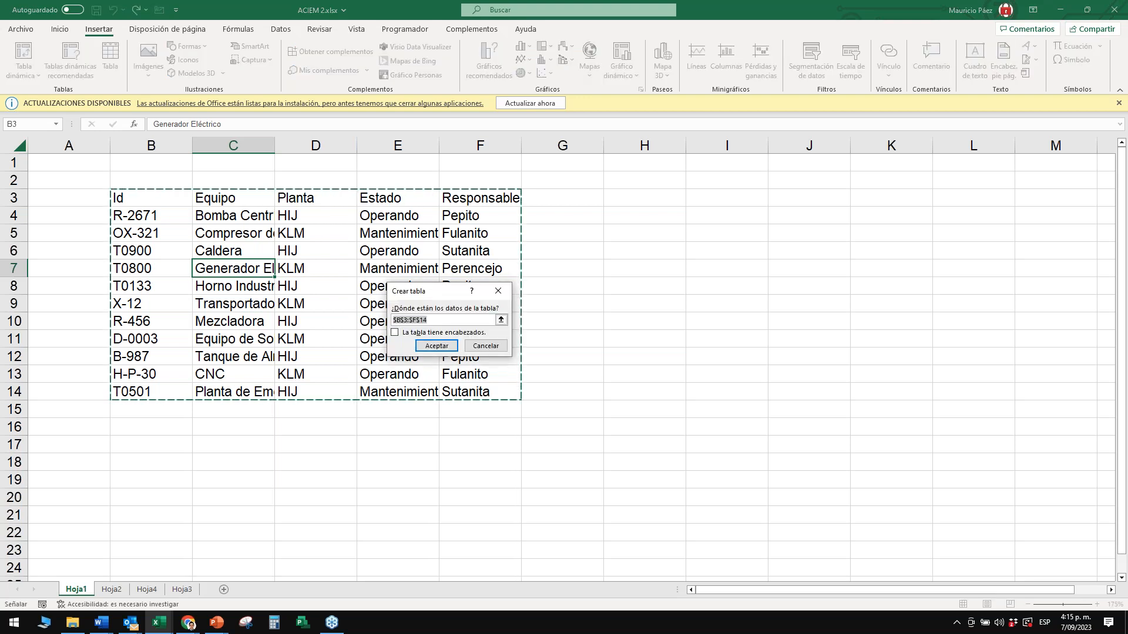
key("Escape")
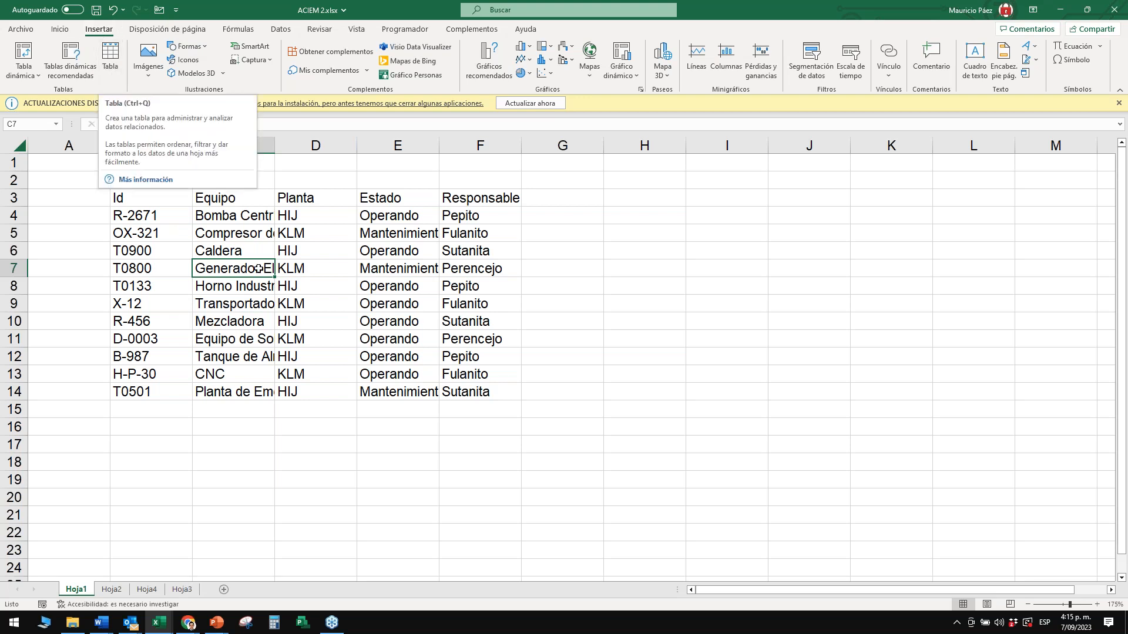
- Convert the equipment list B3:F14 into a table with headers, starting from the Caldera cell
left_click(245, 252)
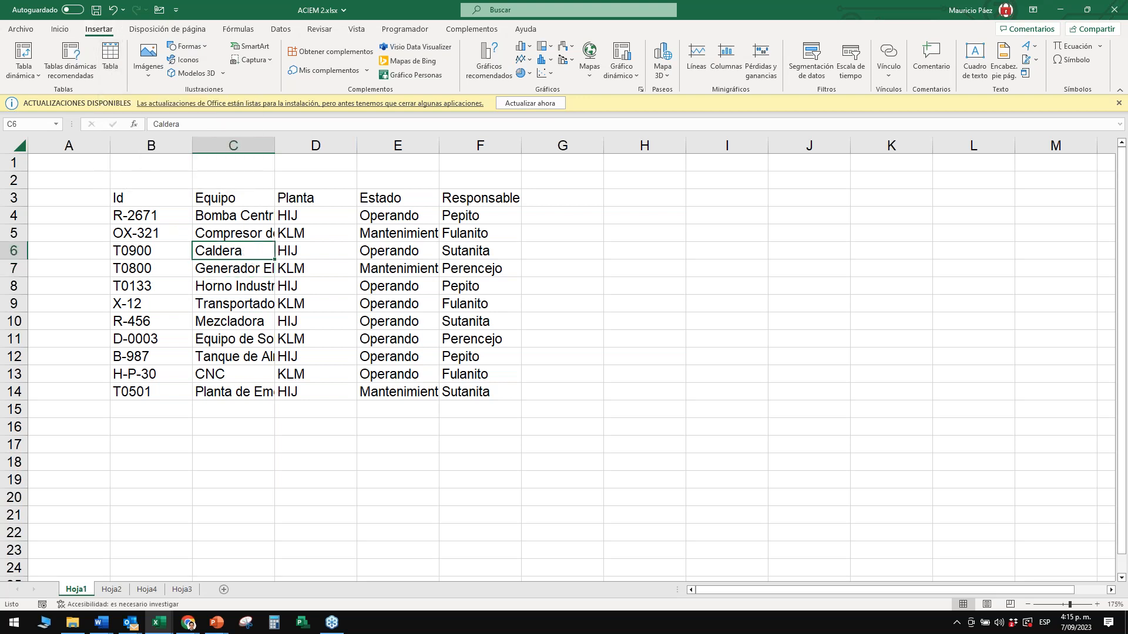
key("ctrl+q")
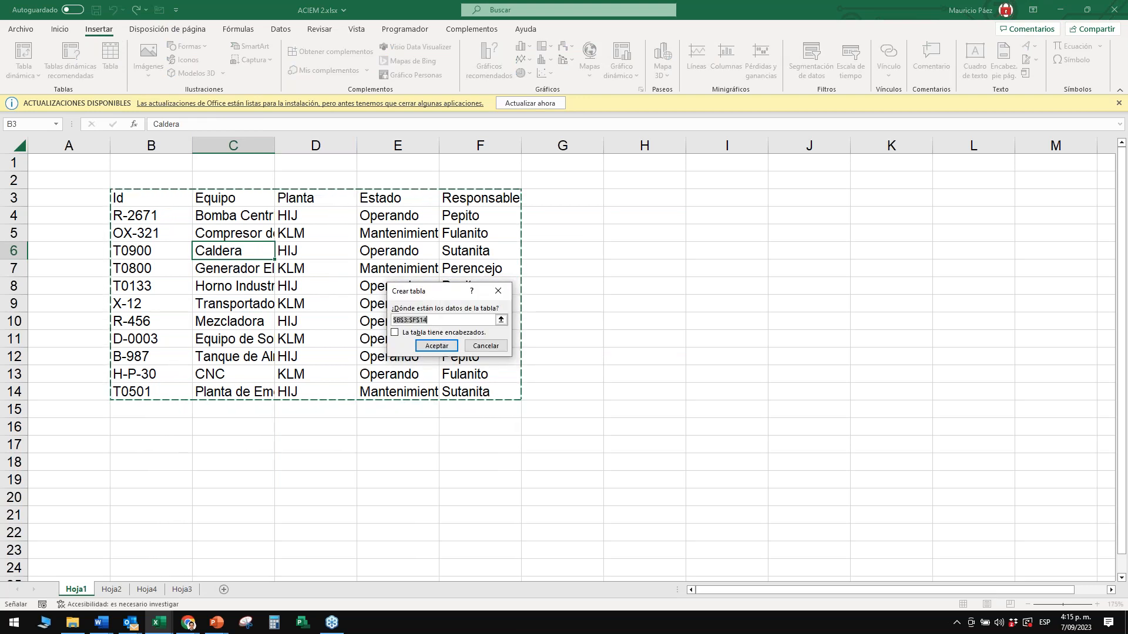
key("Tab")
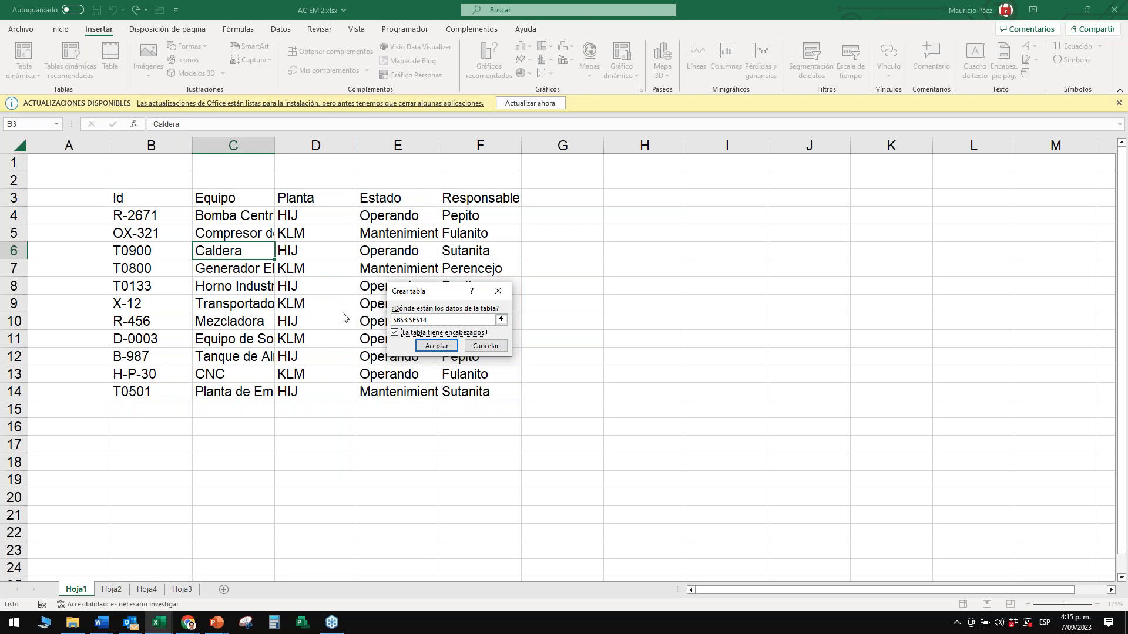
left_click(437, 346)
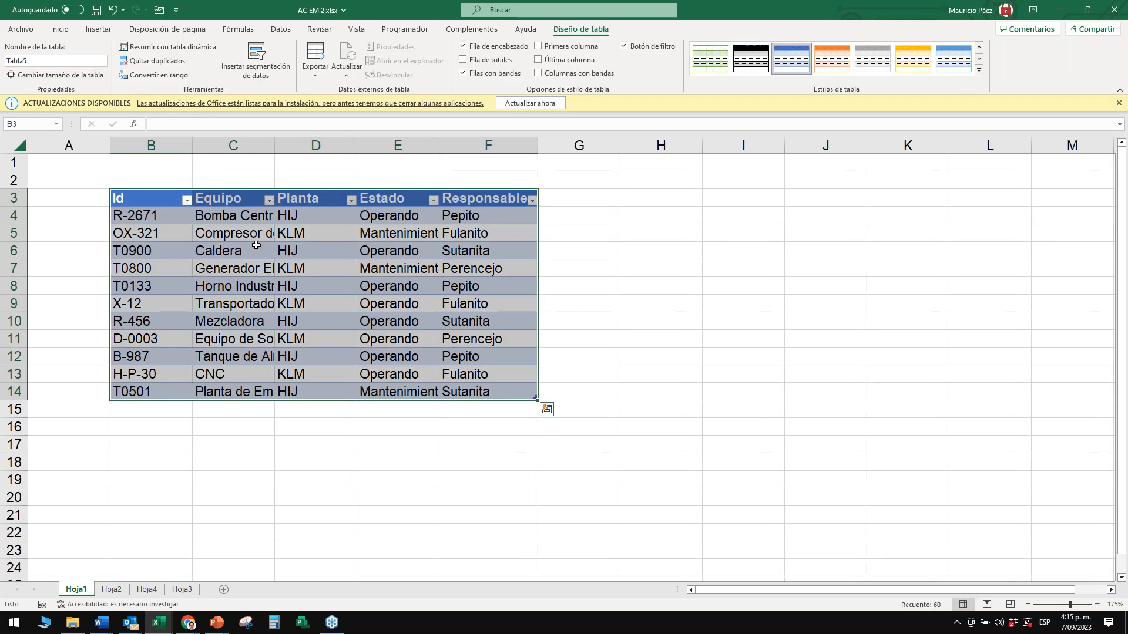
left_click(307, 251)
left_click(241, 250)
left_click(351, 304)
left_click(235, 250)
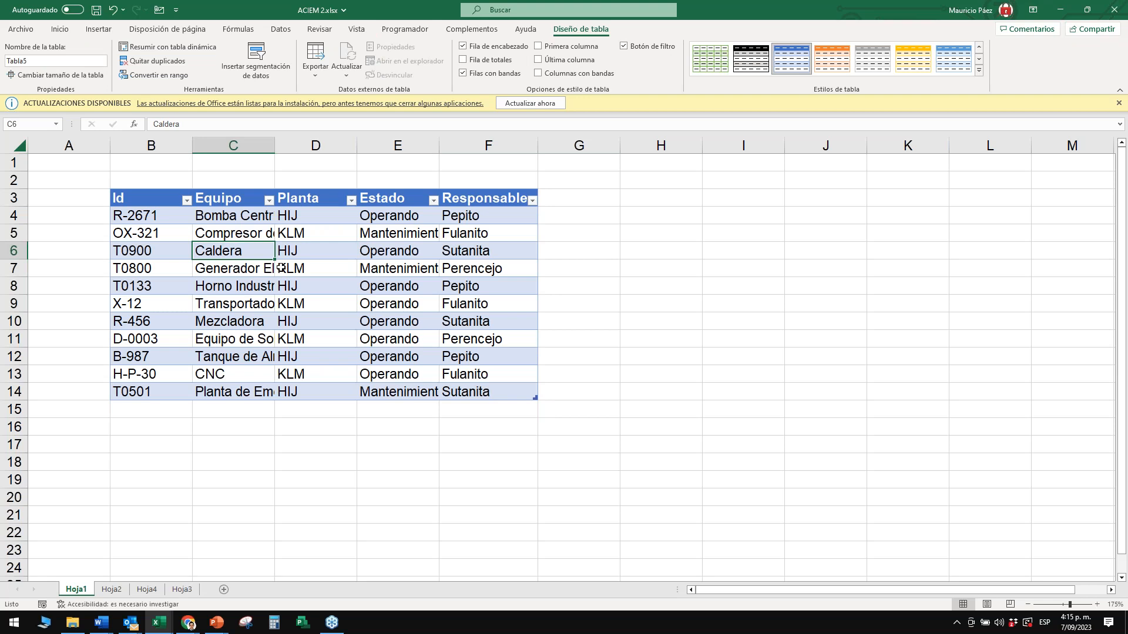
left_click(306, 271)
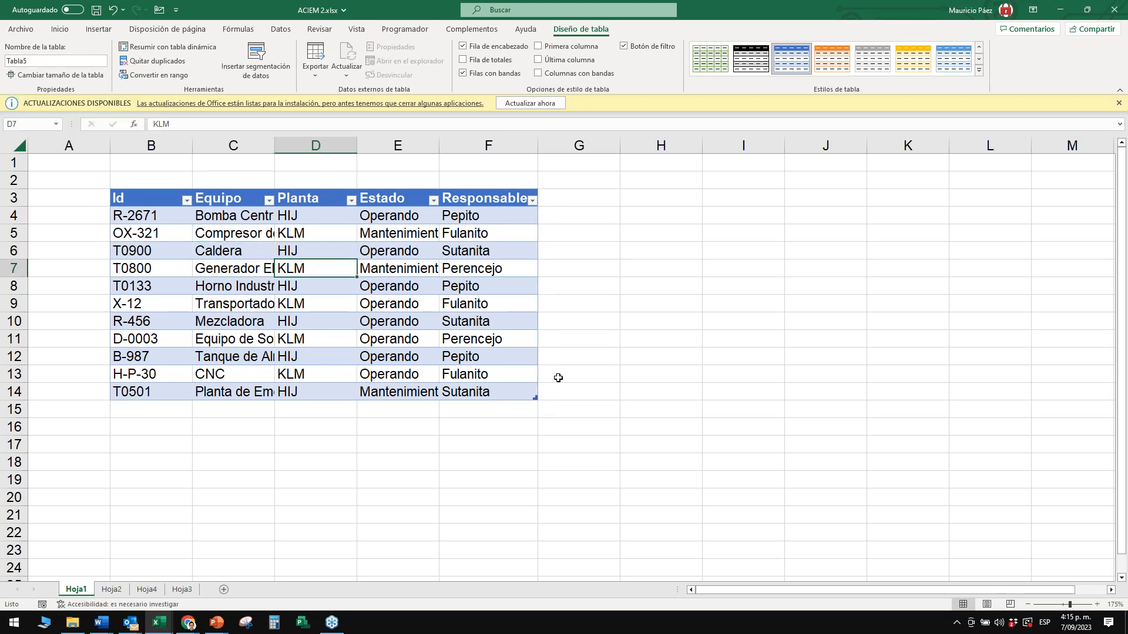
left_click(583, 428)
left_click(316, 286)
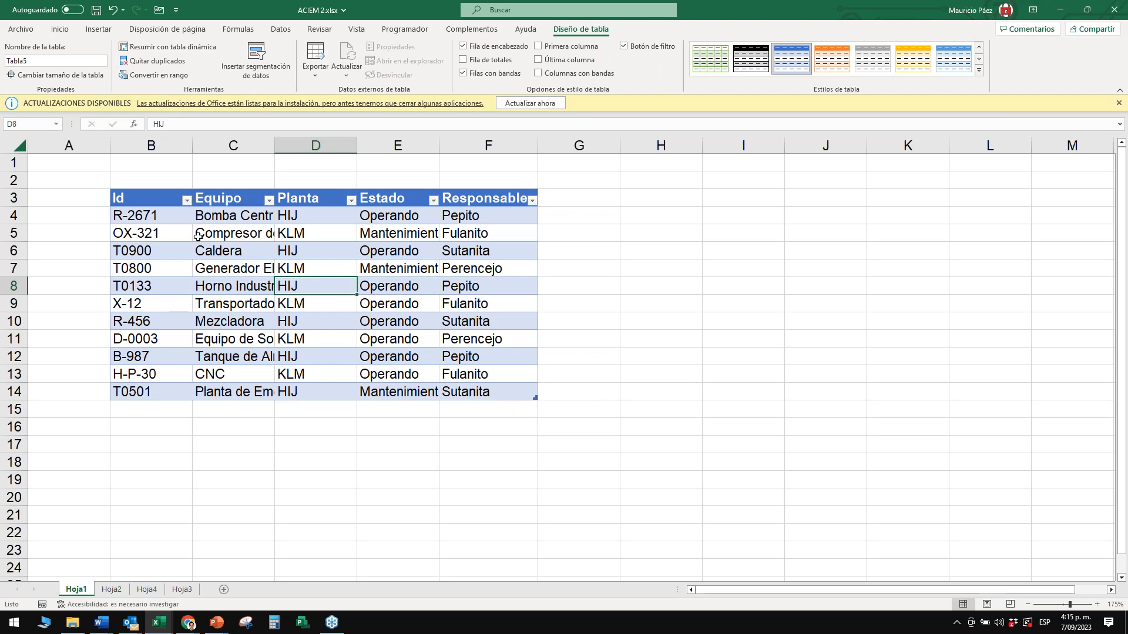
left_click_drag(225, 218, 464, 308)
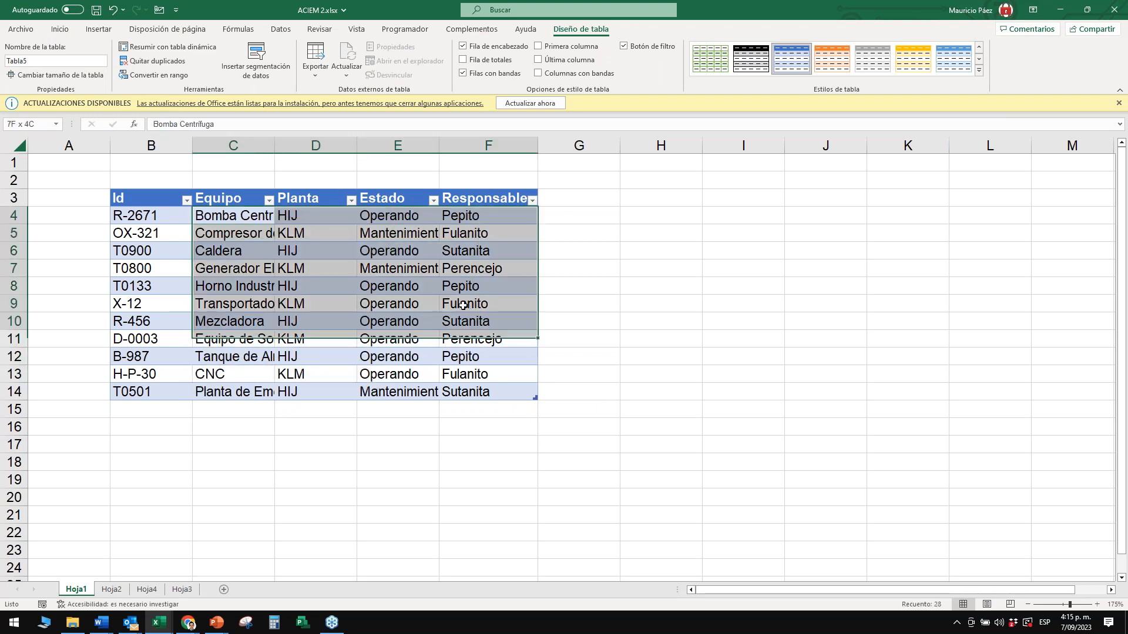
left_click(247, 283)
left_click(243, 267)
left_click(171, 232)
left_click(180, 273)
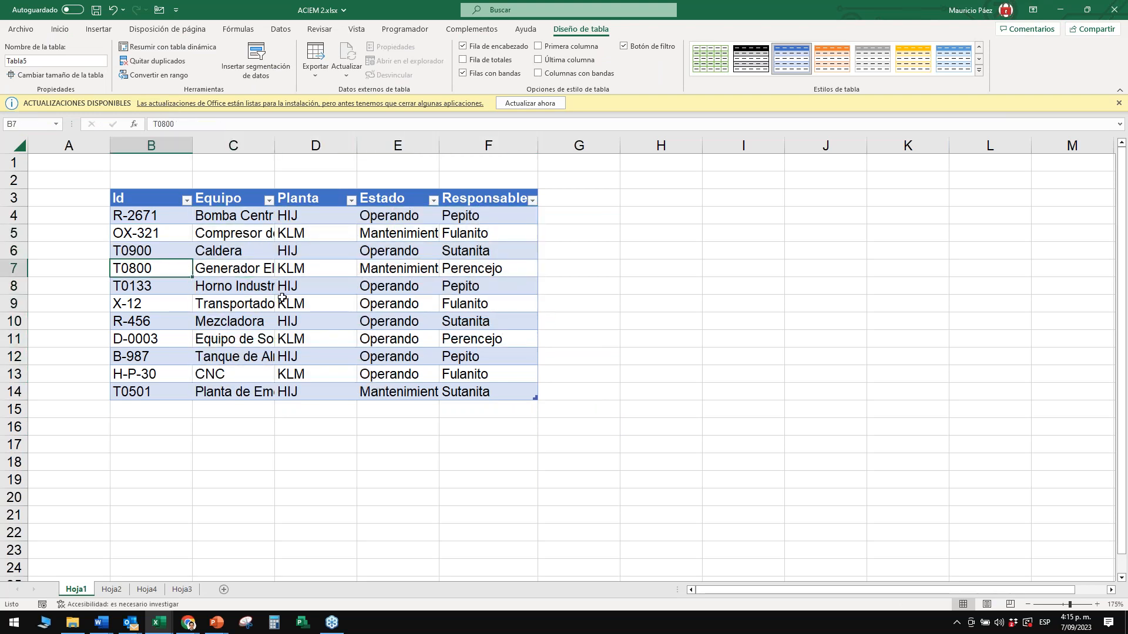
left_click(323, 299)
left_click(386, 317)
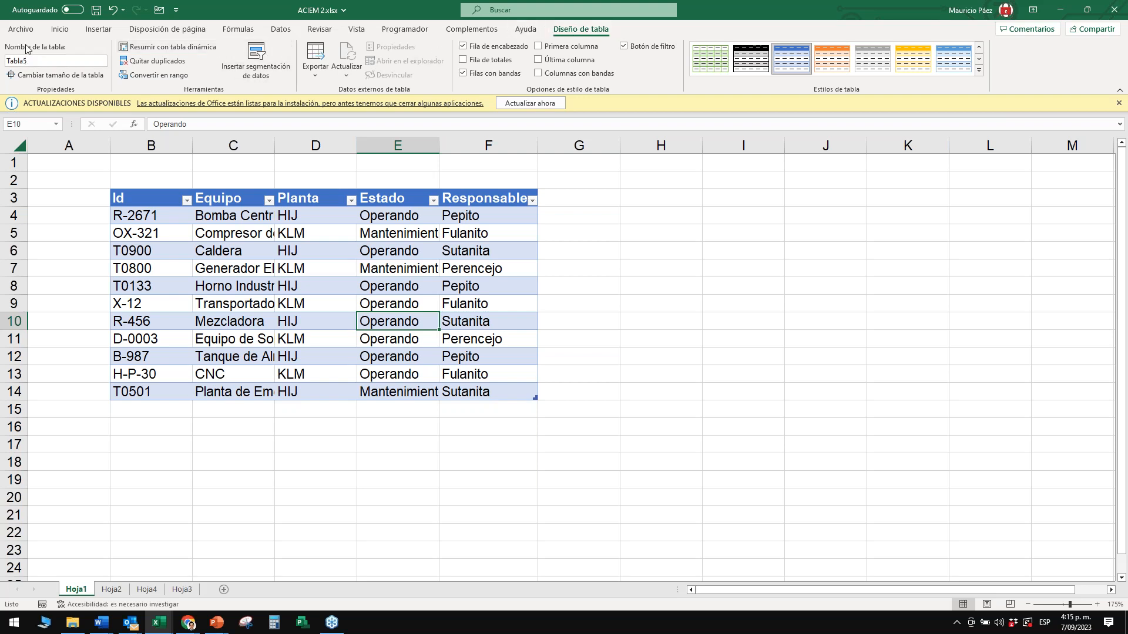
- Rename the new equipment table as Equipos
left_click(33, 61)
left_click_drag(3, 62, 49, 70)
type("Equipos")
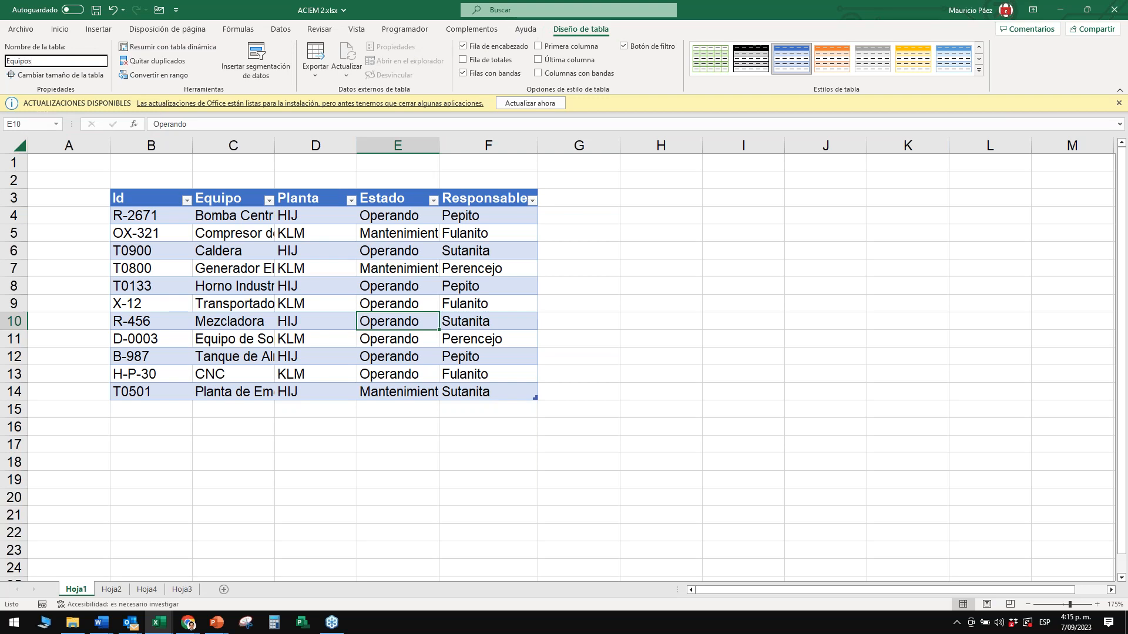
key("Escape")
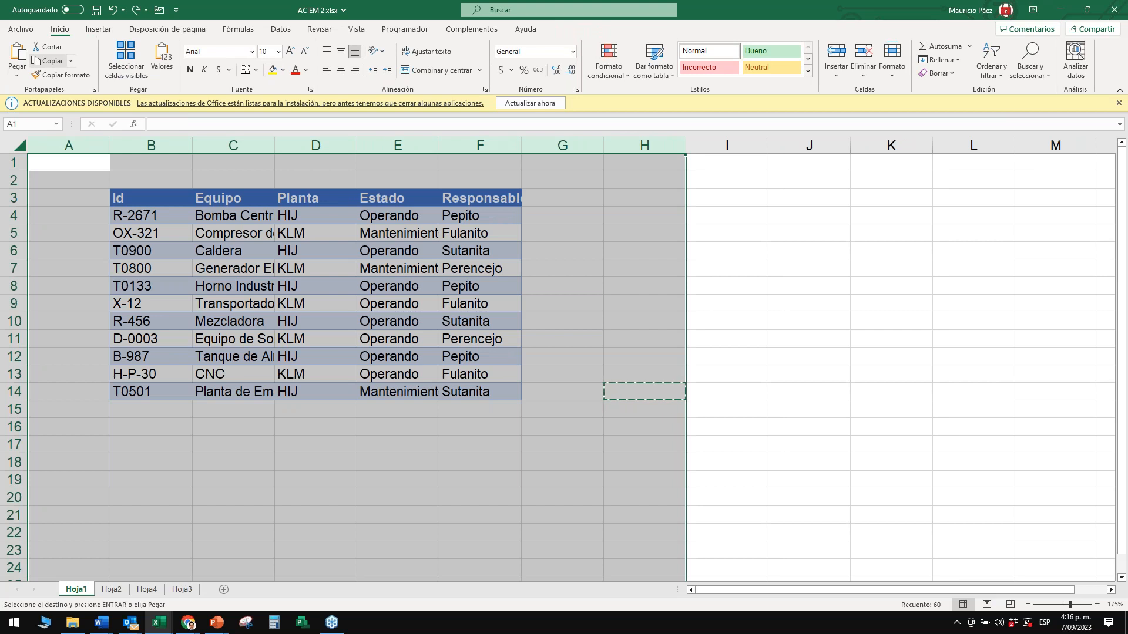
- Display the design options of the equipment table to check its name, and select Planta cell D5
left_click(398, 304)
key("Down")
key("Up")
left_click(593, 29)
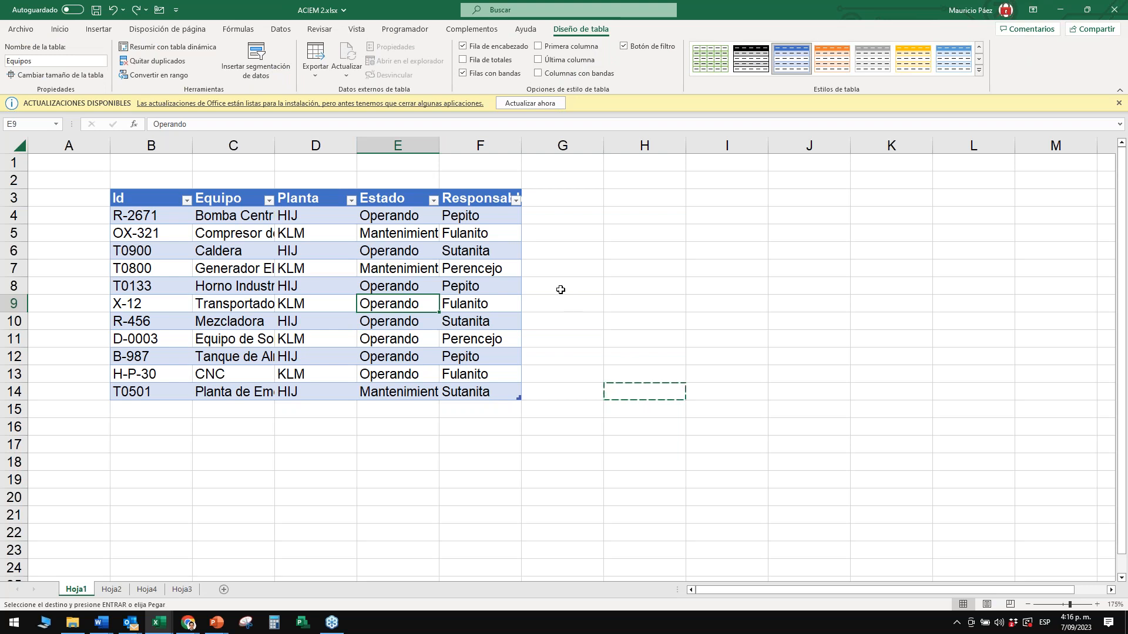
left_click(289, 236)
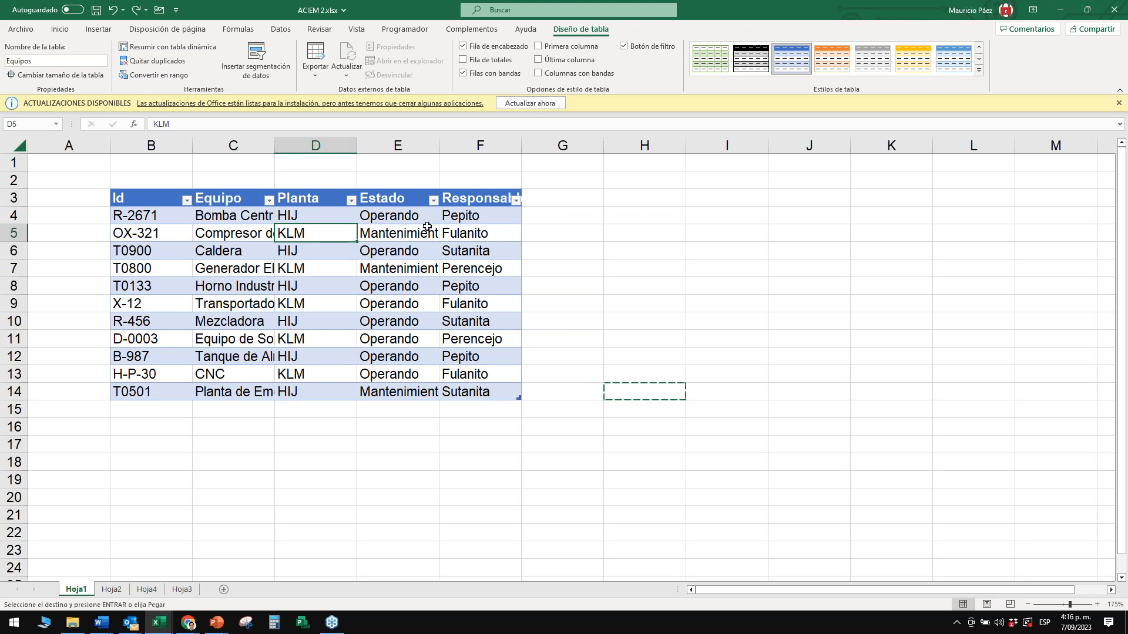
- Open Hoja4 and expand the Equipos and Fallas tables in the PivotTable field list to examine their fields
left_click(397, 255)
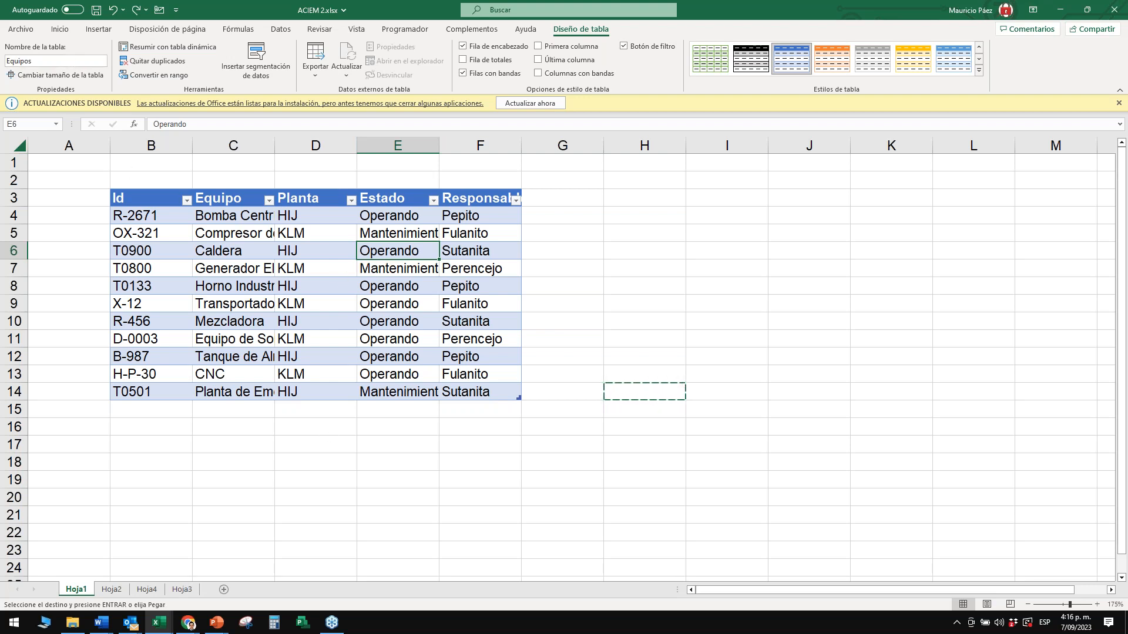
left_click(148, 590)
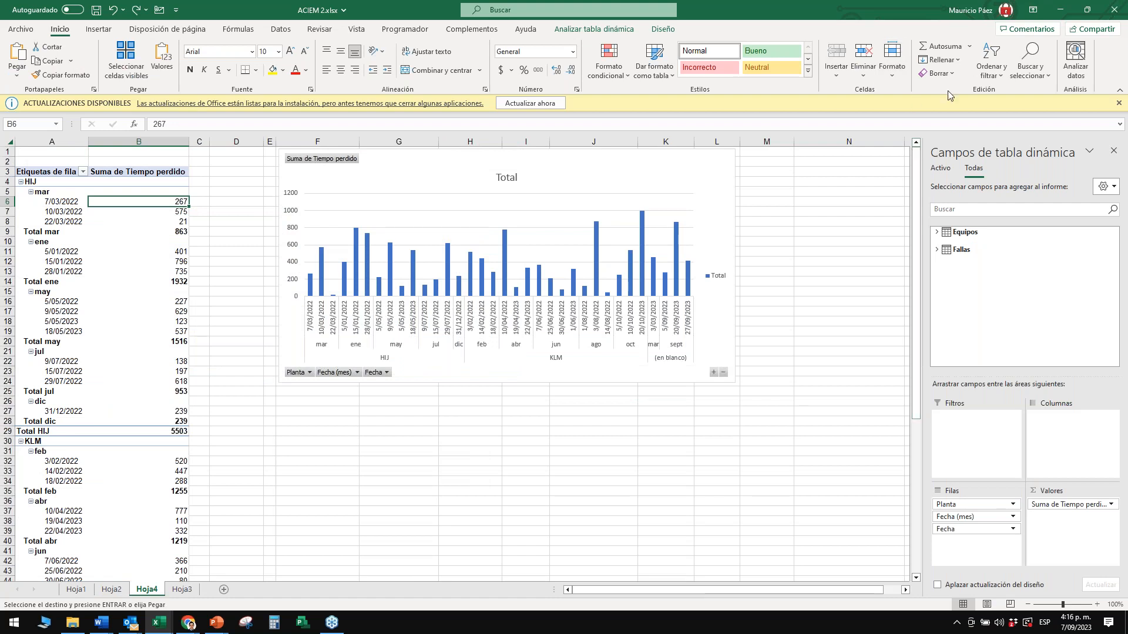
left_click(942, 27)
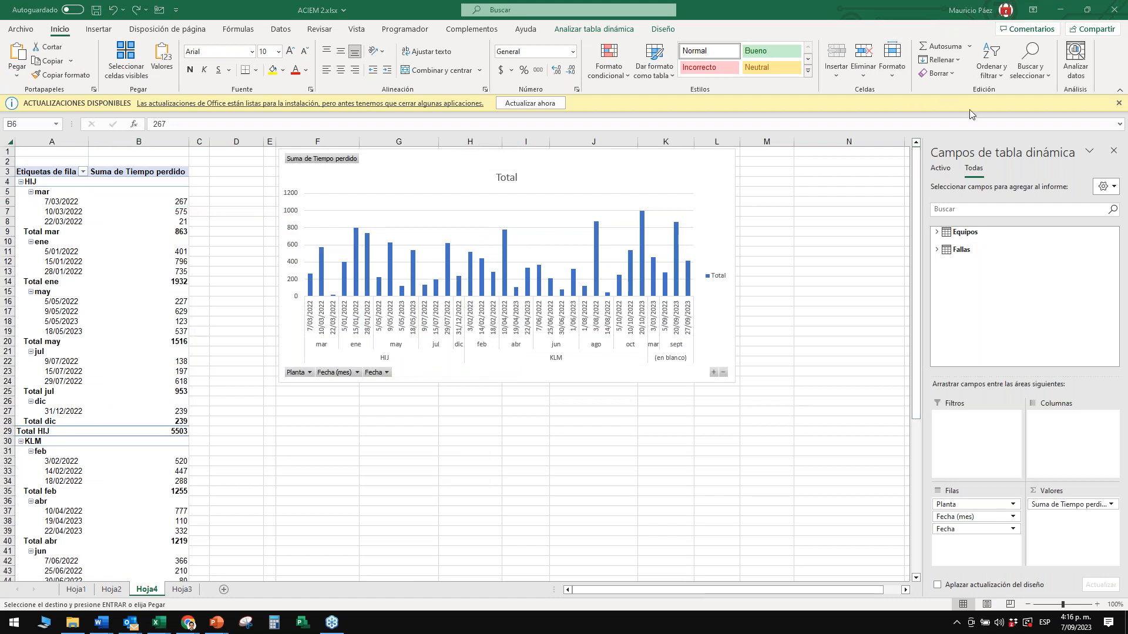
left_click(963, 250)
left_click(966, 253)
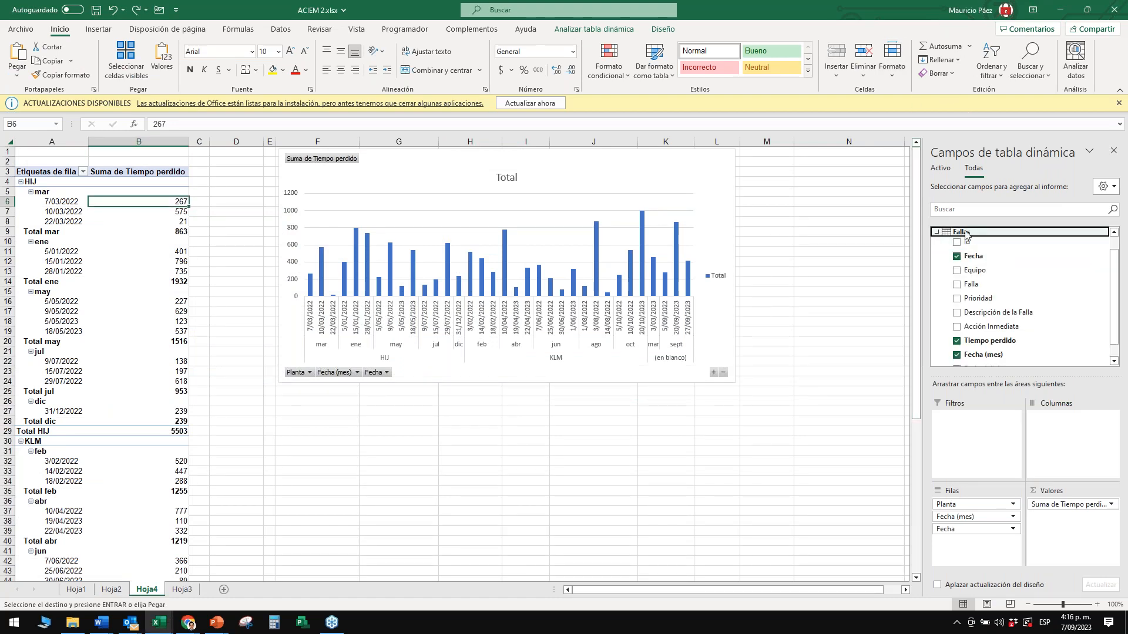
left_click(937, 232)
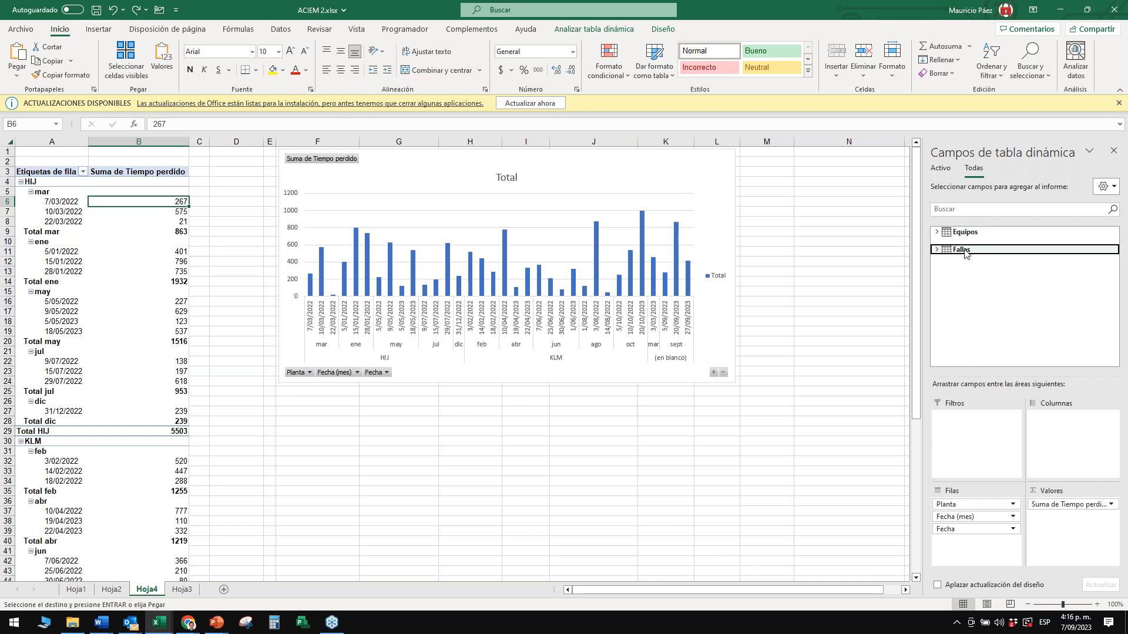
left_click(964, 237)
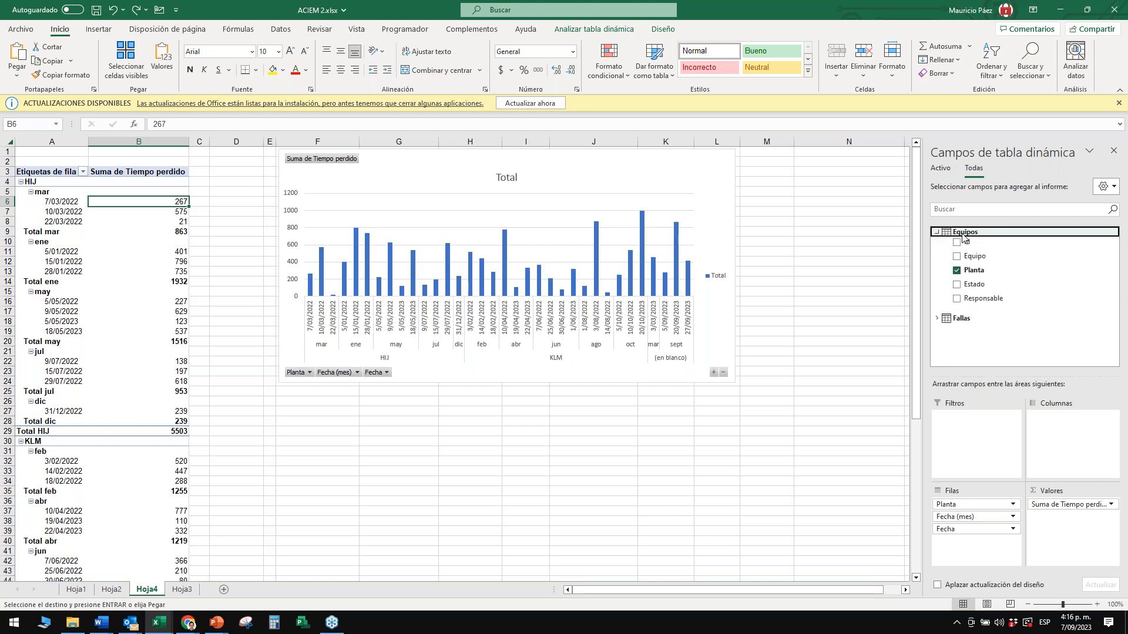
left_click(962, 321)
scroll(991, 274, "up", 2)
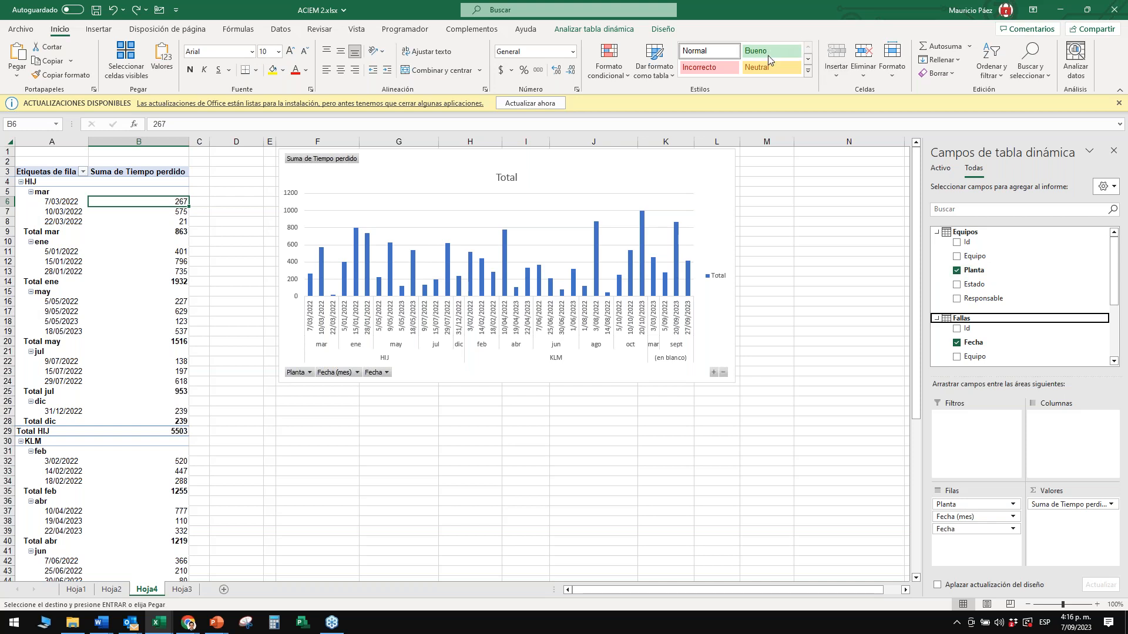
- Review the pivot table's relationships and the table choices for a new relationship, without creating one
left_click(615, 30)
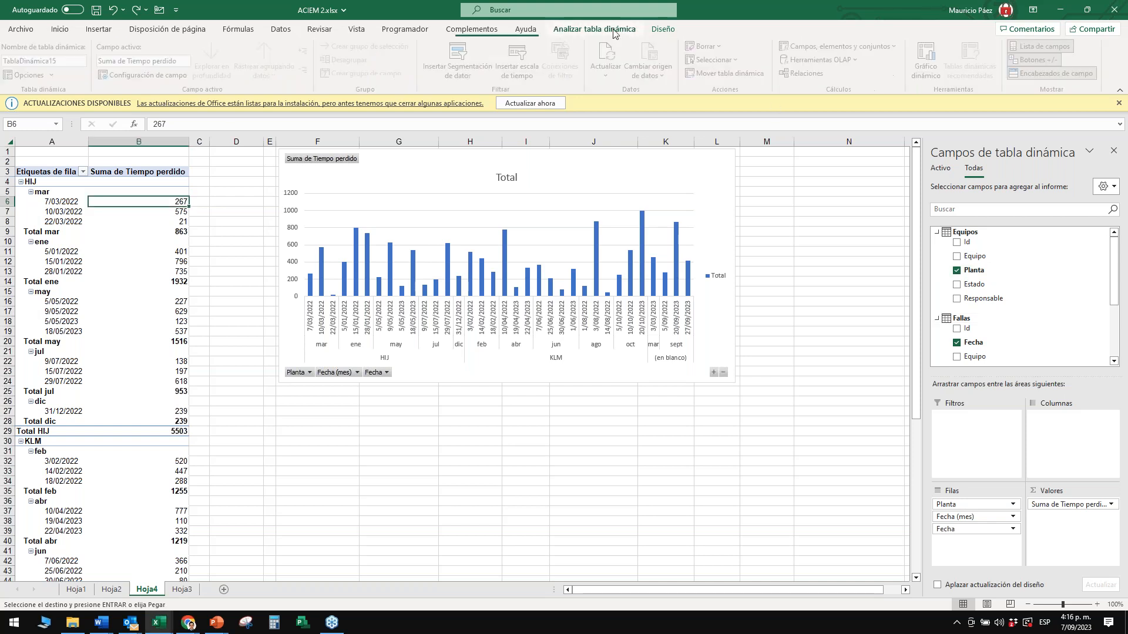
left_click(806, 73)
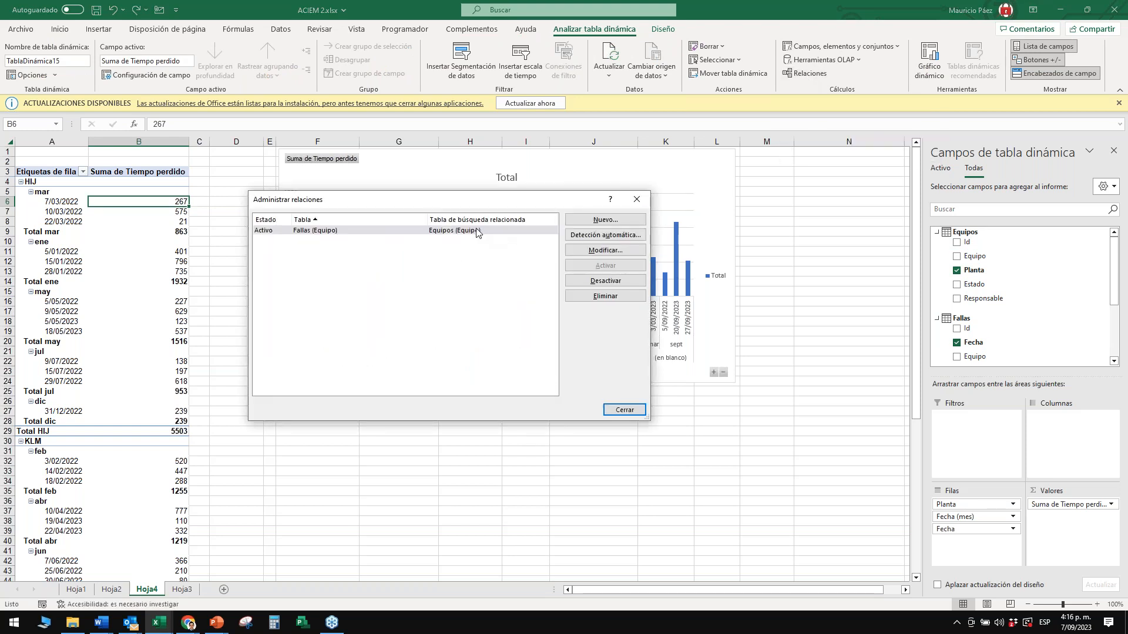
left_click(605, 222)
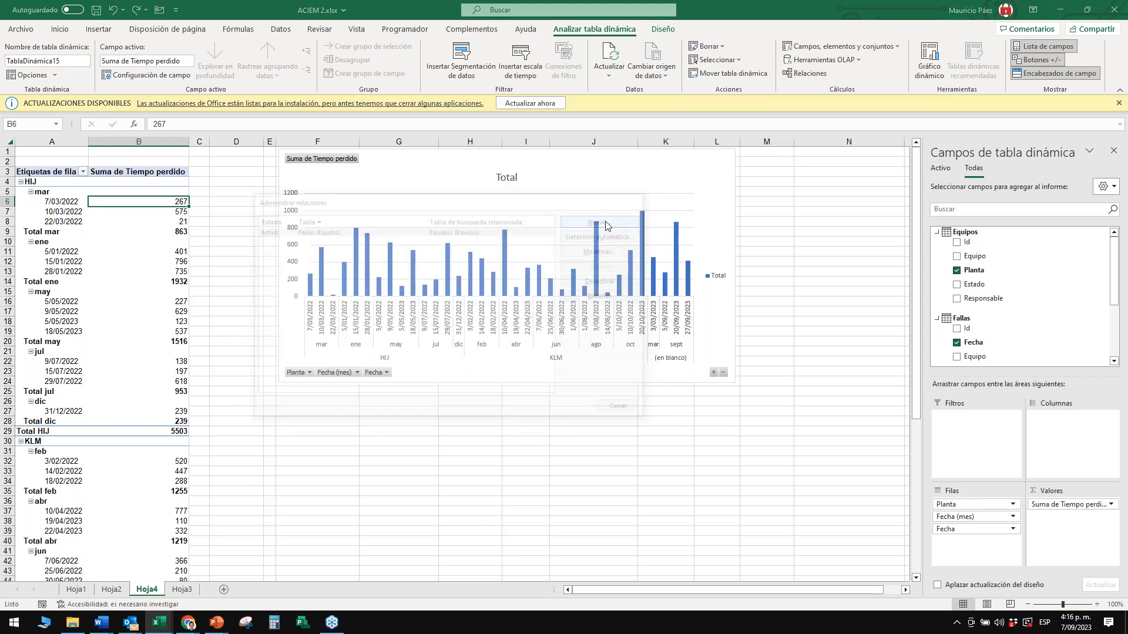
left_click(360, 295)
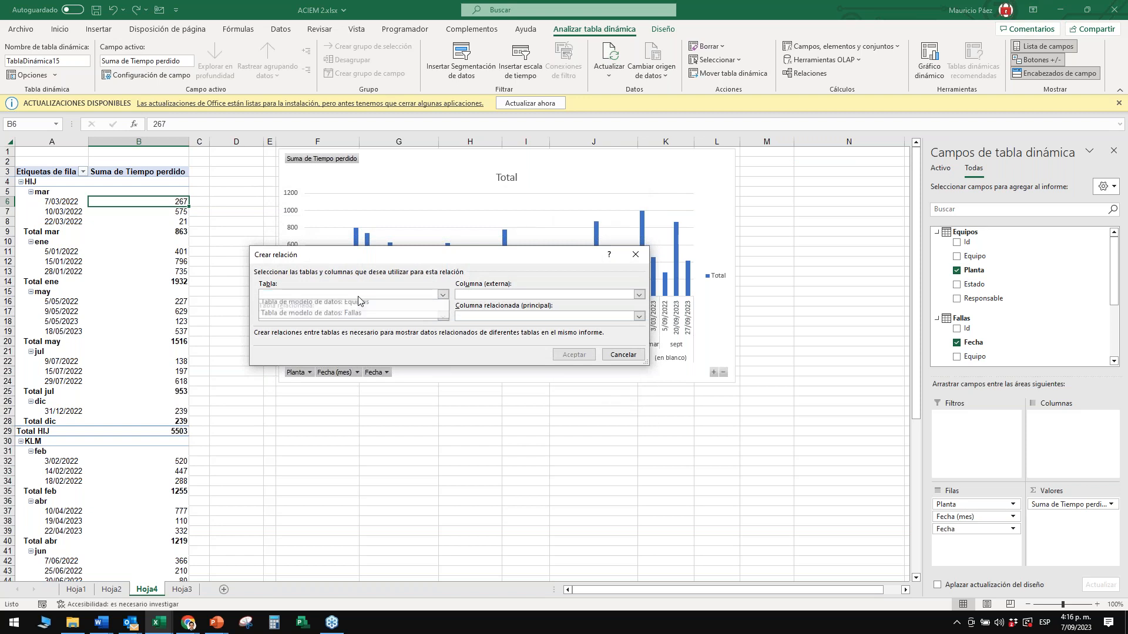
left_click(631, 357)
left_click(625, 411)
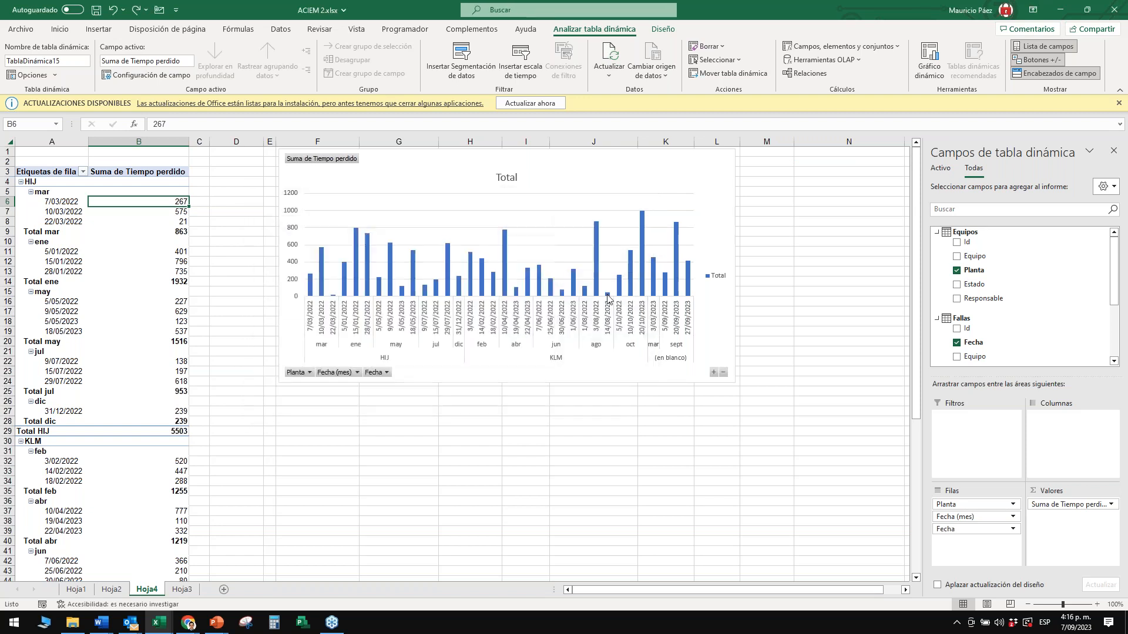
- Look briefly at the failures table on Hoja2, return to Hoja1 and highlight the extent of the equipment table from its Id header
left_click(525, 419)
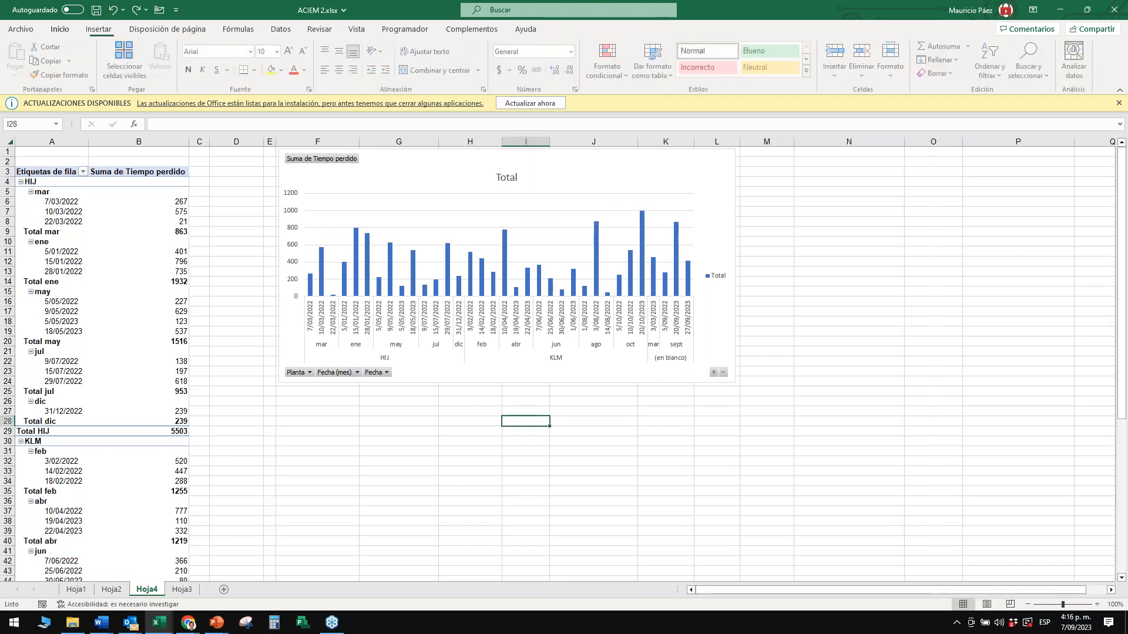
key("ctrl+Page_Up")
left_click(512, 407)
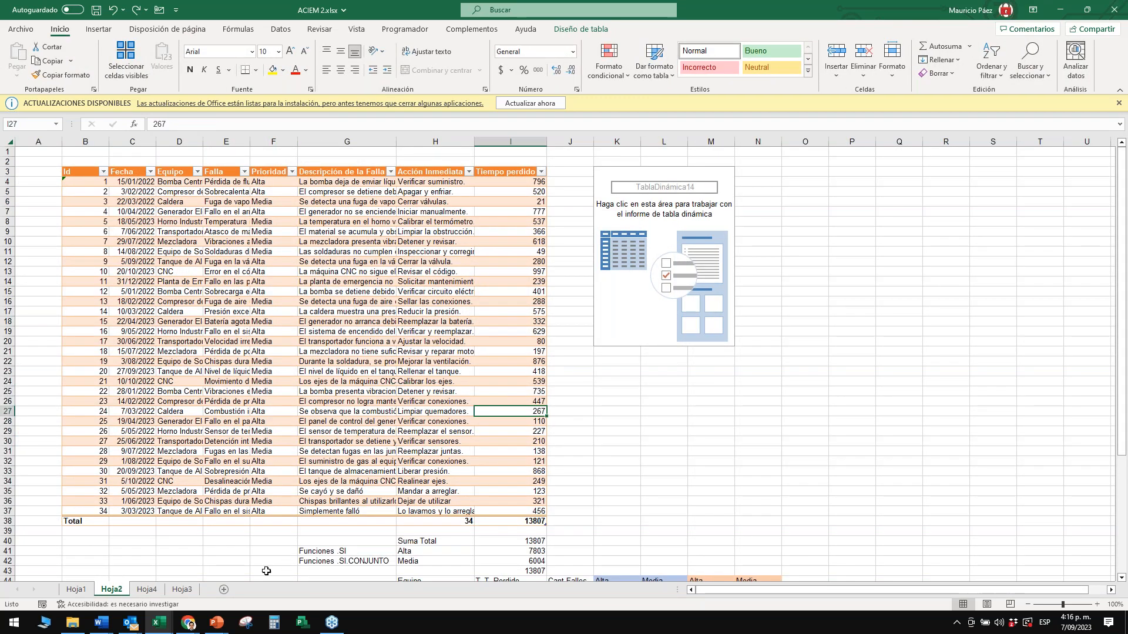
left_click(83, 594)
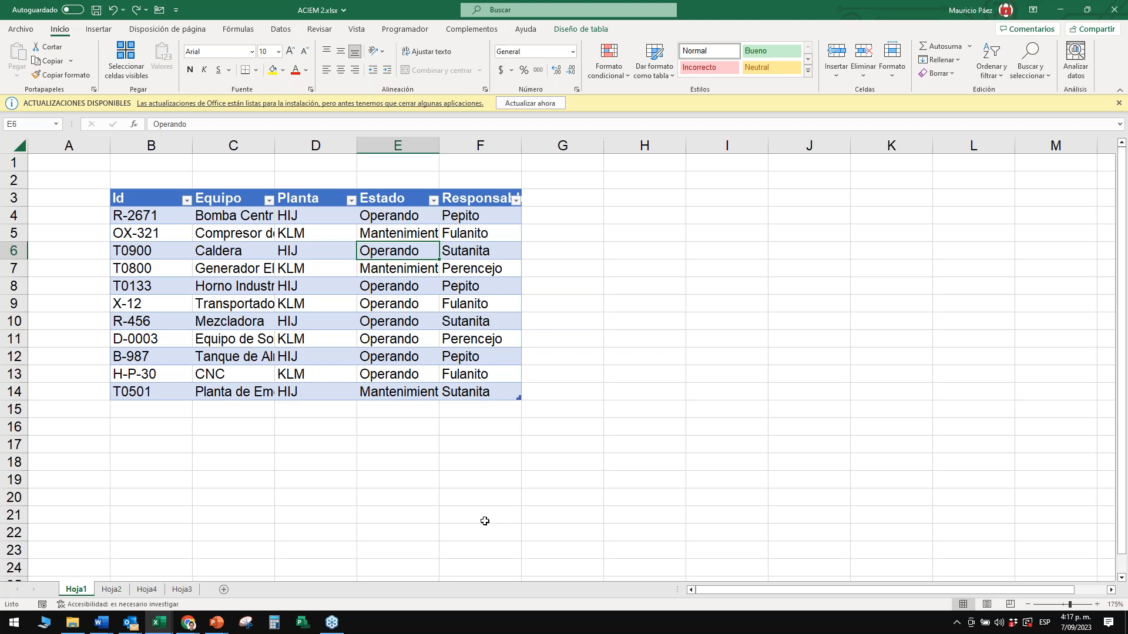
left_click(290, 268)
left_click_drag(147, 200, 481, 379)
left_click(482, 389)
left_click(477, 213)
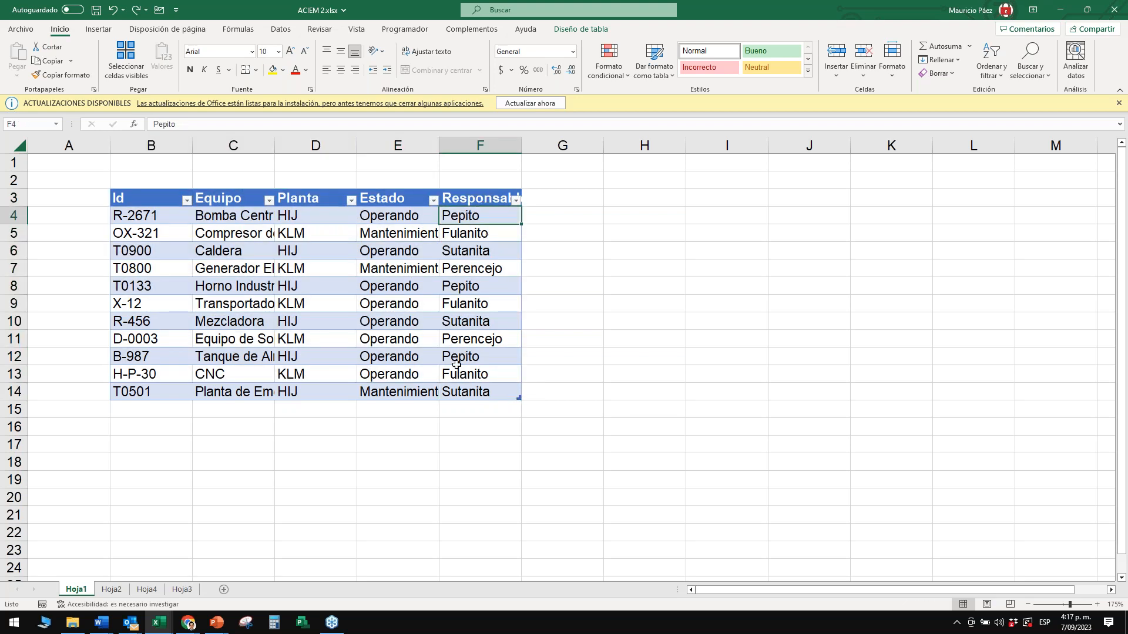
- Display the equipment table's design options and browse the available table styles, keeping the blue medium style
left_click(584, 30)
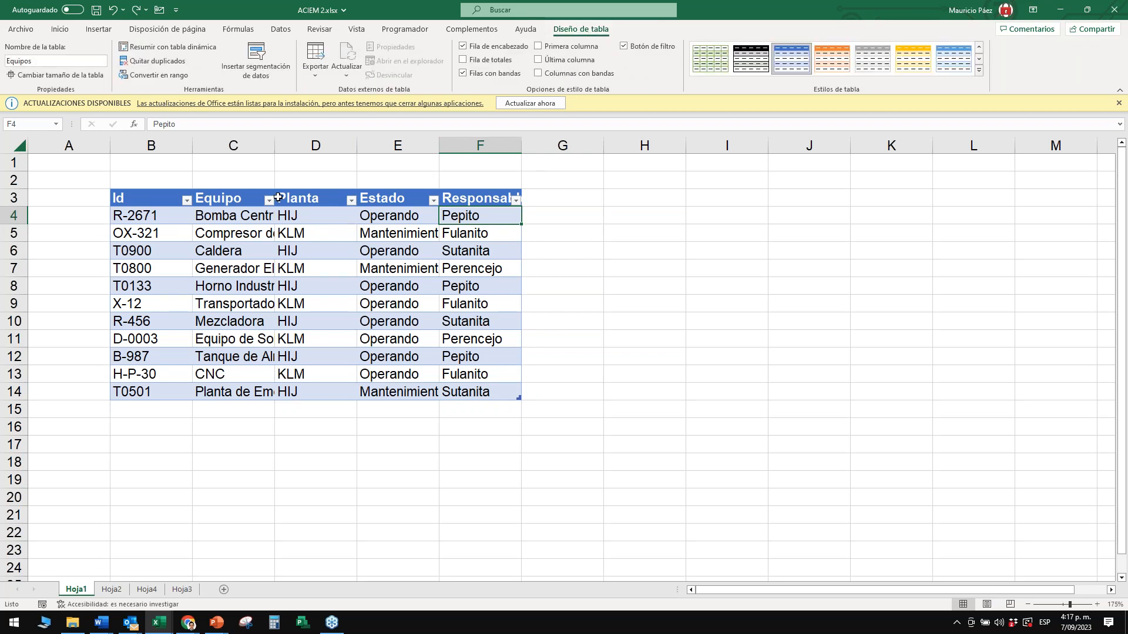
left_click(314, 206)
left_click(152, 196)
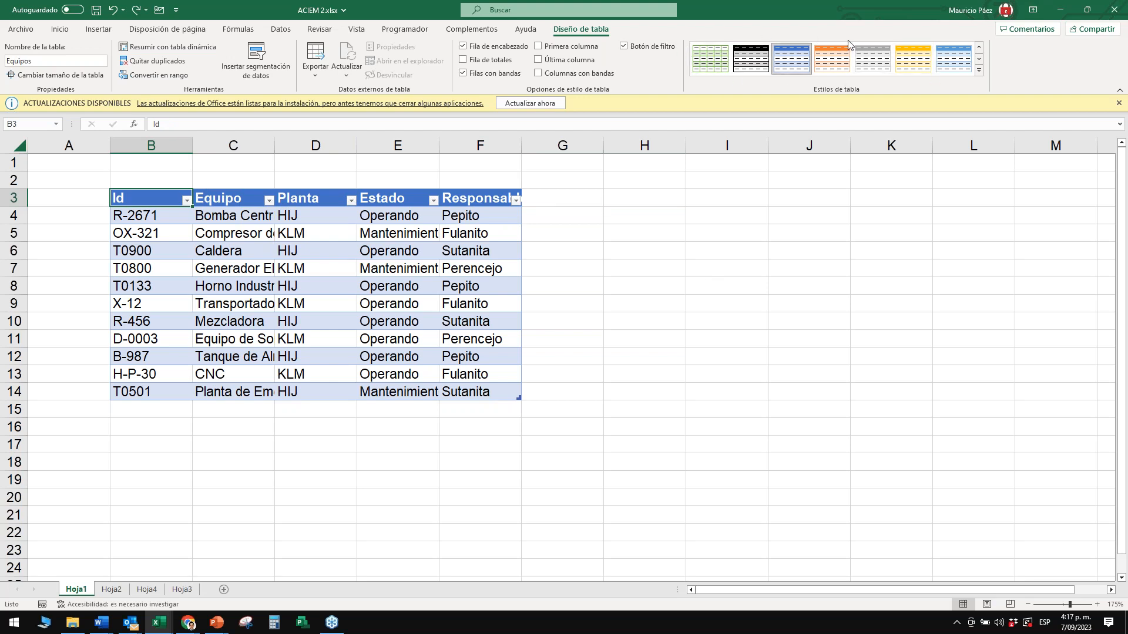
left_click(980, 73)
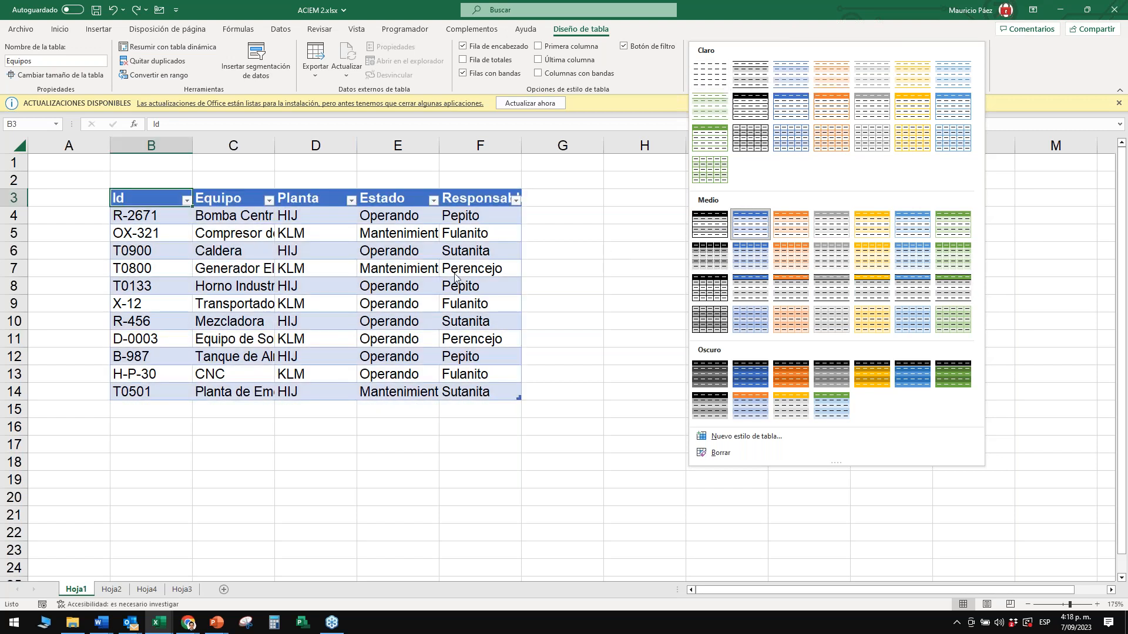
left_click(751, 224)
left_click(460, 235)
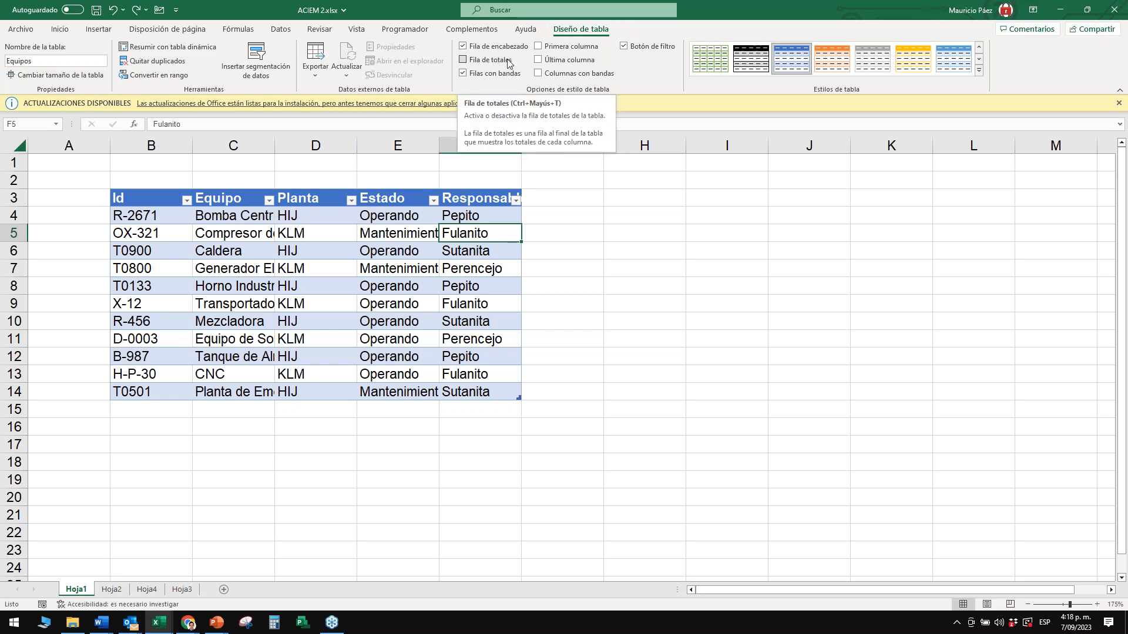
- Add a totals row to the equipment table and select its Responsable total in cell F15
left_click(463, 60)
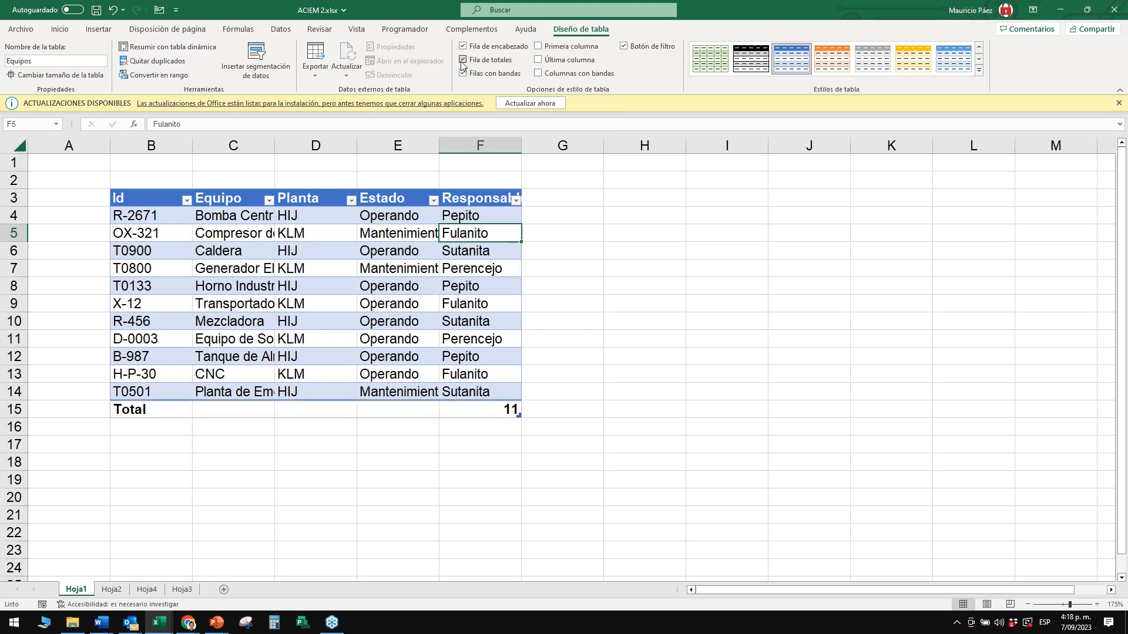
left_click(153, 411)
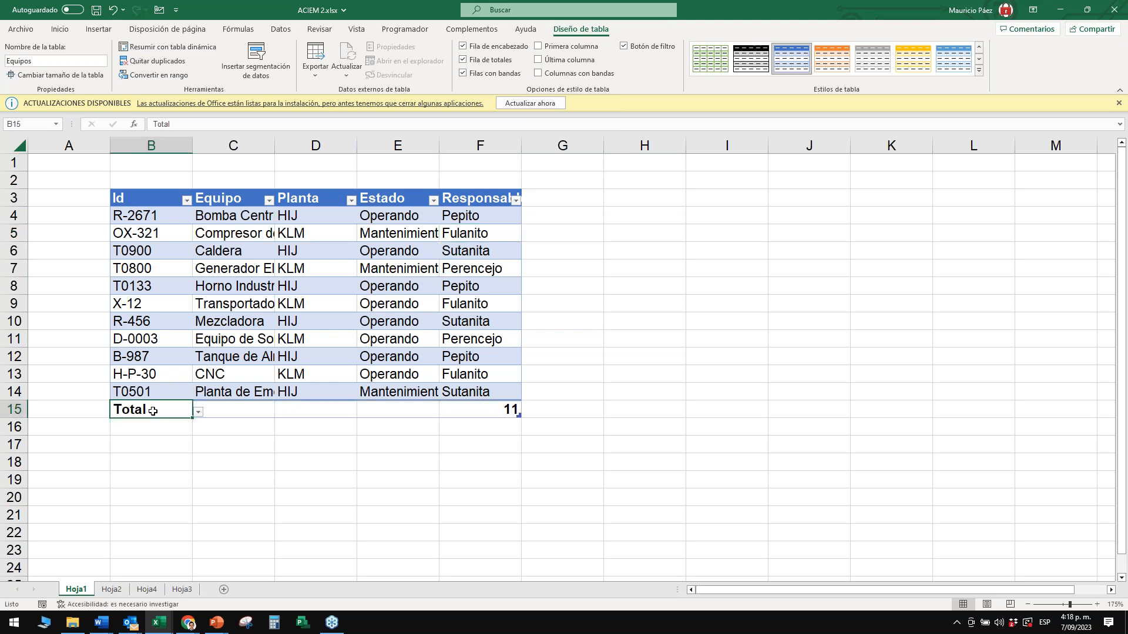
left_click_drag(153, 410, 505, 411)
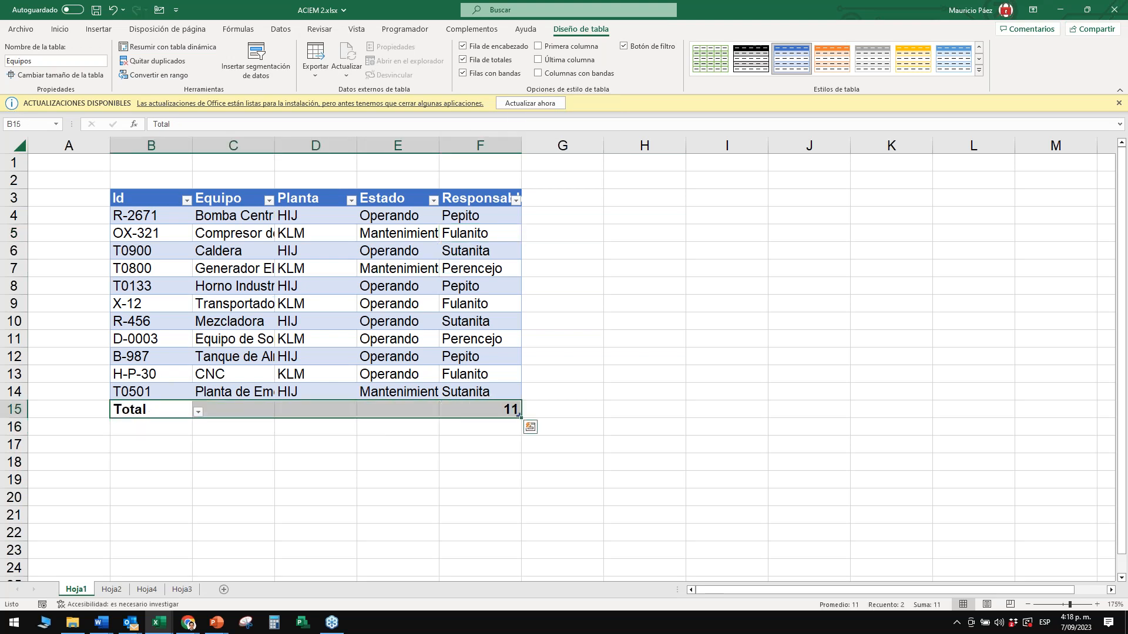
left_click(492, 408)
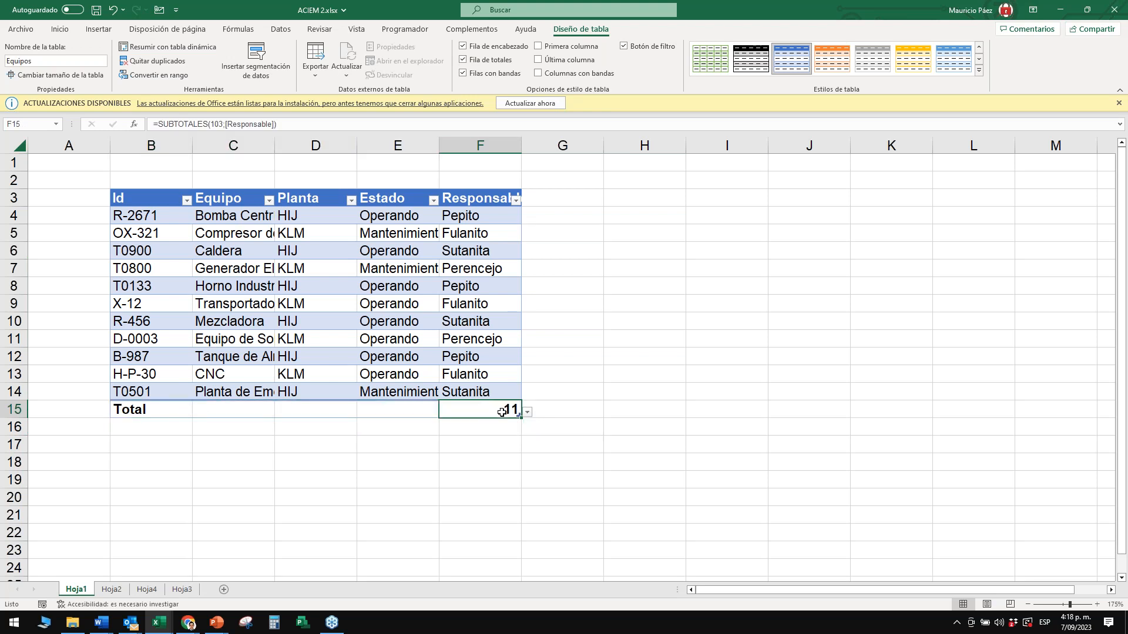
- Examine the SUBTOTALES formula in F15 and its list of function numbers, leaving the formula without changes
left_click_drag(288, 124, 152, 124)
left_click(185, 124)
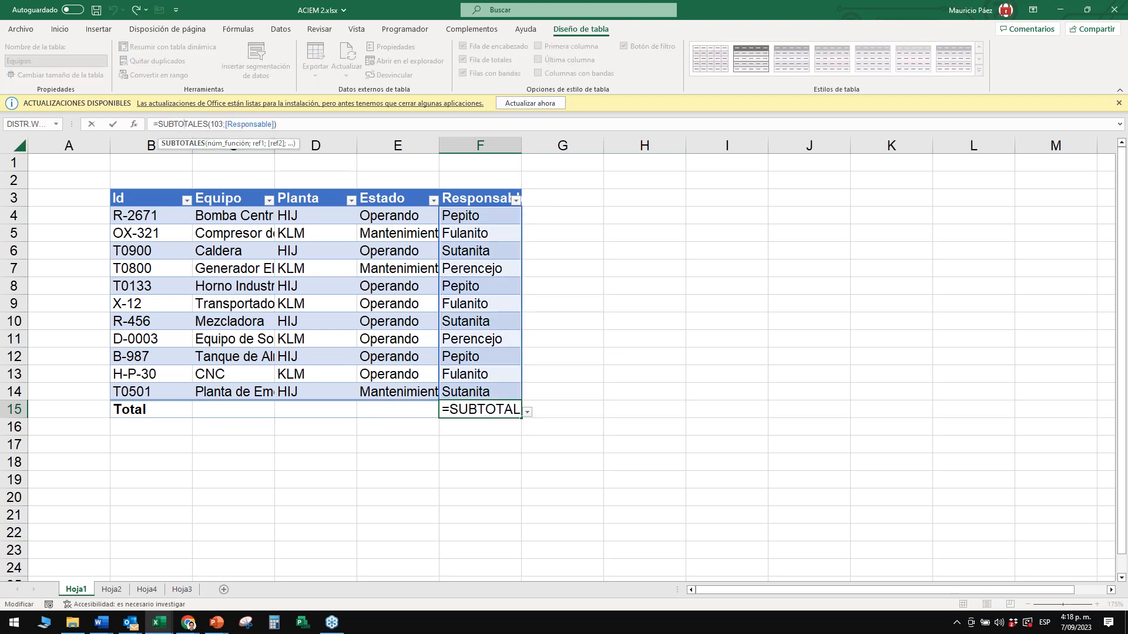
key("Escape")
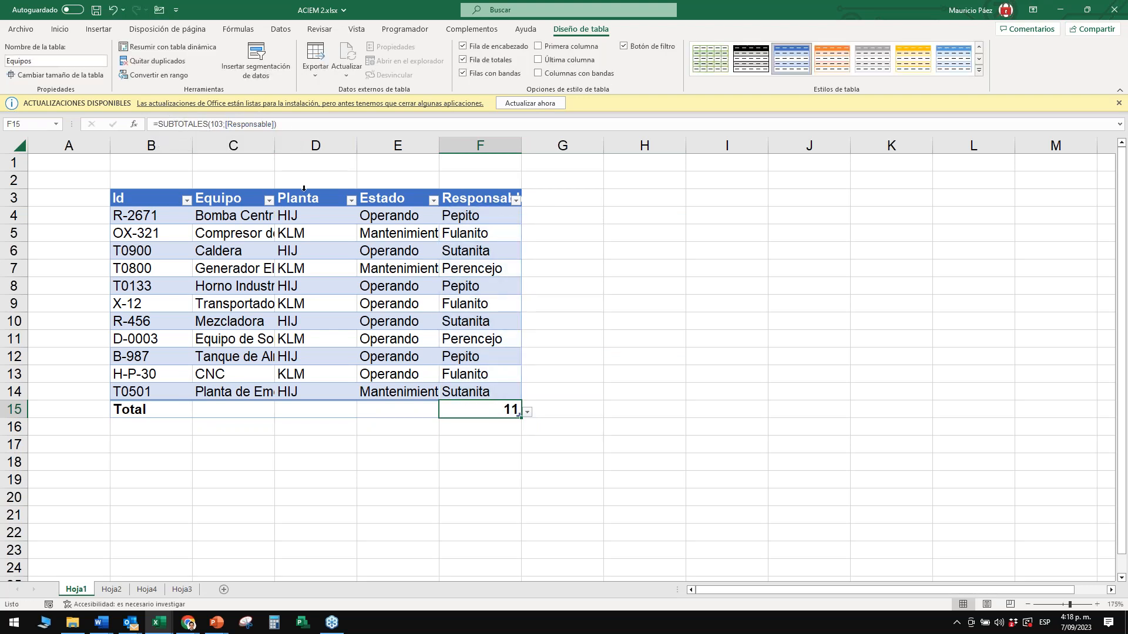
left_click(204, 124)
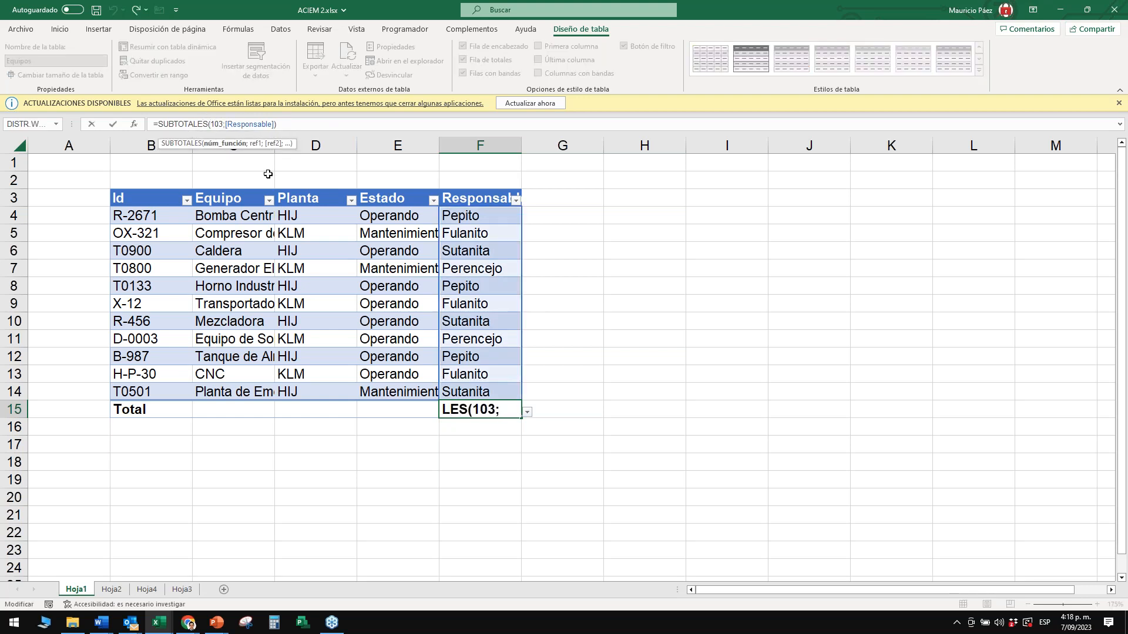
key("Left")
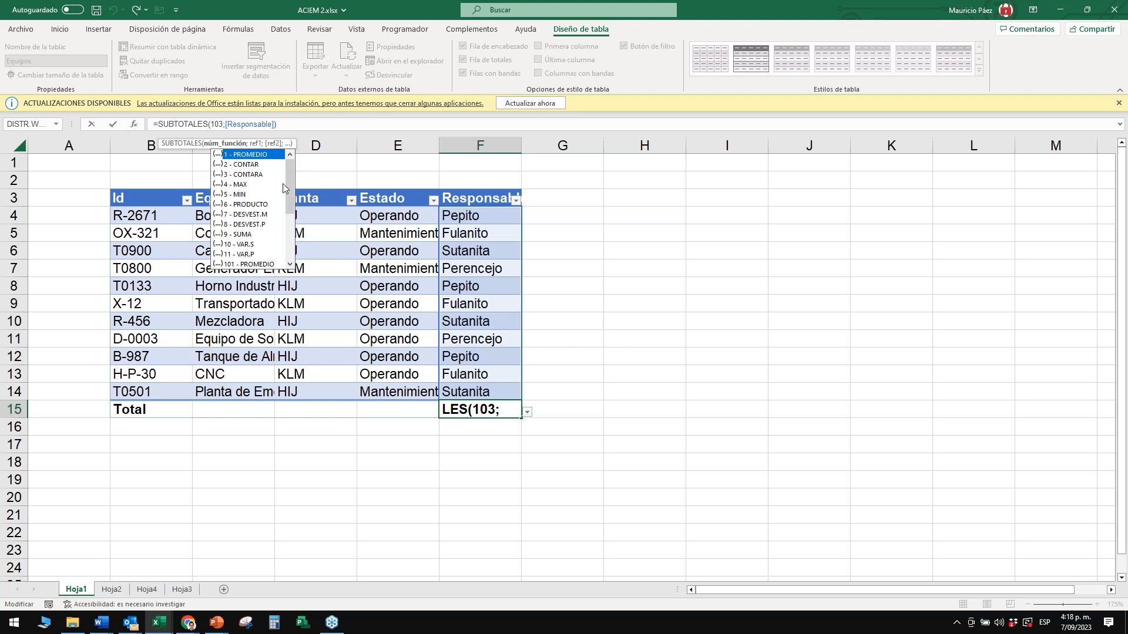
left_click_drag(288, 186, 288, 221)
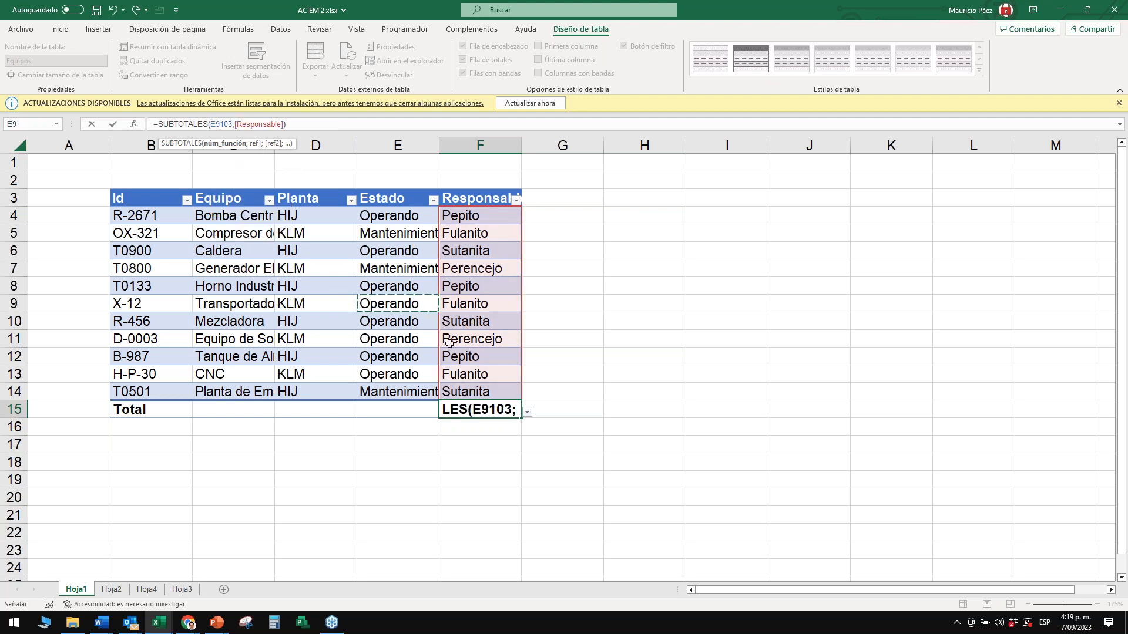
key("Return")
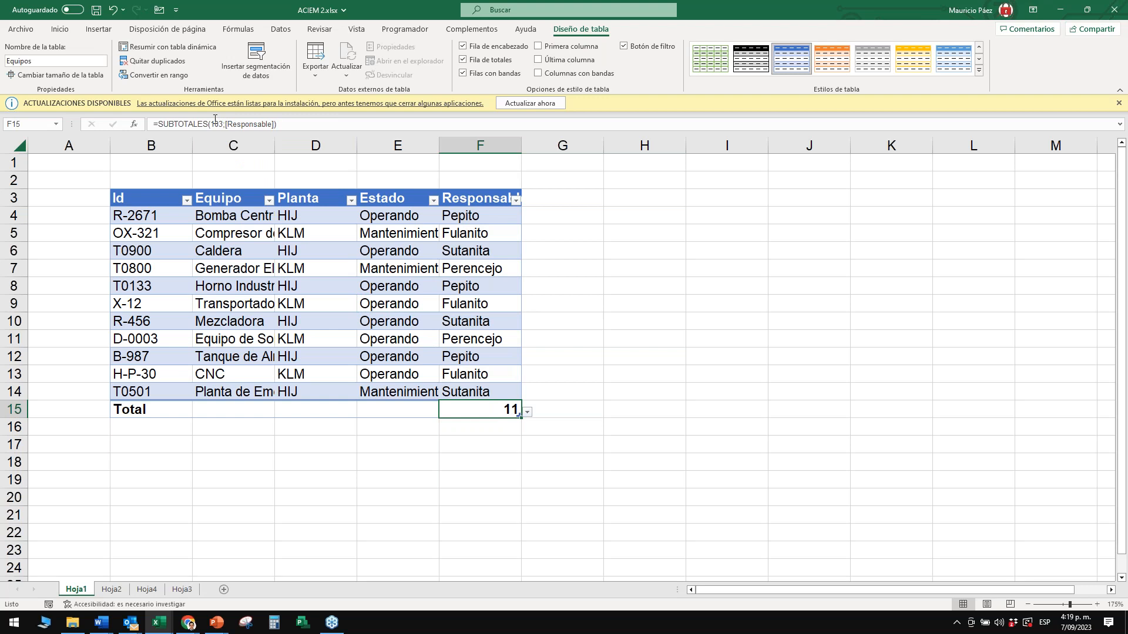
- Review the SUBTOTALES function numbers in F15's formula and change its function number to 102
left_click(215, 120)
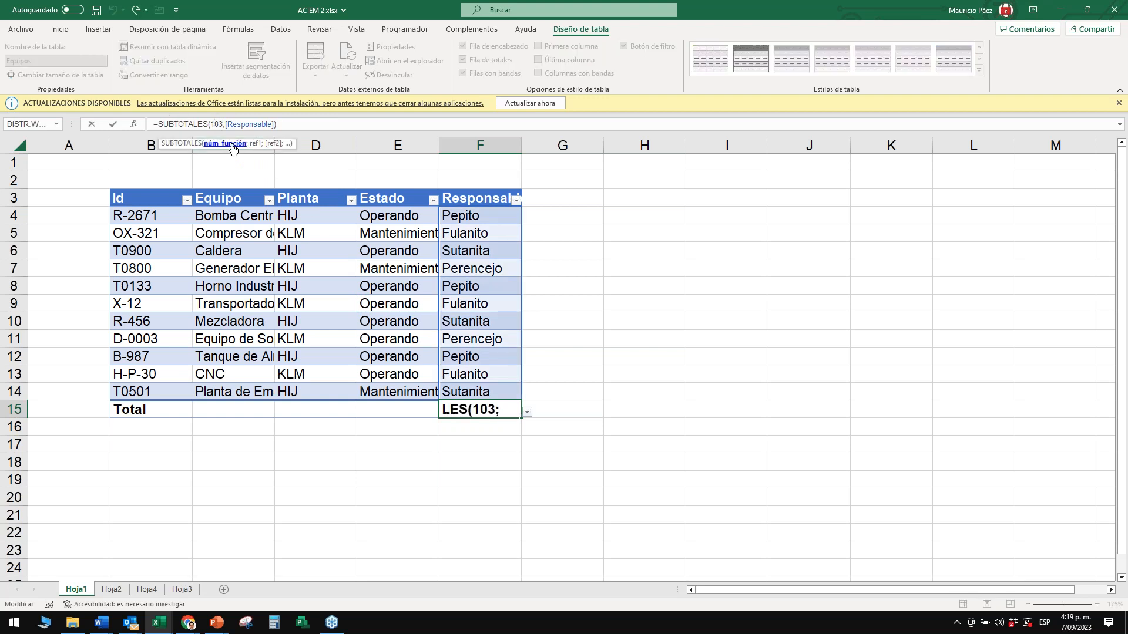
left_click(232, 147)
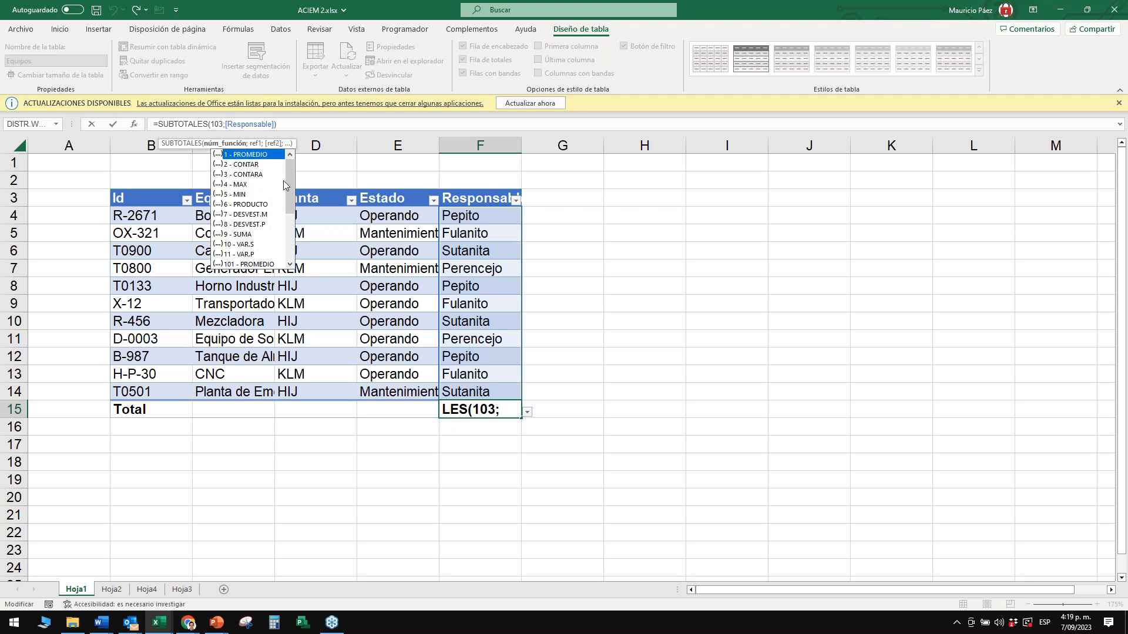
left_click_drag(289, 180, 290, 215)
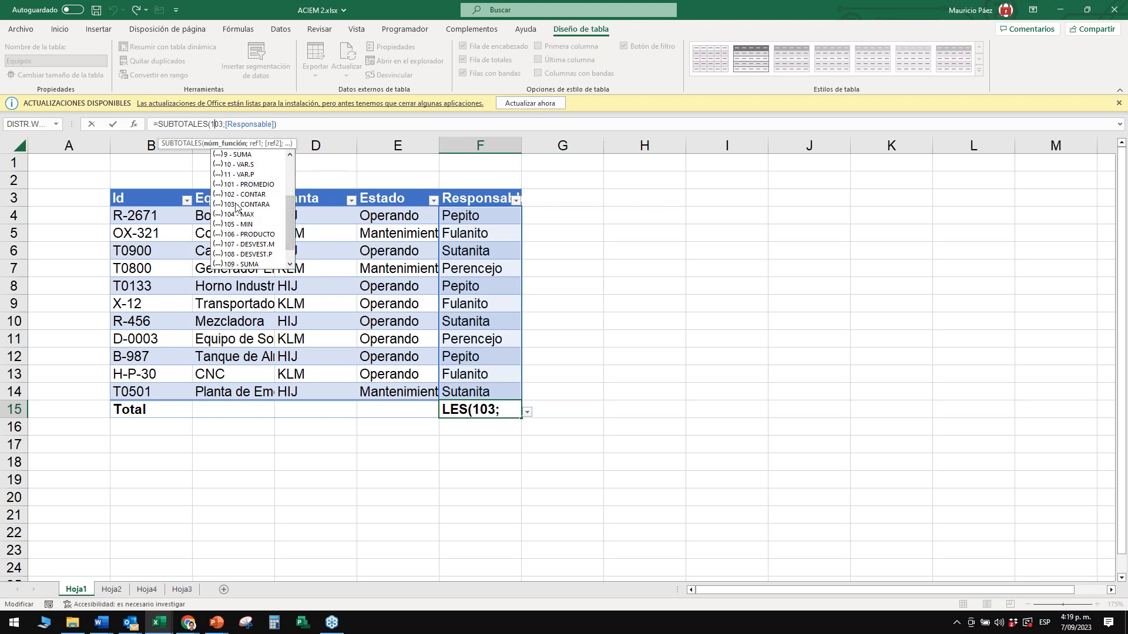
left_click(220, 125)
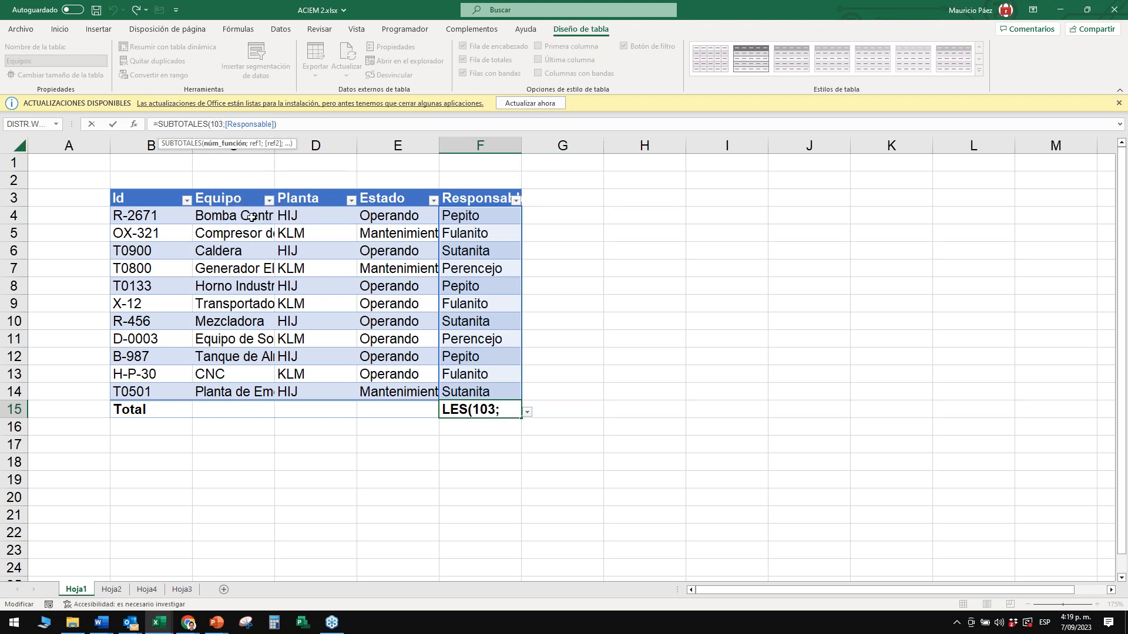
key("Delete")
type("2")
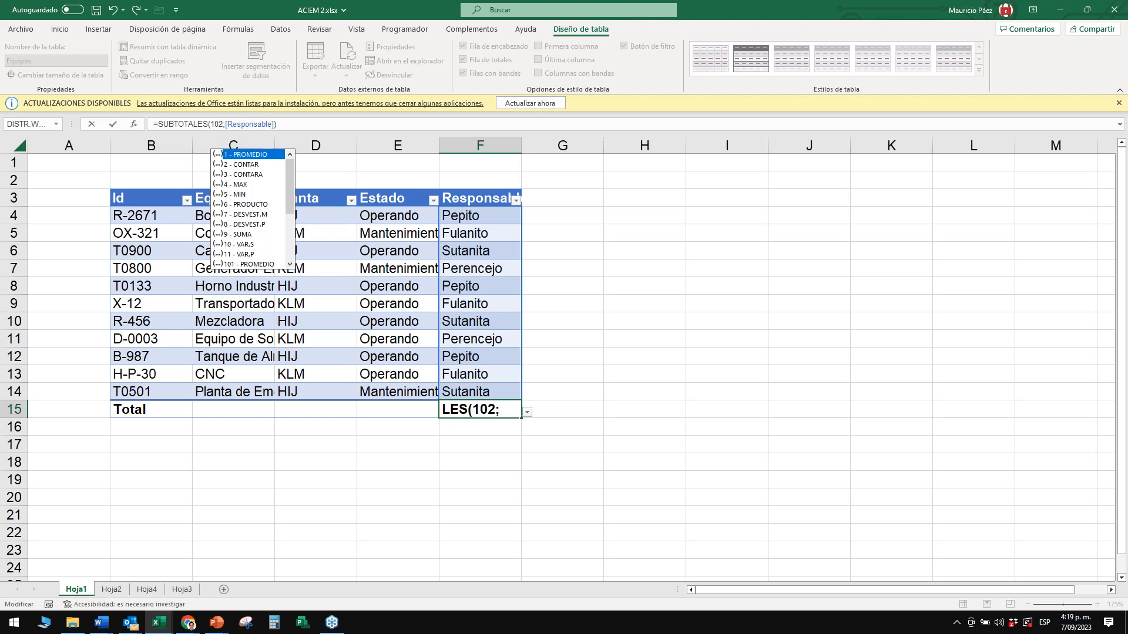
key("Return")
left_click(480, 410)
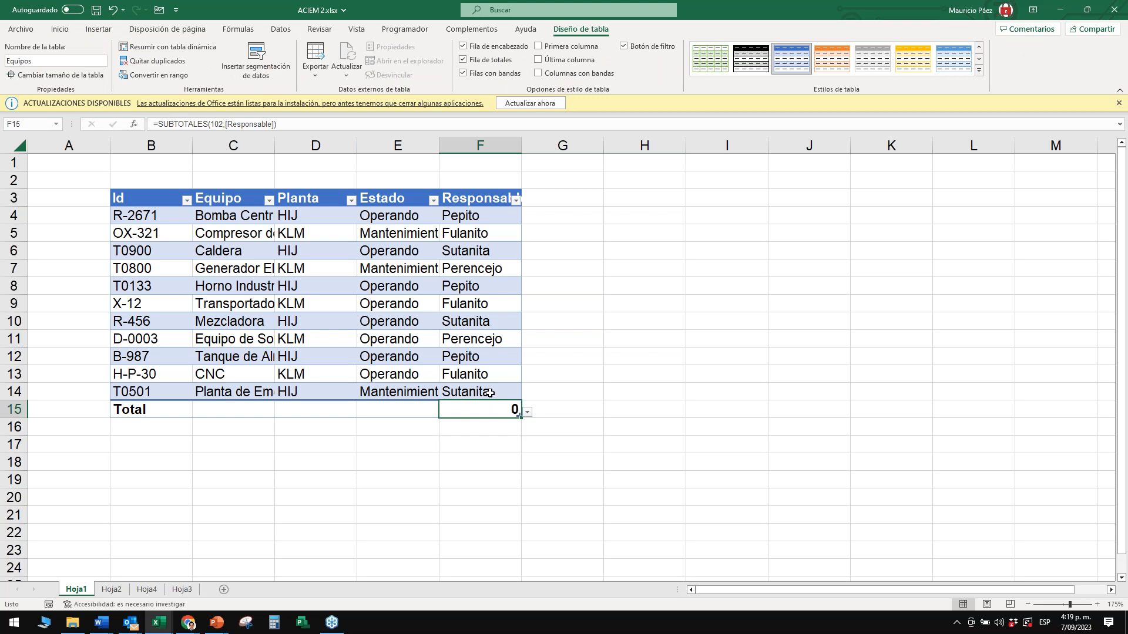
- Fill the Responsable cells F4:F14 with 1, and undo back to the original names and the 103 total formula
mouse_move(489, 393)
left_mouse_down()
mouse_move(502, 204)
mouse_move(491, 394)
left_mouse_up()
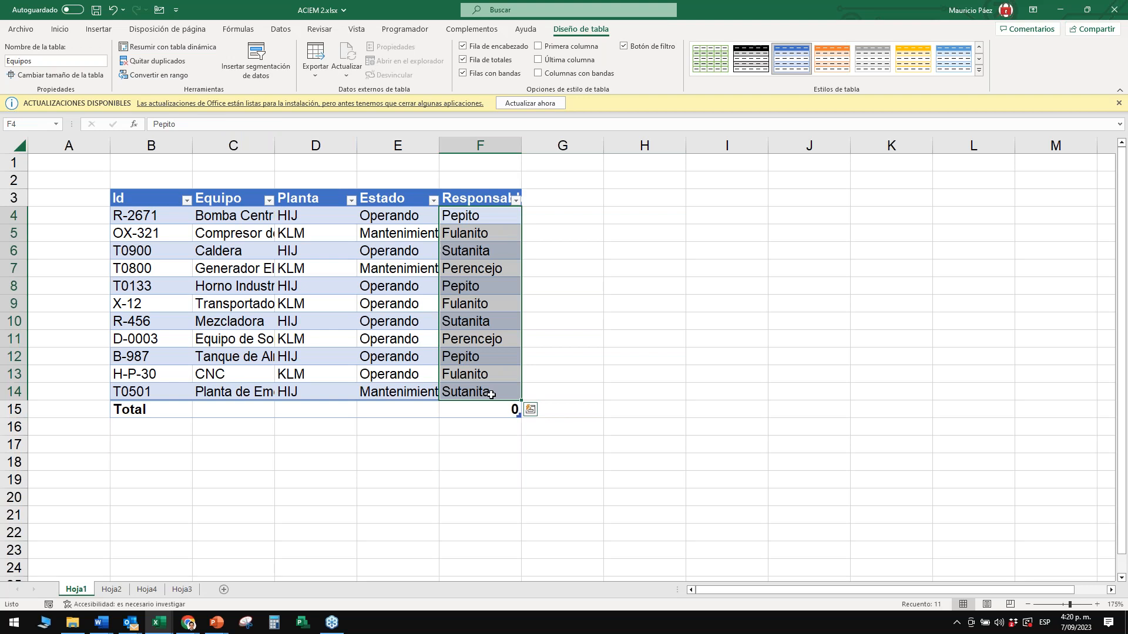
key("Delete")
type("1")
key("ctrl+Return")
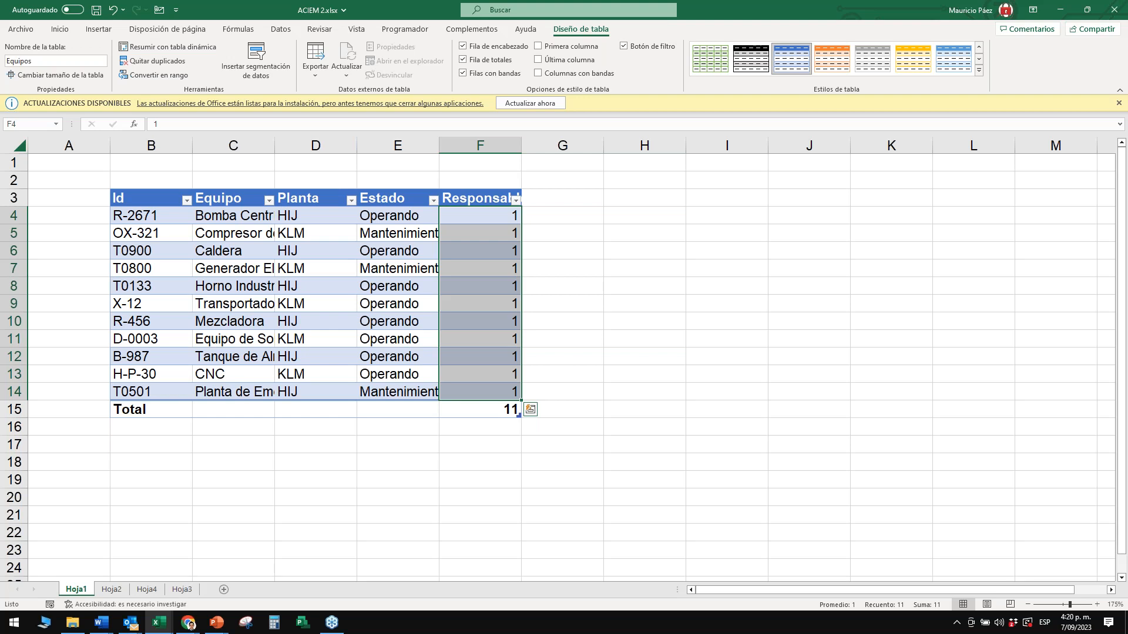
key("Delete")
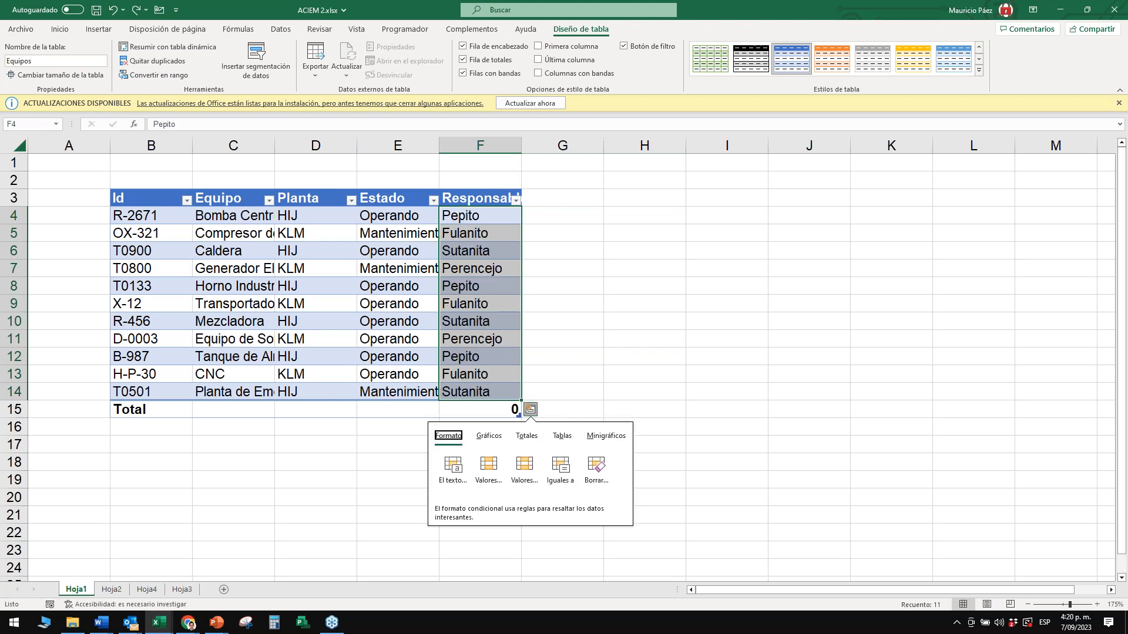
left_click(493, 409)
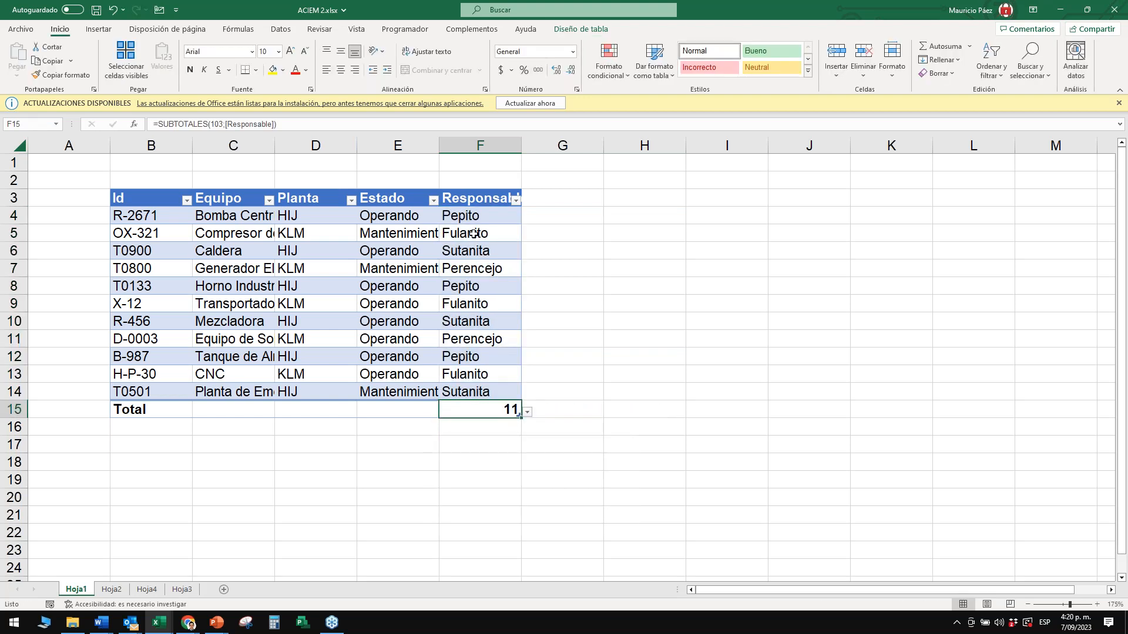
- Clear the Responsable cell F5 and select the total in F15 to check it
left_click(474, 235)
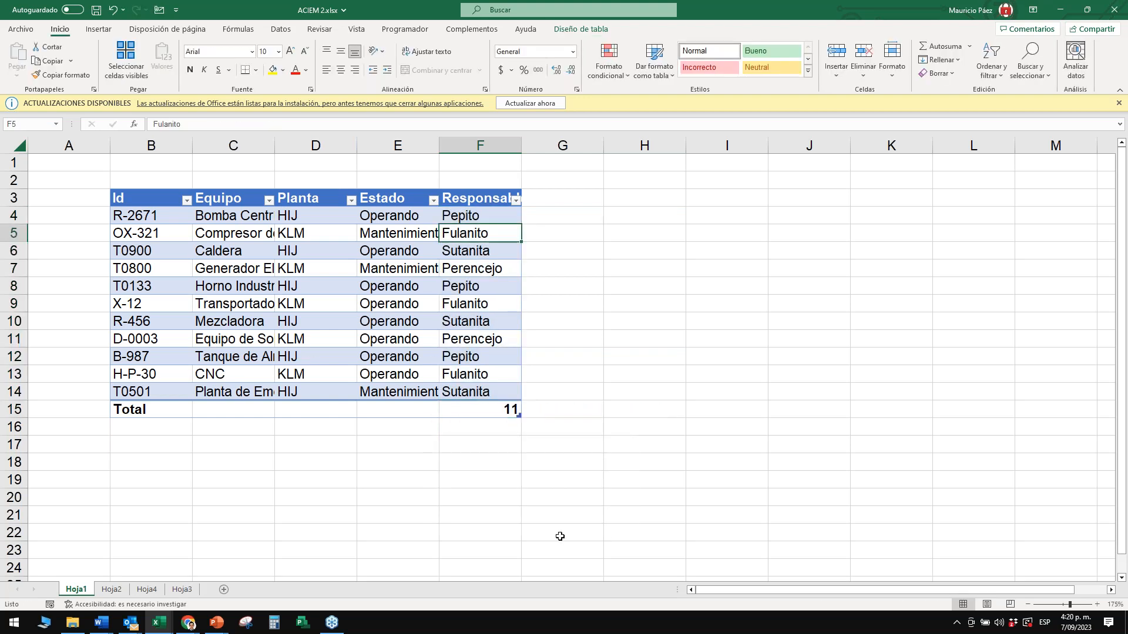
key("Delete")
key("ctrl+e")
key("ctrl+e")
left_click(496, 405)
left_click_drag(406, 411, 464, 411)
left_click(464, 410)
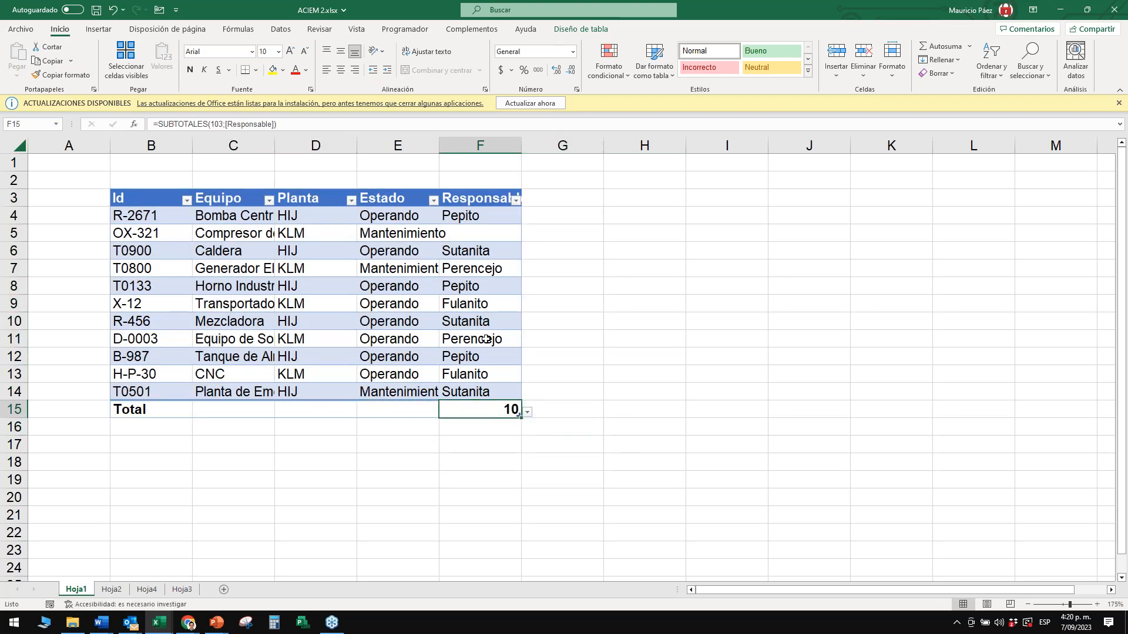
- Enter 1 in the Responsable cell F5 and check the total in F15
left_click(481, 233)
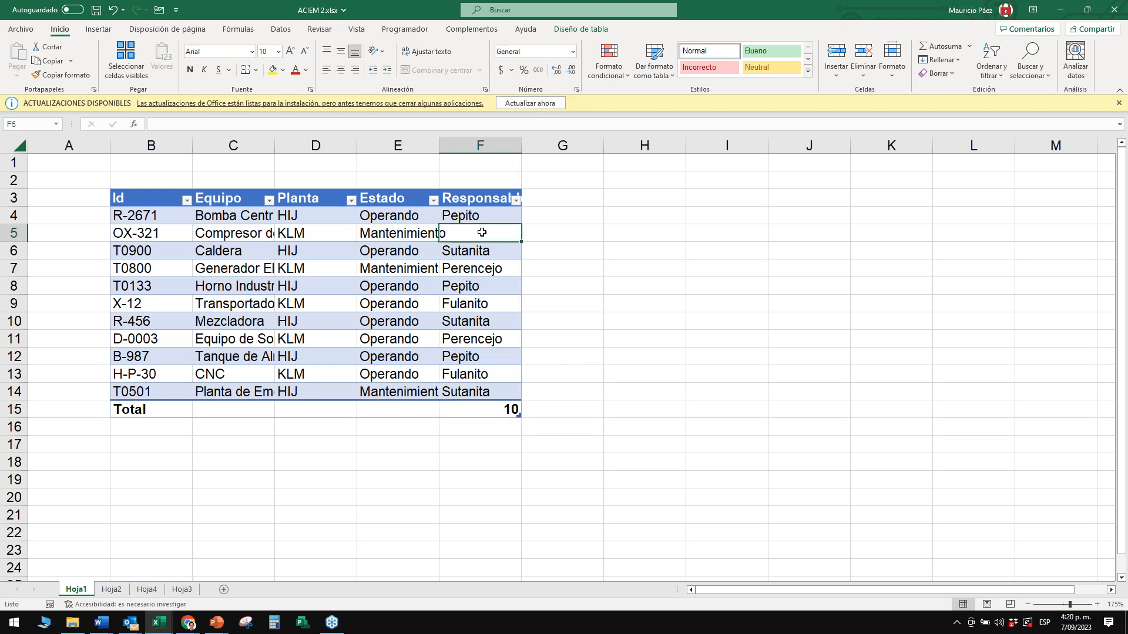
type("1")
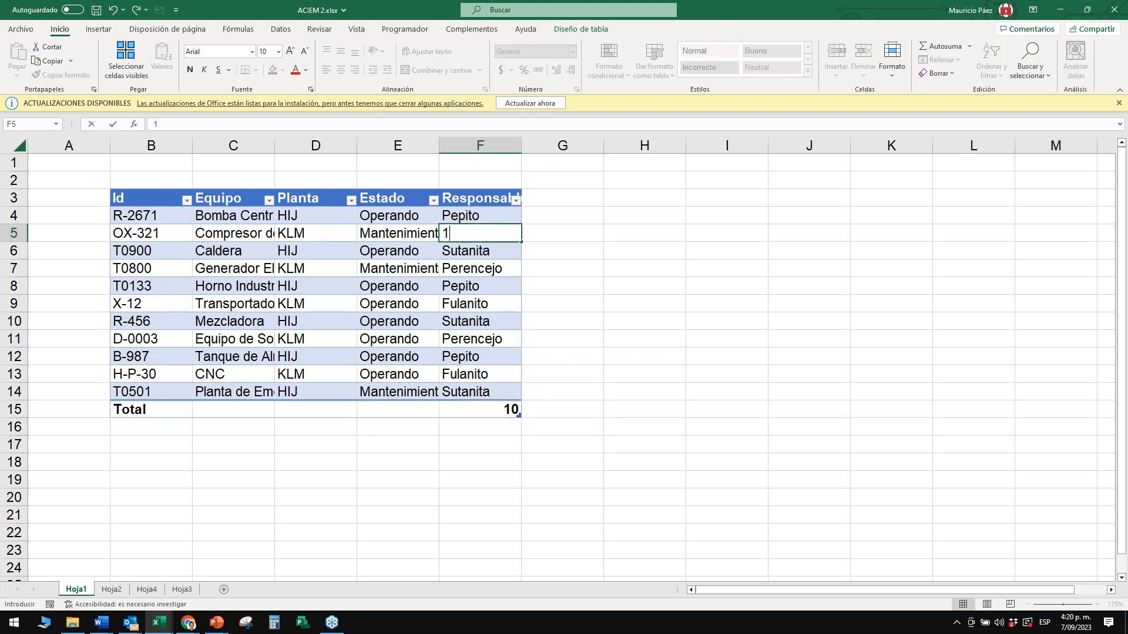
key("Return")
key("Down")
key("Down")
key("Down")
key("Down")
key("Down")
key("Down")
key("Down")
key("Down")
key("Down")
left_click(484, 228)
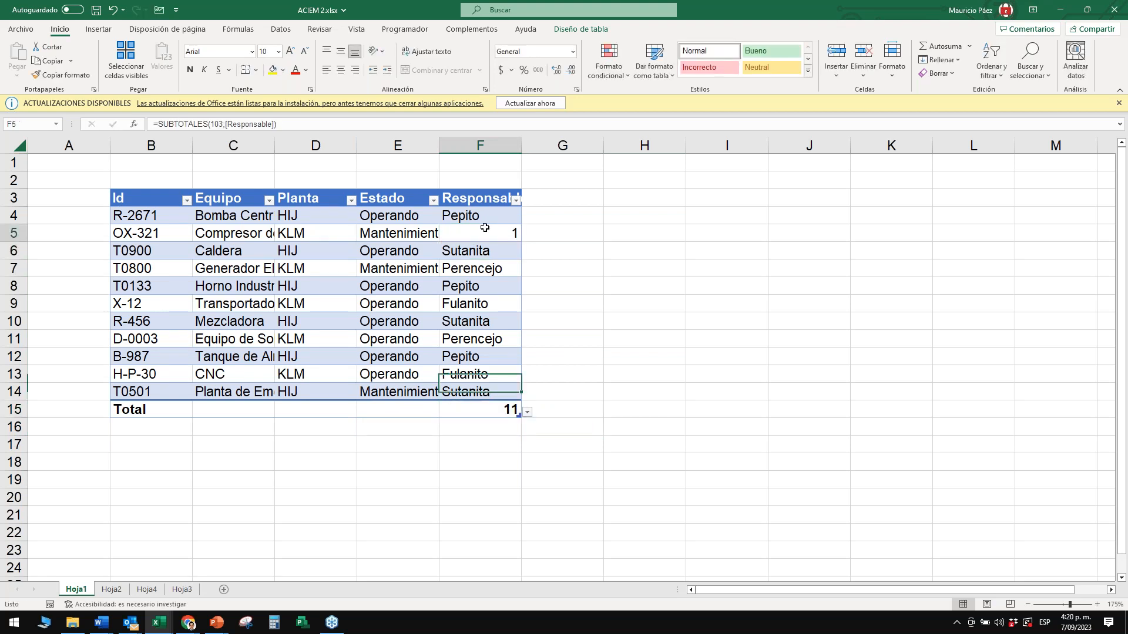
left_click(495, 412)
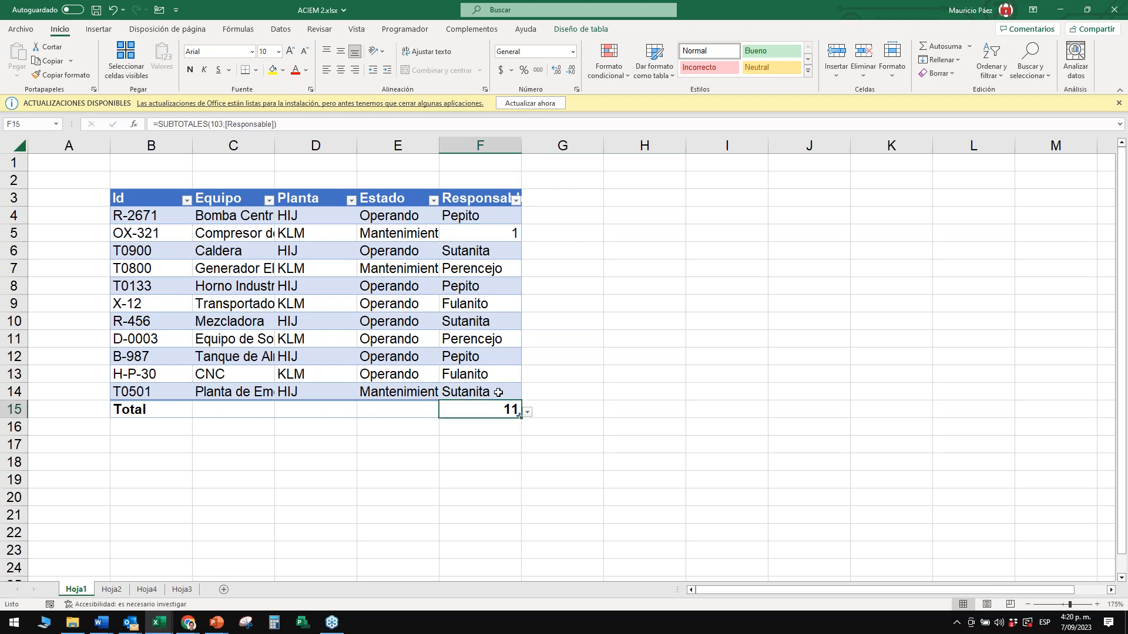
- Replace the content of F5 with the current date, 7/09/2023
left_click(487, 235)
key("Delete")
key("ctrl+semicolon")
key("Return")
key("Up")
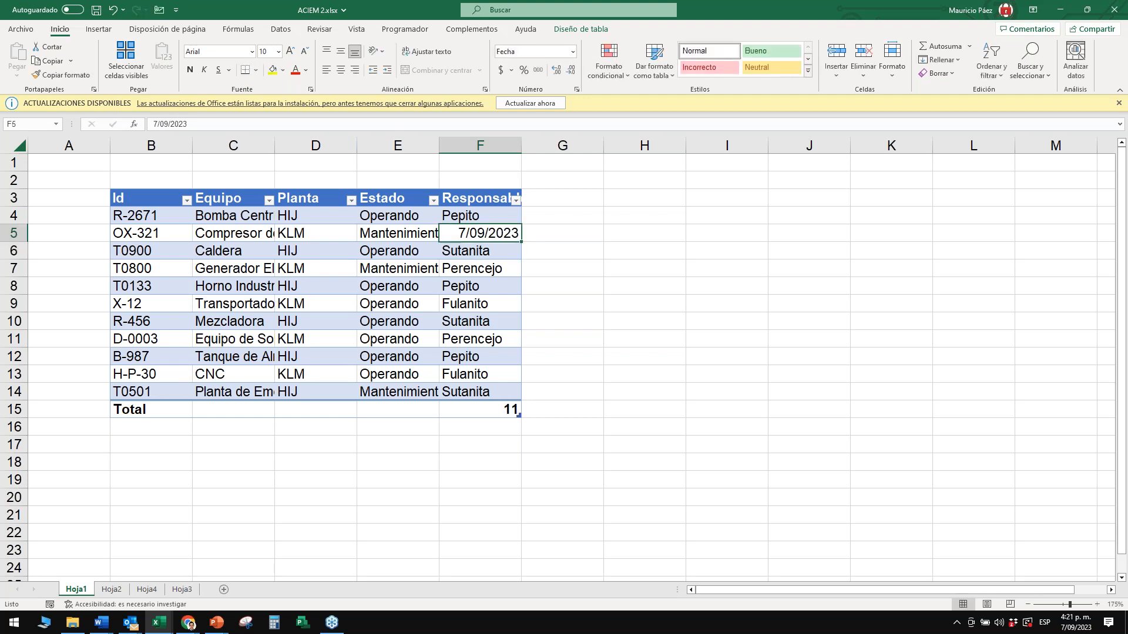
- Undo the trial entries in F5 back to the original responsible person's name
key("ctrl+z")
key("ctrl+z")
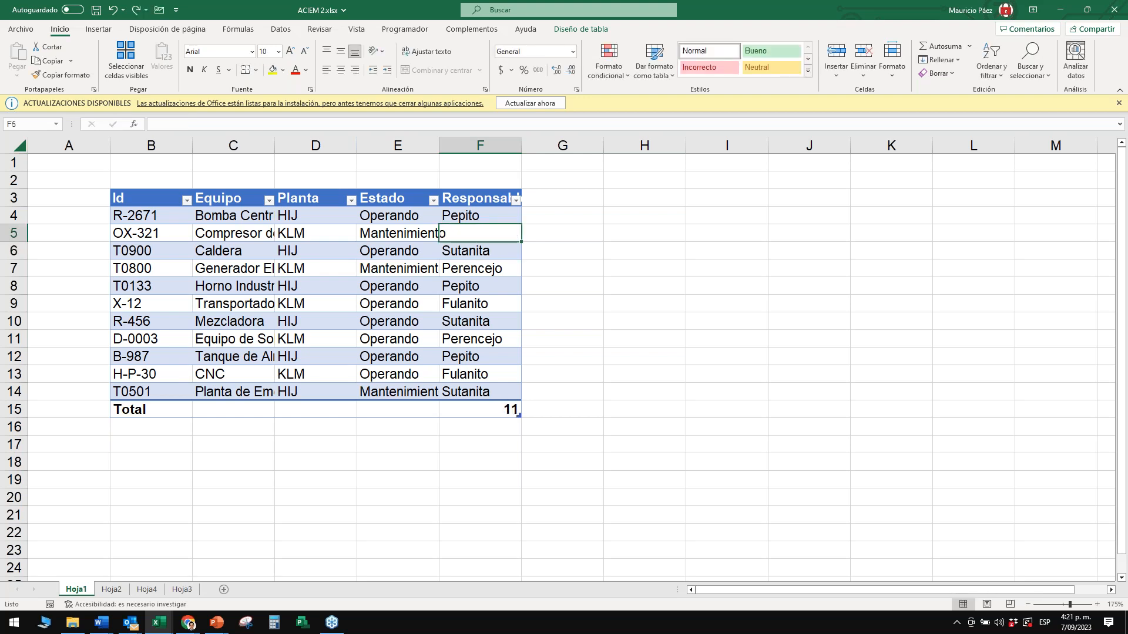
key("ctrl+z")
key("ctrl+z")
key("ctrl+z")
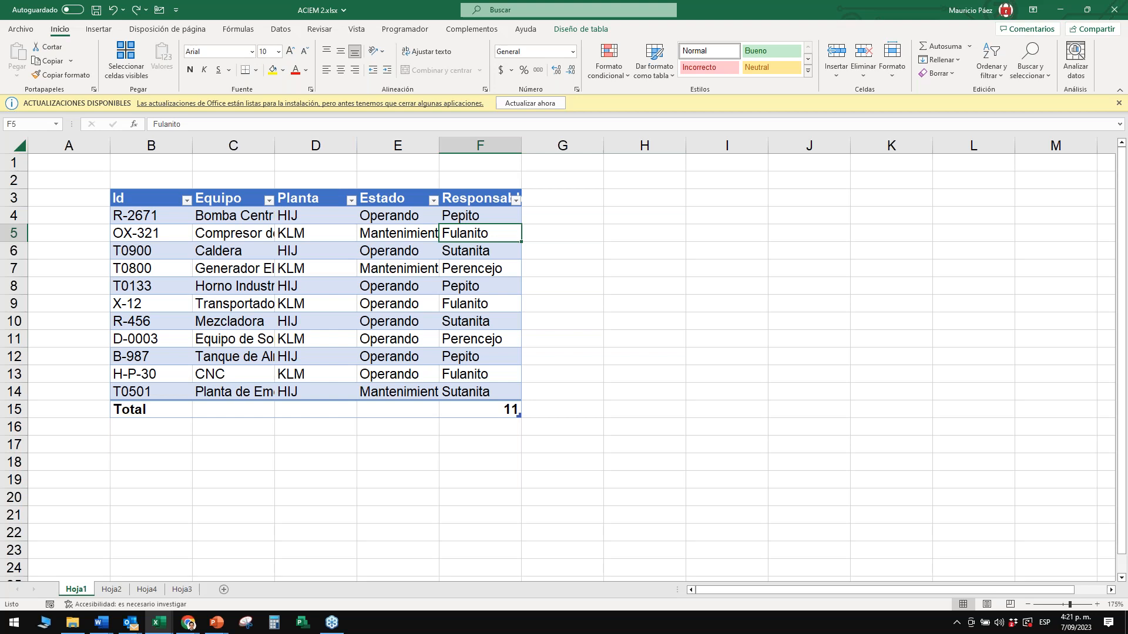
- Enter 0 in F5 as a trial value and undo the entry
type("0")
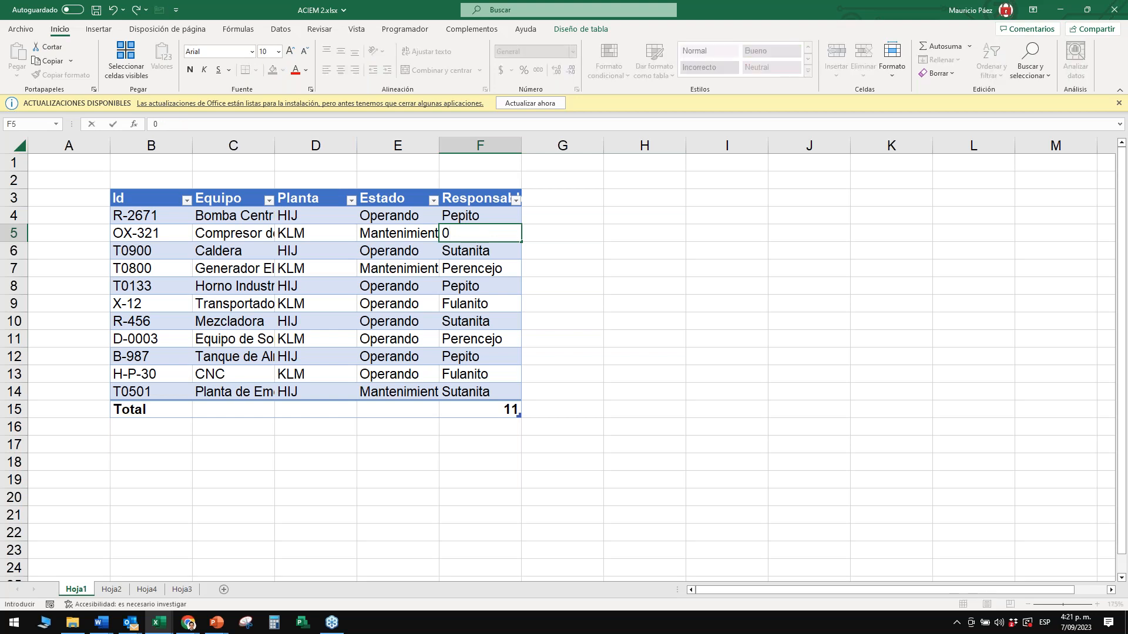
key("Return")
key("ctrl+z")
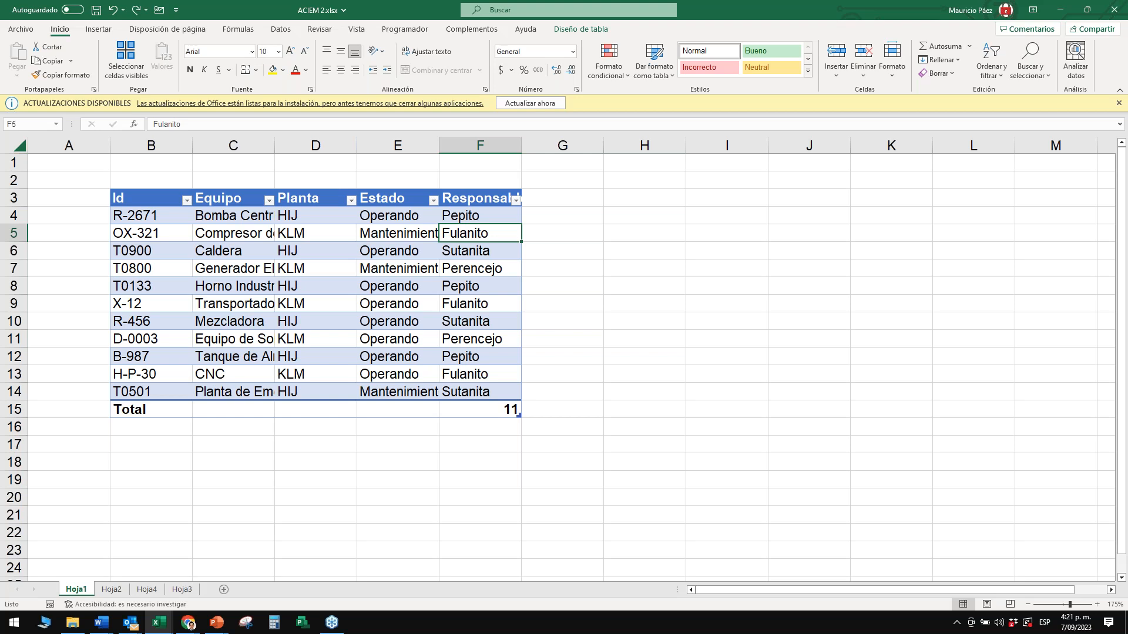
- Examine the Responsable total in F15 against the column's first and last entries
left_click(482, 409)
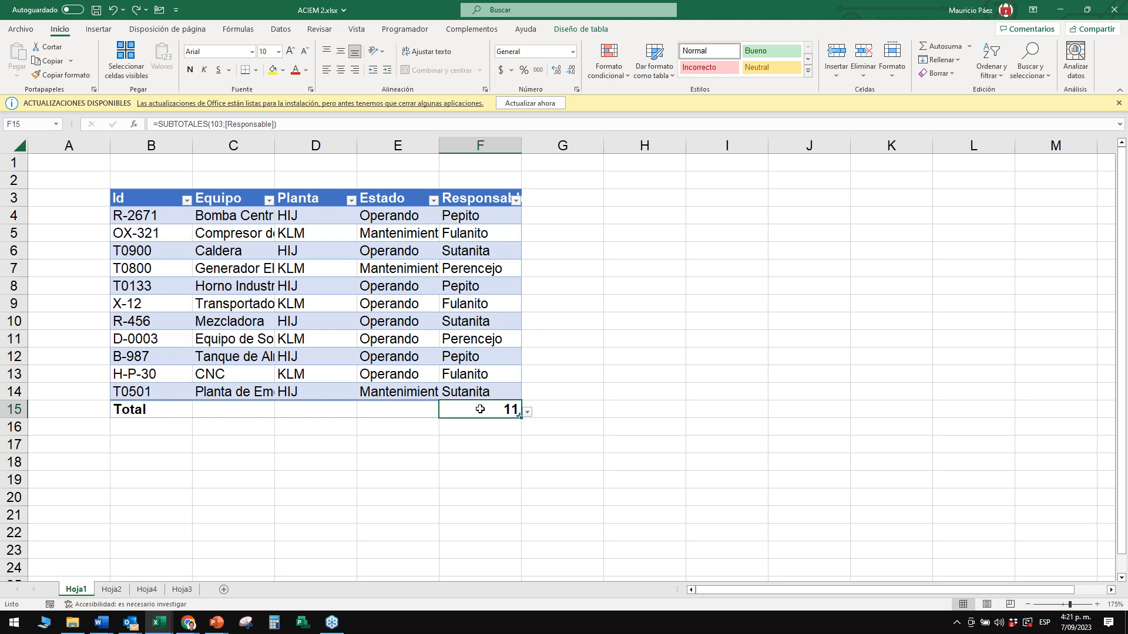
left_click_drag(479, 218, 479, 234)
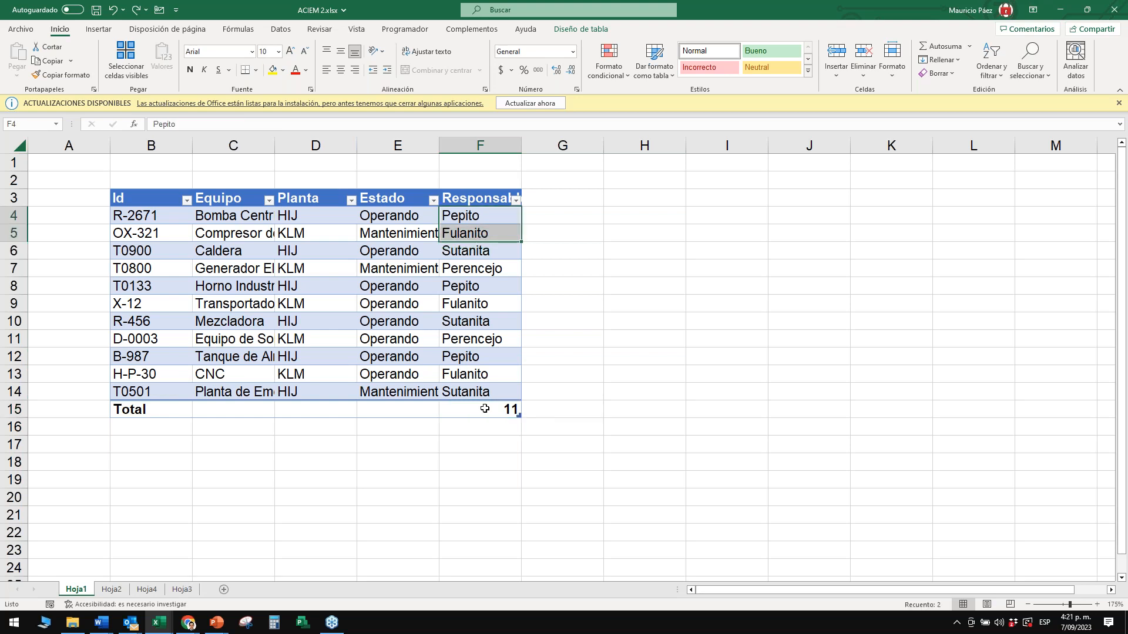
left_click(486, 408)
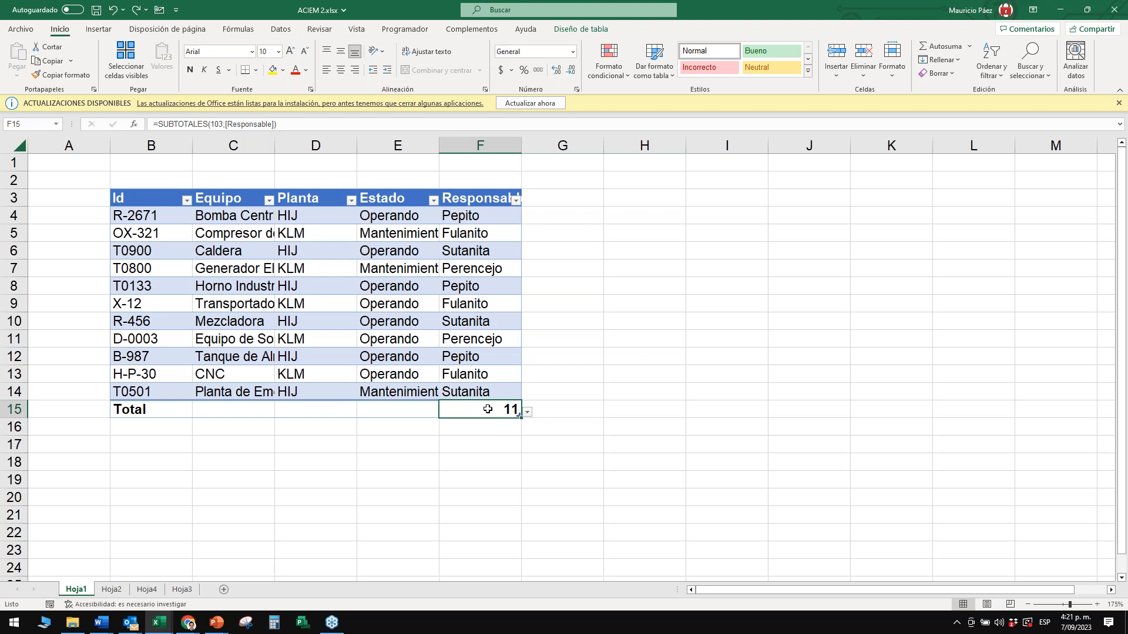
mouse_move(487, 392)
left_mouse_down()
mouse_move(486, 306)
mouse_move(486, 329)
mouse_move(468, 288)
mouse_move(495, 392)
left_mouse_up()
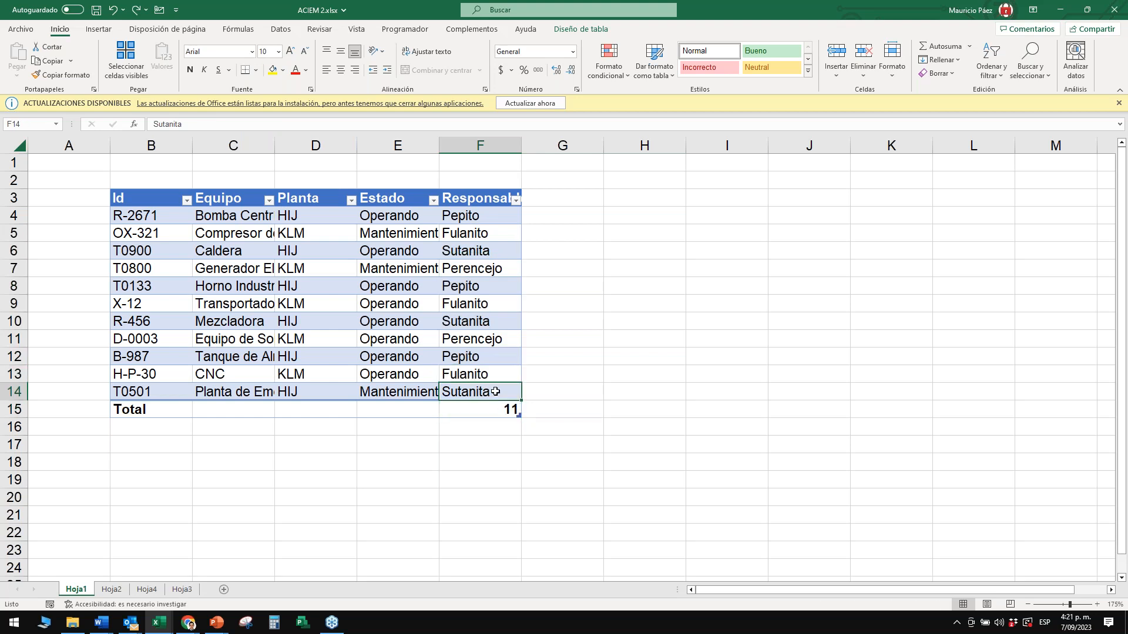
left_click(475, 414)
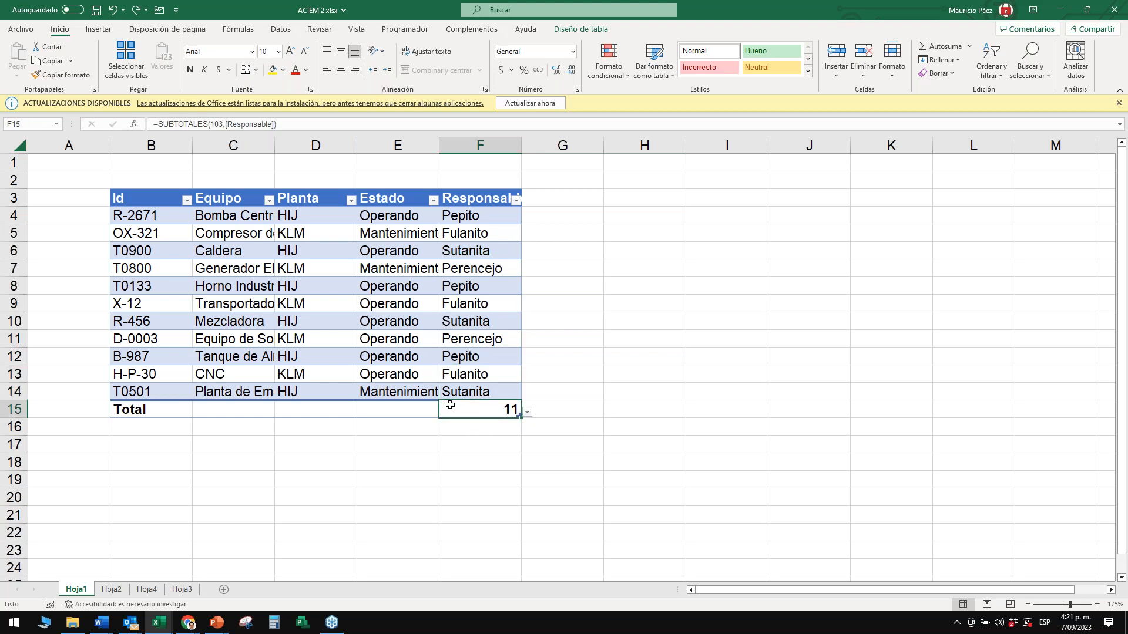
- Remove the totals row from the Equipos table
left_click(581, 31)
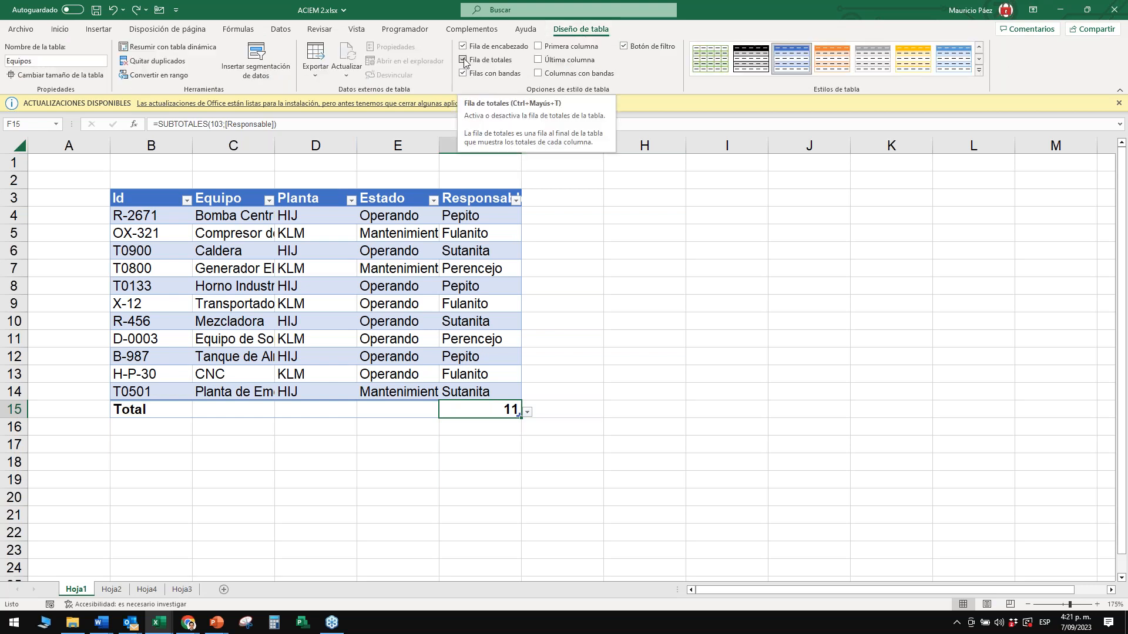
left_click(463, 60)
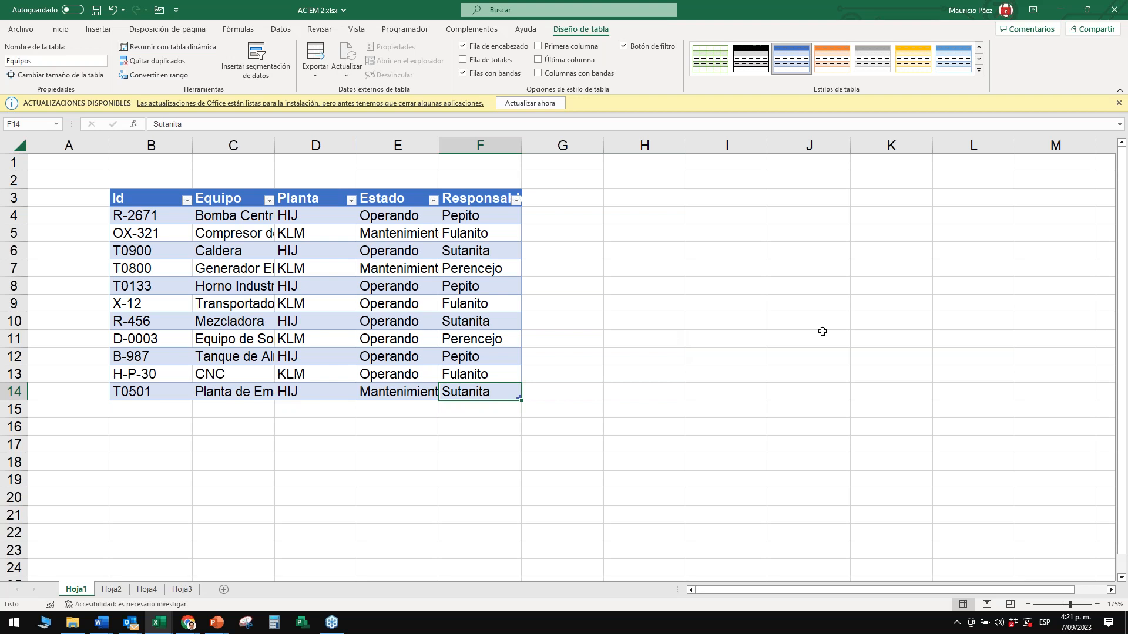
left_click(901, 312)
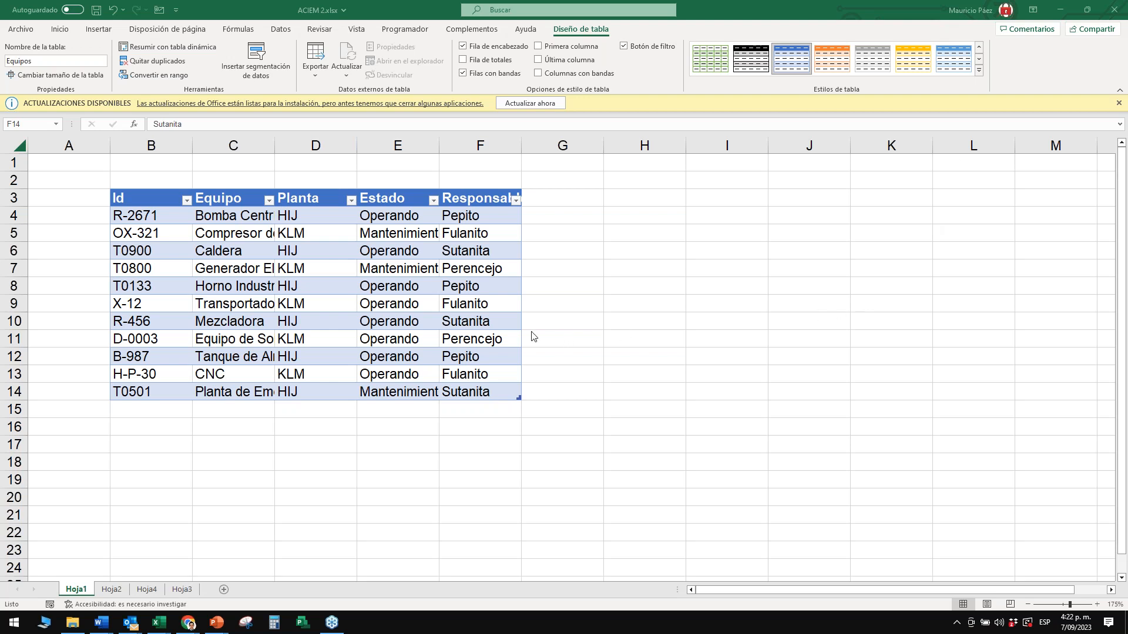
- Examine the Responsable header and its first entry, and select the empty range G3:G14 beside the table
left_click(470, 199)
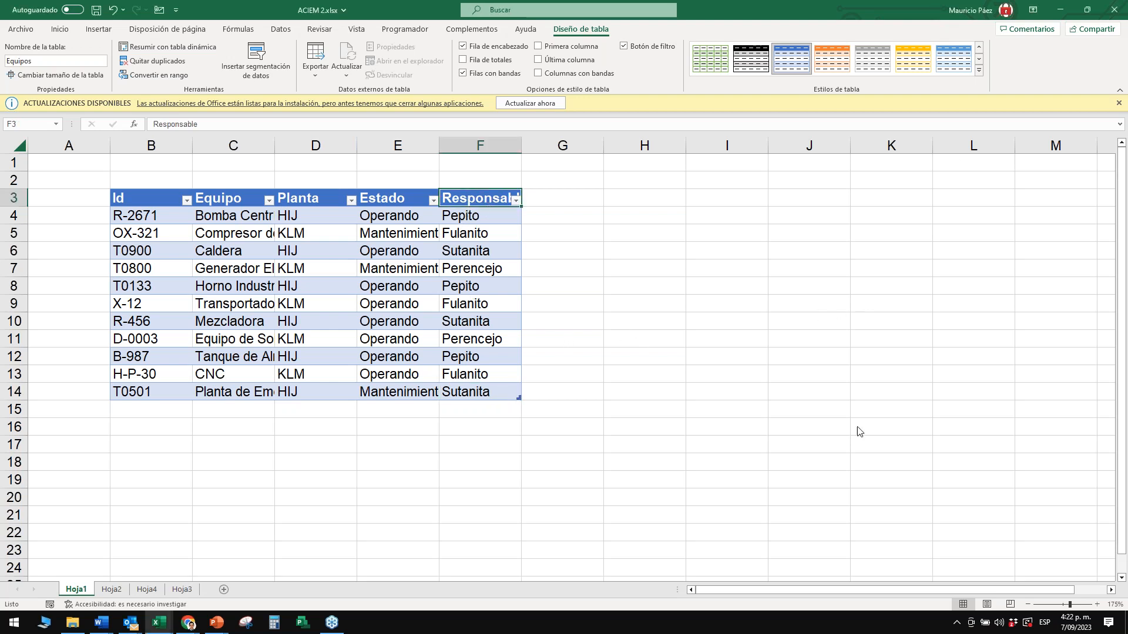
left_click(487, 218)
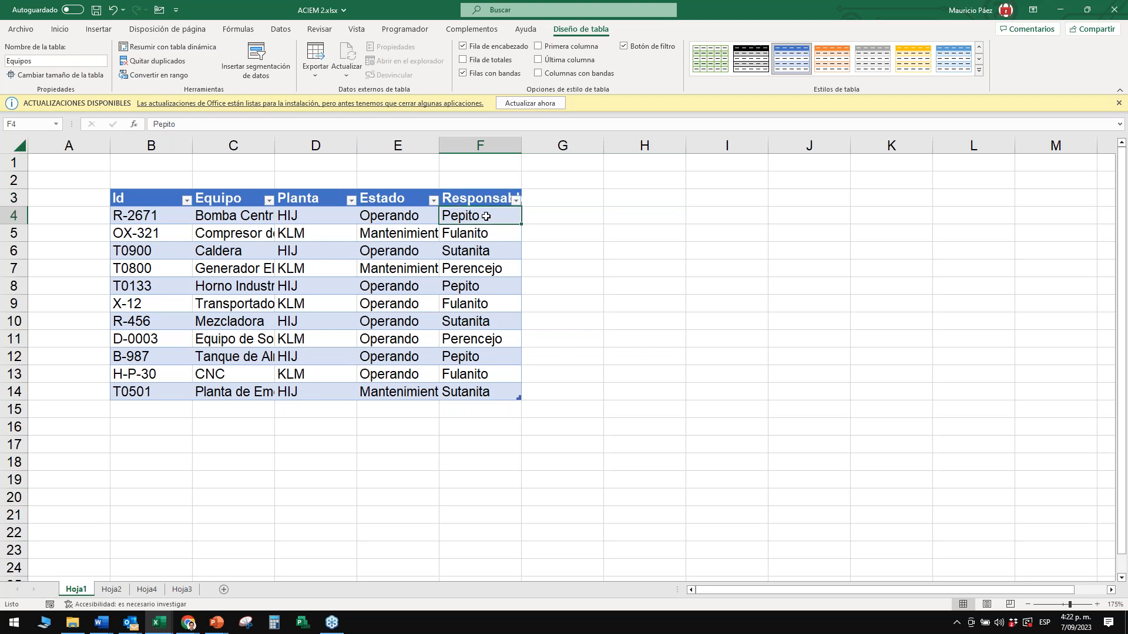
left_click(482, 201)
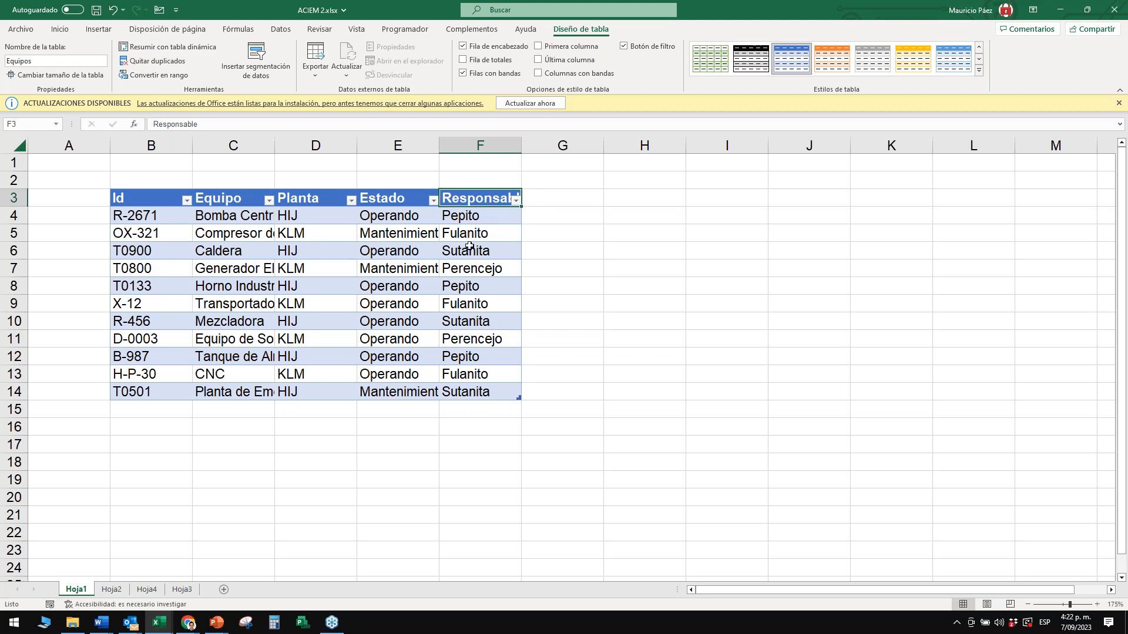
left_click(555, 198)
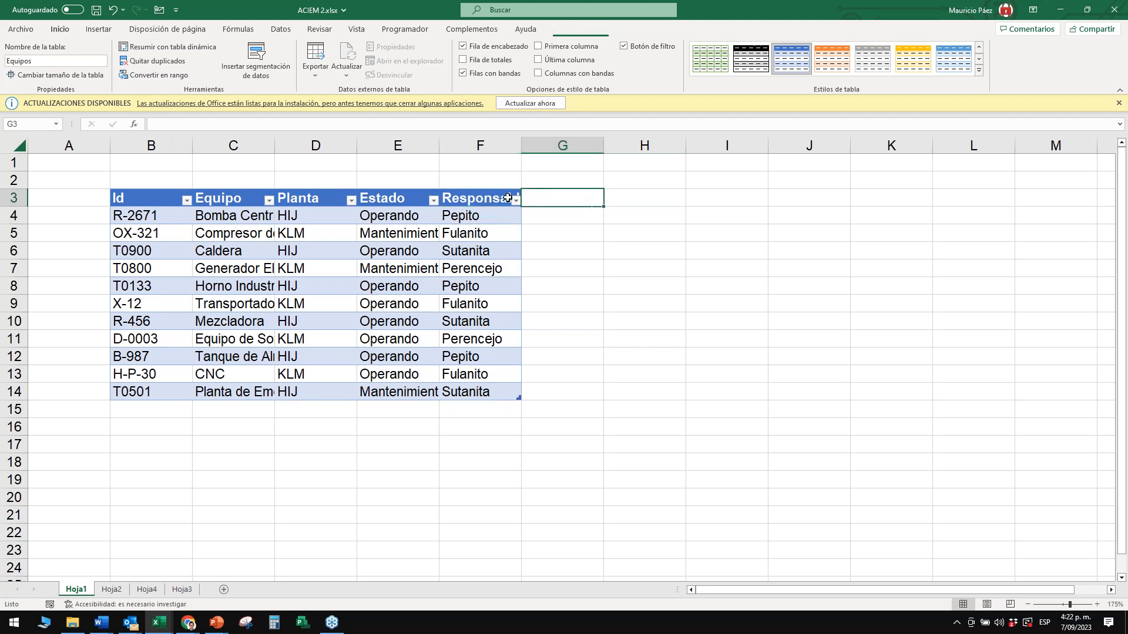
left_click(476, 199)
left_click(574, 197)
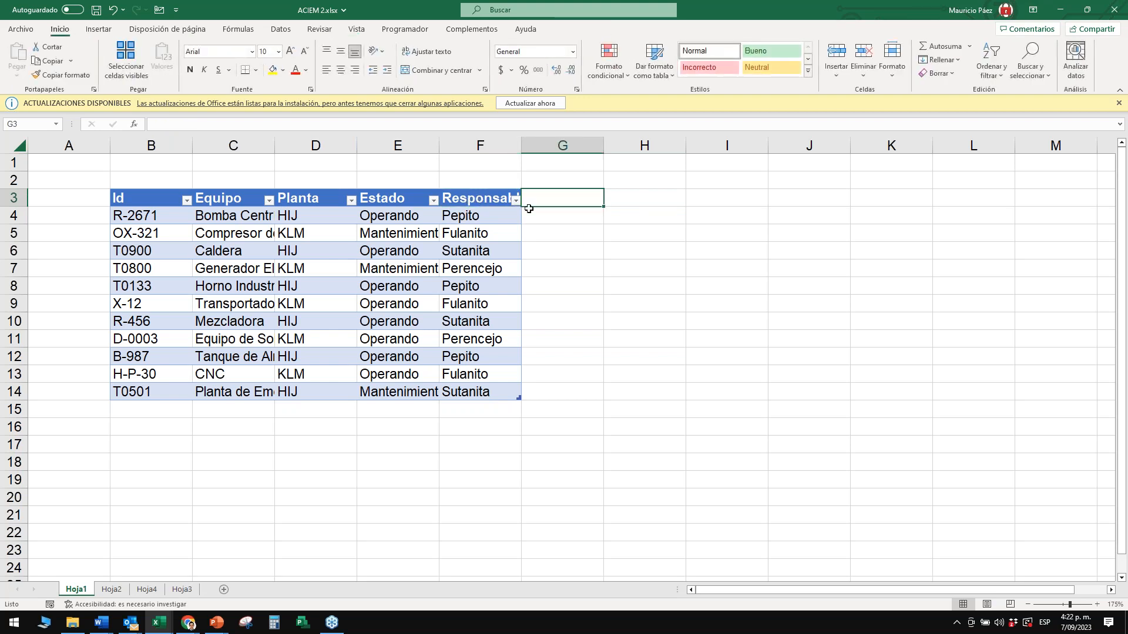
left_click_drag(554, 197, 542, 391)
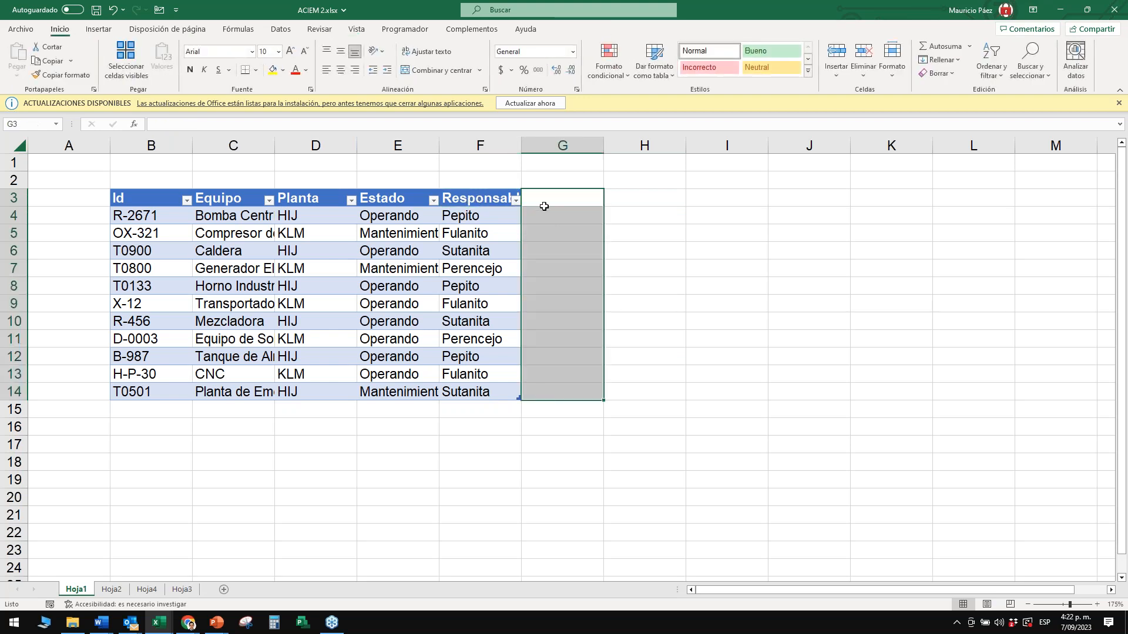
left_click(544, 201)
left_click(485, 199)
left_click(555, 197)
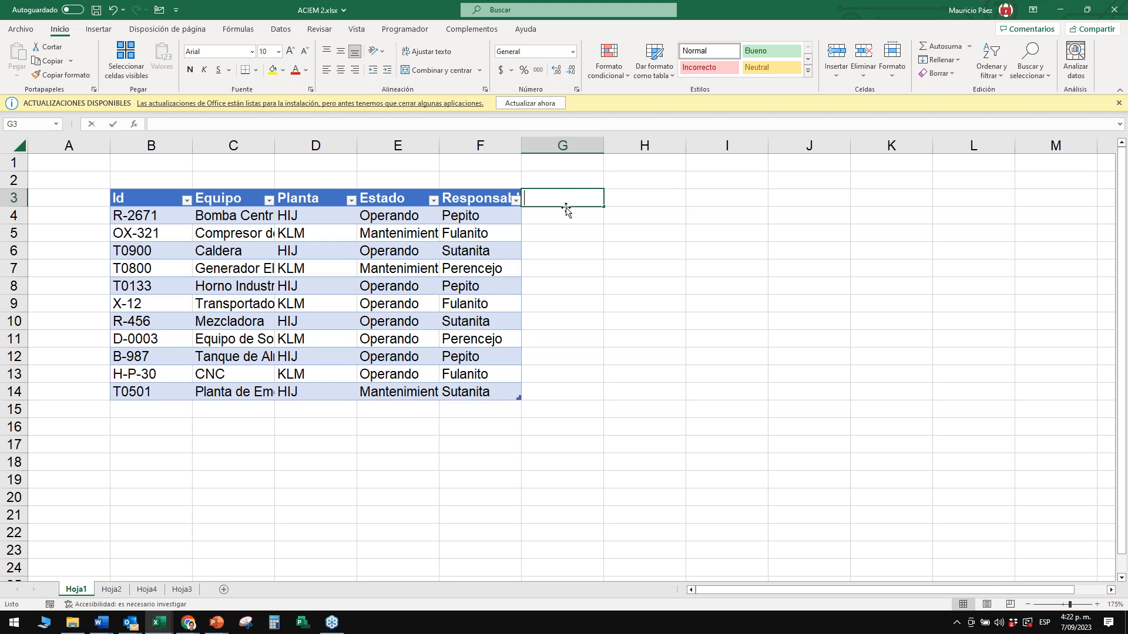
type("Edad")
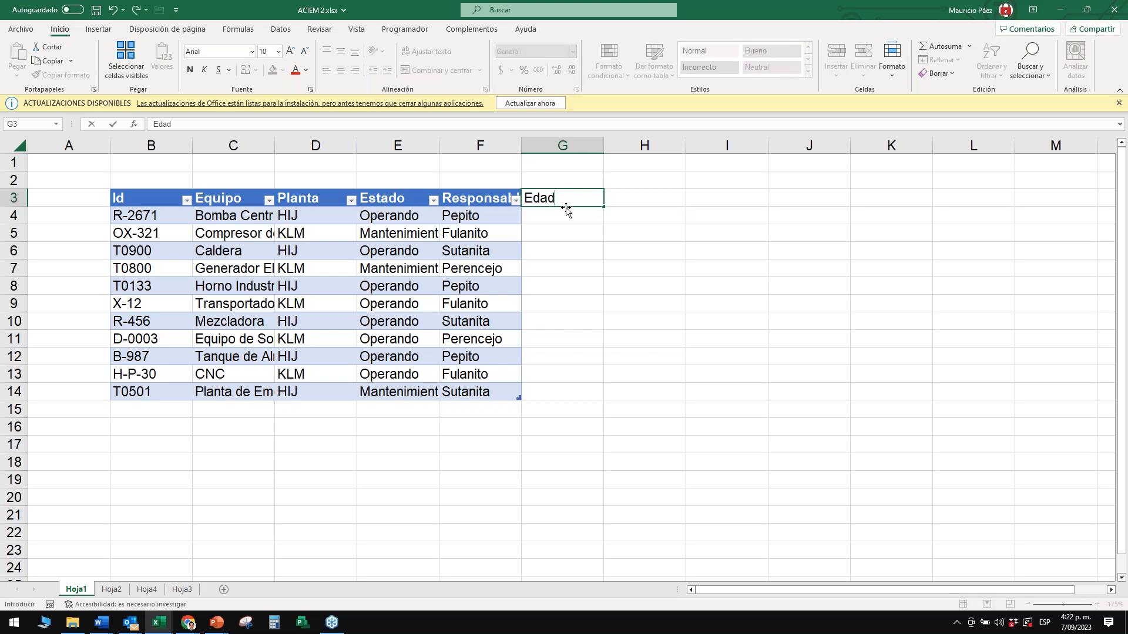
key("Escape")
key("Left")
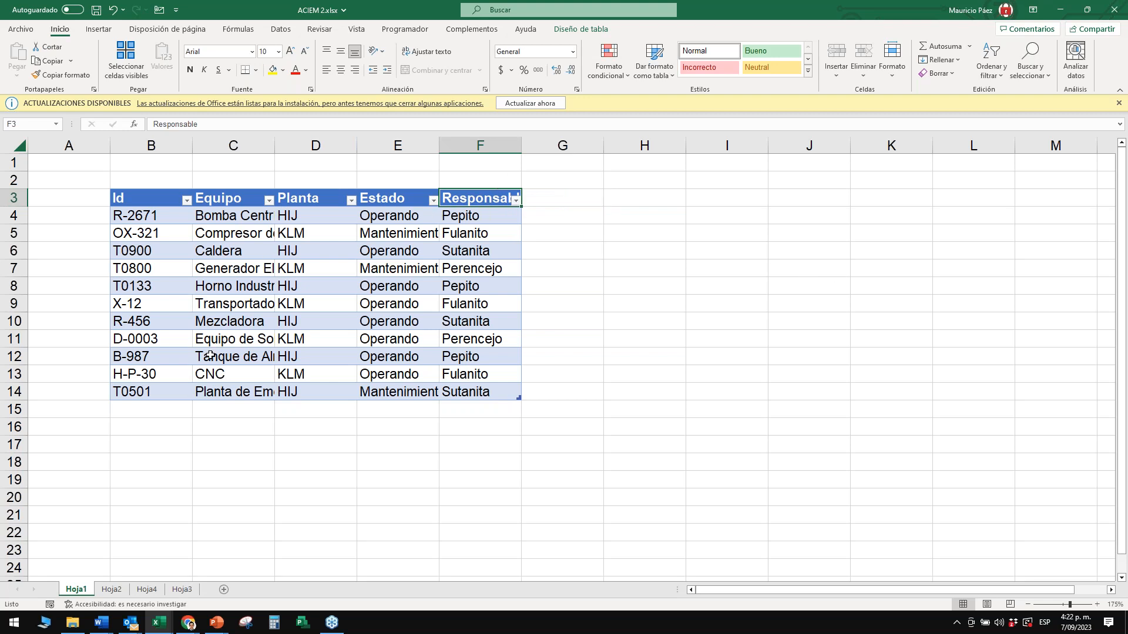
left_click(511, 393)
key("ctrl+a")
left_click(315, 251)
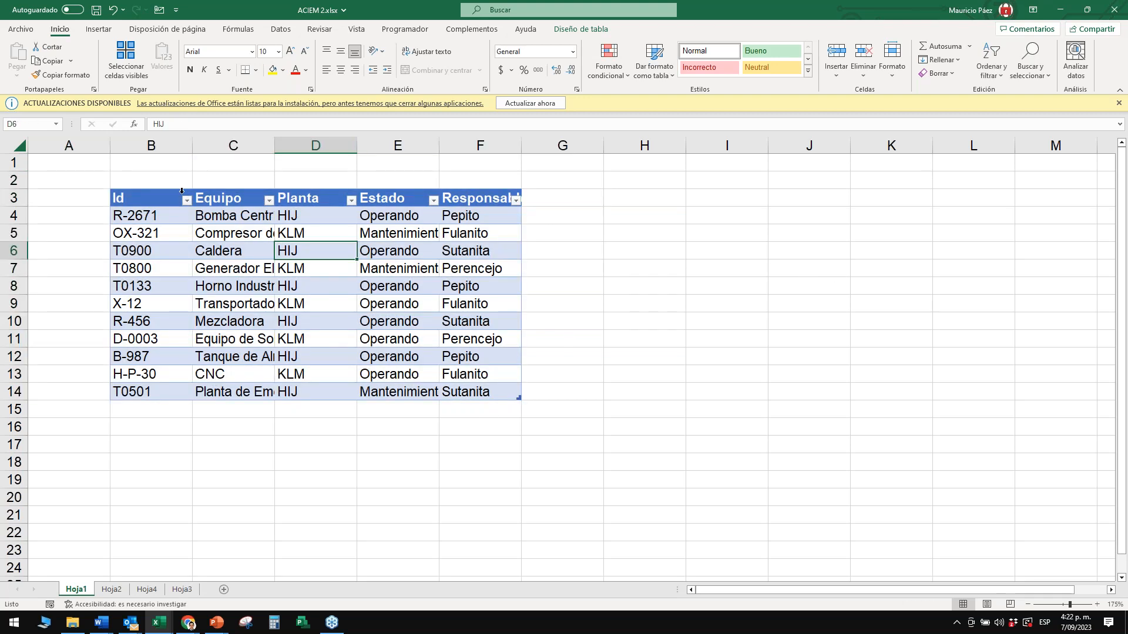
left_click(483, 392)
left_click(560, 439)
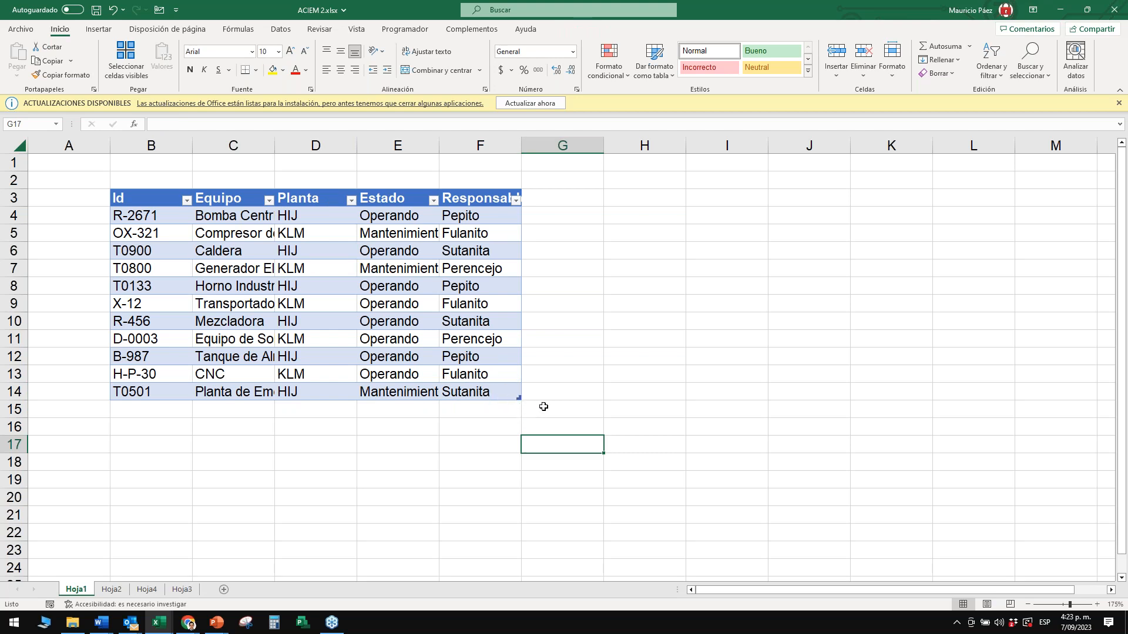
- Extend the Equipos table by one column into column G with its resize handle, and undo the extension
scroll(543, 406, "up", 2)
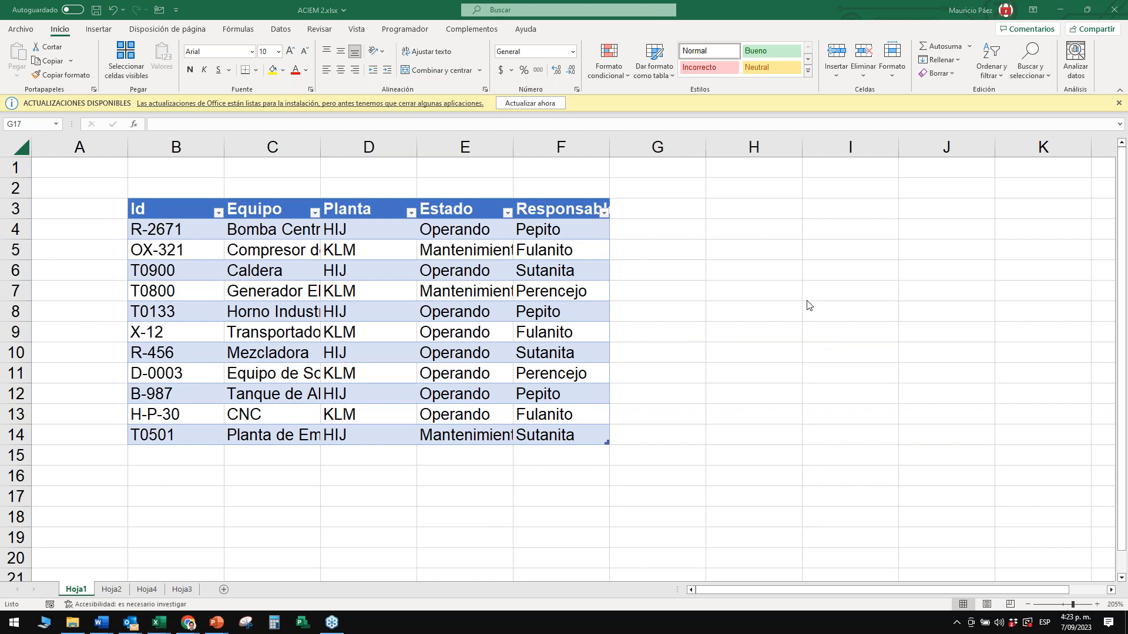
left_click(605, 444)
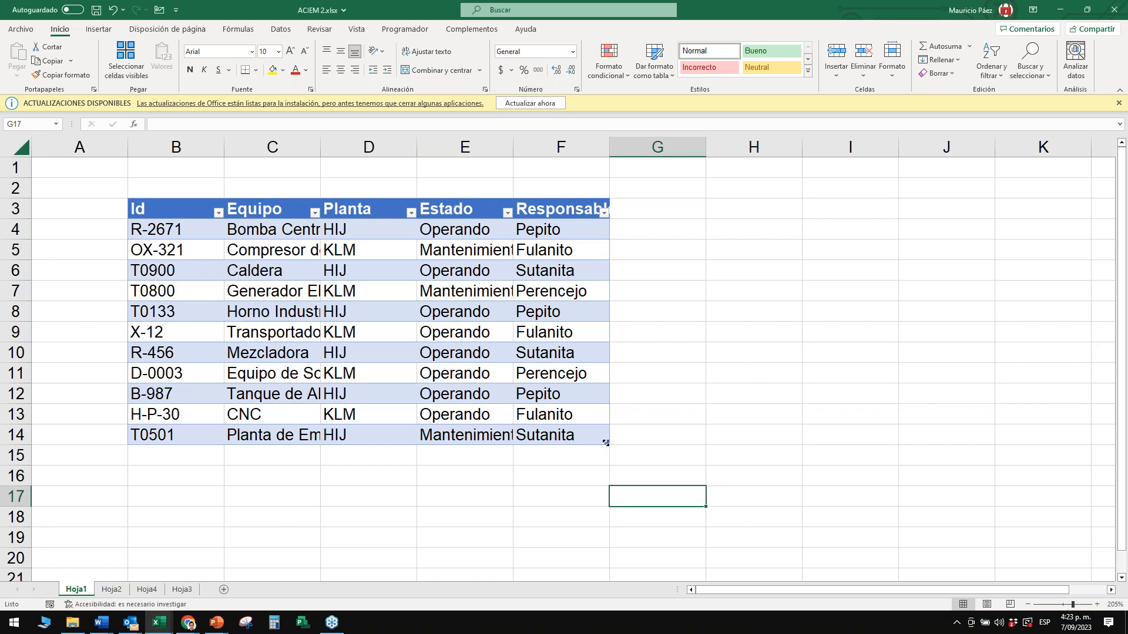
left_click_drag(606, 442, 697, 439)
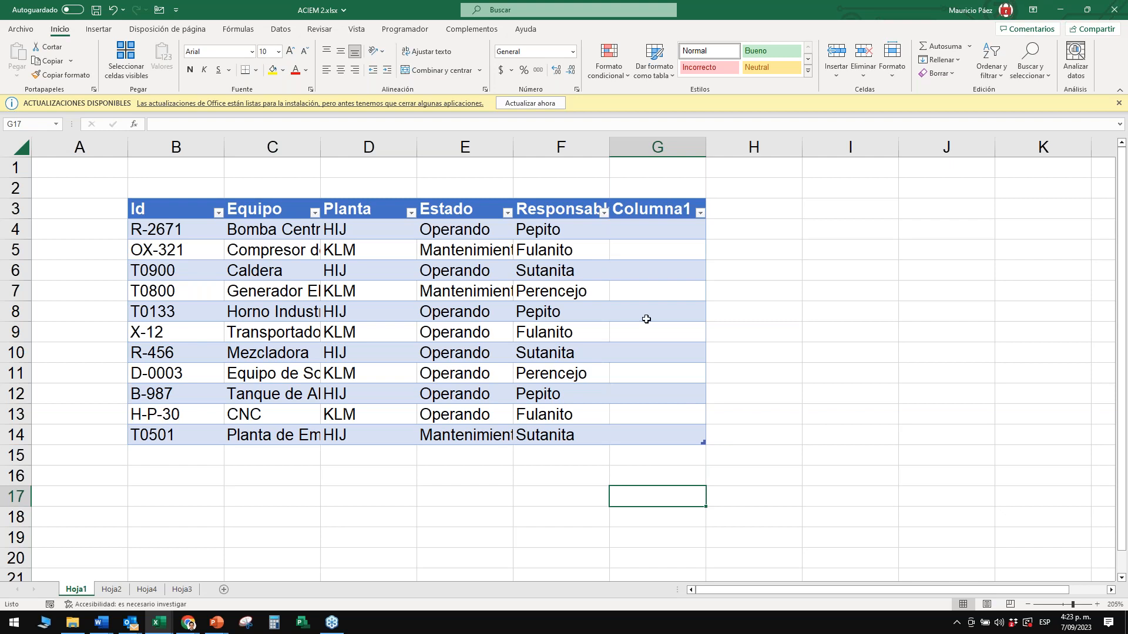
left_click(649, 207)
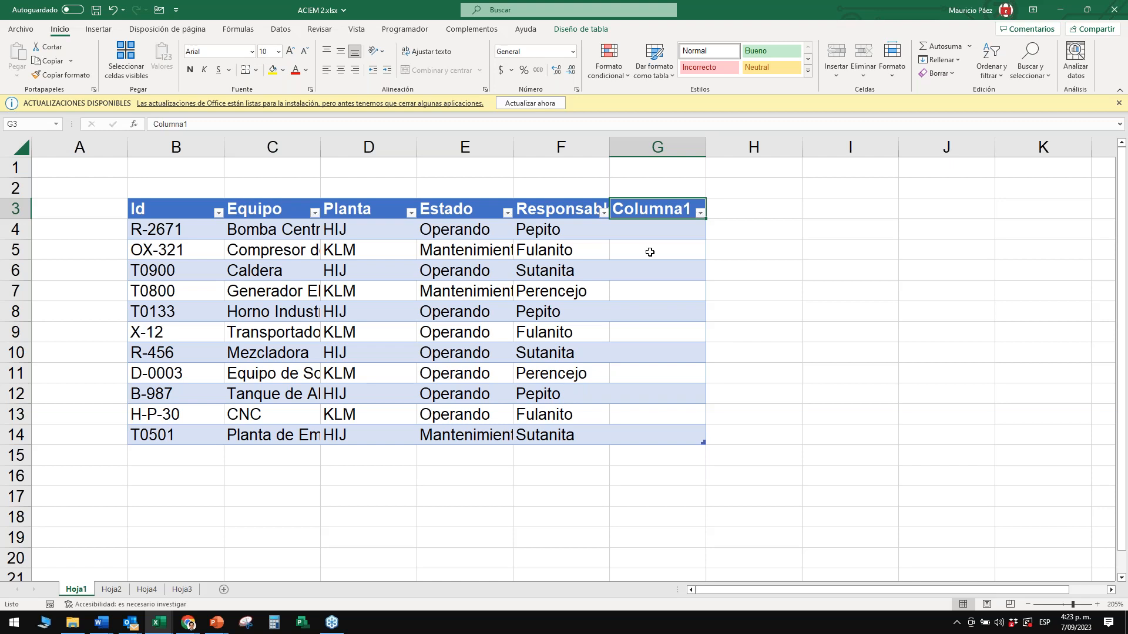
key("ctrl+z")
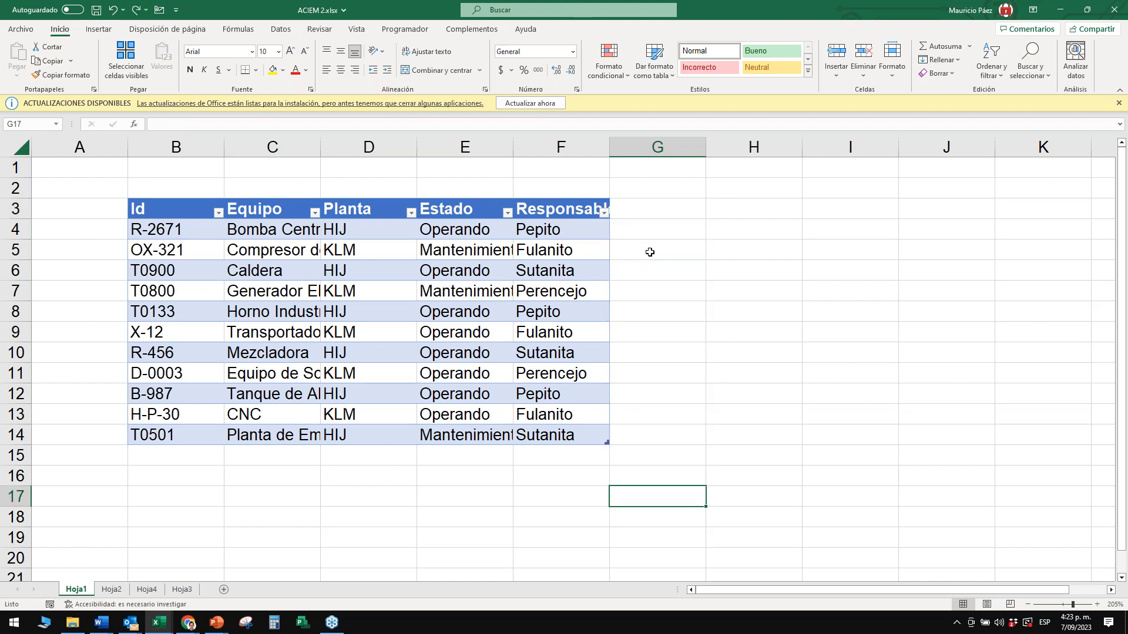
- Add a new column to the Equipos table by entering the header Edad in G3
left_click(632, 208)
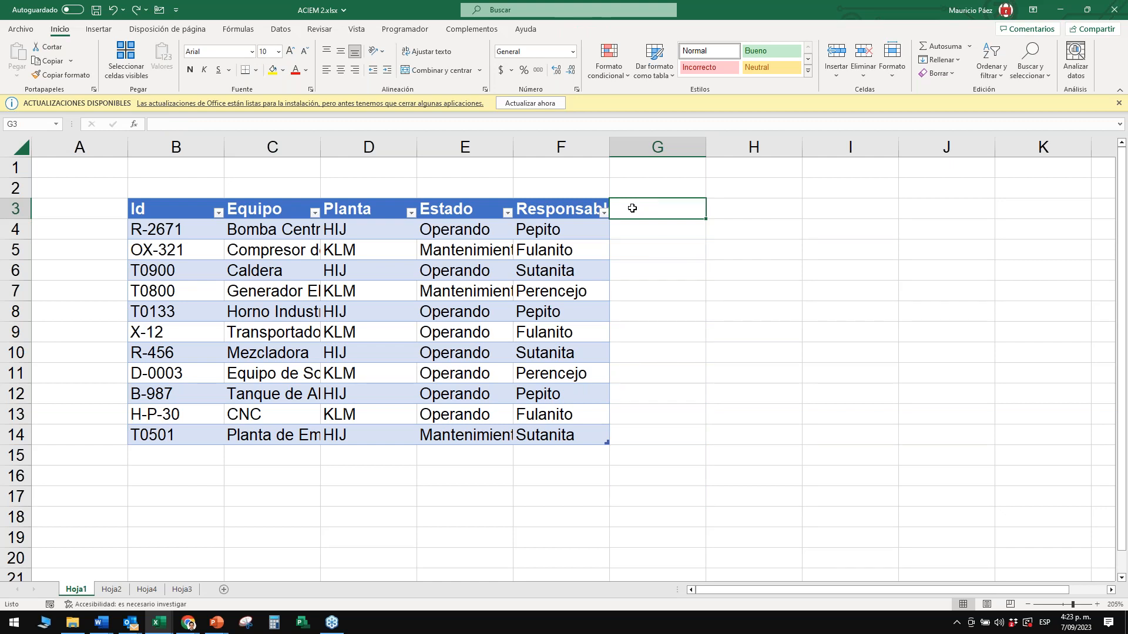
type("Edad")
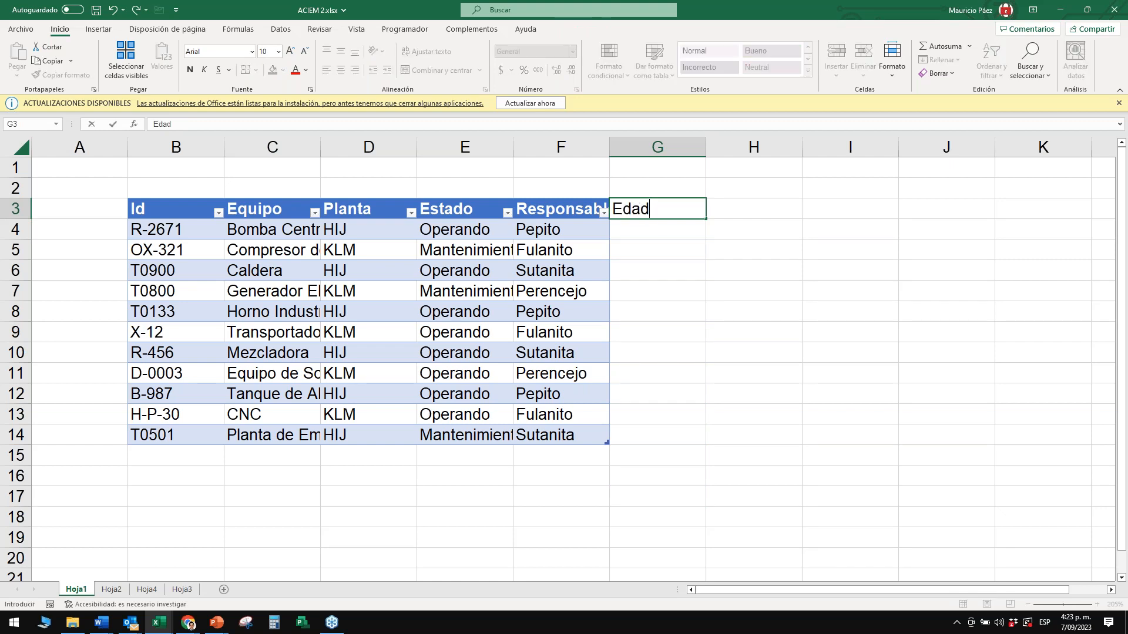
key("ctrl+Return")
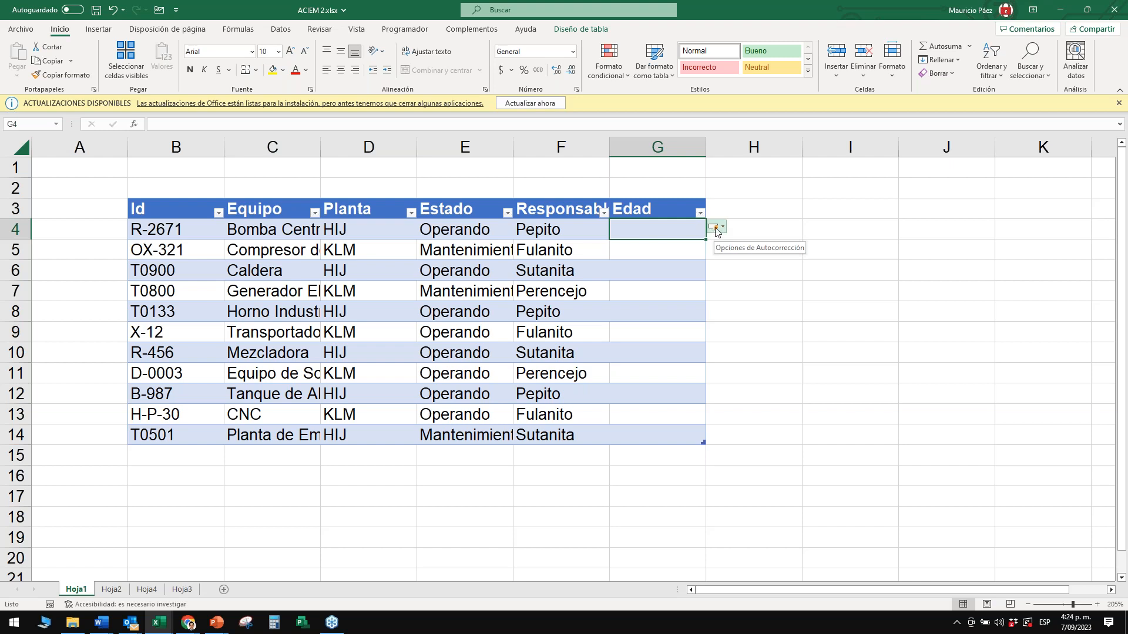
- Examine the AutoCorrect options for automatic table expansion and the empty Edad cells G4:G14
left_click(722, 227)
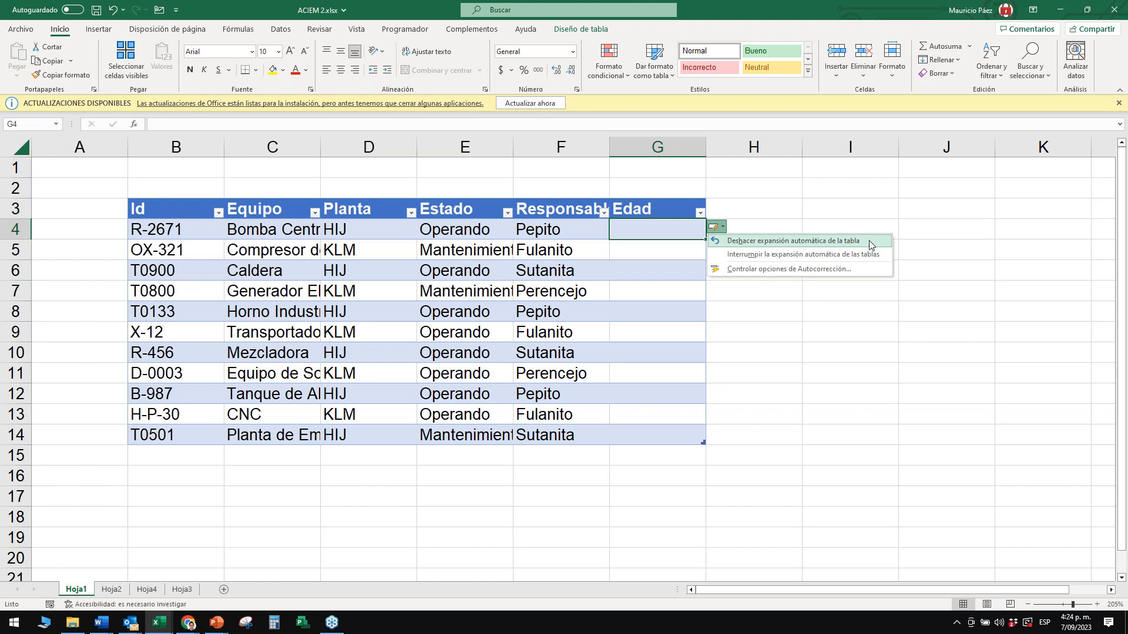
left_click(646, 227)
left_click(646, 210)
left_click(648, 201)
left_click(651, 227)
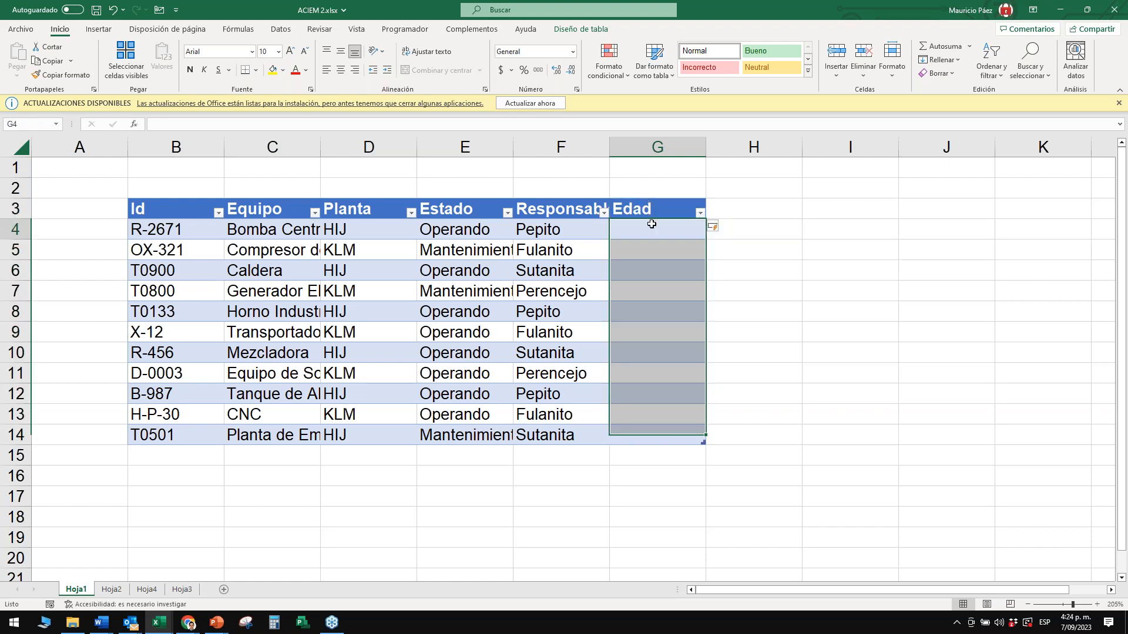
left_click(722, 229)
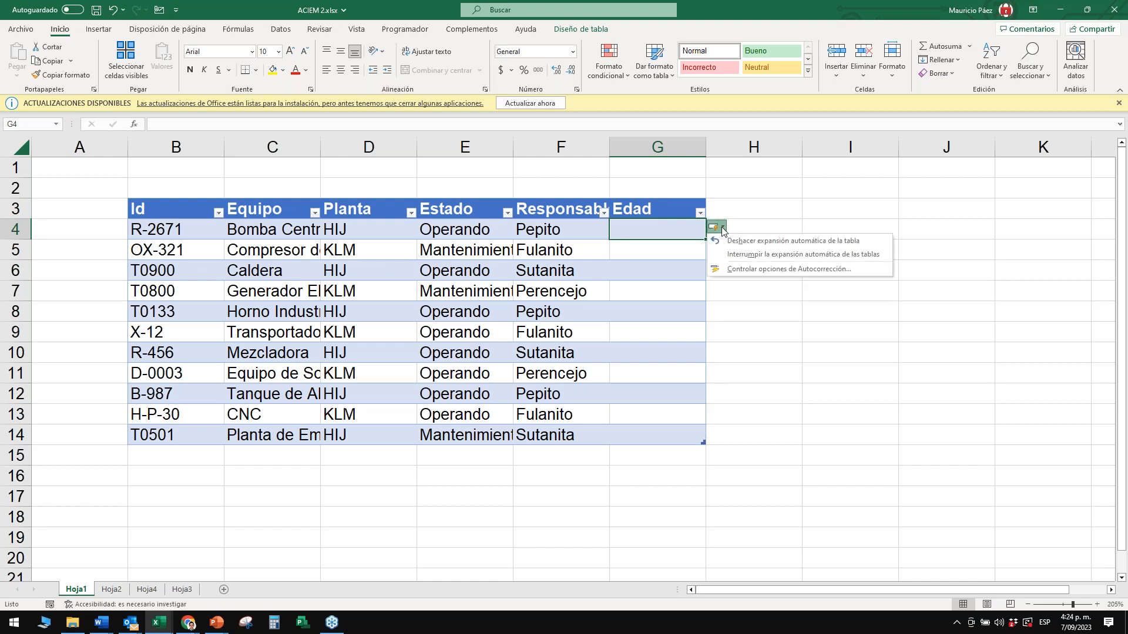
left_click(722, 231)
left_click(657, 250)
left_click(657, 232)
key("Up")
key("Down")
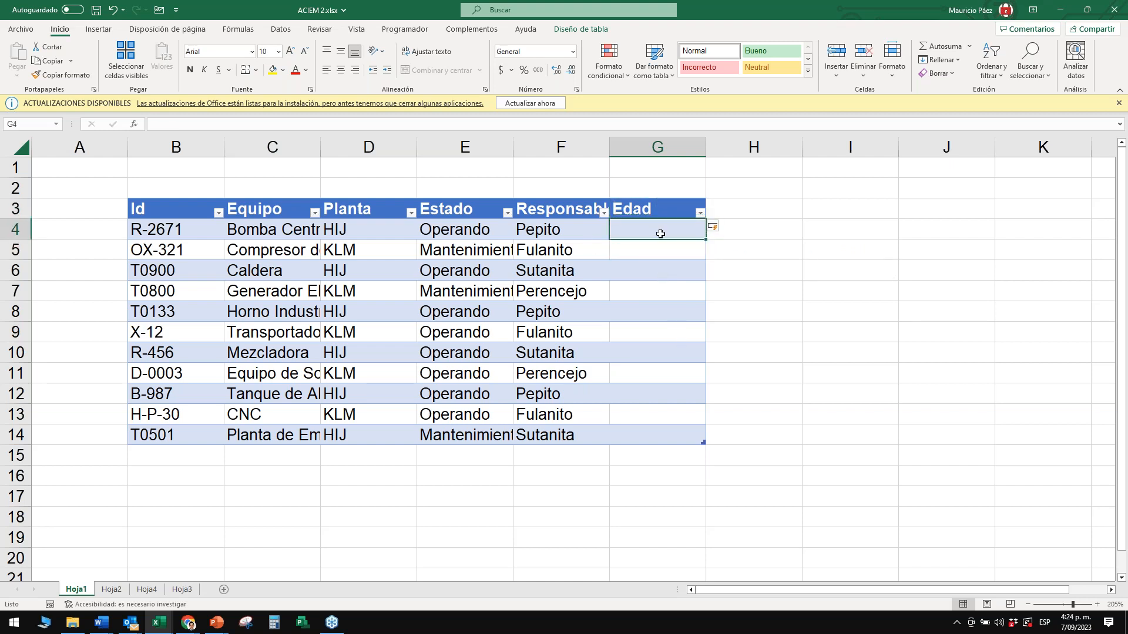
left_click_drag(654, 232, 658, 432)
left_click(657, 432)
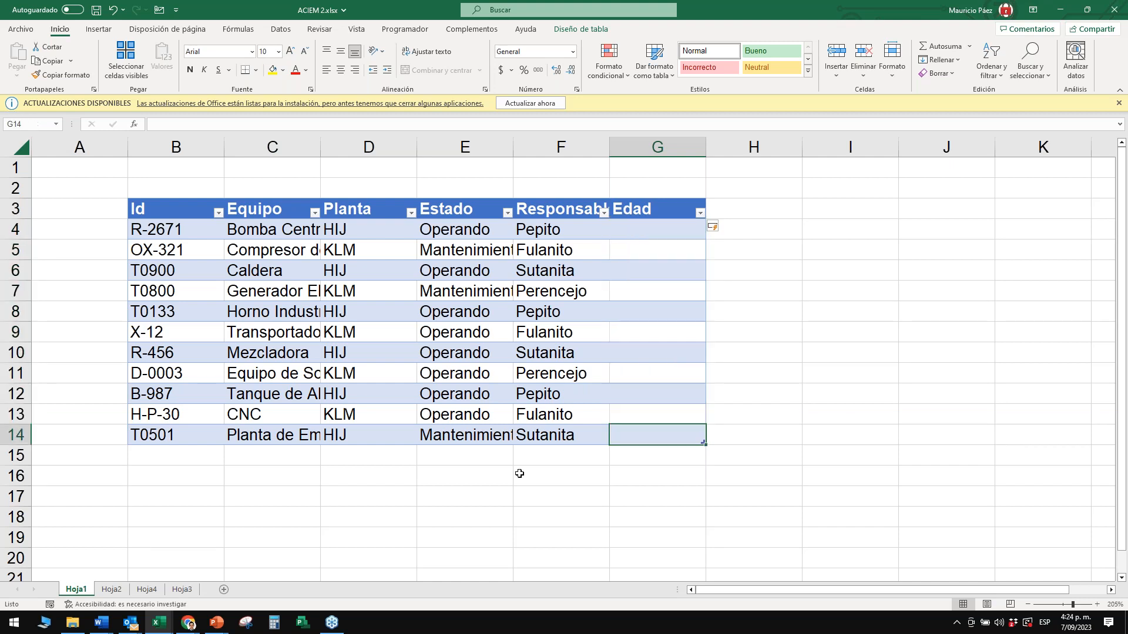
- Fill the Edad column from G4 to G14 with 9, 8, 7, 6, 5, 4, 3, 2, 5, 8 and 9
key("Up")
key("Up")
key("Up")
key("Up")
key("Up")
key("Up")
key("Up")
key("Up")
key("Up")
key("Up")
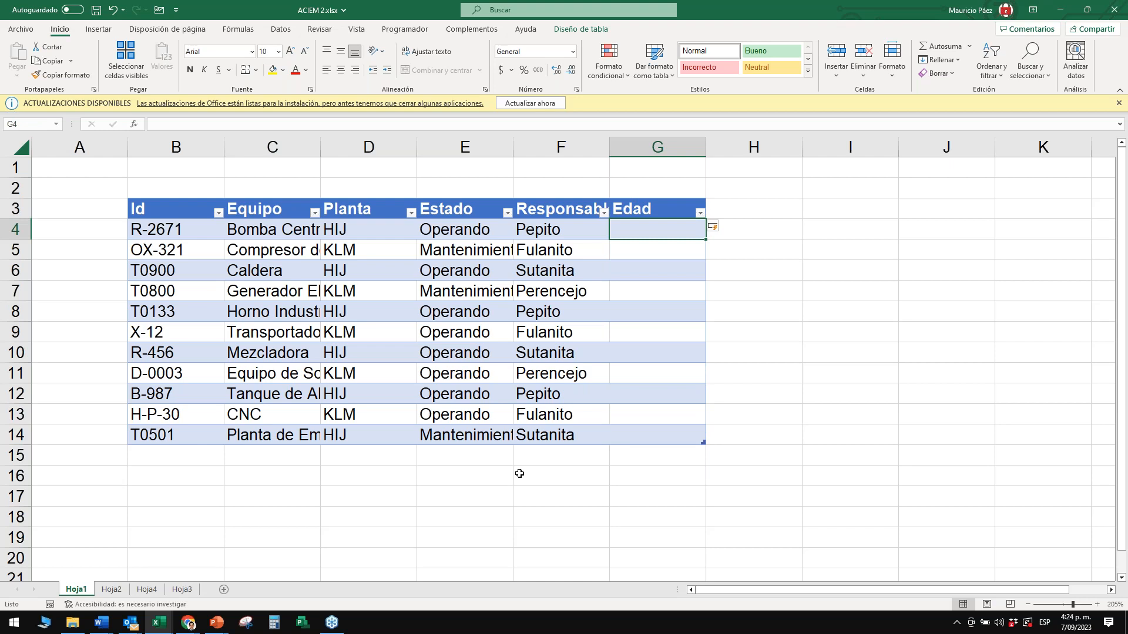
type("9")
key("Return")
type("8")
key("Return")
type("7")
key("Return")
type("6")
key("Return")
type("5")
key("Return")
type("4")
key("Return")
type("3")
key("Return")
type("2")
key("Return")
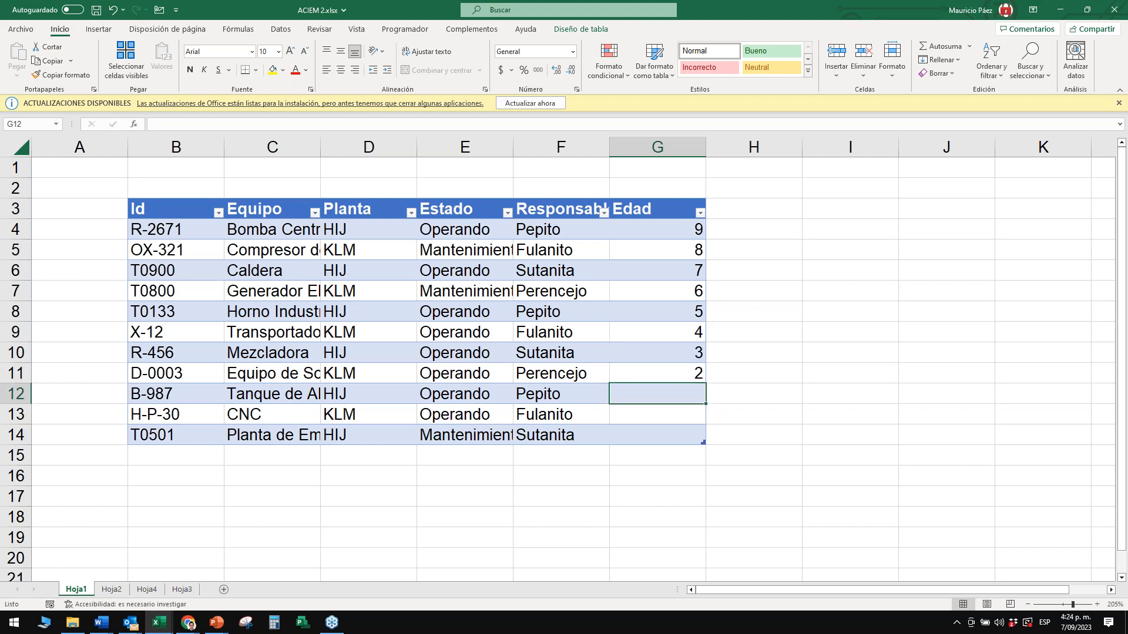
type("5")
key("Return")
type("8")
key("Return")
type("9")
key("Up")
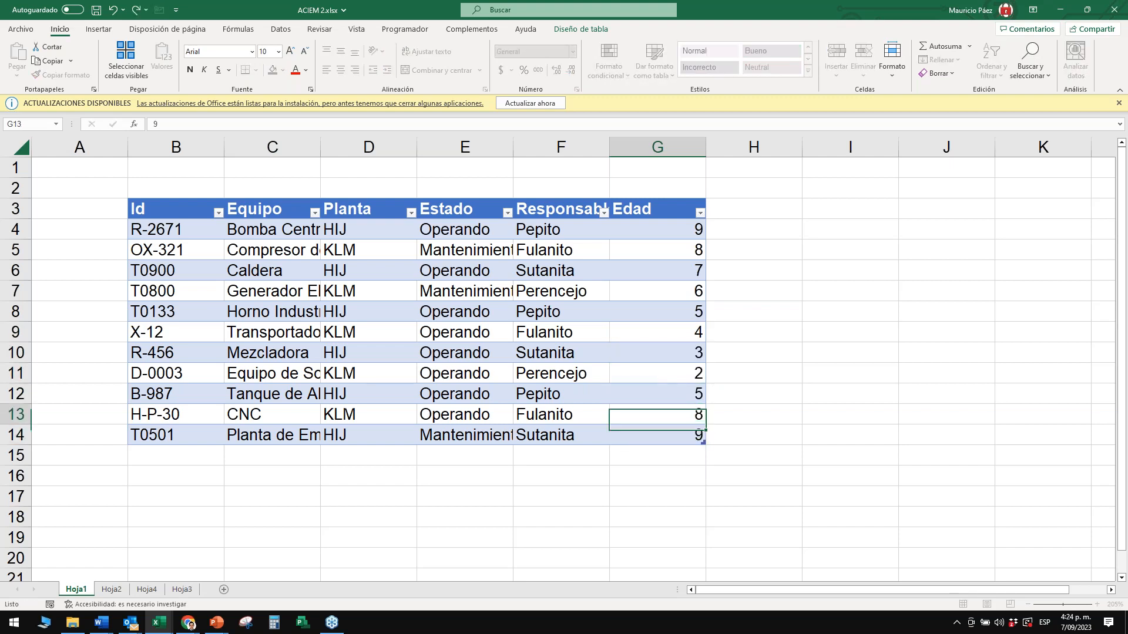
key("Down")
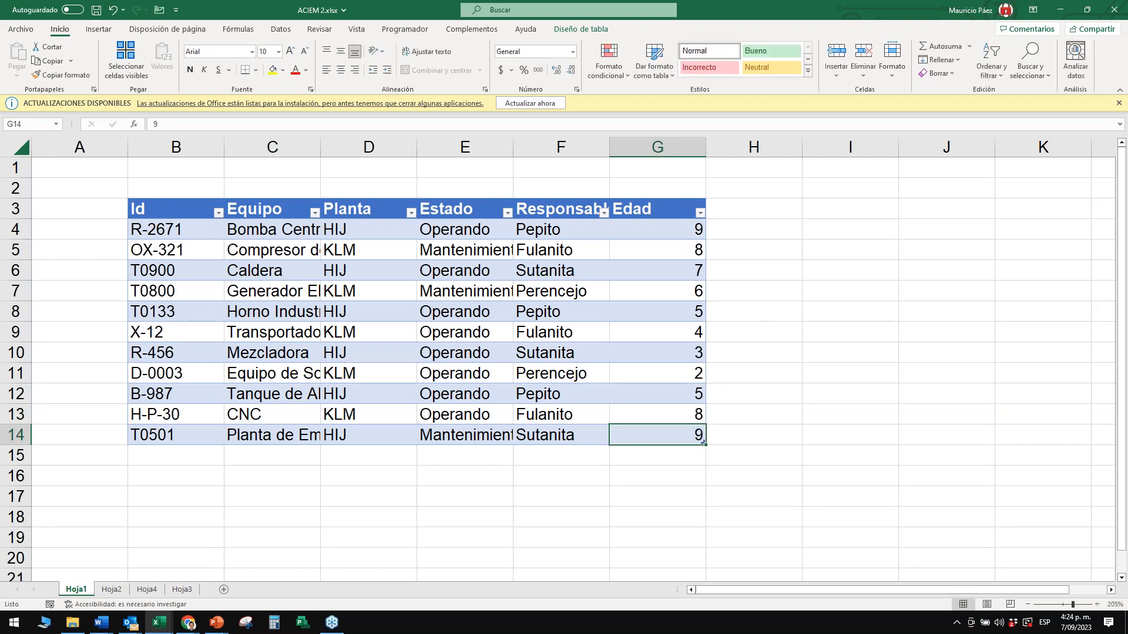
- Show the totals row of the Equipos table and view the functions available for the Edad total in G15
left_click(568, 31)
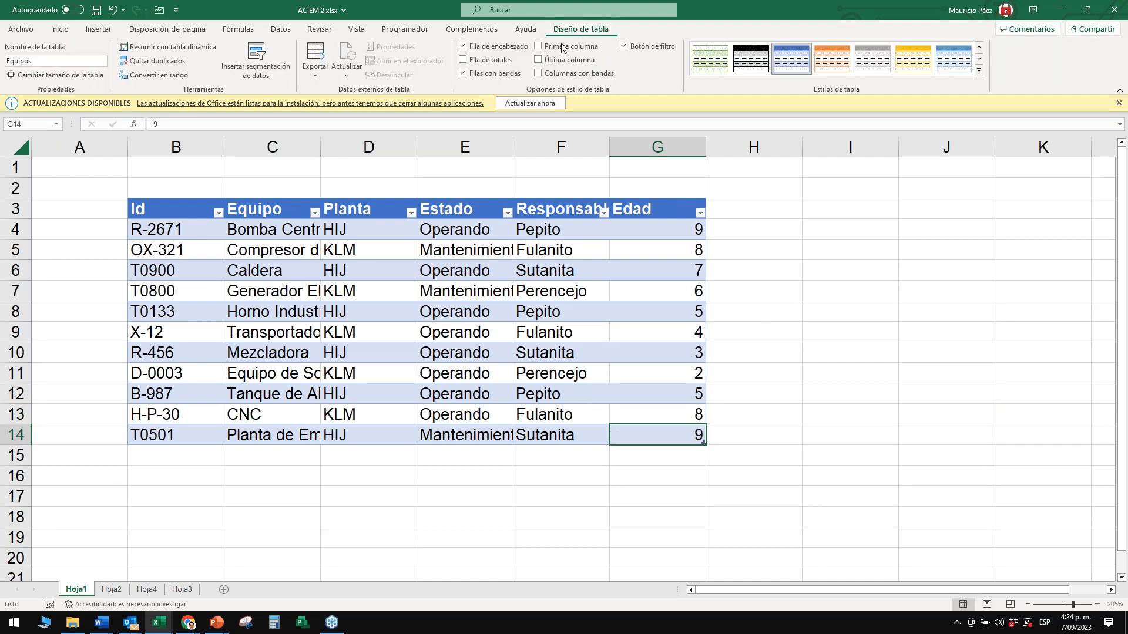
left_click(464, 61)
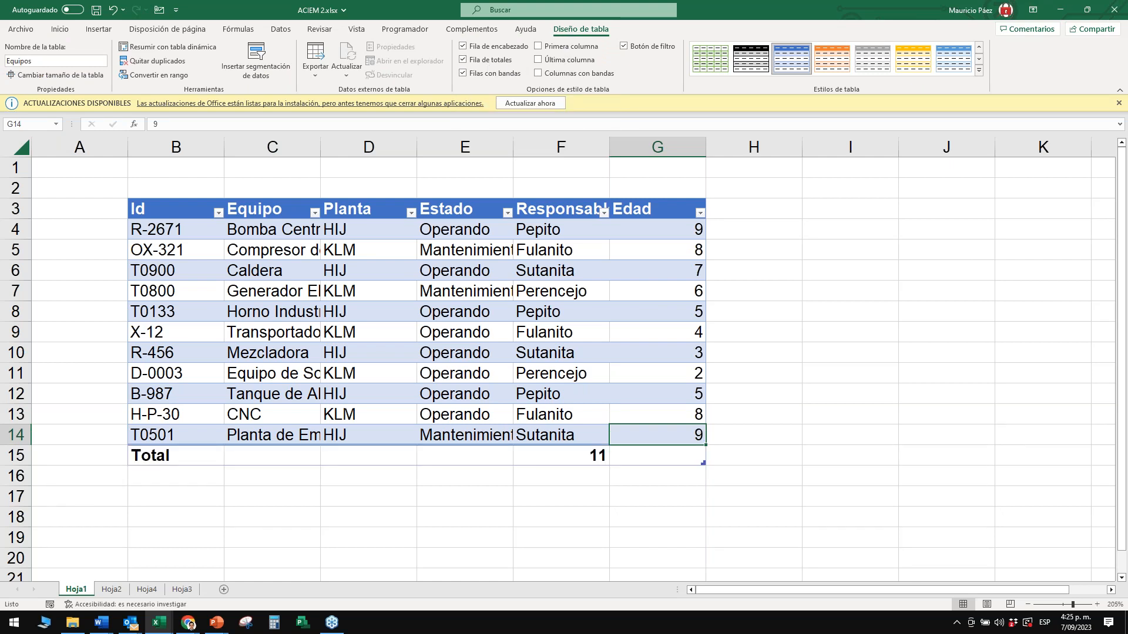
left_click(663, 463)
left_click(710, 461)
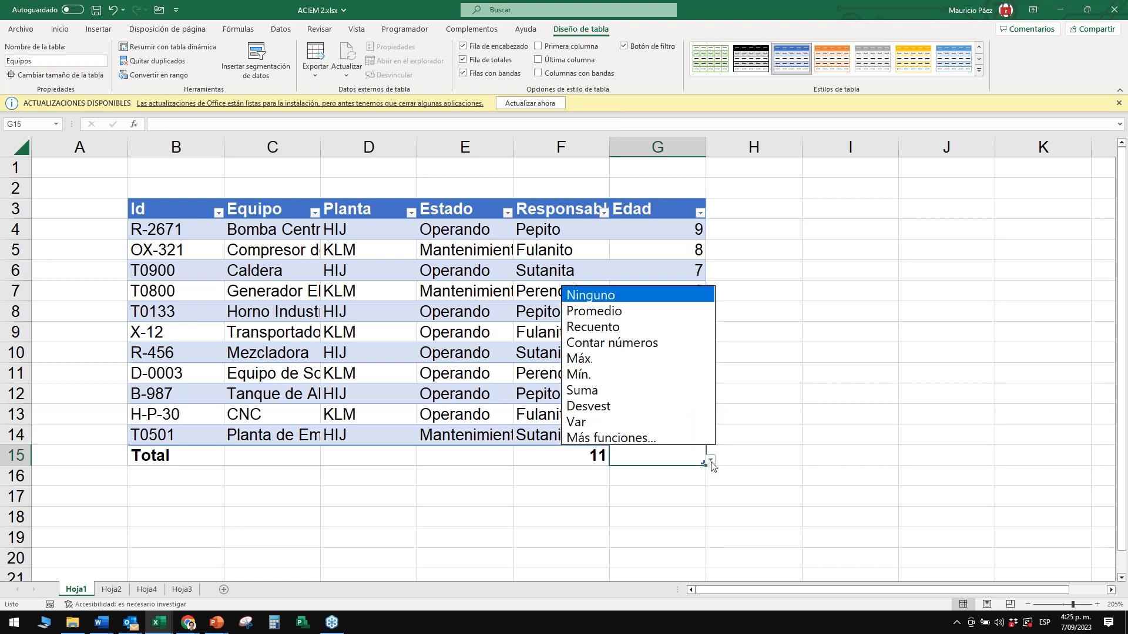
left_click(711, 461)
left_click(710, 461)
left_click(711, 461)
- Set the Edad total in G15 to Suma and compare its formula with the Responsable total in F15
left_click(565, 457)
left_click(636, 455)
left_click(667, 201)
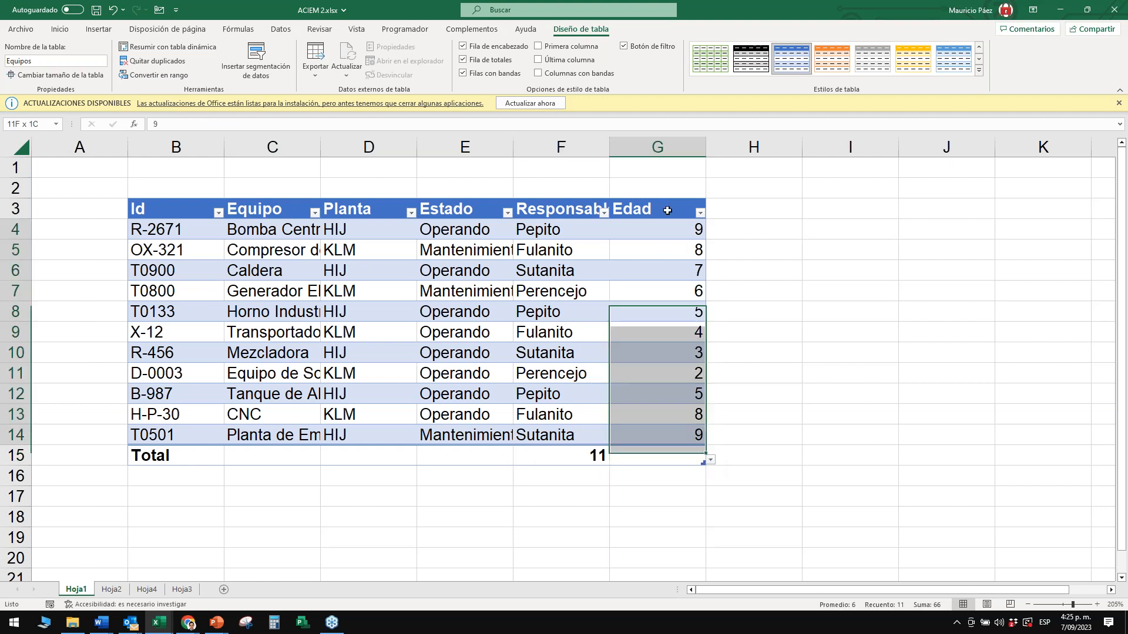
left_click(676, 464)
left_click(711, 461)
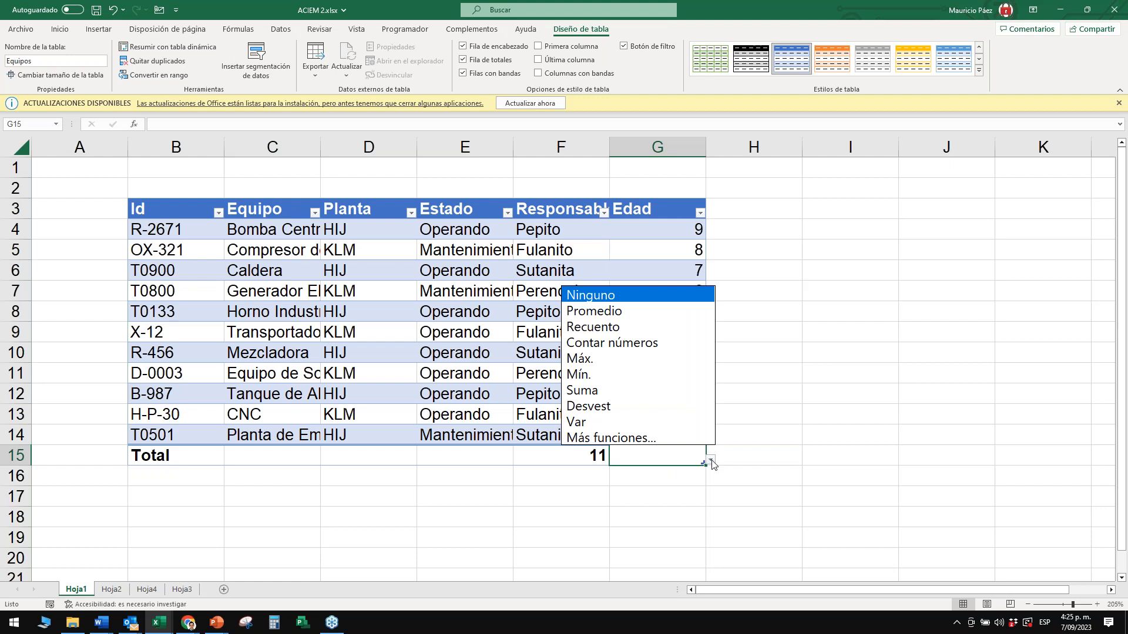
left_click(581, 392)
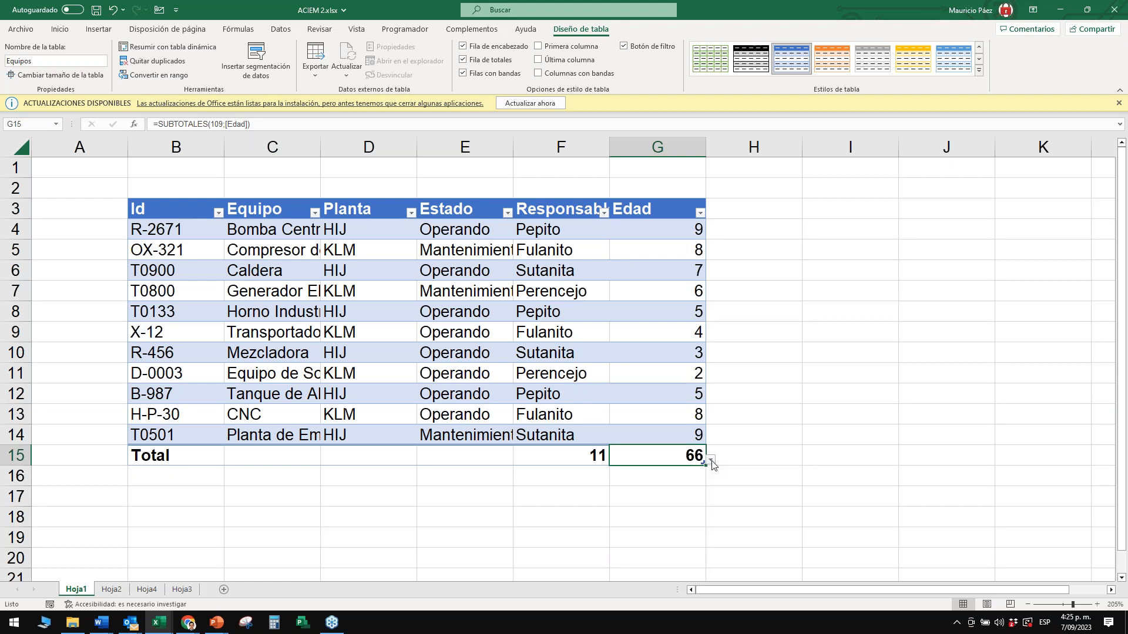
left_click(582, 455)
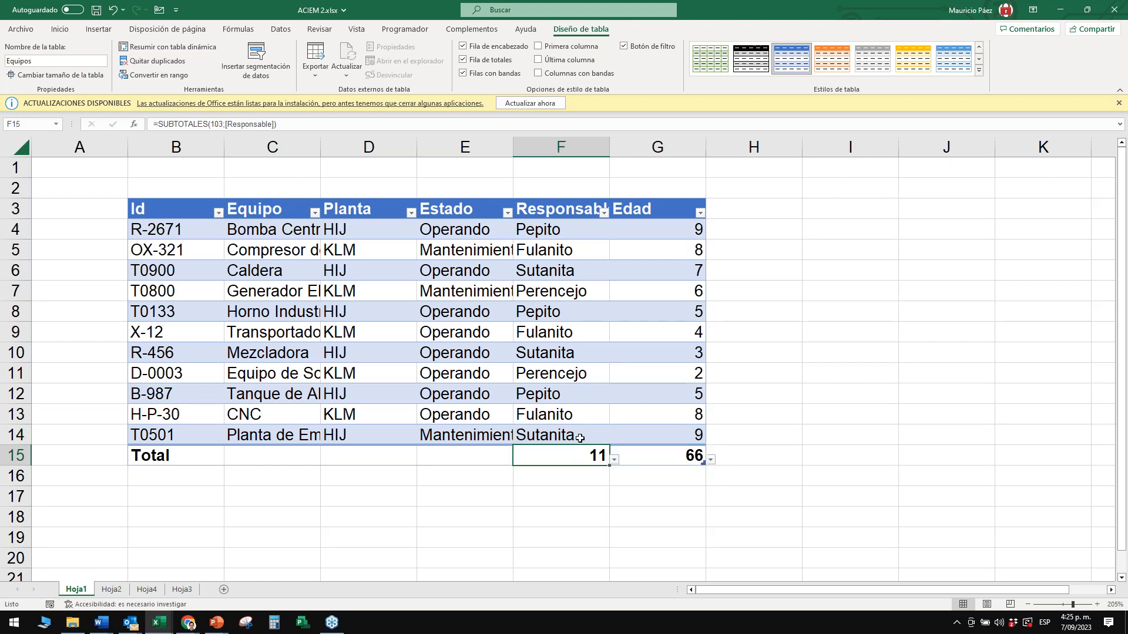
left_click(694, 457)
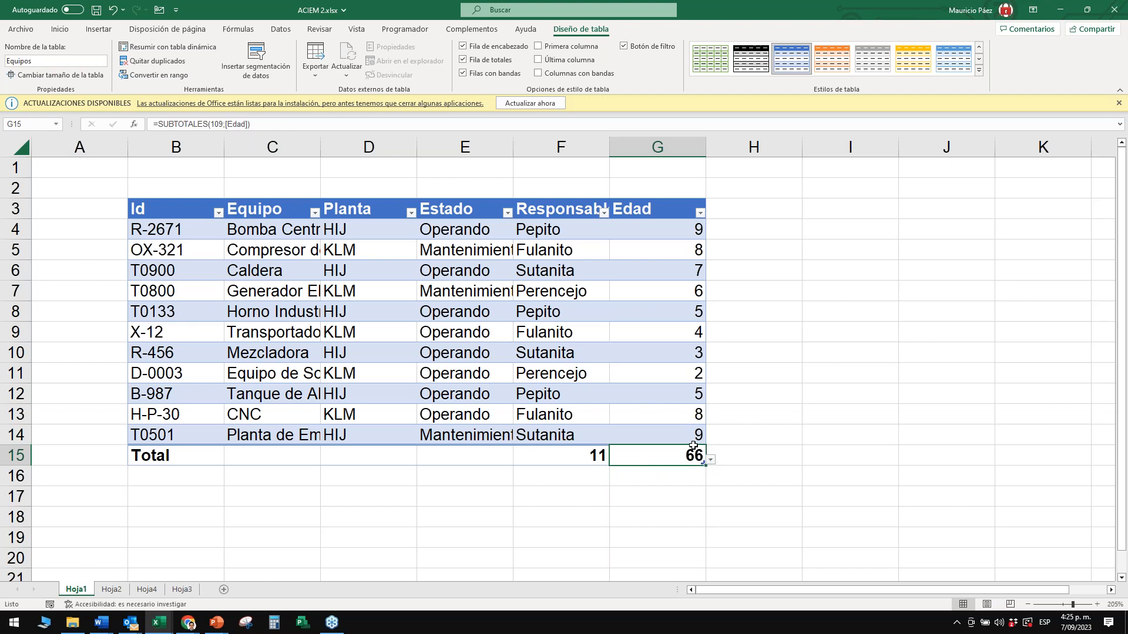
- Try the Máx., Mín. and Desvest functions in turn for the Edad total in G15
left_click(710, 460)
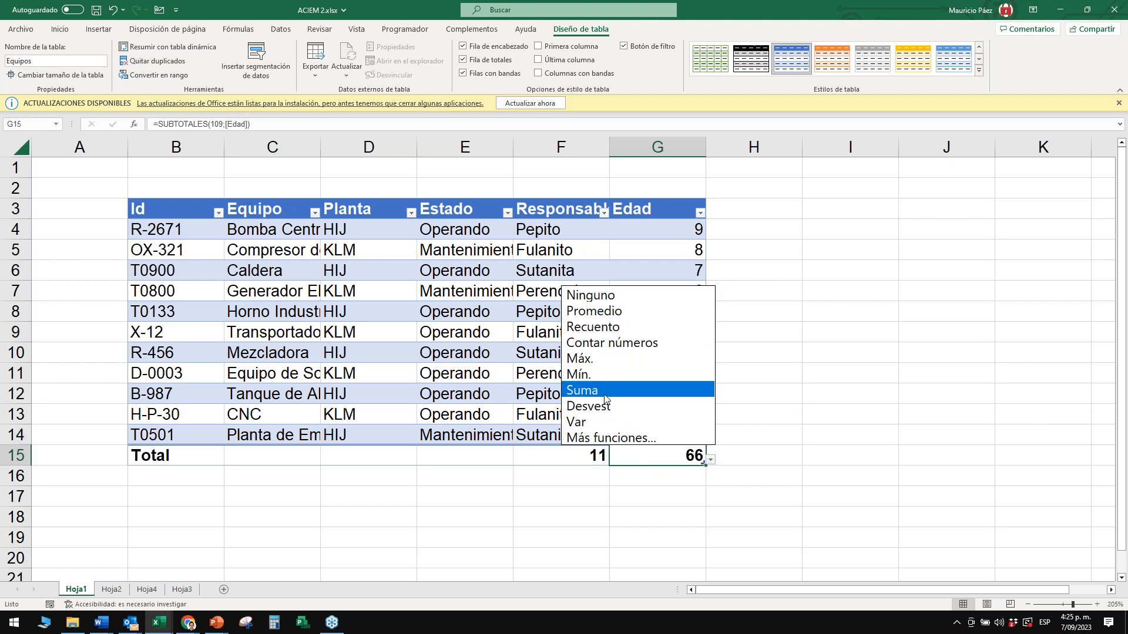
left_click(594, 358)
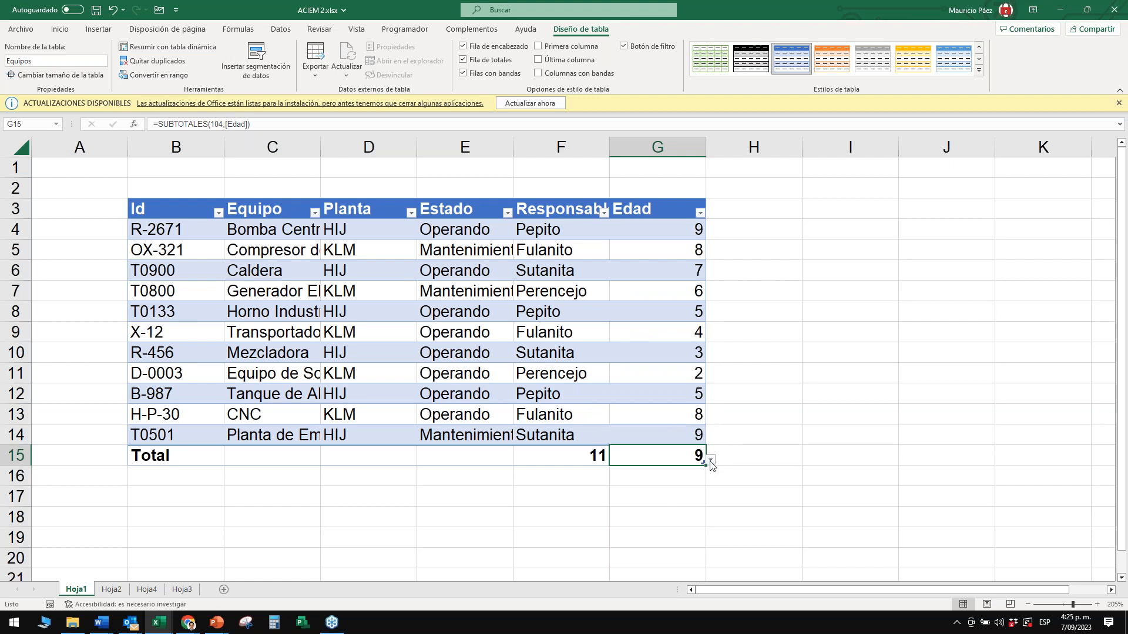
left_click(711, 459)
left_click(581, 376)
left_click(710, 459)
left_click(586, 406)
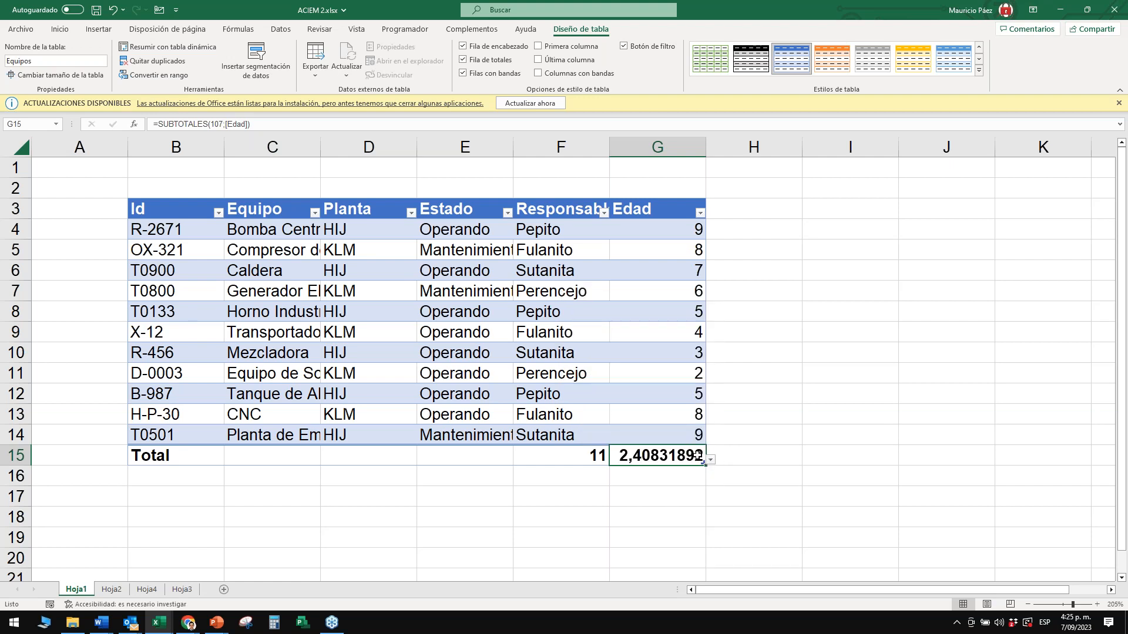
- Try Contar números for the Edad total in G15, and set it to Promedio
left_click(711, 460)
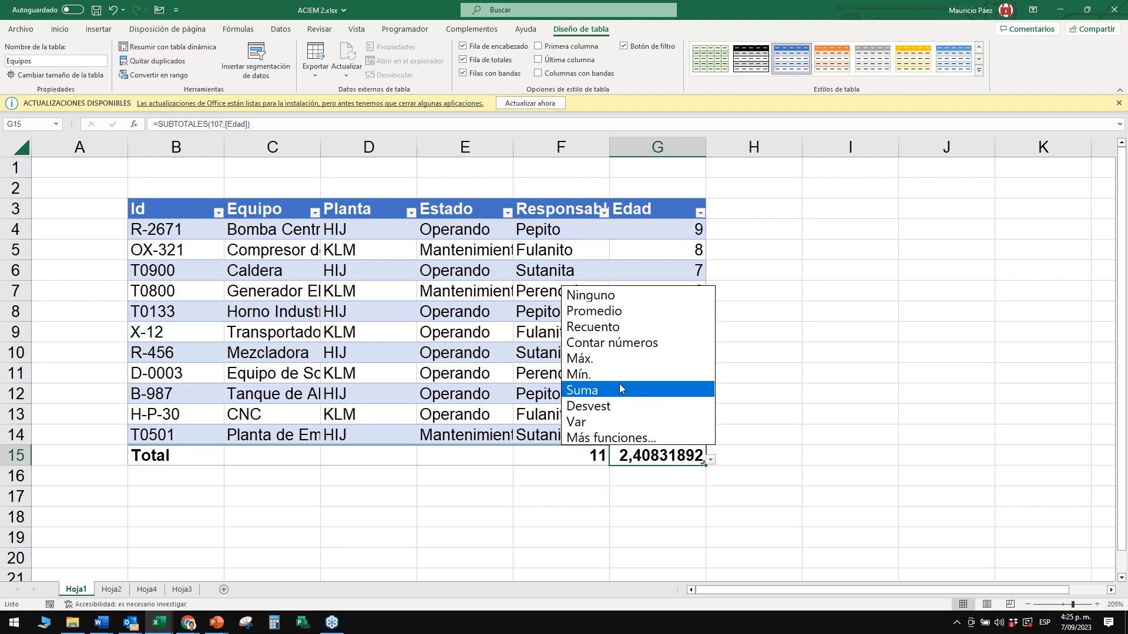
left_click(598, 343)
left_click(711, 460)
left_click(646, 310)
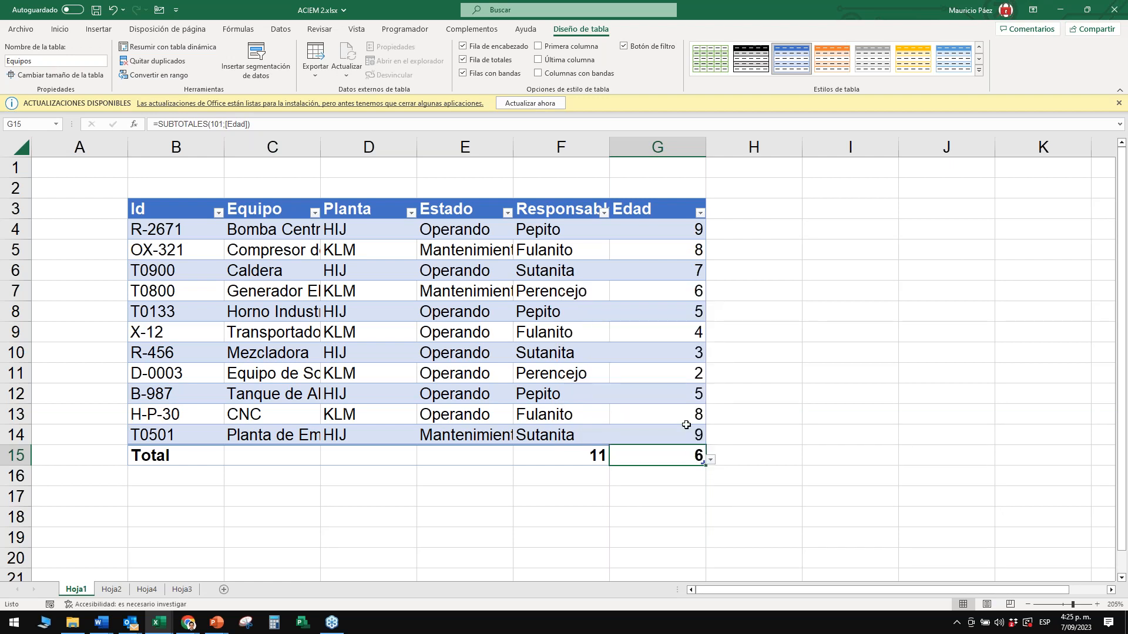
- Set the Edad total in G15 to Suma and view its formula
left_click(711, 459)
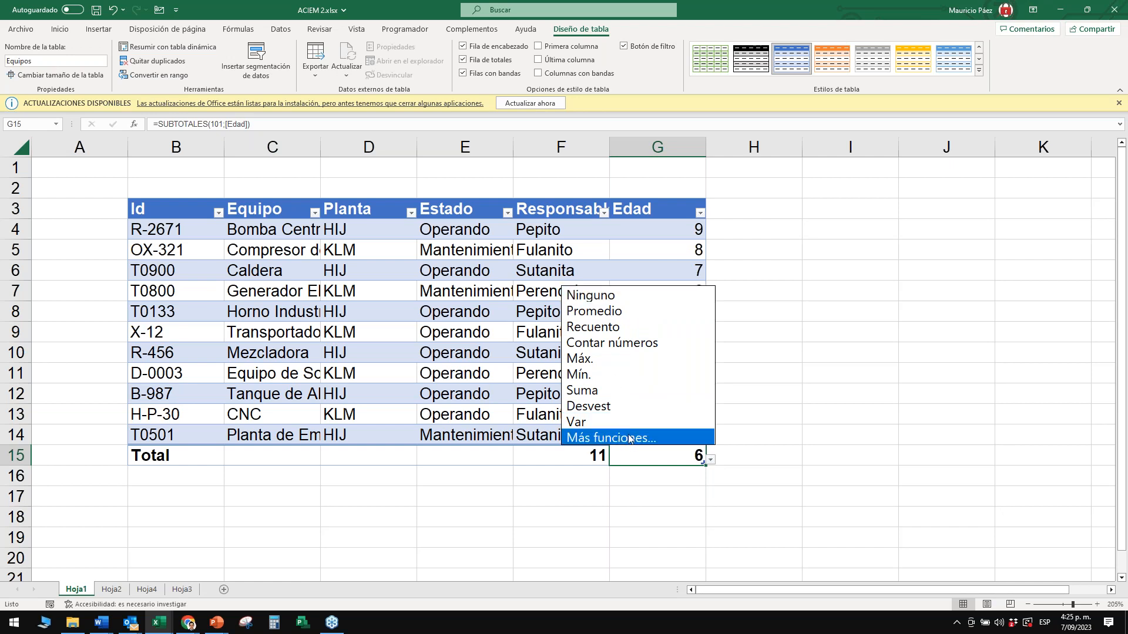
left_click(628, 390)
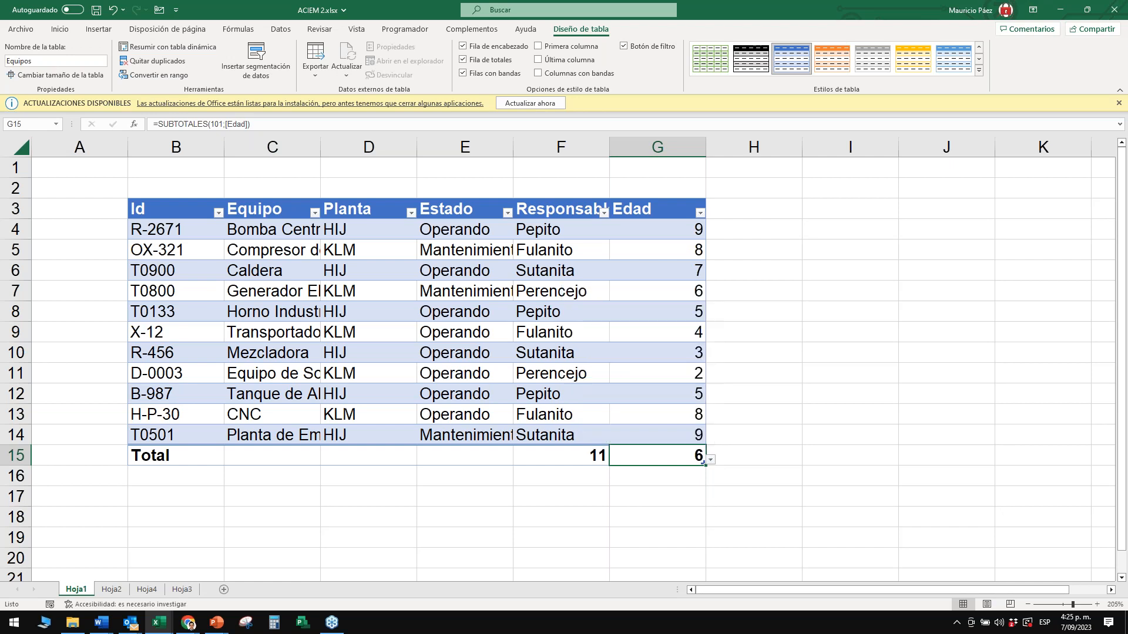
left_click_drag(656, 432, 661, 374)
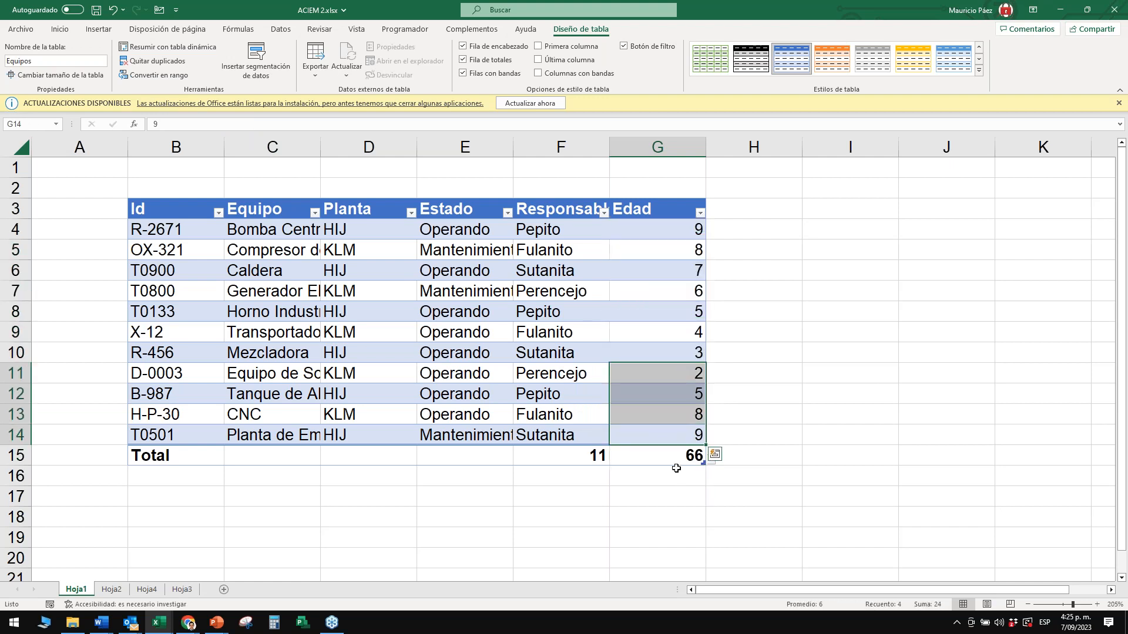
left_click(666, 460)
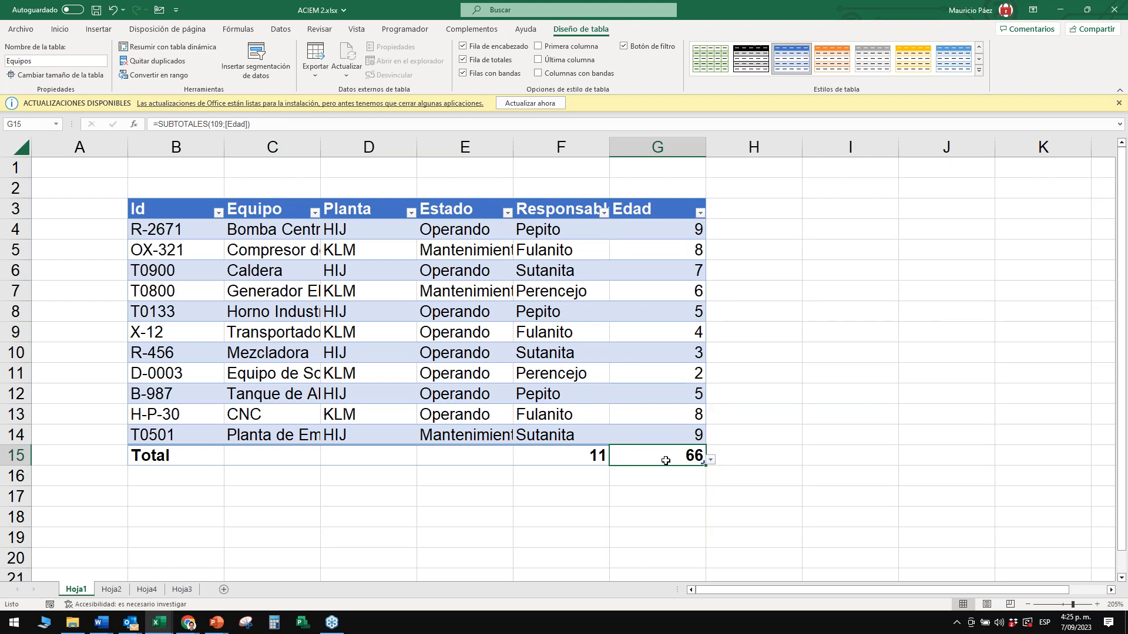
- Review the totals row results for Responsable in F15 and Edad in G15
left_click(643, 436)
left_click(650, 458)
left_click(563, 455)
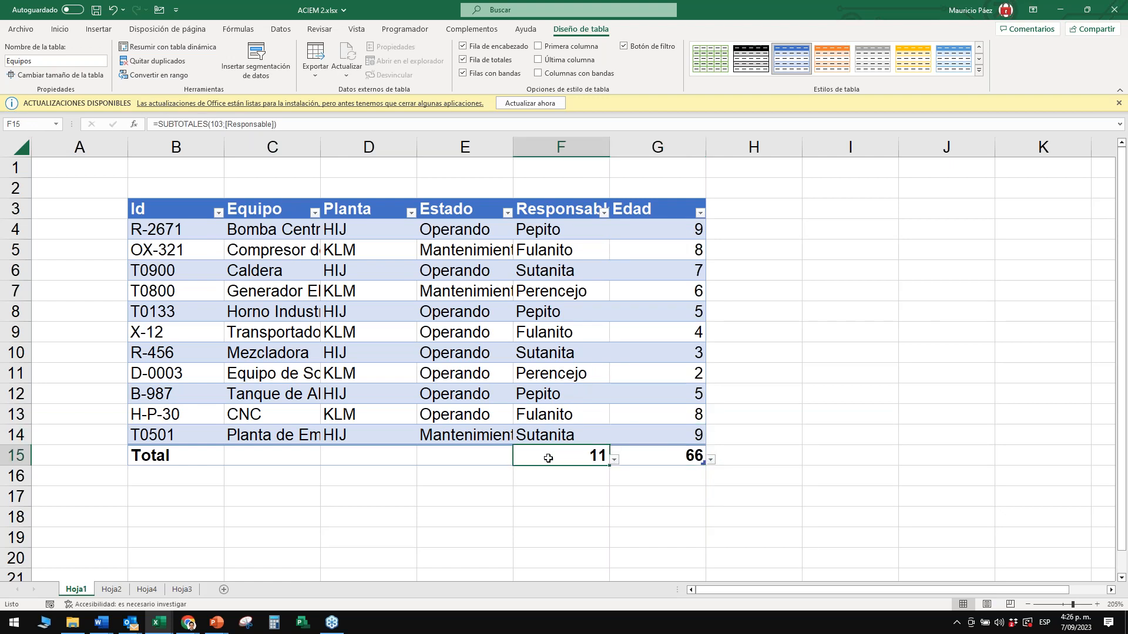
left_click(622, 454, "shift")
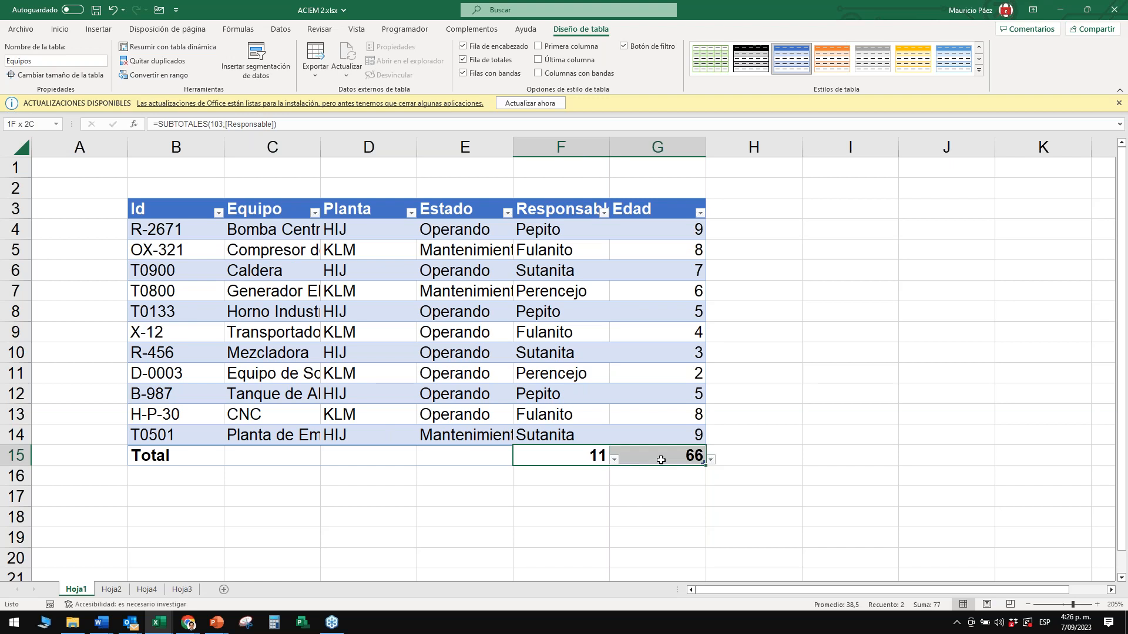
left_click(569, 458)
- Filter the Planta column to show only KLM equipment
left_click(371, 454)
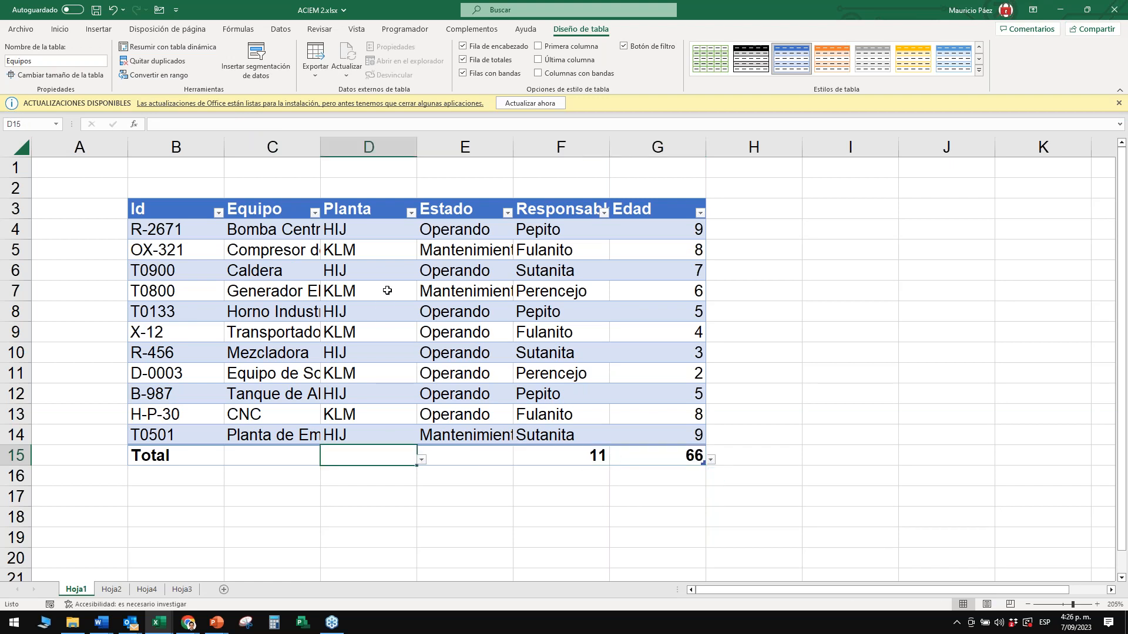
left_click(377, 209)
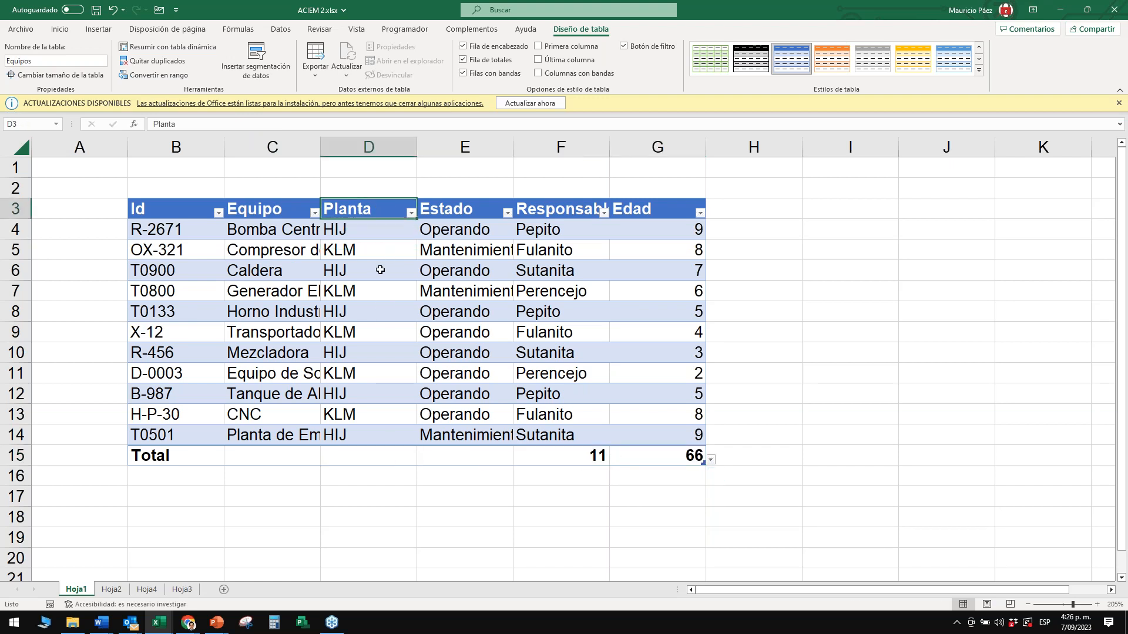
left_click(411, 213)
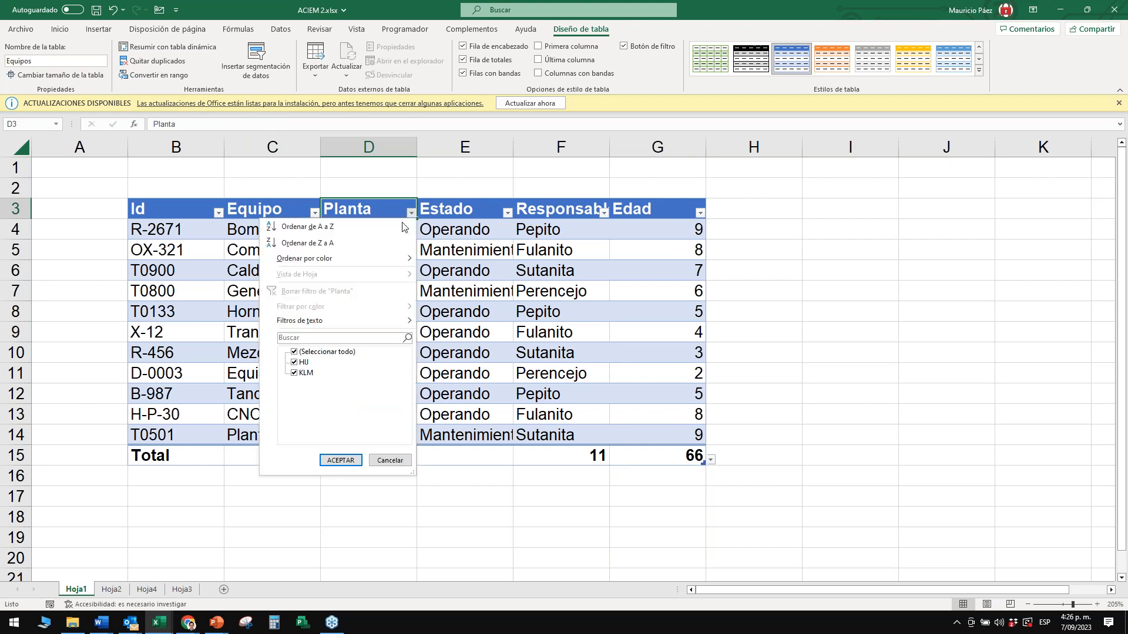
left_click(294, 362)
left_click(294, 364)
left_click(293, 363)
left_click(341, 461)
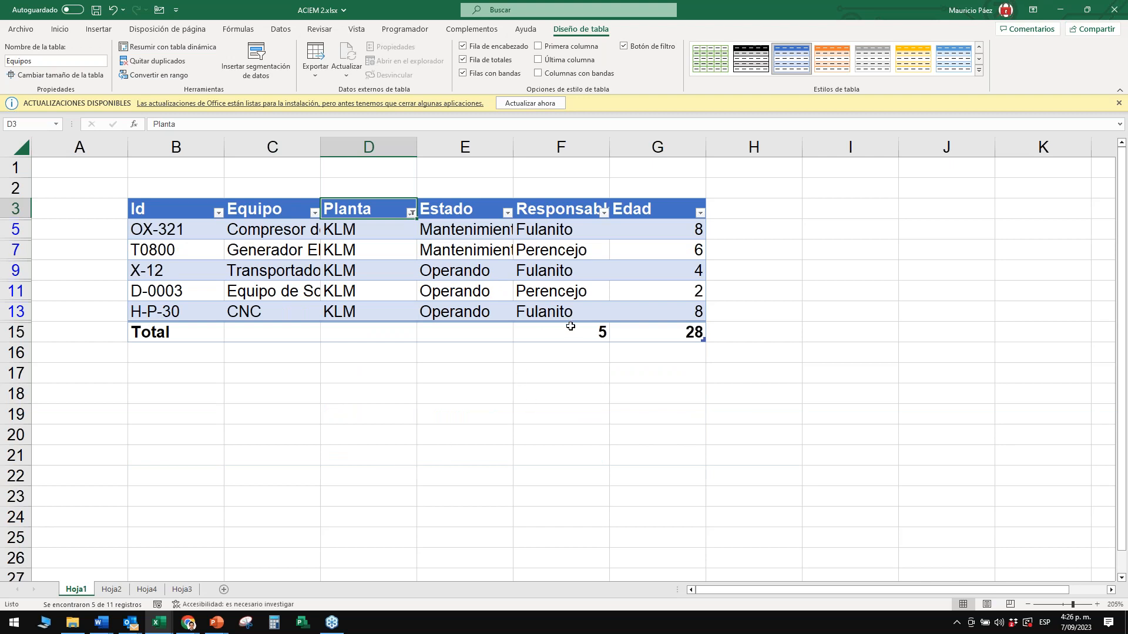
- Check the filtered totals and their formulas in F15 and G15, and clear the Planta filter
left_click(565, 336)
key("shift+Right")
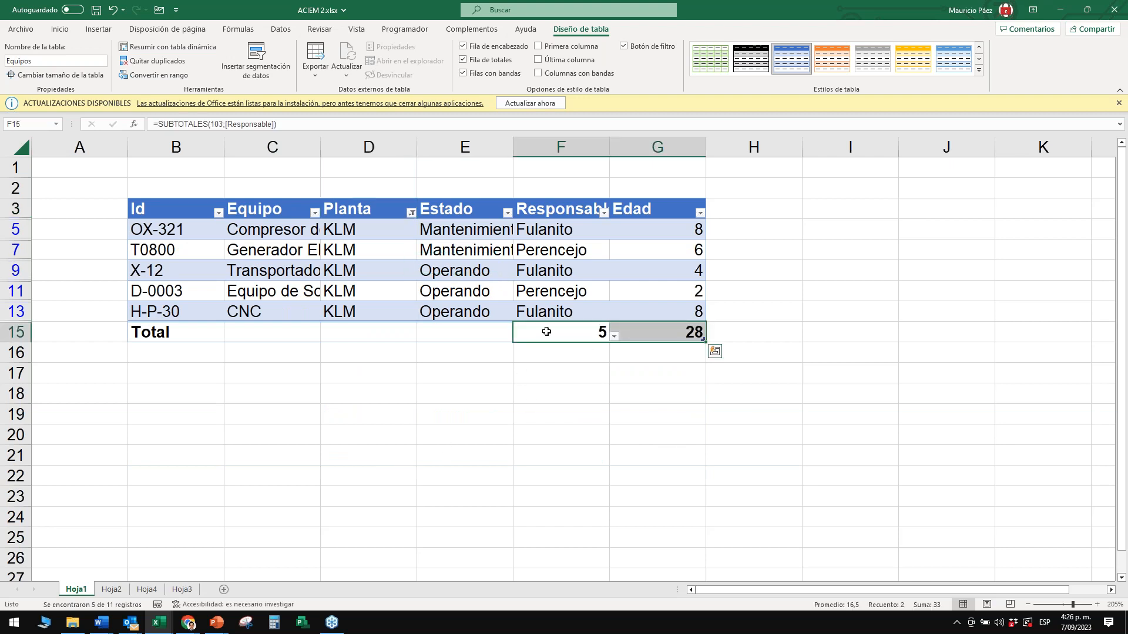
left_click(650, 329)
left_click(569, 329)
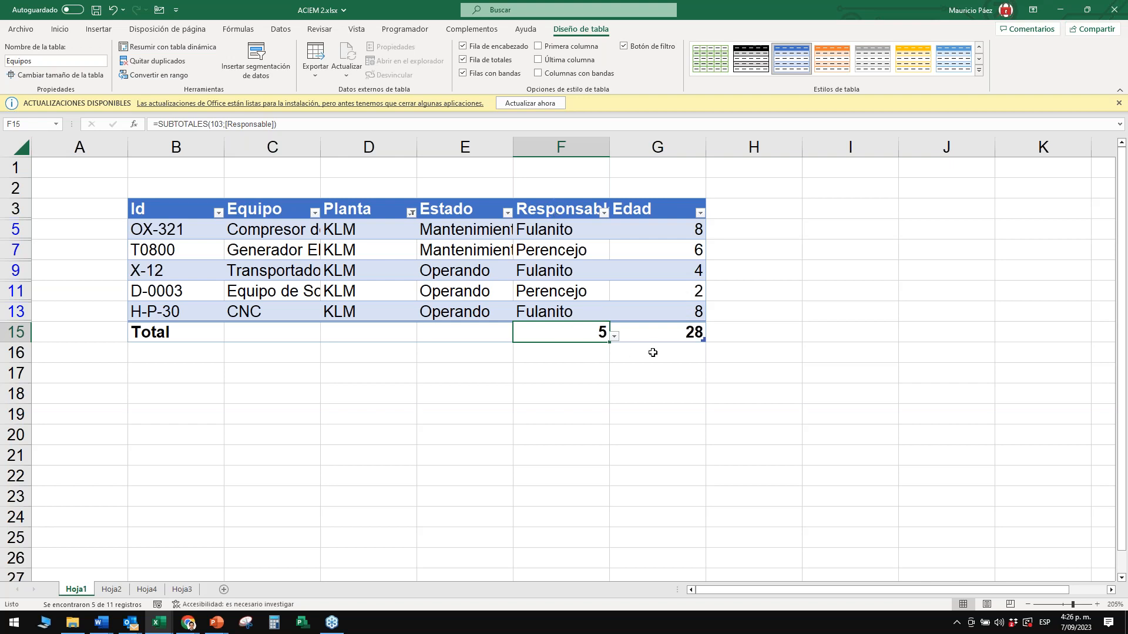
left_click(628, 332)
left_click(577, 333)
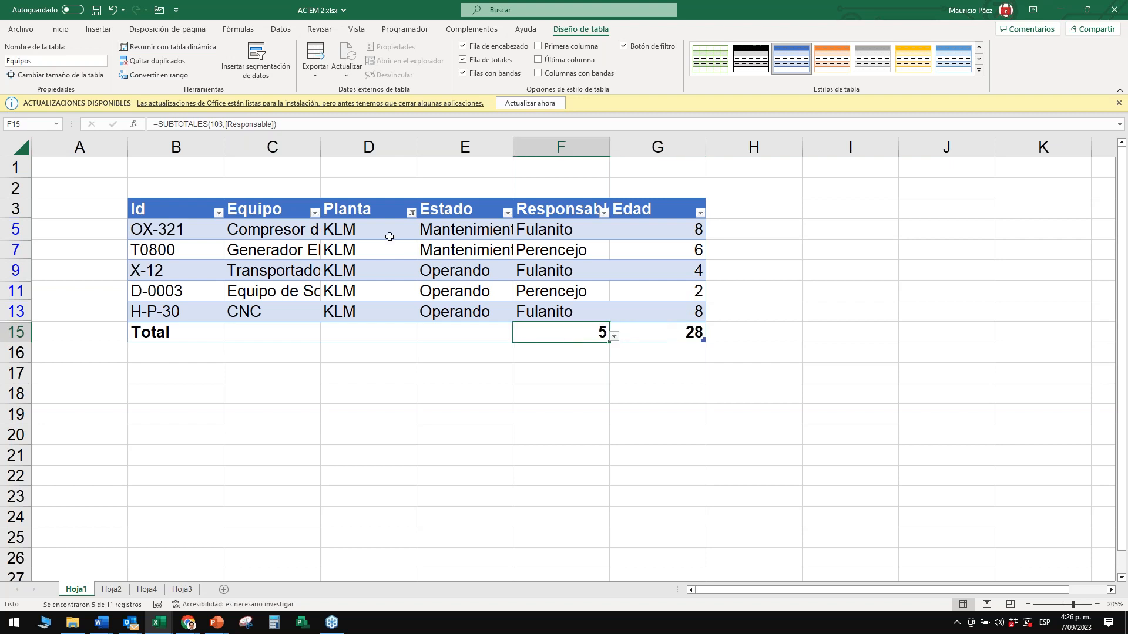
left_click(410, 213)
left_click(505, 490)
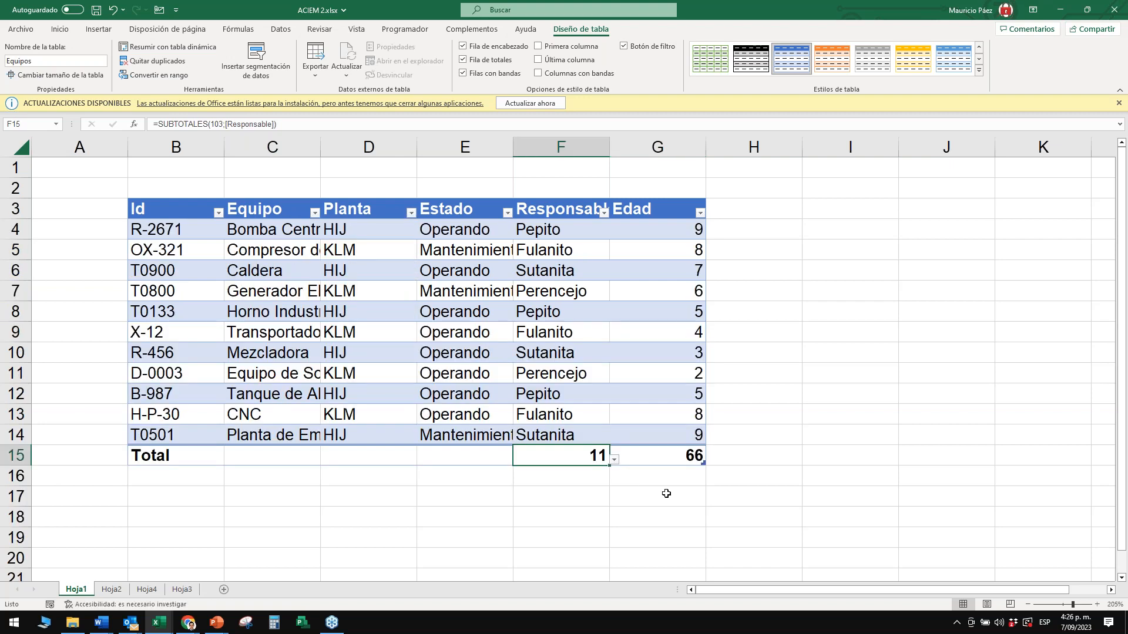
- Enter =SUMA(Equipos[Edad]) in G17 and filter Planta to KLM to compare it with the totals row
left_click(664, 492)
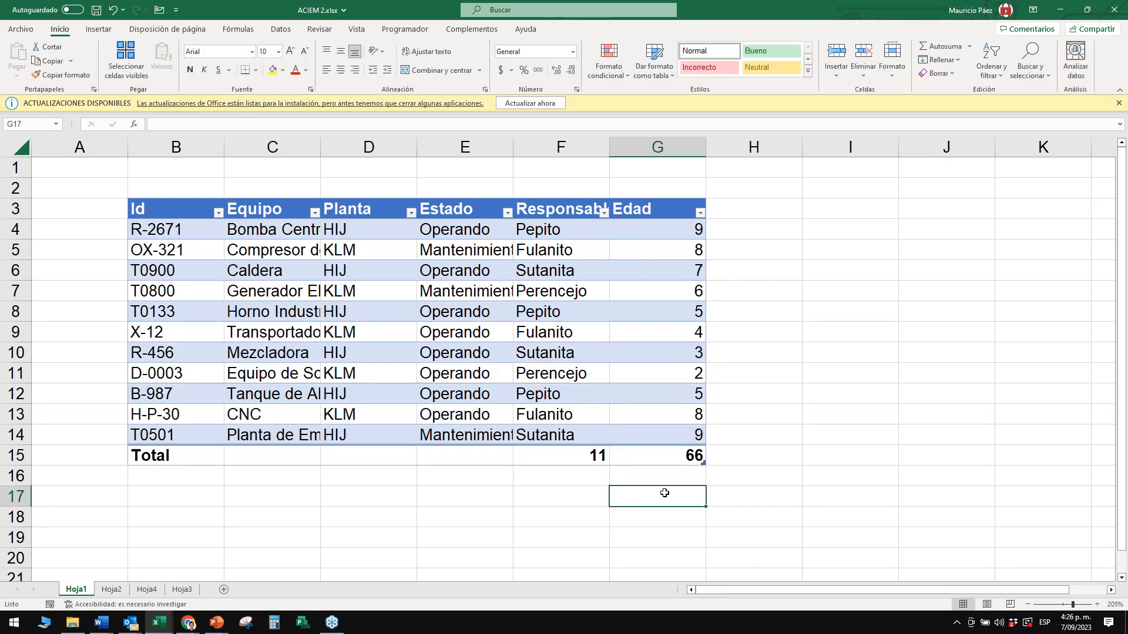
type("=suma")
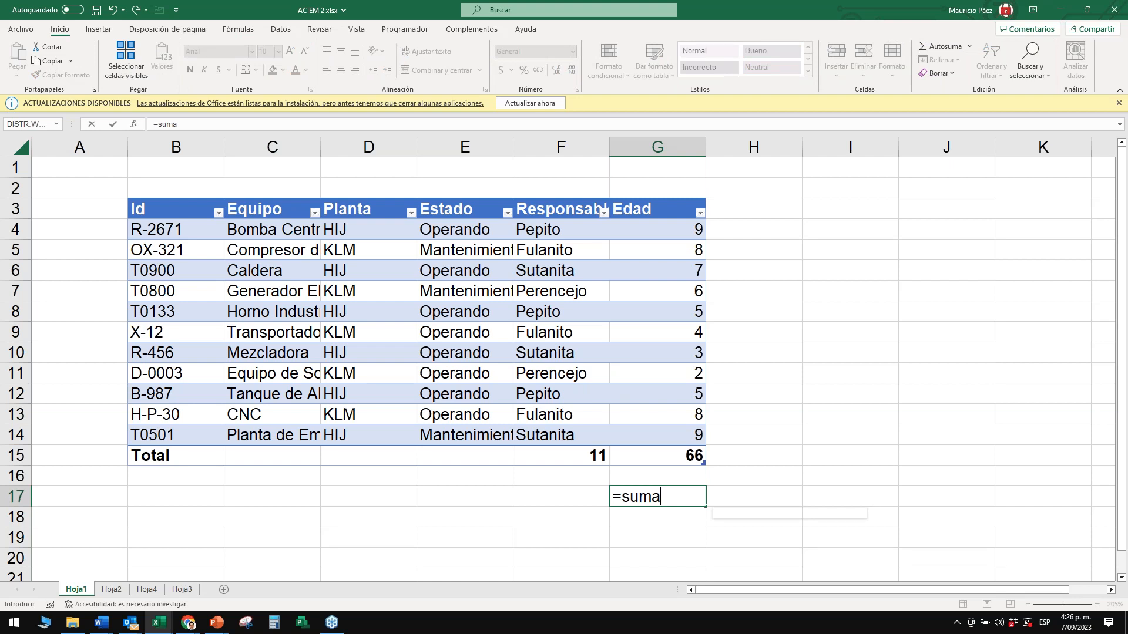
type("(")
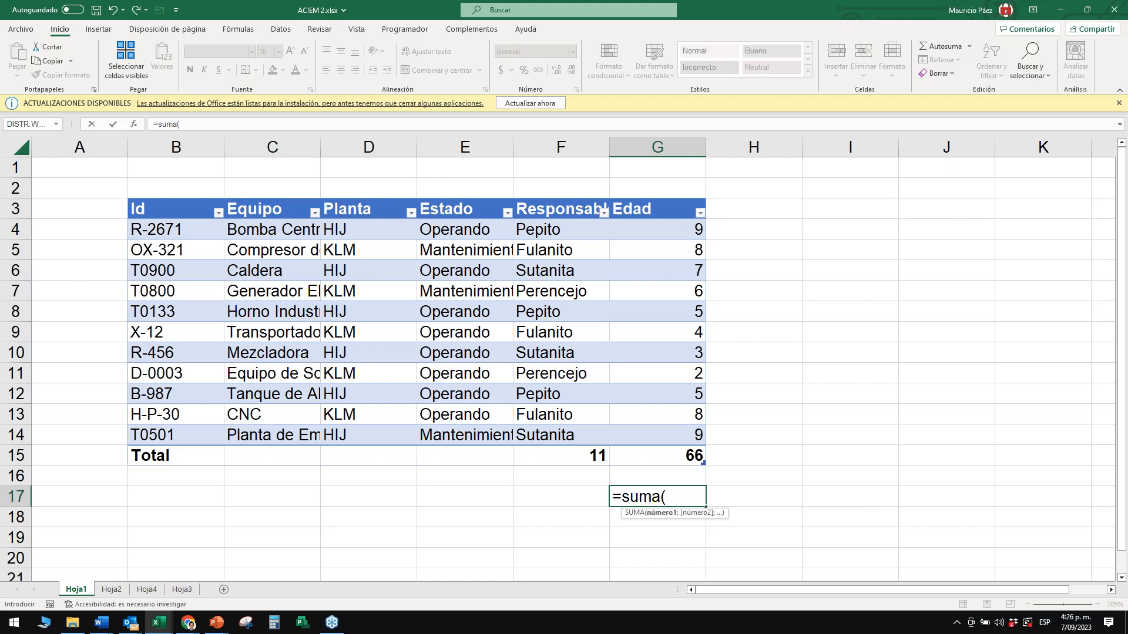
left_click(657, 200)
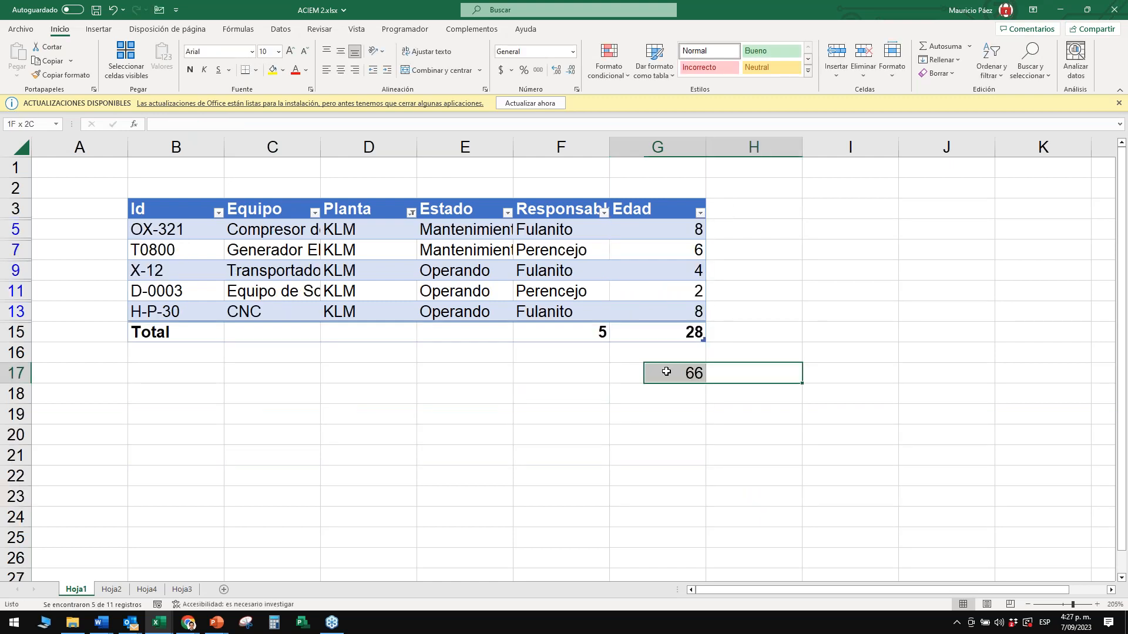
- Check the formula in G17 and replace it with a sum of the visible Edad cells G5, G7, G9, G11 and G13
key("F2")
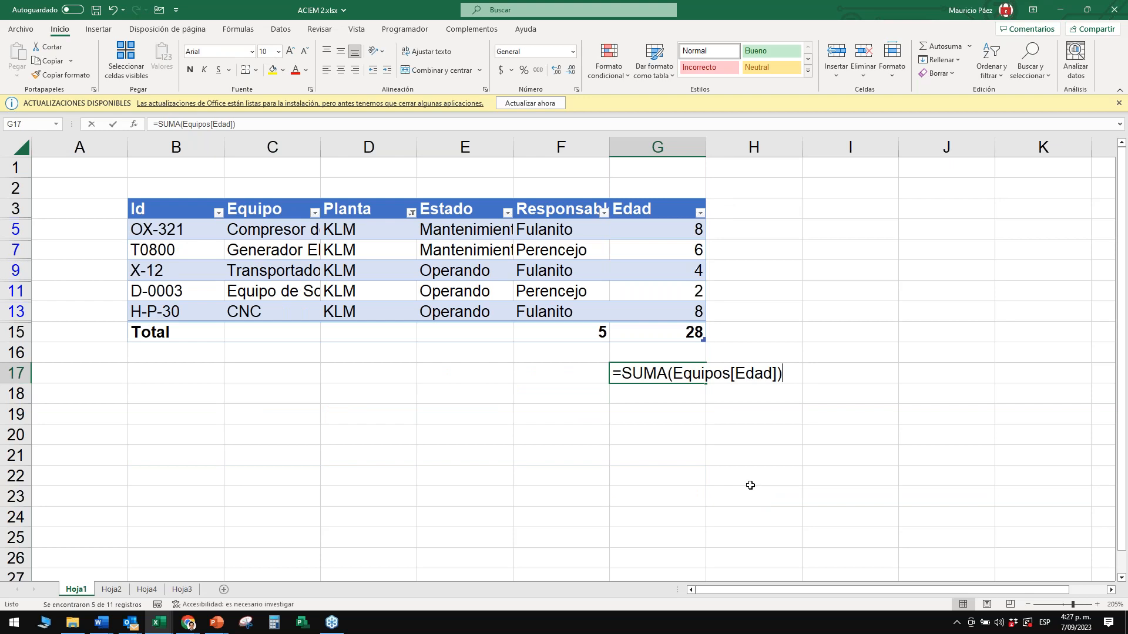
key("Escape")
type("=suma(")
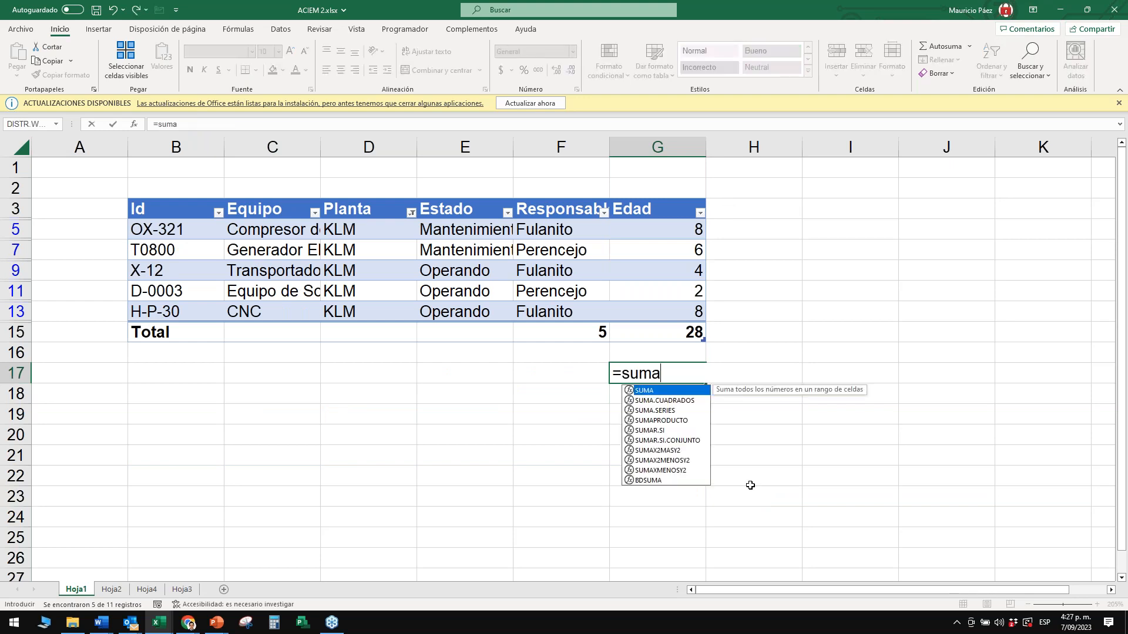
left_click(665, 228)
left_click(662, 251, "ctrl")
left_click(663, 270, "ctrl")
left_click(664, 292, "ctrl")
left_click(668, 312, "ctrl")
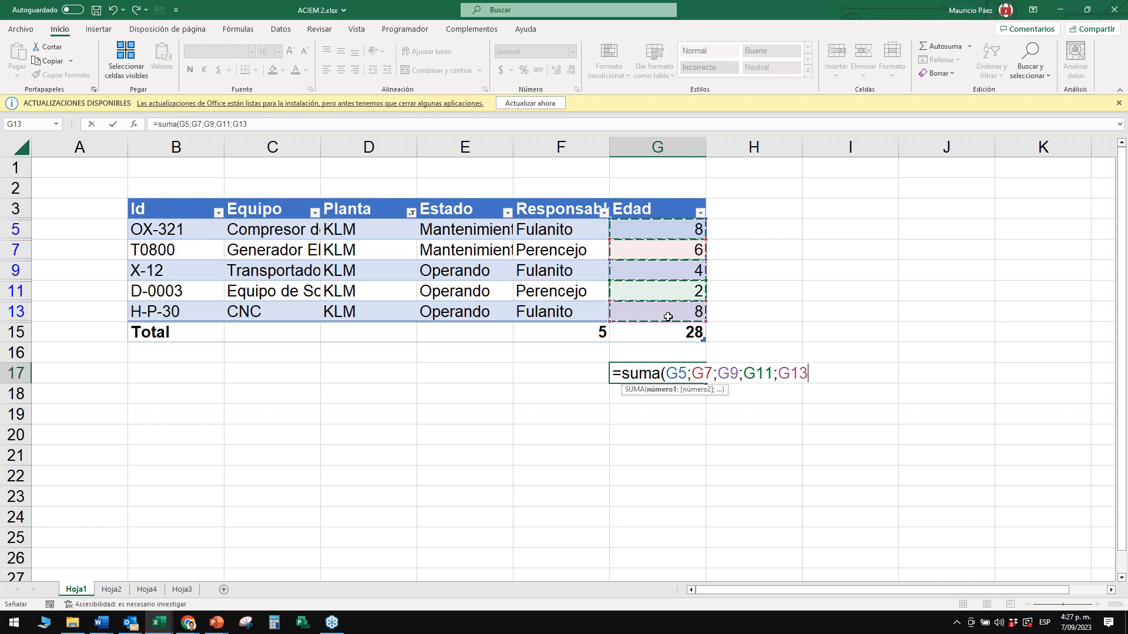
key("Return")
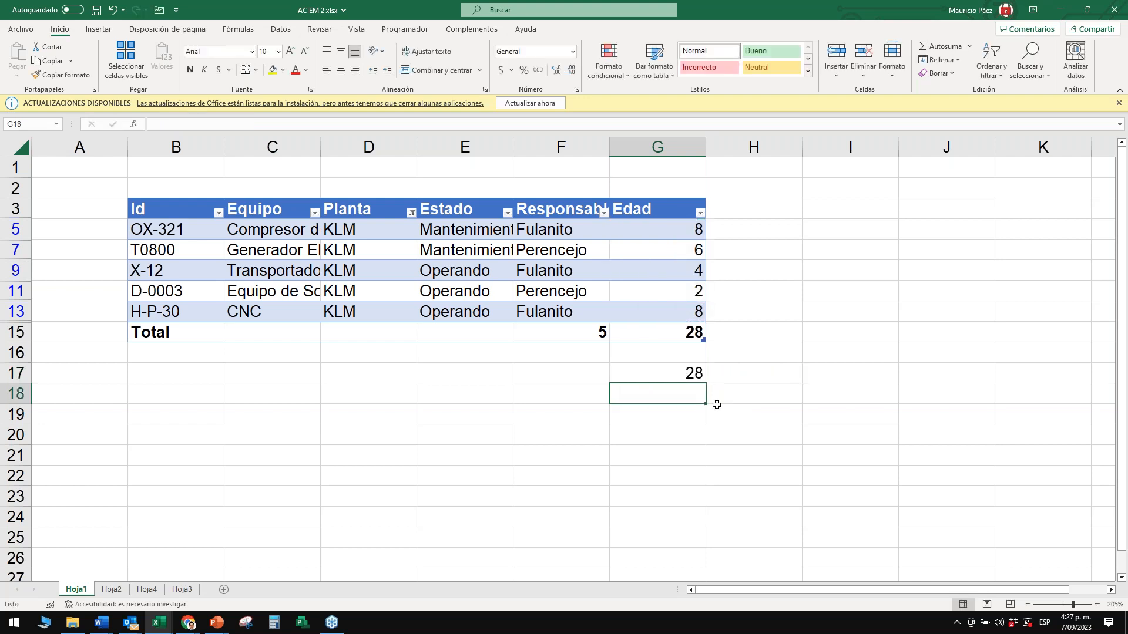
- Undo the individual-cell sum and the Planta filter, and clear the formula from G17
key("ctrl+z")
key("ctrl+z")
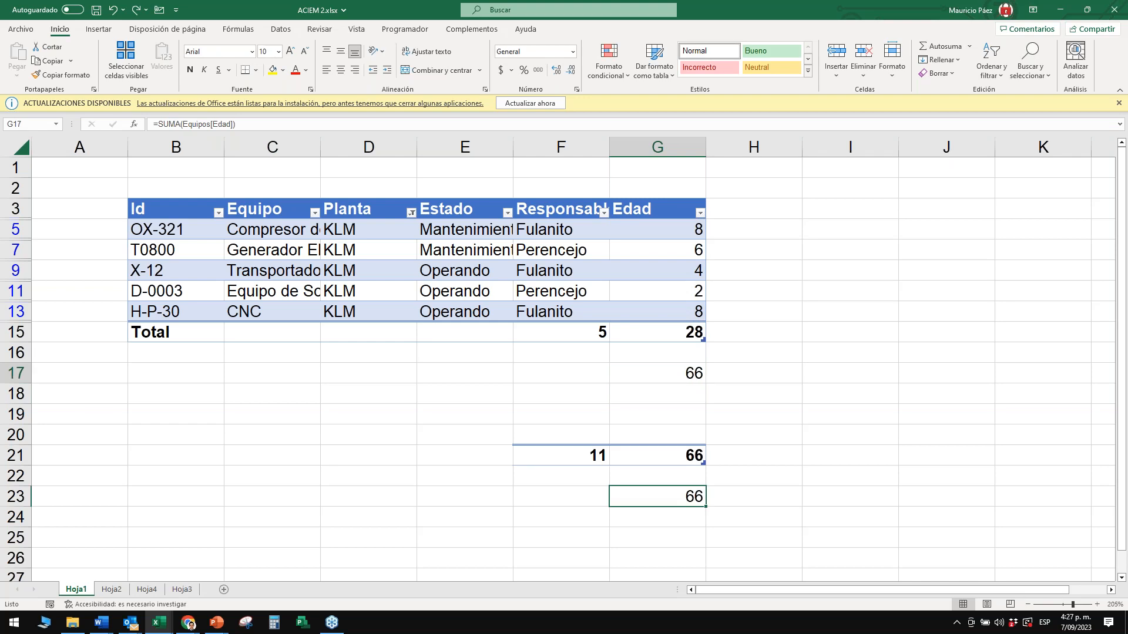
key("Delete")
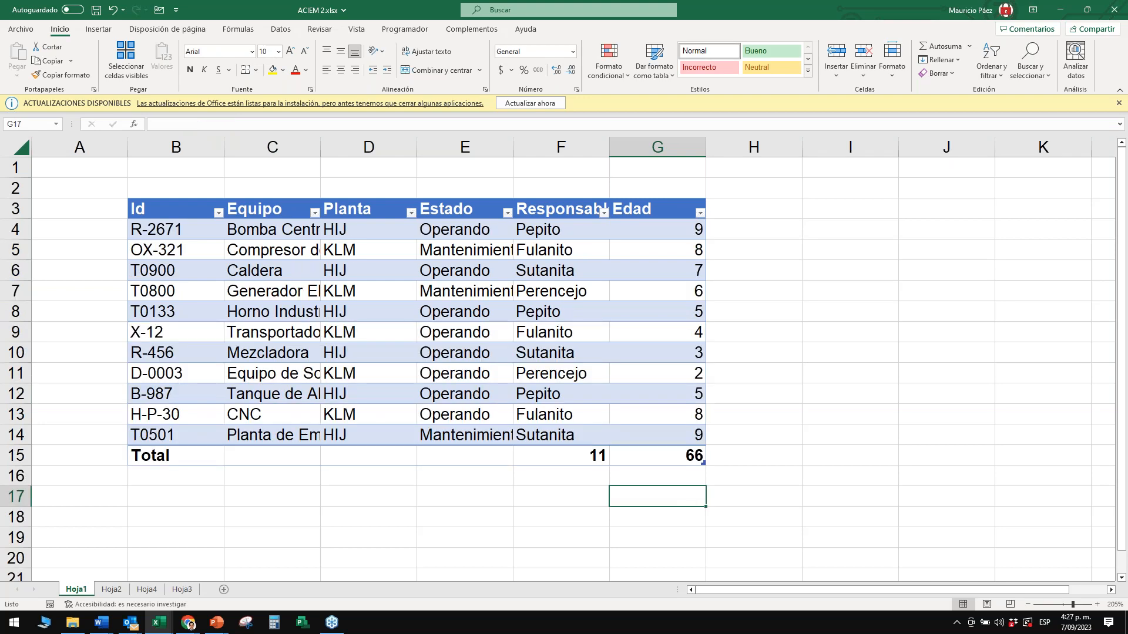
key("Up")
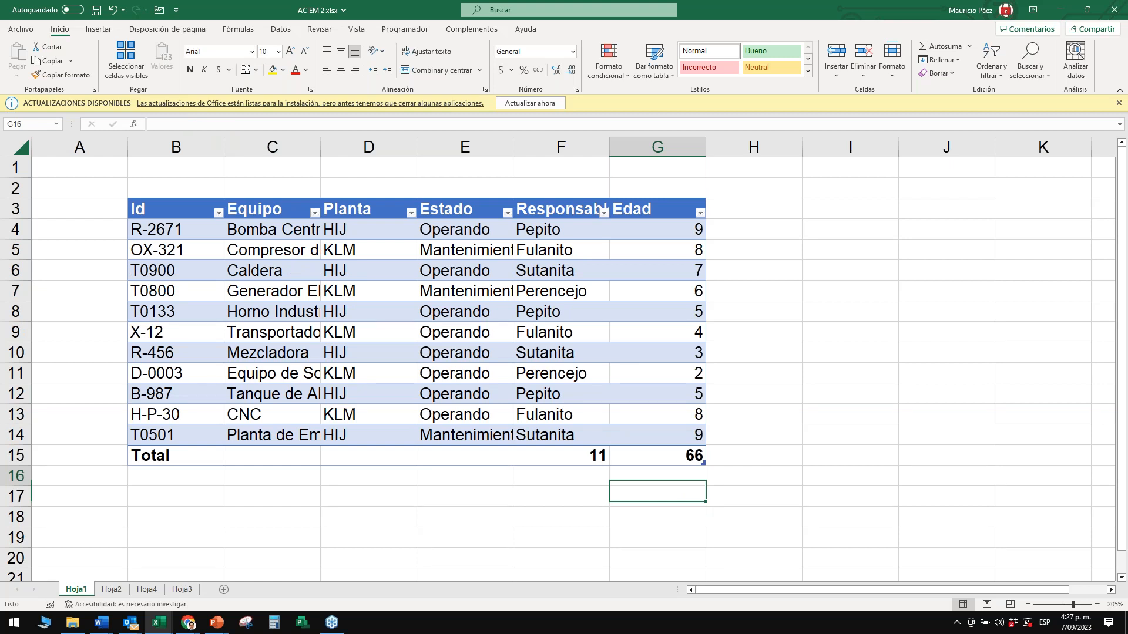
key("Down")
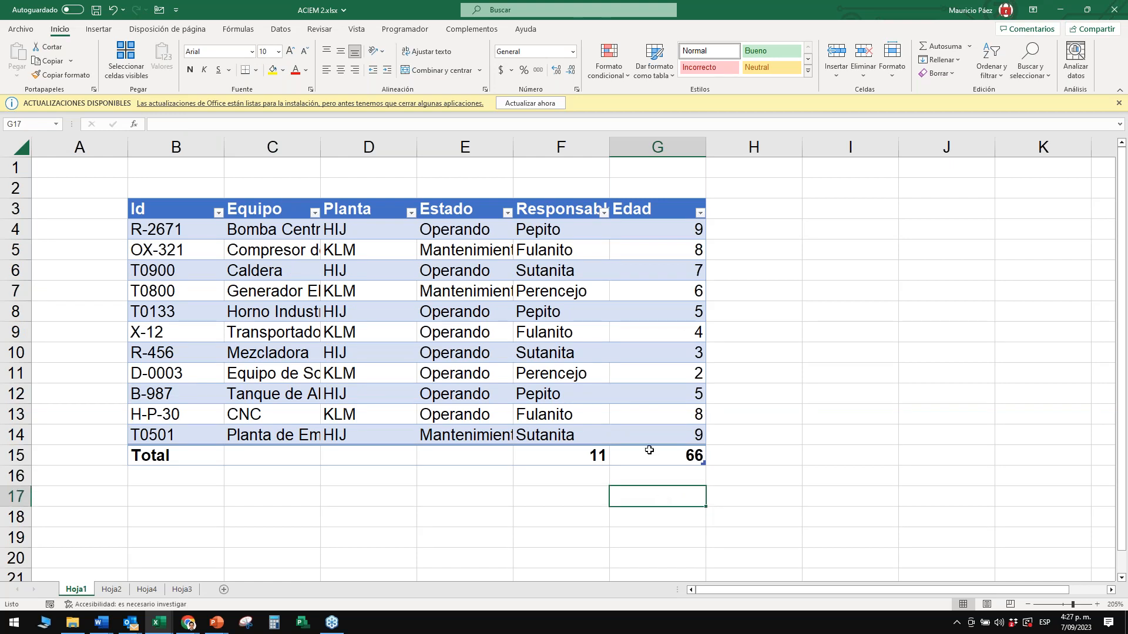
- Turn the Equipos table's totals row and header row off and back on
key("ctrl+Up")
key("ctrl+Up")
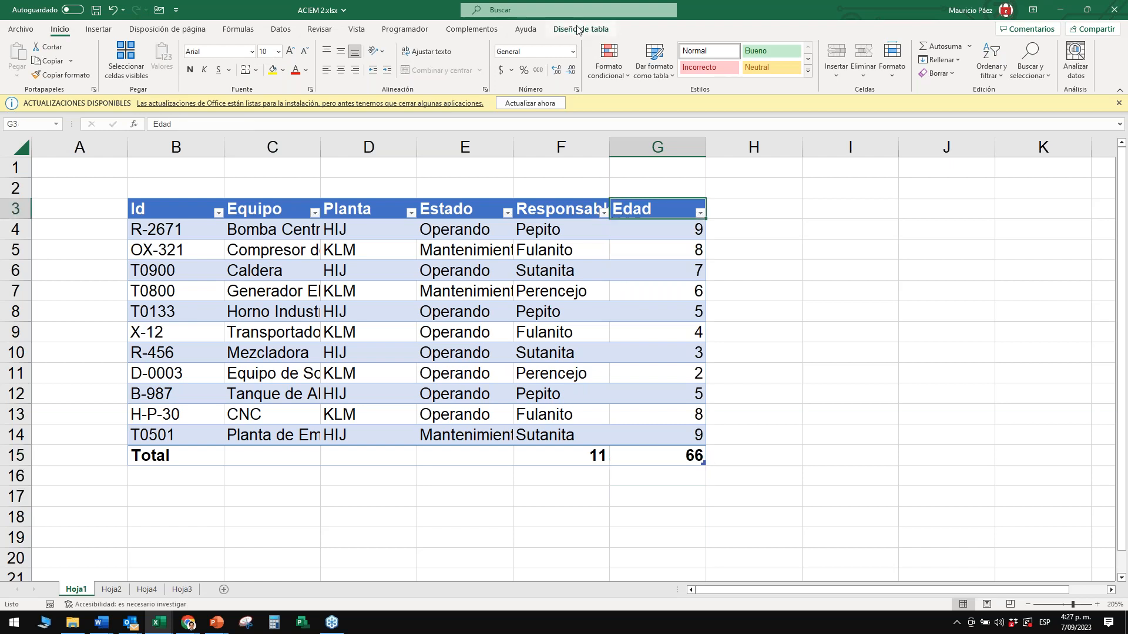
left_click(579, 30)
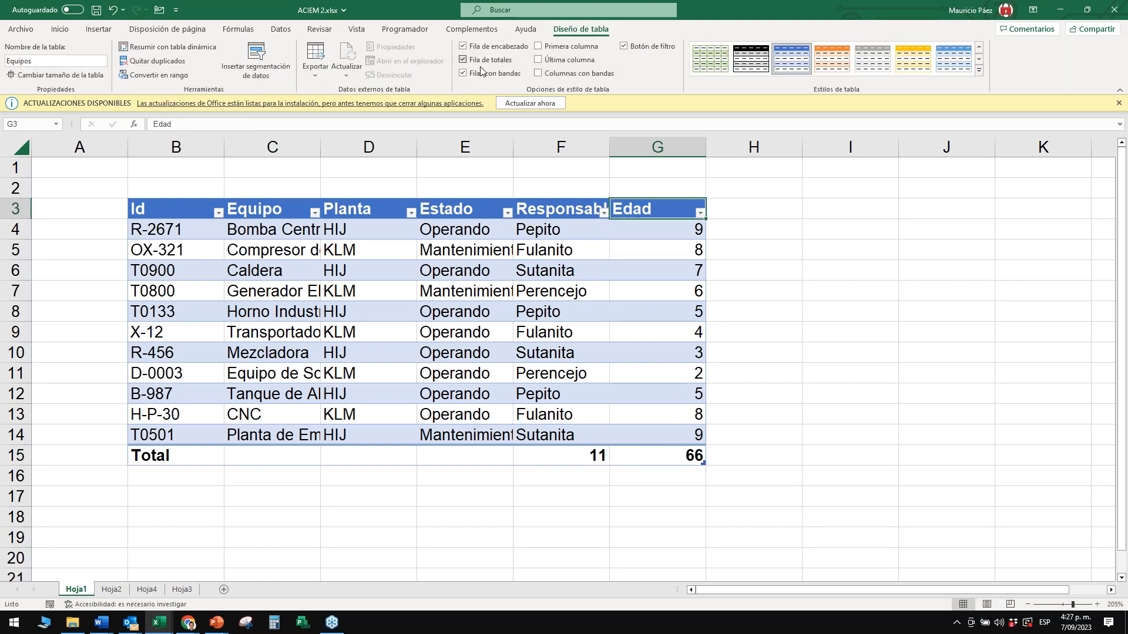
left_click(463, 61)
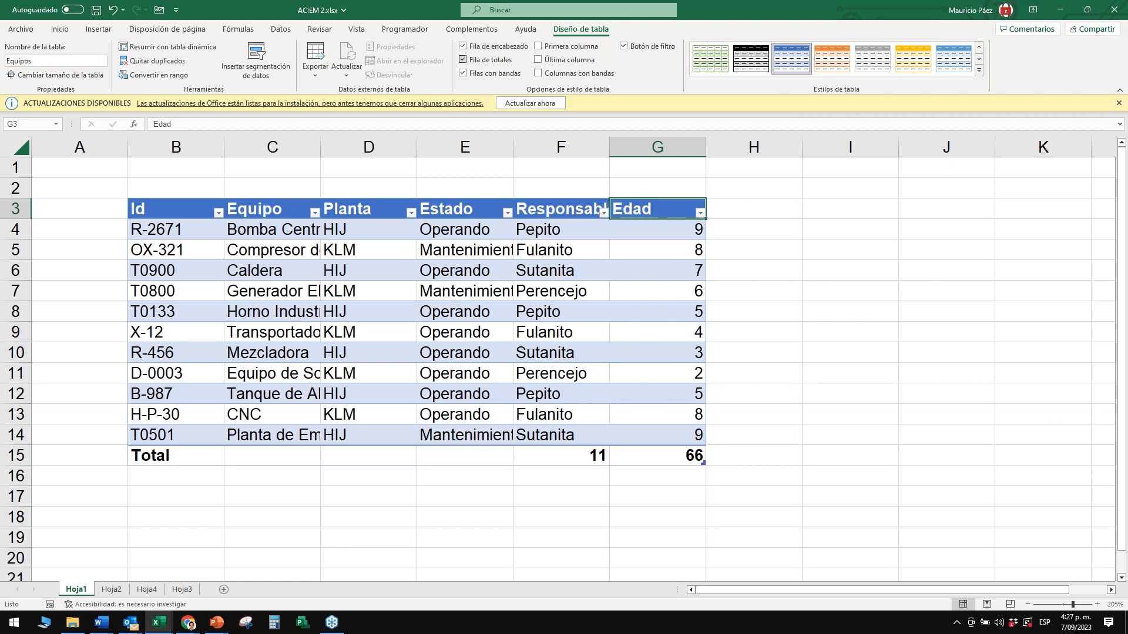
left_click(497, 64)
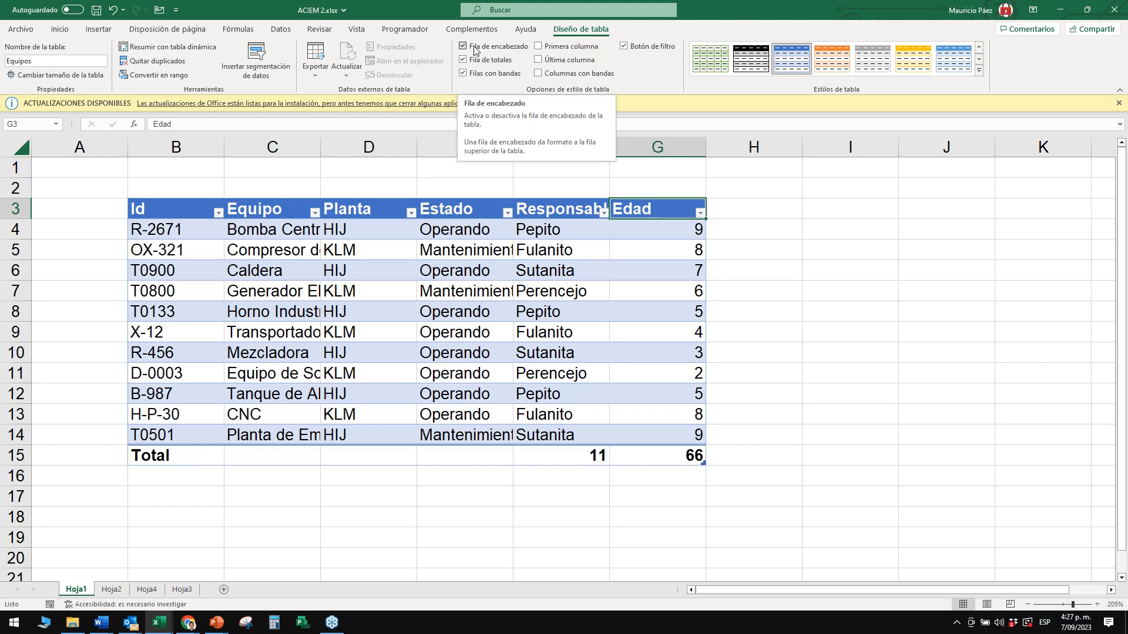
left_click(475, 50)
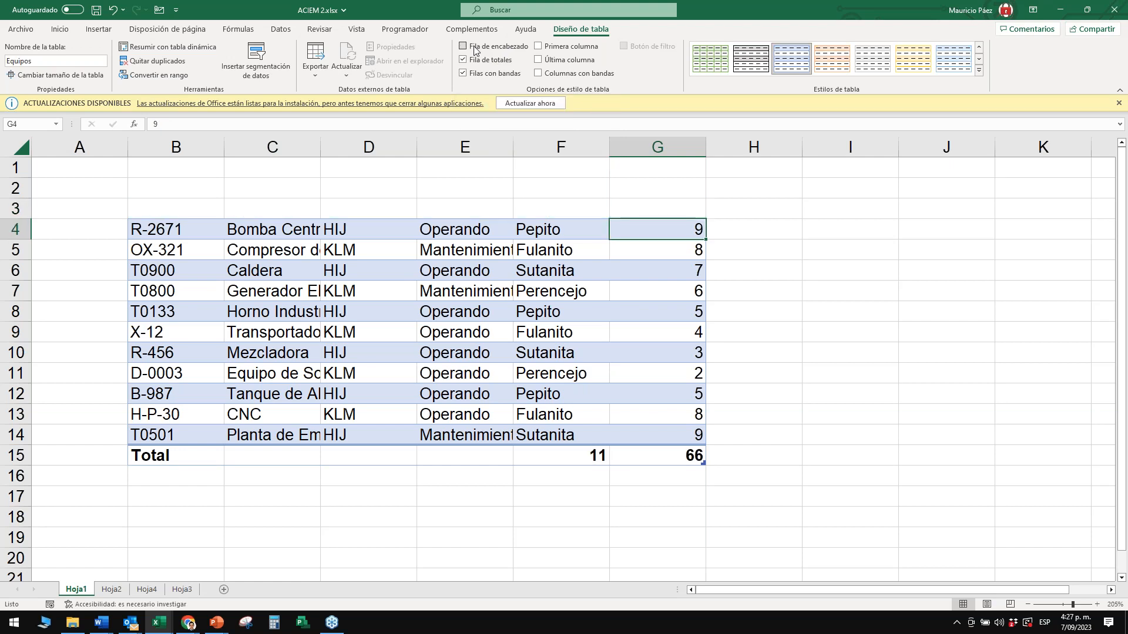
left_click(475, 50)
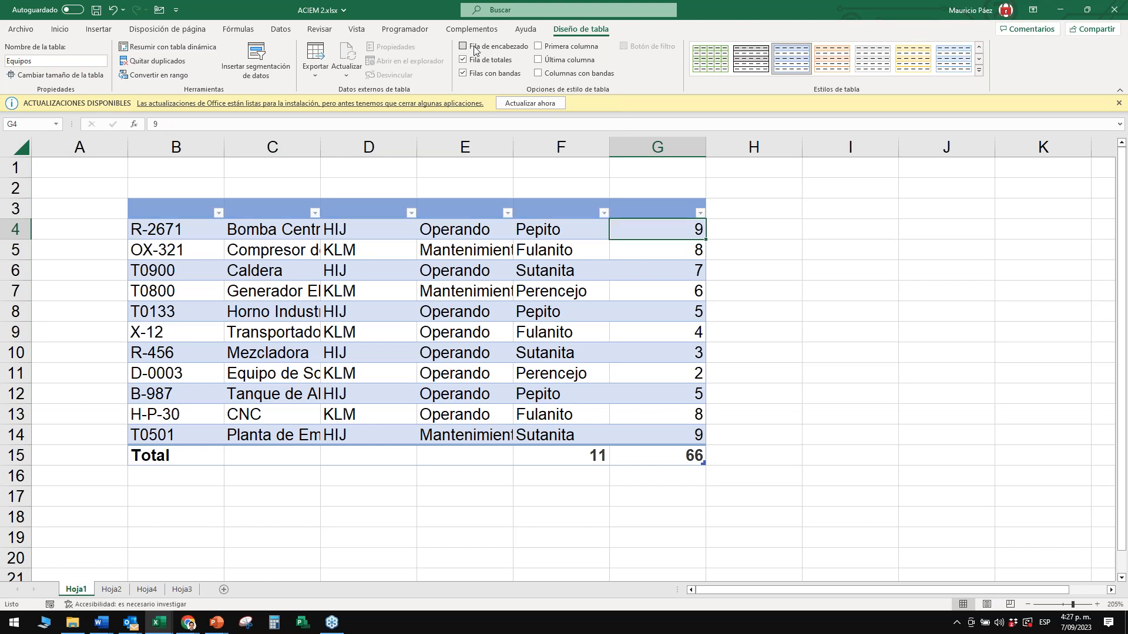
left_click(476, 51)
- Apply the black gridded Claro style to the Equipos table and hide its header row, checking the empty cell B3
left_click(978, 71)
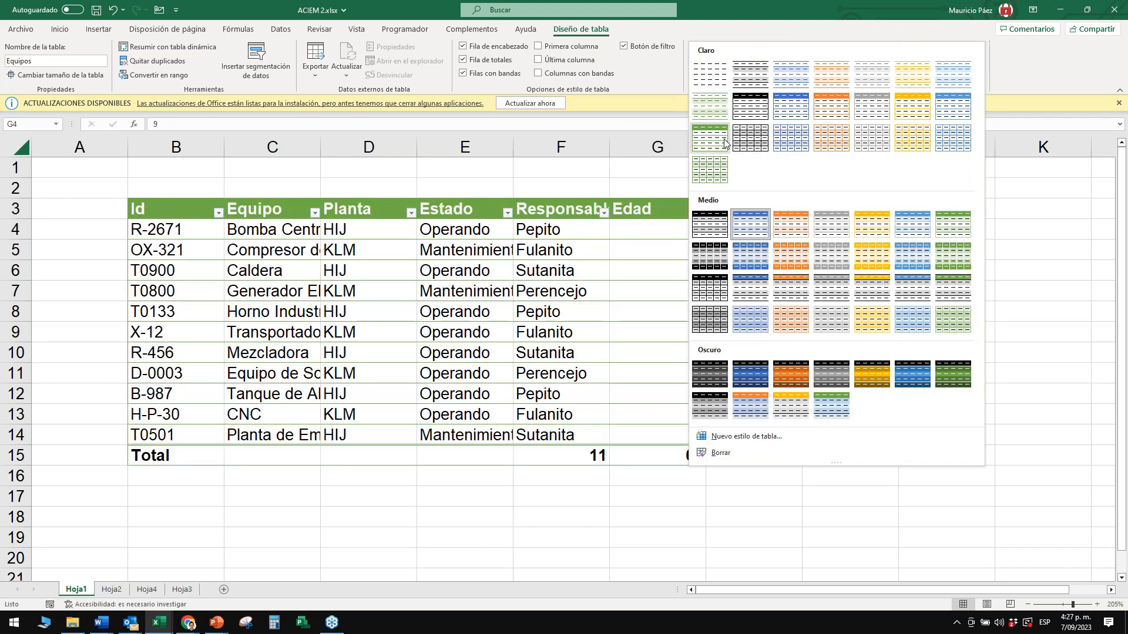
left_click(754, 141)
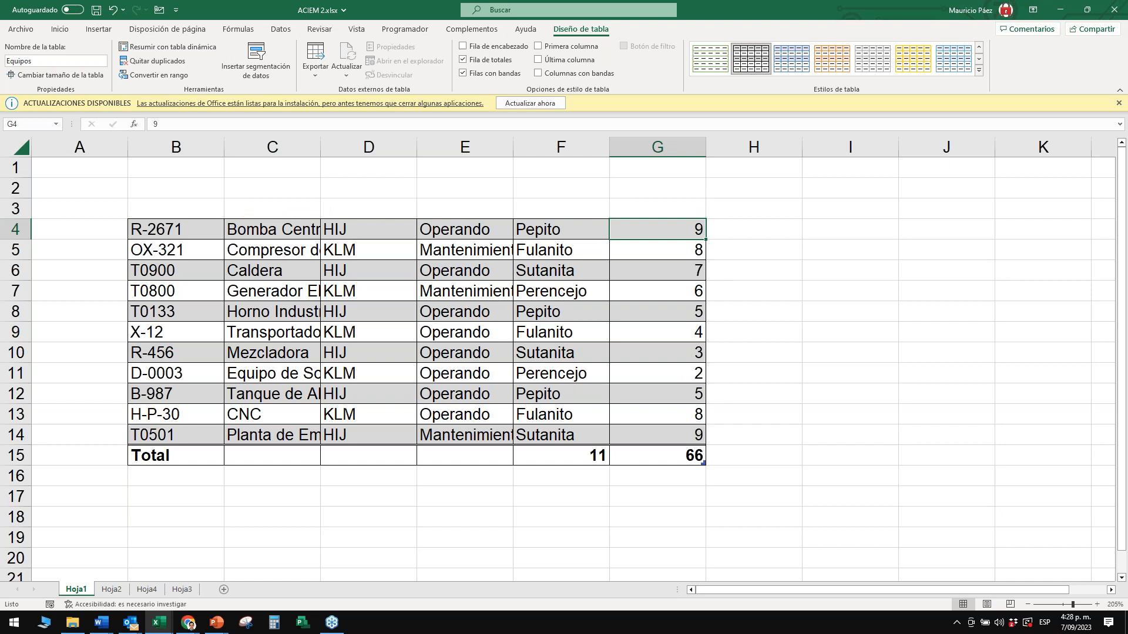
left_click(203, 208)
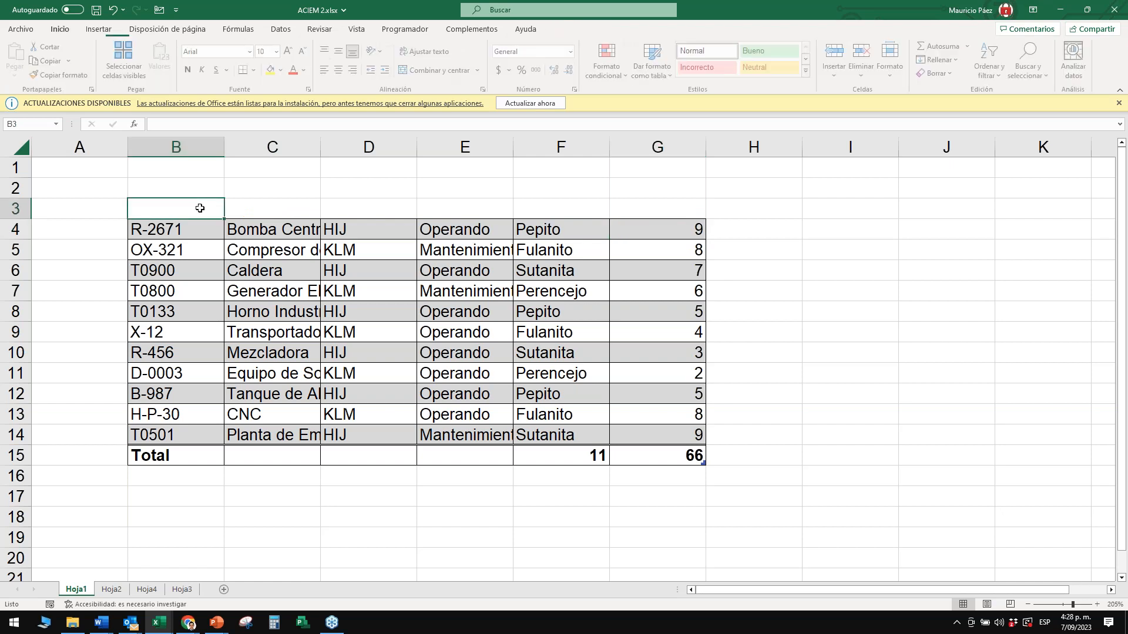
- Check the empty header-row cells in row 3 above the Equipos table's data
left_click(376, 209)
left_click(476, 211)
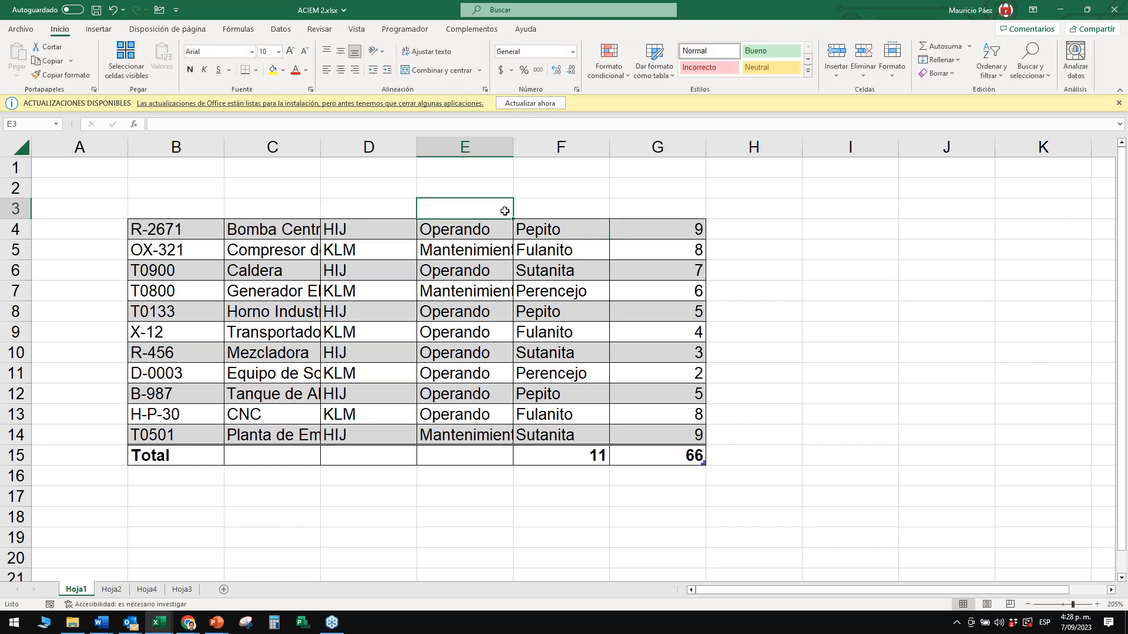
left_click(544, 212)
left_click(621, 211)
left_click(553, 210)
key("Left")
key("Left")
key("Left")
key("Left")
- Restore the Equipos table's header row, and switch its banded rows off and back on
left_click(400, 229)
left_click(580, 29)
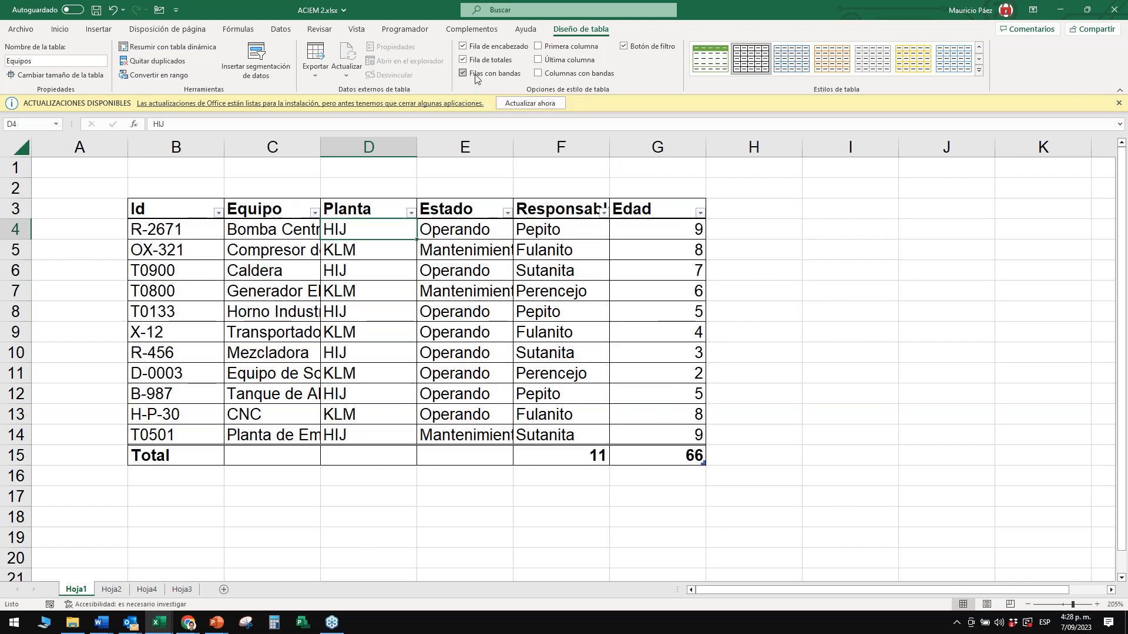
left_click(475, 74)
left_click(475, 74)
left_click(474, 74)
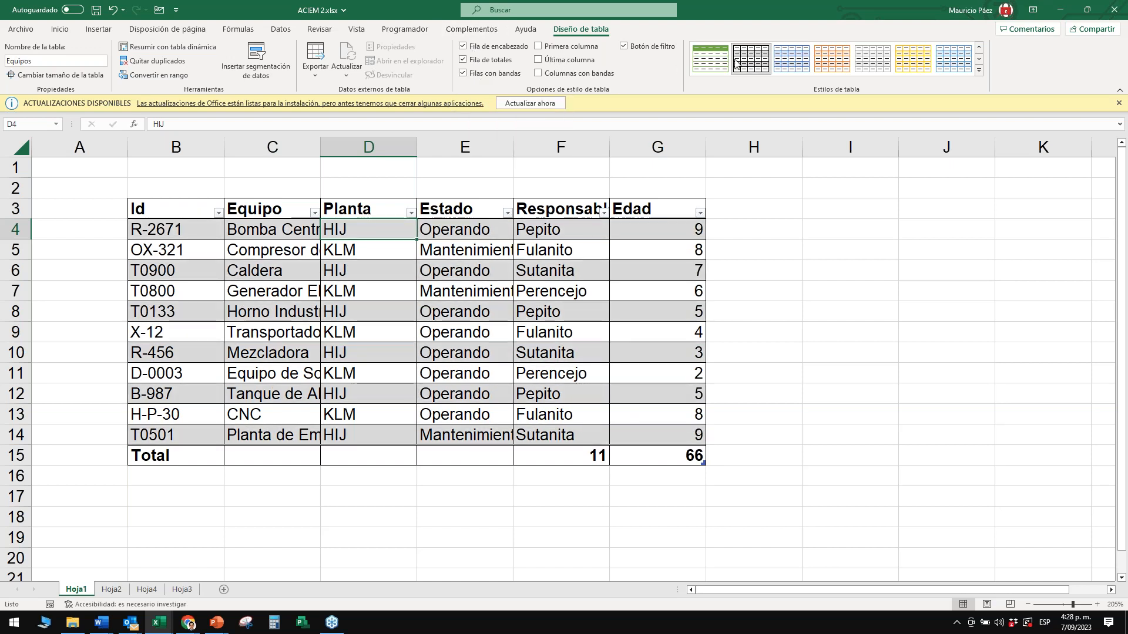
- Apply the blue style from the first row of the Medio group to the Equipos table
scroll(839, 68, "up", 4)
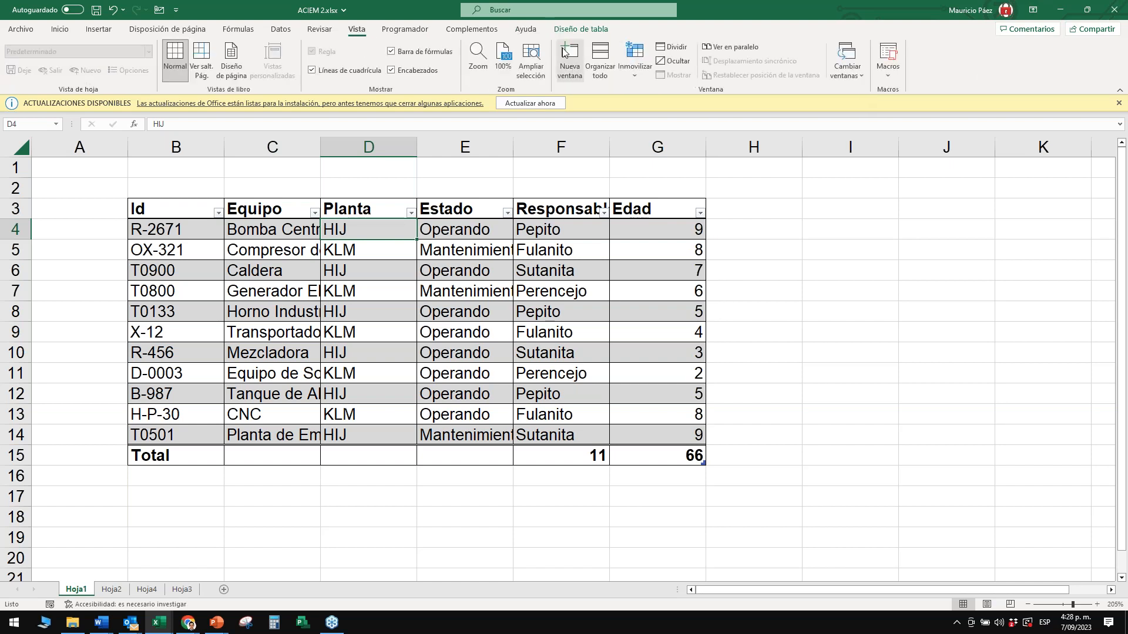
left_click(579, 33)
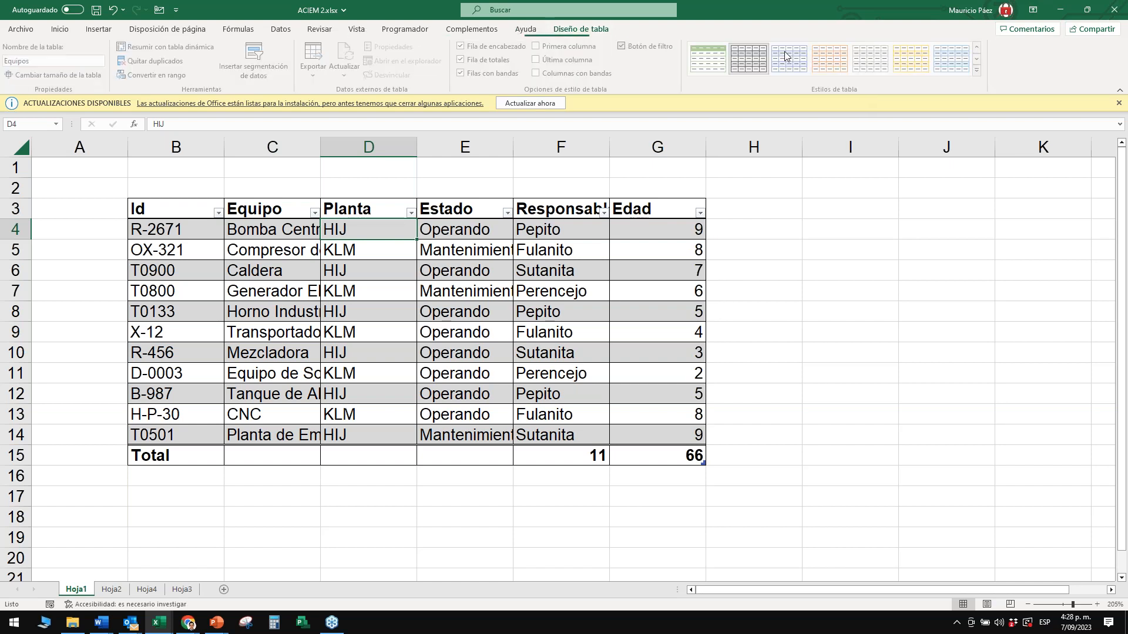
left_click(978, 71)
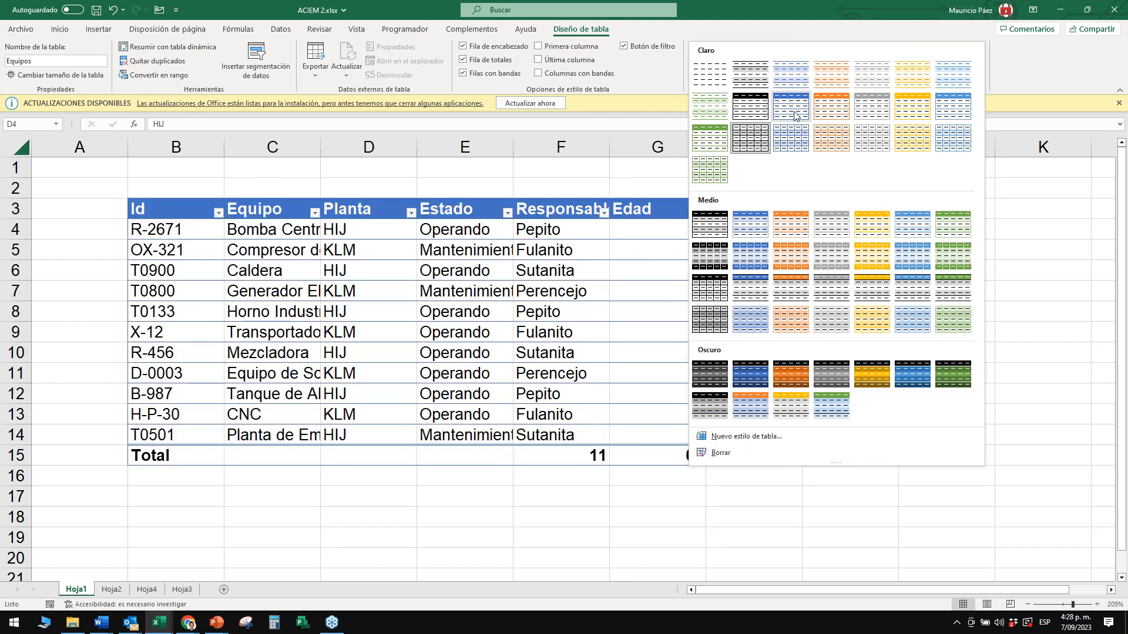
left_click(744, 226)
left_click(561, 229)
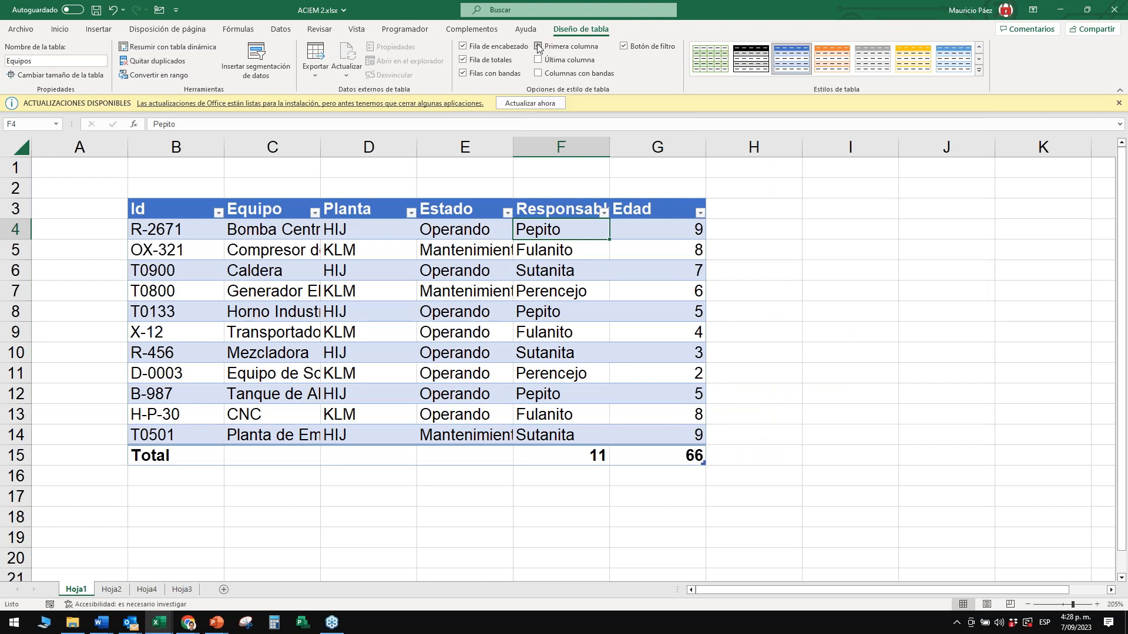
- Turn on first column emphasis, examine the Id column and style previews, and turn the emphasis off again
left_click(538, 47)
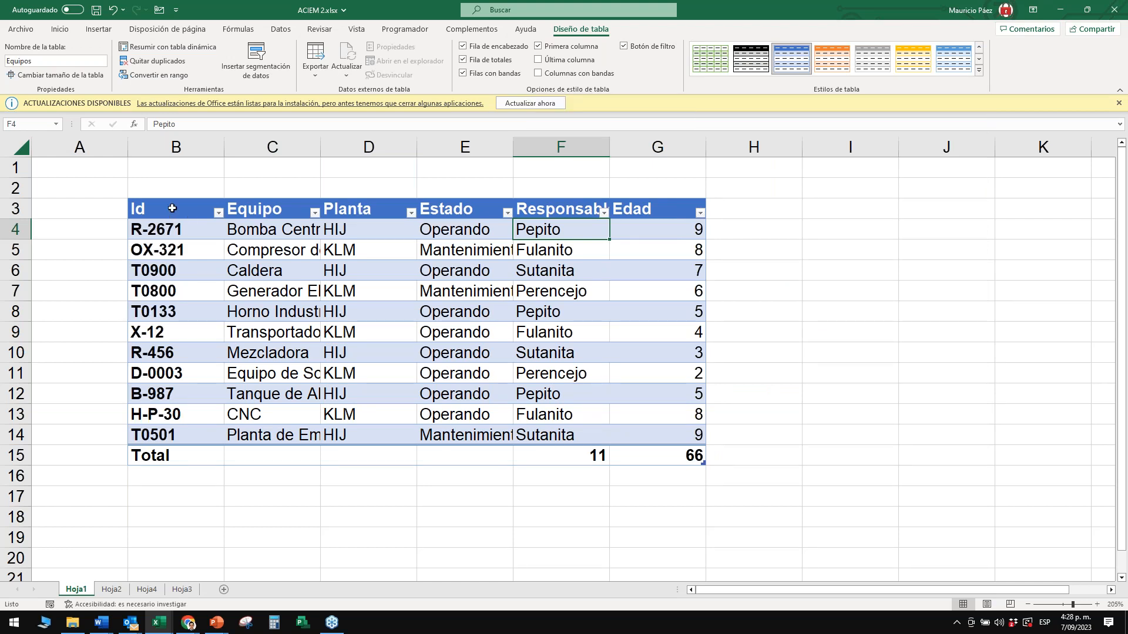
left_click(173, 208)
left_click_drag(173, 261, 167, 455)
left_click(979, 70)
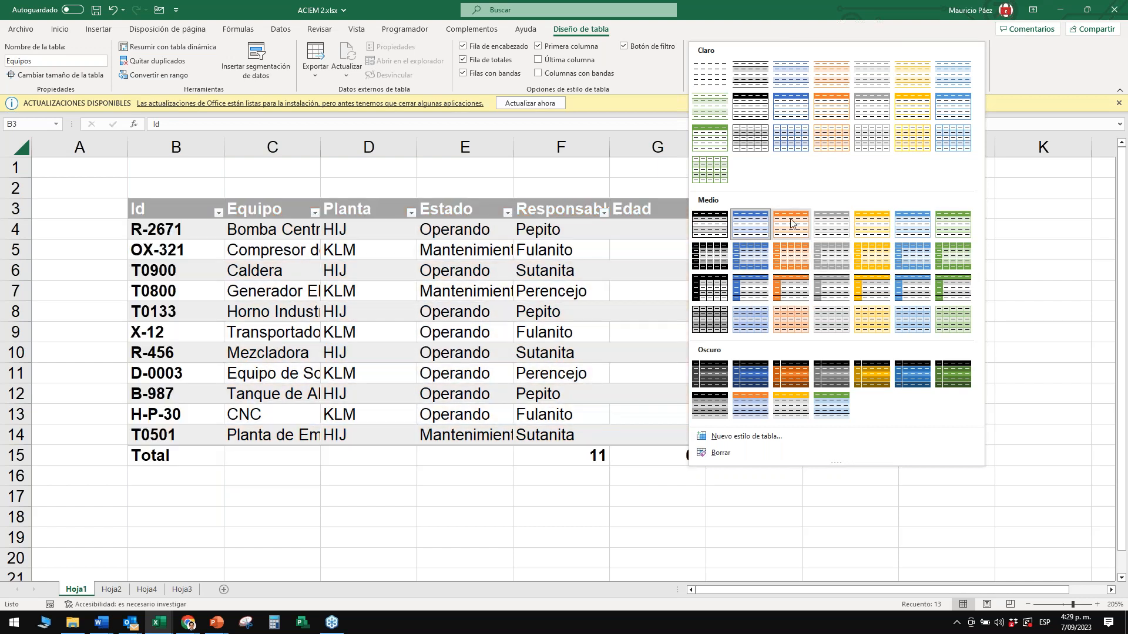
left_click(539, 47)
- Emphasize the last column and apply the blue style from the fourth row of the Medio group to the Equipos table
left_click(538, 60)
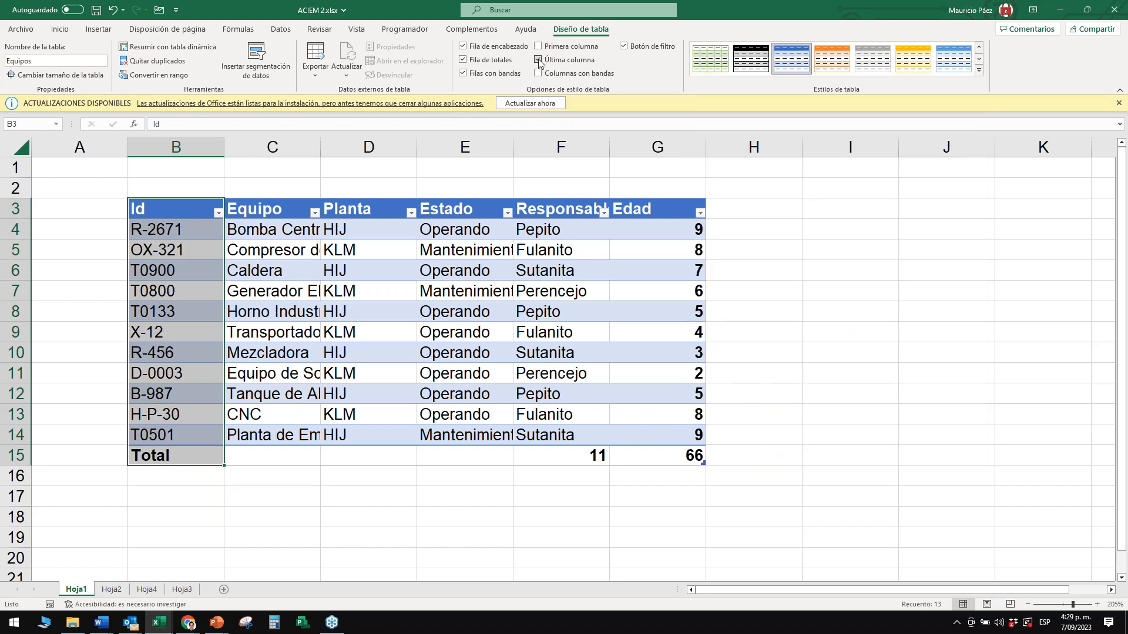
left_click(979, 70)
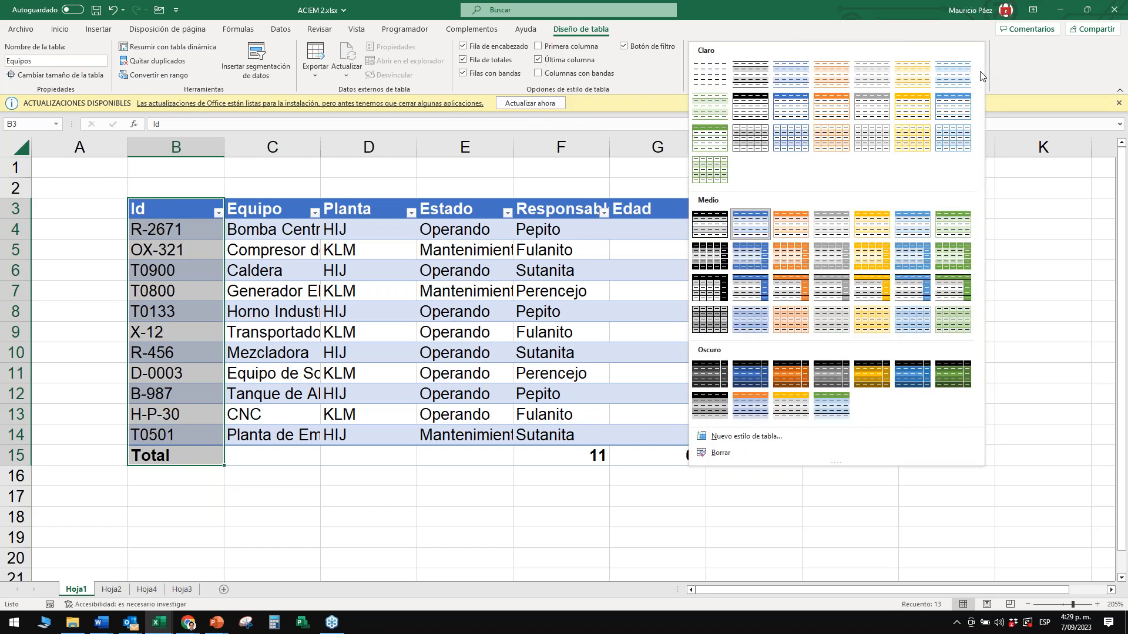
left_click(756, 321)
left_click(670, 326)
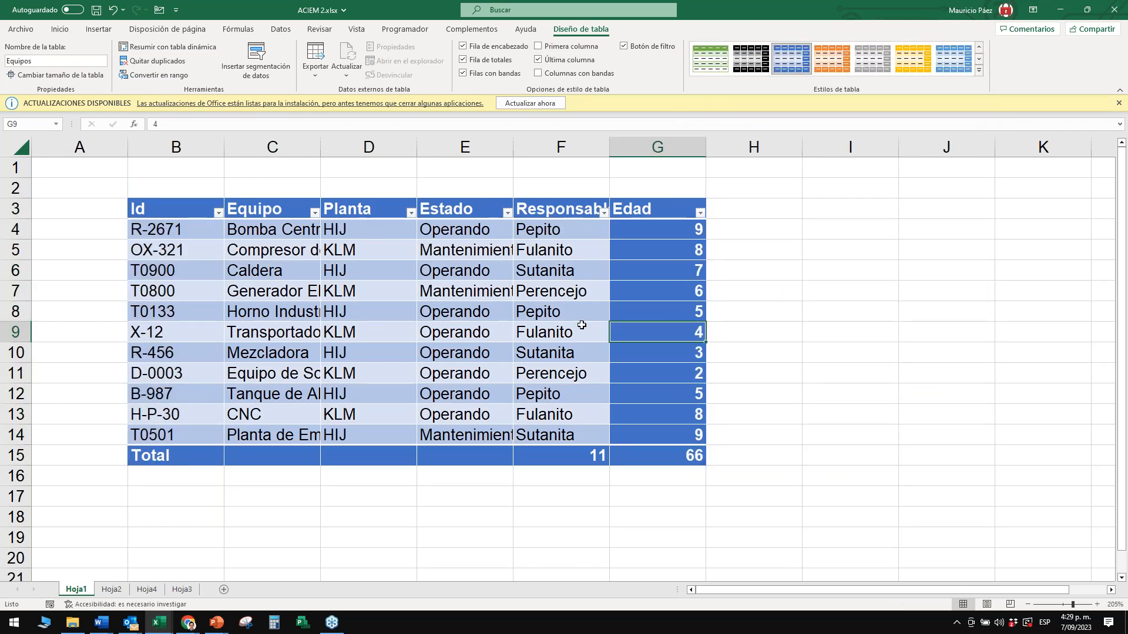
left_click(582, 332)
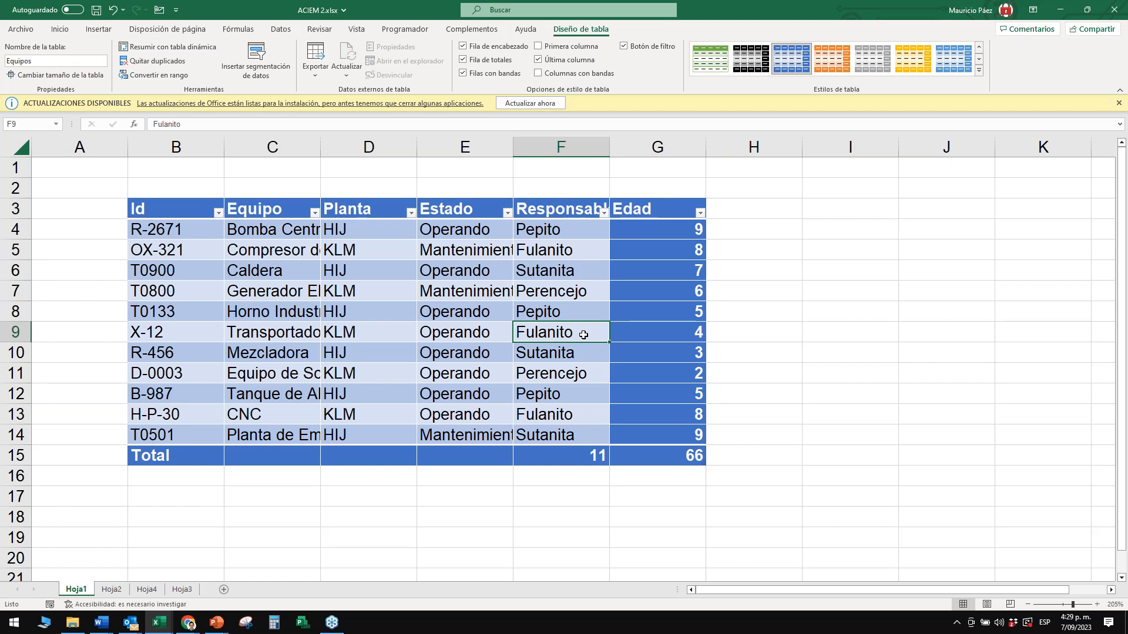
- Turn the Equipos table's filter buttons off and back on
left_click(639, 218)
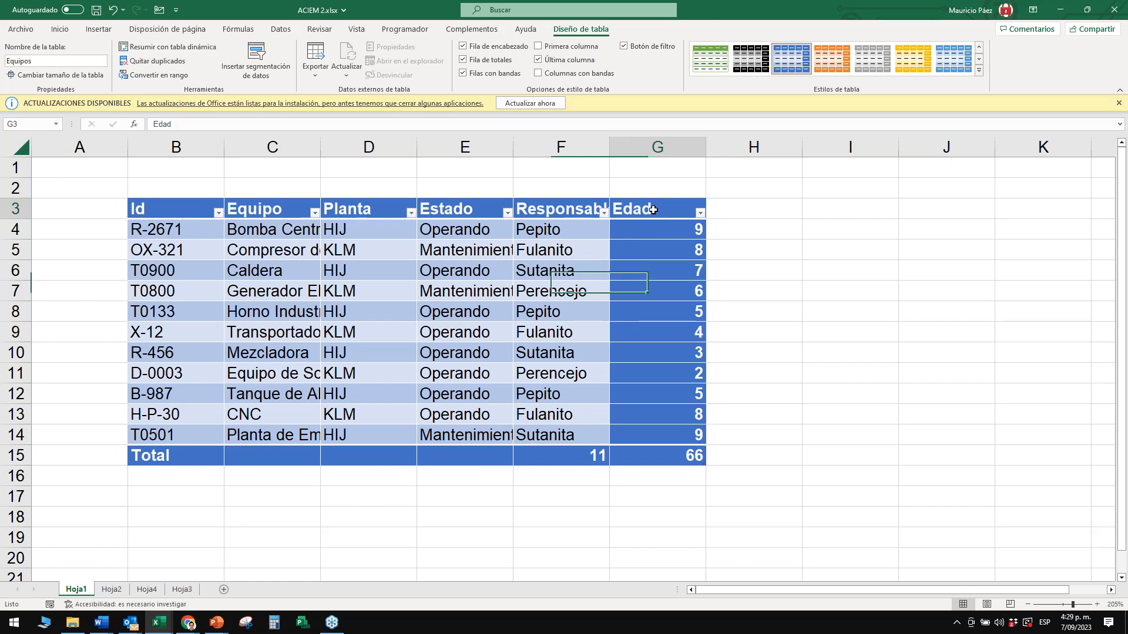
left_click(625, 47)
left_click(625, 47)
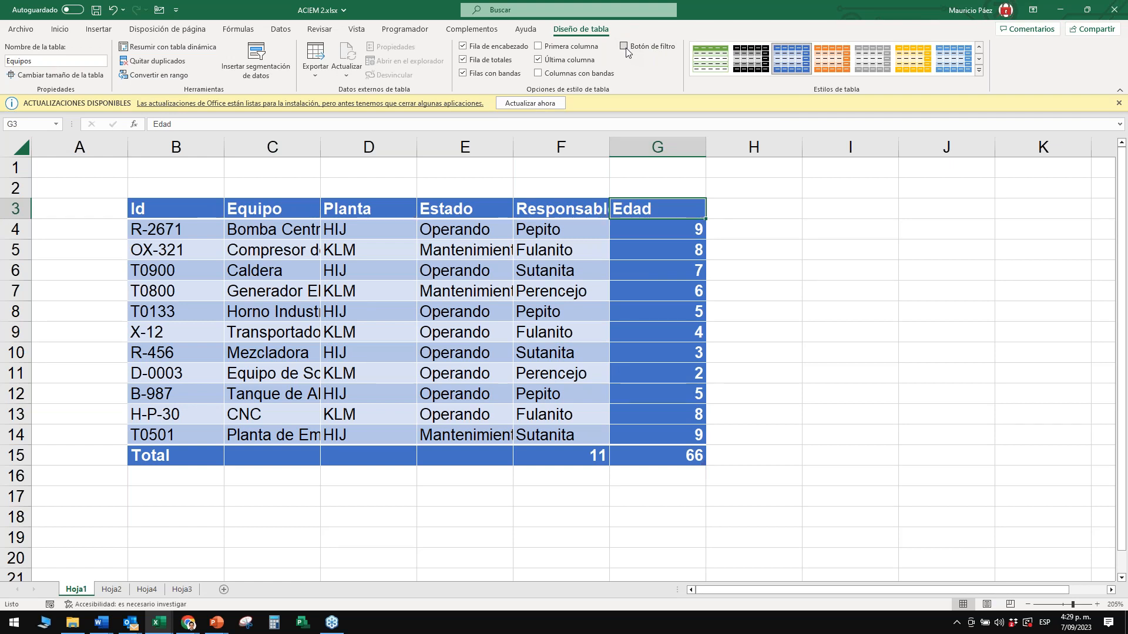
left_click(624, 47)
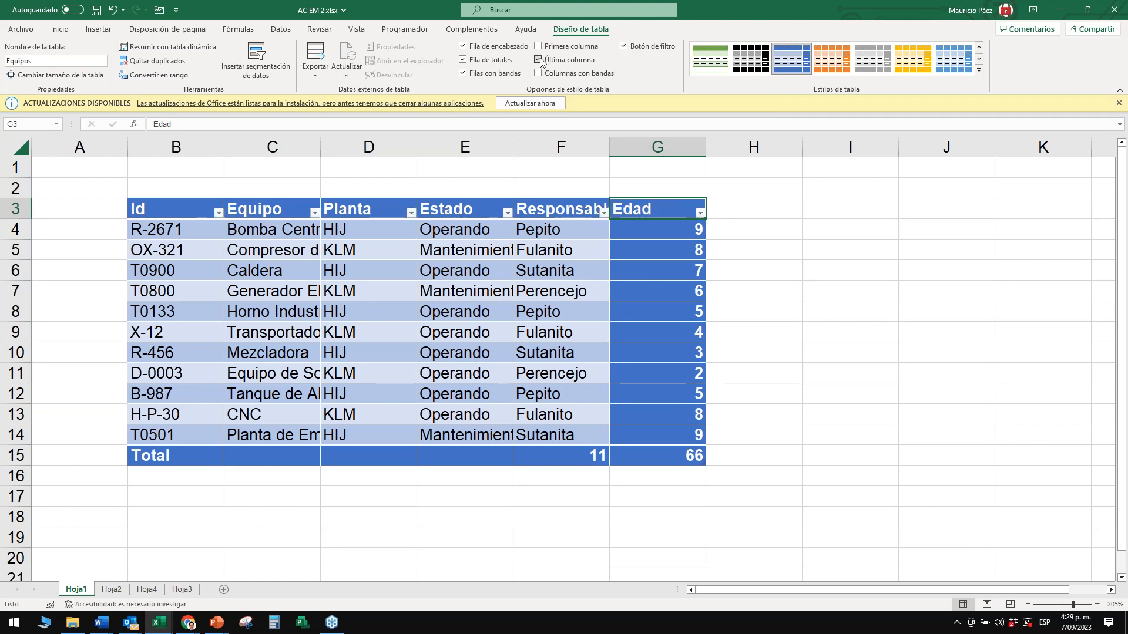
- Turn off last column emphasis, check the banding down the Estado column, and turn on banded columns
left_click(538, 60)
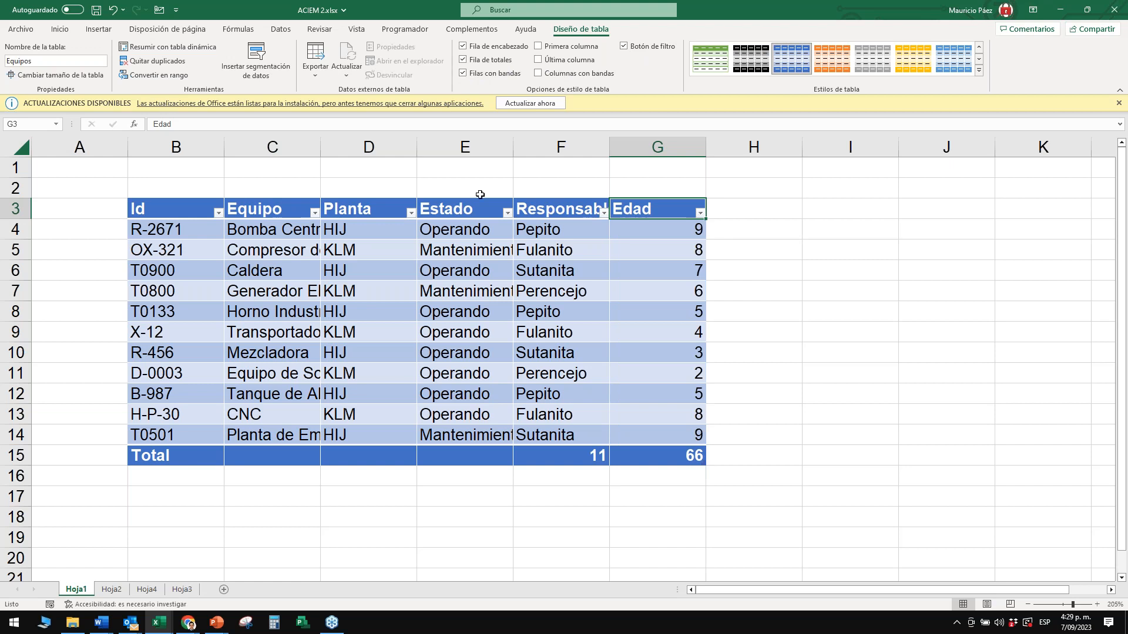
left_click(470, 229)
left_click(470, 252)
left_click(472, 271)
left_click(472, 252)
left_click(472, 231)
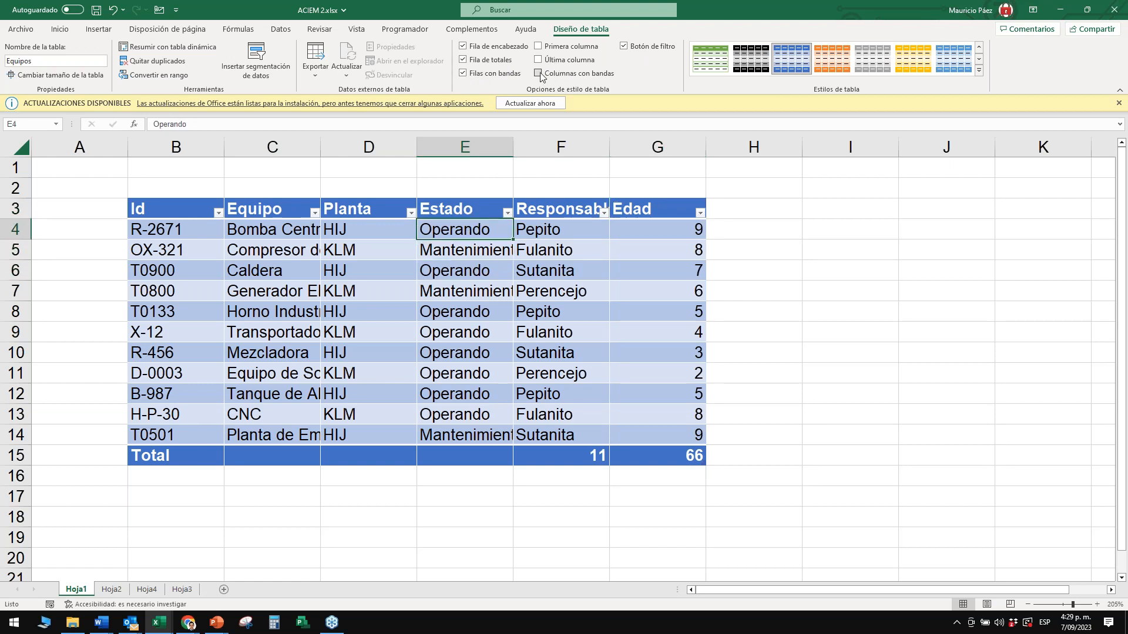
left_click(539, 74)
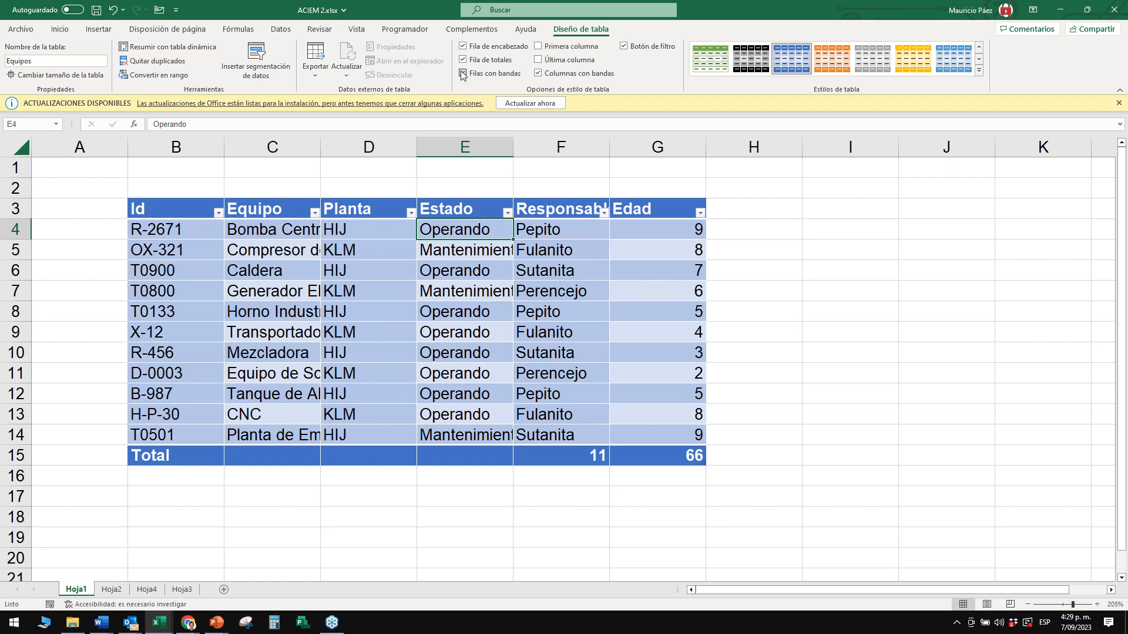
- Turn off banded rows, examine the alternating column colours, and turn off banded columns
left_click_drag(192, 232, 191, 353)
left_click_drag(272, 232, 284, 374)
left_click_drag(377, 252, 383, 352)
left_click_drag(476, 261, 477, 353)
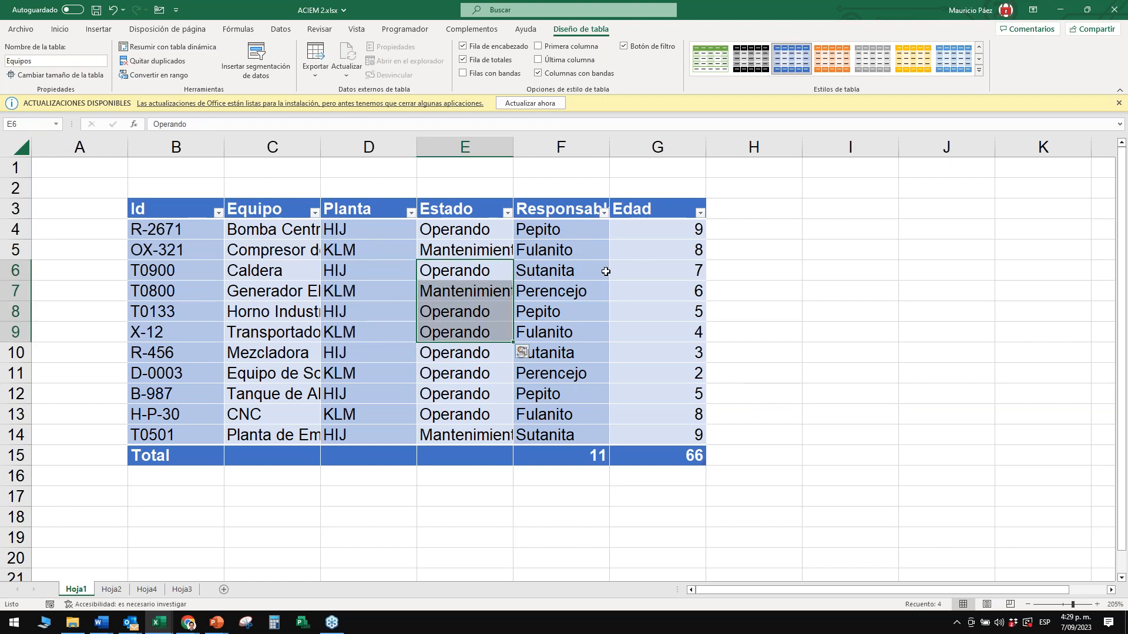
left_click(575, 279)
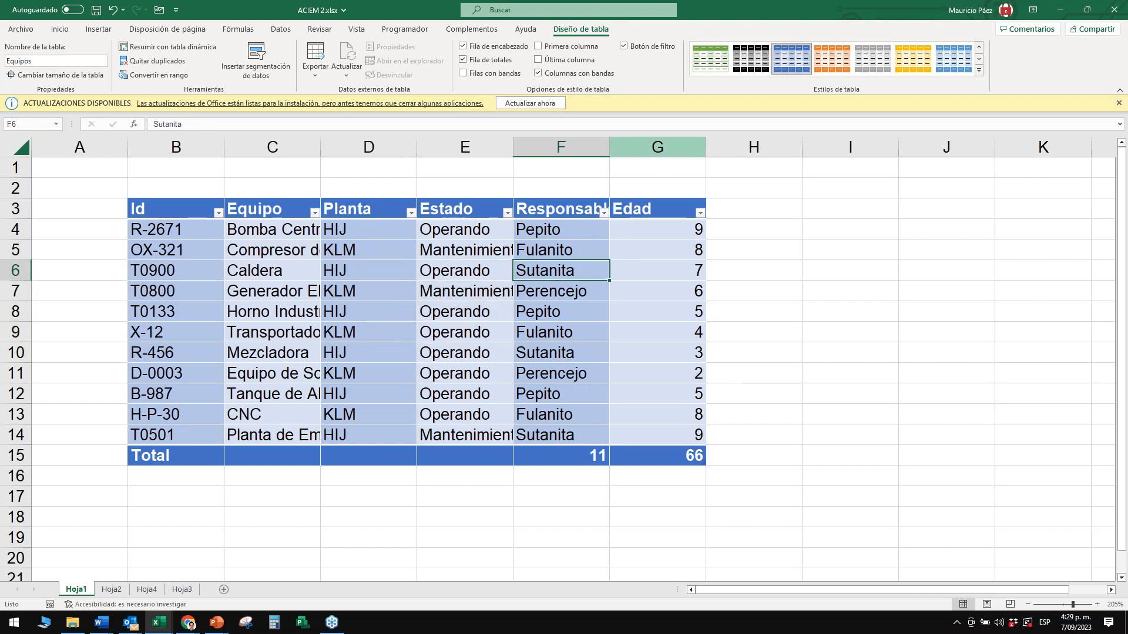
left_click(547, 74)
left_click(489, 275)
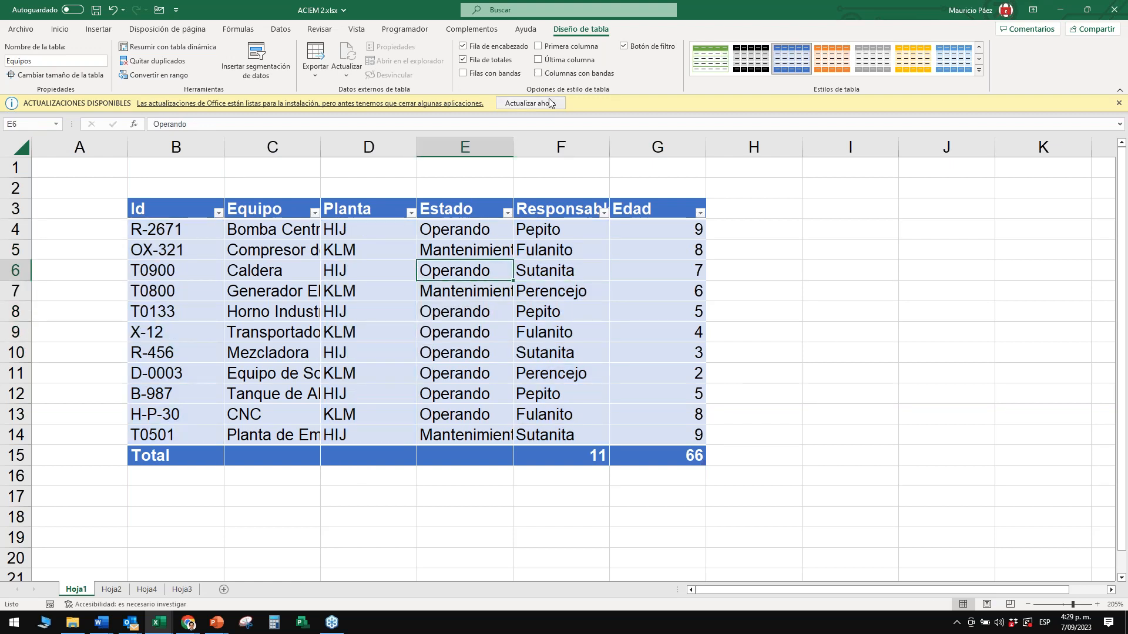
- Turn on last column and first column emphasis, banded rows and banded columns, checking the row 9 cells
left_click(538, 60)
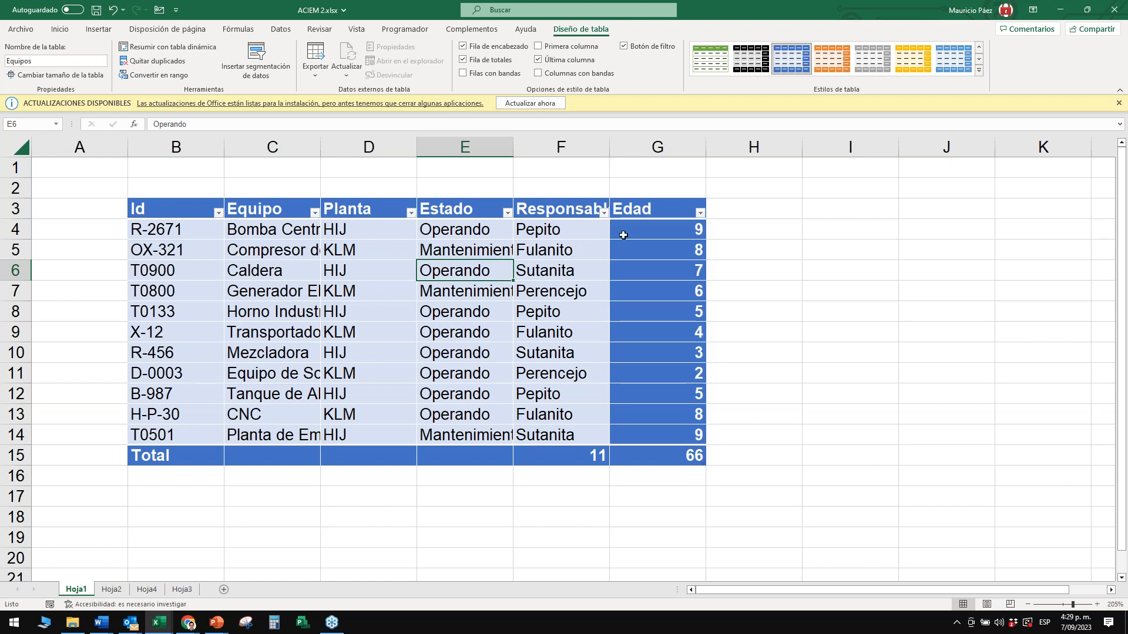
left_click(539, 46)
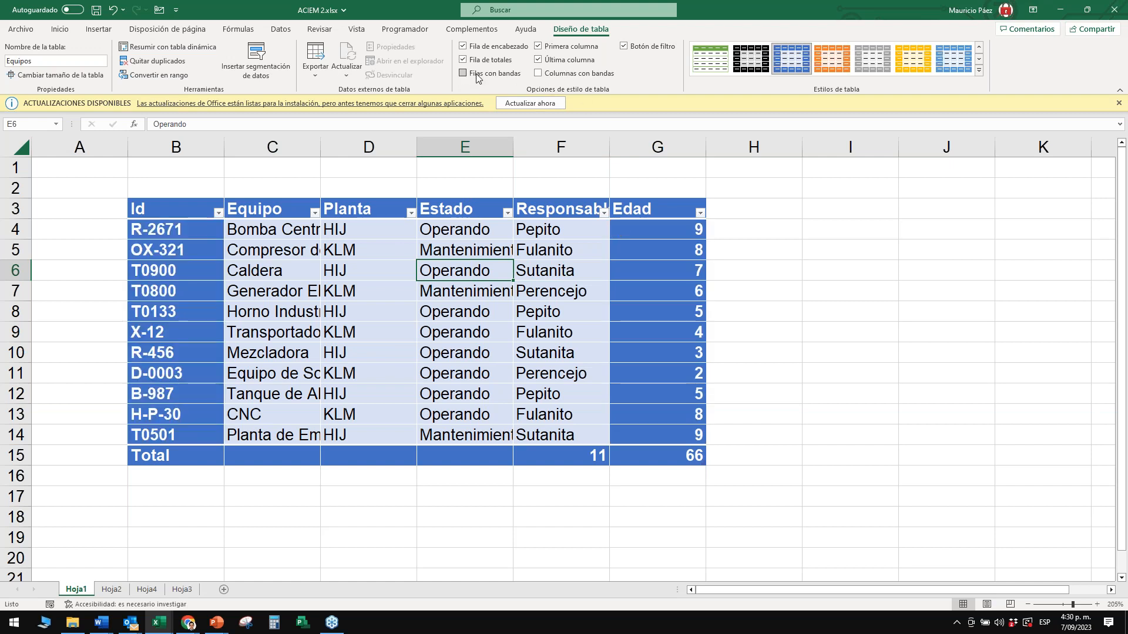
left_click(477, 76)
left_click(538, 73)
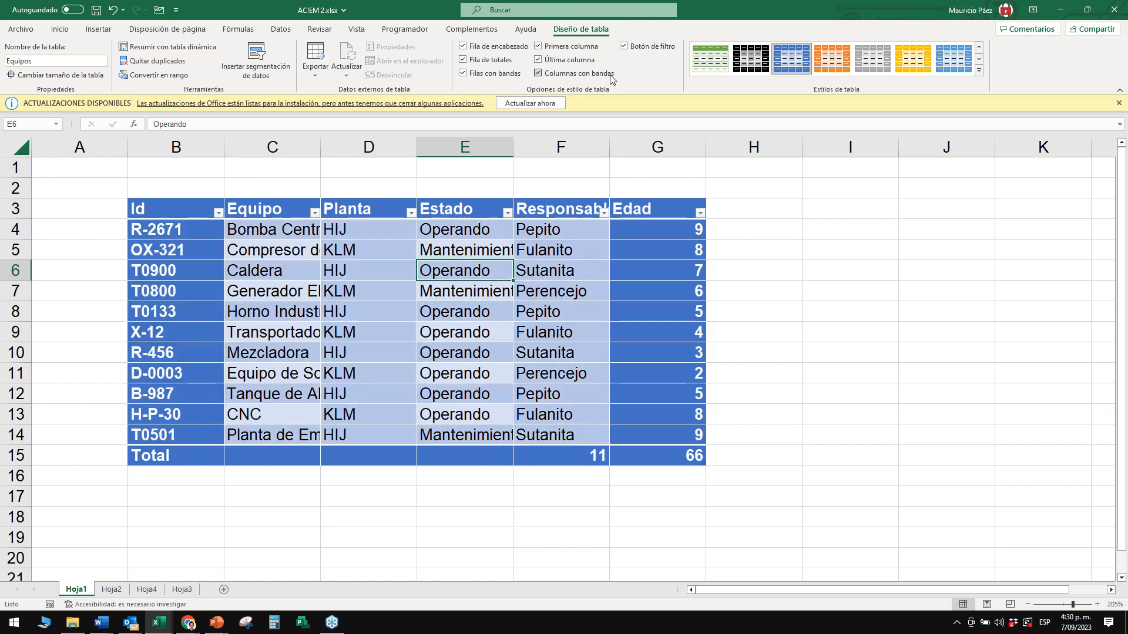
left_click(578, 336)
left_click(406, 333)
left_click(272, 338)
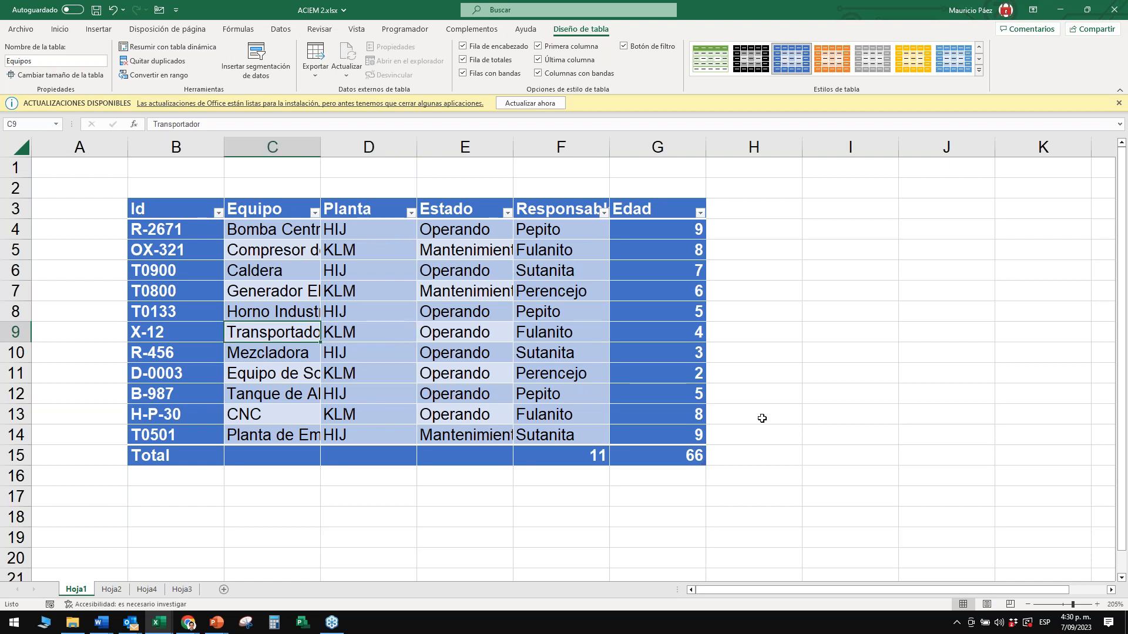
- Examine the Edad column's header and data cells and the Planta header
left_click(660, 317)
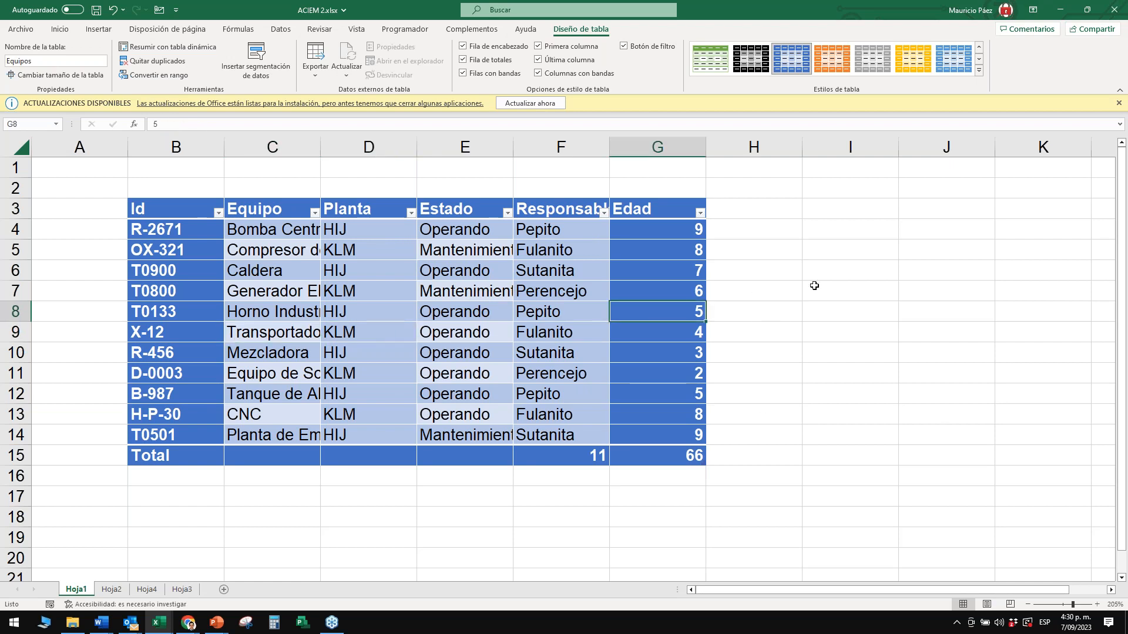
left_click(861, 211)
left_click(673, 231)
left_click(670, 211)
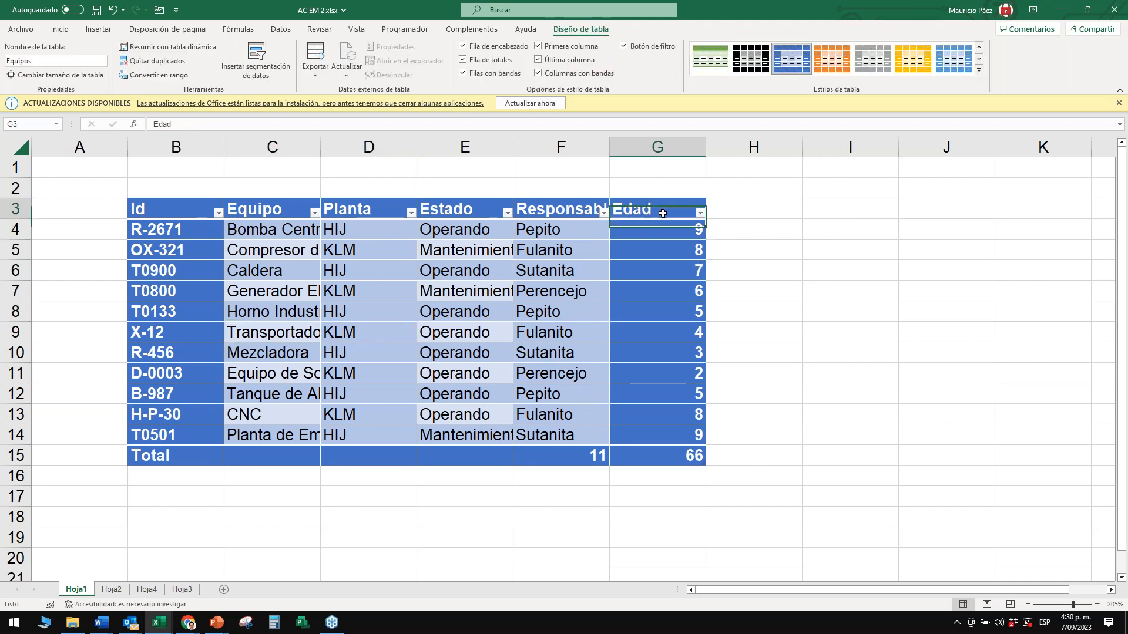
left_click(903, 323)
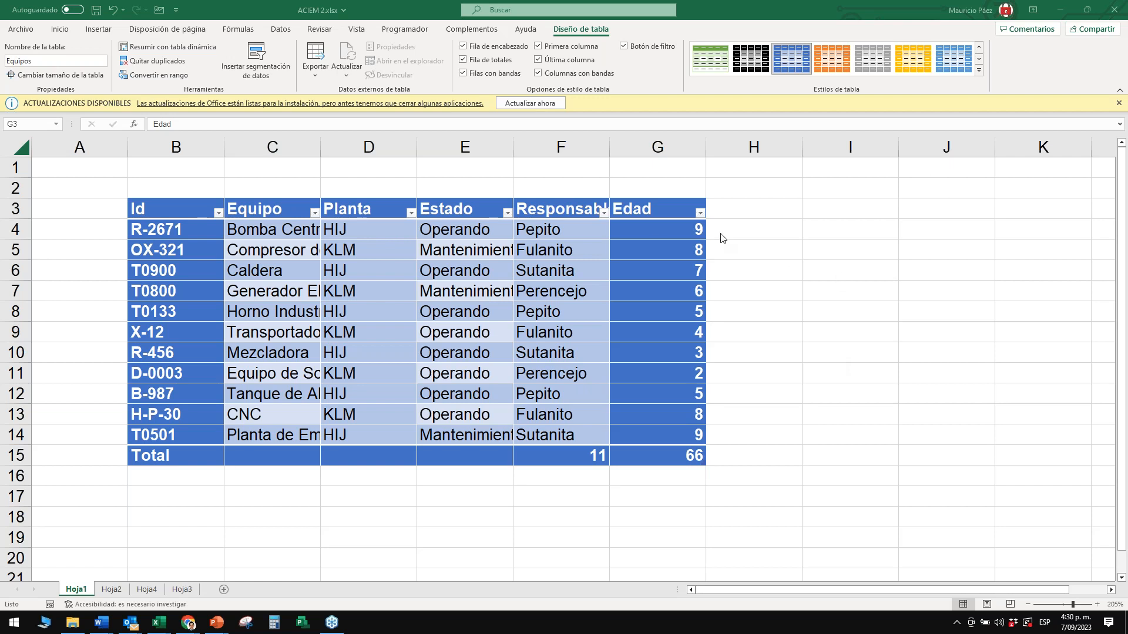
left_click(657, 229)
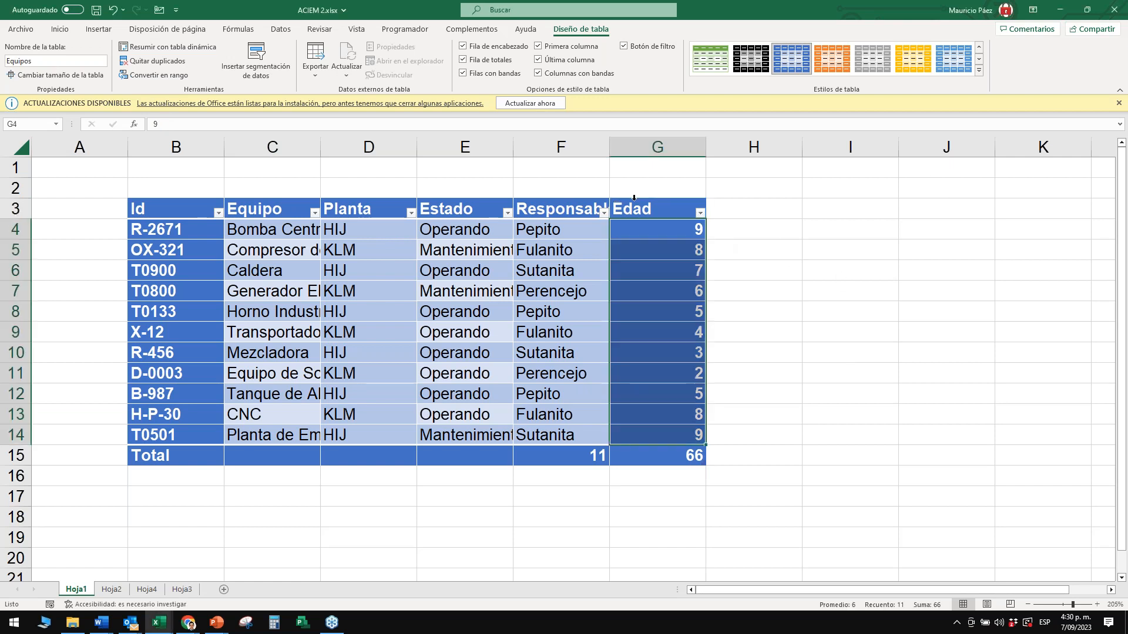
left_click(549, 374)
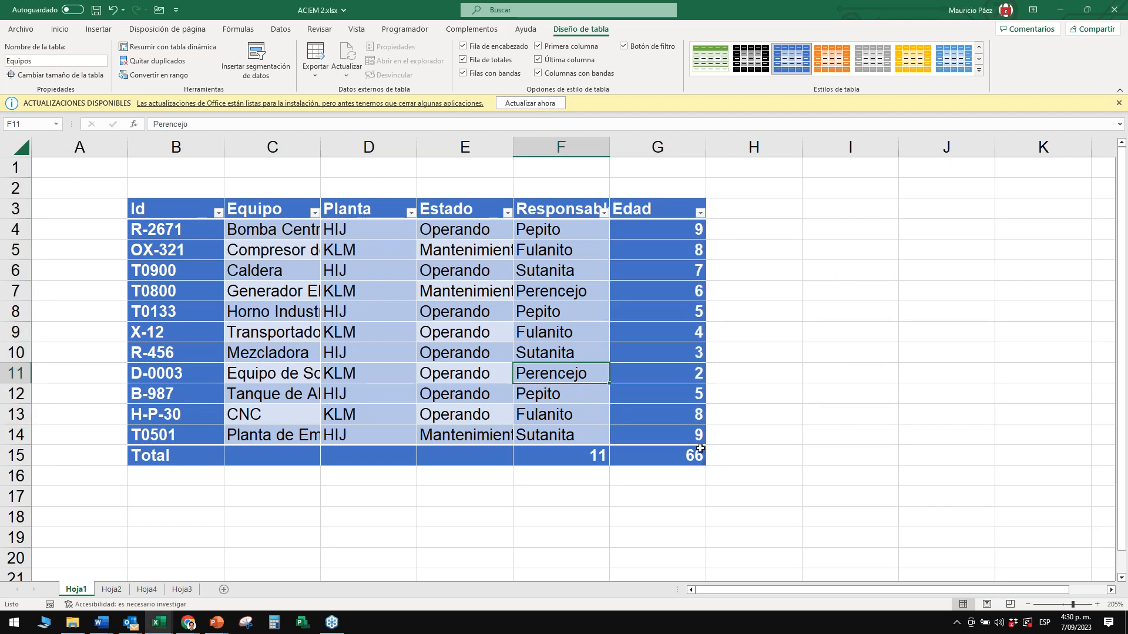
left_click(388, 209)
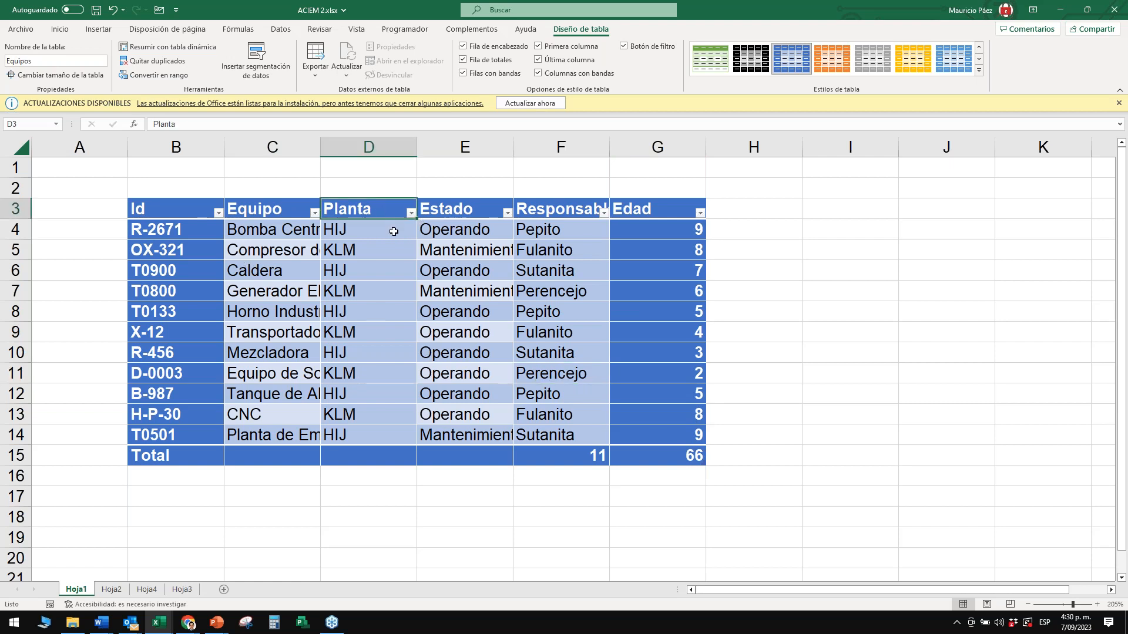
- Expand the Equipos table with a new column headed Factor directly beside the Edad column
left_click(633, 207)
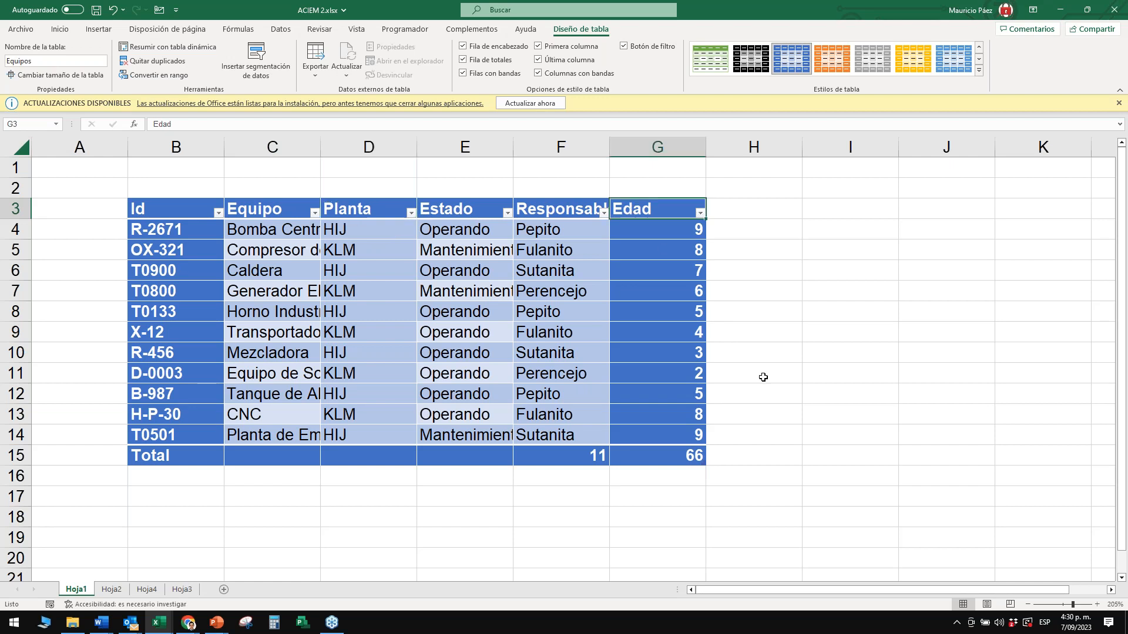
key("Right")
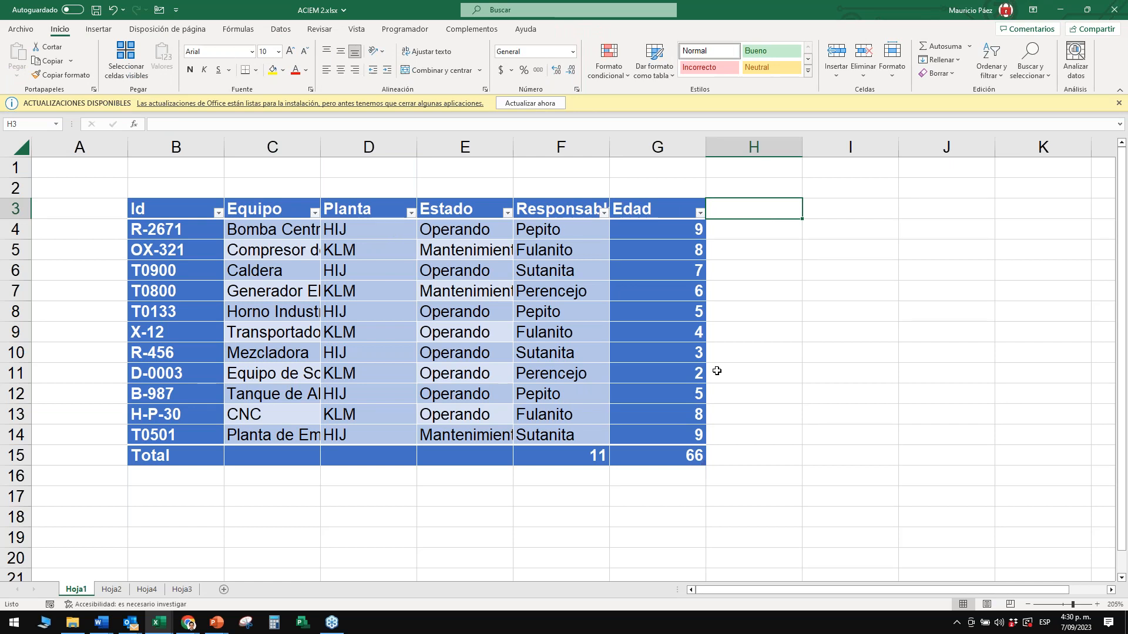
type("Factor")
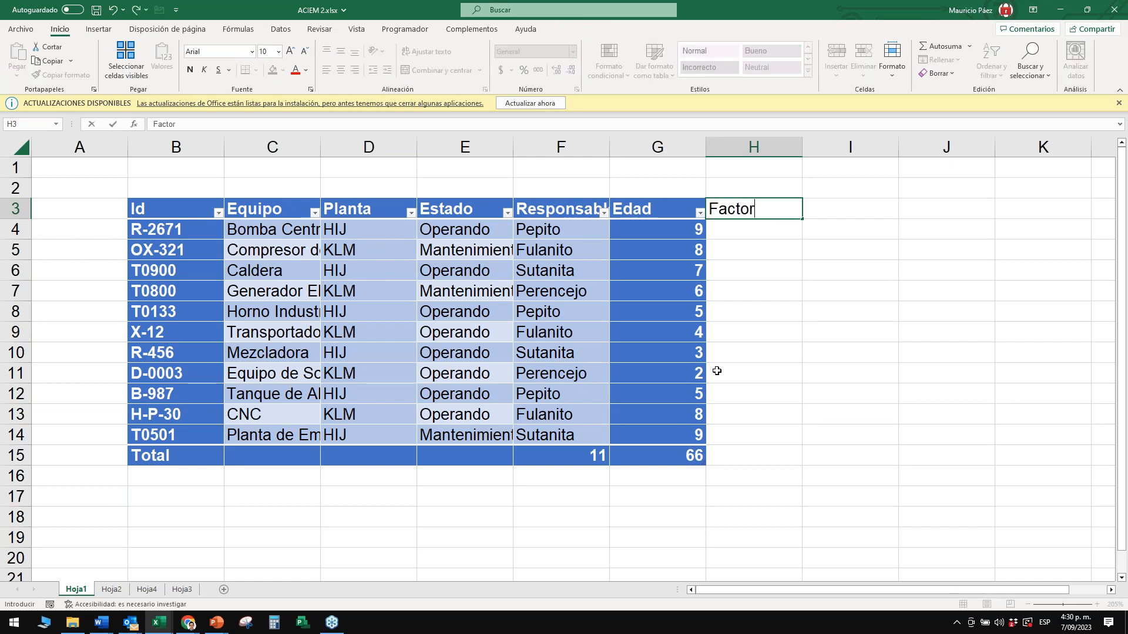
key("ctrl+Return")
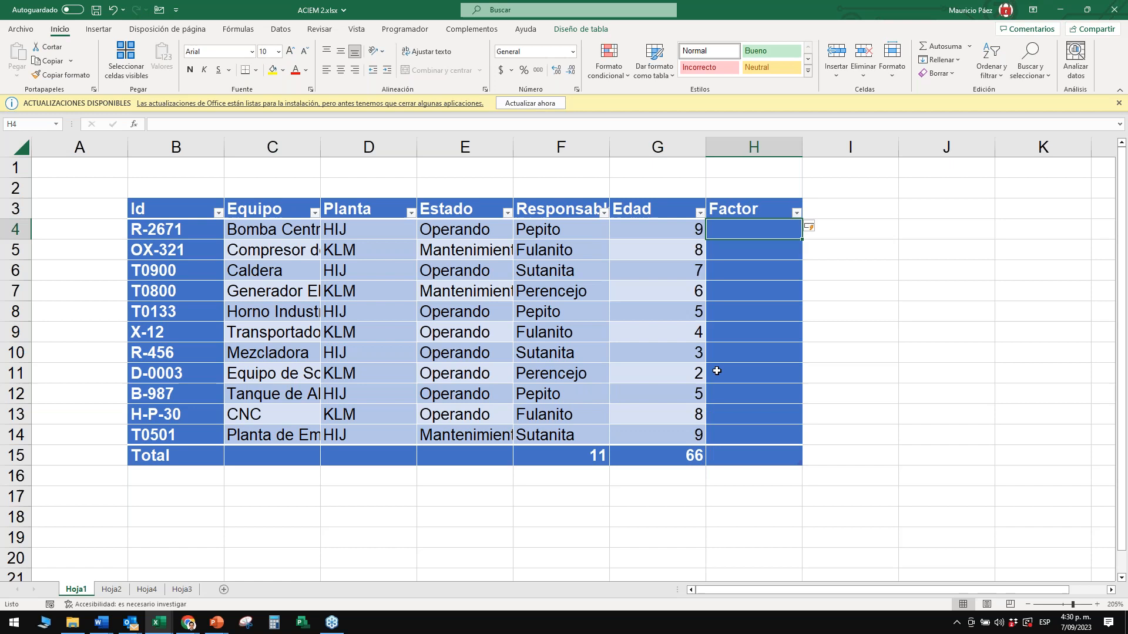
- Switch the Equipos table's filter buttons off and on several times, leaving them on
left_click(583, 31)
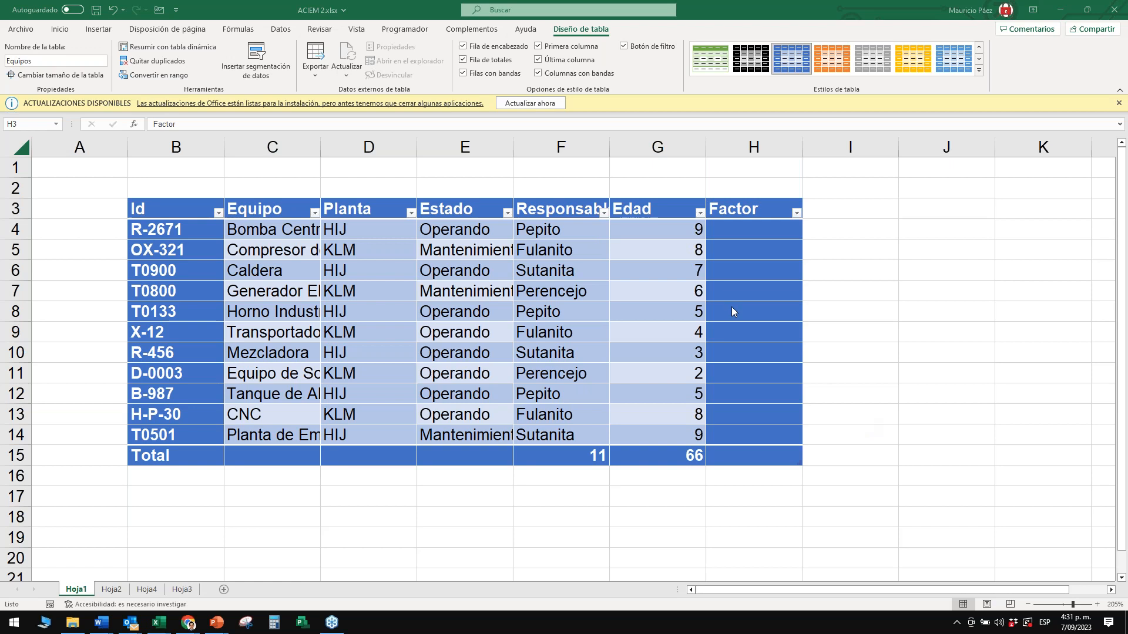
left_click(634, 211)
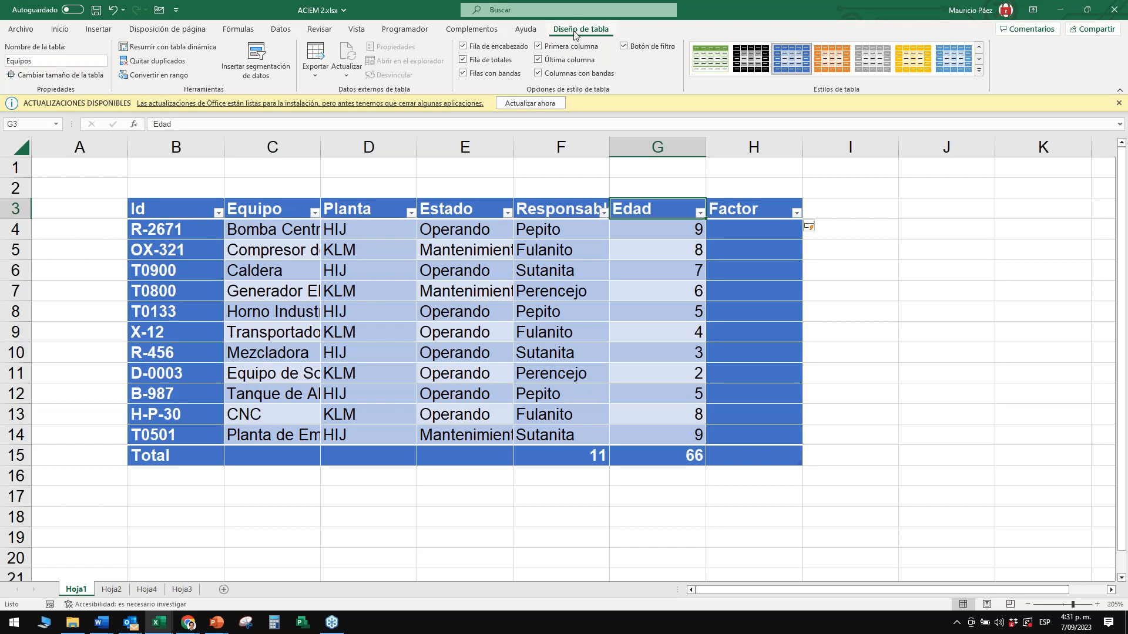
left_click(625, 47)
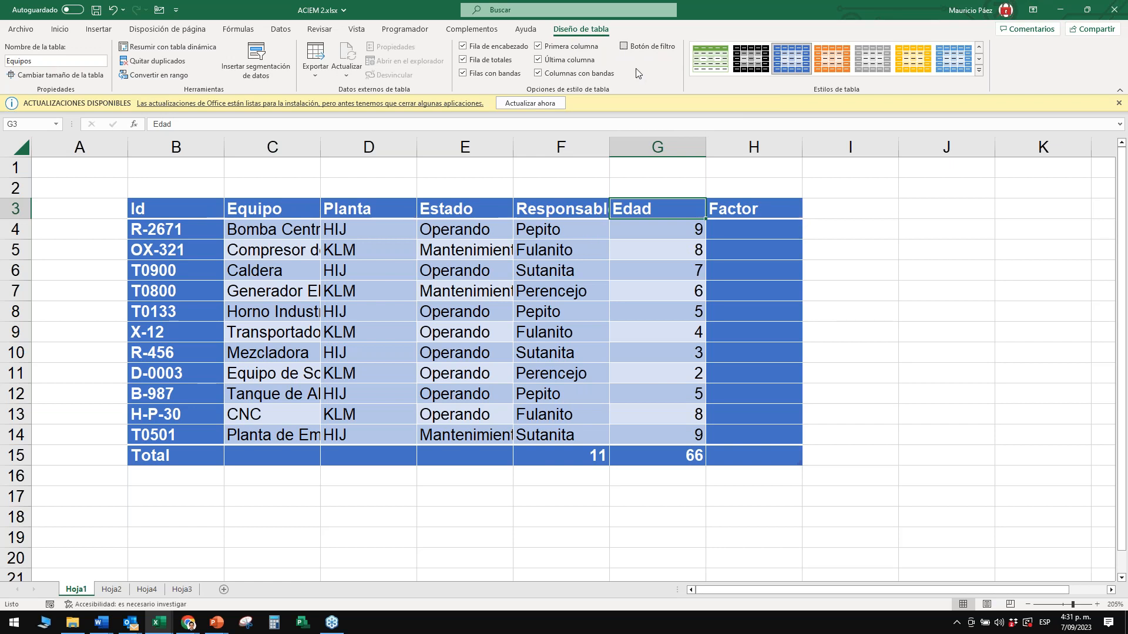
left_click(623, 45)
left_click(623, 47)
left_click(623, 46)
left_click(623, 45)
left_click(623, 45)
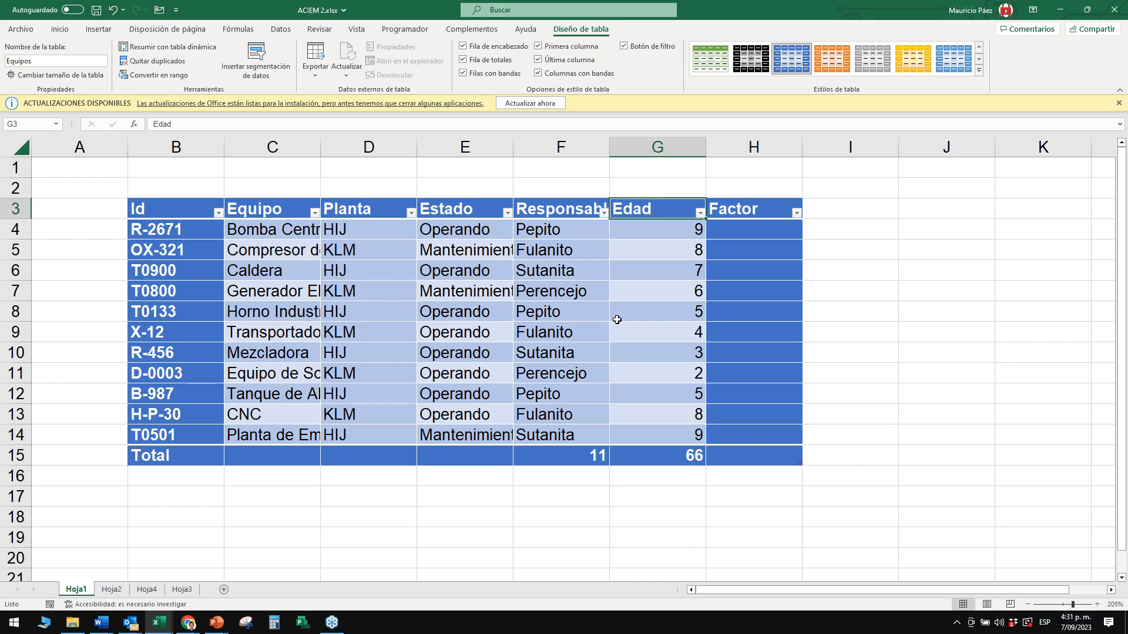
key("ctrl+shift+l")
key("ctrl+shift+l")
- Open sheet Hoja3 and look over the cells of its plain equipment list
scroll(413, 519, "down", 3)
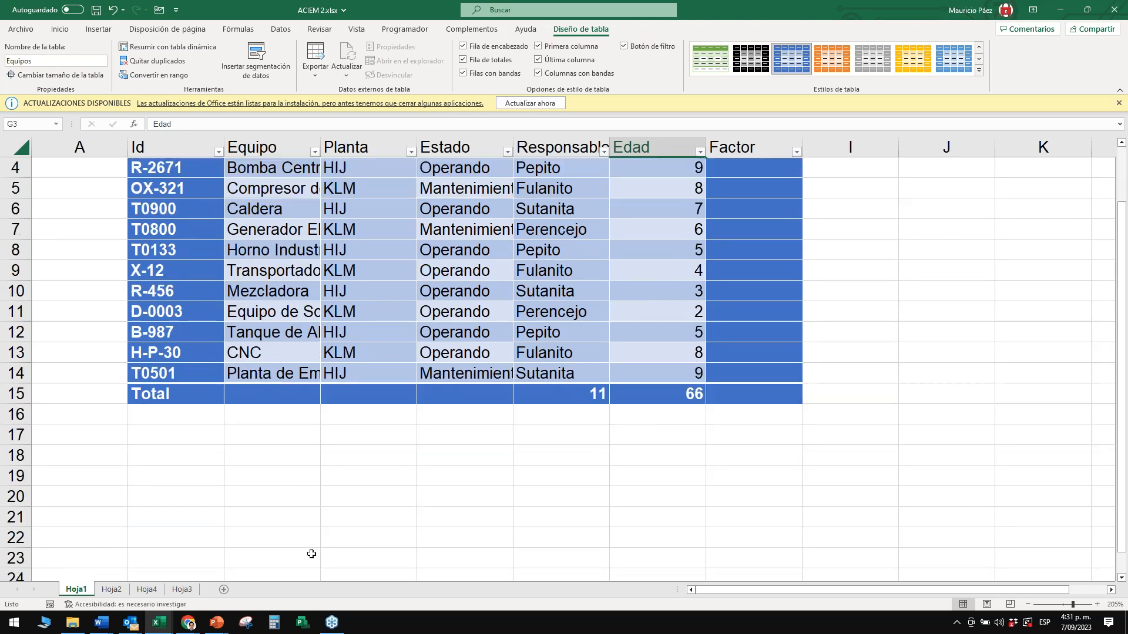
left_click(182, 589)
left_click(283, 253)
left_click(181, 201)
left_click(134, 272)
left_click(273, 332)
left_click(273, 232)
left_click(146, 233)
left_click(184, 353)
left_click(275, 323)
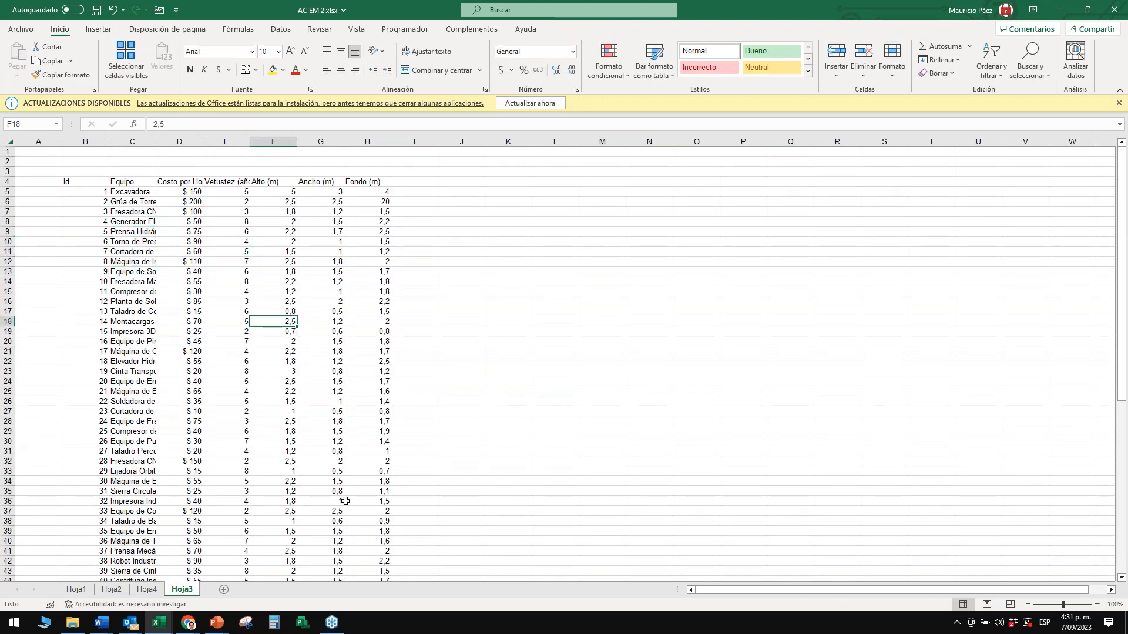
- Switch filtering on and off several times for the Hoja3 equipment list, leaving it off
key("ctrl+shift+l")
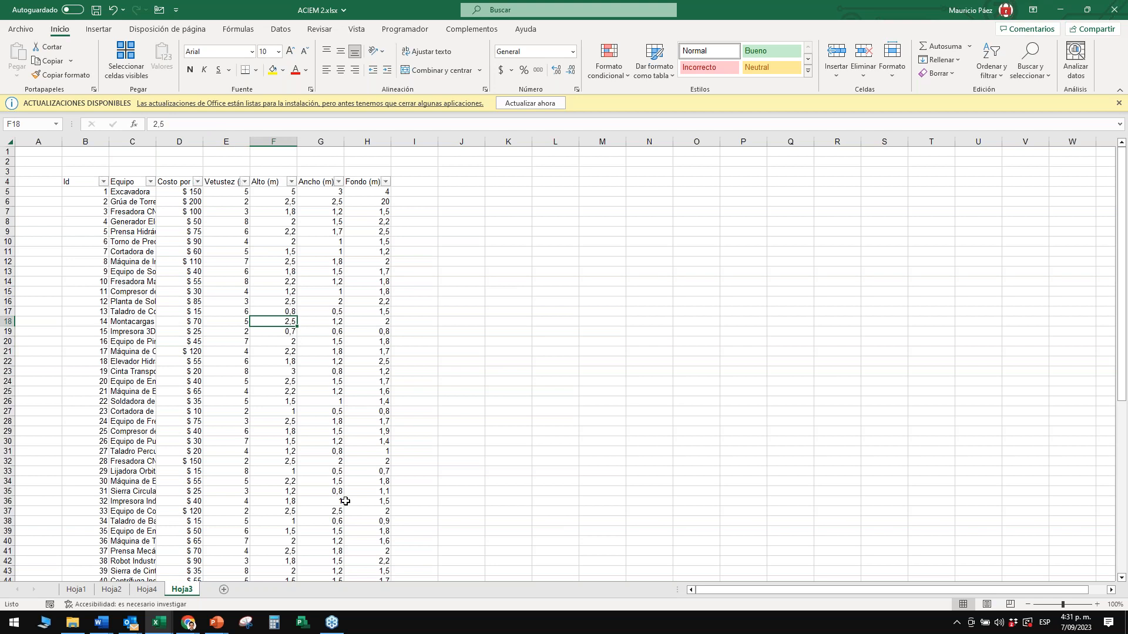
key("ctrl+shift+l")
key("ctrl+shift+l")
key("ctrl+shift+l")
key("ctrl+shift+l")
key("ctrl+shift+l")
- Return to Hoja1 and turn off last column emphasis, banded columns and first column emphasis for the Equipos table
key("ctrl+Page_Up")
key("ctrl+Page_Up")
key("ctrl+Page_Up")
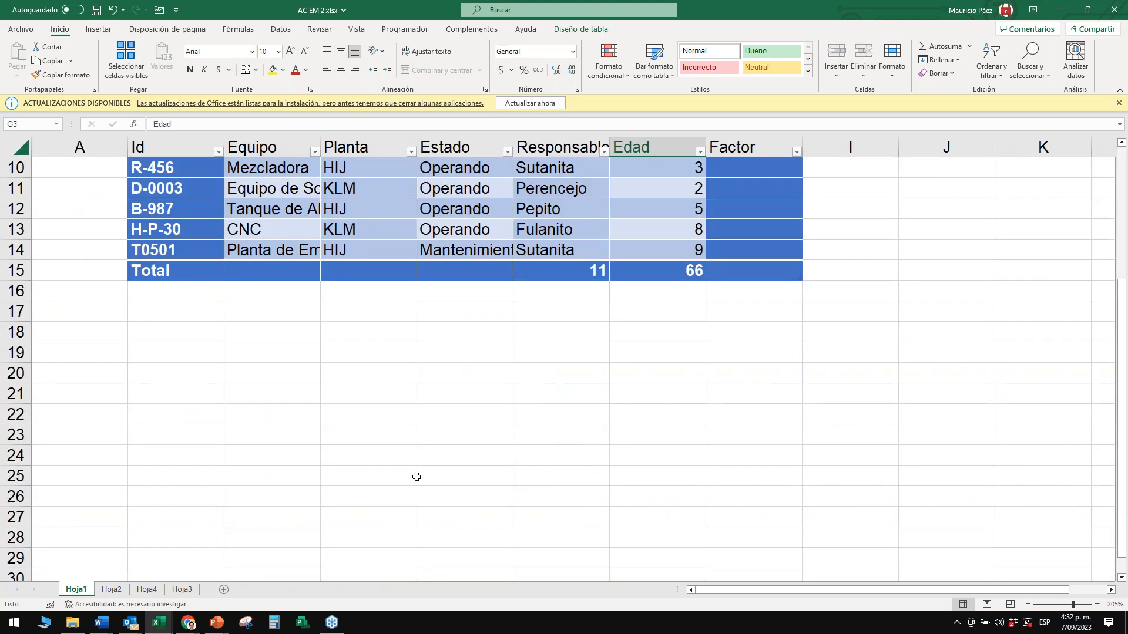
scroll(728, 329, "up", 3)
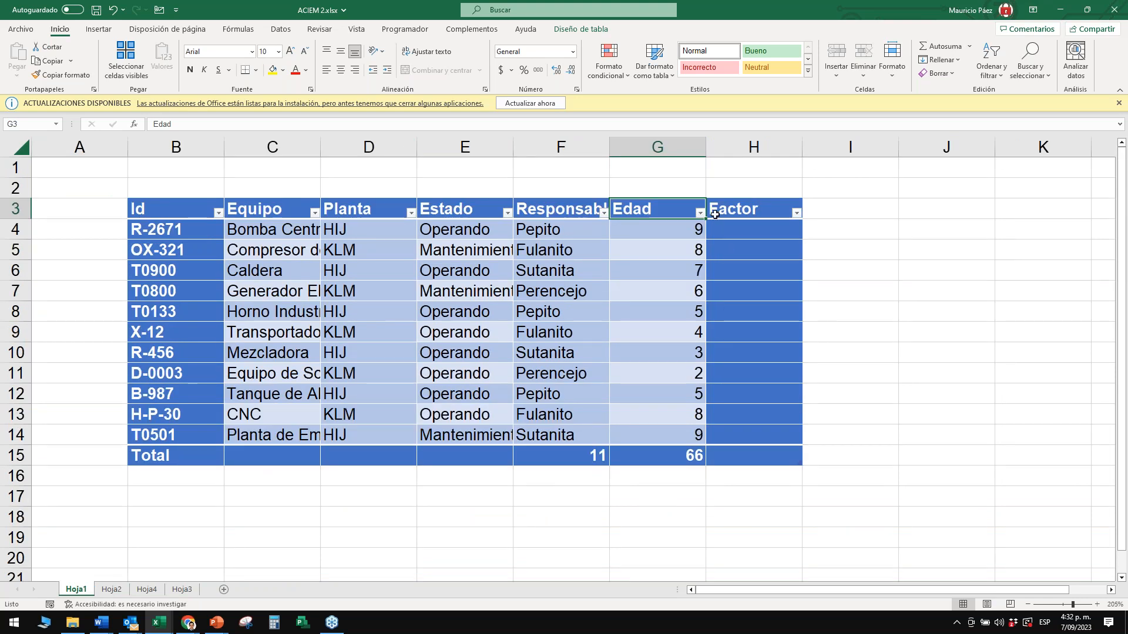
left_click(742, 211)
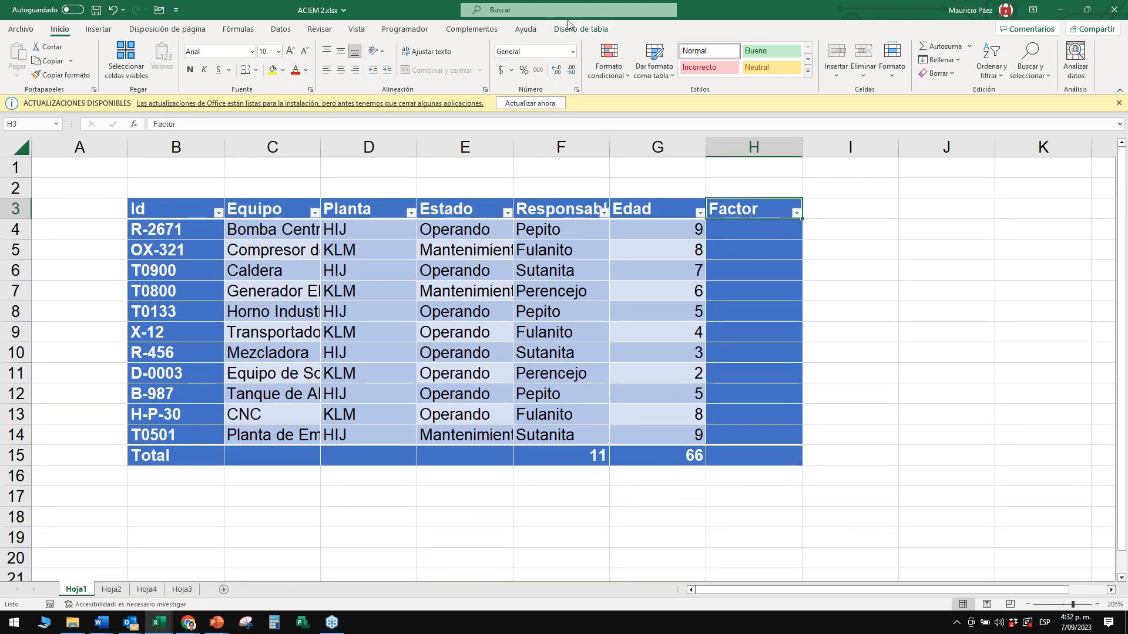
left_click(588, 29)
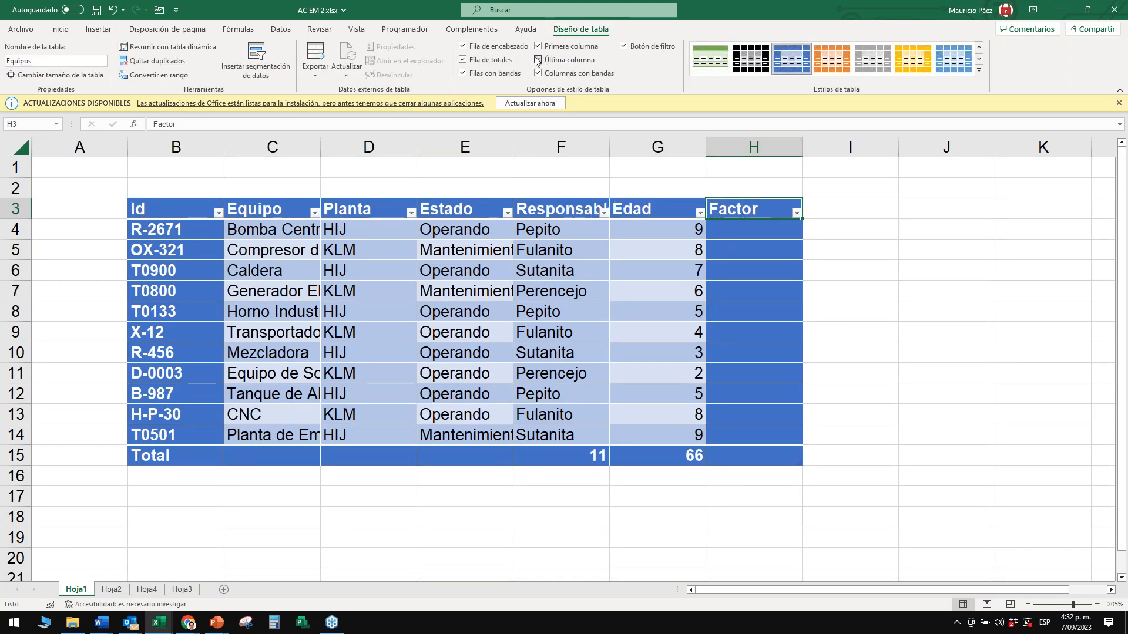
left_click(538, 60)
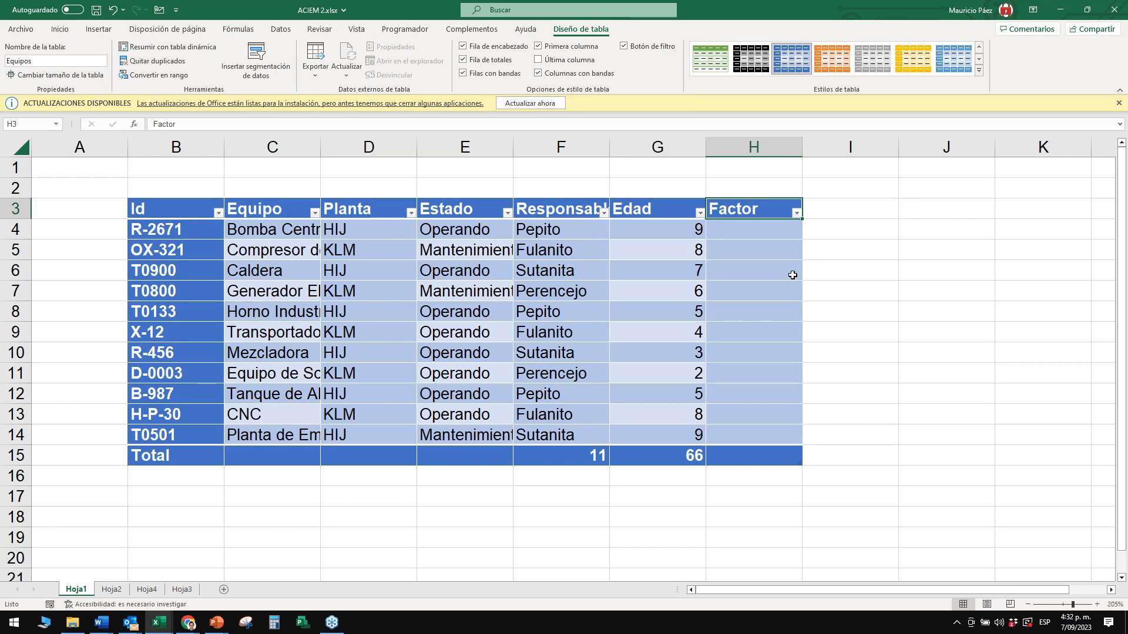
left_click(551, 75)
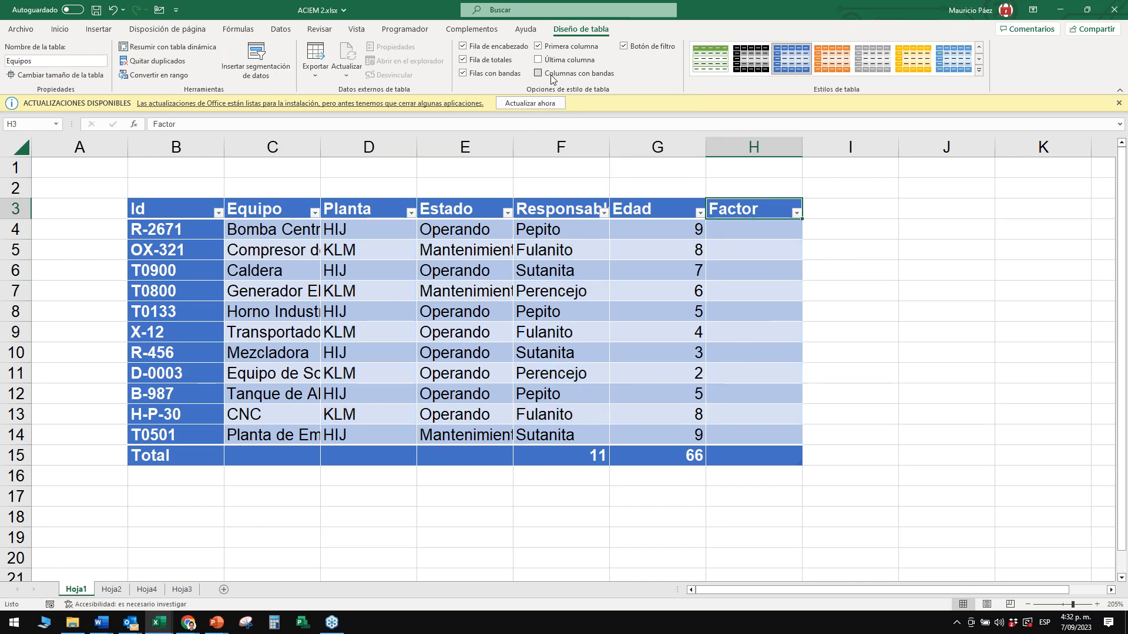
left_click(539, 46)
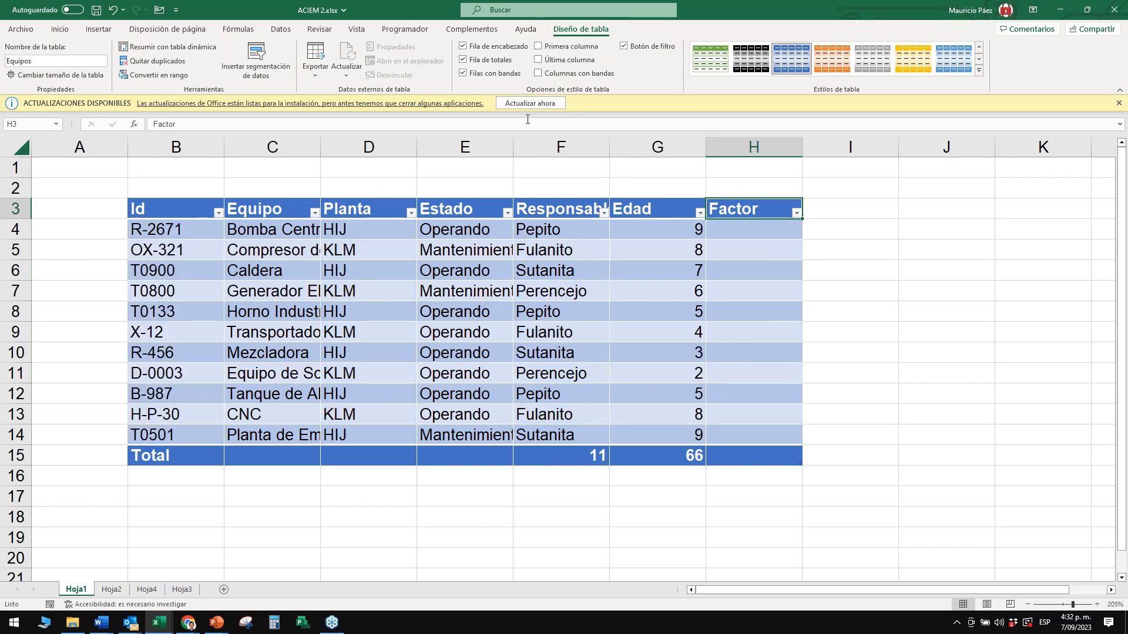
left_click(774, 230)
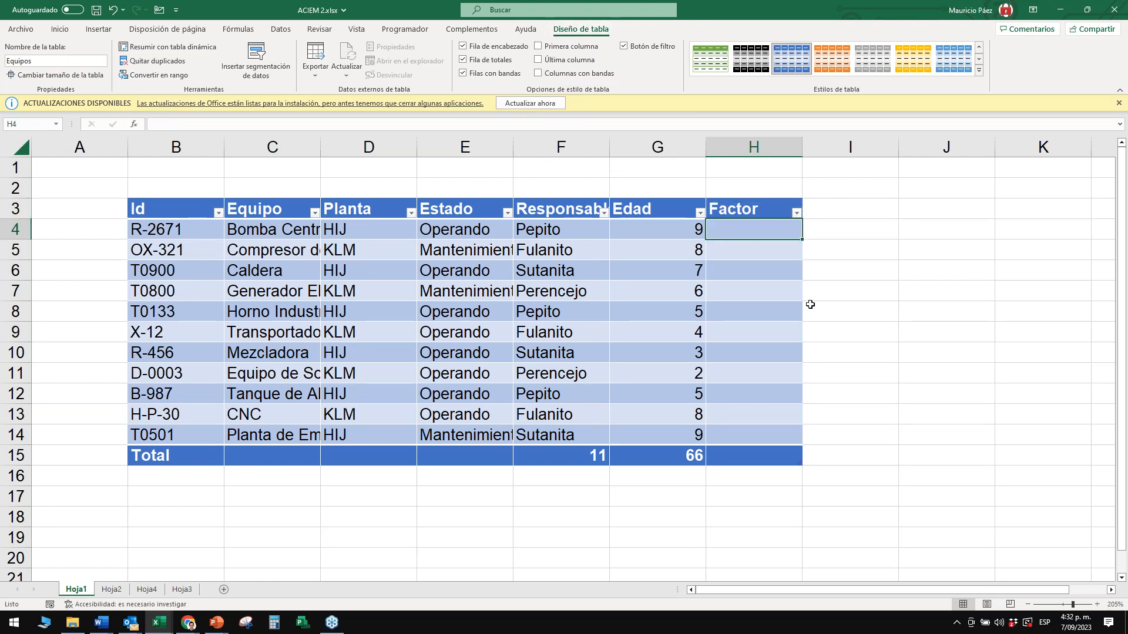
left_click(756, 254)
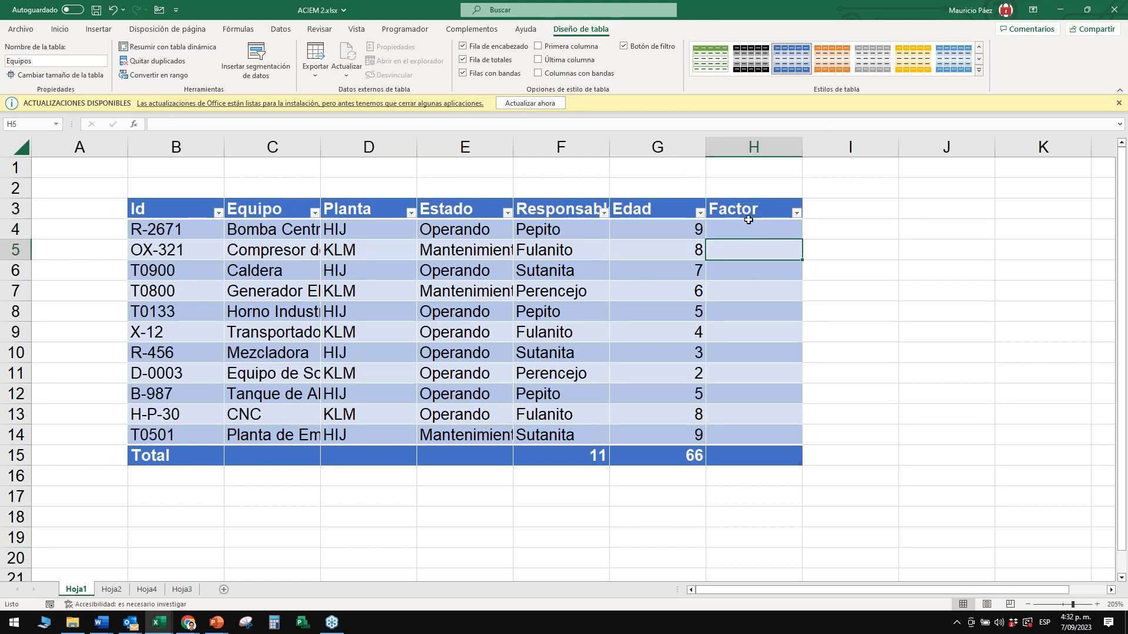
left_click(746, 225)
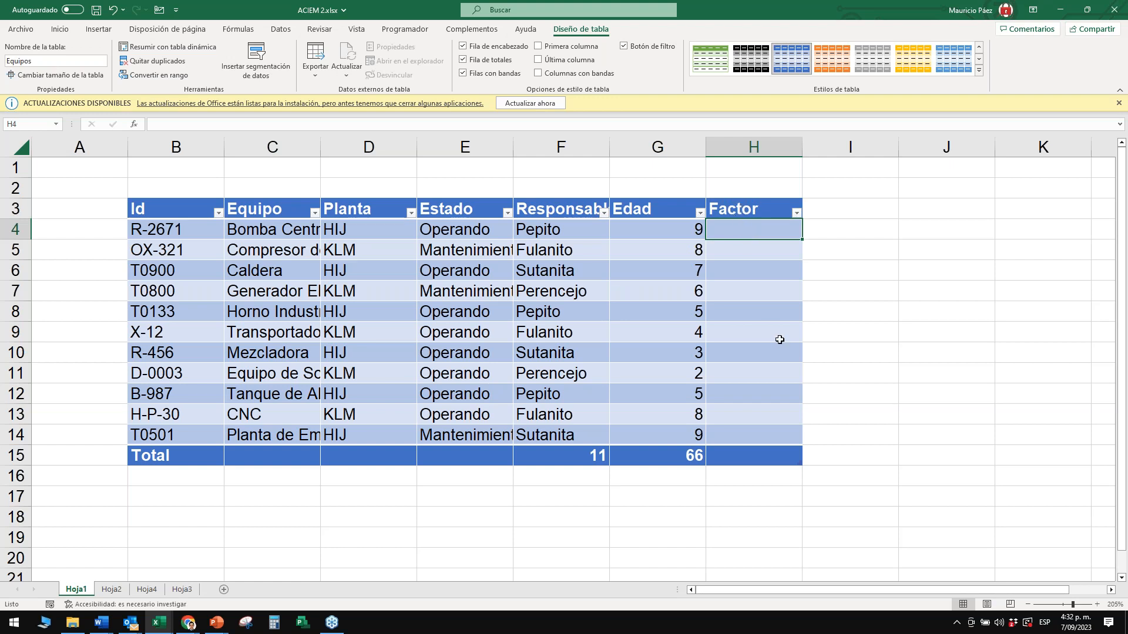
type("=")
key("Left")
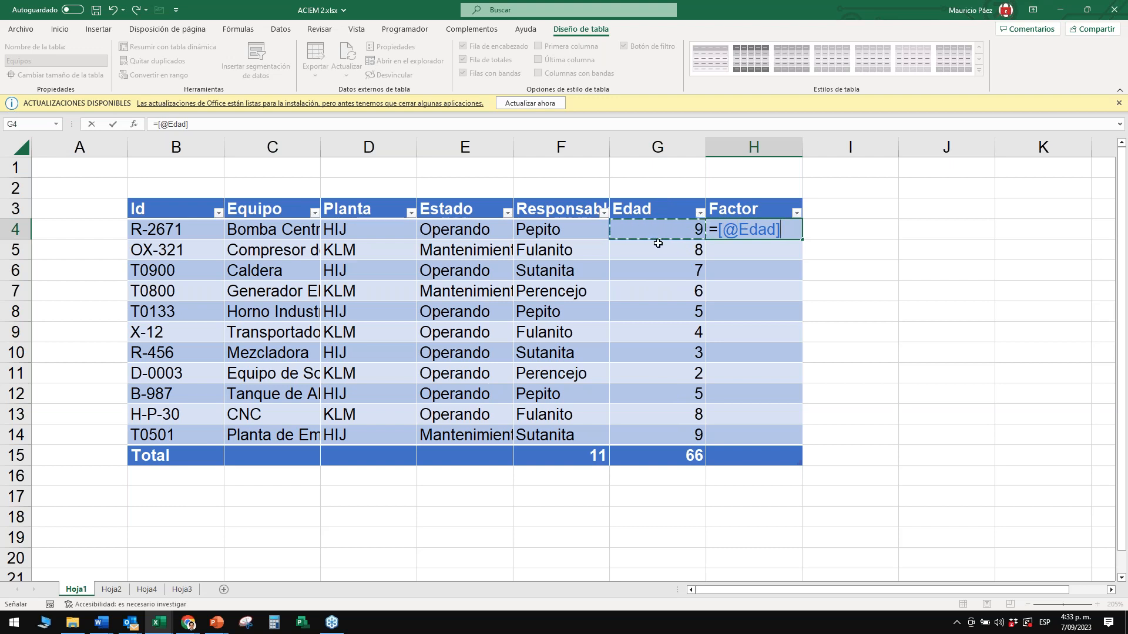
type("/10")
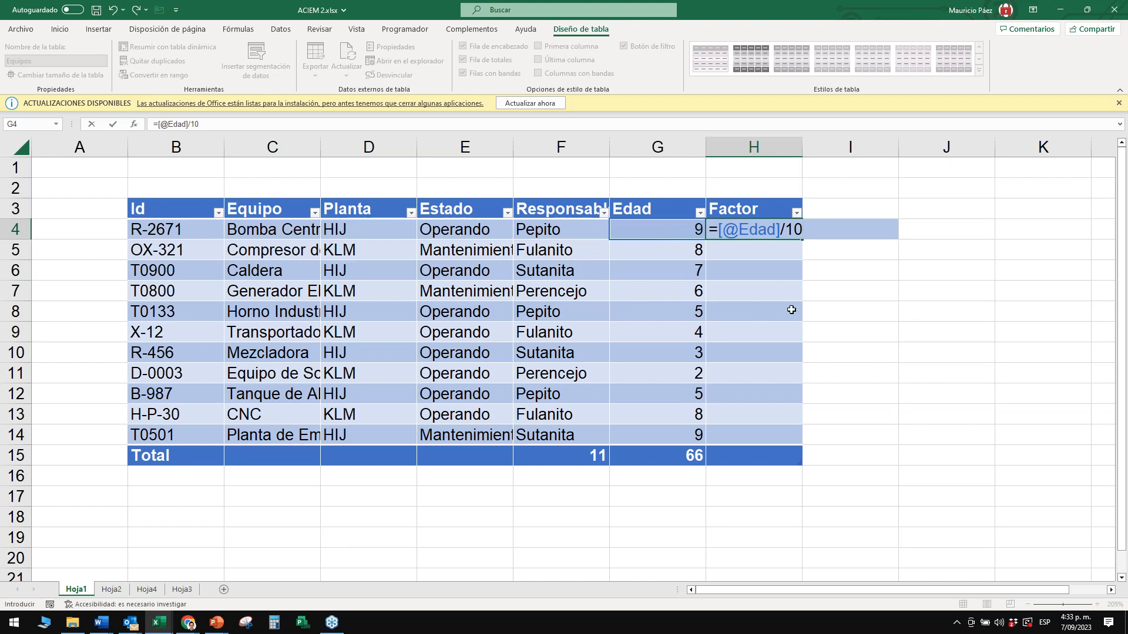
key("Return")
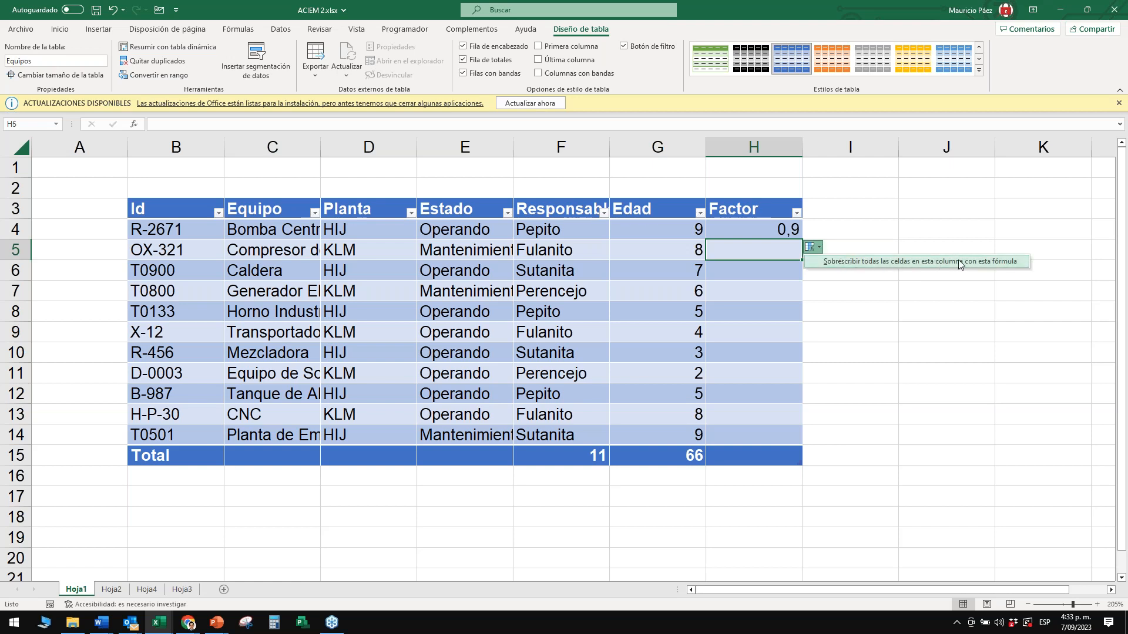
- Overwrite all cells in the Factor column with the new formula using the AutoCorrect option
left_click(819, 249)
left_click(819, 249)
left_click(917, 267)
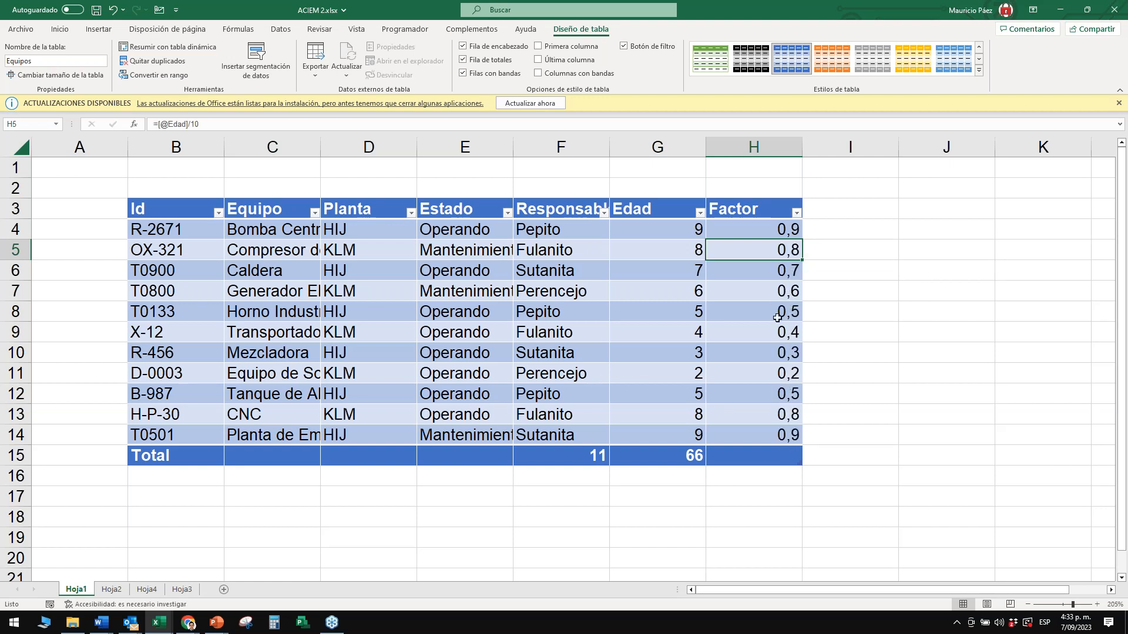
- Compare the Edad and Factor cells in rows 5 to 7 and check the Factor formulas down to row 9
left_click(686, 254)
left_click(716, 254)
left_click(686, 271)
left_click(737, 274)
left_click(682, 295)
left_click(749, 295)
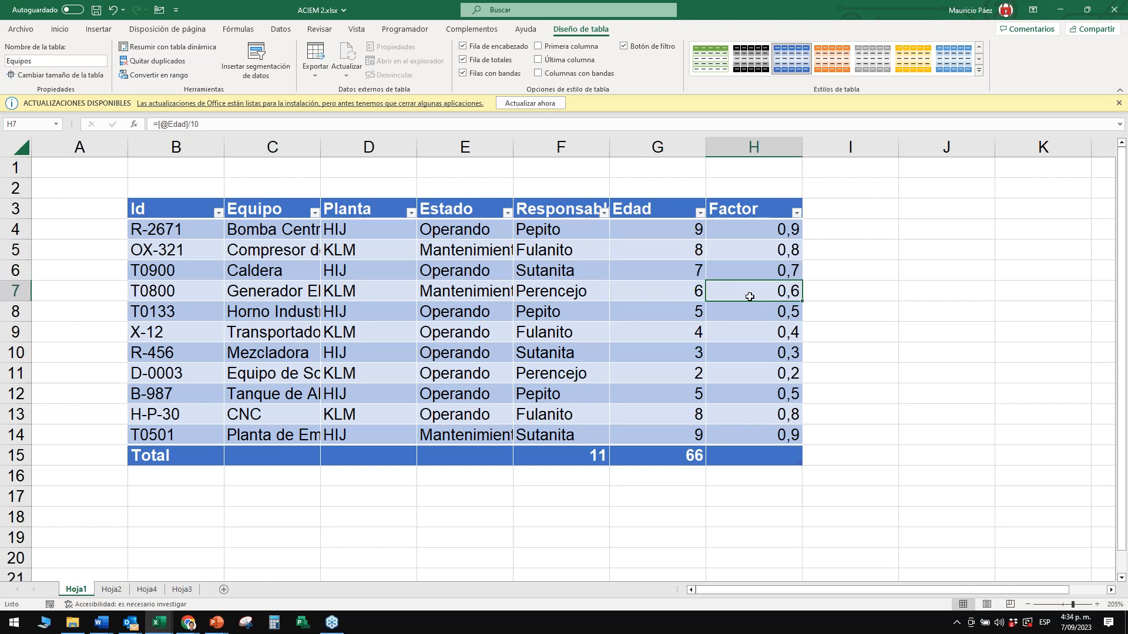
left_click(757, 234)
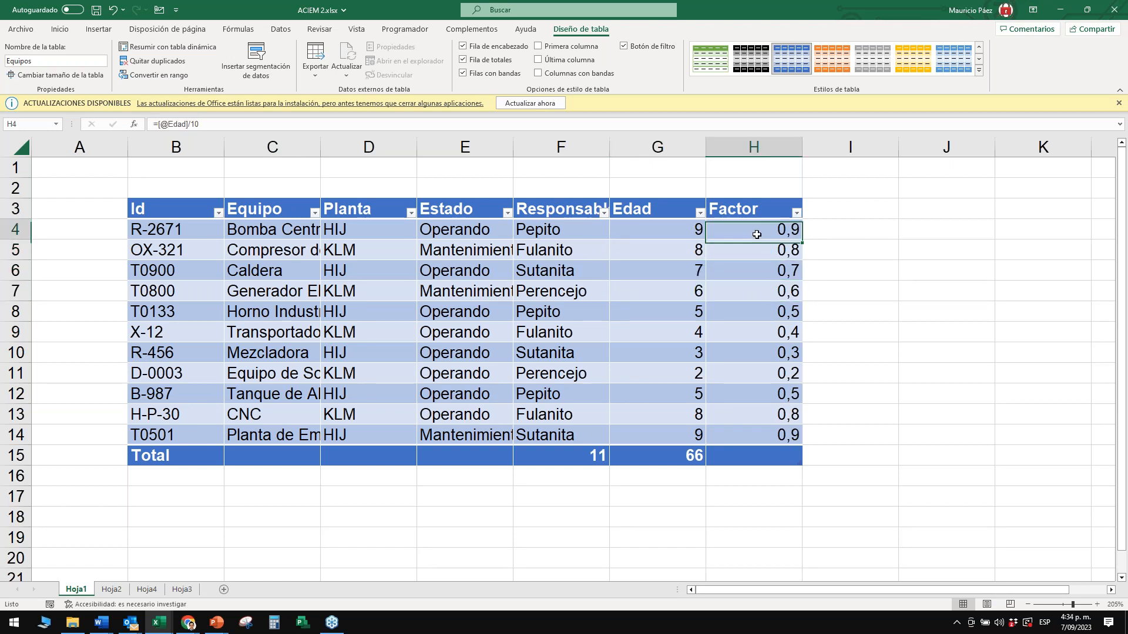
key("Down")
key("Down")
key("Down")
key("Down")
key("Down")
key("Up")
key("Up")
- Inspect the formula and its Edad reference inside each Factor cell from row 7 to row 11
key("F2")
key("Return")
key("F2")
key("Return")
key("F2")
key("Return")
key("F2")
key("Return")
key("F2")
key("Escape")
- Review the formula consistency of the whole Factor column, from its first data row down to row 14
key("Up")
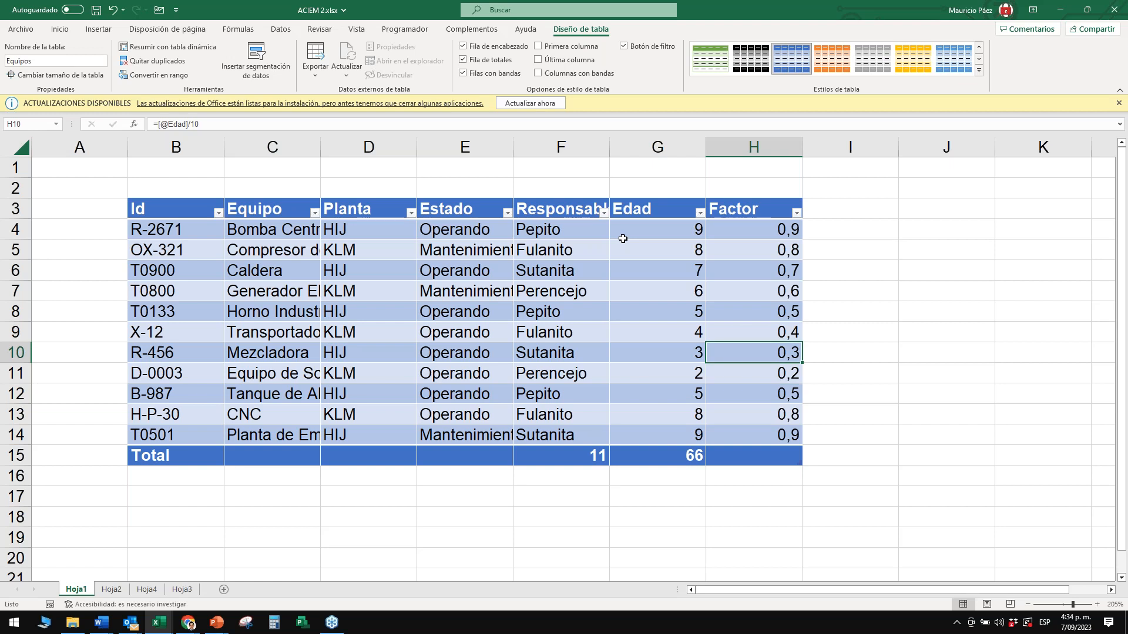
key("Up")
key("Up")
key("Up")
key("Up")
key("Up")
key("Up")
key("Up")
key("Down")
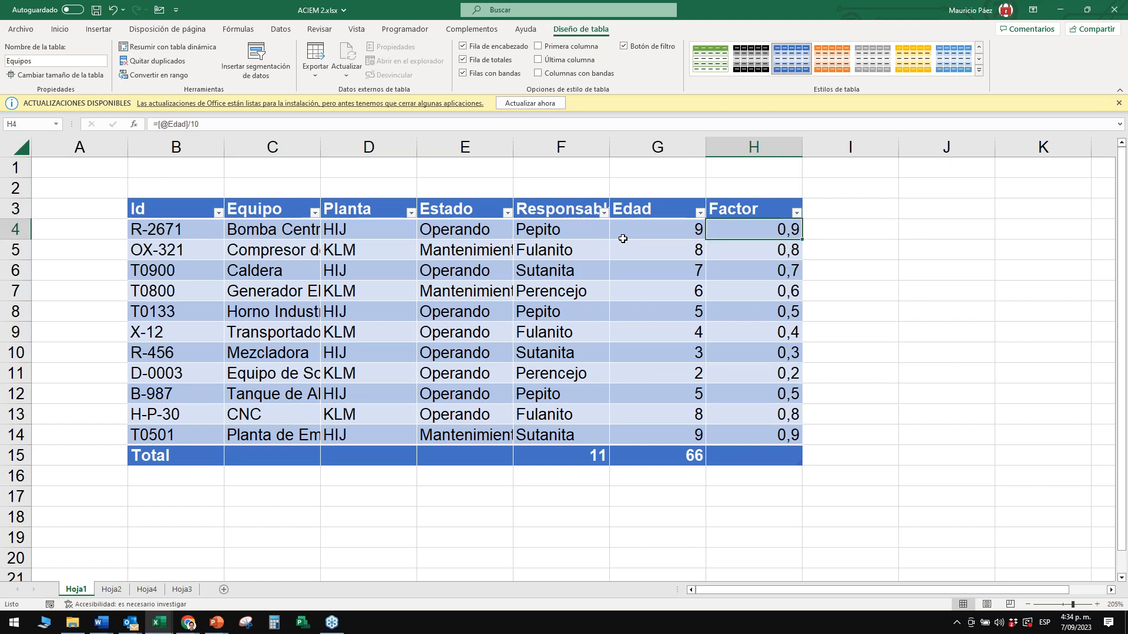
key("Down")
key("Down")
key("Down")
key("Up")
key("Up")
key("Up")
key("Down")
key("Down")
key("Down")
key("Down")
key("Down")
key("Down")
key("Down")
key("Down")
key("Down")
key("Down")
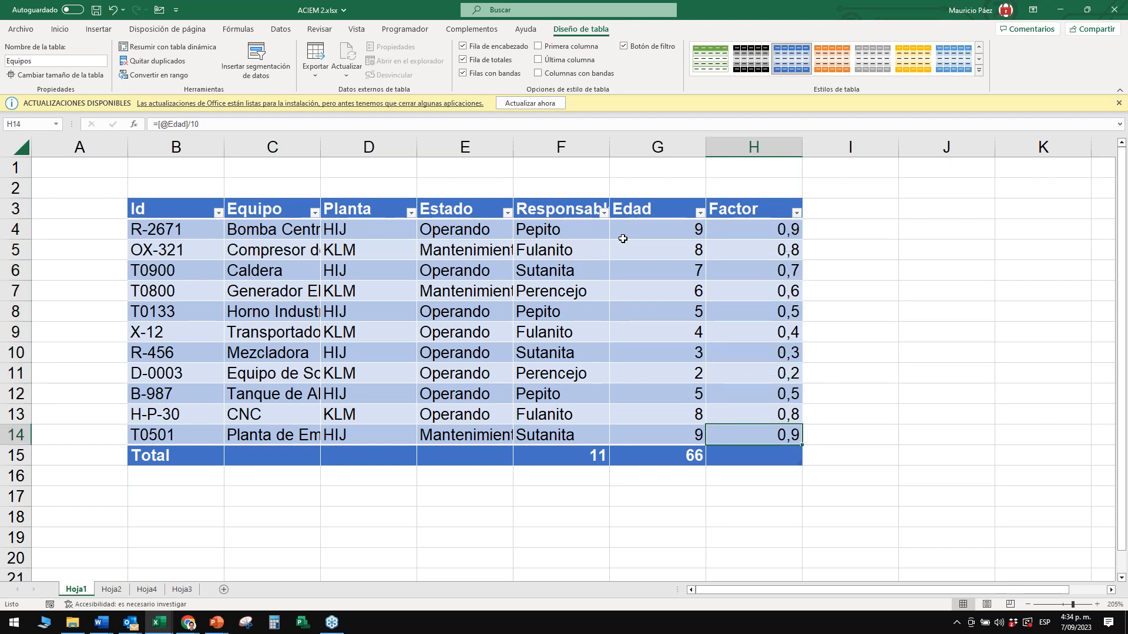
- Add a new table row after T0501, above the totals row, and enter W750 as its Id
key("Up")
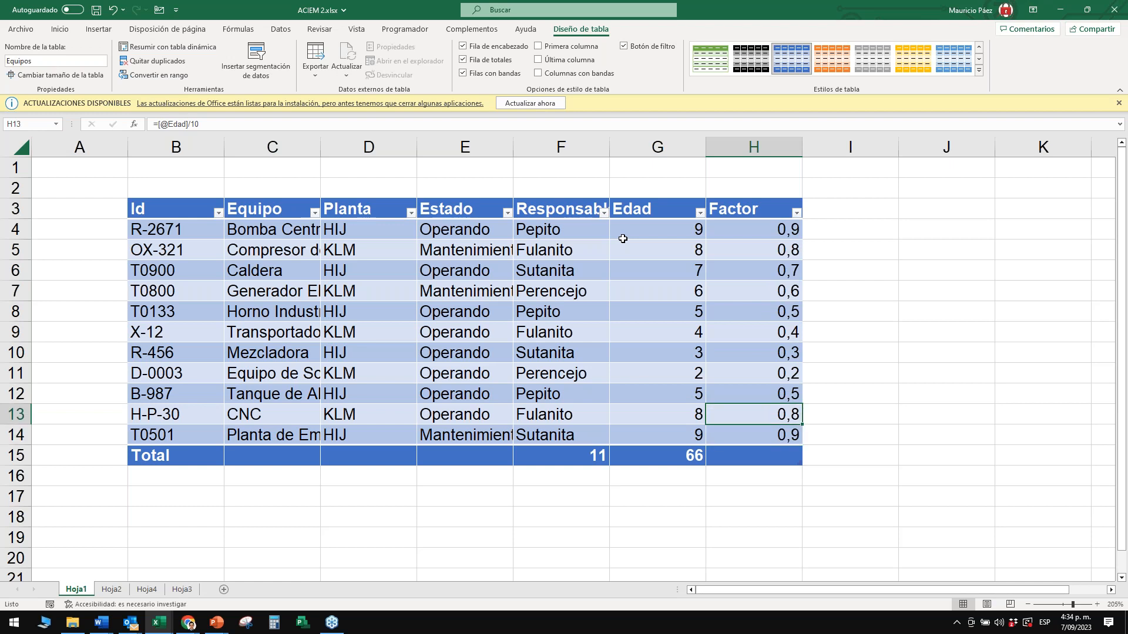
key("Down")
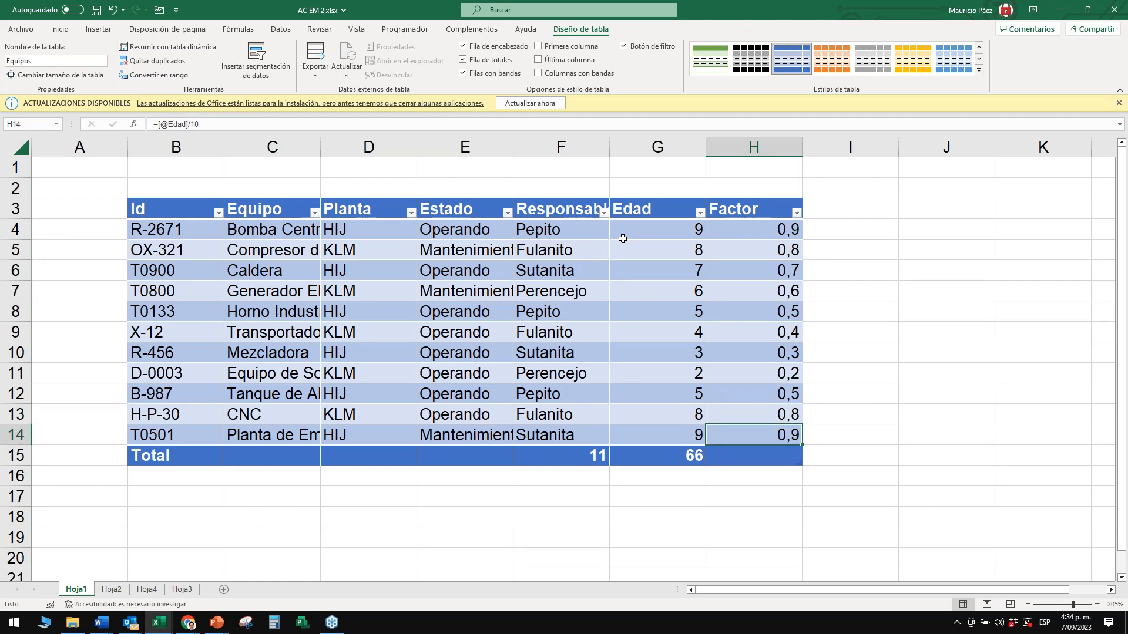
key("Tab")
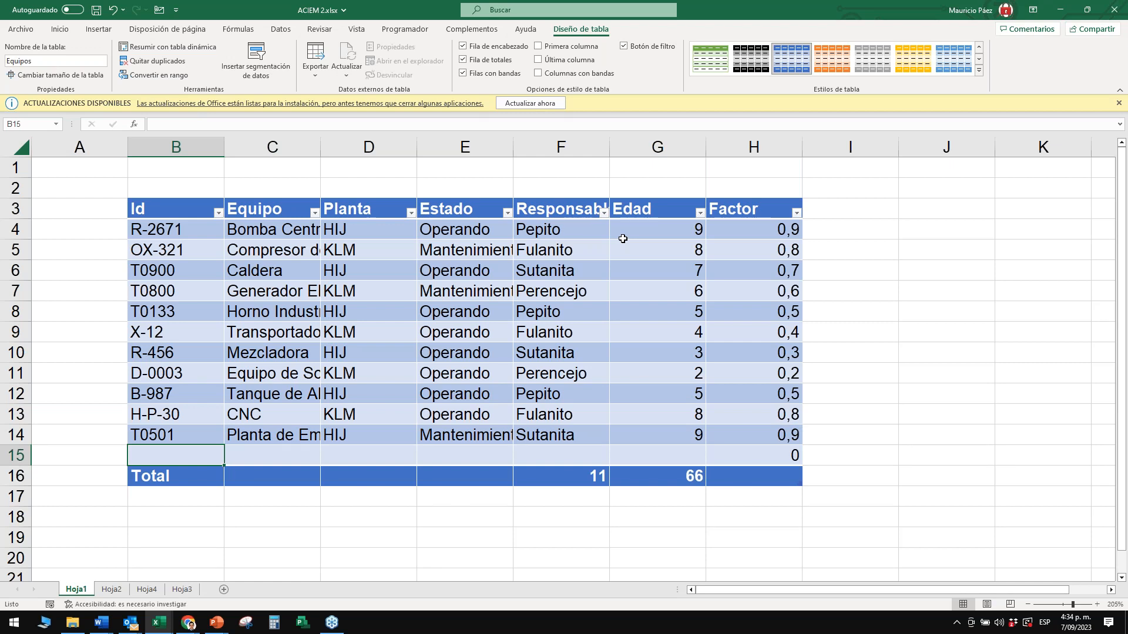
type("W750")
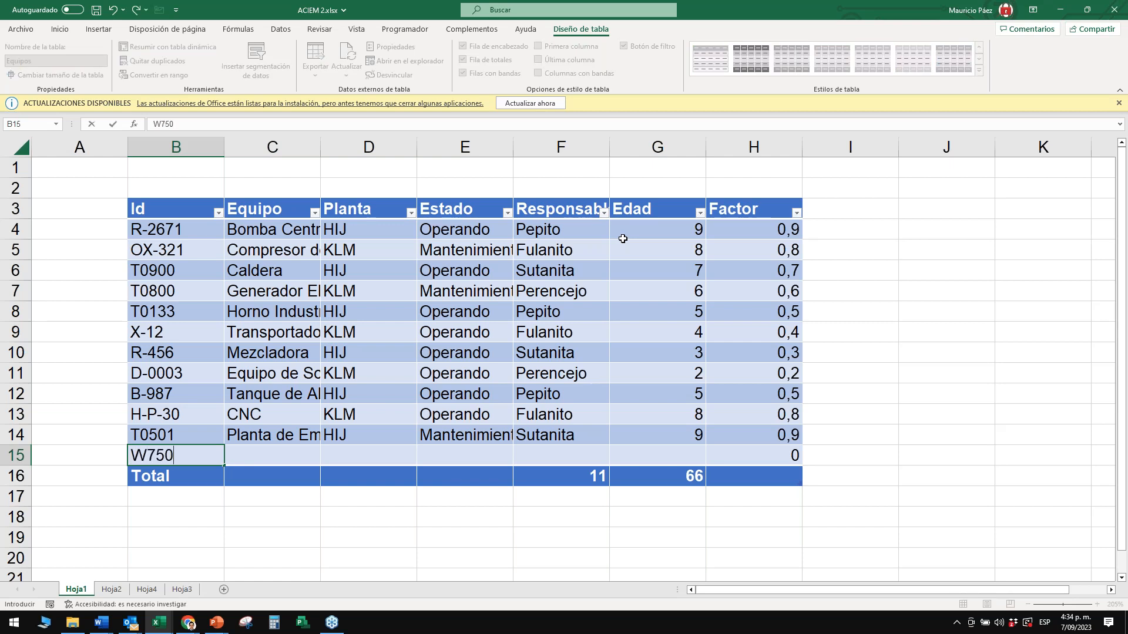
key("Tab")
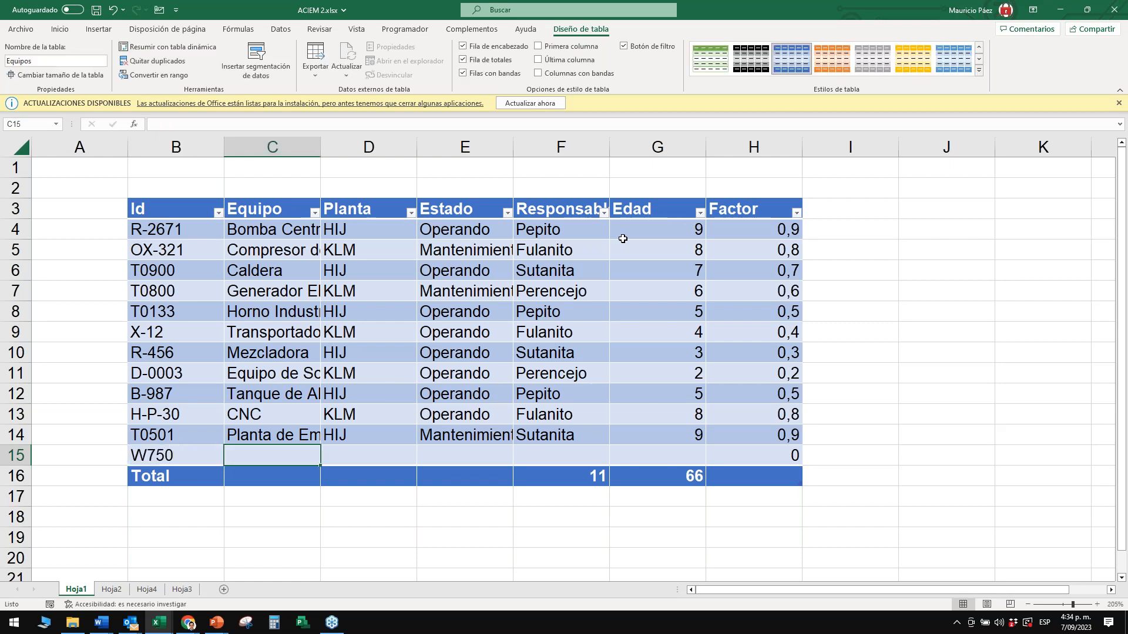
- Fill in the W750 record with Equipo perforadora, Planta KLM and Estado Operando
type("perforadora")
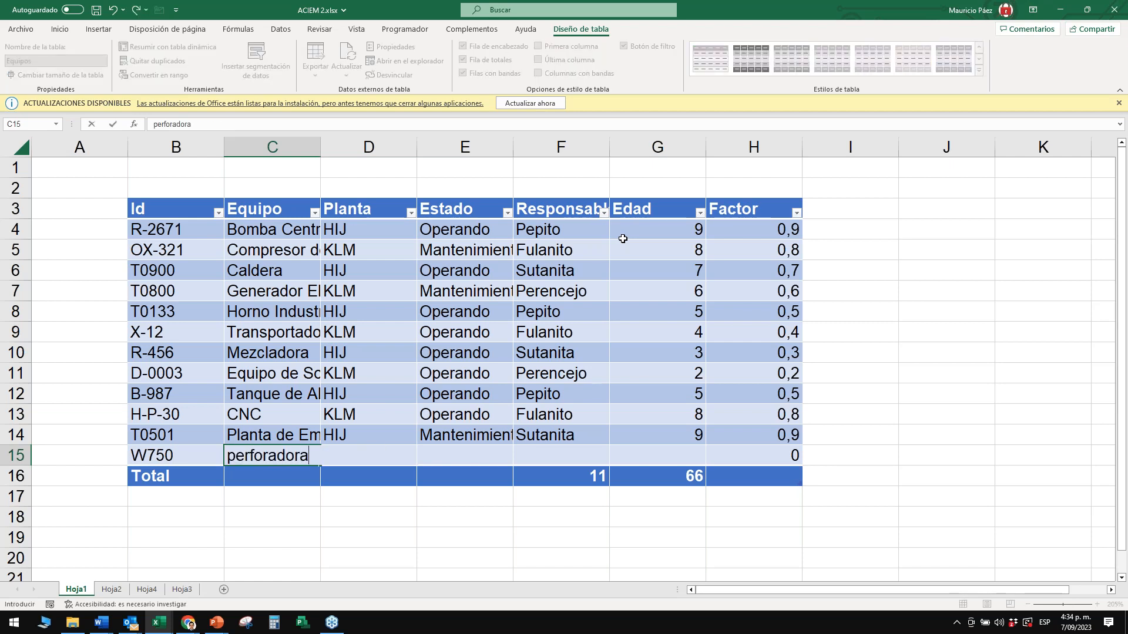
key("Tab")
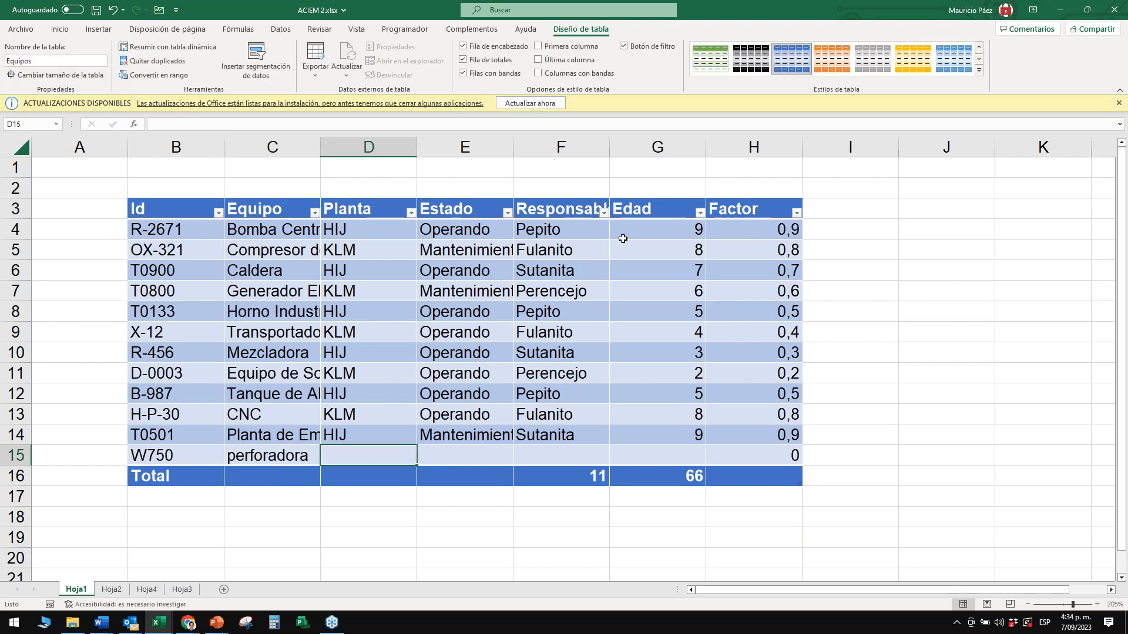
type("KLM")
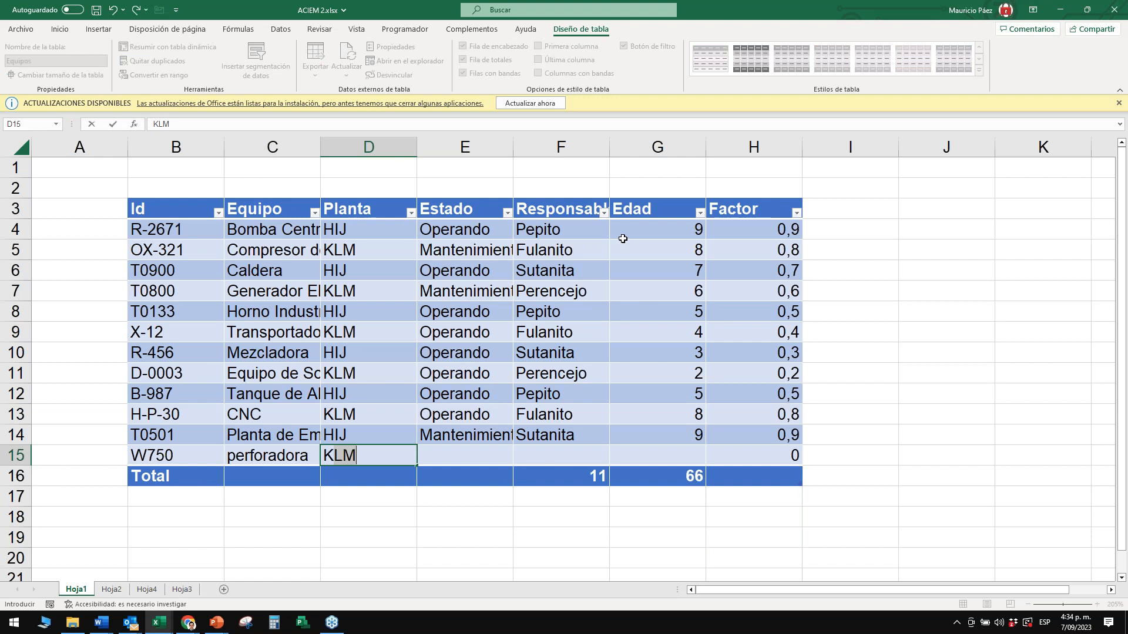
key("Tab")
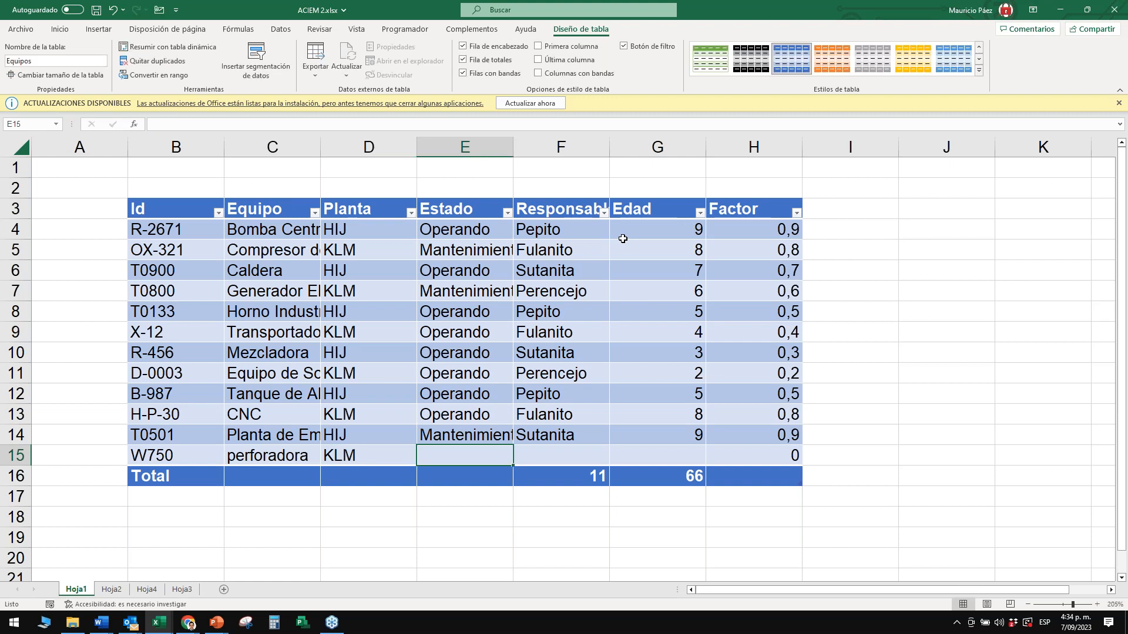
type("Operando")
key("Tab")
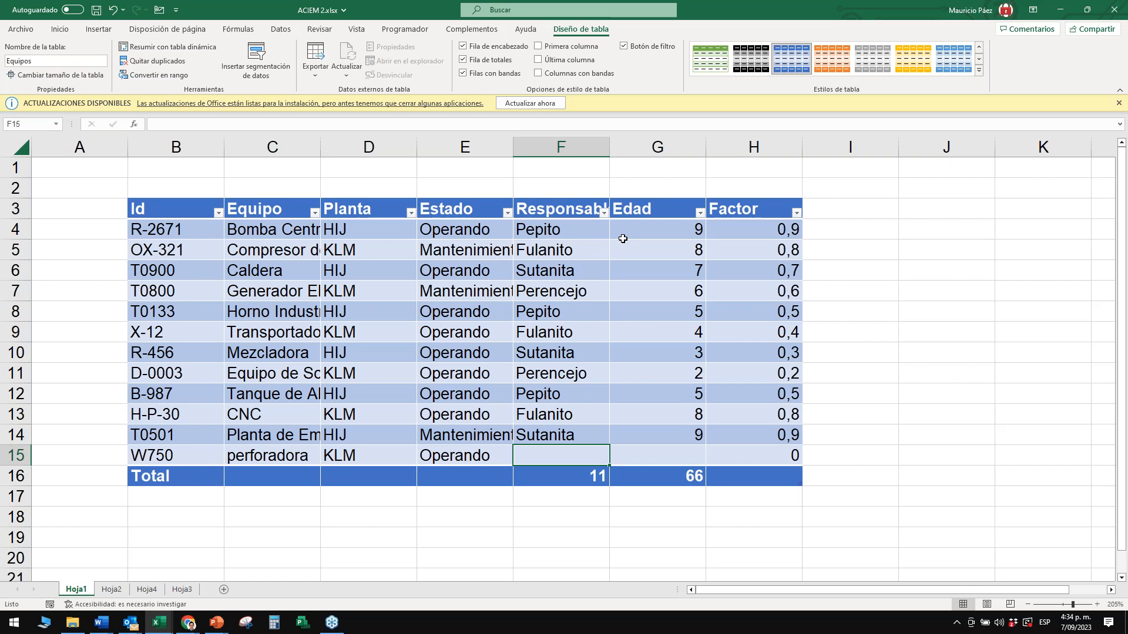
- Complete the W750 record with the responsible person's name and an Edad of 50
type("Pe")
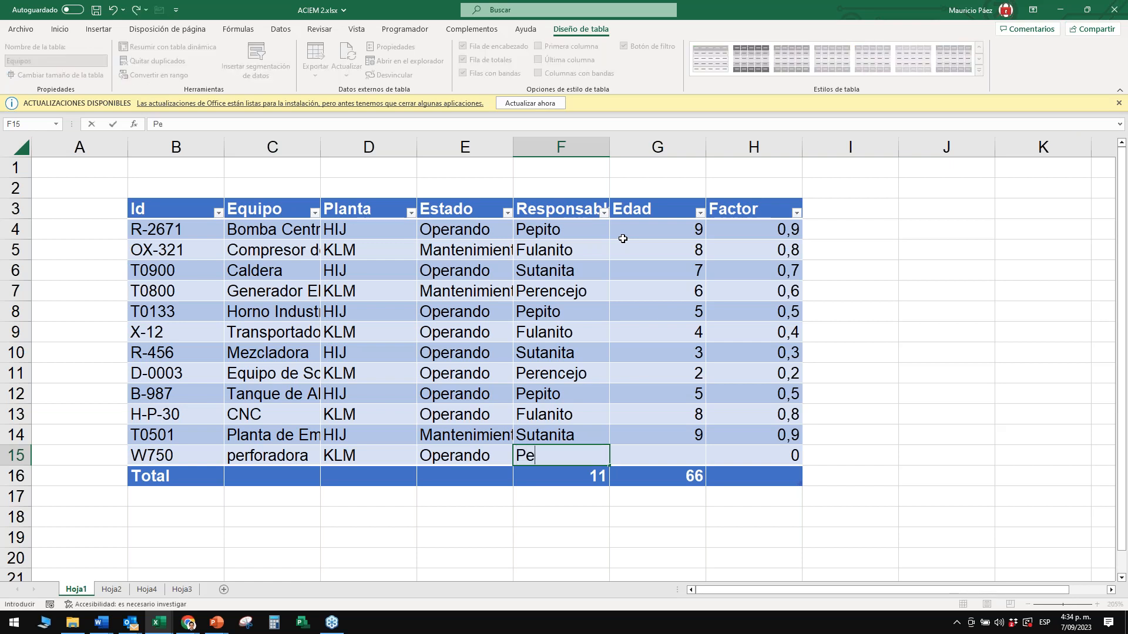
type("rencijita")
key("Tab")
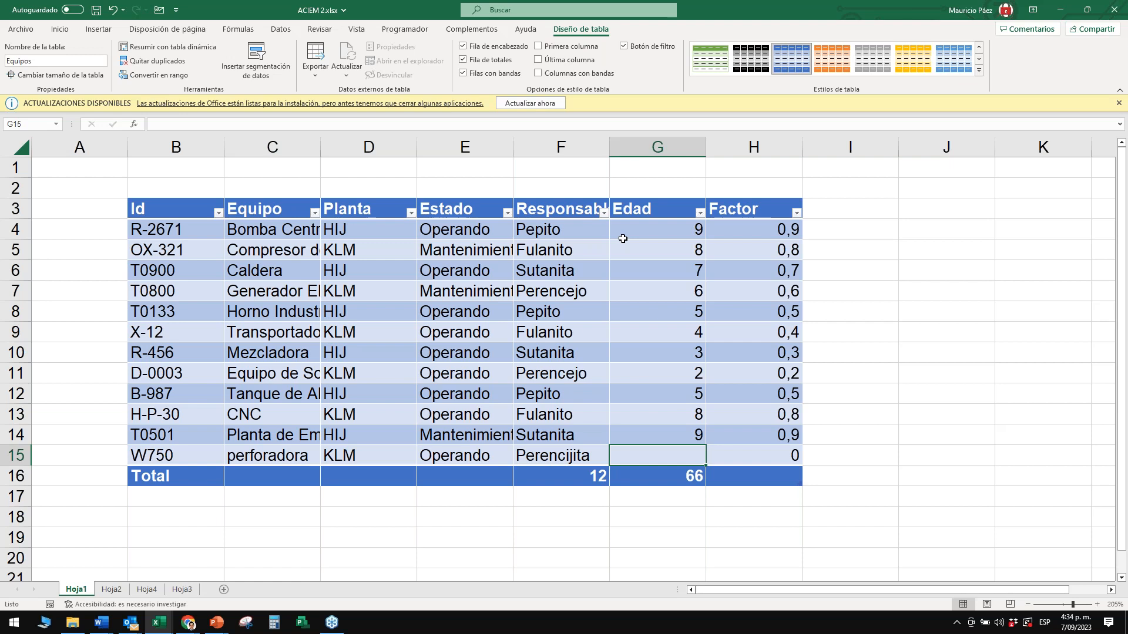
type("50")
key("Tab")
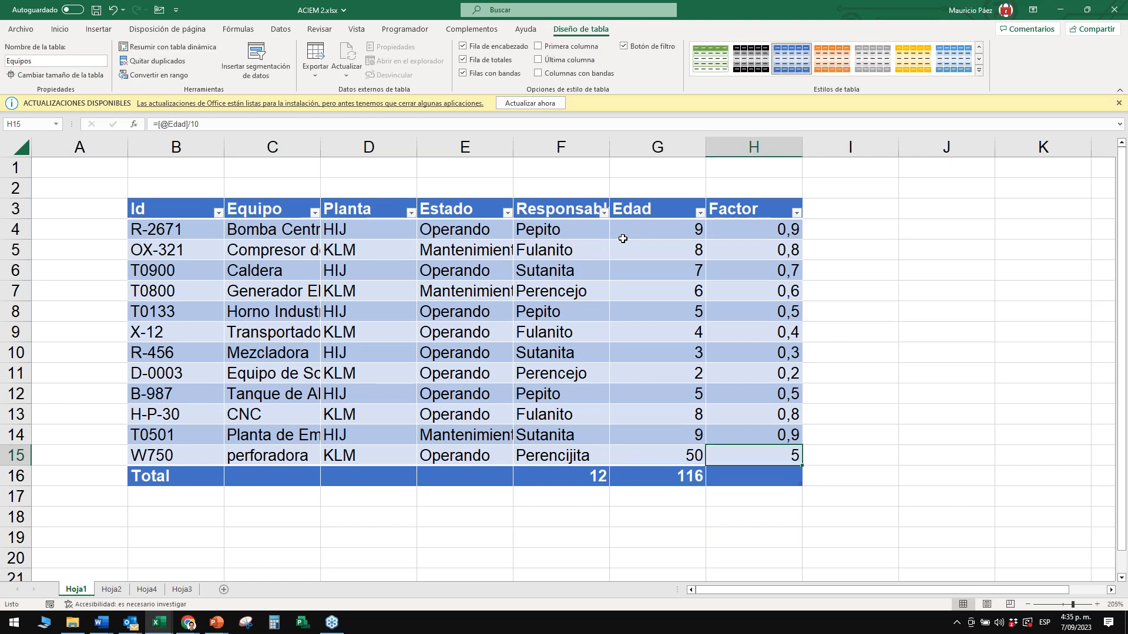
- Compare the Edad and Factor cells of the W750 row and check the Factor formula against the row above
key("Up")
key("Down")
key("Down")
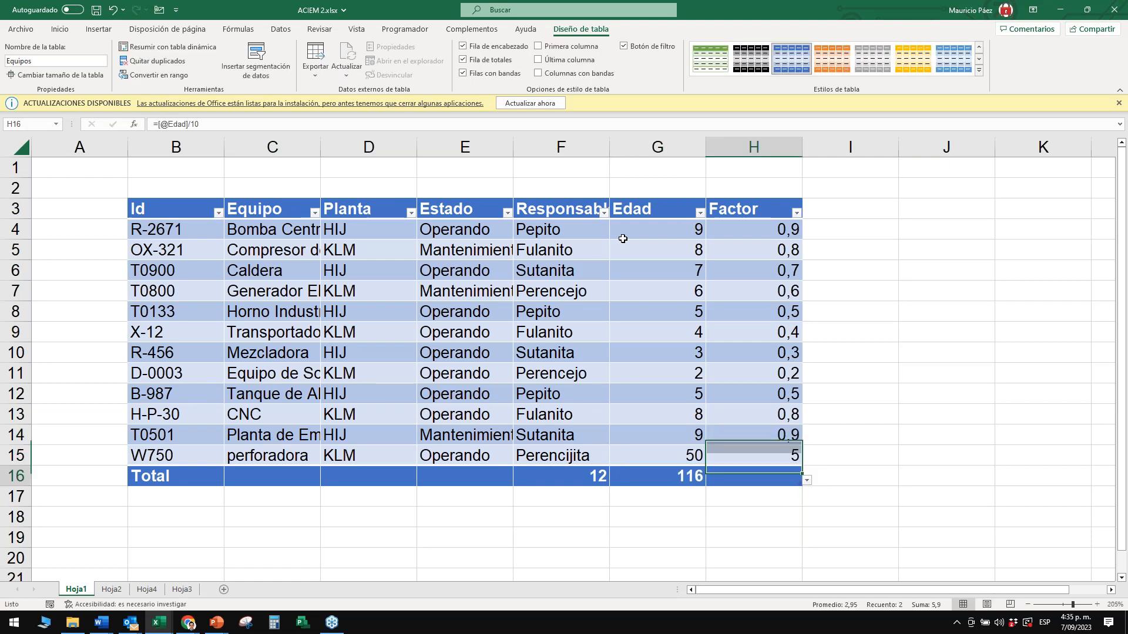
key("Left")
key("Up")
key("shift+Right")
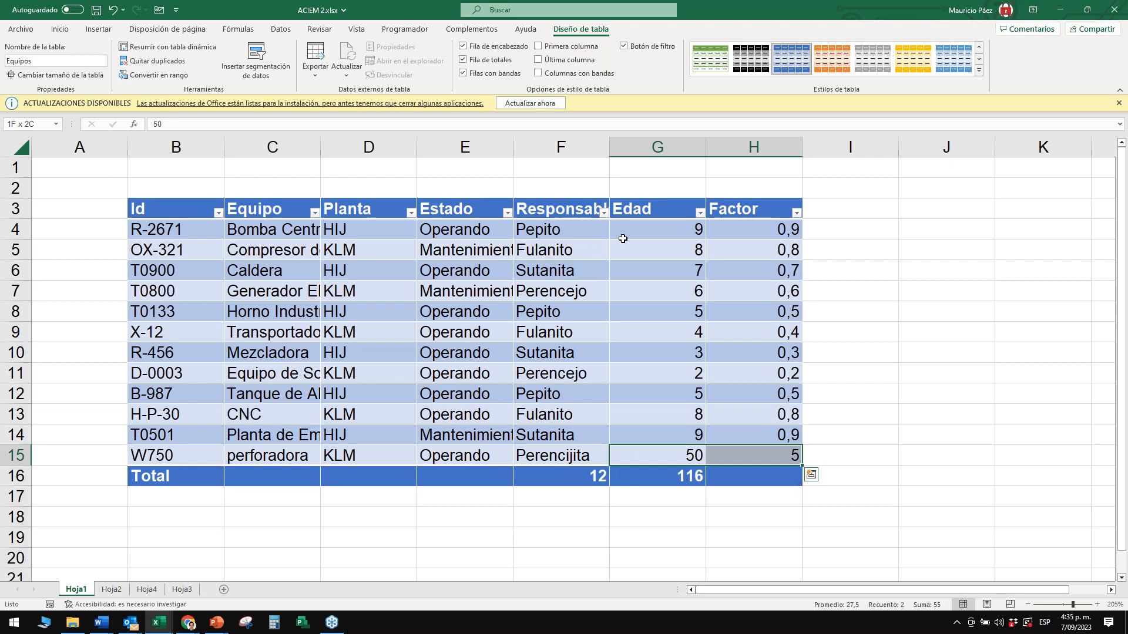
key("Left")
key("Right")
key("Right")
key("Left")
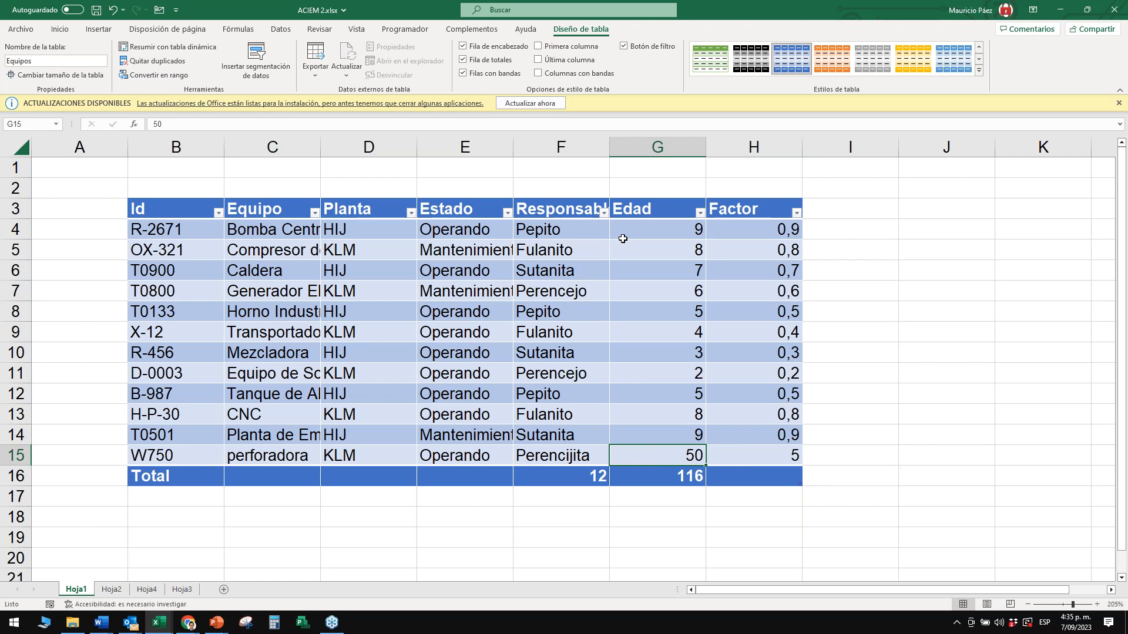
key("Right")
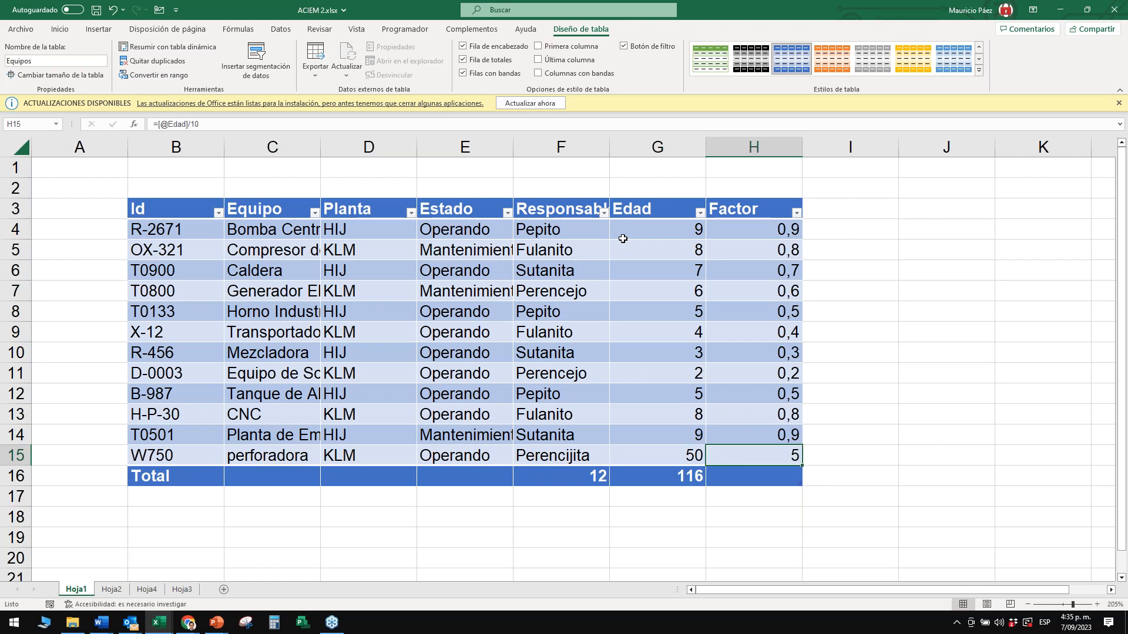
key("Up")
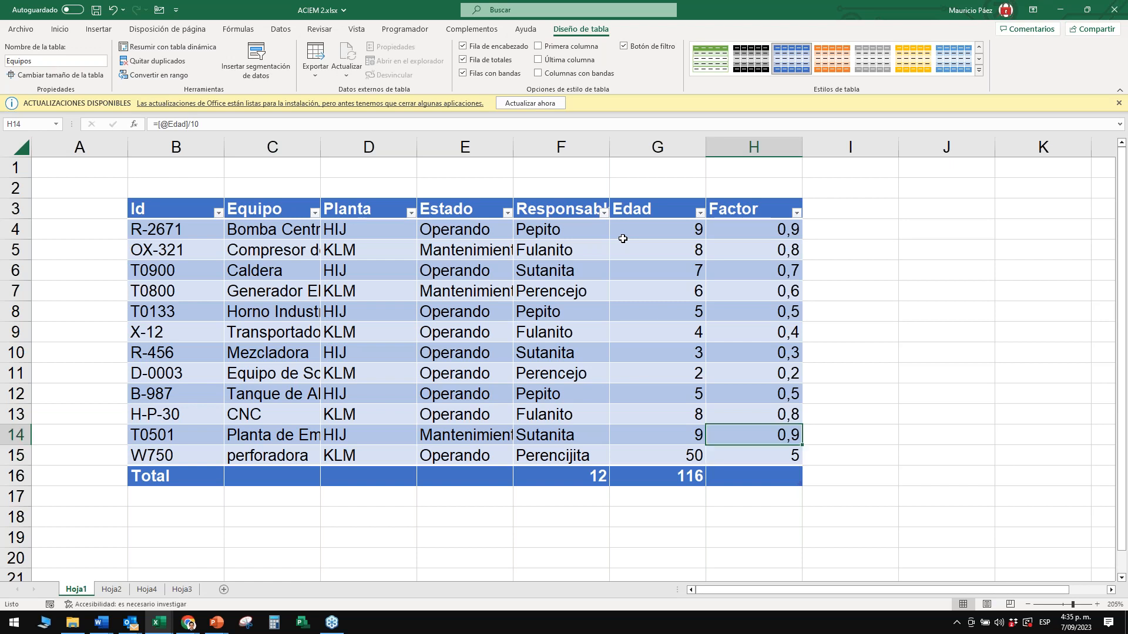
- Review the Factor column between its header and the new W750 row to check that the calculated formula extends through it
key("Up")
key("Up")
key("ctrl+Up")
key("ctrl+Down")
key("ctrl+Up")
key("ctrl+Down")
key("ctrl+Up")
key("ctrl+Down")
key("Up")
key("Down")
key("Right")
key("Left")
key("ctrl+Up")
key("ctrl+Down")
key("Down")
key("Up")
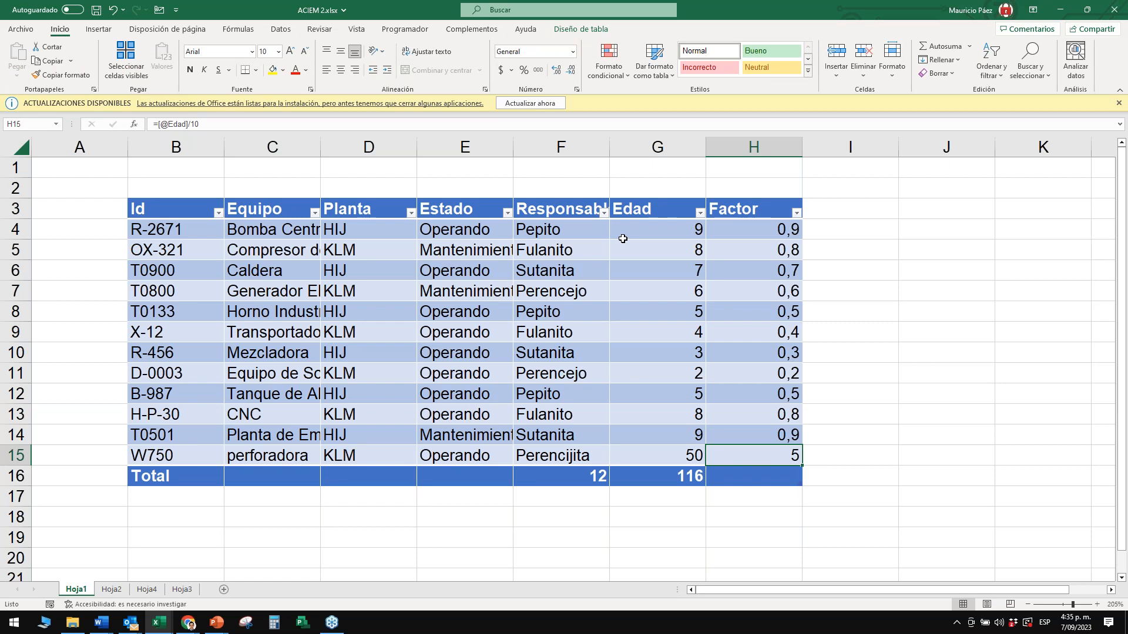
- Inspect the totals row formulas for Edad and Responsable and compare them with the W750 values above
key("Left")
key("shift+Down")
key("shift+Right")
key("shift+Left")
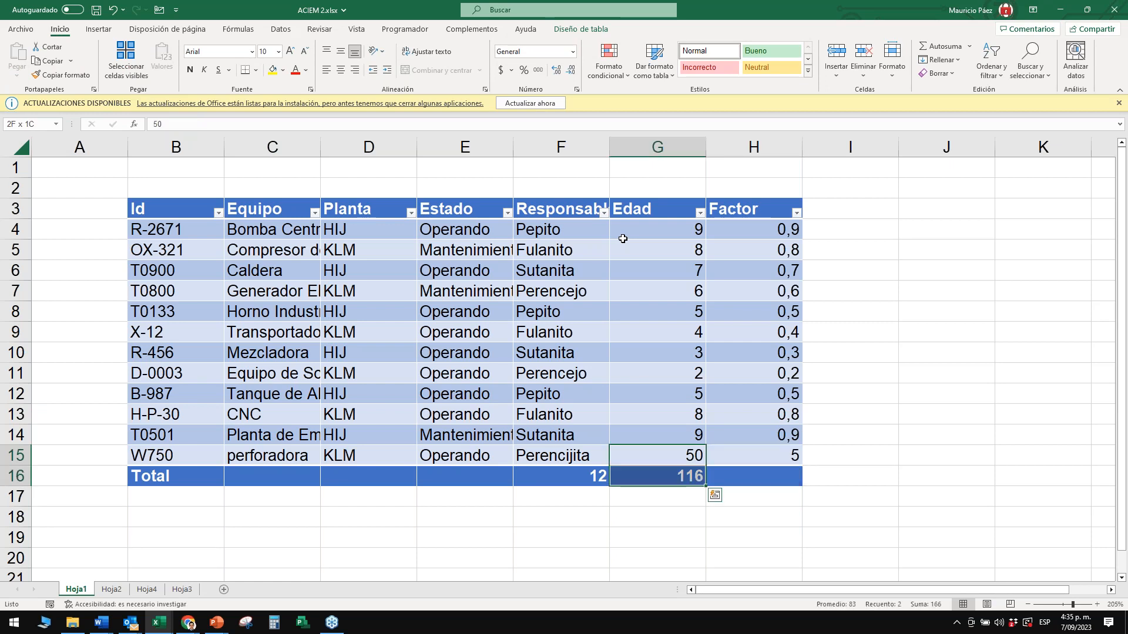
key("Down")
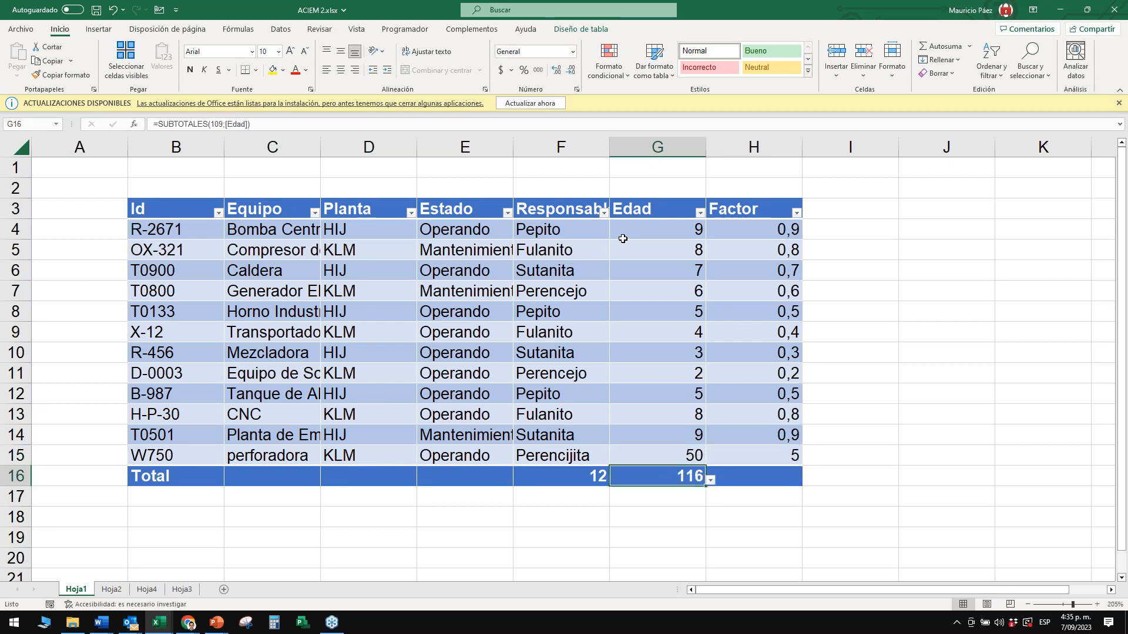
key("F2")
key("Escape")
key("Up")
key("Up")
key("Up")
key("Down")
key("Down")
key("Down")
key("Up")
key("Up")
key("Down")
key("Down")
key("Left")
key("F2")
key("Escape")
key("Right")
key("Up")
key("Left")
key("Right")
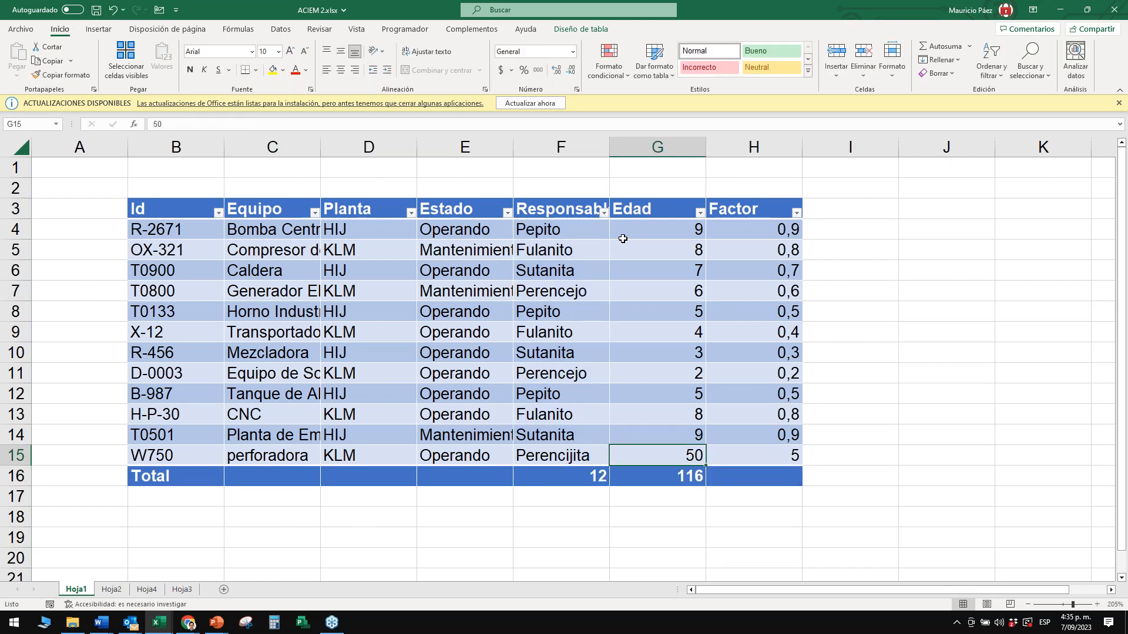
- Examine the extent of the Equipos table by moving between its corners and along the Factor column
key("Right")
key("ctrl+Up")
key("ctrl+Down")
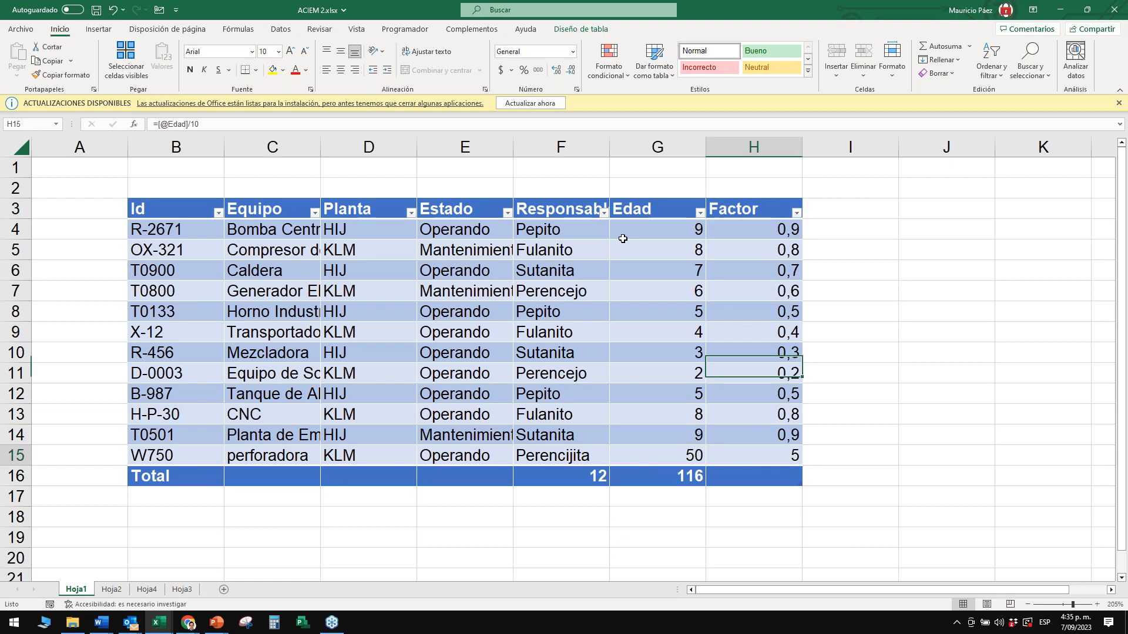
key("ctrl+Left")
key("ctrl+Right")
key("ctrl+Up")
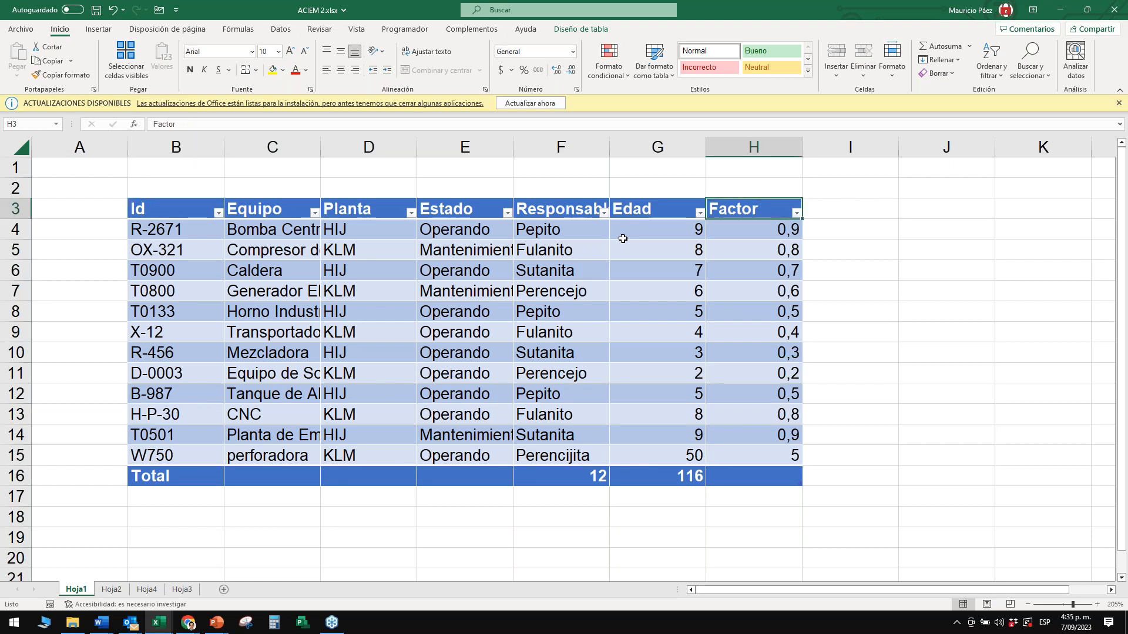
key("Right")
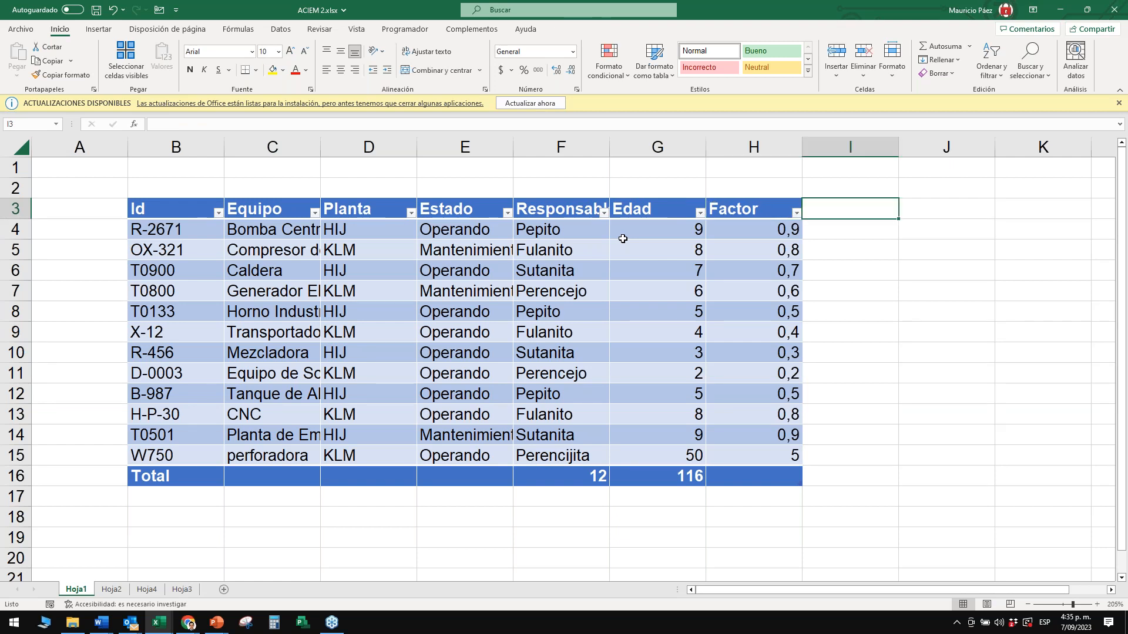
key("Left")
key("ctrl+Down")
key("ctrl+Up")
key("ctrl+shift+Down")
key("Down")
key("Up")
key("ctrl+Down")
key("ctrl+Left")
key("ctrl+Up")
key("ctrl+Right")
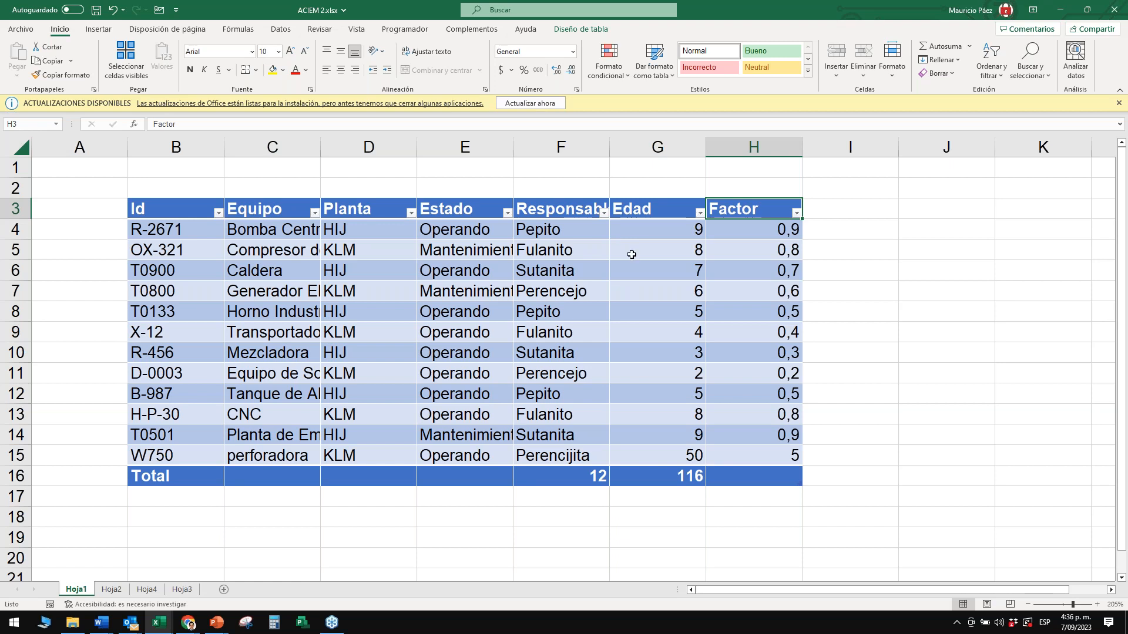
left_click(874, 415)
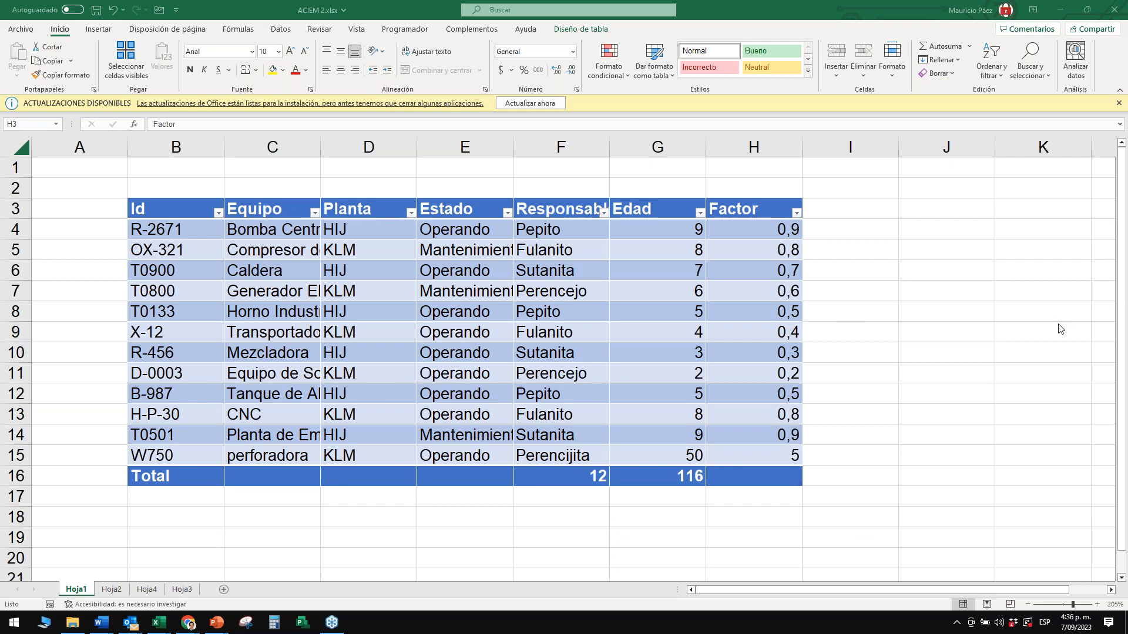
left_click(756, 280)
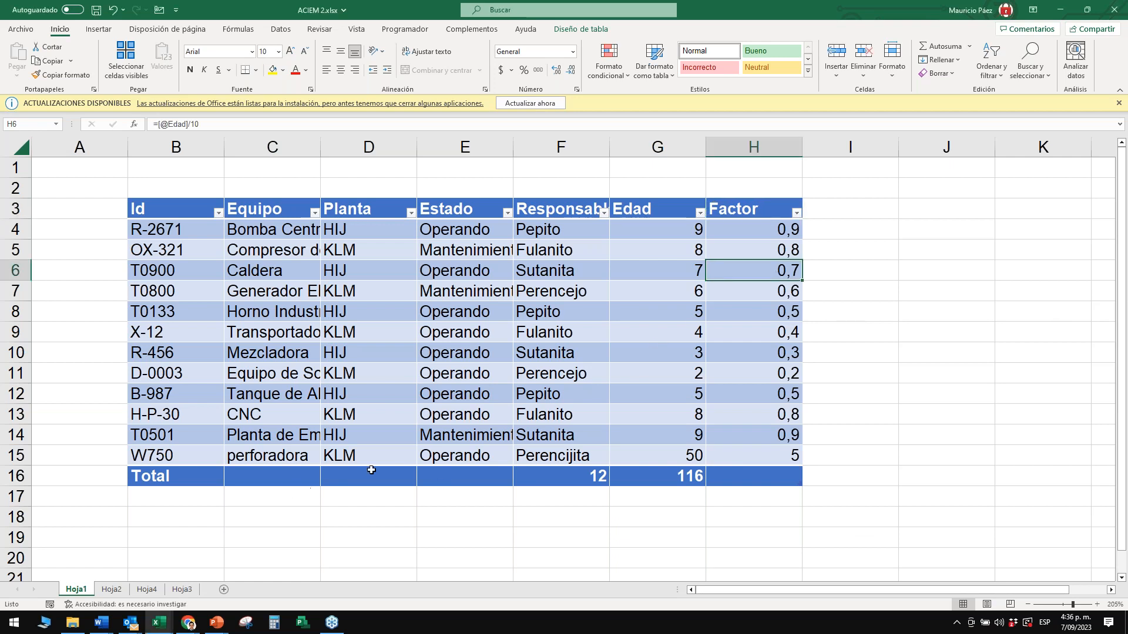
- Copy the failures table on Hoja2, from the Id header to record 34, without its totals row
left_click(111, 589)
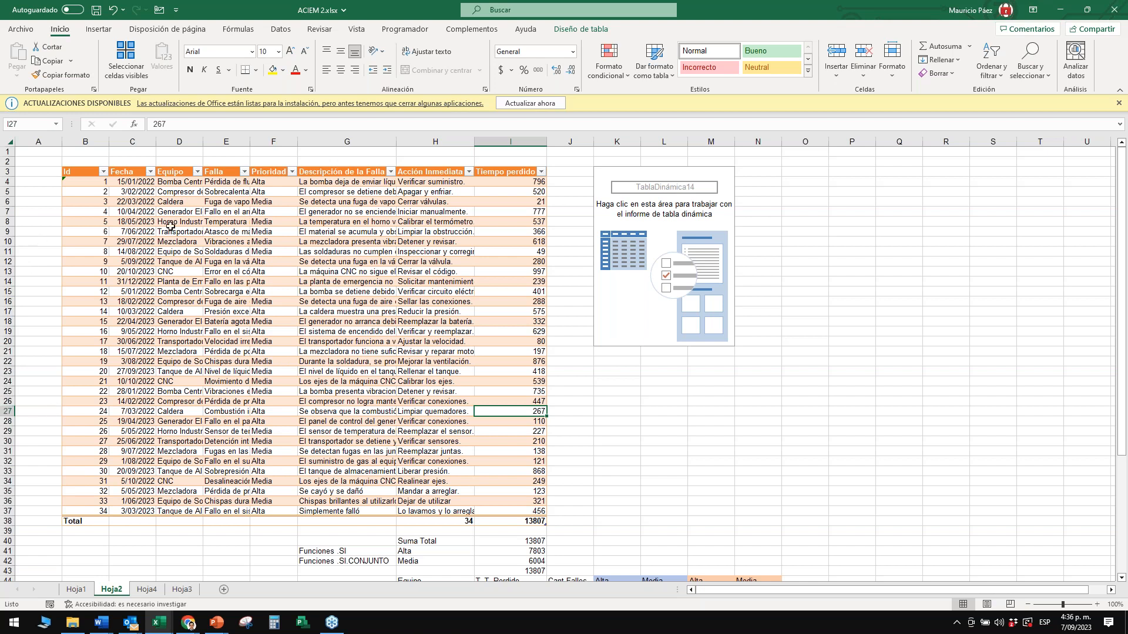
left_click(190, 241)
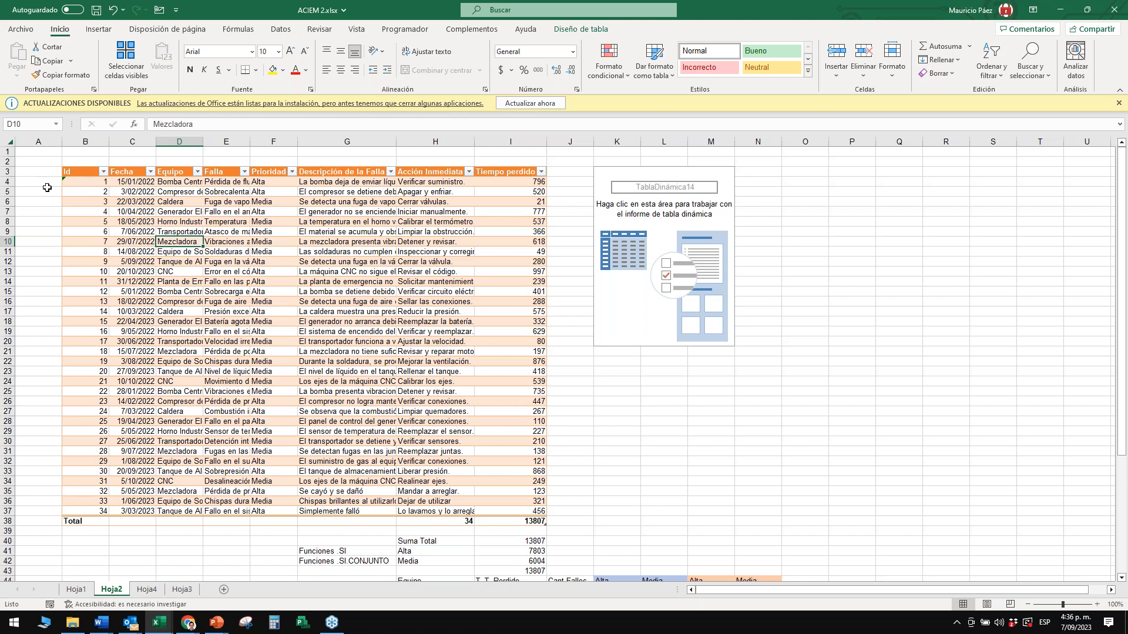
left_click(86, 174)
mouse_move(89, 173)
left_mouse_down()
mouse_move(258, 264)
mouse_move(517, 452)
mouse_move(517, 511)
left_mouse_up()
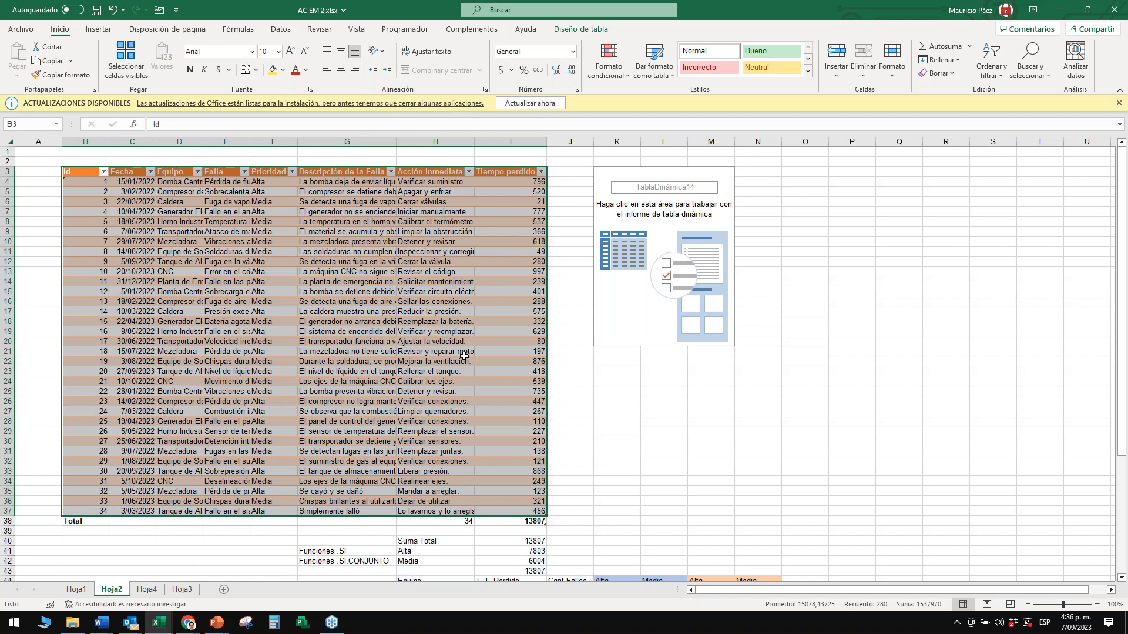
key("ctrl+c")
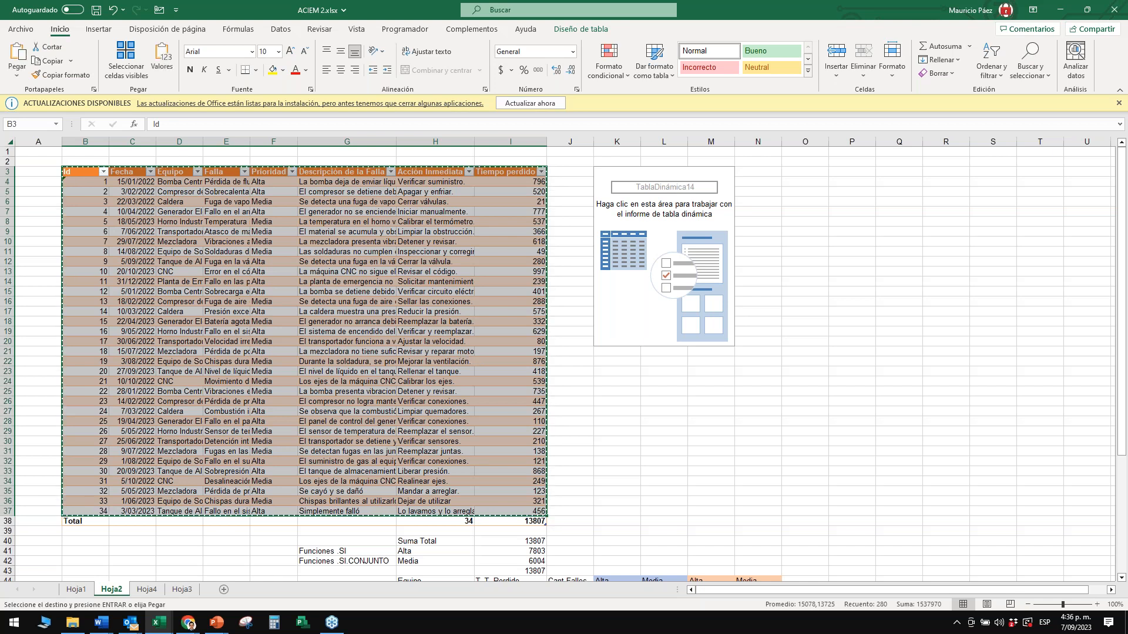
- Add a new sheet and paste the copied failure records as values only, starting at cell B3
left_click(223, 589)
left_click(90, 172)
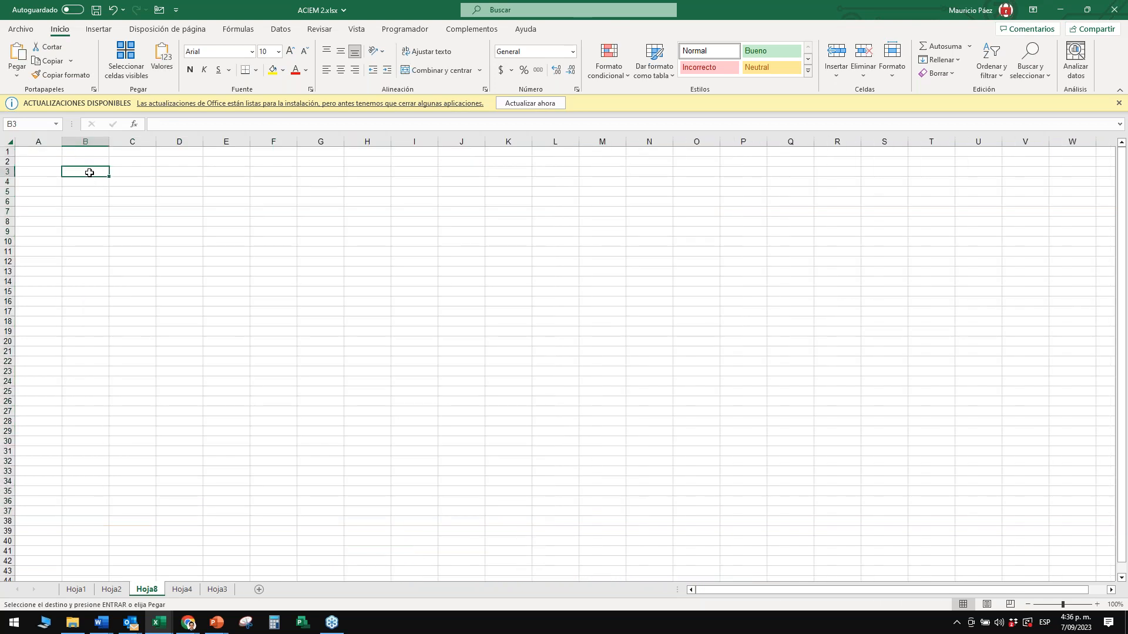
left_click(162, 58)
- Format the Fecha values in C4:C37 as Fecha corta
left_click(141, 232)
key("Up")
key("Up")
key("Up")
key("Up")
key("Up")
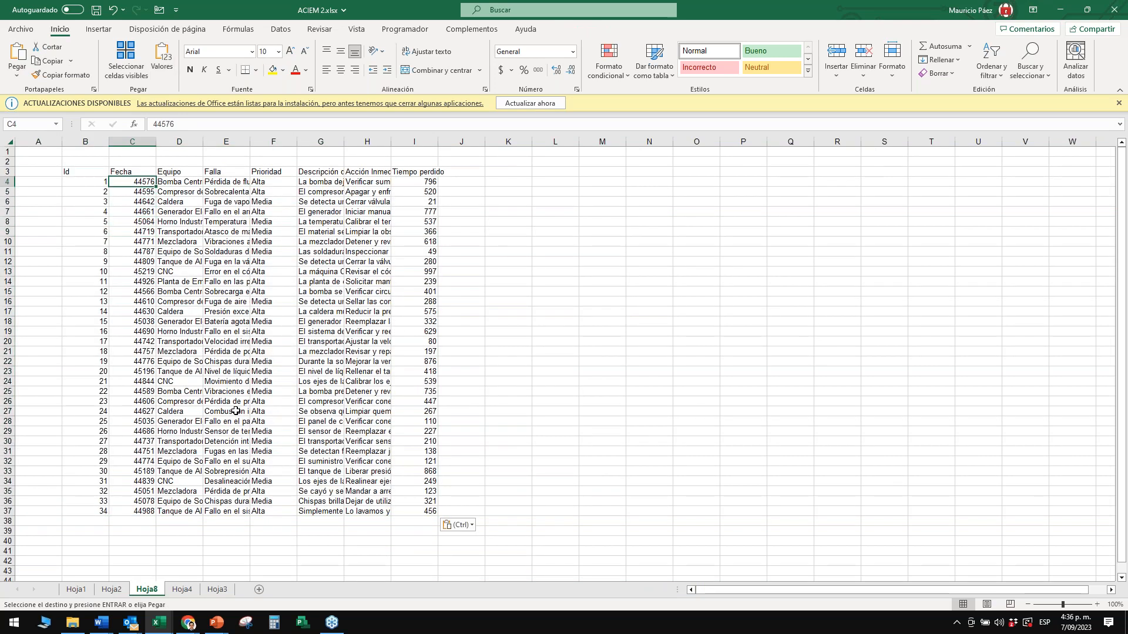
key("ctrl+shift+Down")
left_click(571, 51)
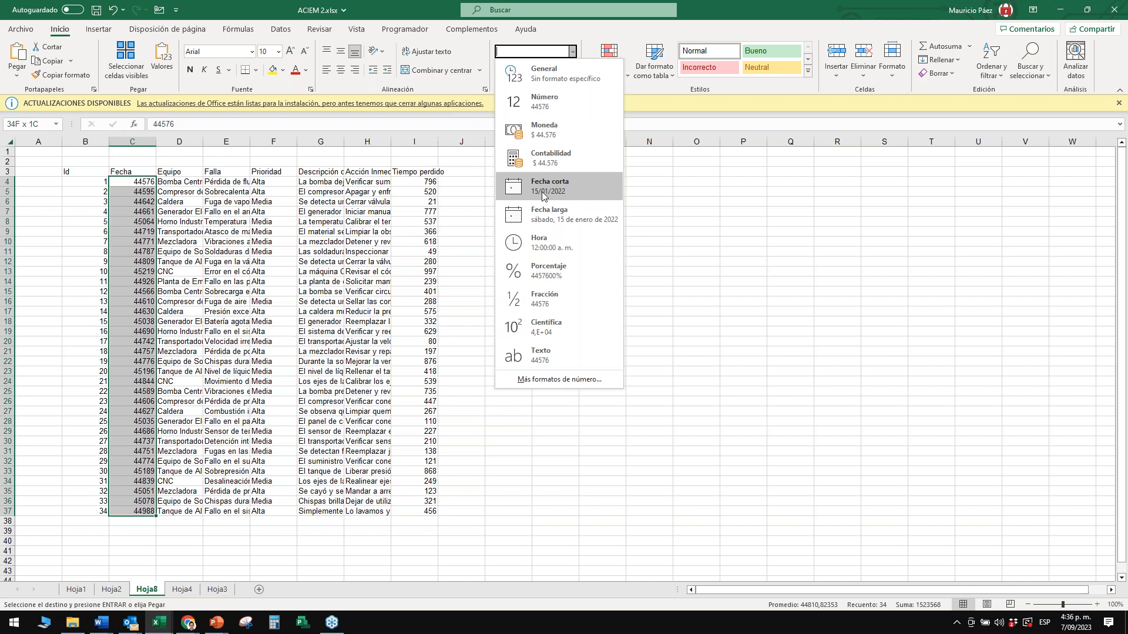
left_click(544, 196)
- Check the extent of the pasted failures range by selecting it from the Id header to the last Tiempo perdido value
left_click(168, 223)
key("Left")
key("Up")
key("Up")
key("Left")
key("Up")
key("Up")
key("Up")
key("ctrl+shift+Down")
key("ctrl+shift+Right")
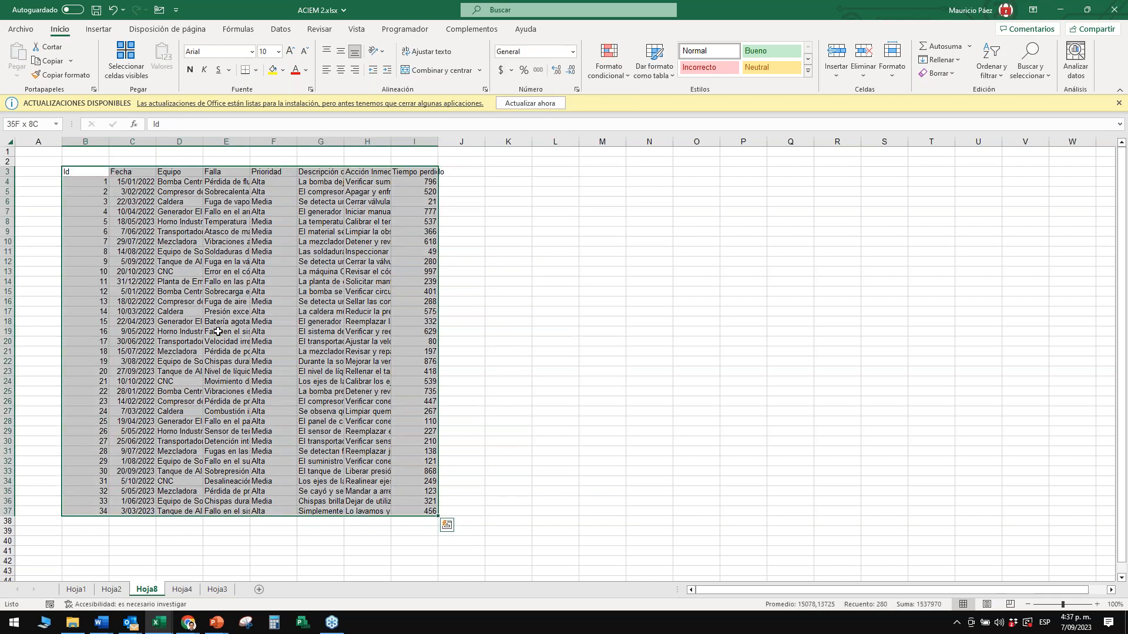
key("Right")
key("Down")
key("Down")
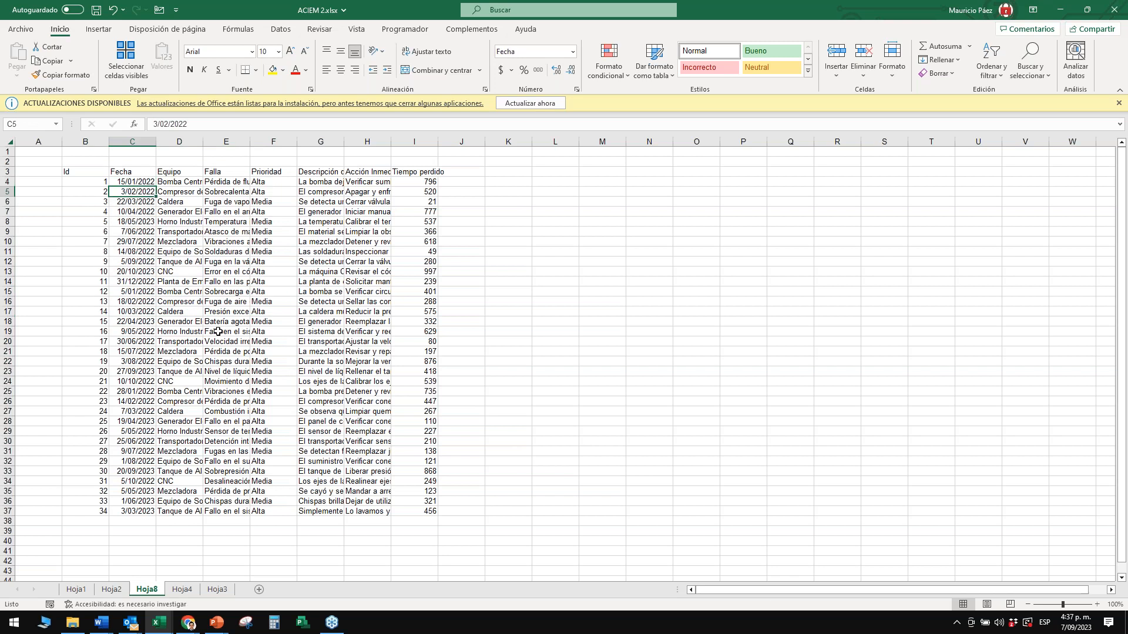
- Examine the headers and first records of the pasted range across the Id, Fecha and Equipo columns
key("Left")
key("Up")
key("Up")
key("Down")
key("Down")
key("Down")
key("Down")
key("Up")
key("Up")
key("Right")
key("Right")
key("Up")
key("Left")
key("Left")
key("Up")
key("Right")
key("Left")
key("Down")
key("Right")
key("Down")
key("Right")
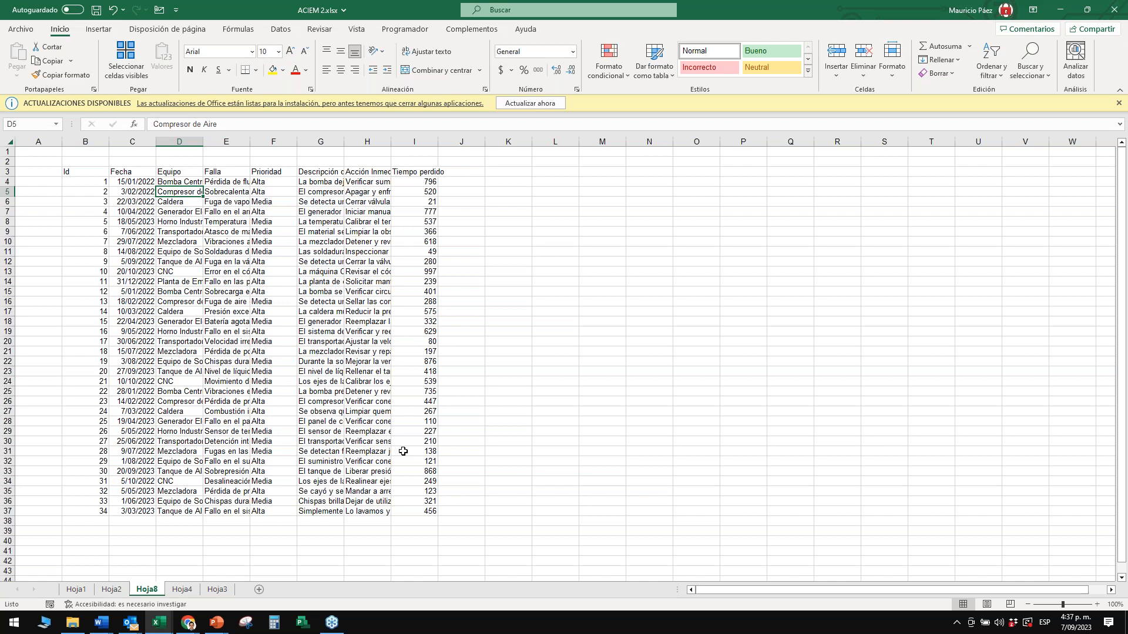
left_click(240, 263)
left_click(177, 242)
left_click(138, 220)
left_click(101, 181)
left_click(94, 171)
left_click(216, 233)
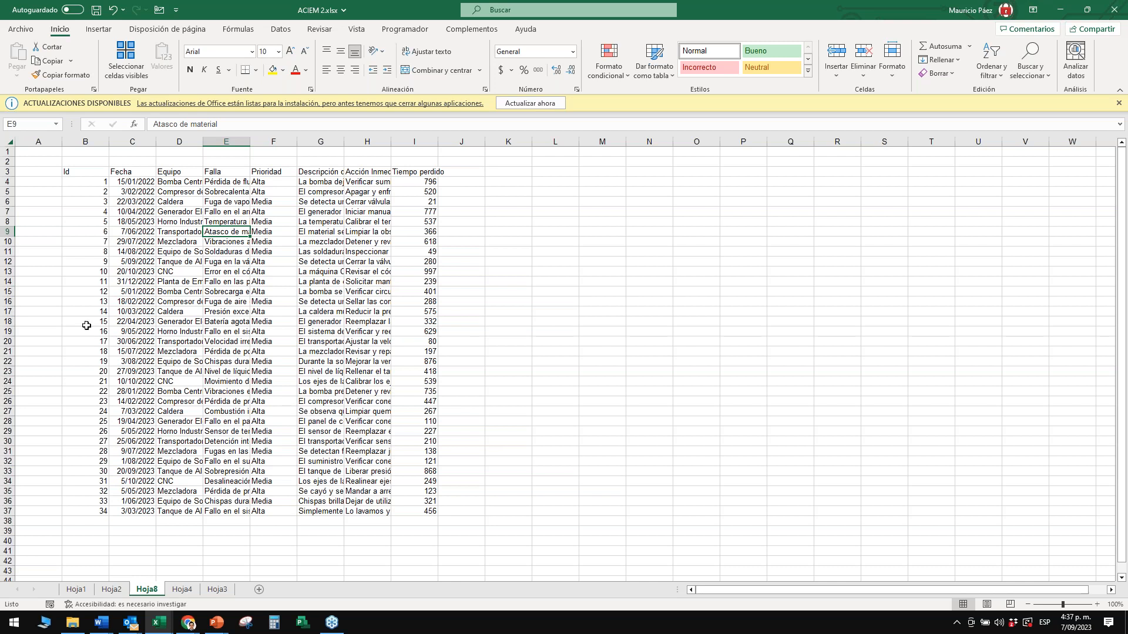
left_click(186, 222)
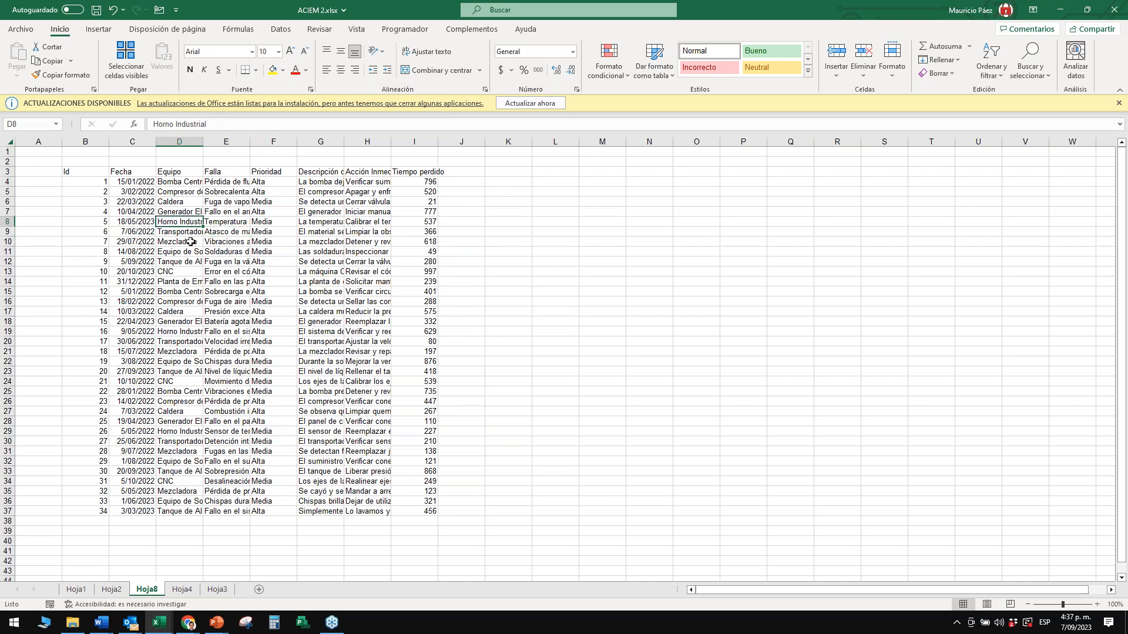
- Examine the failures range's records and its column headers from Equipo to Tiempo perdido, with the data tools at hand
left_click(323, 321)
left_click(133, 281)
left_click(89, 231)
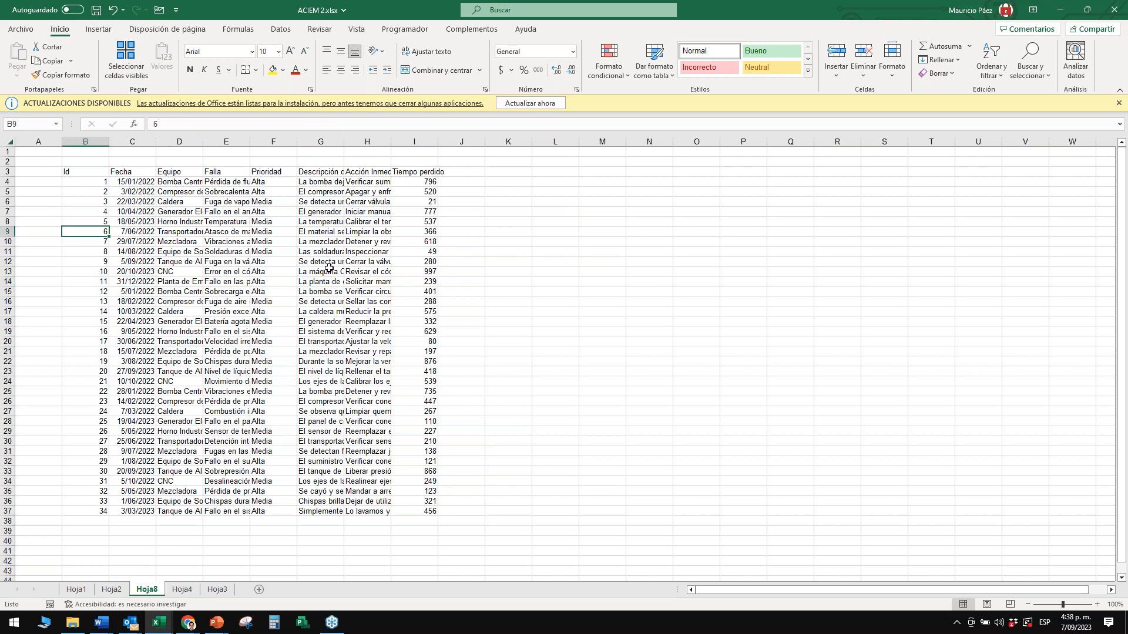
left_click(282, 29)
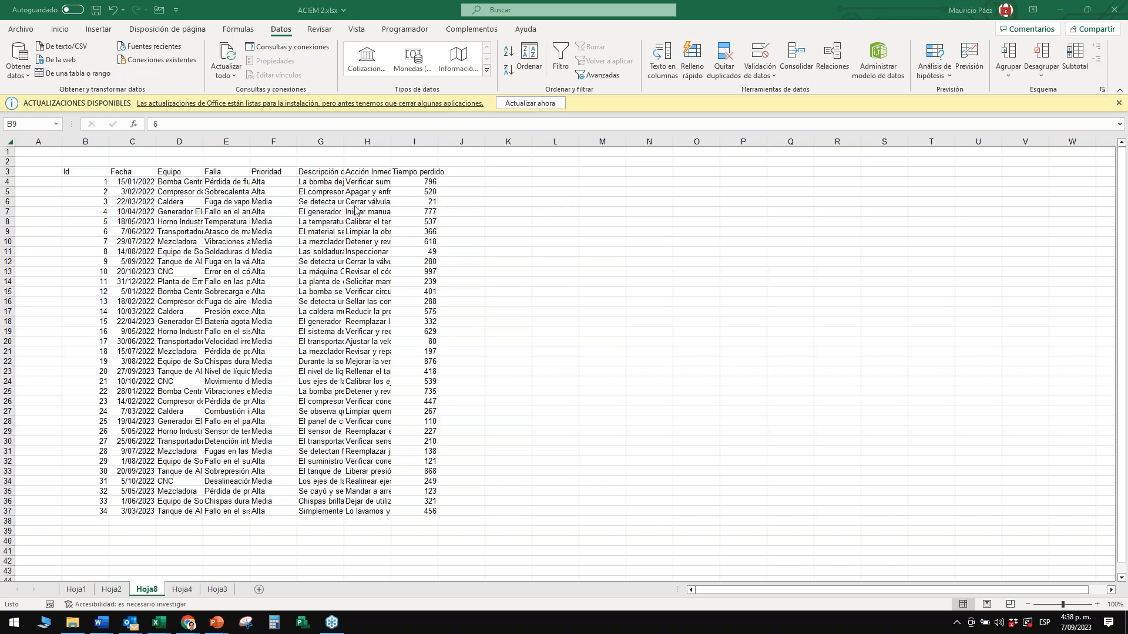
left_click(188, 212)
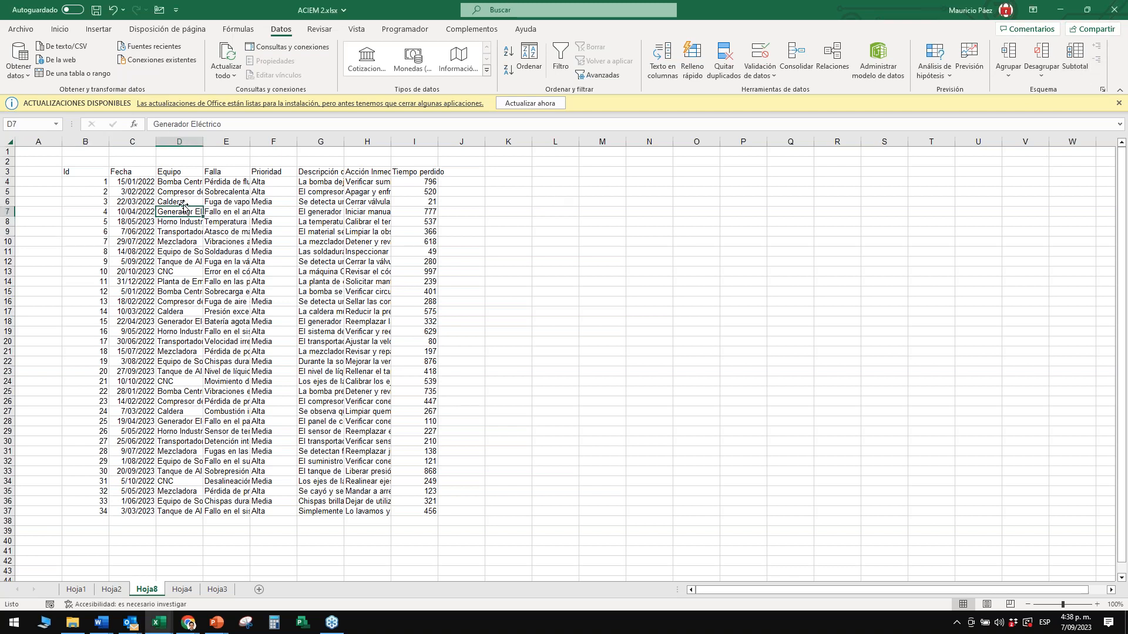
left_click(196, 202)
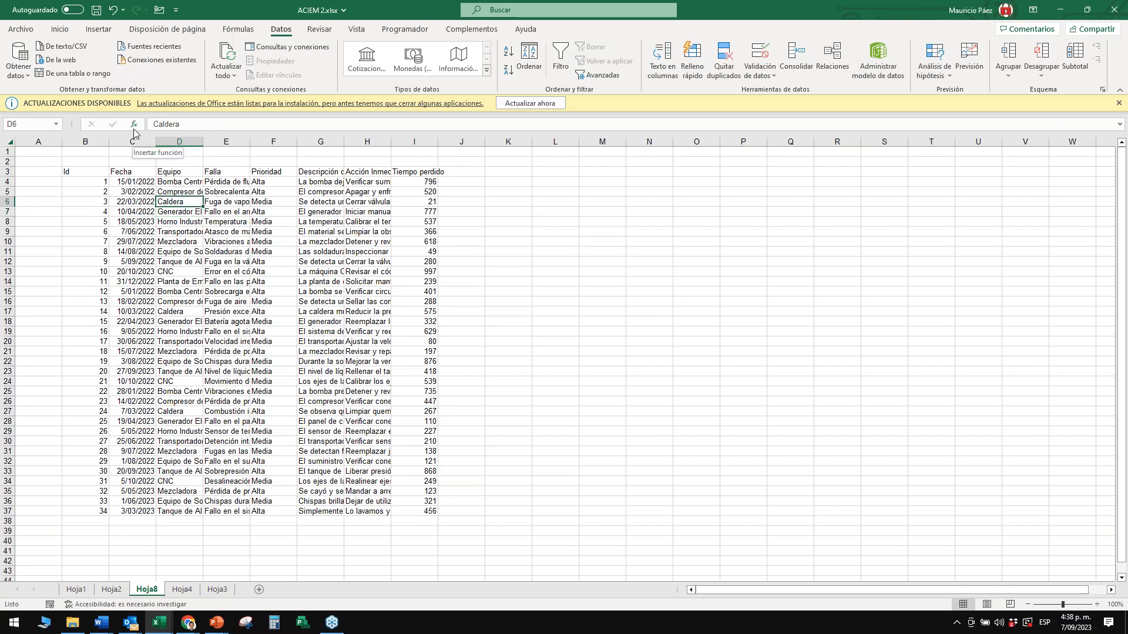
left_click(187, 171)
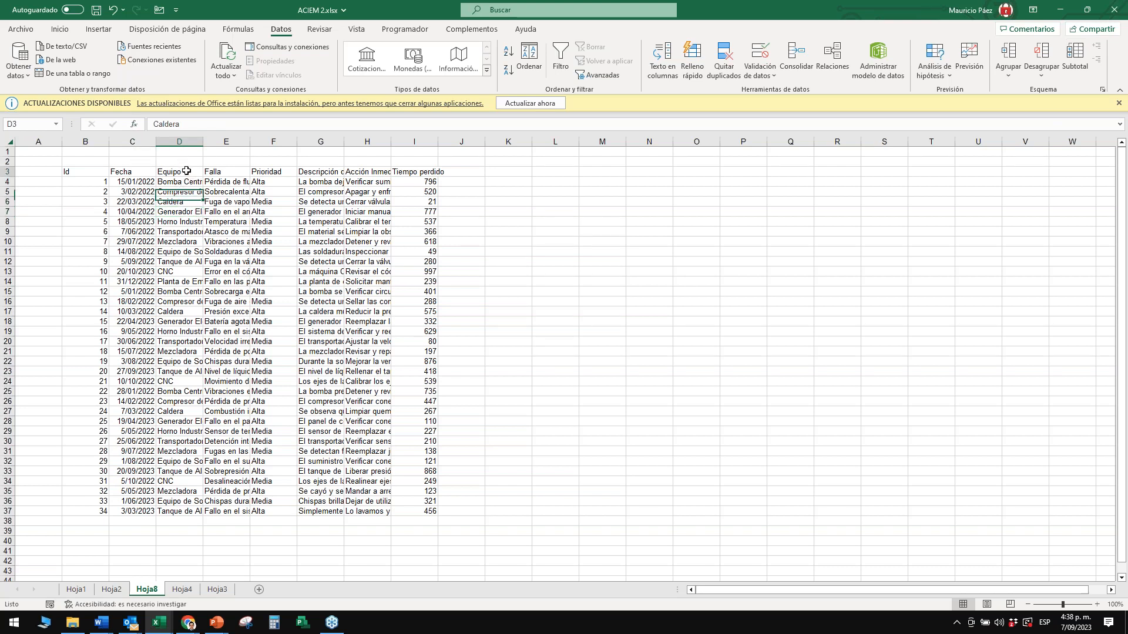
left_click(228, 172)
left_click(279, 172)
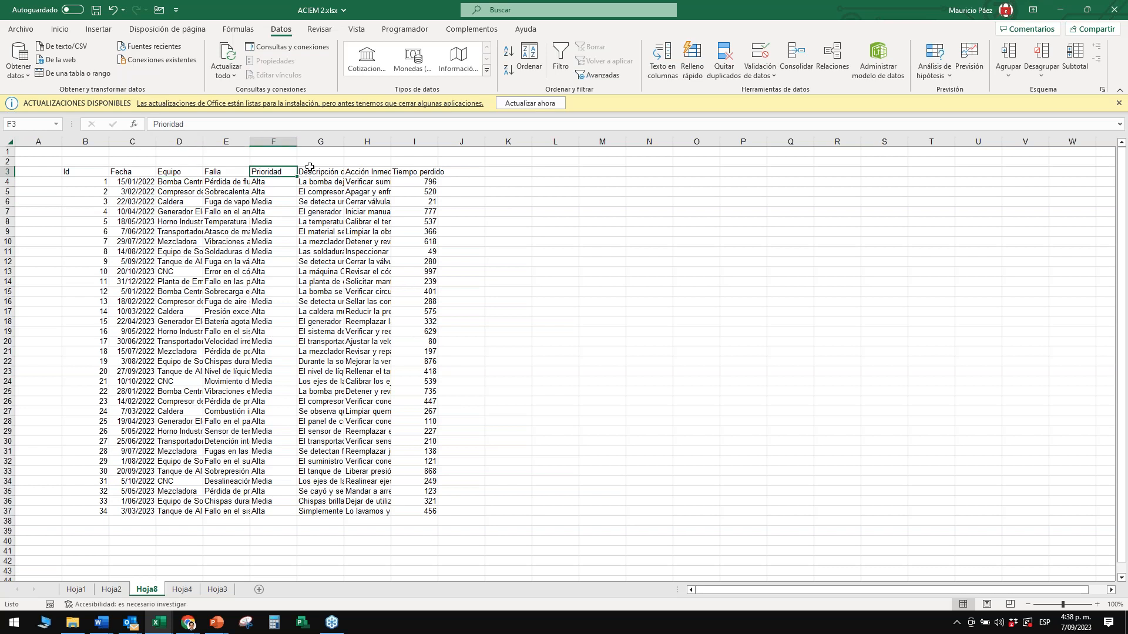
left_click(370, 172)
left_click(414, 171)
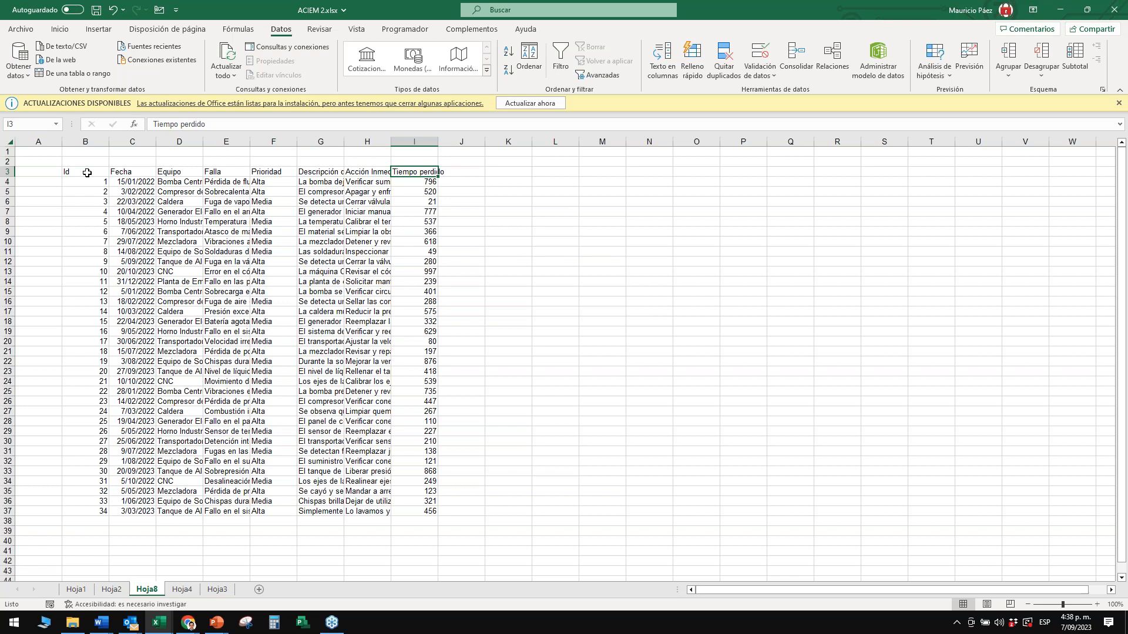
- Copy the whole failures range B3:I37 and paste a duplicate on the same sheet starting at cell N3
left_click_drag(87, 172, 429, 515)
key("ctrl+c")
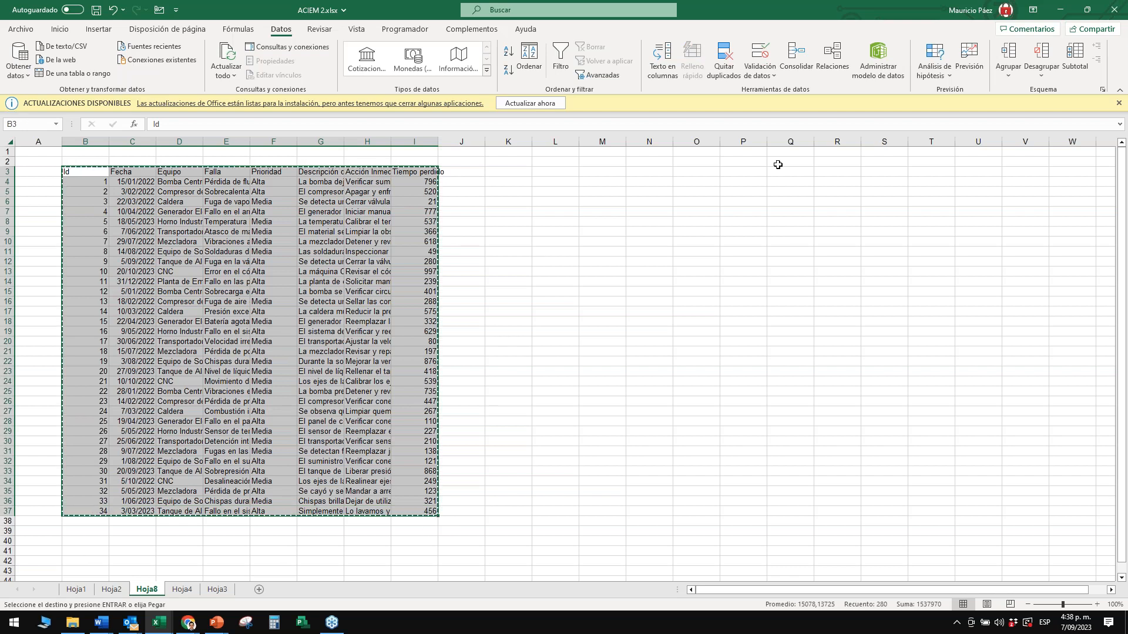
left_click(651, 172)
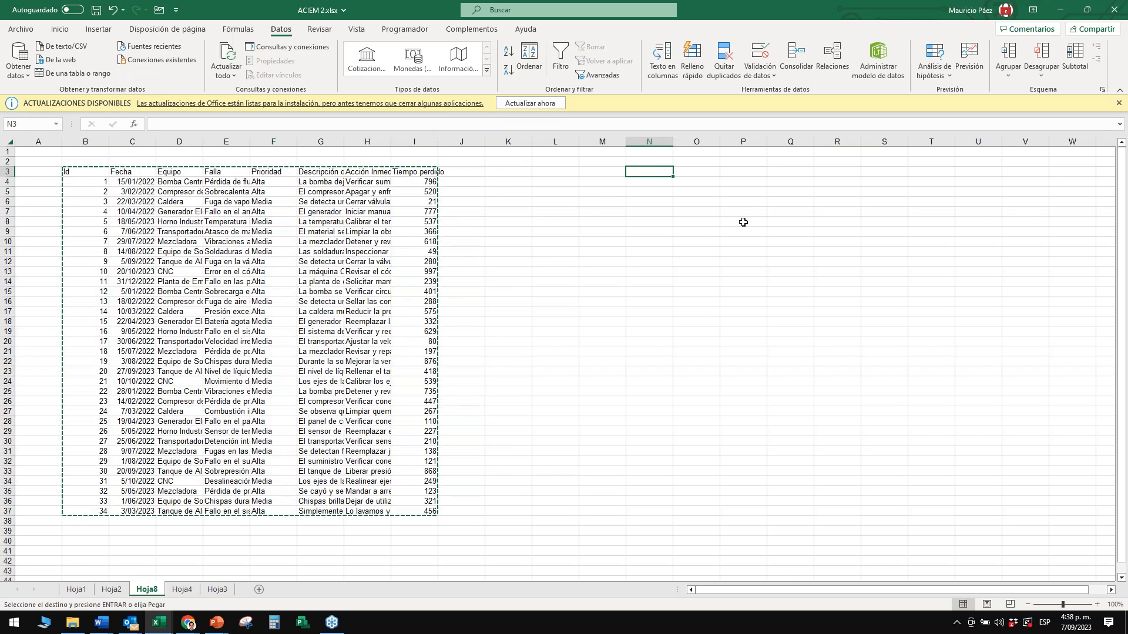
key("ctrl+v")
- Look over the duplicated failures range and the empty columns beyond it, as far as column AB
key("Right")
key("Right")
key("Right")
key("Right")
key("Right")
key("Right")
key("Right")
key("Right")
key("Right")
key("Right")
key("Right")
key("Right")
key("Right")
key("Right")
key("Right")
key("Right")
key("Right")
key("Right")
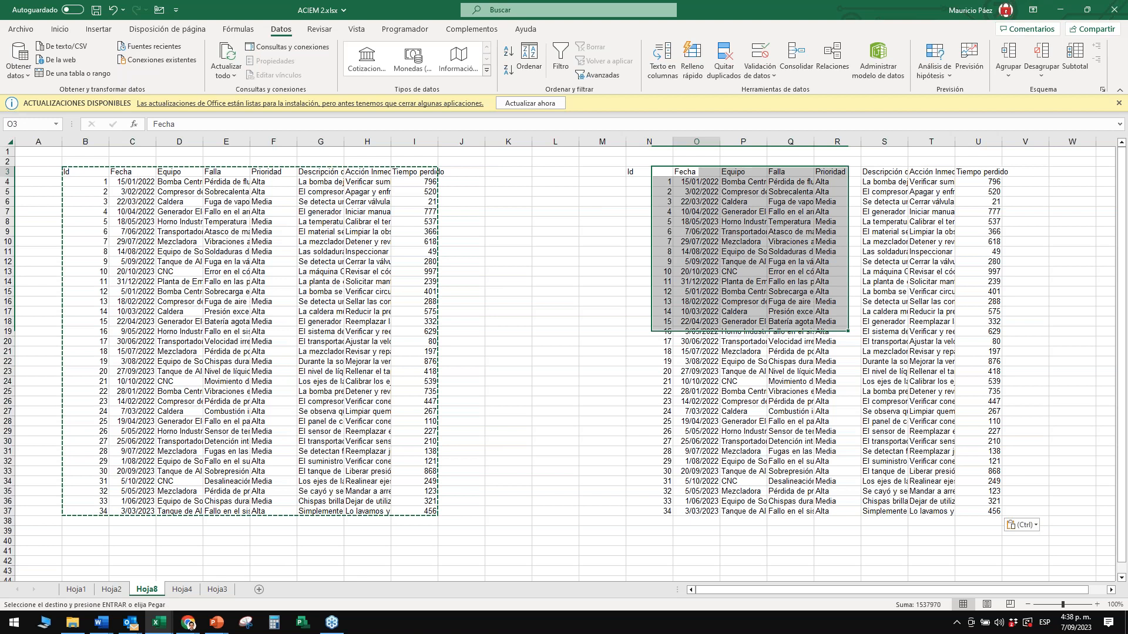
key("Left")
key("Left")
key("Left")
key("Left")
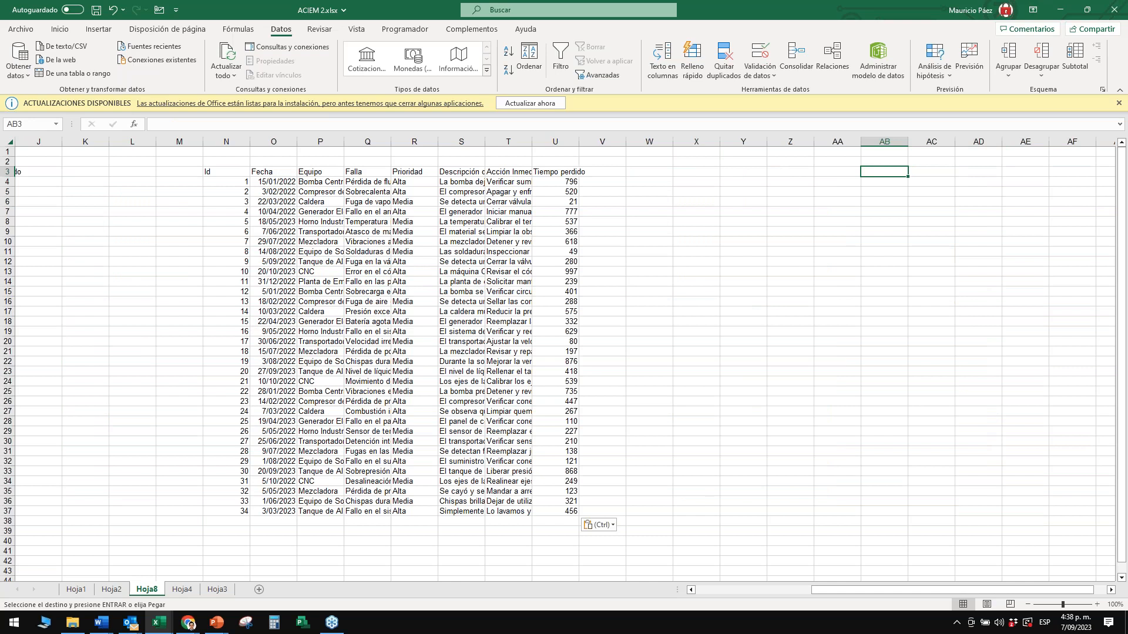
key("ctrl")
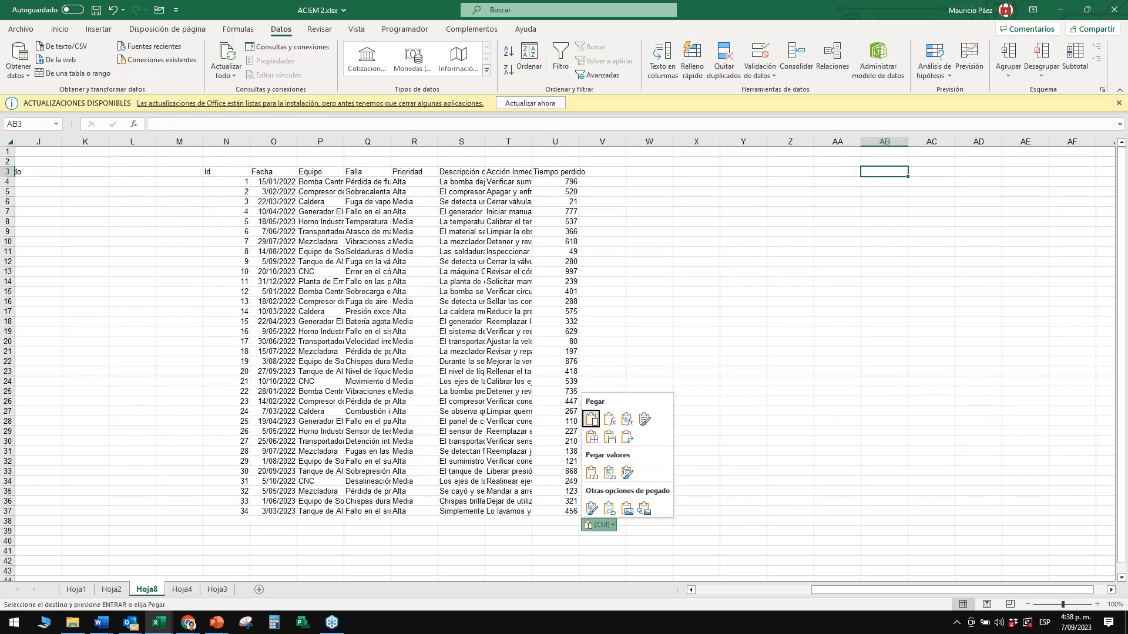
key("Escape")
key("ctrl+Left")
key("ctrl+Left")
key("ctrl+Left")
key("ctrl+Left")
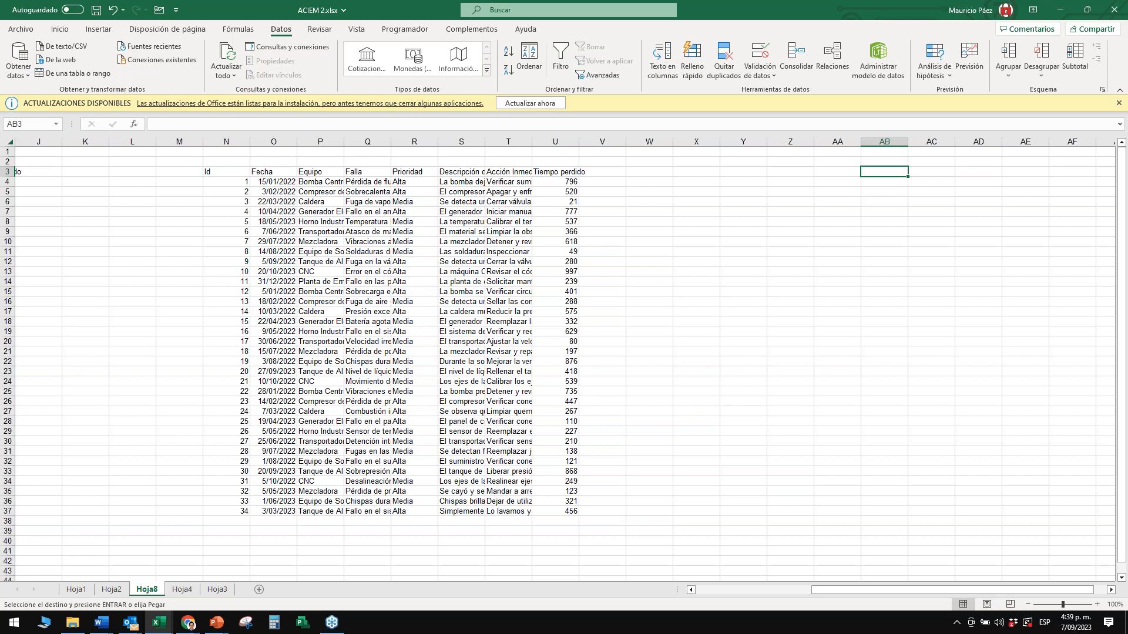
- Clear the pending copy marquee and select the Equipo value of record 6 in the original failures range
left_click(186, 193)
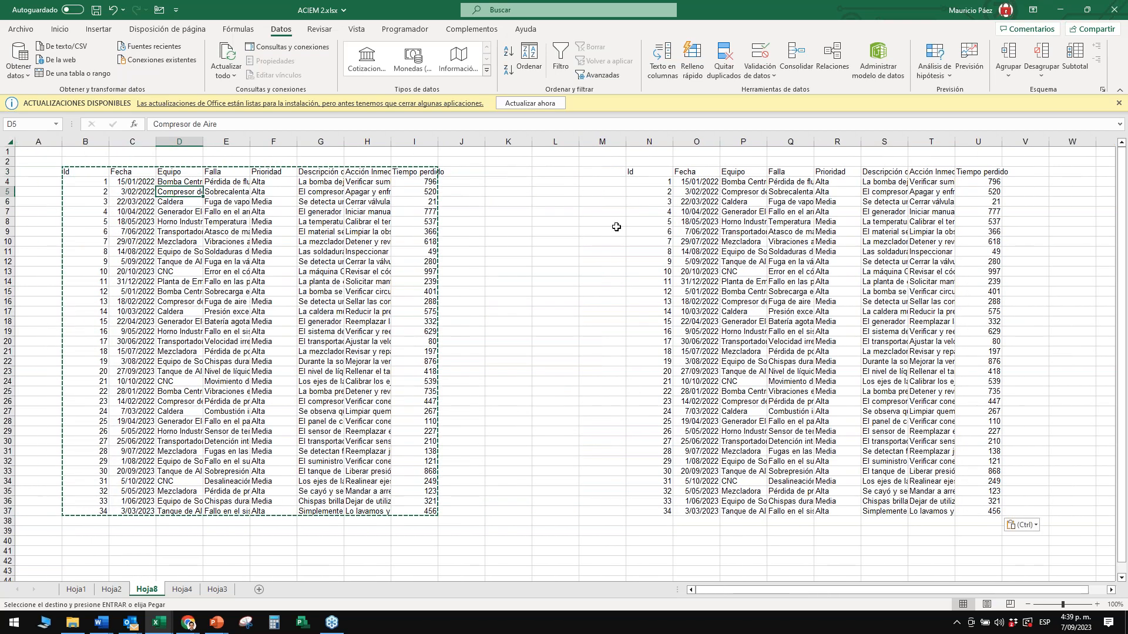
left_click(340, 222)
key("Escape")
left_click(222, 219)
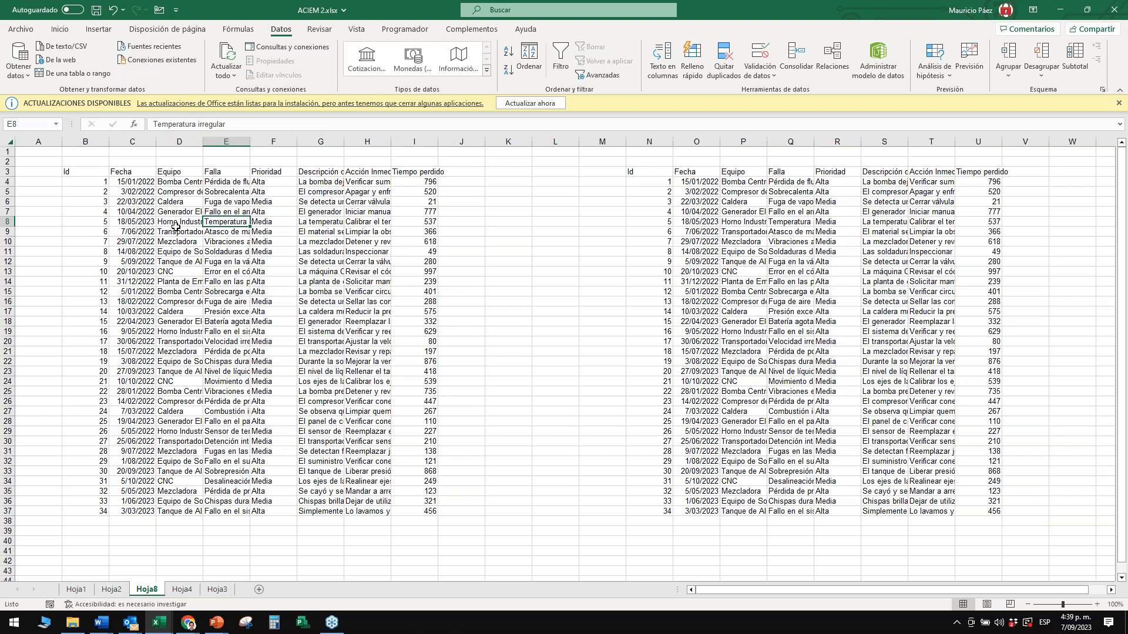
left_click(176, 230)
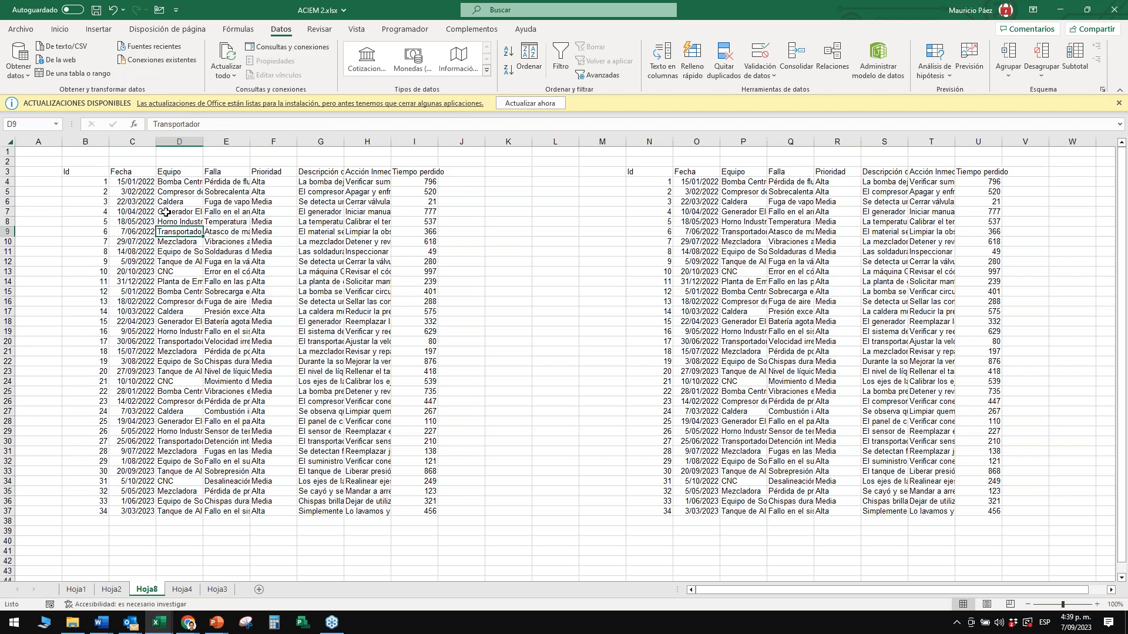
- Turn on filtering for the failure table whose header row starts with Id in cell B3
left_click(170, 173)
key("Down")
key("Down")
key("Down")
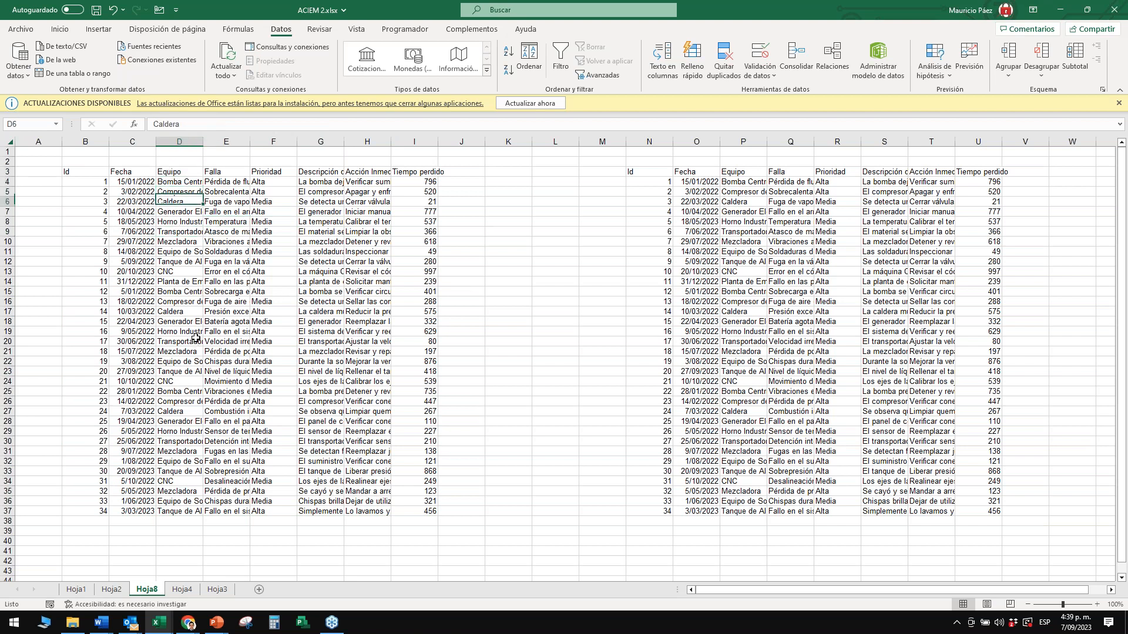
key("Up")
key("Up")
key("Up")
key("ctrl+Left")
key("ctrl+Right")
key("ctrl+Left")
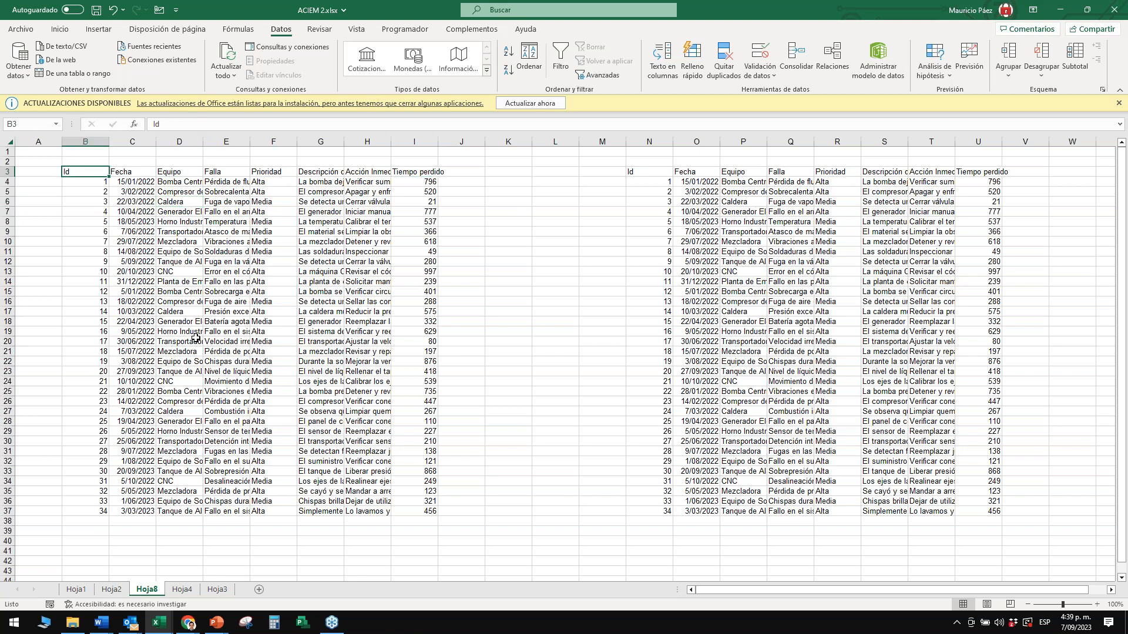
key("ctrl+shift+l")
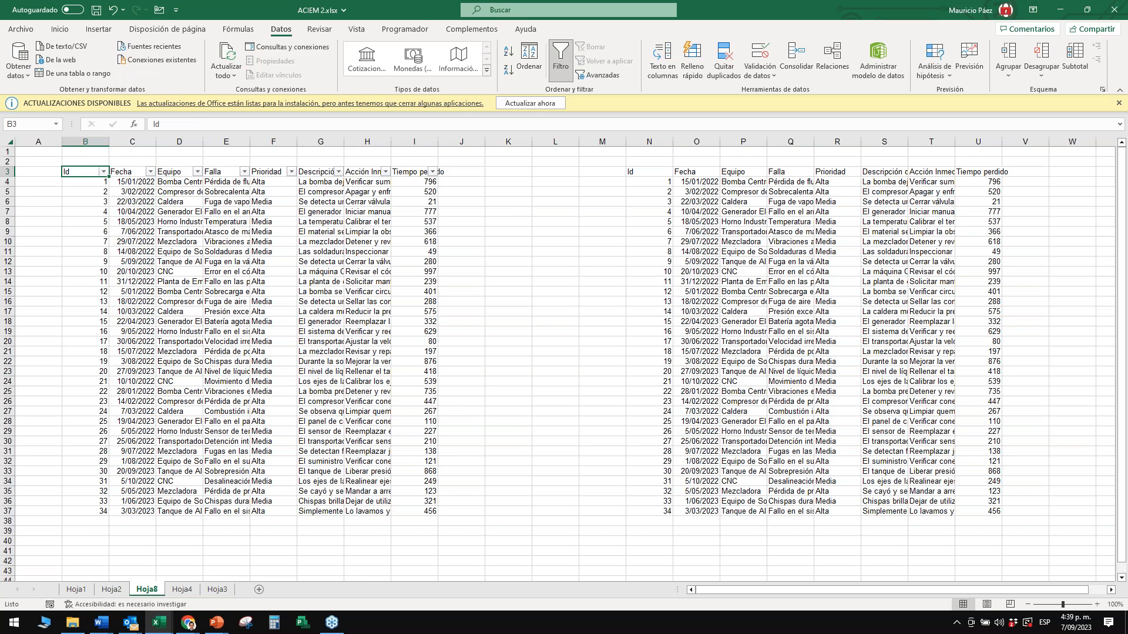
key("ctrl+shift+Down")
key("ctrl+shift+Right")
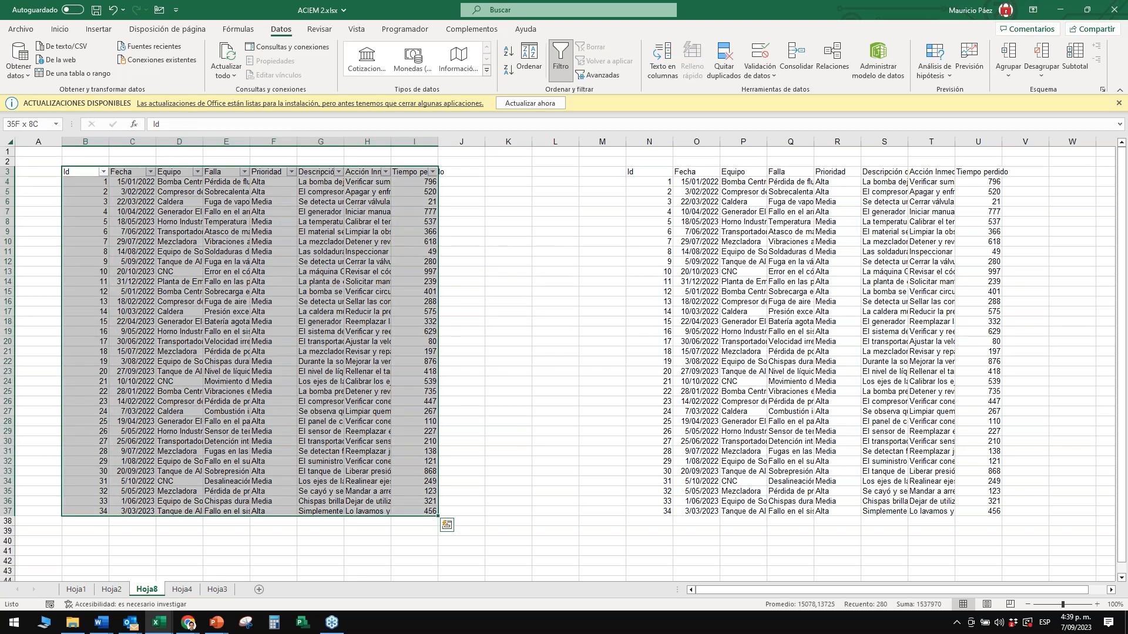
key("Right")
key("Right")
key("alt+Down")
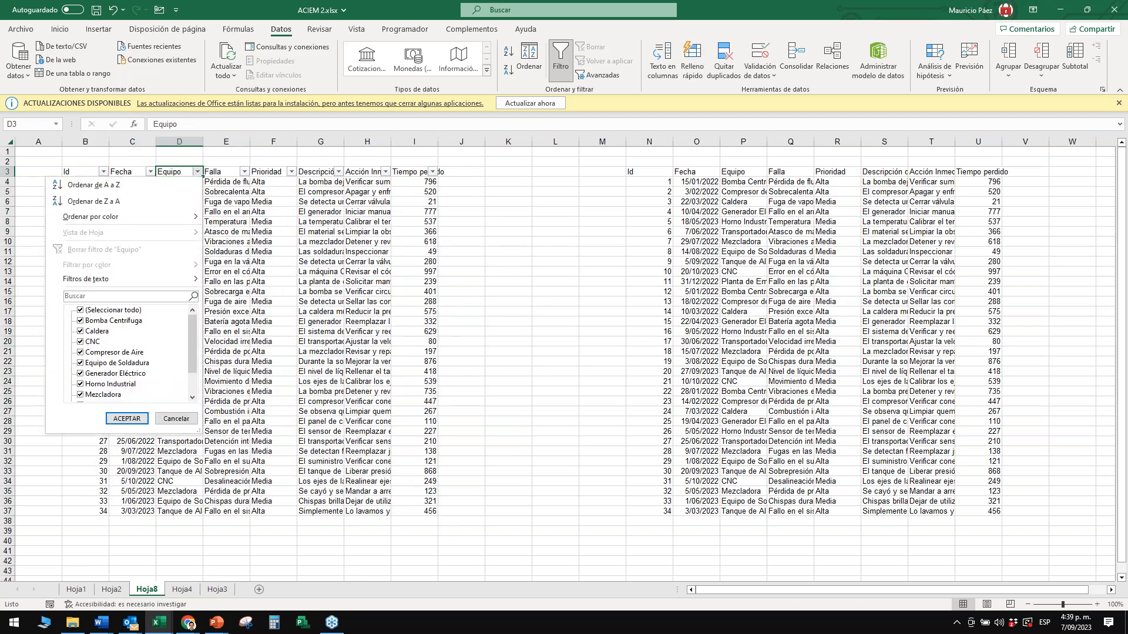
left_click(227, 319)
key("Left")
key("Left")
key("Right")
key("Right")
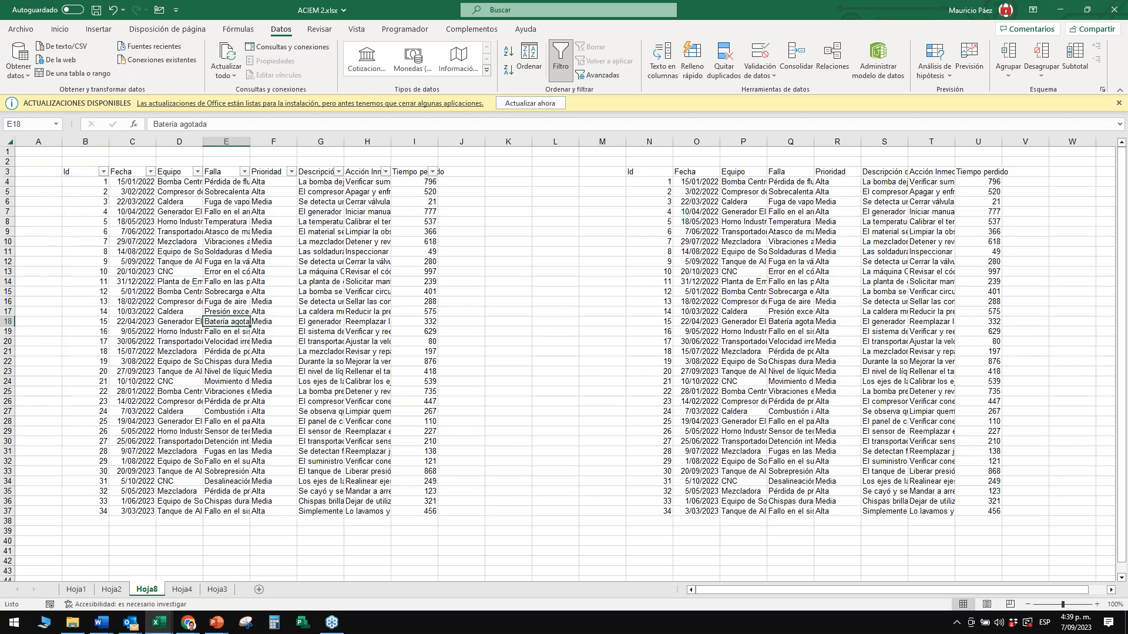
left_click(197, 291)
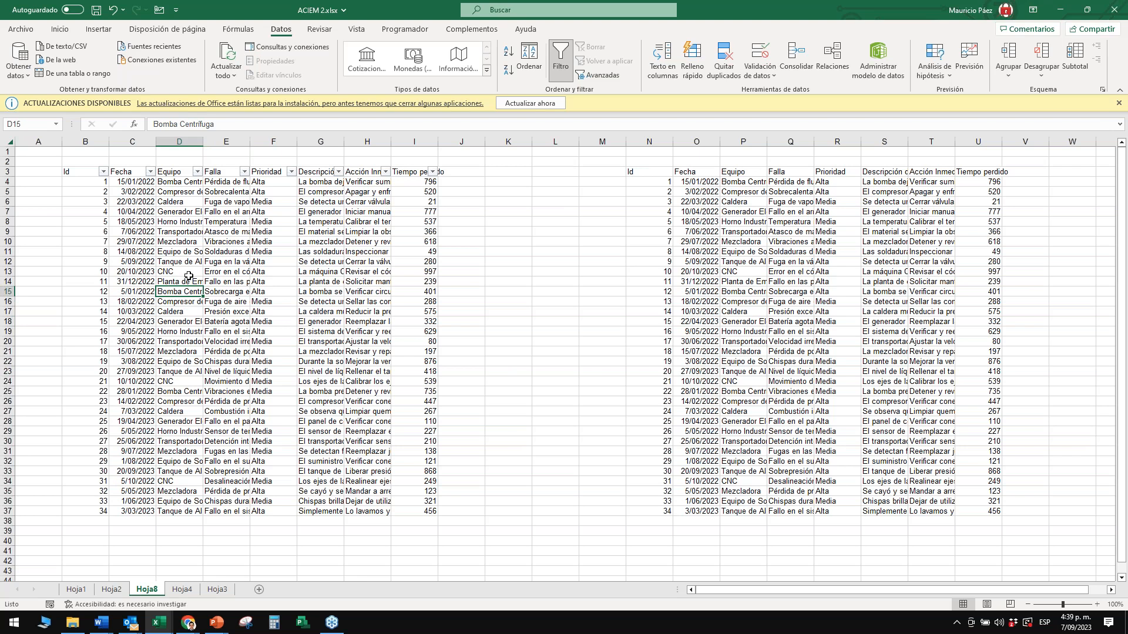
- Sort the filtered failure table by Equipo from A to Z
left_click_drag(88, 171, 414, 513)
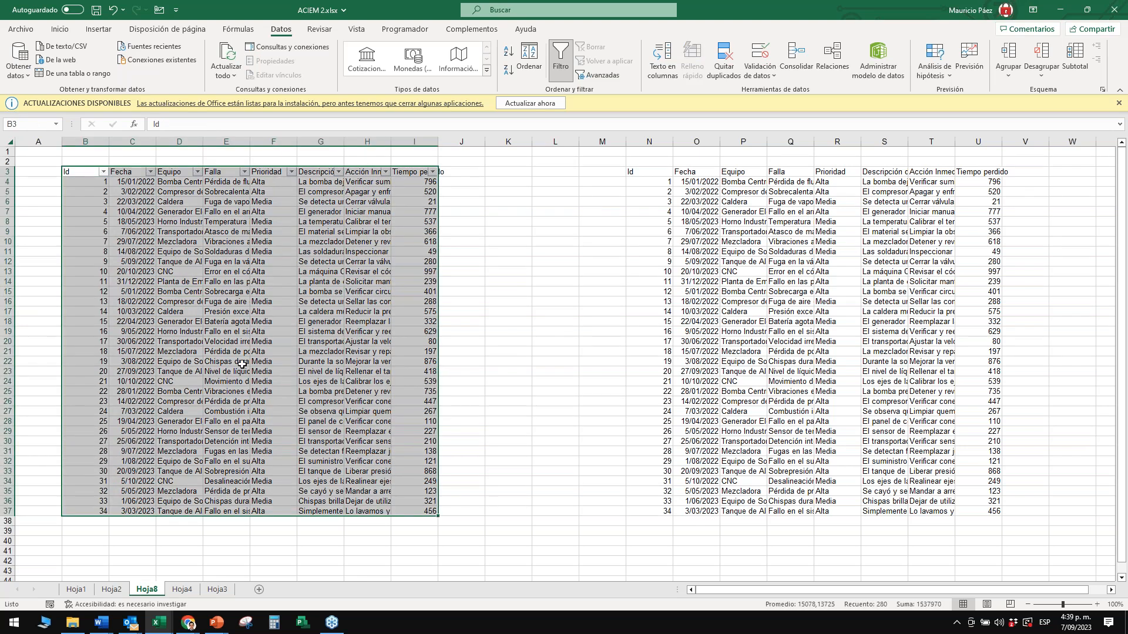
left_click(179, 292)
left_click(180, 178)
left_click(182, 171)
left_click(197, 171)
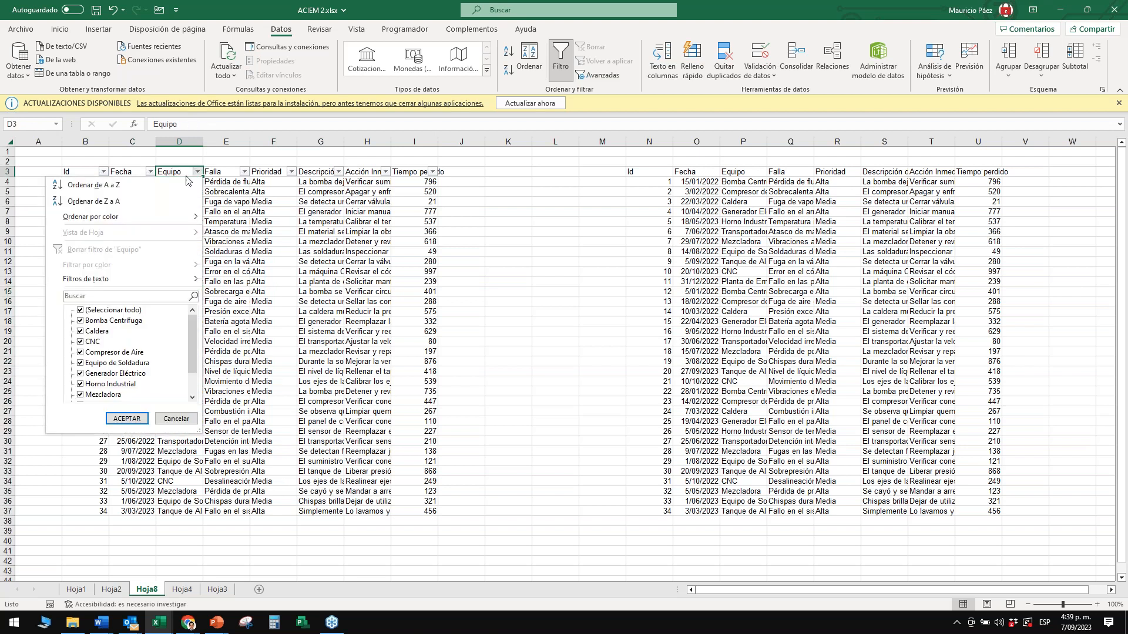
left_click(98, 185)
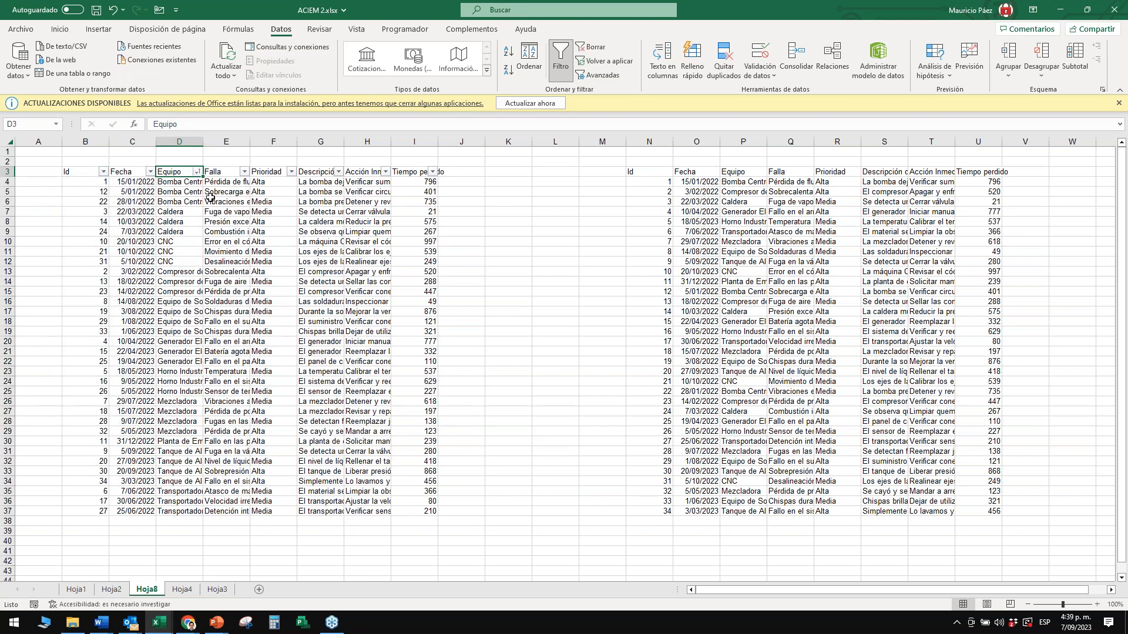
- Examine how the records are grouped by equipment down the sorted Equipo column
key("Down")
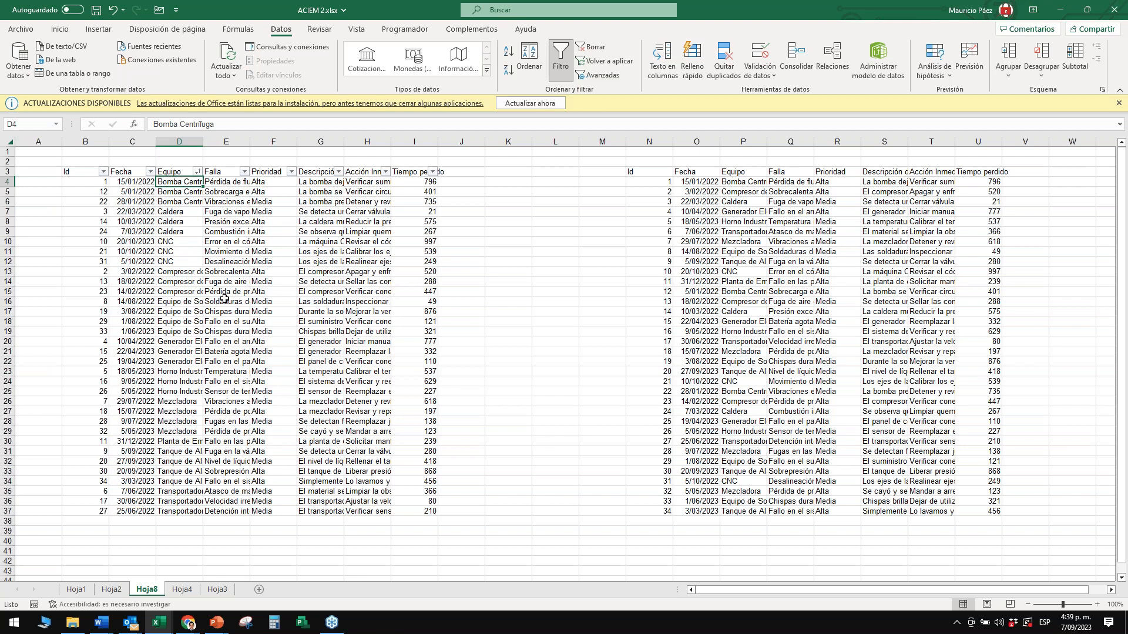
key("Down")
key("Down")
key("Down")
key("Down")
key("Down")
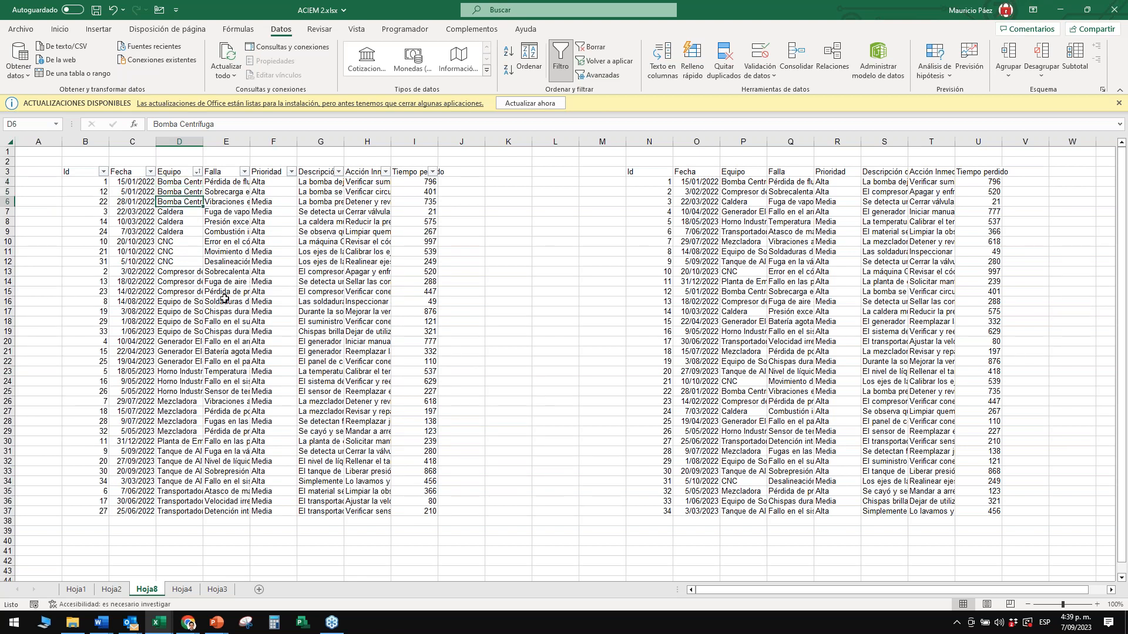
key("Down")
key("Down")
key("Down")
key("Down")
key("Down")
key("Down")
key("Down")
key("Down")
key("Down")
key("Down")
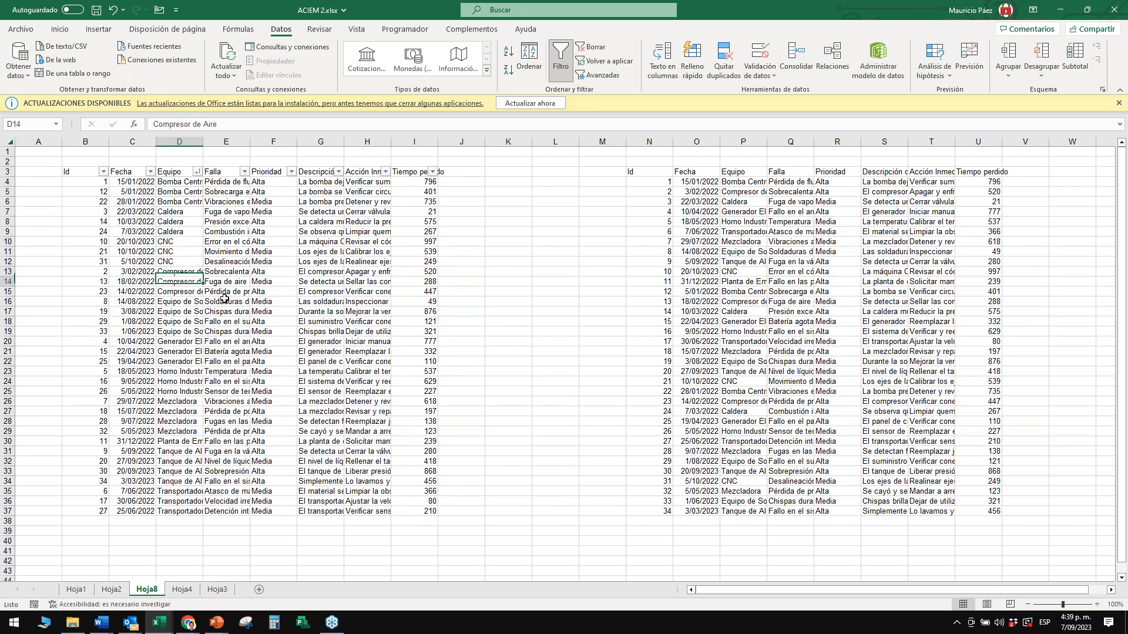
key("Down")
key("Down")
key("Down")
key("Down")
key("Down")
key("Down")
key("Down")
key("Down")
key("Down")
key("Down")
key("Down")
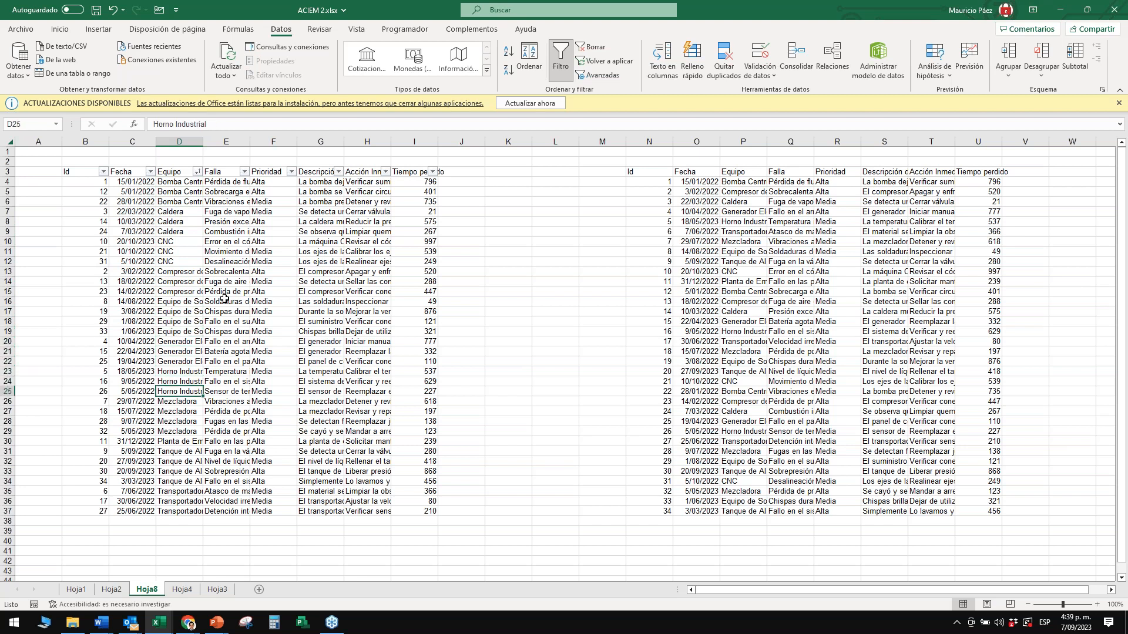
key("Up")
key("Up")
key("Up")
key("Up")
key("Up")
key("Up")
key("Up")
key("Up")
key("Up")
key("Up")
key("Up")
key("Up")
key("Up")
key("Up")
key("Up")
key("Up")
key("Up")
key("Up")
key("Up")
key("Up")
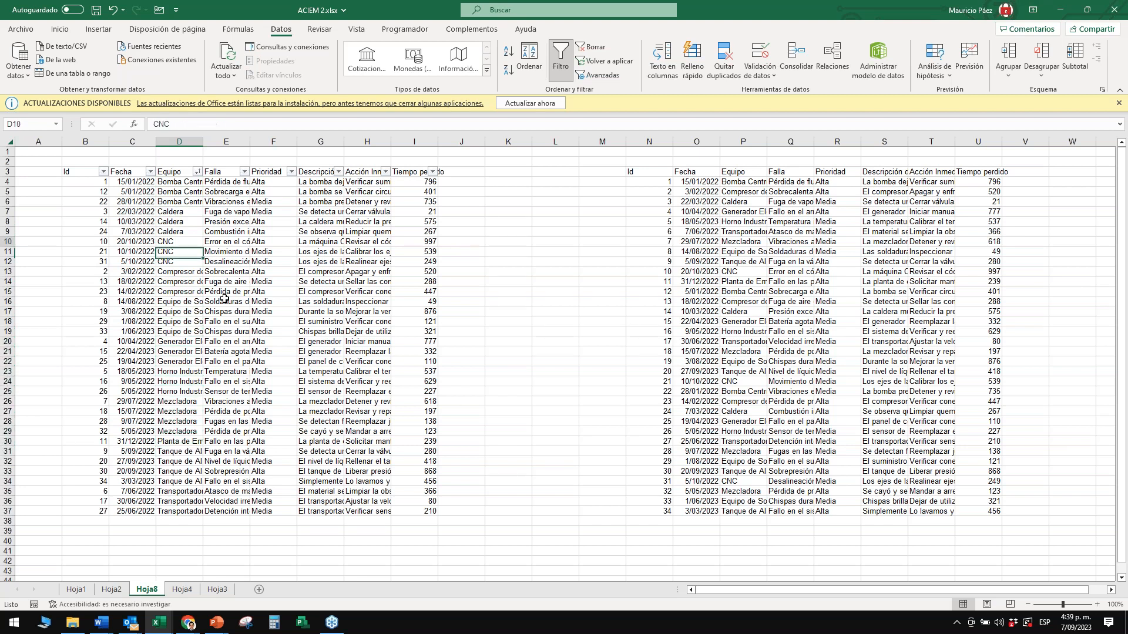
key("Up")
key("Up")
key("Down")
key("Down")
key("Down")
key("Down")
key("Down")
key("Up")
key("Up")
key("Up")
key("Up")
key("Up")
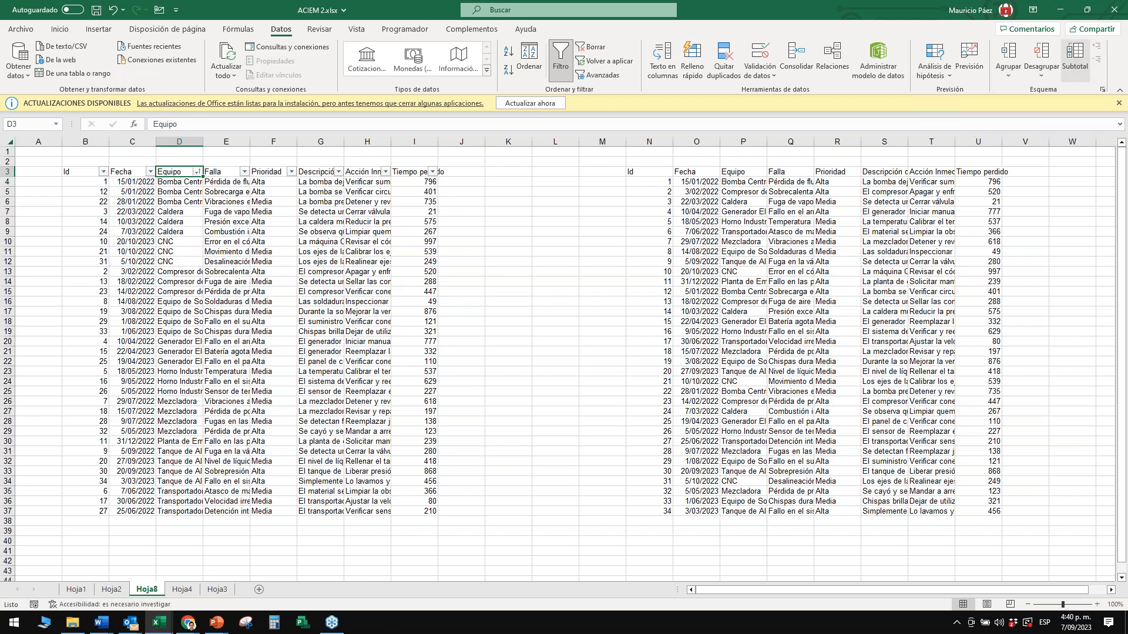
- Start a Subtotal on the sorted failure table, grouping at each change in Equipo
left_click(1077, 66)
left_click_drag(421, 214, 514, 183)
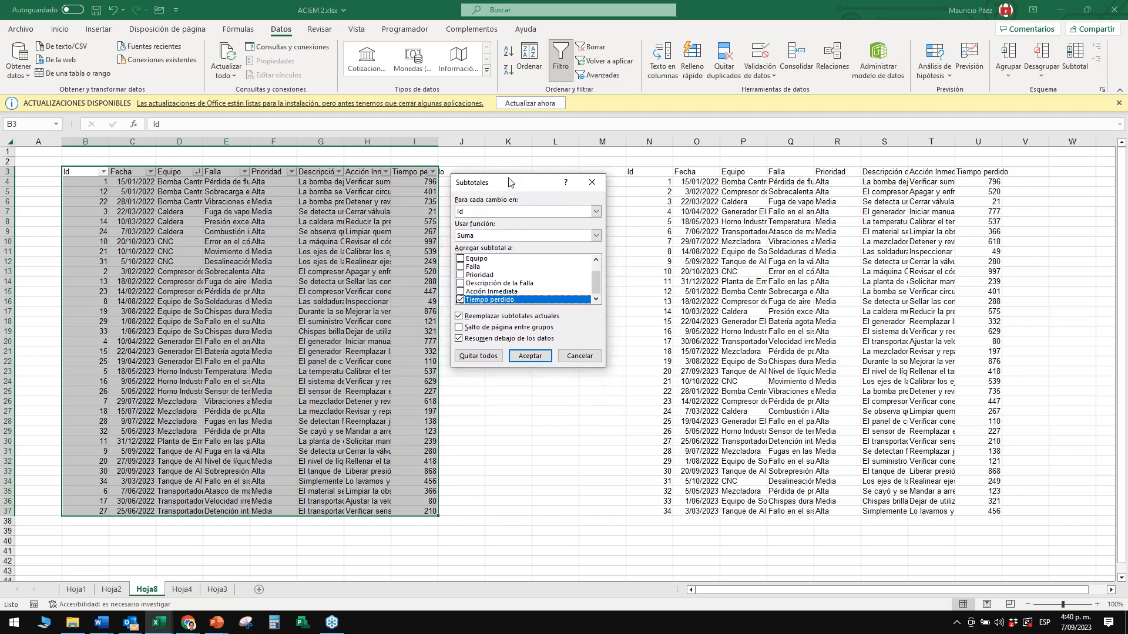
left_click(497, 215)
left_click(483, 240)
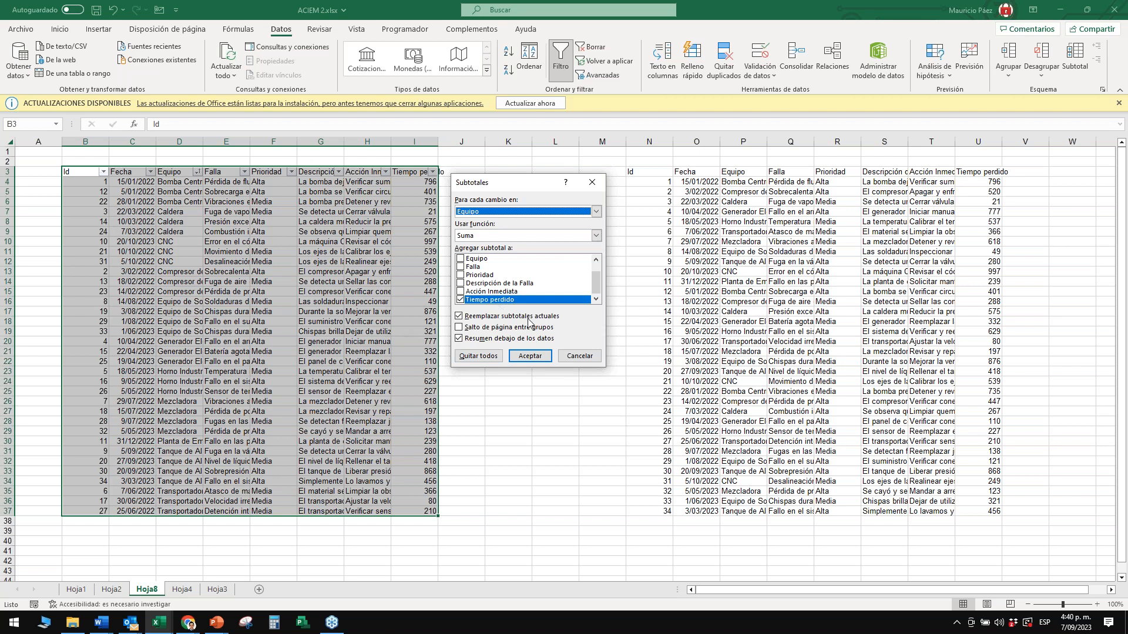
- Set the subtotal function to Promedio and apply it to Tiempo perdido
left_click(475, 238)
left_click(475, 238)
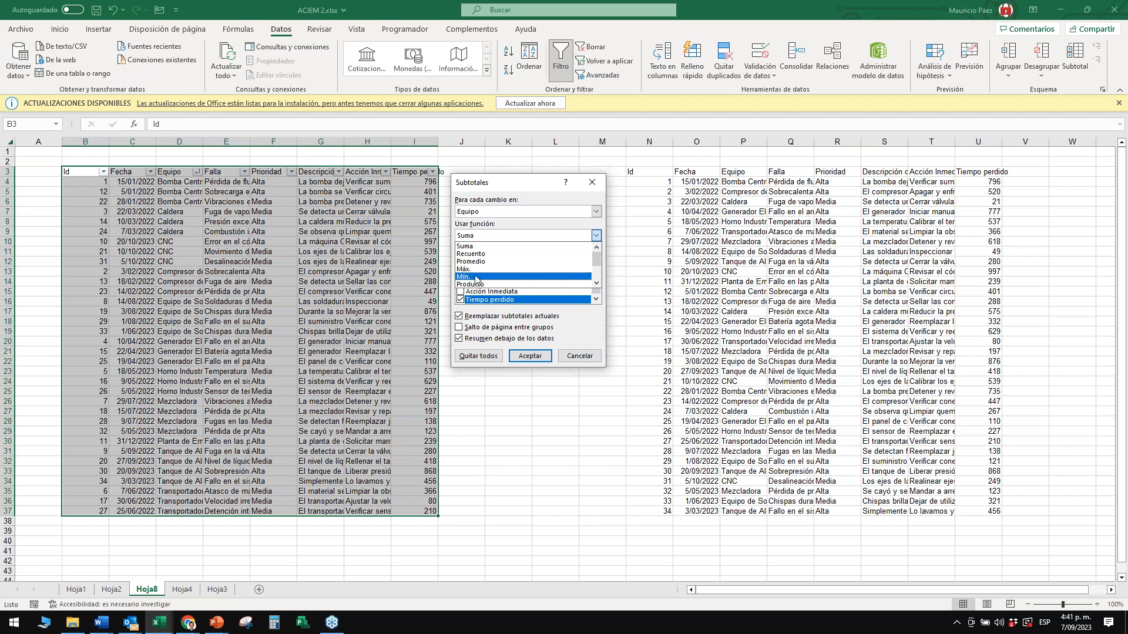
left_click(597, 284)
left_click(596, 284)
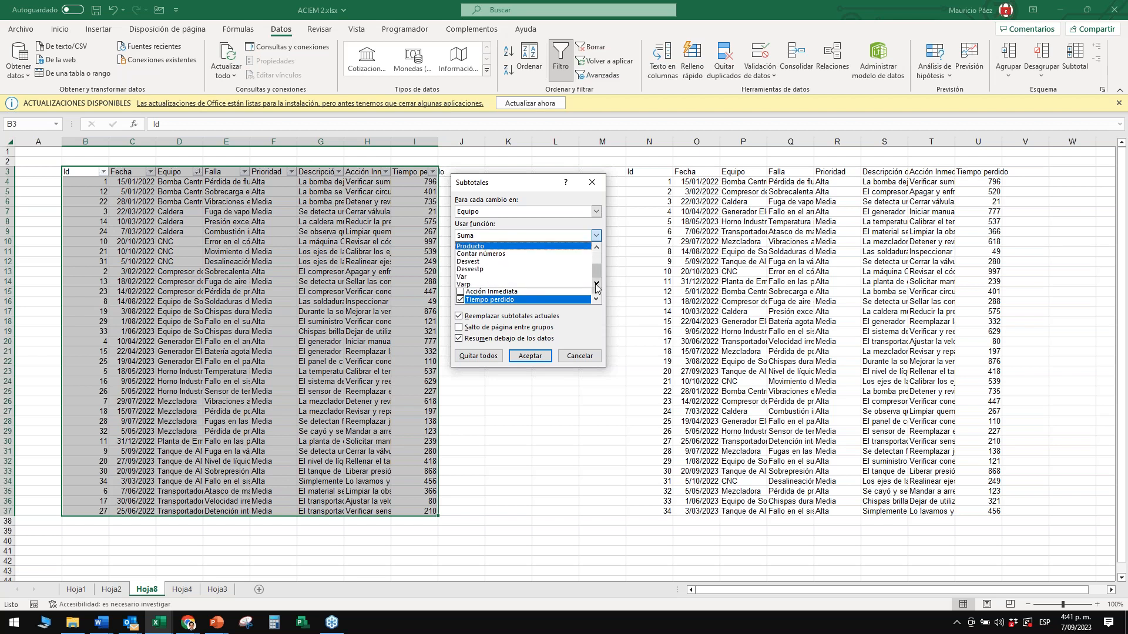
left_click_drag(597, 272, 597, 256)
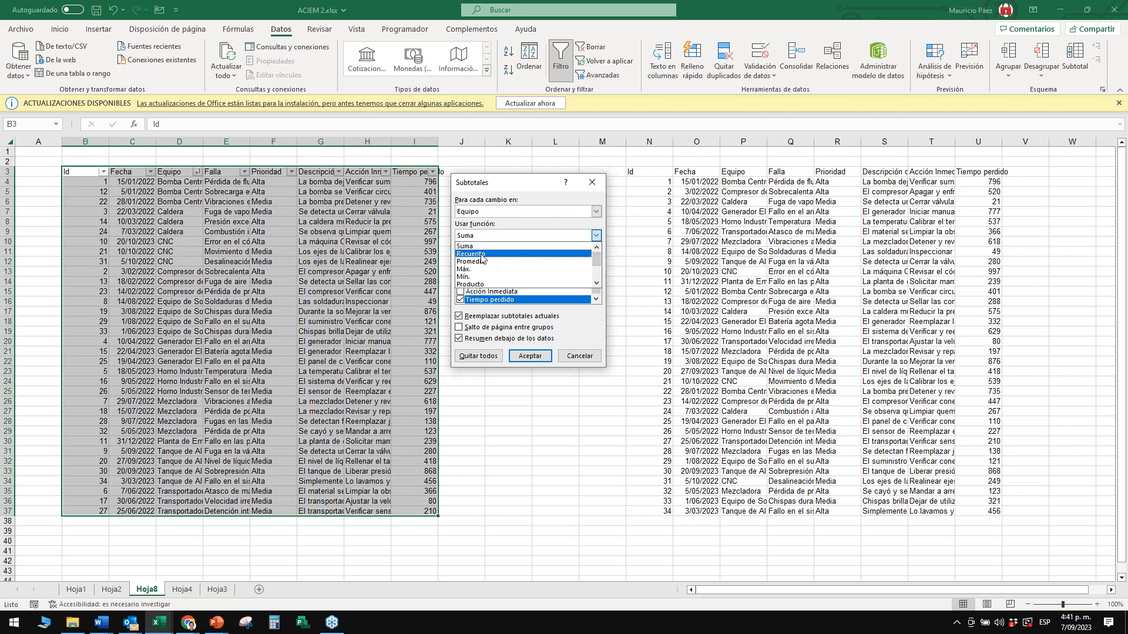
left_click(482, 263)
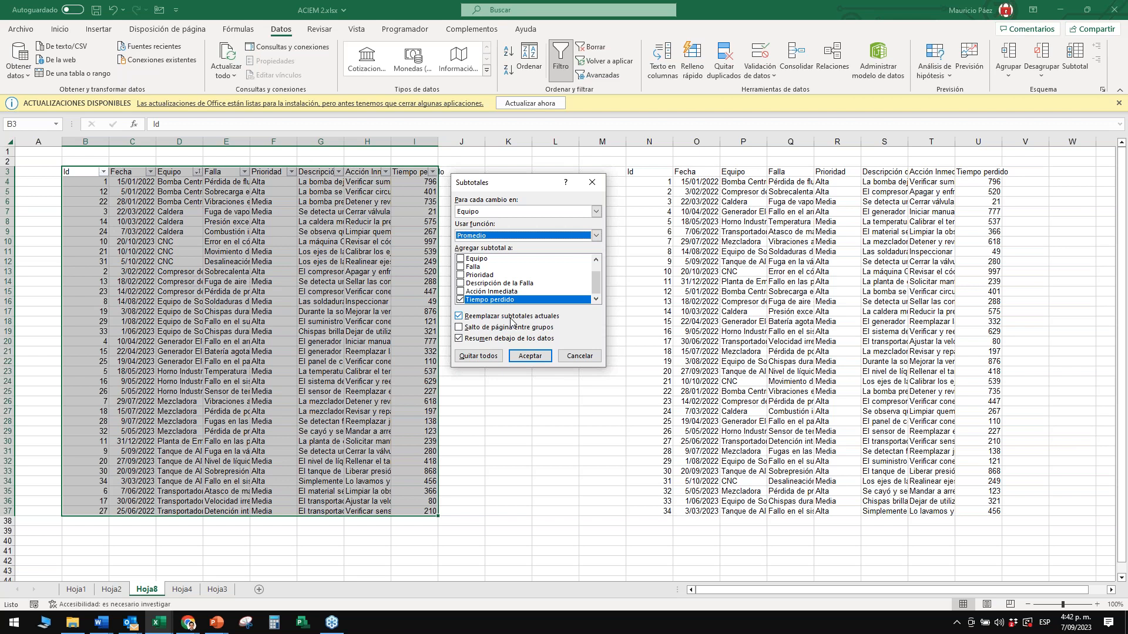
left_click(530, 356)
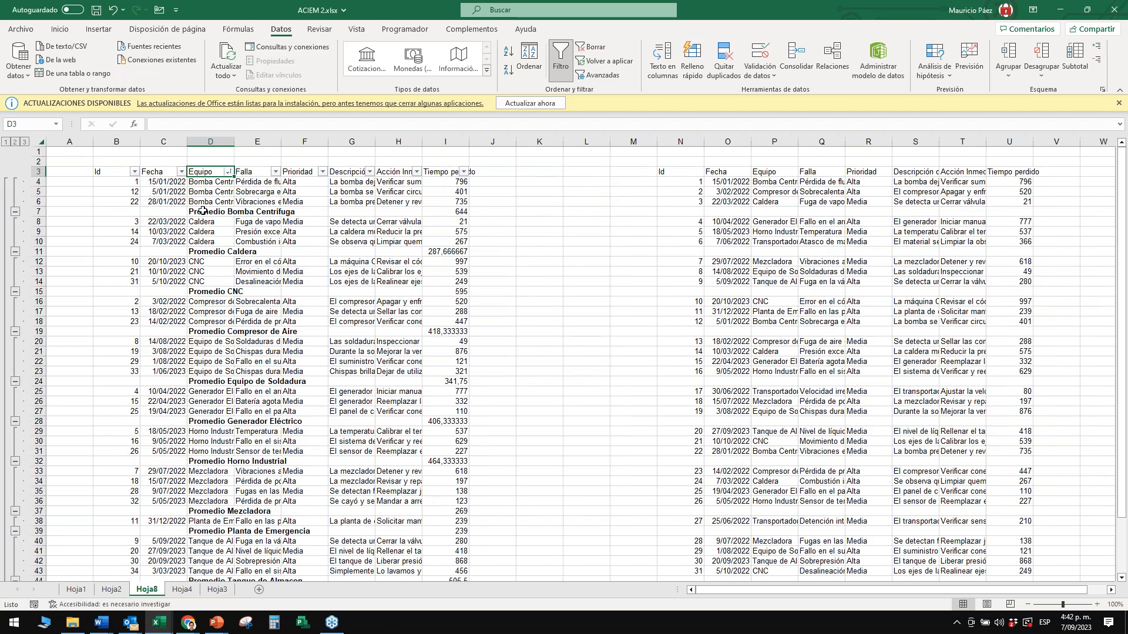
- Collapse the subtotal outline to the general average only and inspect its Tiempo perdido formula
left_click(203, 212)
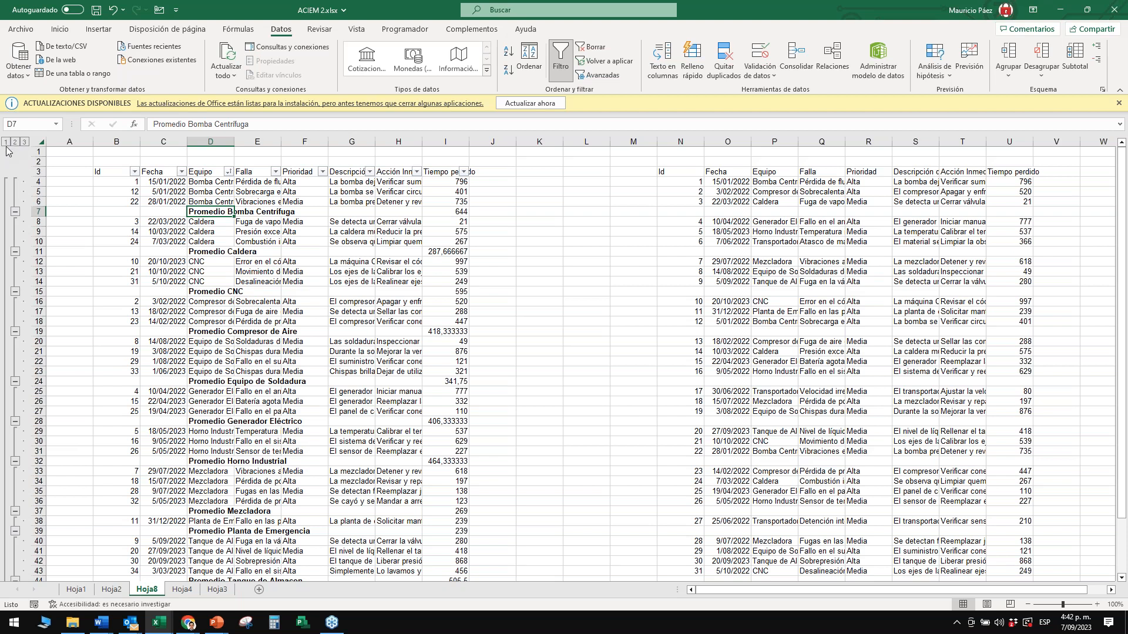
left_click(6, 142)
left_click(446, 182)
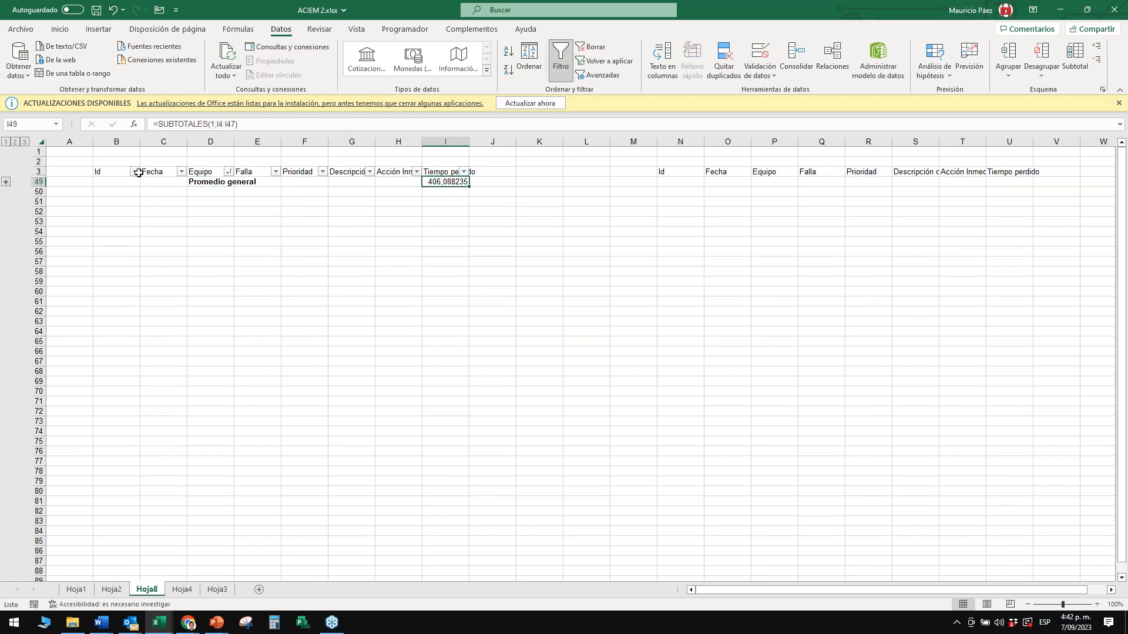
- Show the outline's second level and review the average Tiempo perdido of each equipment
left_click(16, 142)
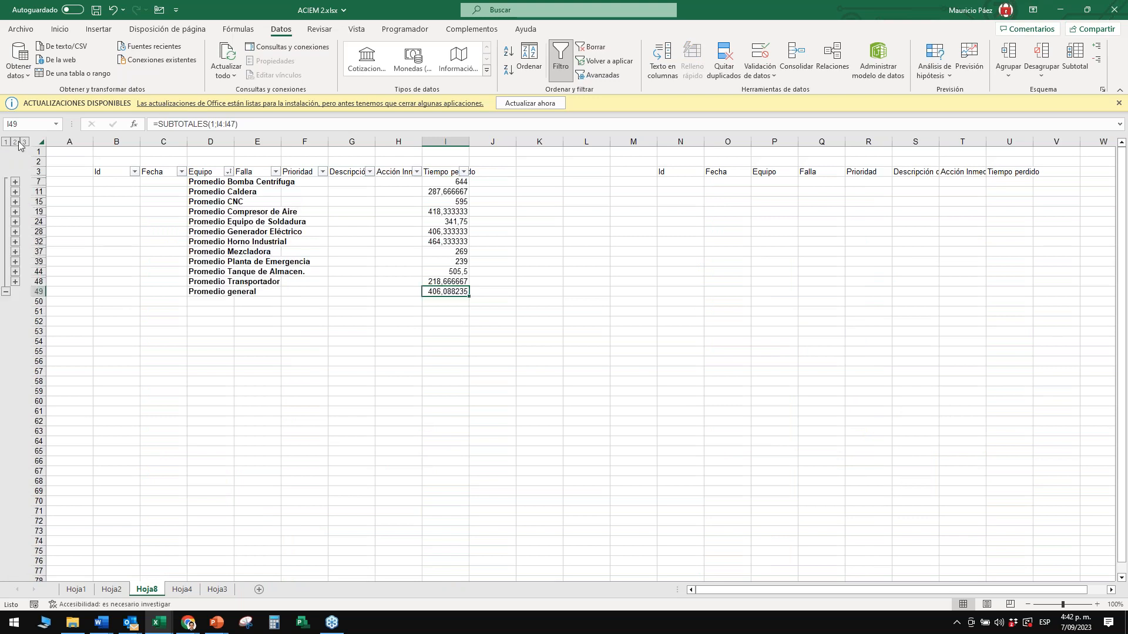
left_click(211, 182)
left_click(206, 202)
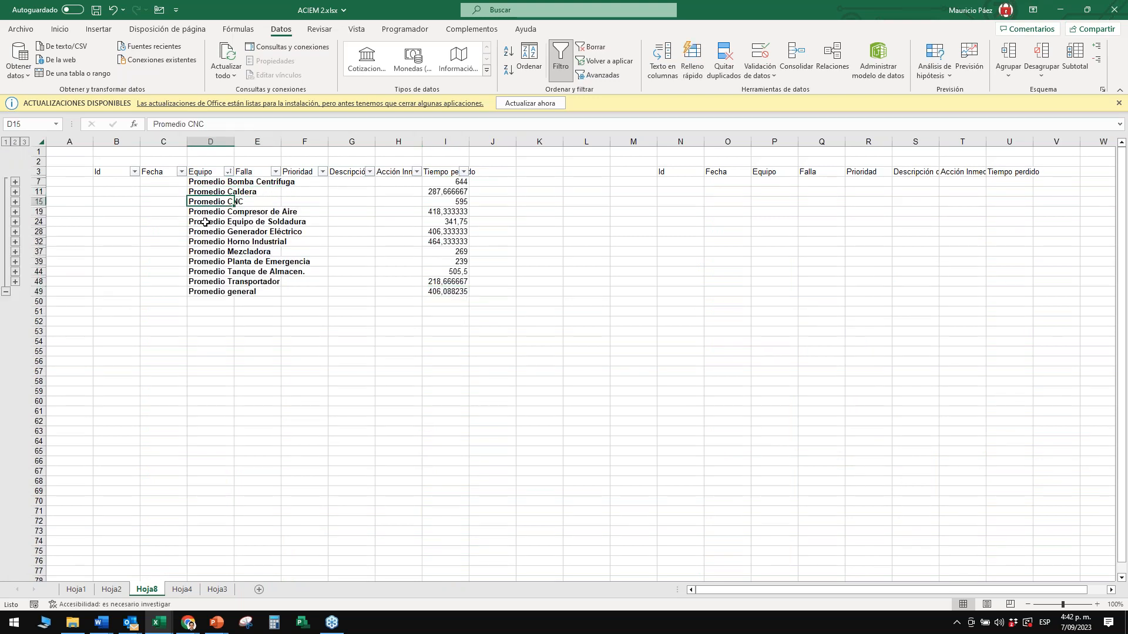
key("Down")
key("Down")
key("Down")
key("Down")
key("Down")
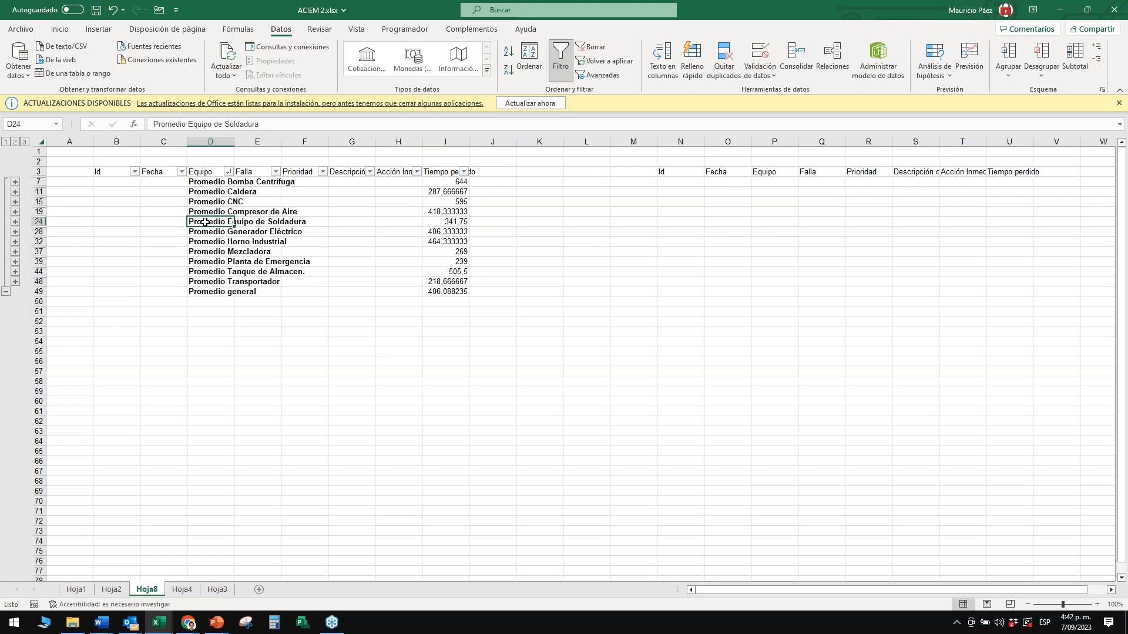
key("Down")
key("Down")
key("Down")
key("Down")
key("Right")
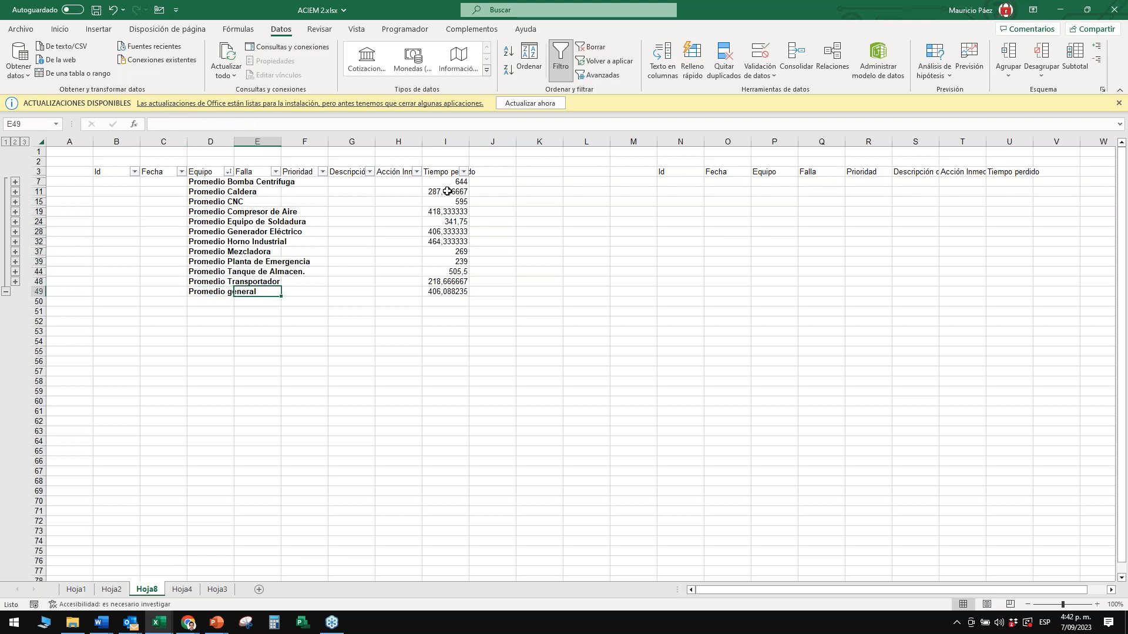
left_click_drag(445, 187, 445, 292)
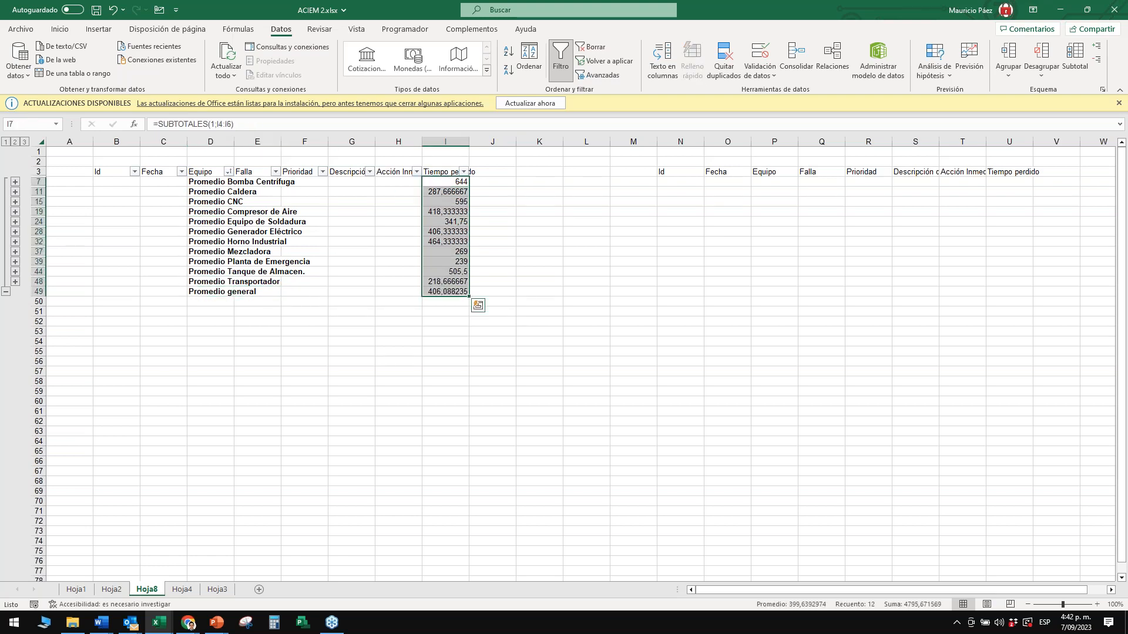
left_click(446, 281)
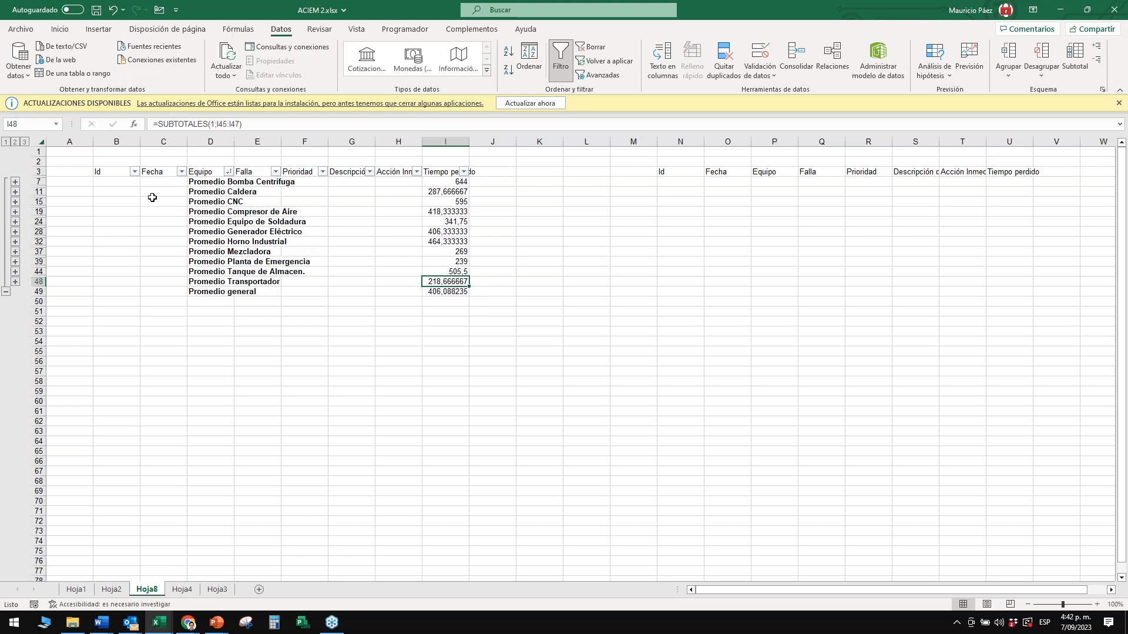
- Expand the outline to all detail rows and look over the individual failure records within the equipment groups
left_click(24, 142)
left_click_drag(211, 182, 210, 202)
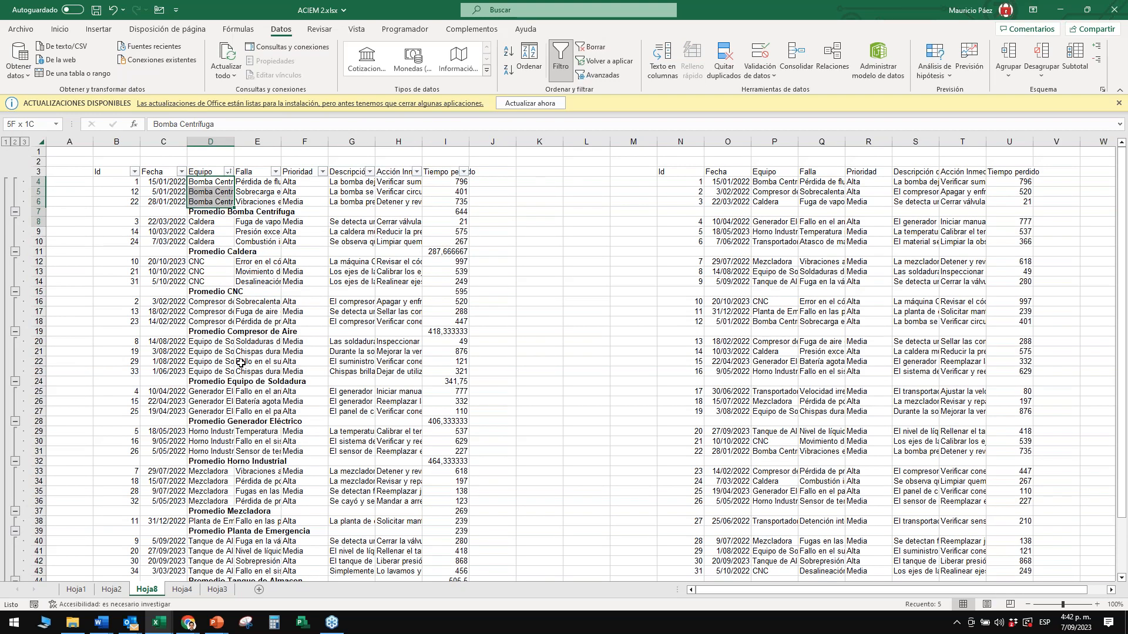
left_click_drag(241, 363, 262, 412)
left_click(353, 393)
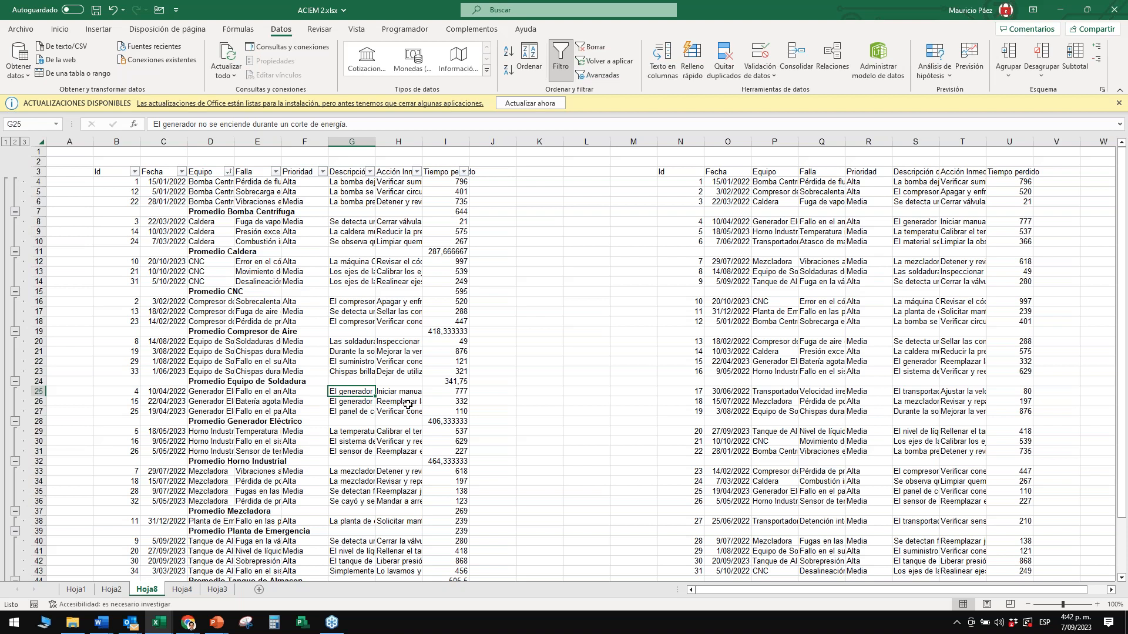
left_click(275, 309)
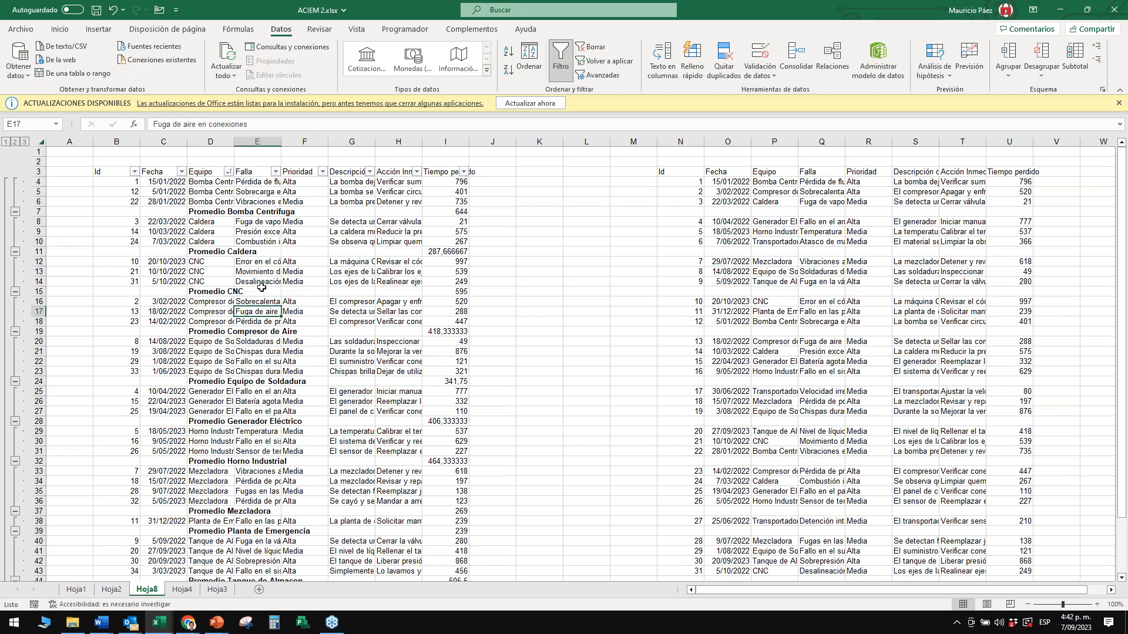
left_click(267, 301)
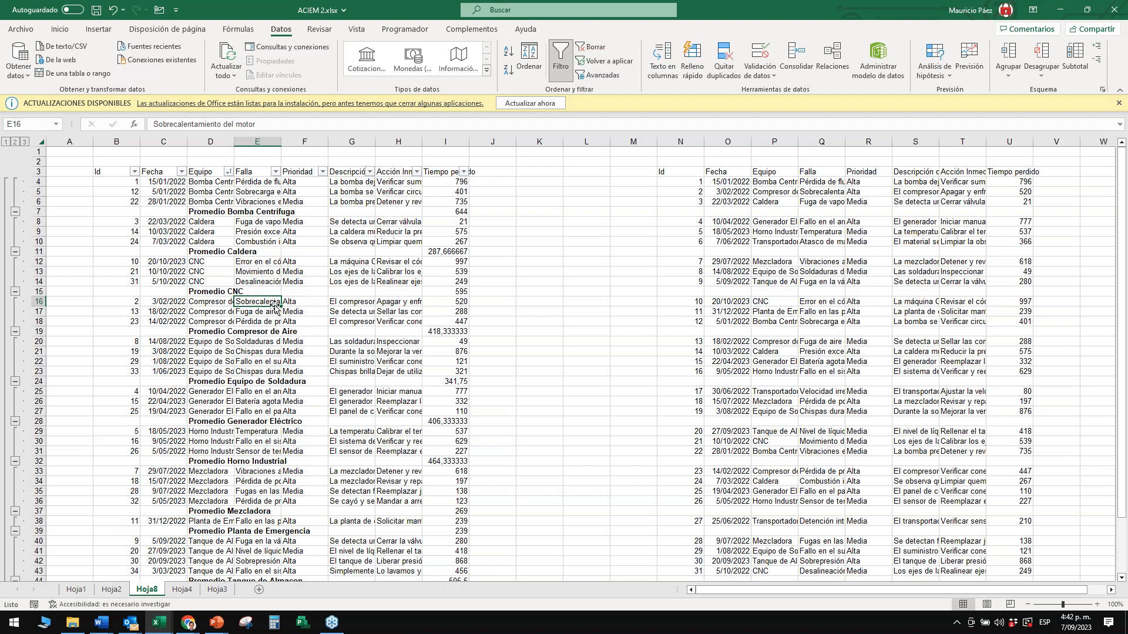
- Examine the Promedio rows below the Bomba Centrífuga, Caldera and CNC groups of the failure log
left_click(247, 263)
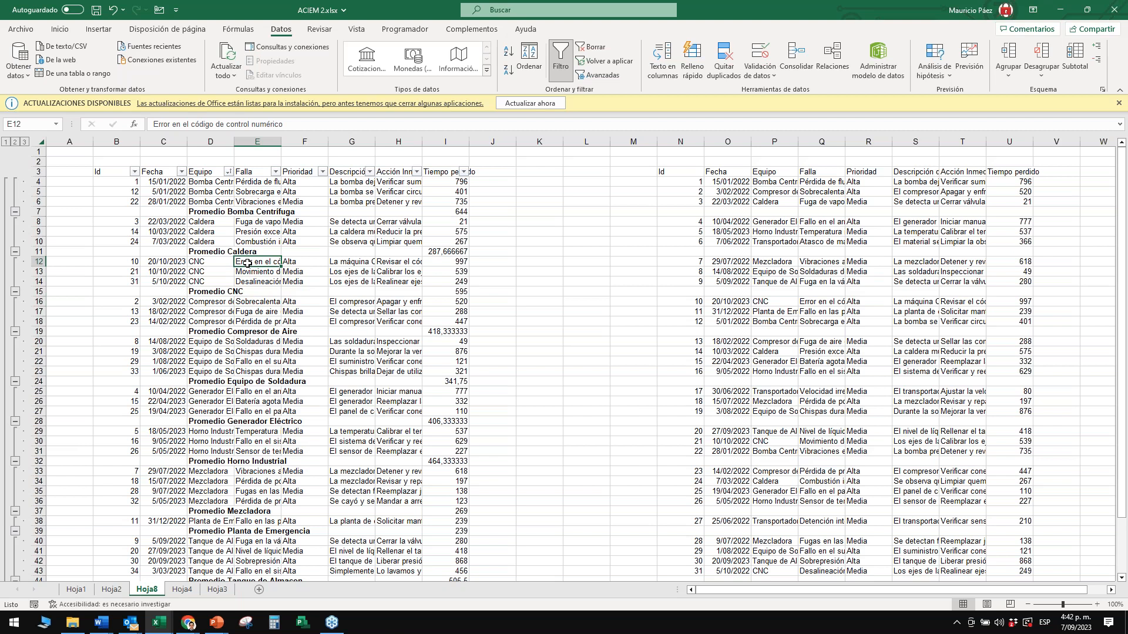
left_click_drag(117, 212, 499, 222)
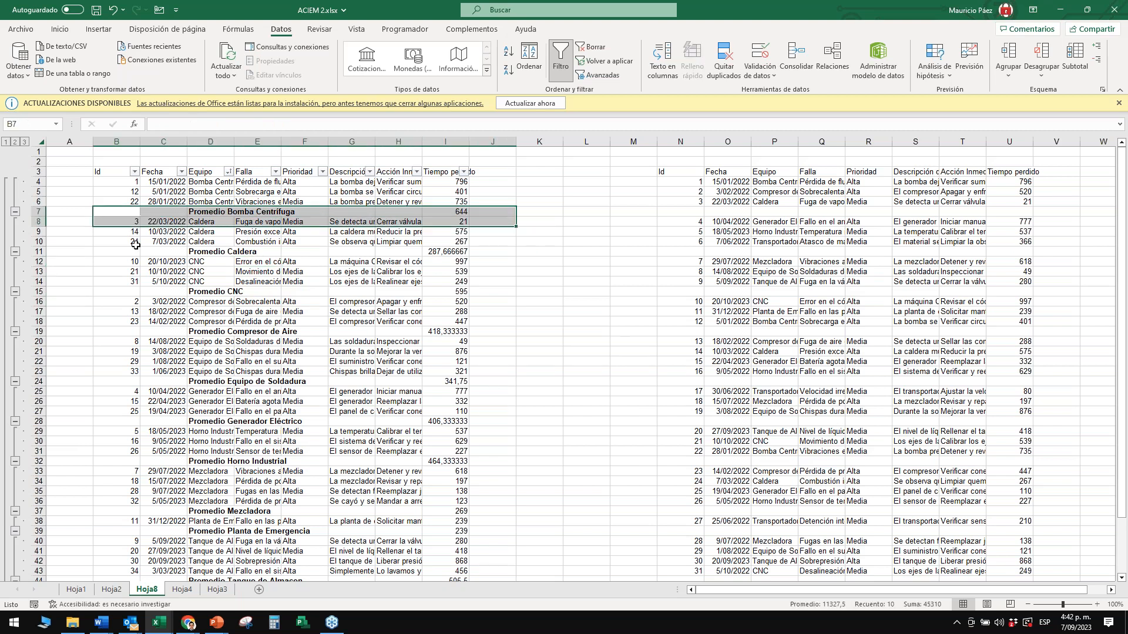
left_click_drag(127, 252, 546, 242)
left_click_drag(94, 300, 505, 293)
left_click(505, 293)
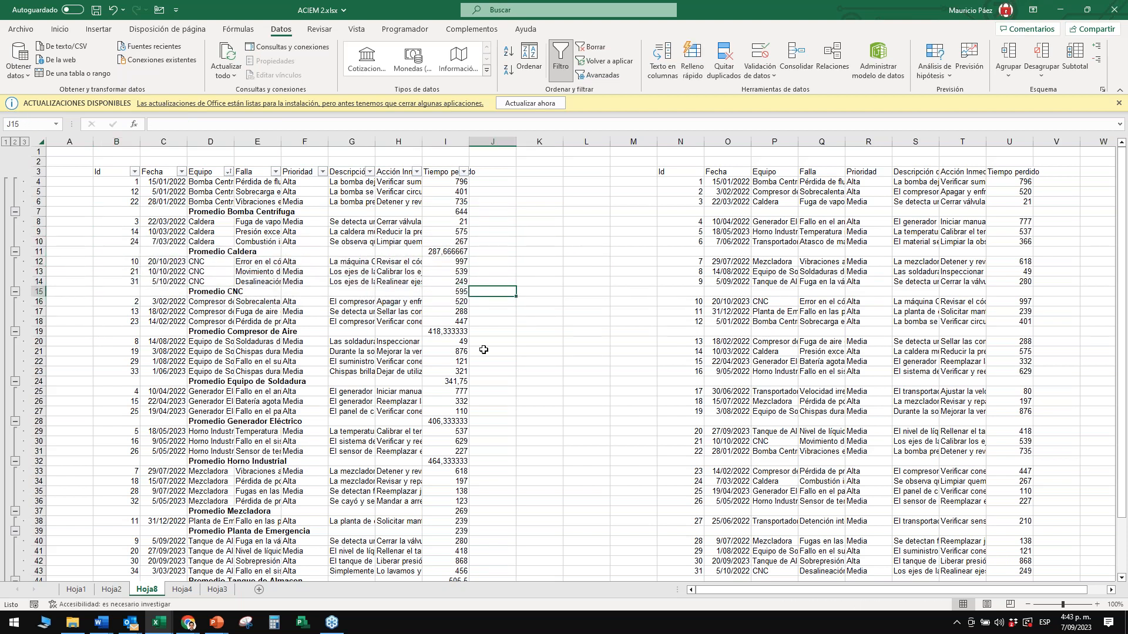
- Review how the records are grouped by the values of the Equipo column down the subtotaled list
left_click(227, 281)
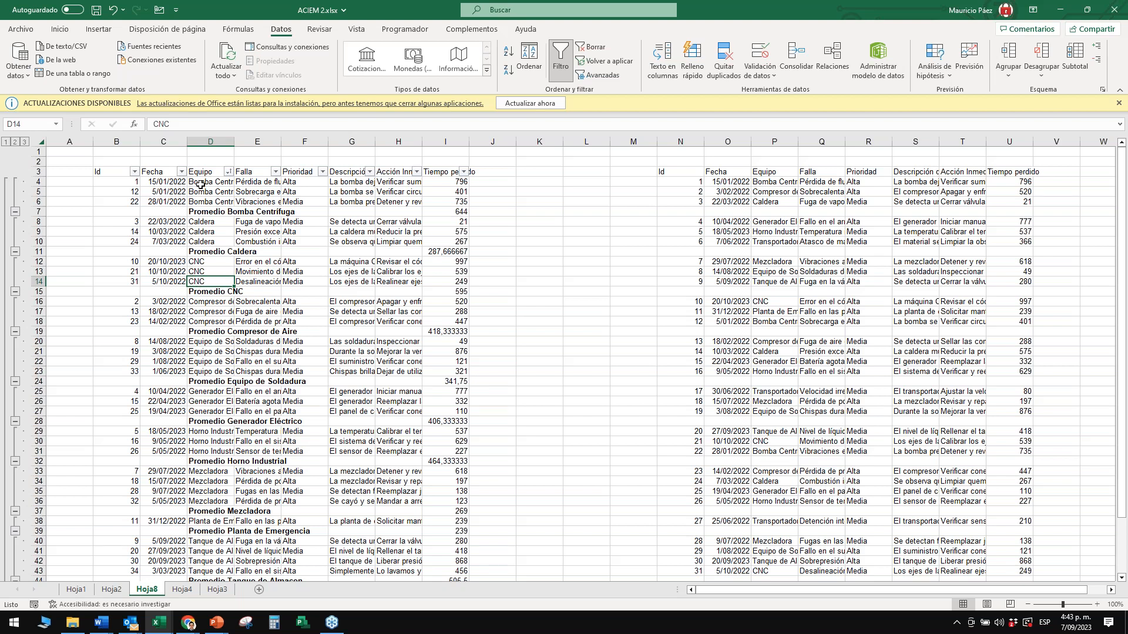
left_click_drag(198, 183, 199, 491)
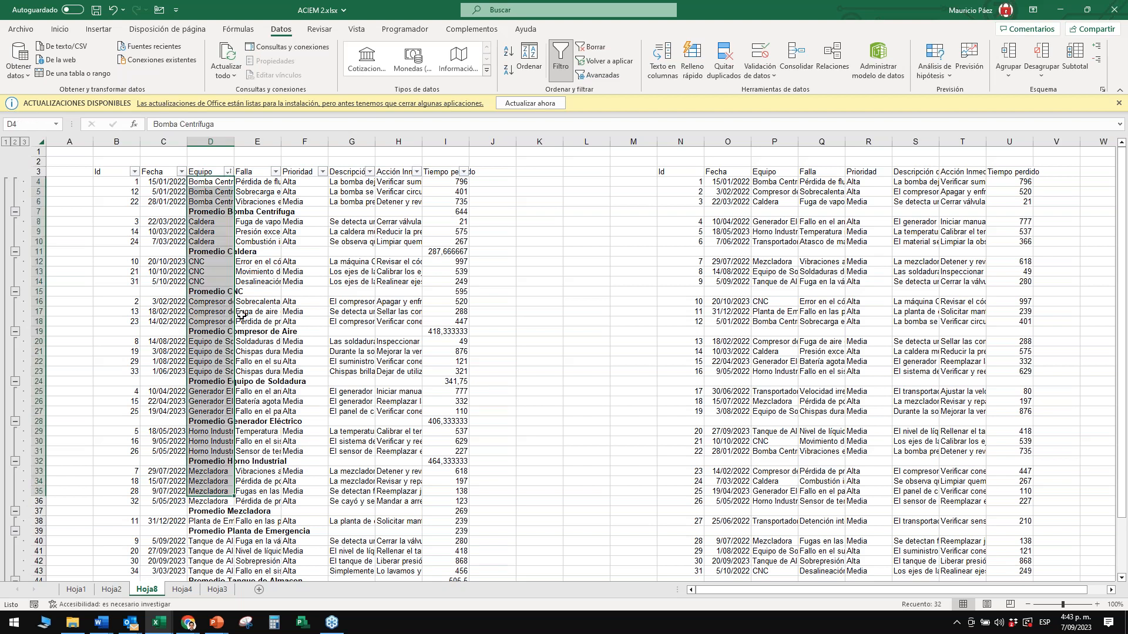
left_click(241, 312)
left_click_drag(203, 172, 202, 541)
left_click(215, 371)
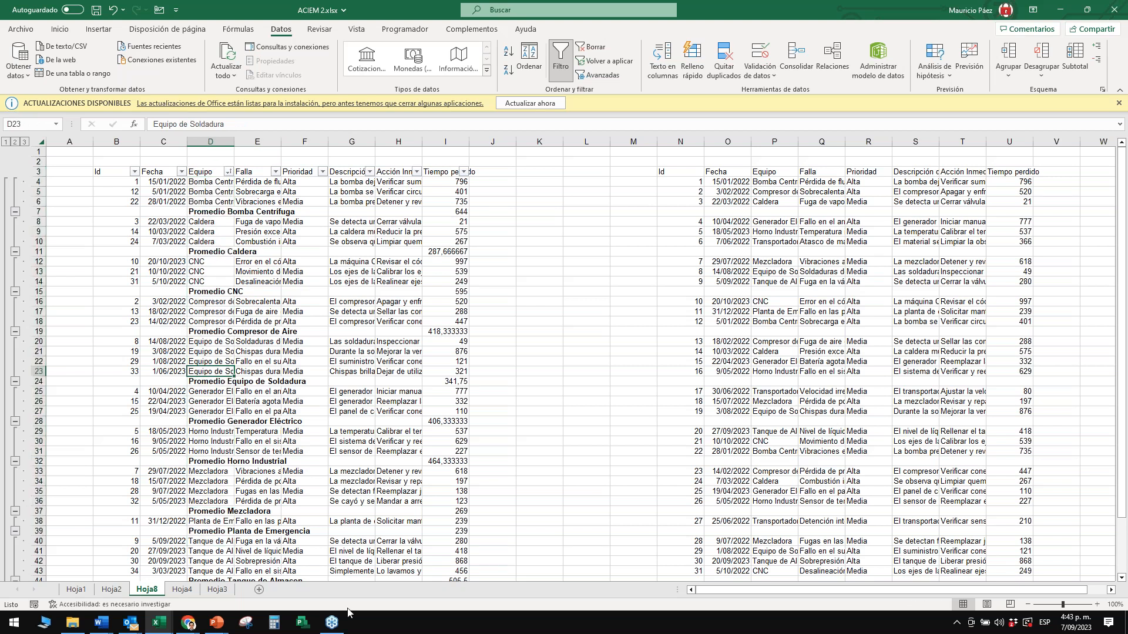
key("Down")
key("Up")
key("Down")
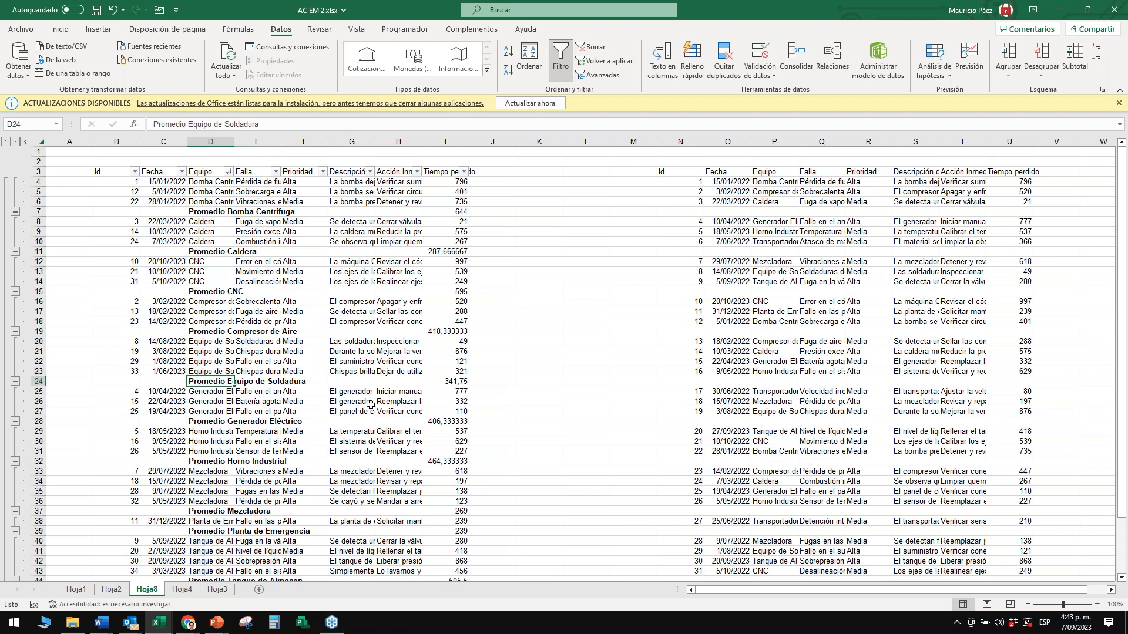
- Undo the outline changes and the Promedio subtotals per equipment, and return to the Equipo header
key("ctrl+z")
key("ctrl+z")
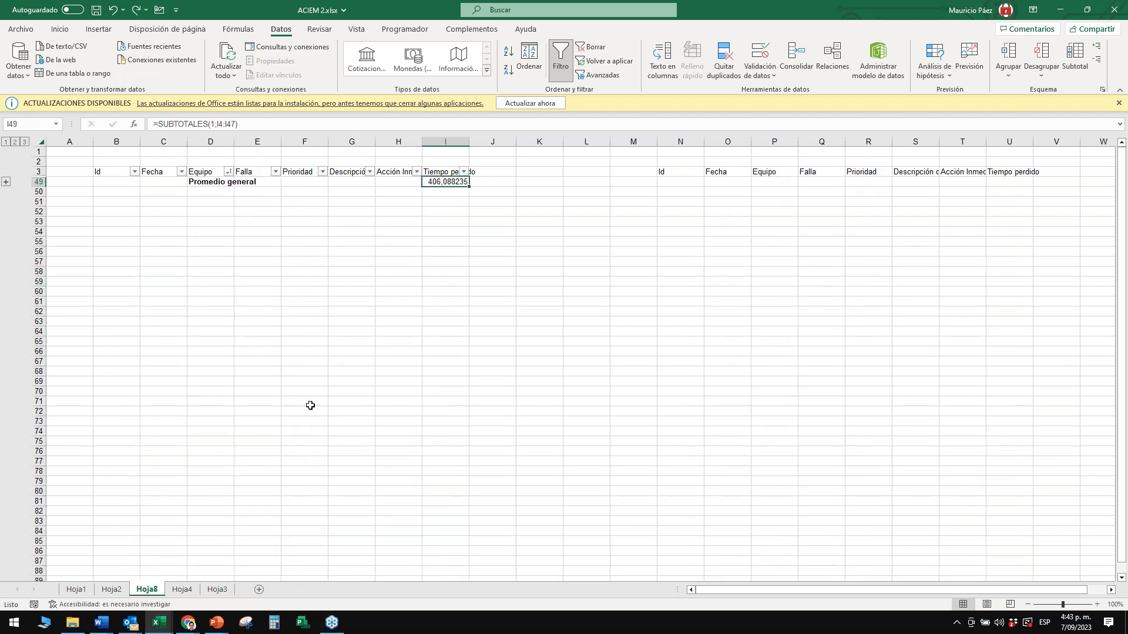
key("ctrl+z")
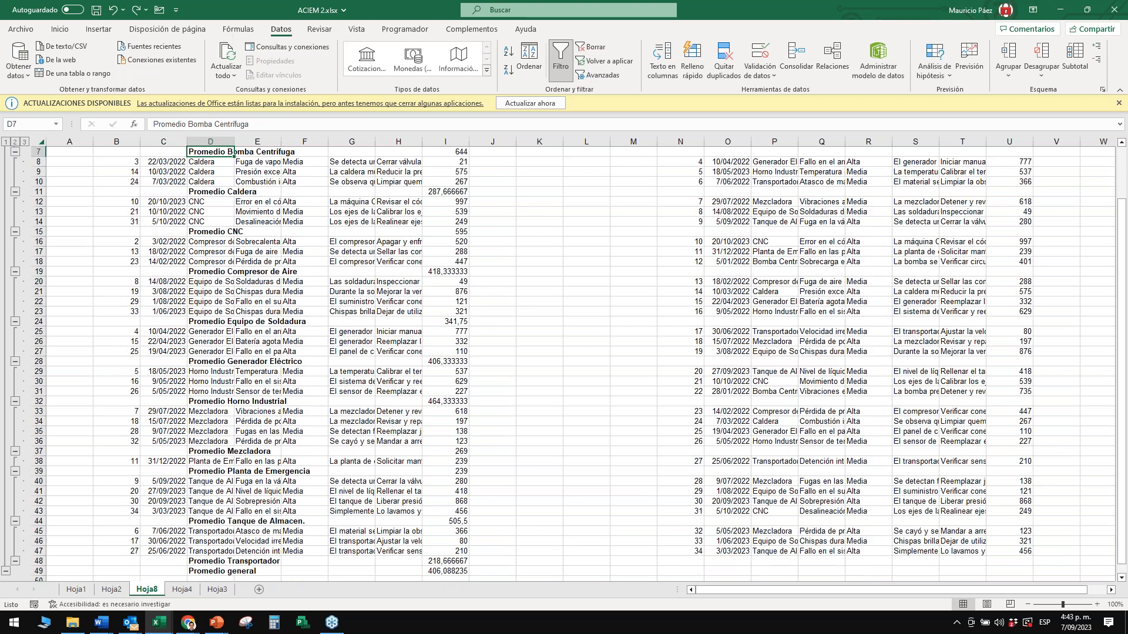
key("ctrl+z")
key("Left")
key("Up")
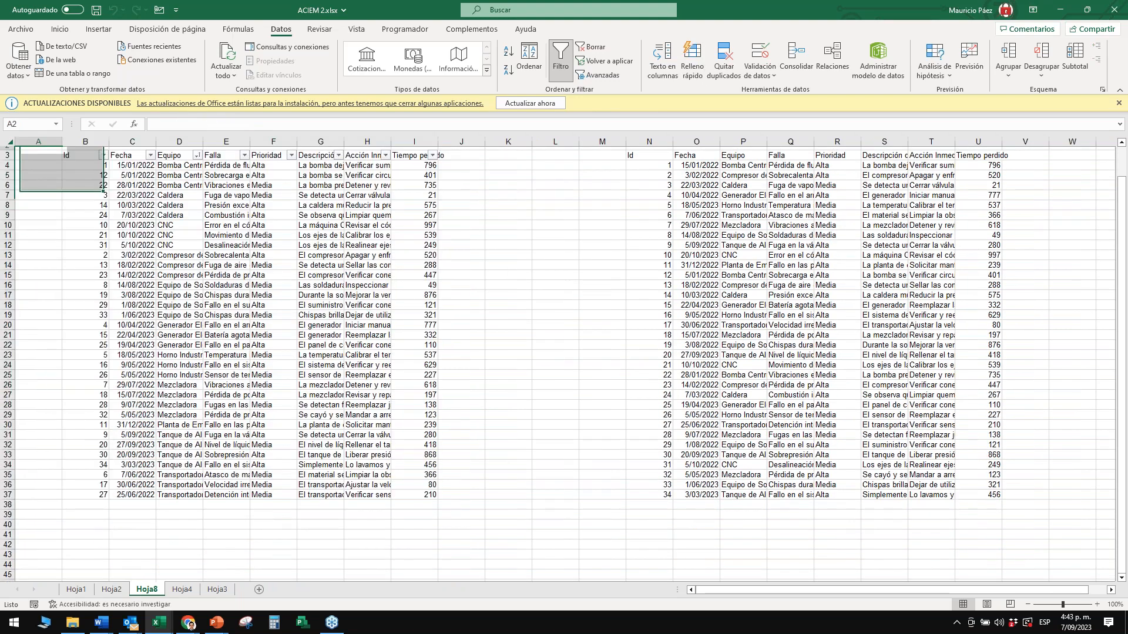
key("Up")
key("Right")
key("Down")
key("Down")
key("Down")
key("Right")
key("Right")
key("Up")
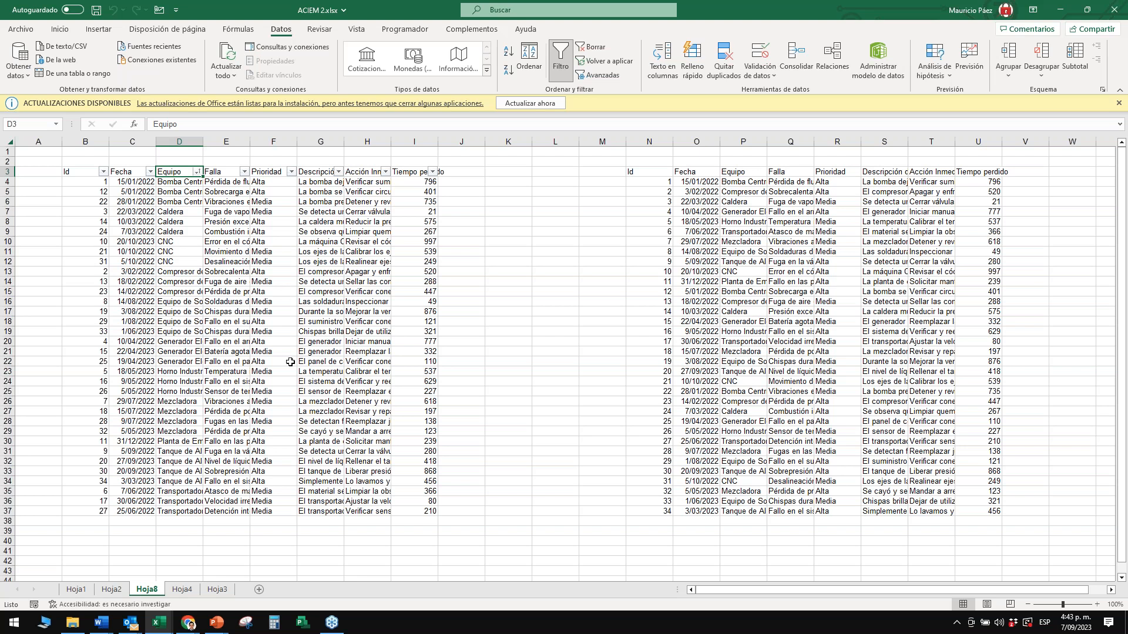
- Sort the failure log by Prioridad from A to Z and check the order of the column
left_click(271, 175)
left_click_drag(272, 174, 272, 473)
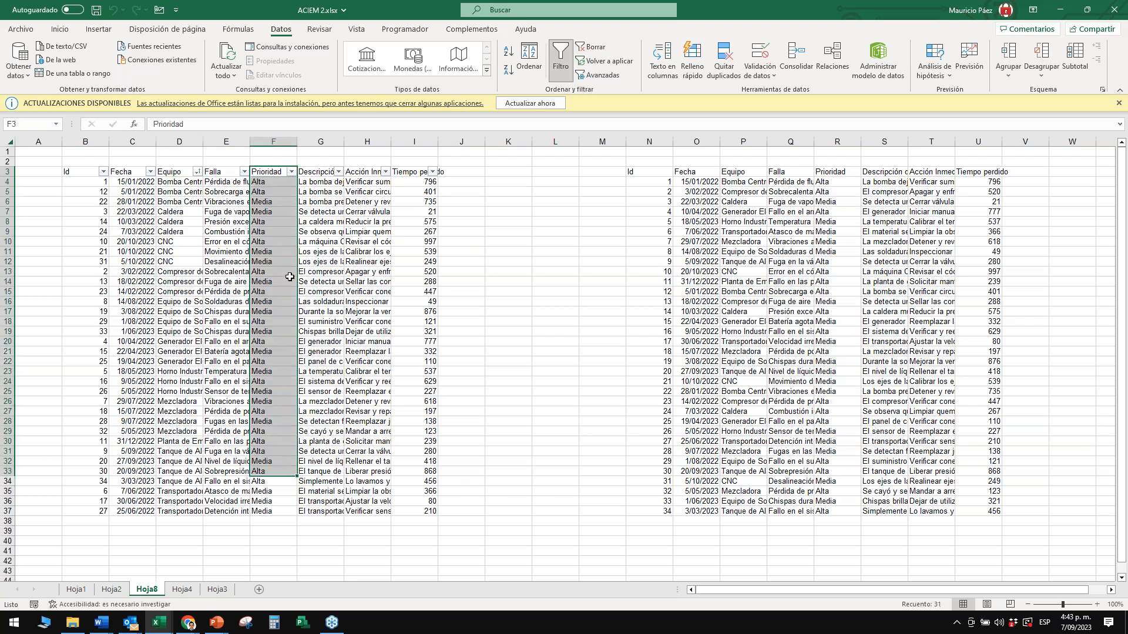
left_click(269, 185)
left_click(291, 172)
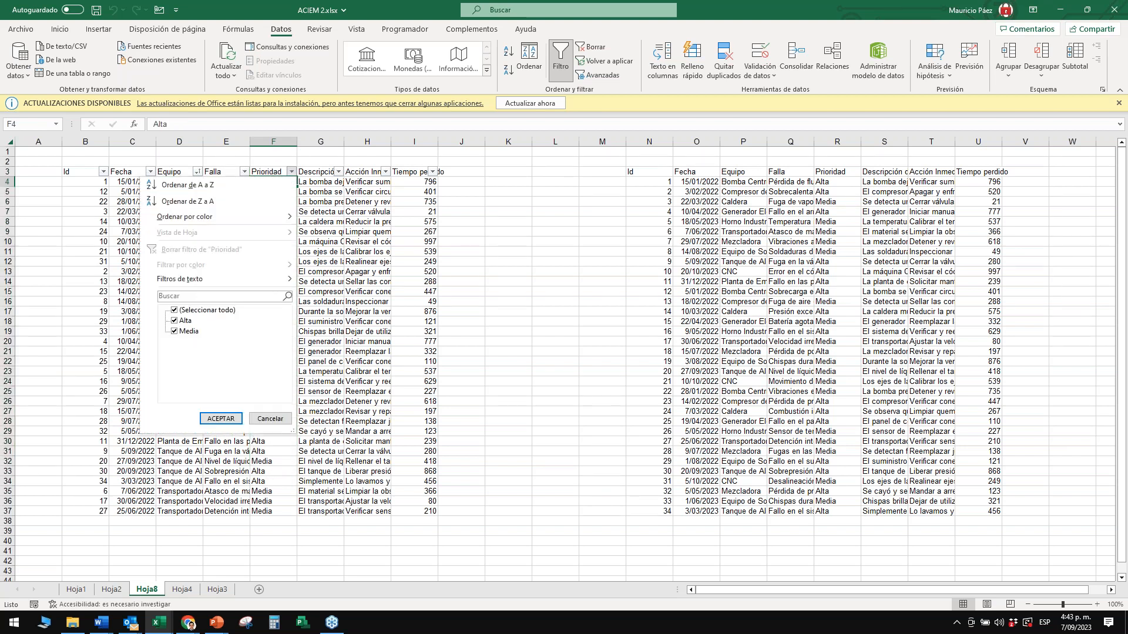
left_click(188, 187)
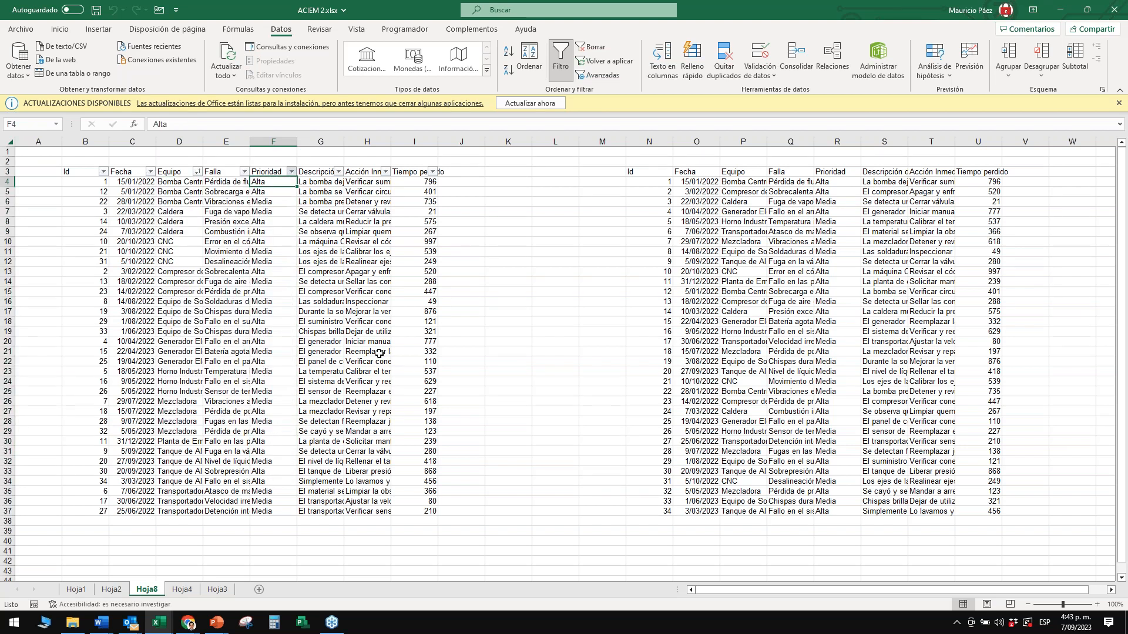
left_click_drag(266, 181, 267, 512)
left_click(280, 347)
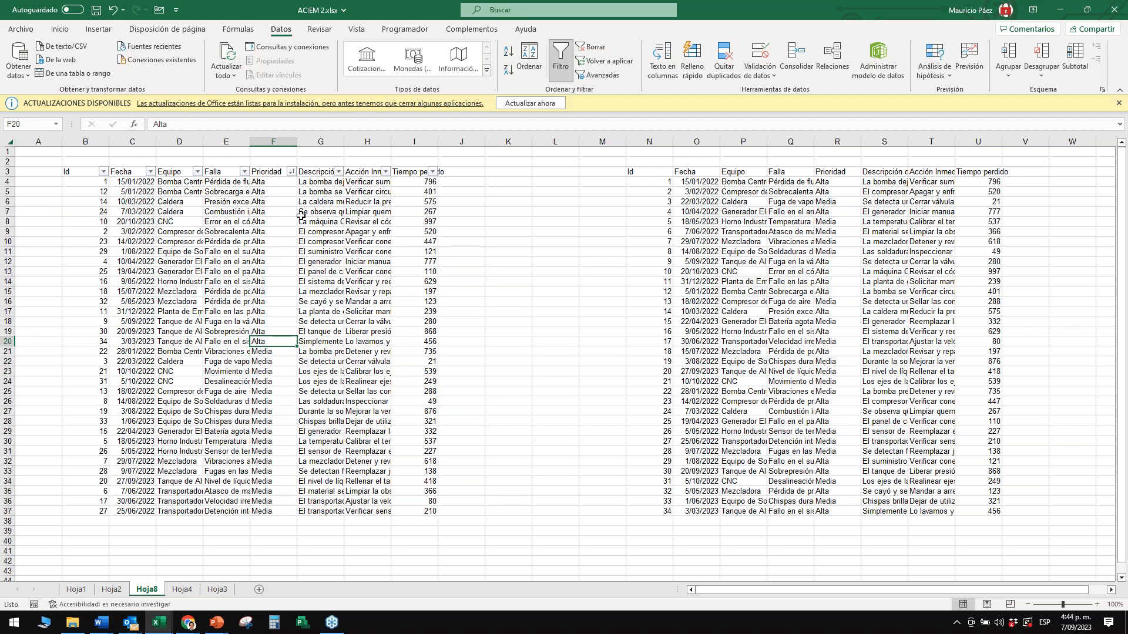
- Add subtotals to the failure log for each change in Prioridad, using Suma on Tiempo perdido
left_click(272, 183)
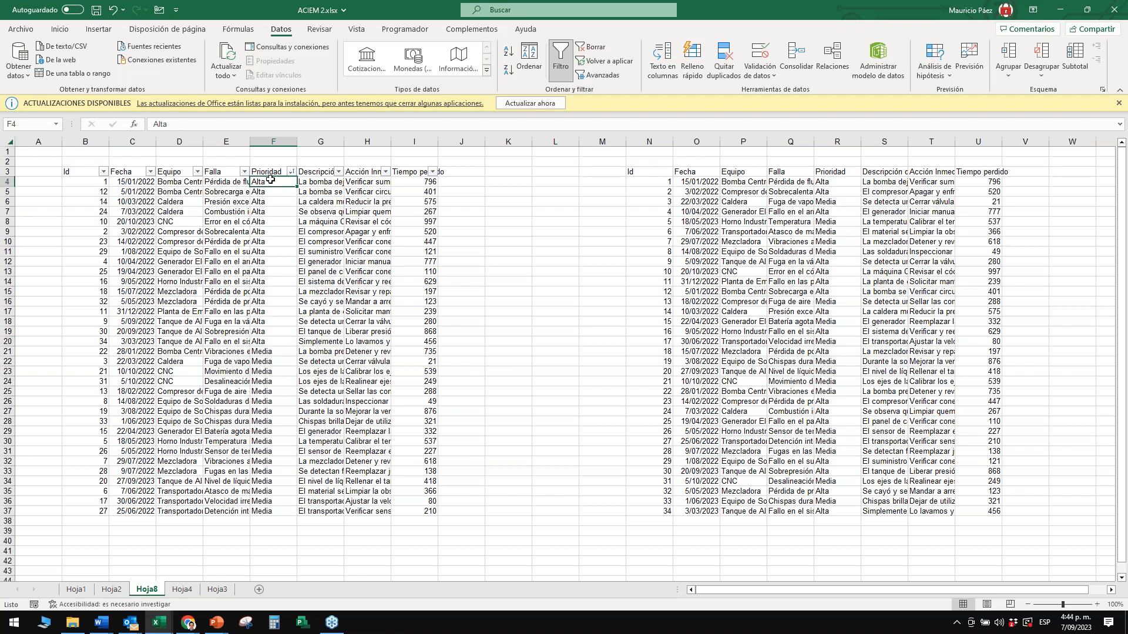
key("Up")
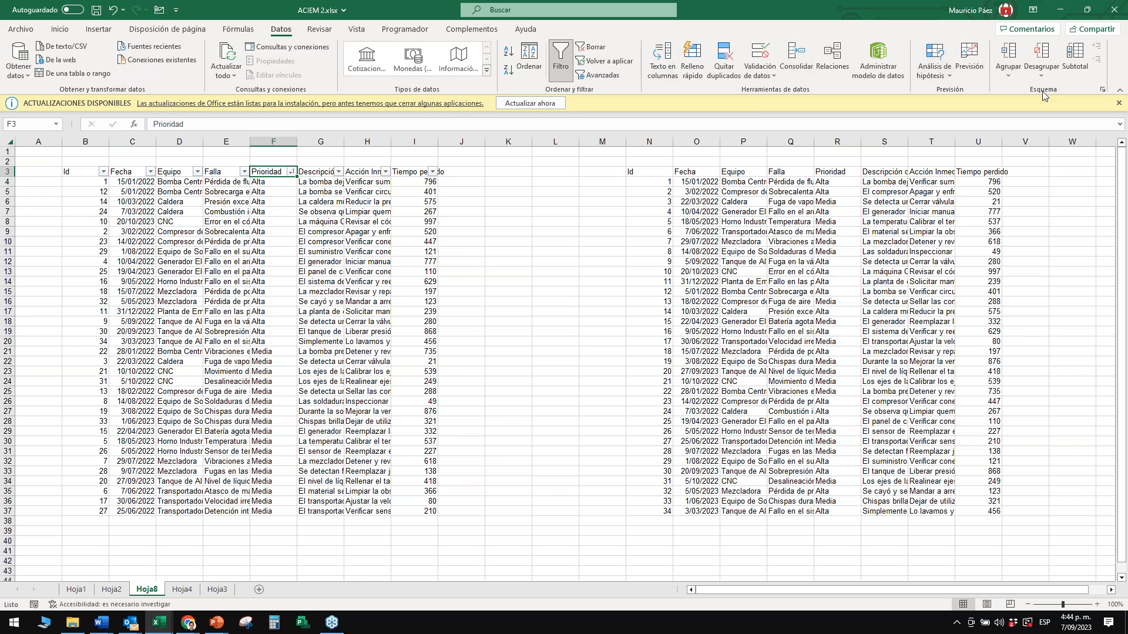
left_click(1075, 54)
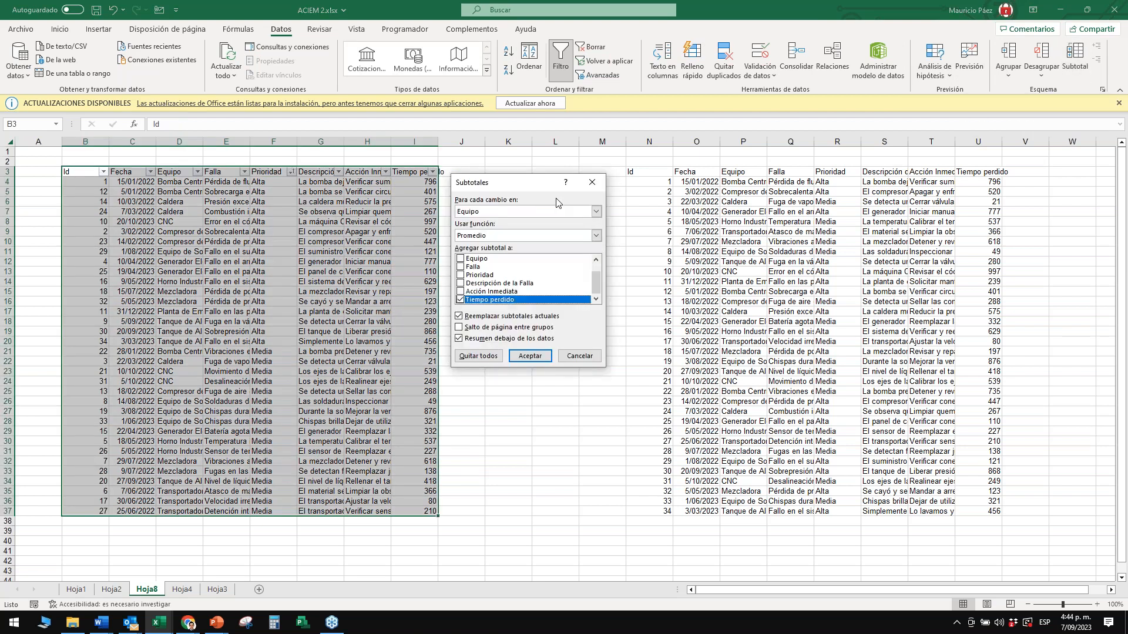
left_click(470, 212)
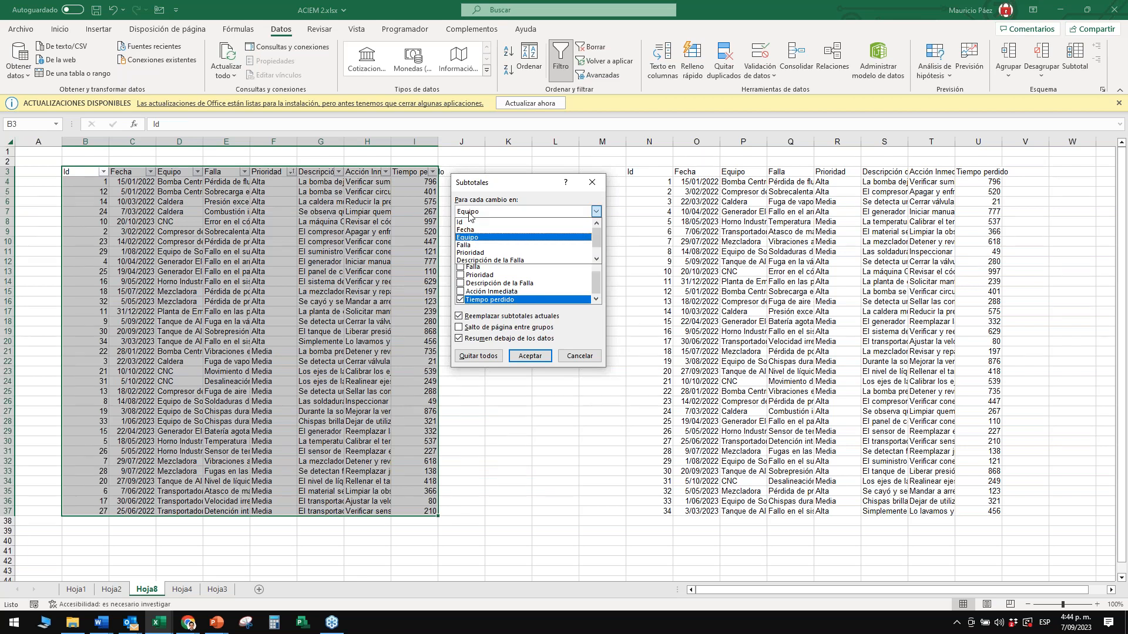
left_click(476, 254)
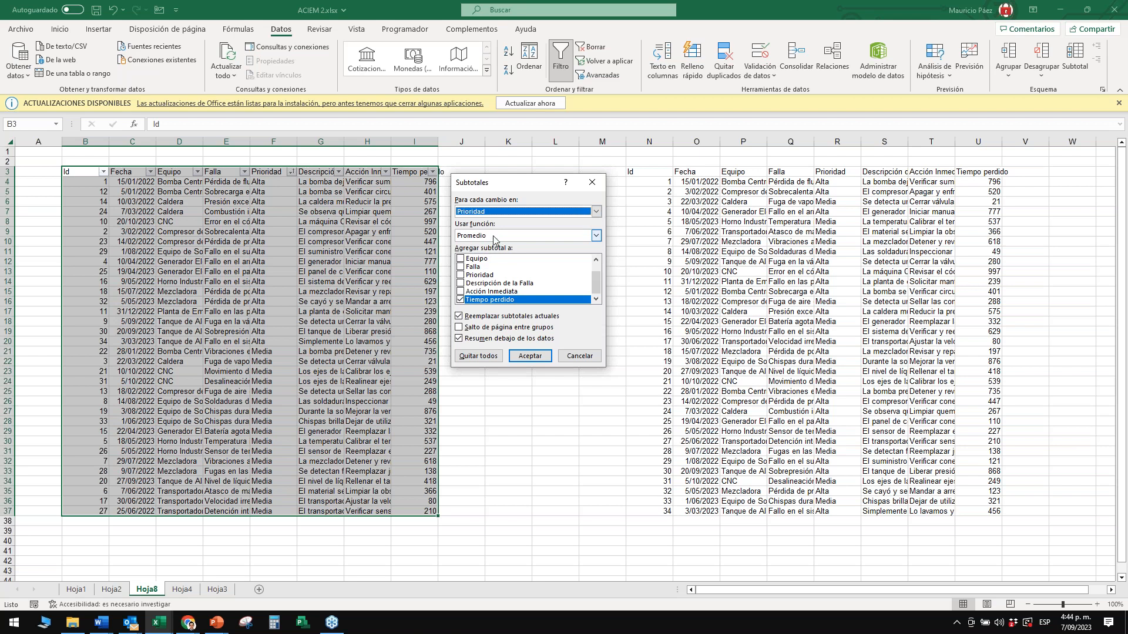
left_click(482, 237)
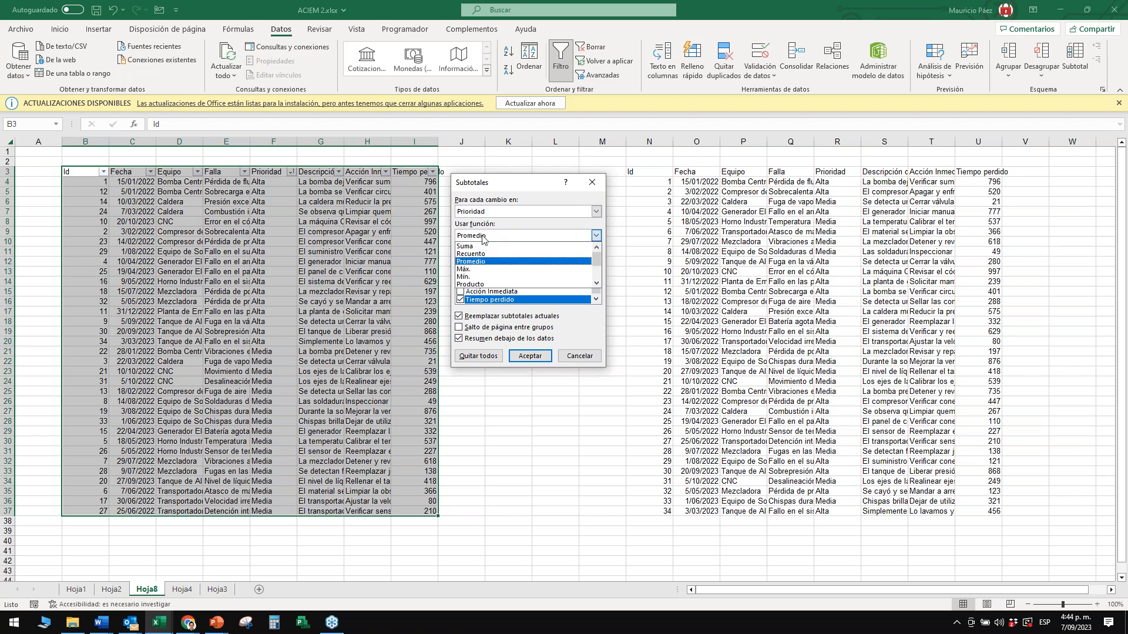
left_click(484, 247)
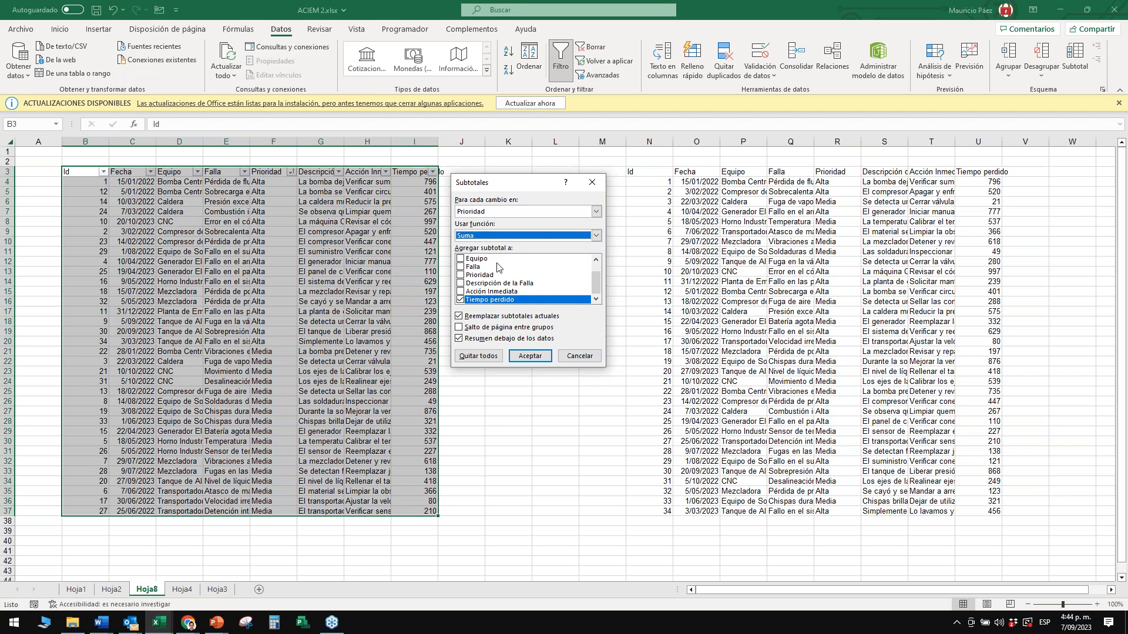
left_click(530, 357)
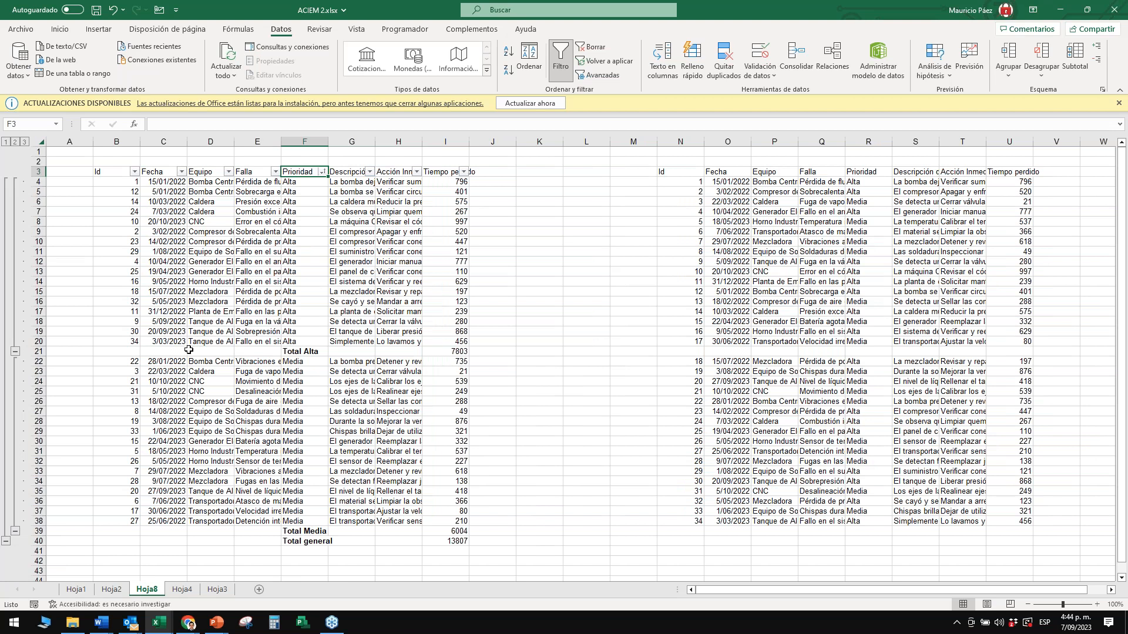
- Review the Alta and Media total rows, collapse the outline to the general total and inspect its Tiempo perdido formula
left_click_drag(202, 351, 489, 352)
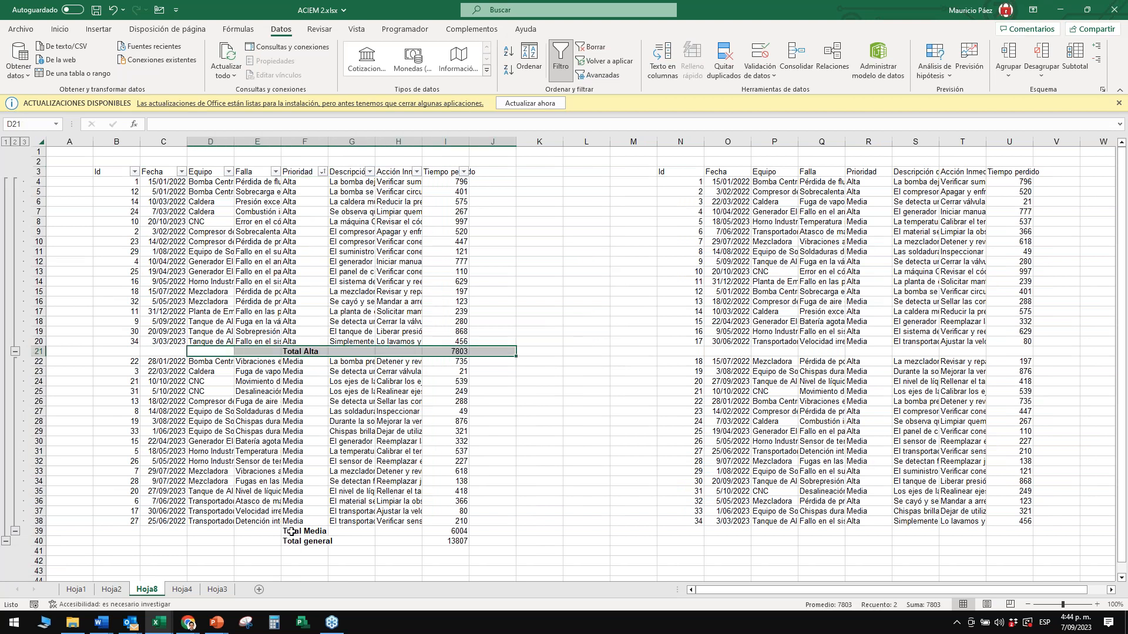
left_click_drag(292, 531, 449, 522)
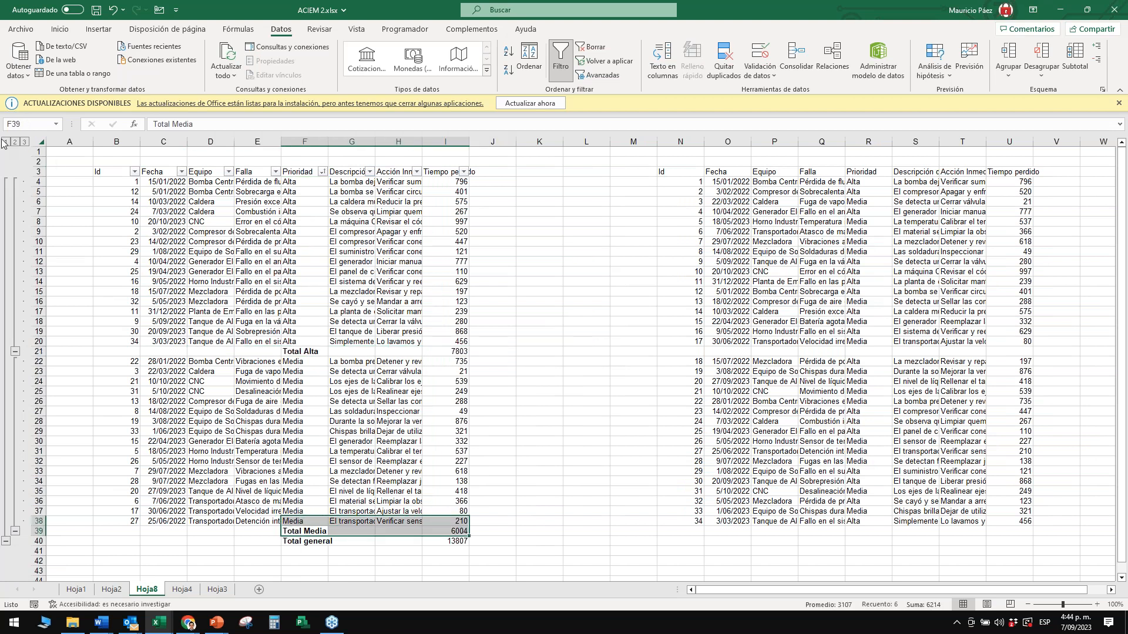
left_click(6, 142)
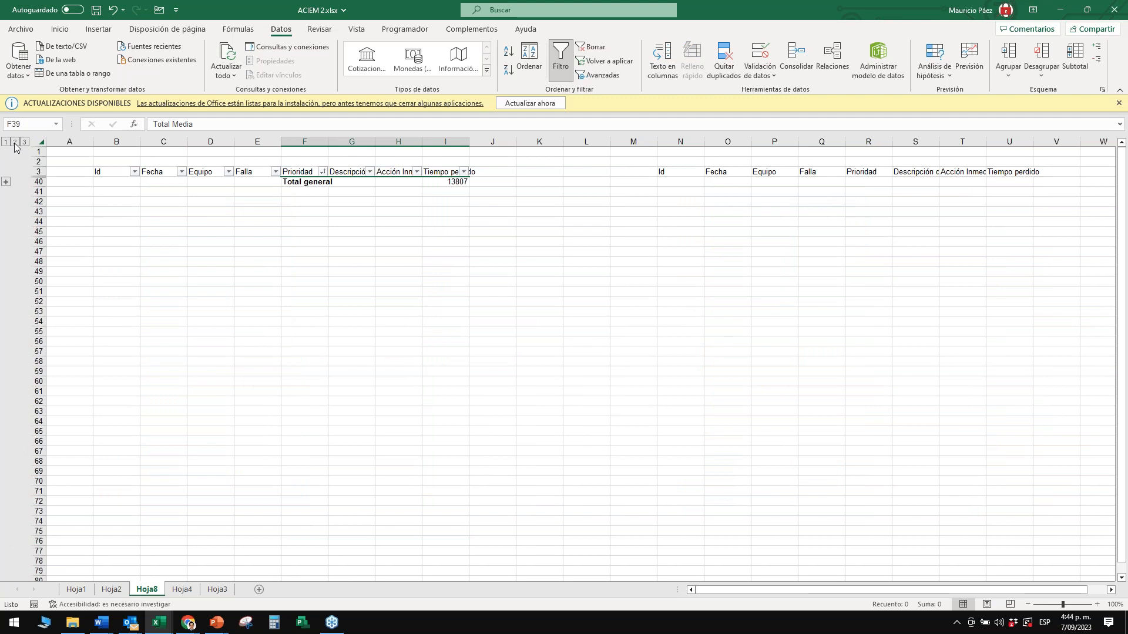
left_click(307, 182)
left_click(455, 182)
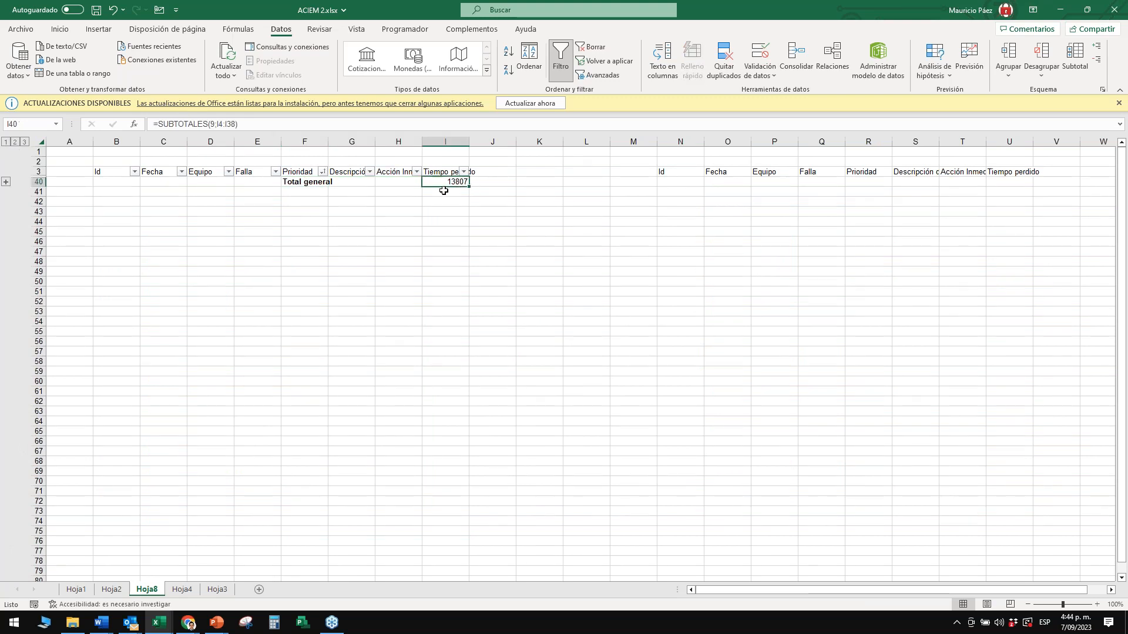
- Show the outline's priority totals, expand it to all detail rows and look over the failure records
left_click(16, 142)
left_click_drag(304, 182, 454, 202)
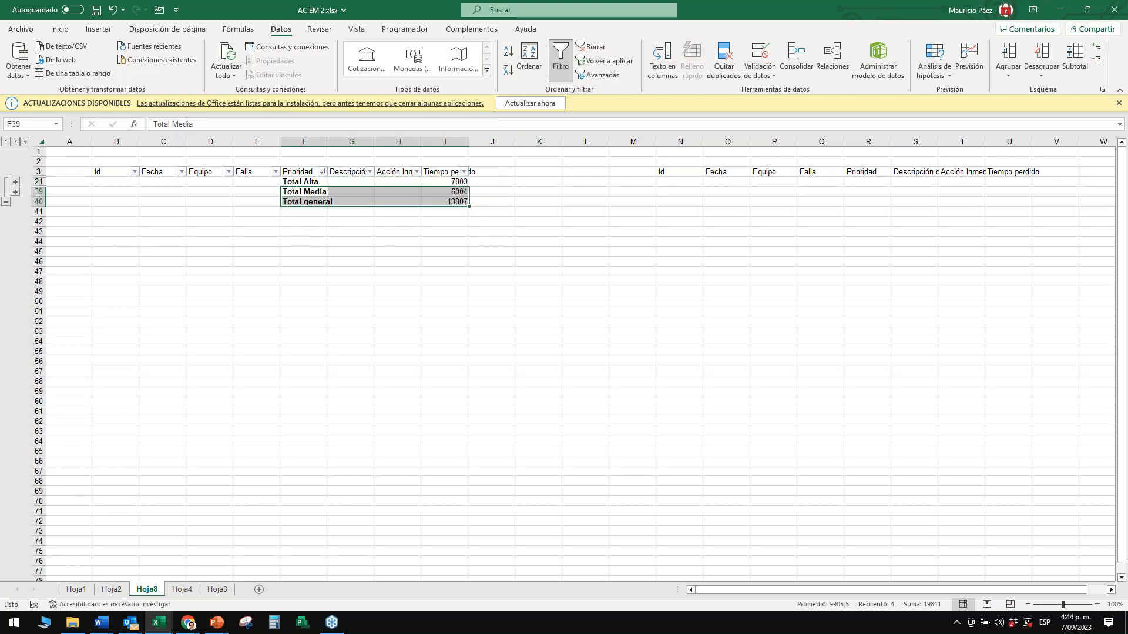
left_click(24, 142)
left_click_drag(253, 169, 322, 442)
left_click(445, 392)
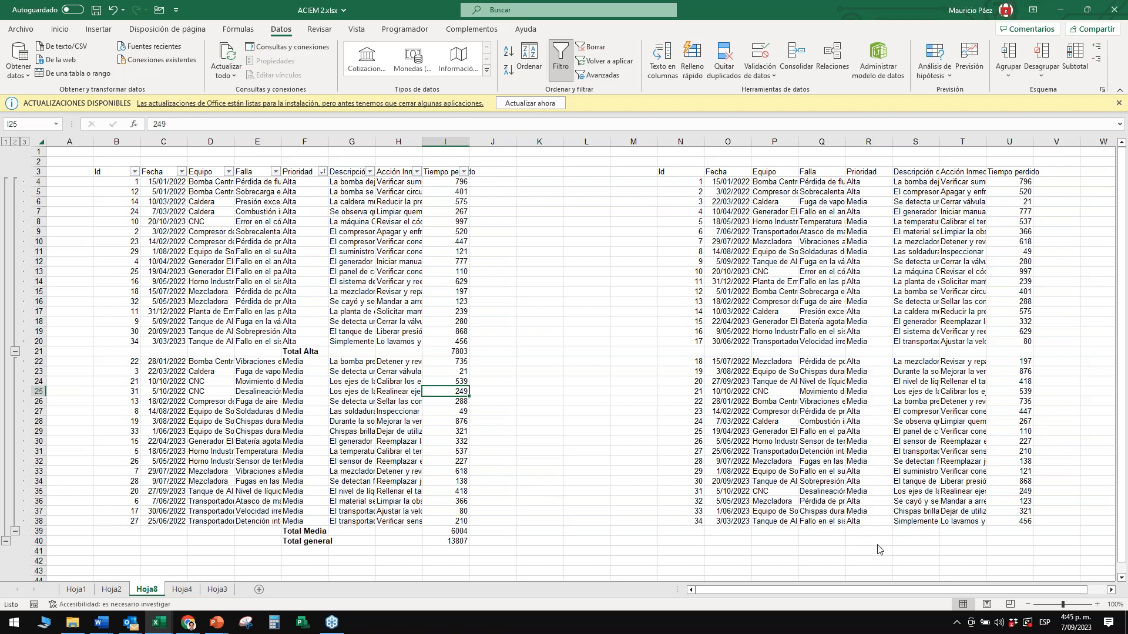
left_click(350, 263)
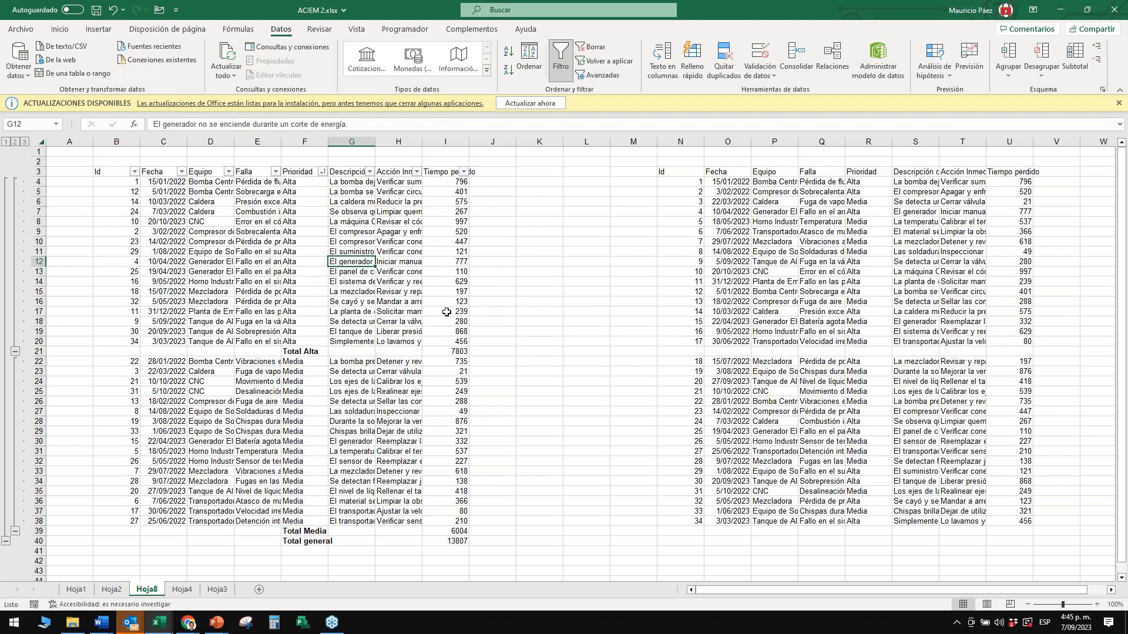
left_click(398, 344)
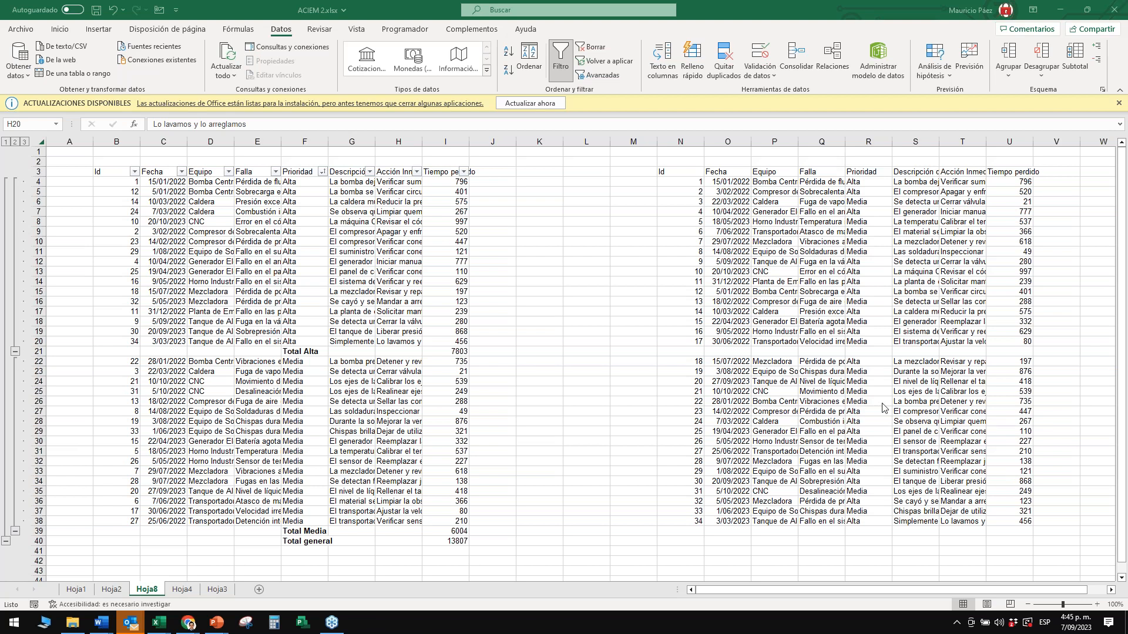
- Go to Hoja1 and look over the Factor and Edad columns of the equipment table
left_click(78, 591)
key("Down")
key("Down")
key("Down")
key("Down")
key("Down")
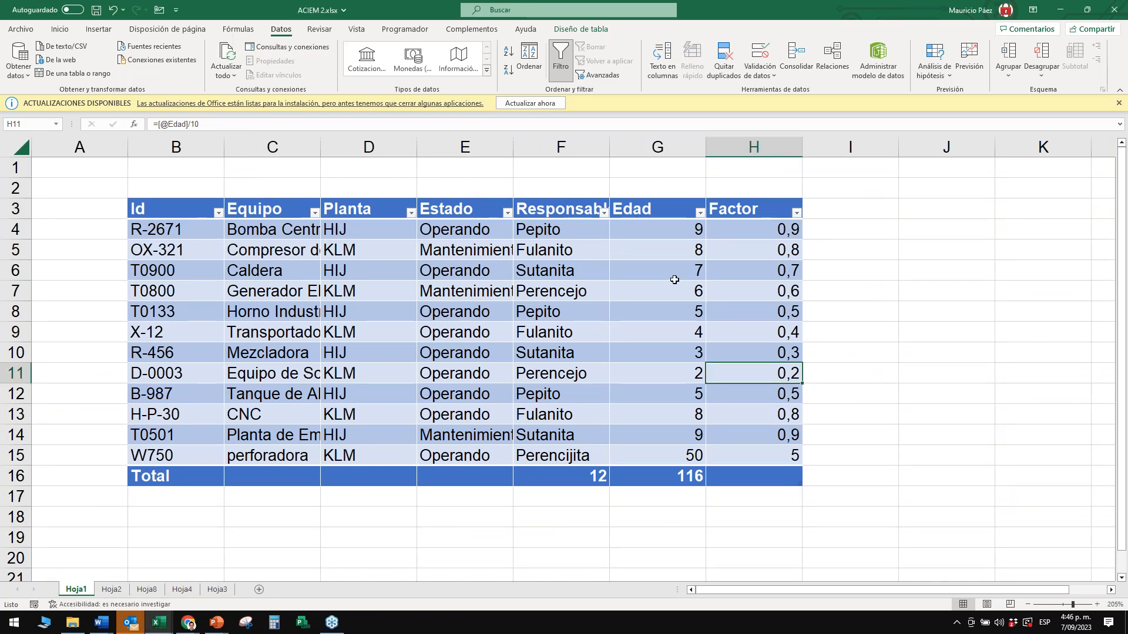
left_click(674, 280)
left_click(650, 248)
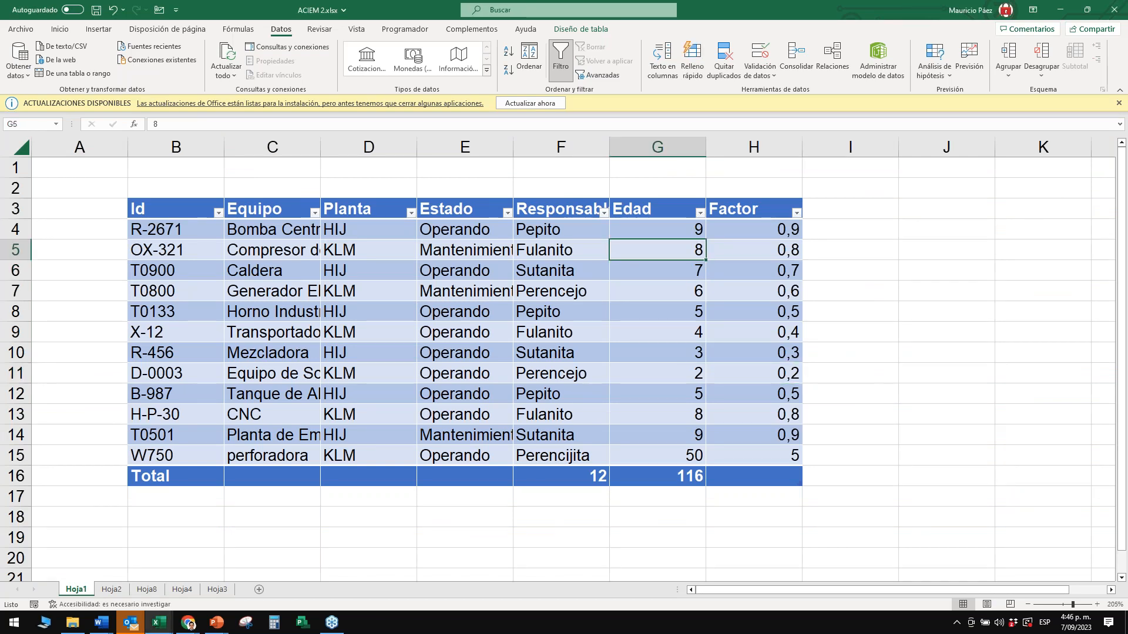
- Show the design options of the Equipos table and select the whole table from its header to the total row
left_click(580, 30)
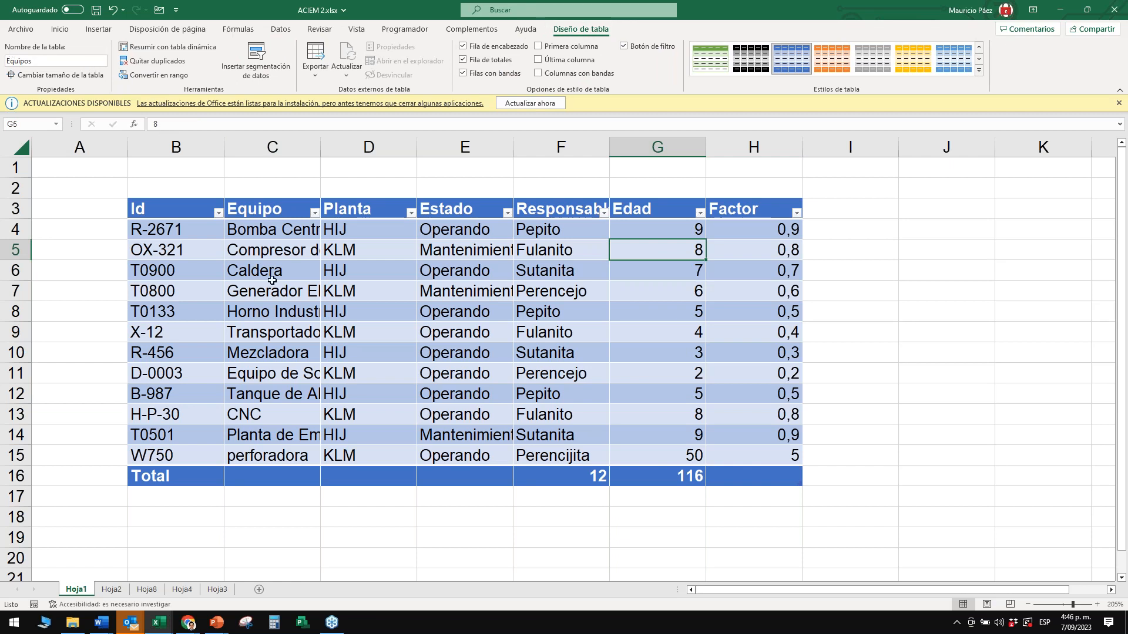
left_click(301, 232)
left_click_drag(211, 213, 754, 463)
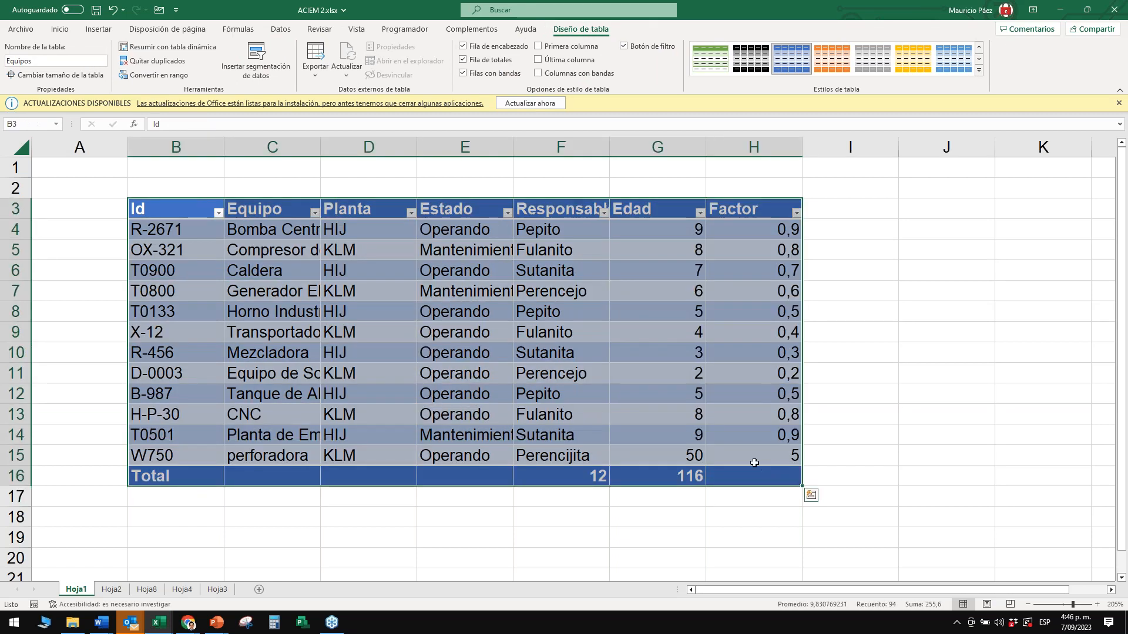
- Convert the Equipos table in Hoja1 to a normal range of cells
left_click(754, 464)
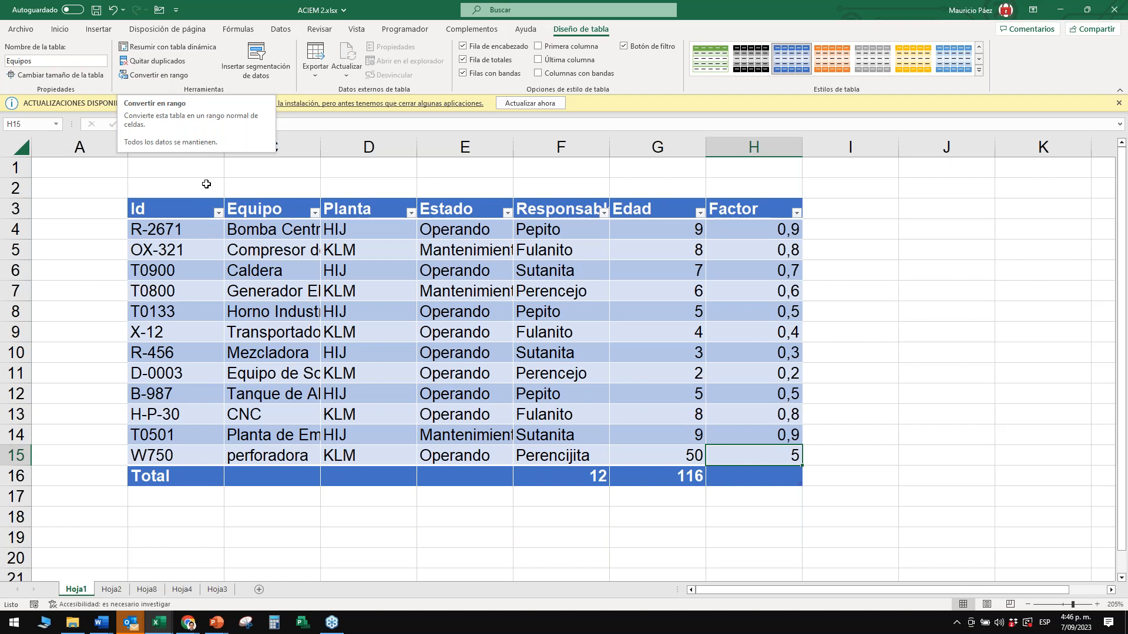
left_click(155, 75)
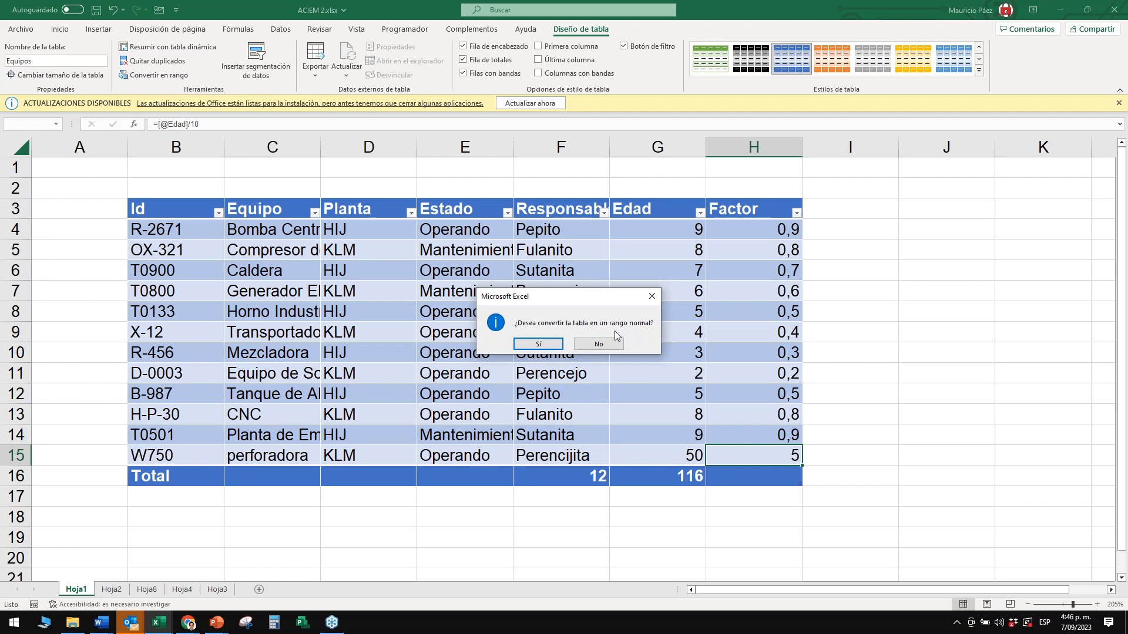
left_click(537, 345)
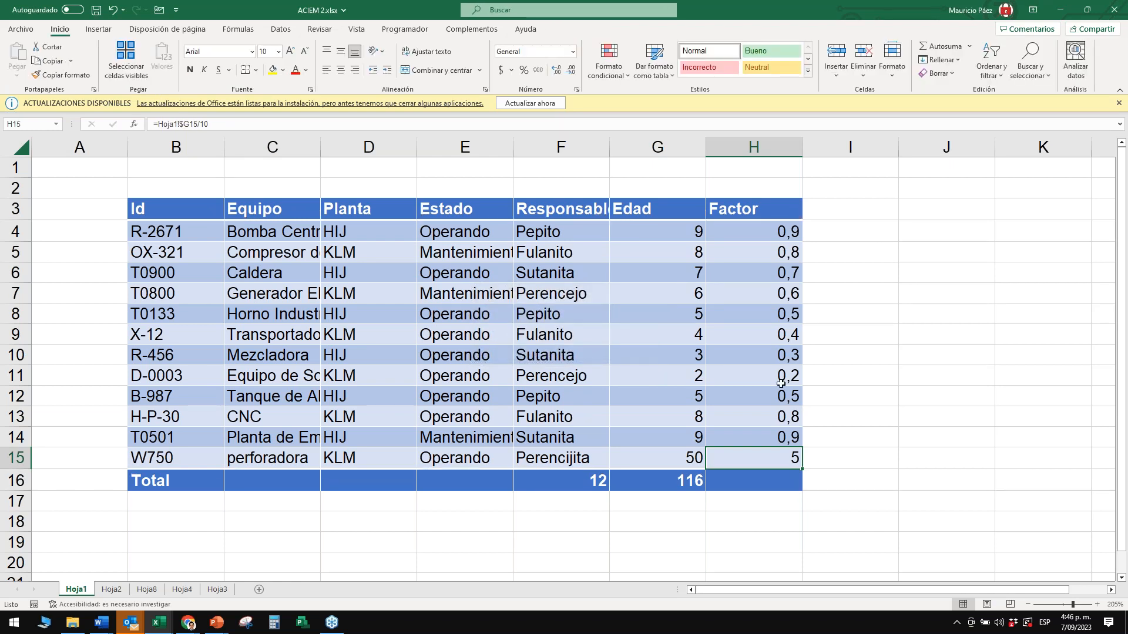
- Look over the converted range's headers, Id, Edad and Factor cells
left_click(759, 423)
left_click(749, 331)
left_click(731, 253)
left_click(731, 210)
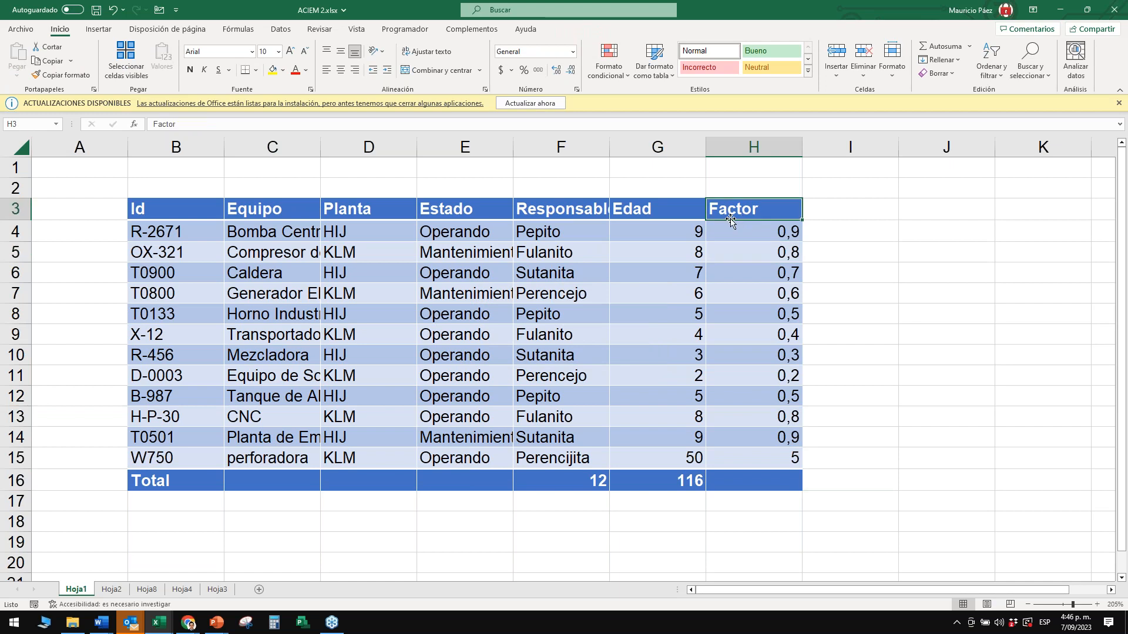
left_click(465, 208)
left_click(247, 202)
left_click(177, 232)
left_click(200, 291)
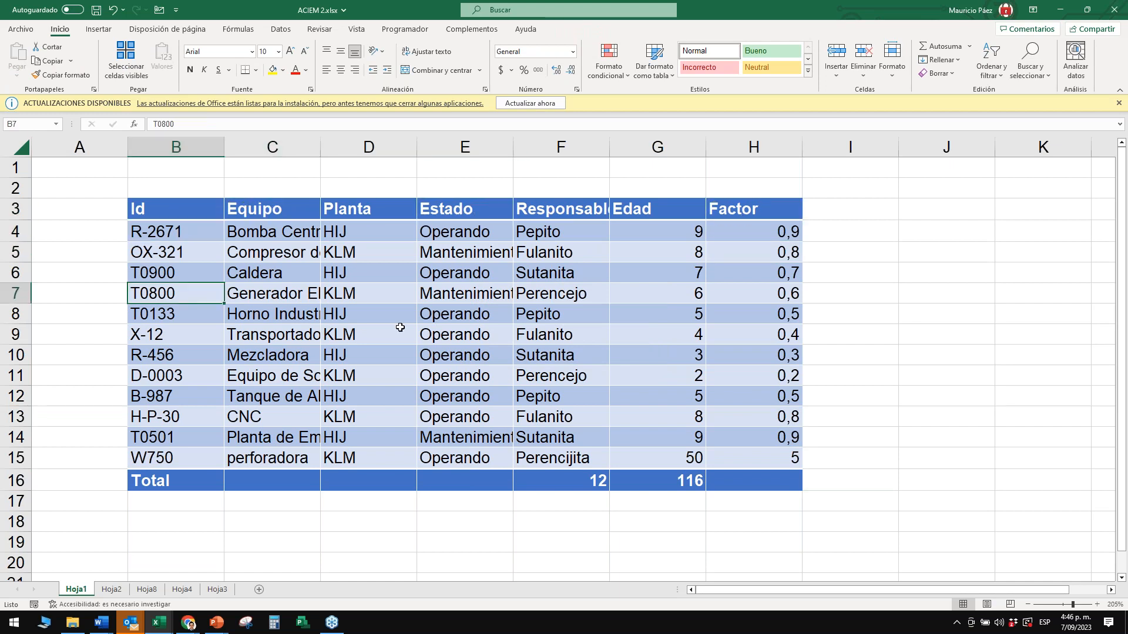
left_click(400, 327)
left_click(652, 355)
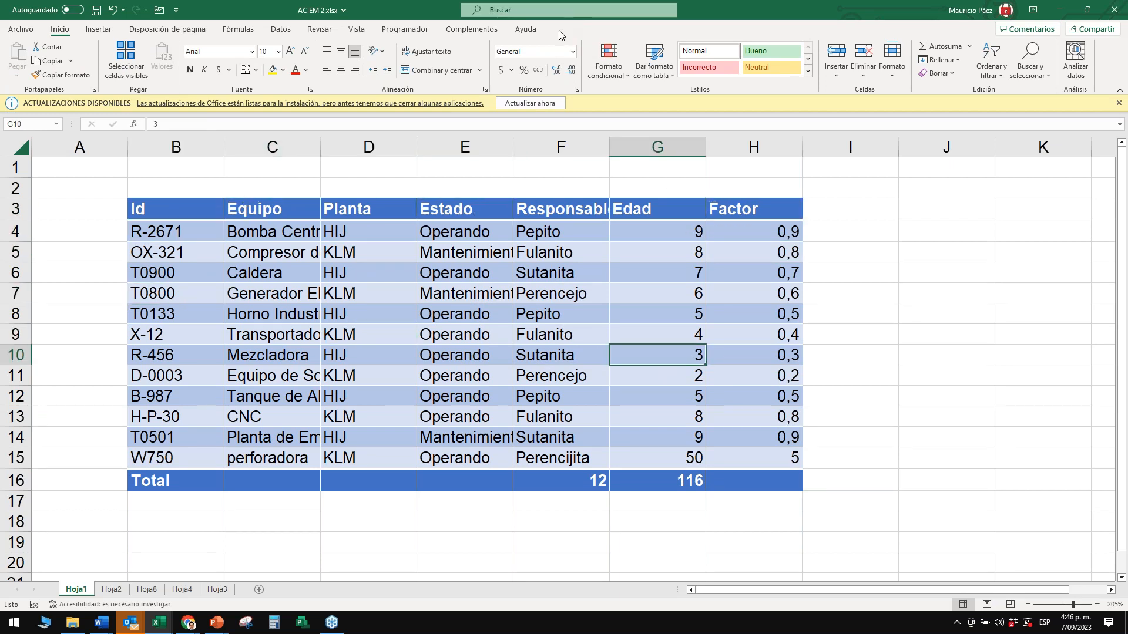
left_click_drag(726, 10, 756, 25)
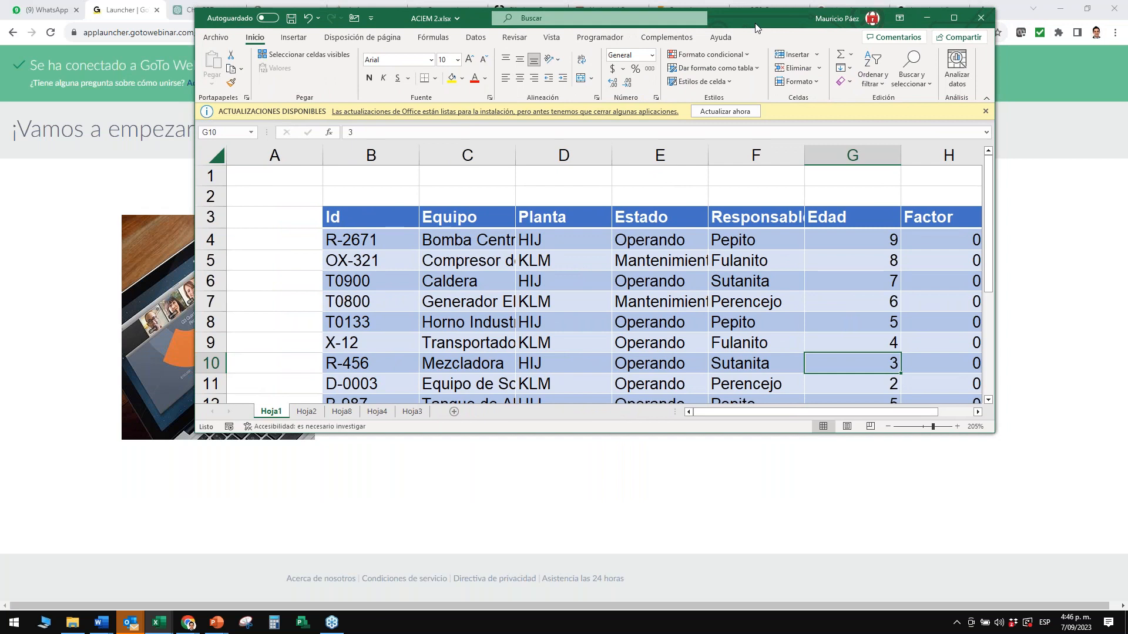
double_click(756, 27)
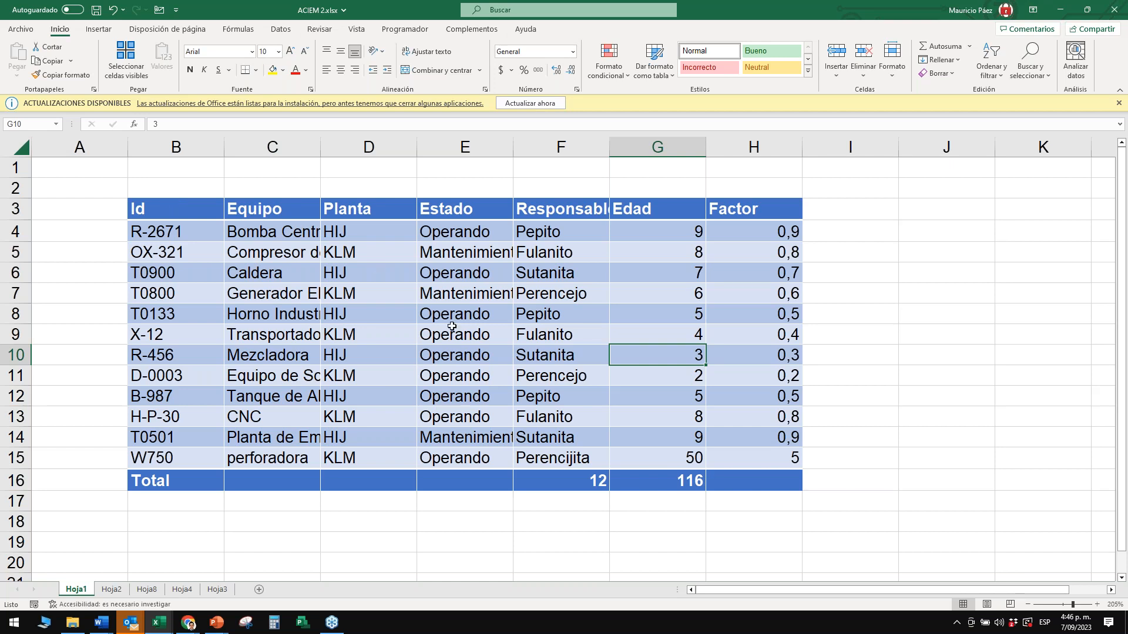
- Remove the table colours from B3:H17 by copying the format of blank cell A1 onto the range
left_click(80, 171)
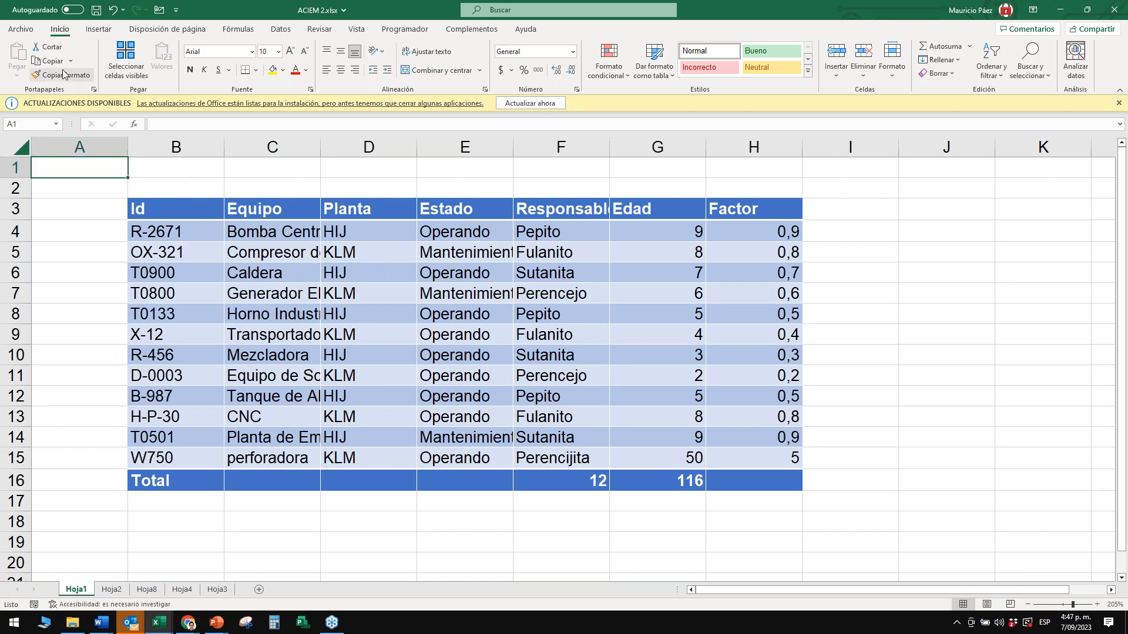
left_click(89, 234)
left_click(74, 166)
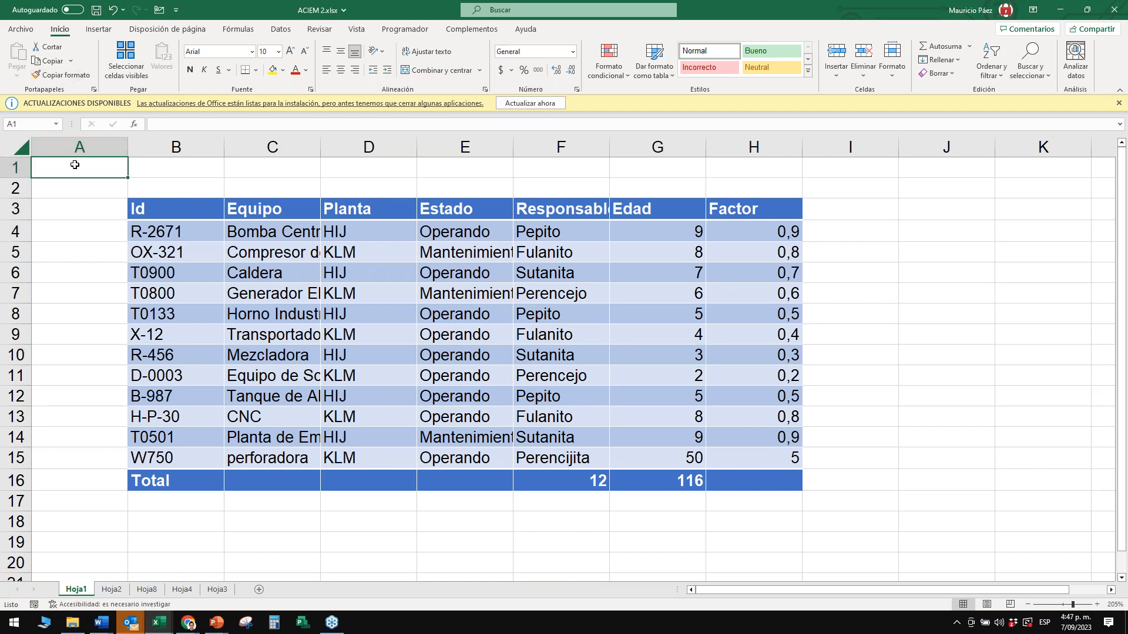
left_click(54, 75)
mouse_move(144, 208)
left_mouse_down()
mouse_move(584, 354)
mouse_move(742, 423)
mouse_move(790, 499)
left_mouse_up()
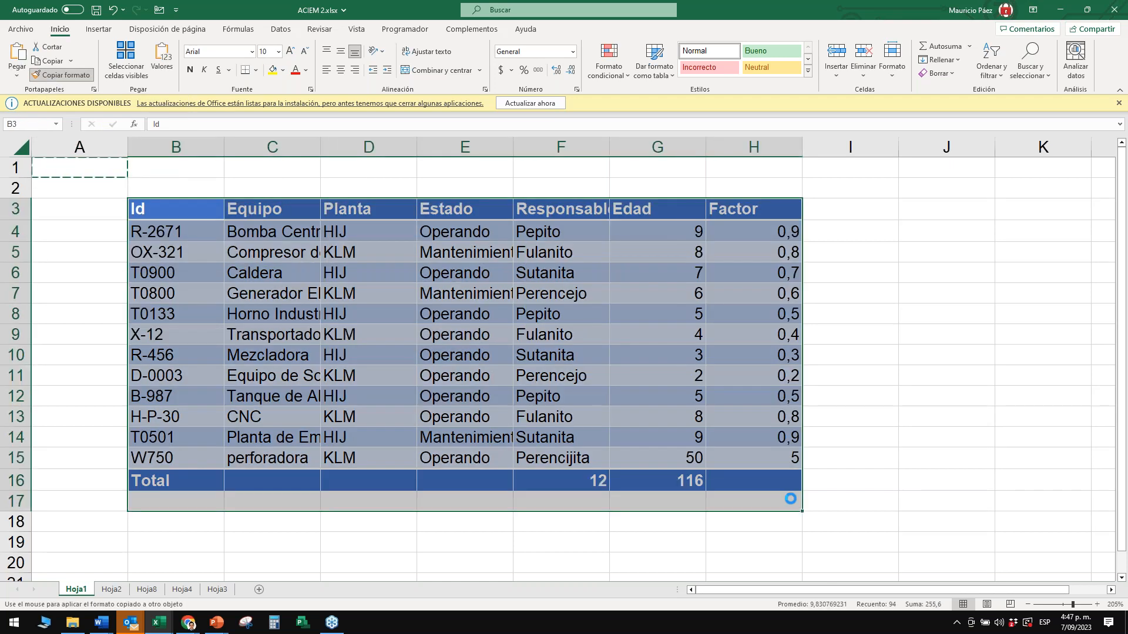
left_click(756, 481)
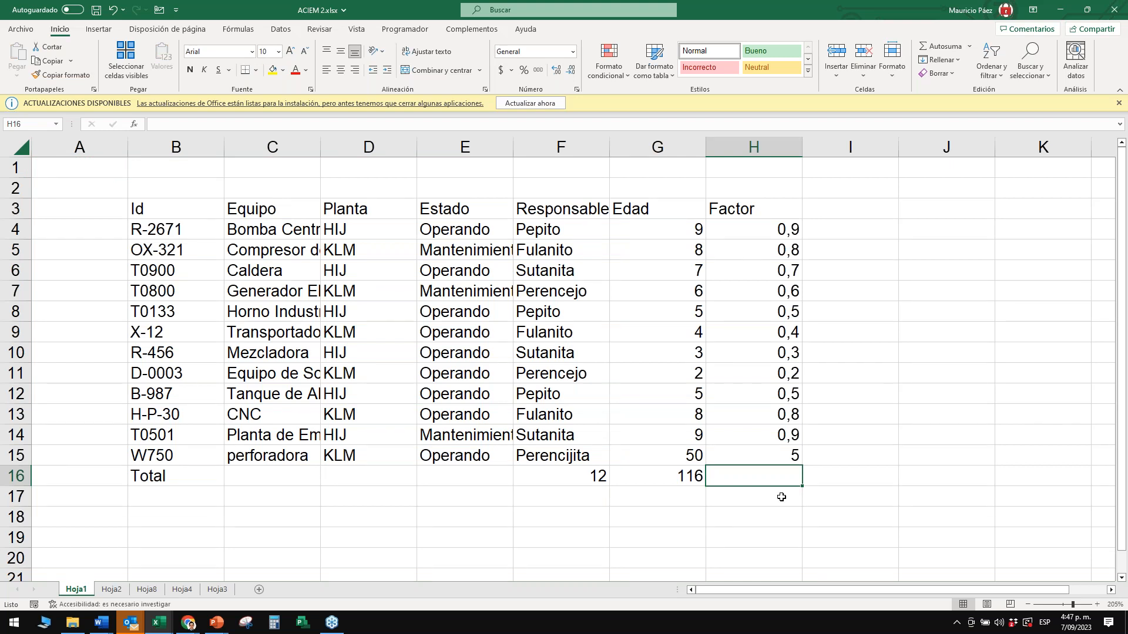
- Undo the copied format and the conversion to a range, and cancel the pending copy of cell A1
key("ctrl+z")
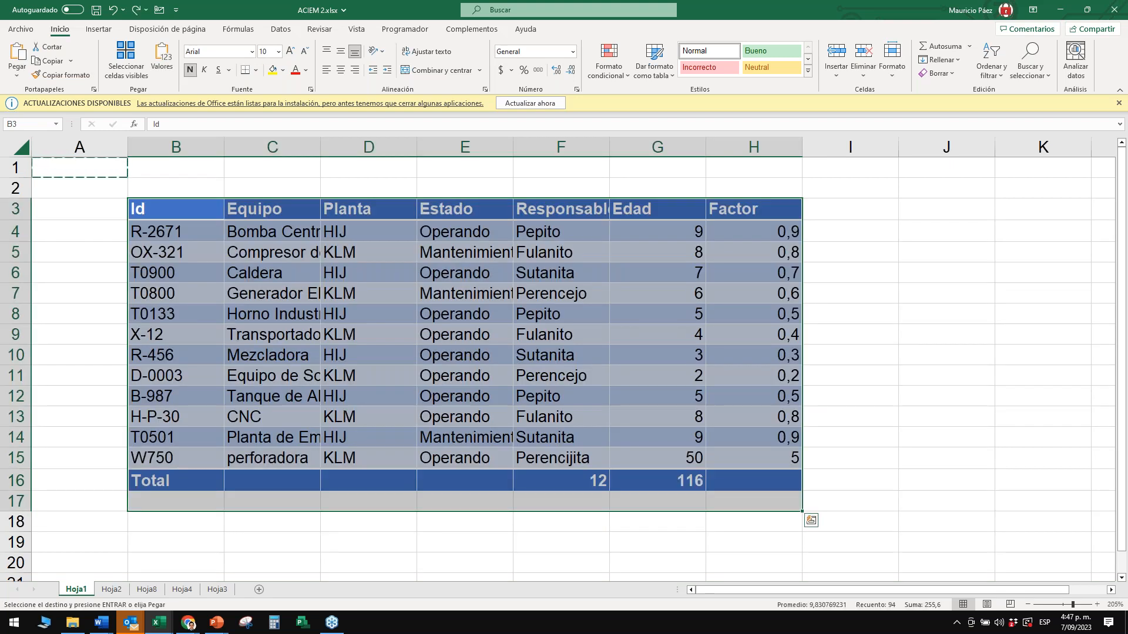
key("ctrl+z")
left_click(772, 349)
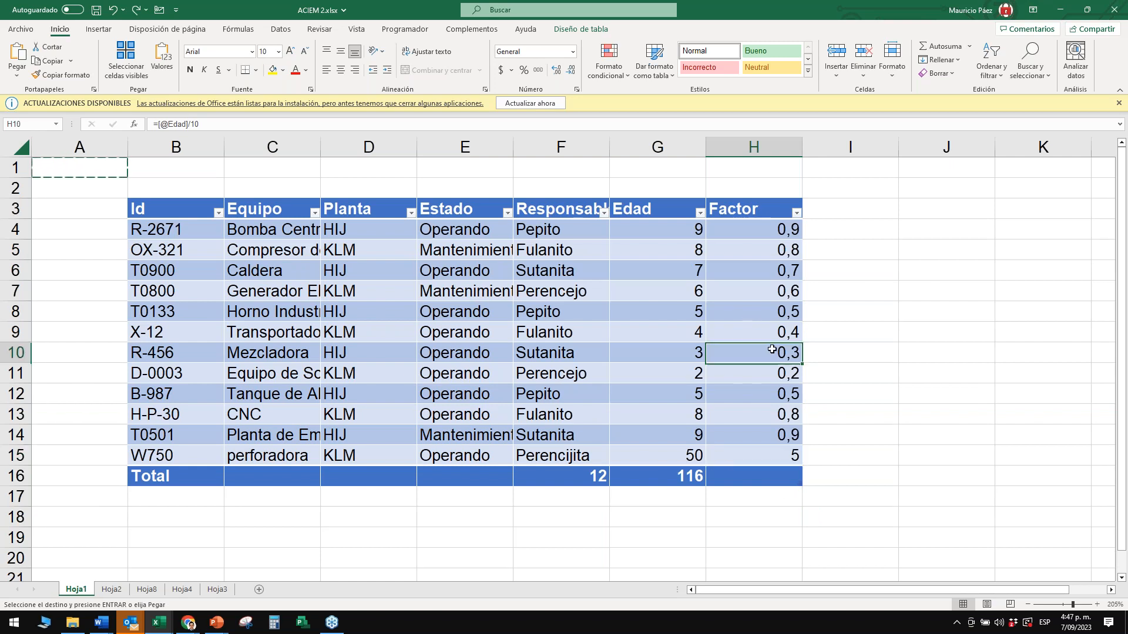
left_click(660, 207)
left_click(536, 210)
left_click(145, 210)
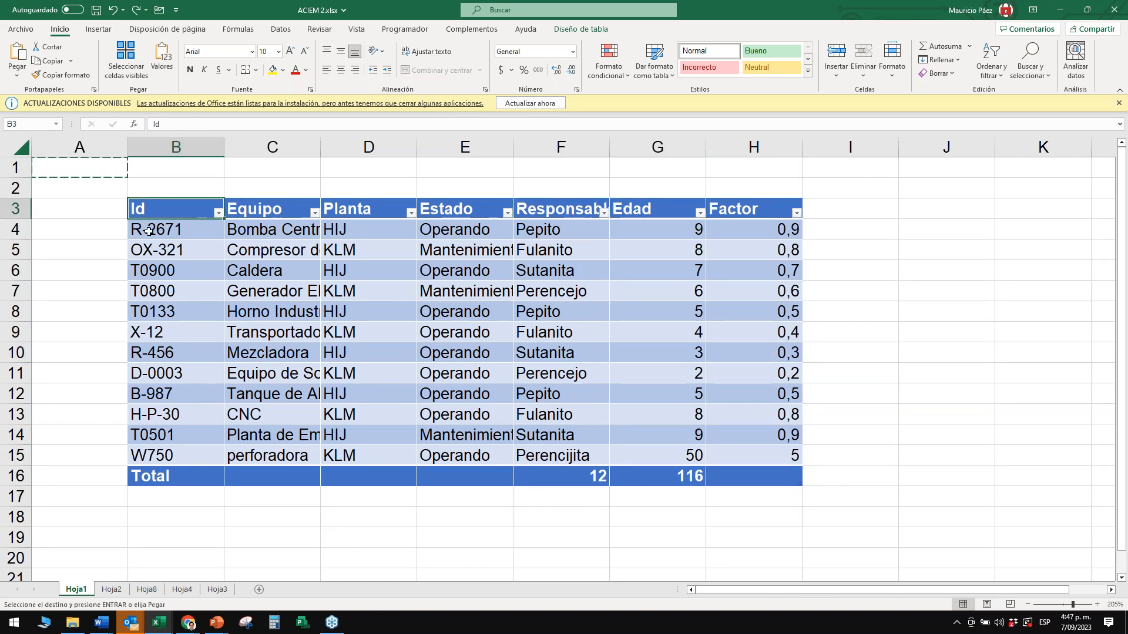
key("Escape")
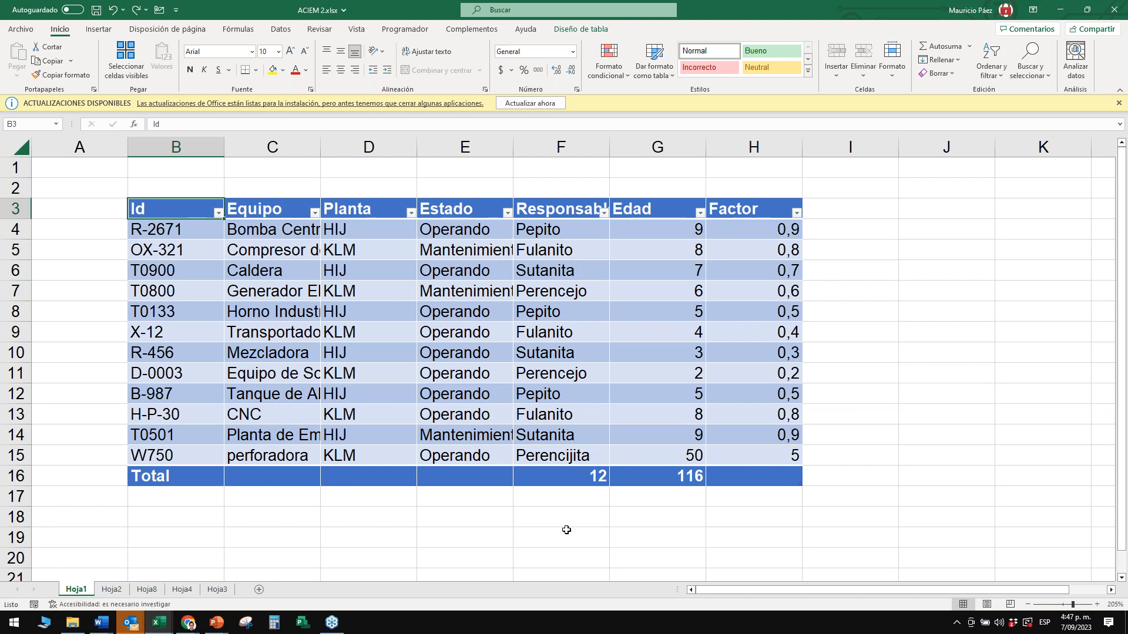
- Show the design options of the Equipos table and look over its headers, first equipment record and Planta values
left_click(565, 30)
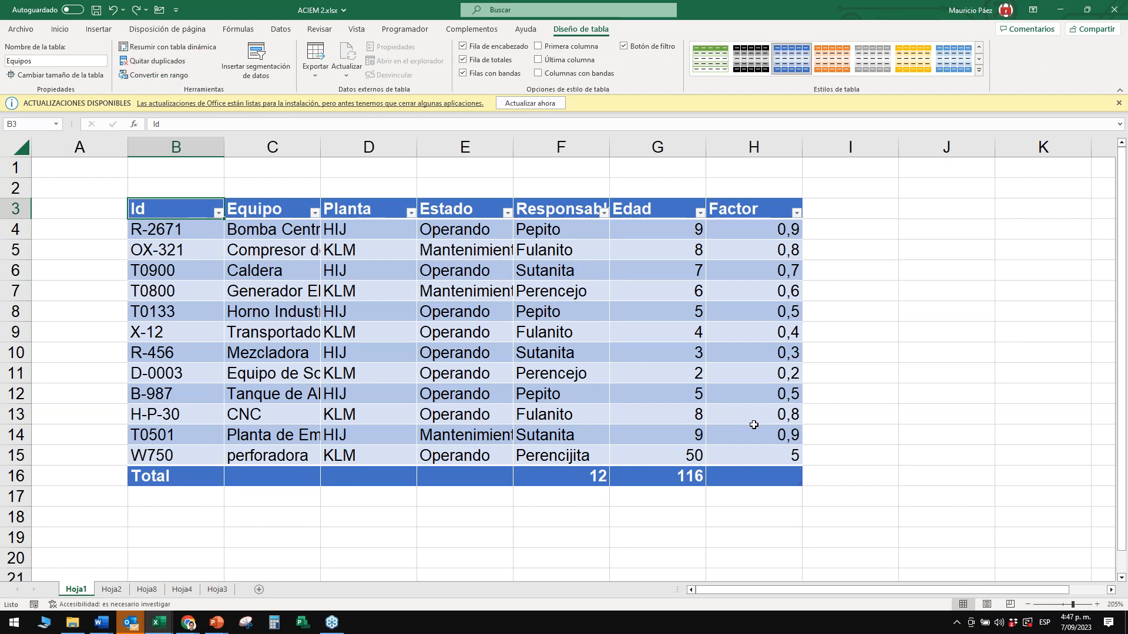
left_click(347, 295)
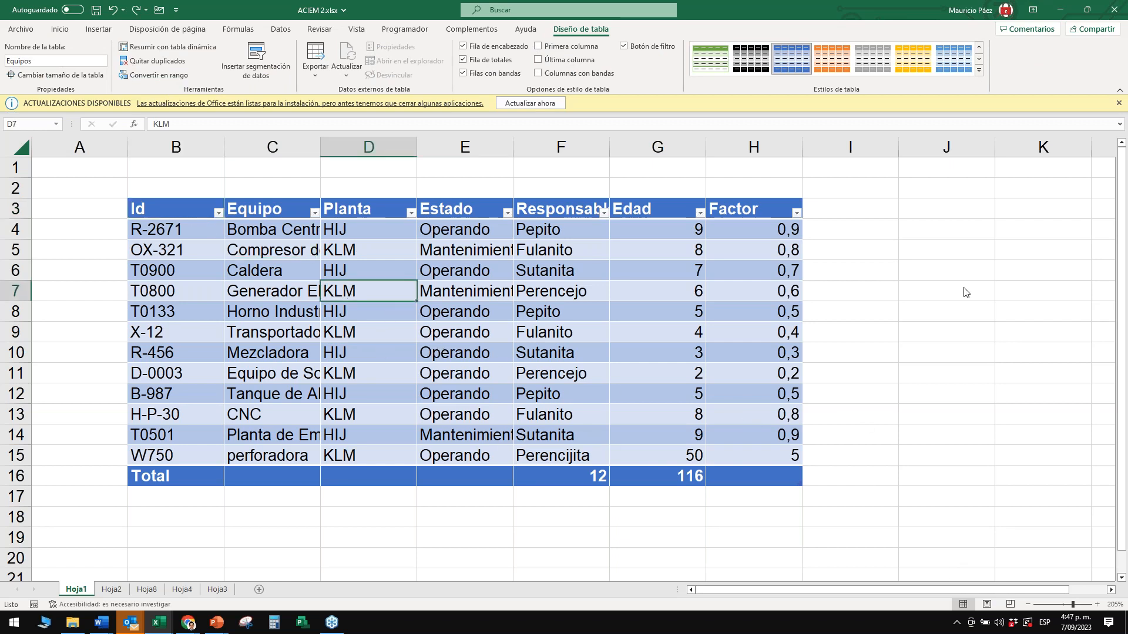
left_click(987, 258)
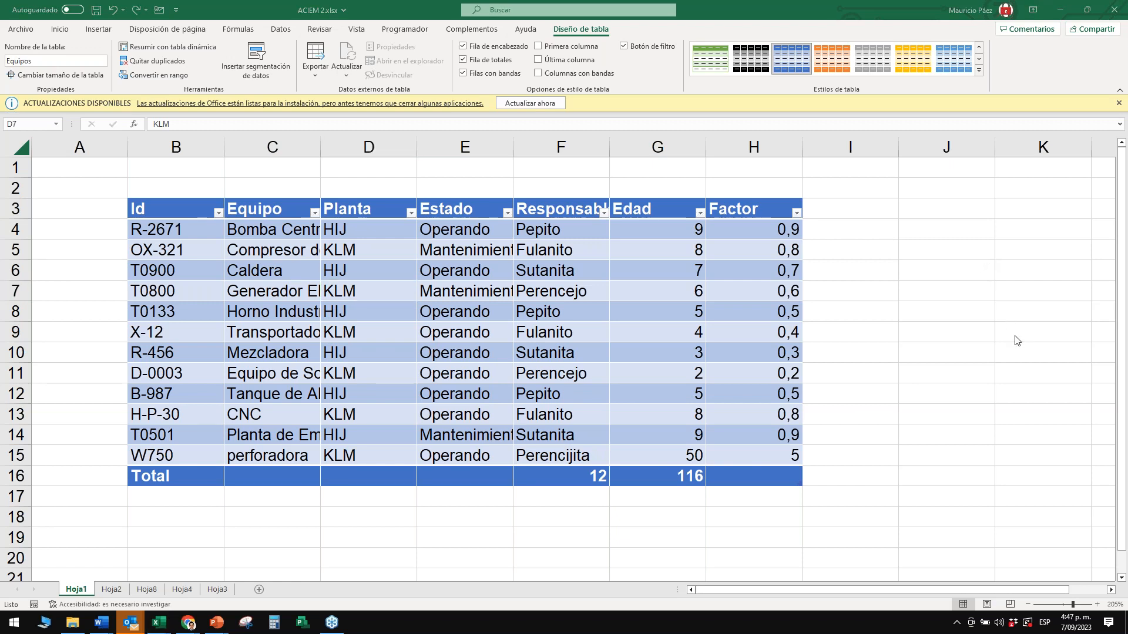
left_click(672, 359)
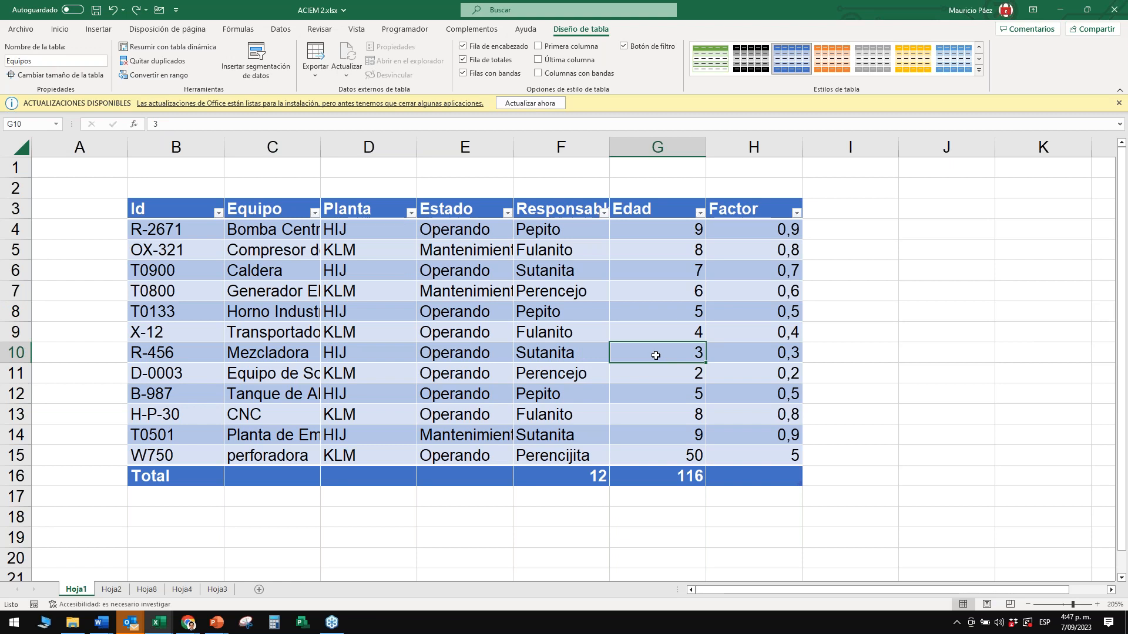
left_click(920, 163)
left_click(520, 232)
left_click(431, 230)
left_click(342, 230)
left_click(300, 230)
left_click(182, 230)
left_click(287, 243)
left_click(264, 200)
left_click(187, 209)
left_click(204, 230)
left_click(289, 229)
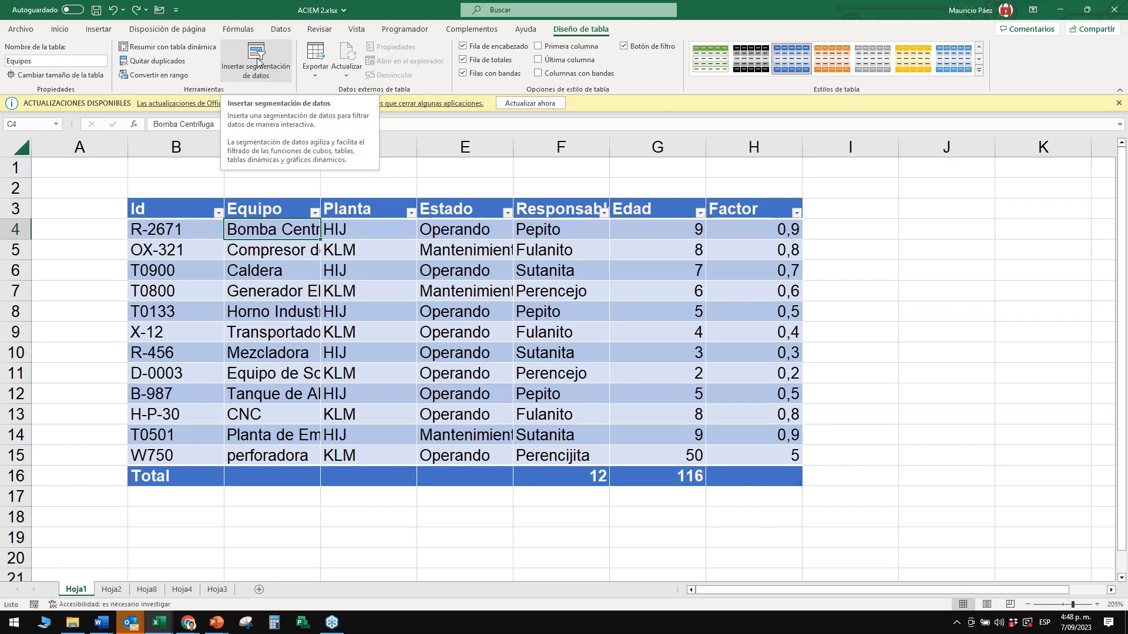
left_click(361, 268)
left_click(577, 333)
left_click(444, 452)
left_click_drag(377, 364, 376, 356)
- Insert a slicer for the Planta field of the Equipos table
left_click(357, 270)
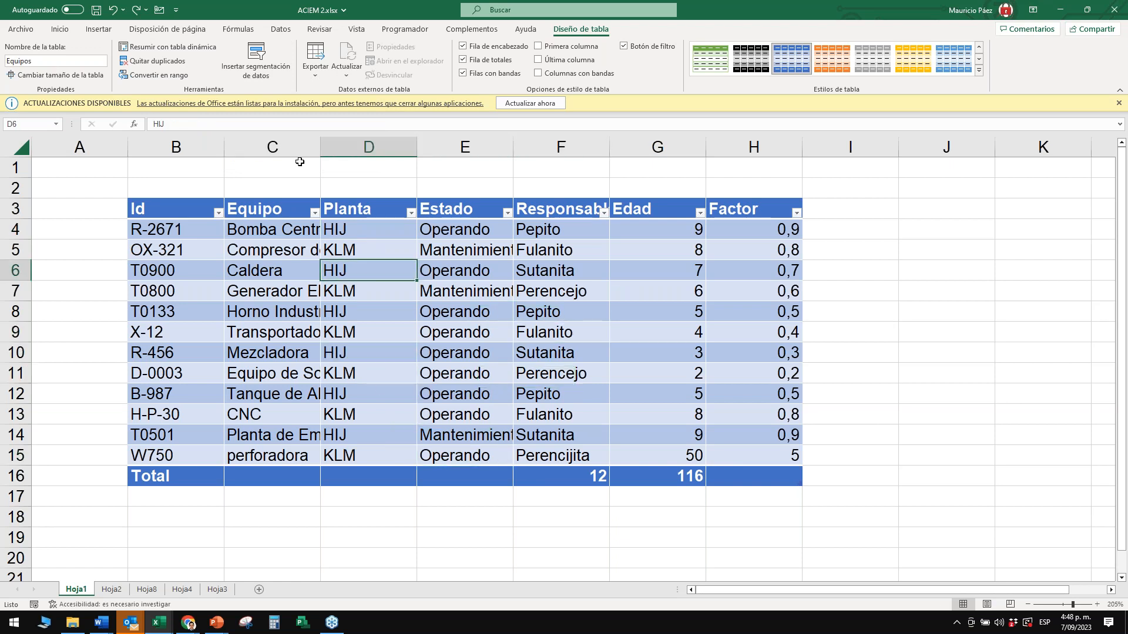
left_click(256, 70)
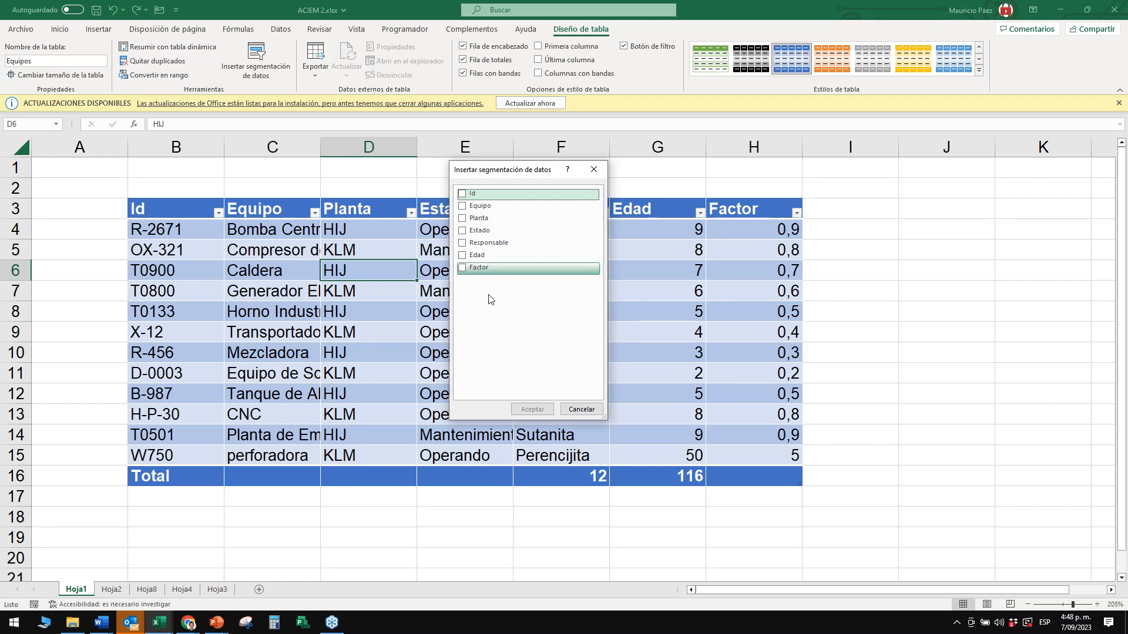
left_click(462, 221)
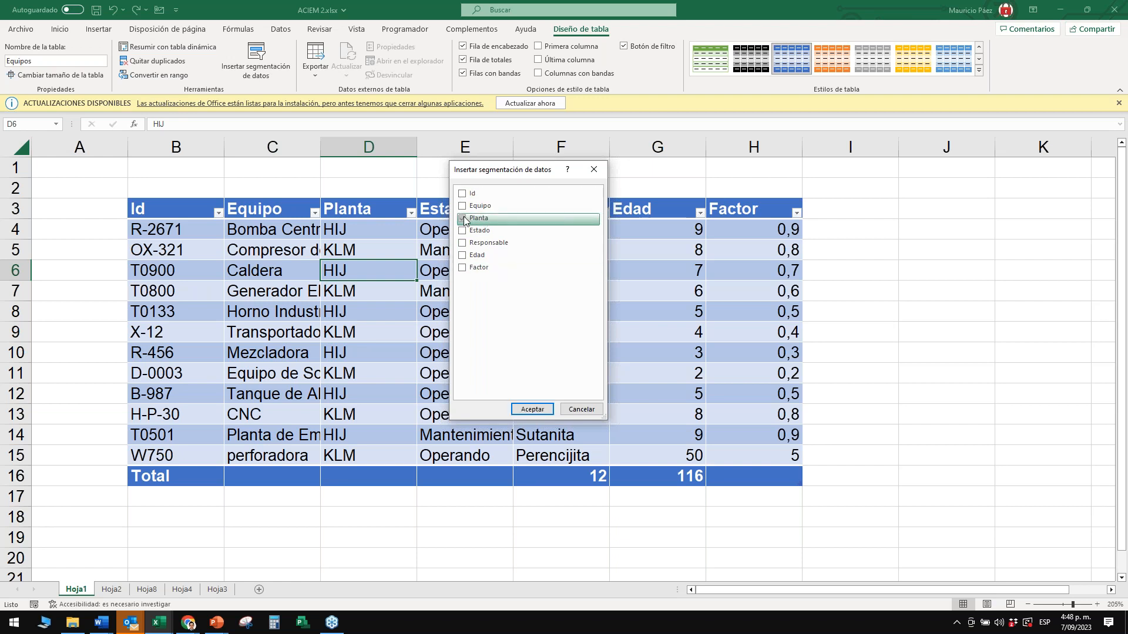
left_click(532, 411)
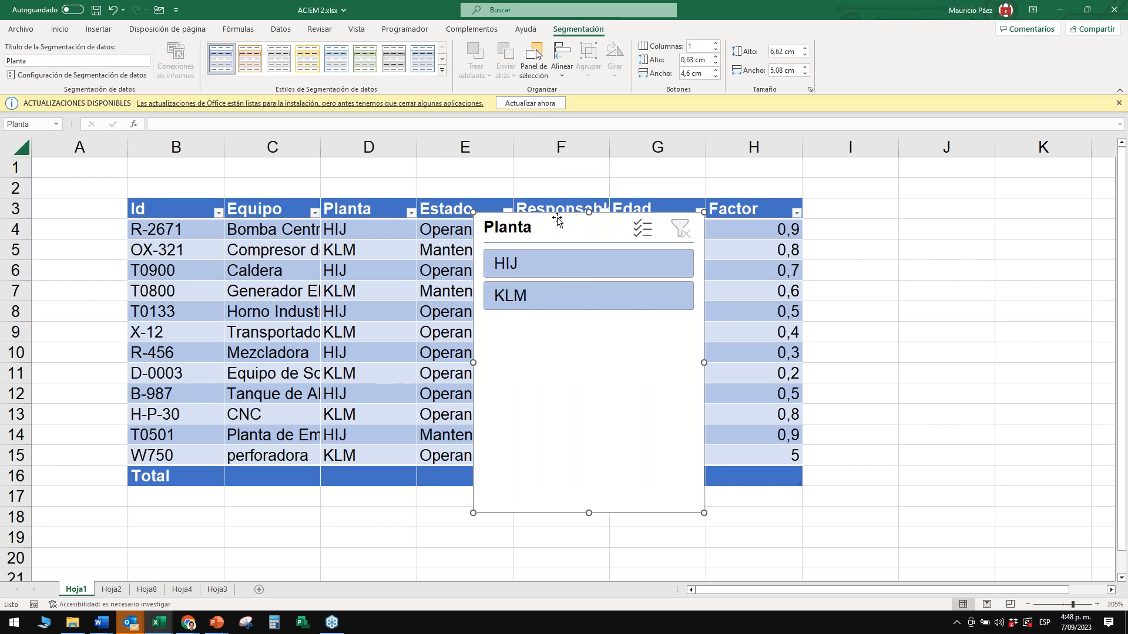
- Shrink the Planta slicer to about 2,41 cm high and place it beside the Factor column, clear of the table
left_click_drag(557, 221, 920, 177)
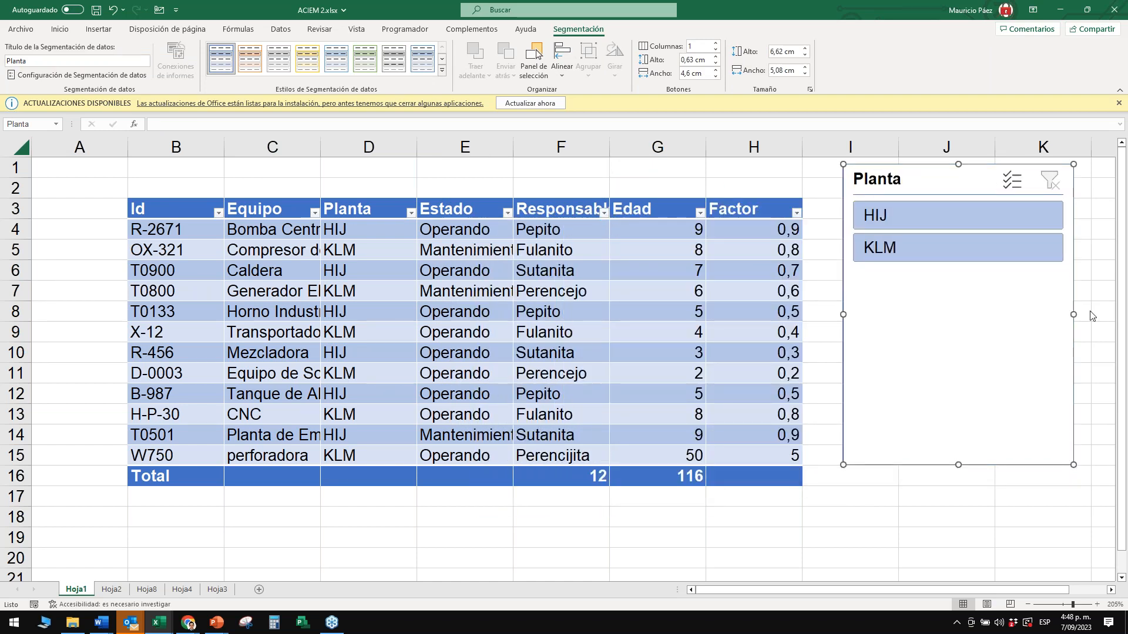
mouse_move(922, 176)
left_mouse_down()
mouse_move(784, 211)
mouse_move(460, 242)
mouse_move(846, 166)
mouse_move(907, 173)
left_mouse_up()
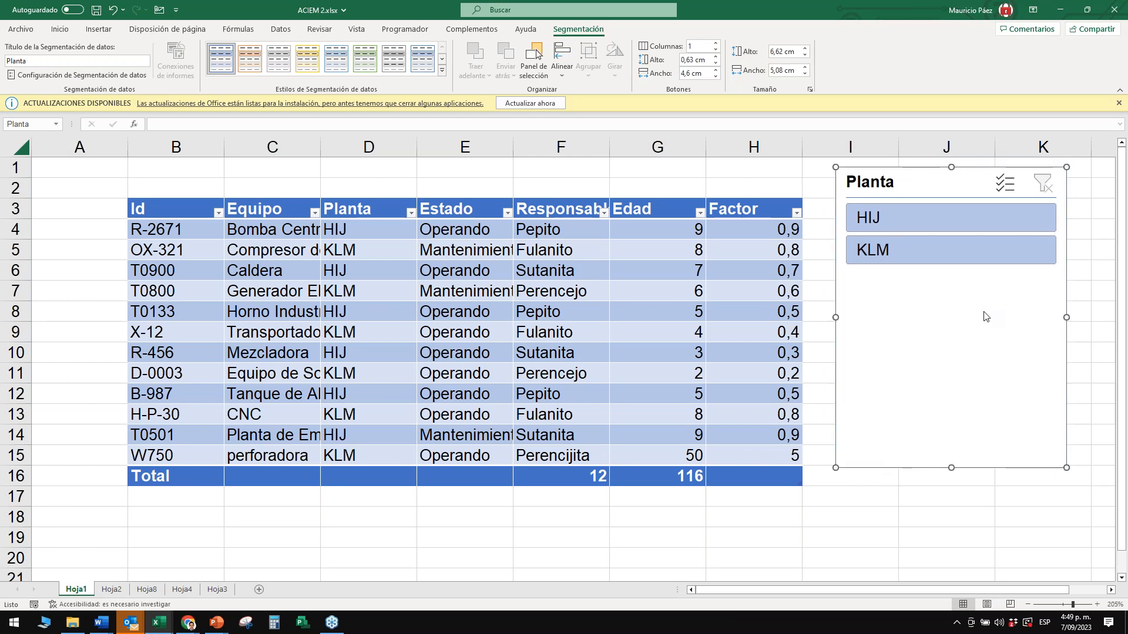
left_click_drag(914, 184, 755, 250)
left_click_drag(793, 535, 787, 344)
left_click_drag(780, 259, 931, 188)
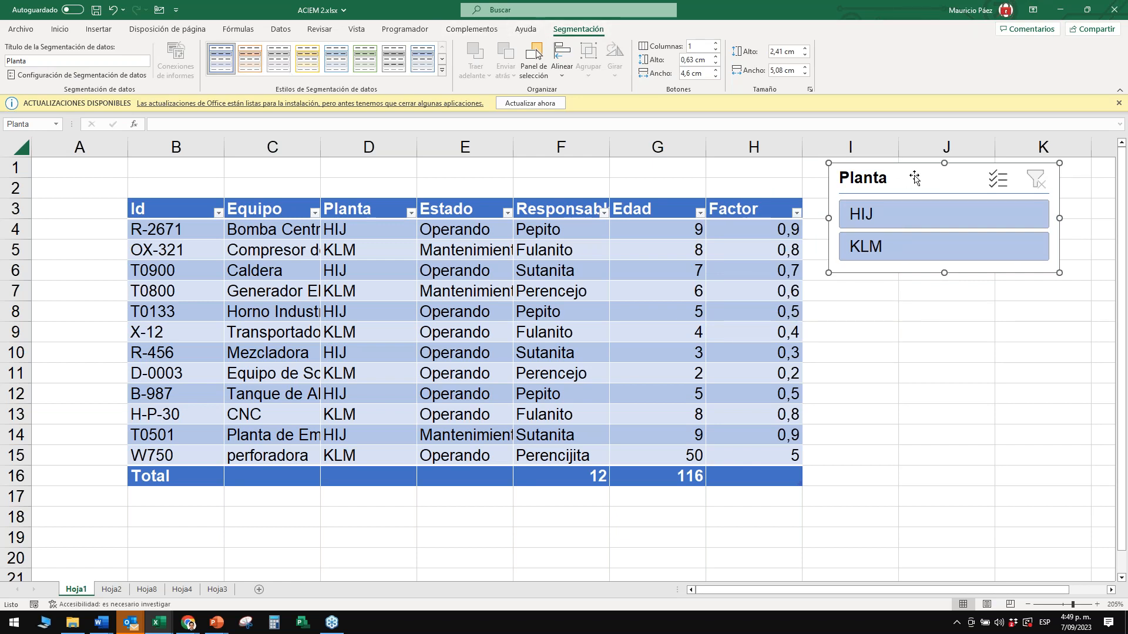
- Filter the equipment table by plants HIJ and KLM alternately with the Planta slicer, and clear the filter
left_click(909, 216)
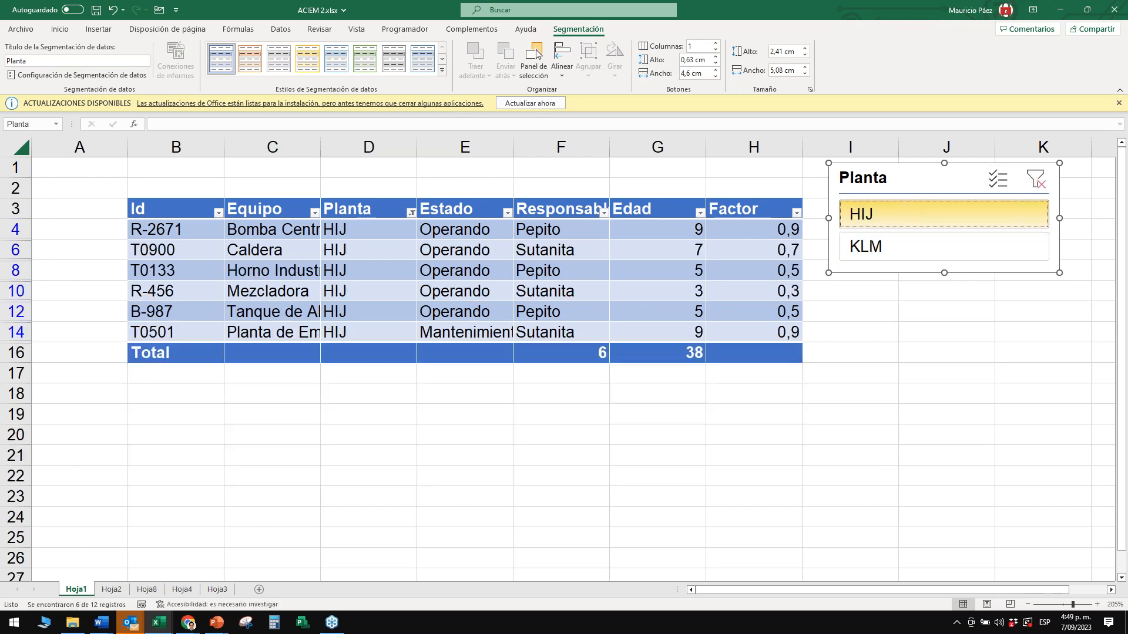
left_click(911, 242)
left_click(900, 222)
left_click(943, 242)
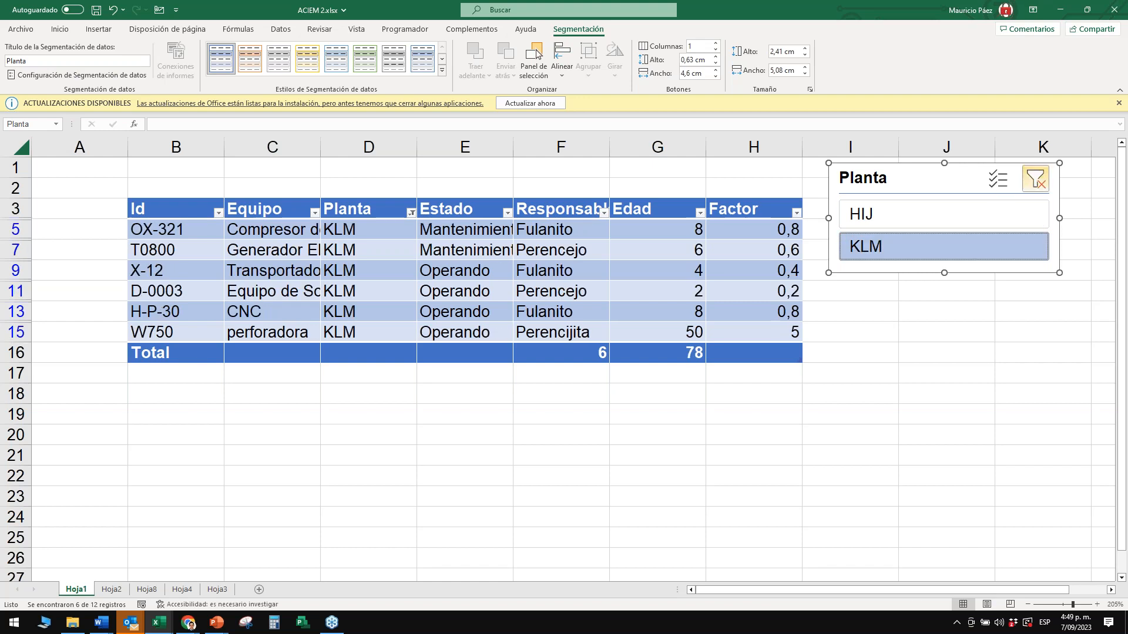
left_click(1035, 179)
left_click(934, 213)
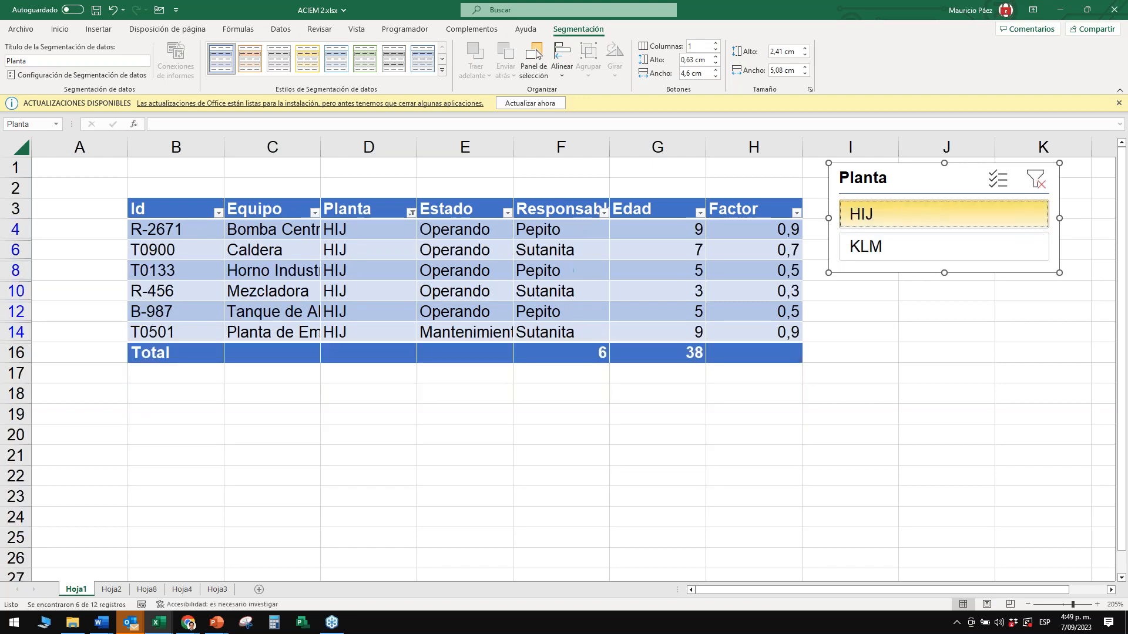
left_click(879, 257)
left_click(1036, 180)
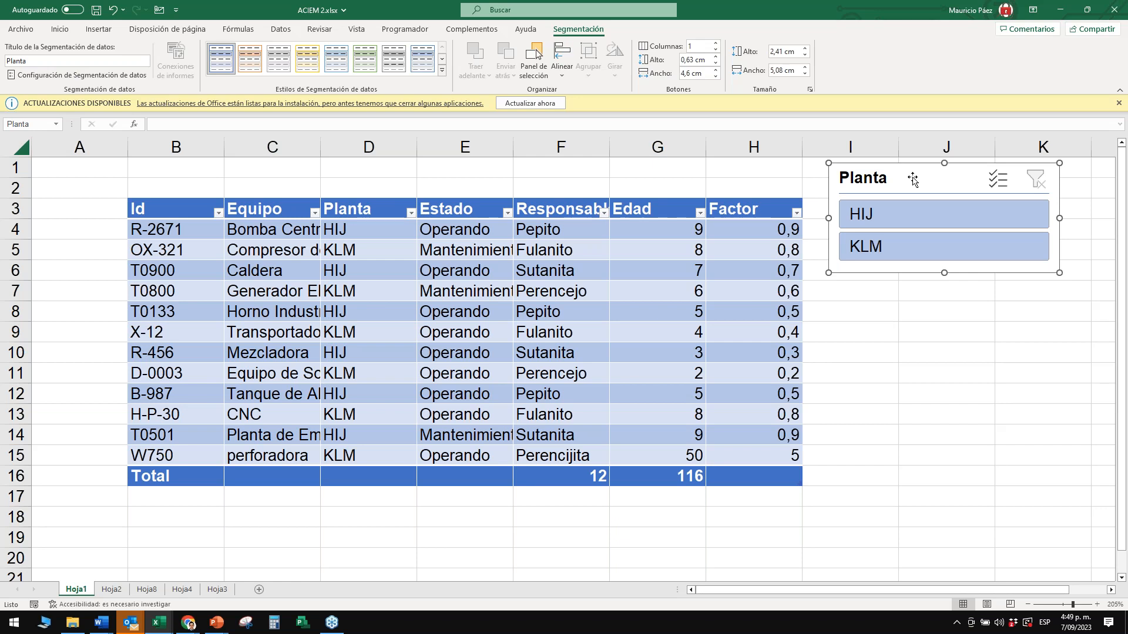
- Insert a slicer for the Estado field of the Equipos table
left_click(474, 212)
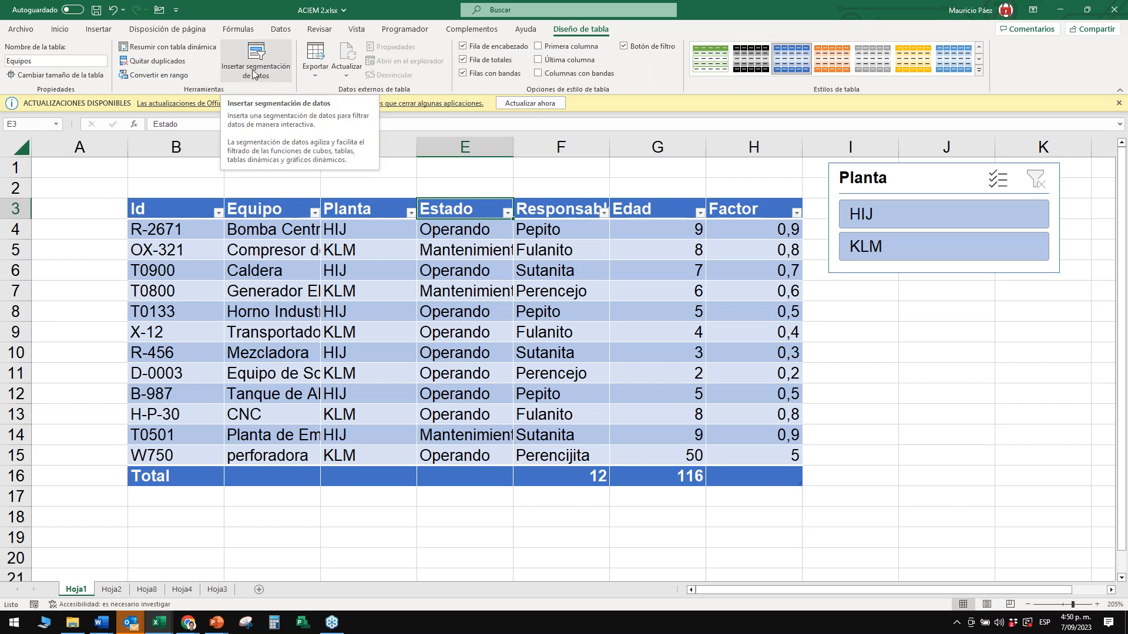
left_click(254, 73)
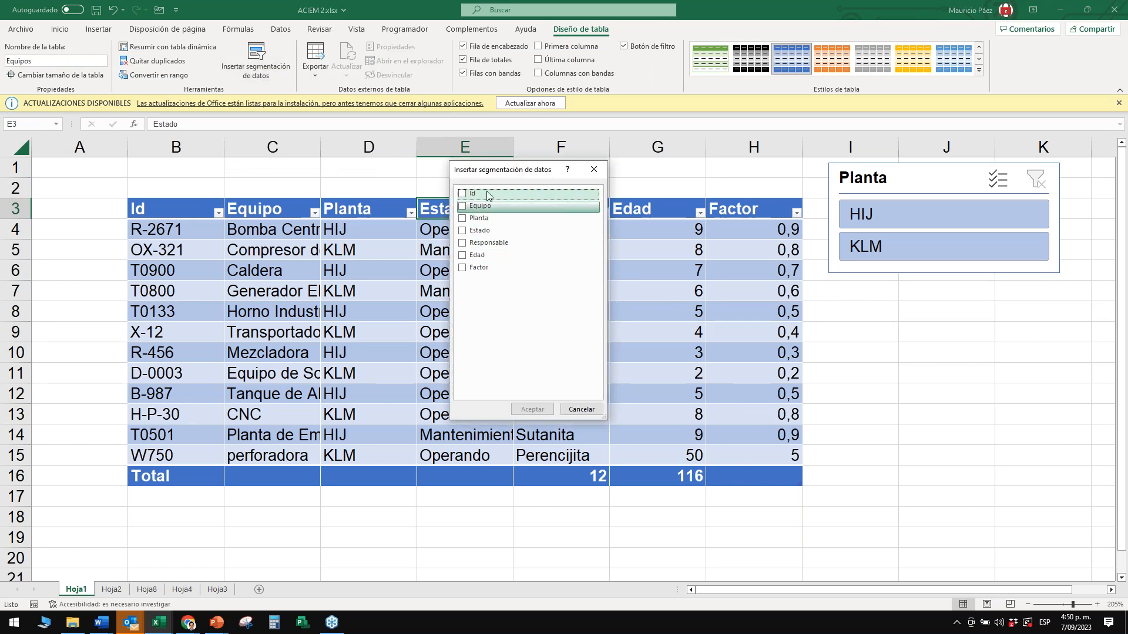
left_click_drag(481, 177, 565, 202)
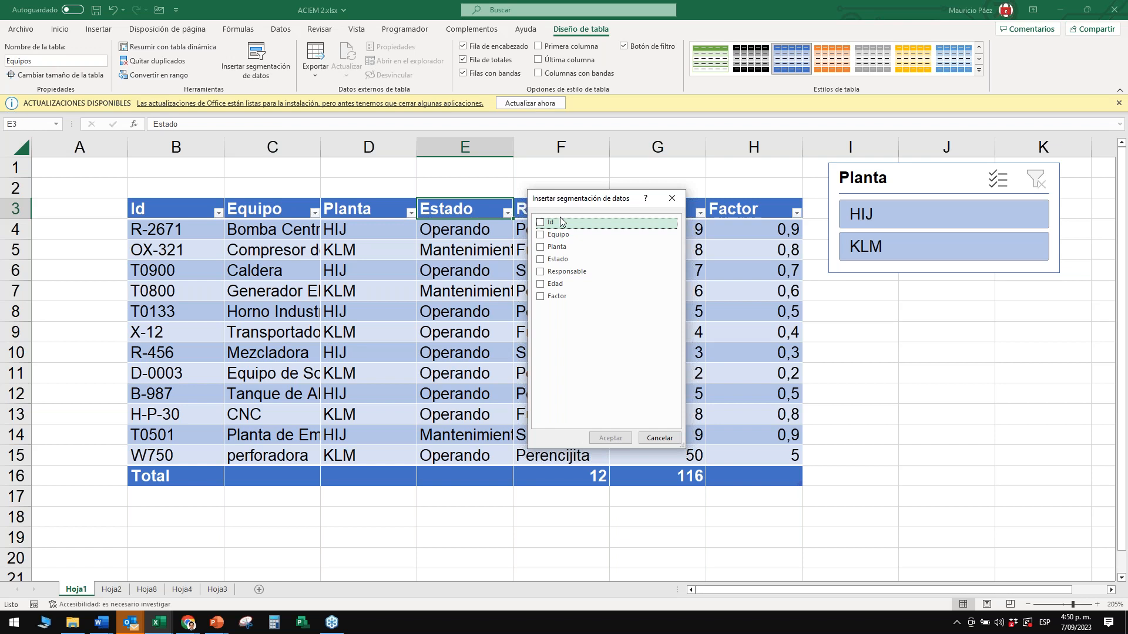
left_click(555, 262)
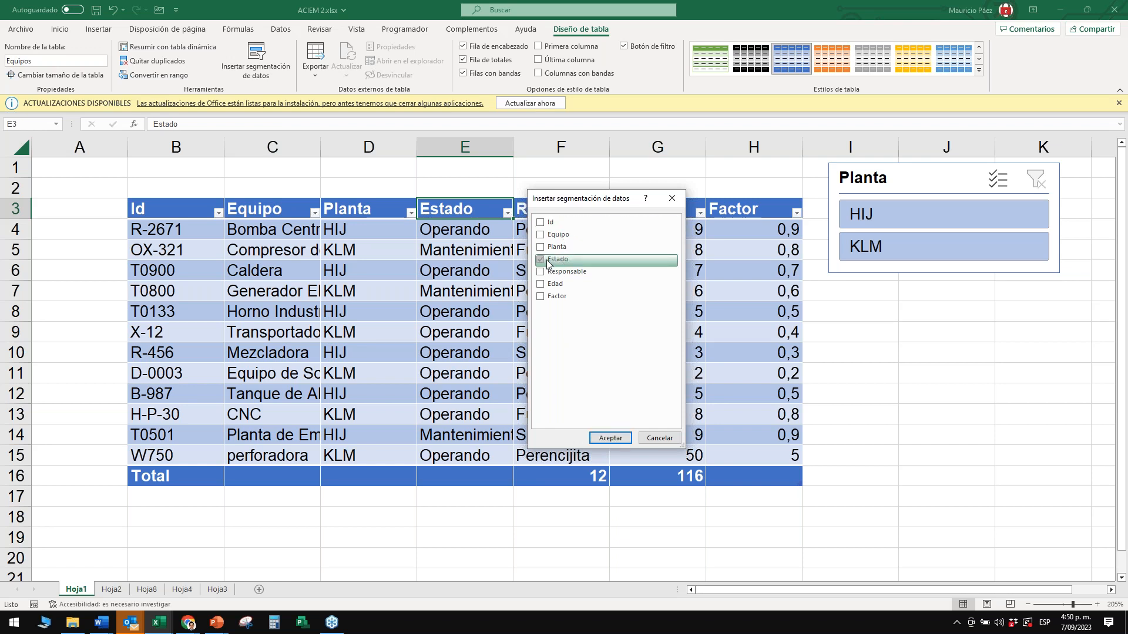
left_click(611, 439)
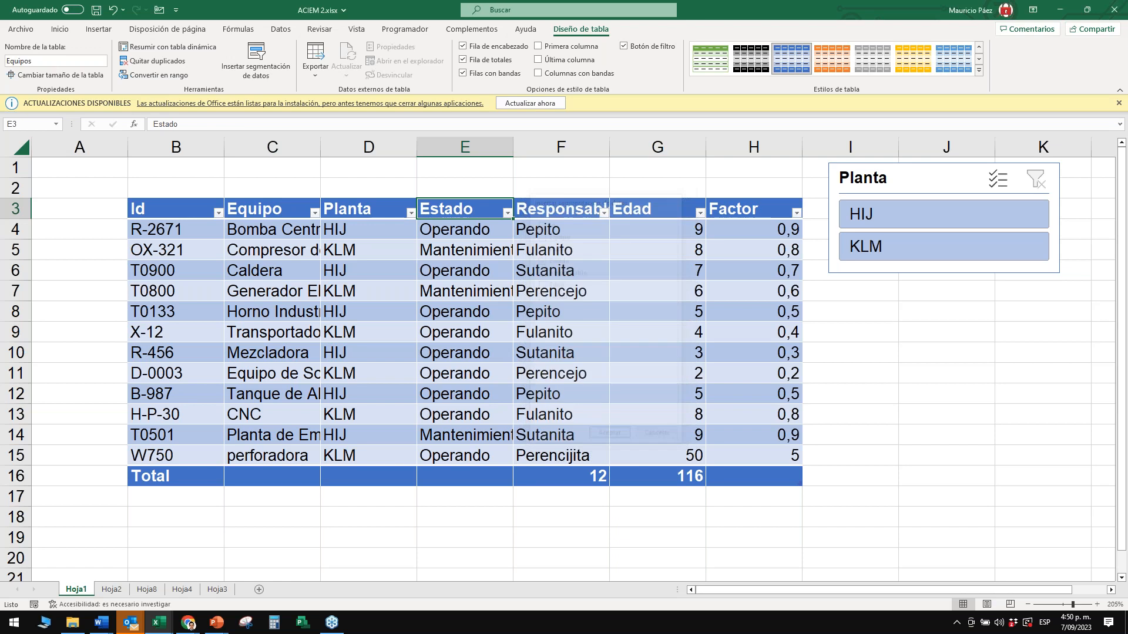
- Shrink the Estado slicer to about 2,44 cm high and place it directly below the Planta slicer
left_click_drag(580, 238, 628, 283)
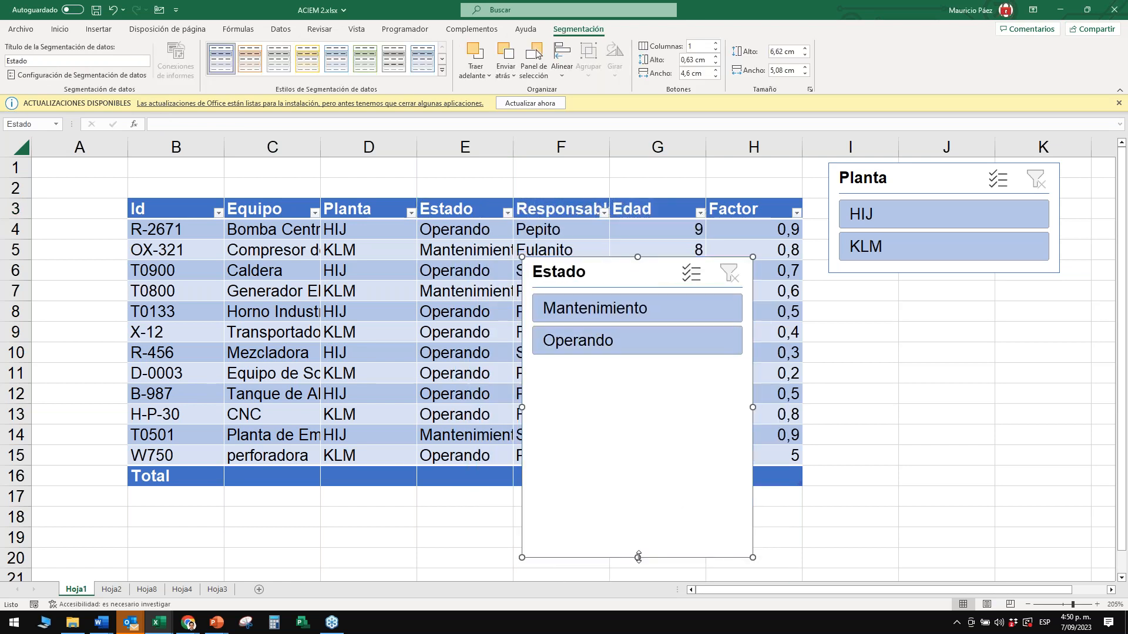
left_click_drag(637, 557, 642, 502)
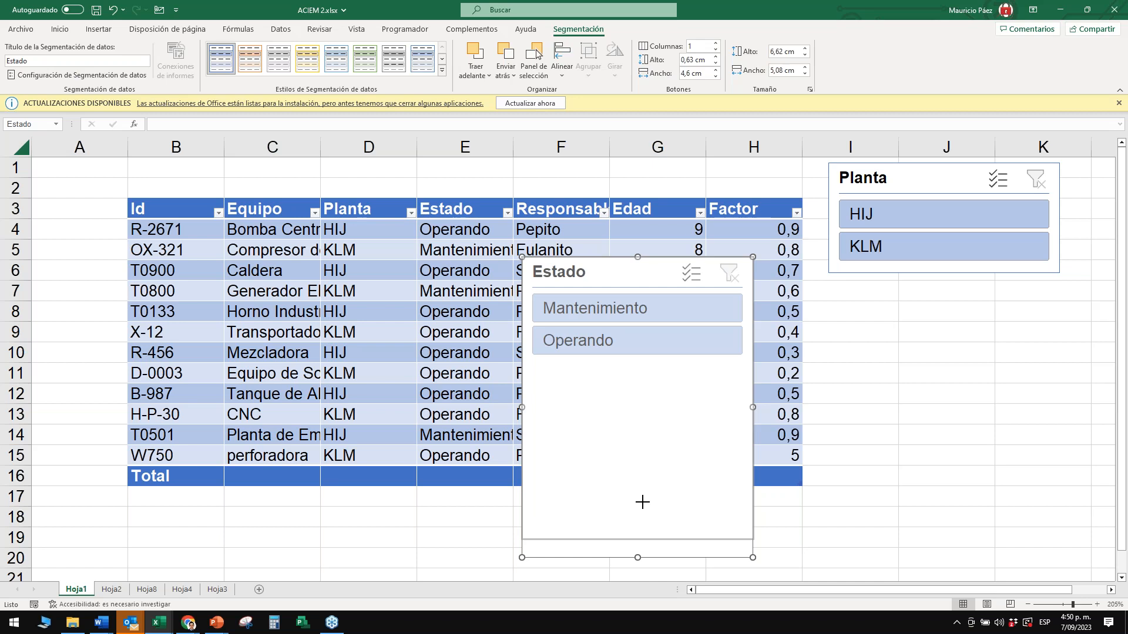
left_click_drag(642, 502, 642, 403)
left_click_drag(622, 274, 929, 294)
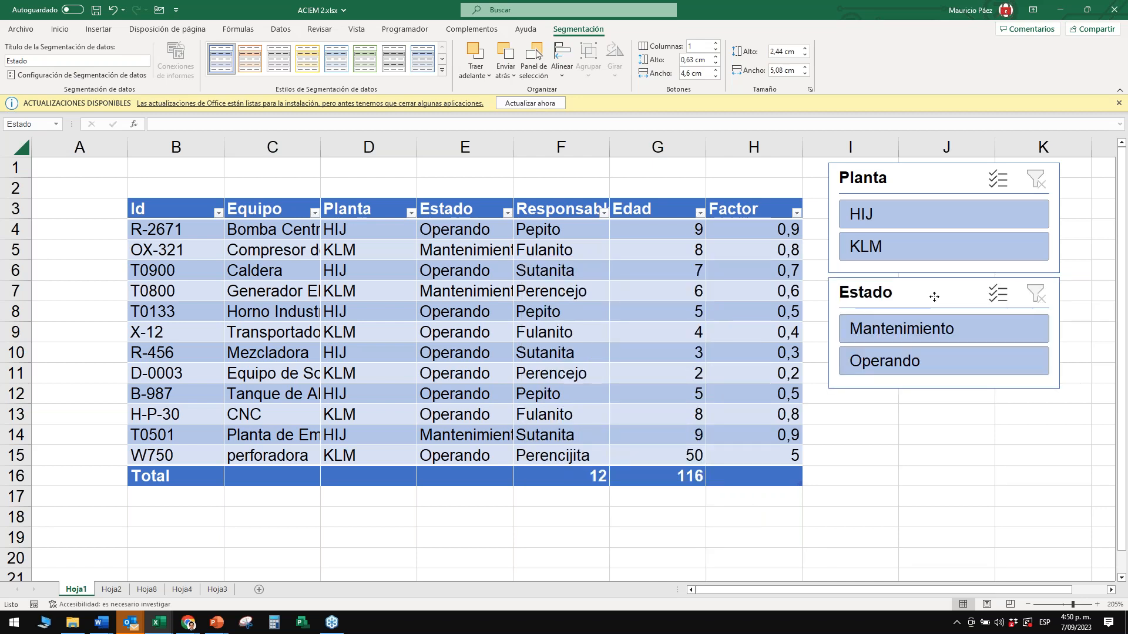
- Filter the table by combinations of plants HIJ and KLM with states Mantenimiento and Operando using both slicers, and clear both filters
left_click(883, 218)
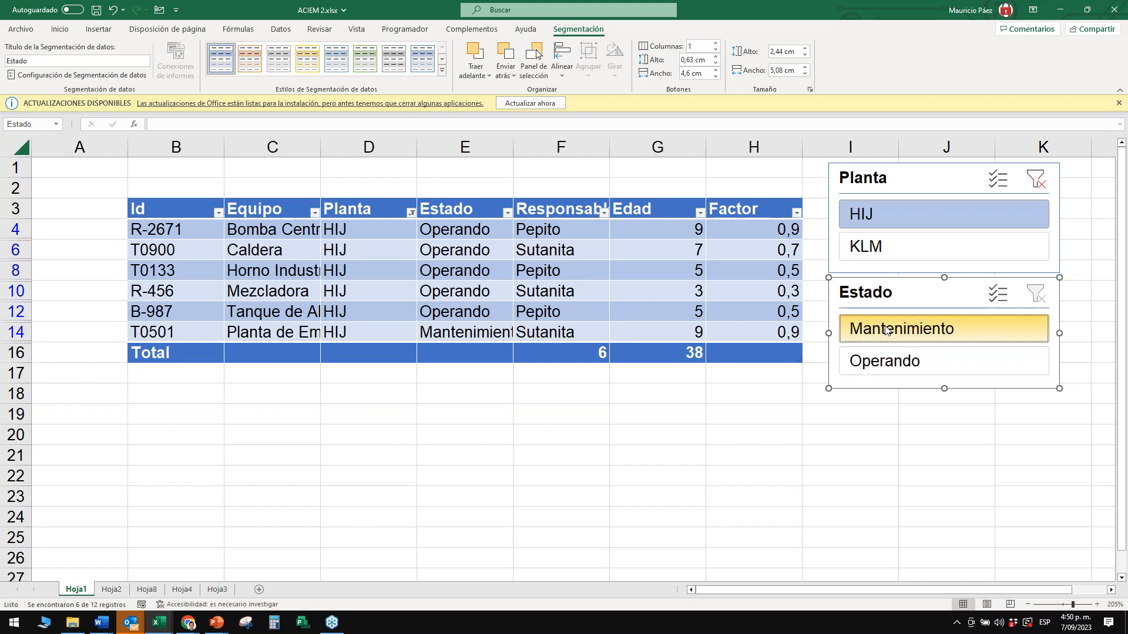
left_click(887, 329)
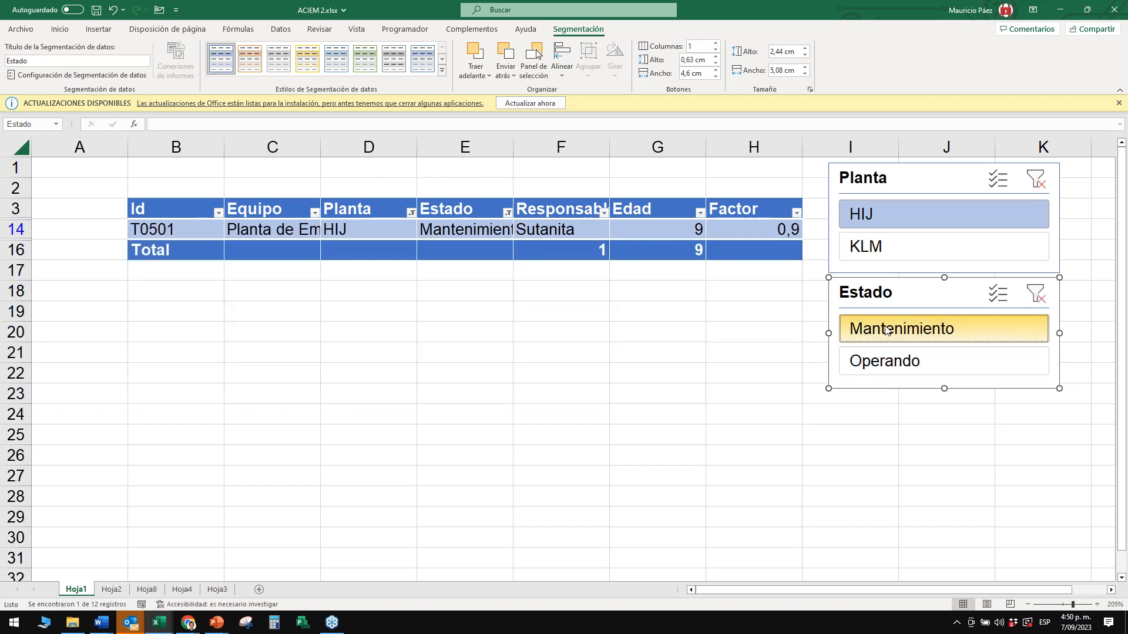
left_click(904, 367)
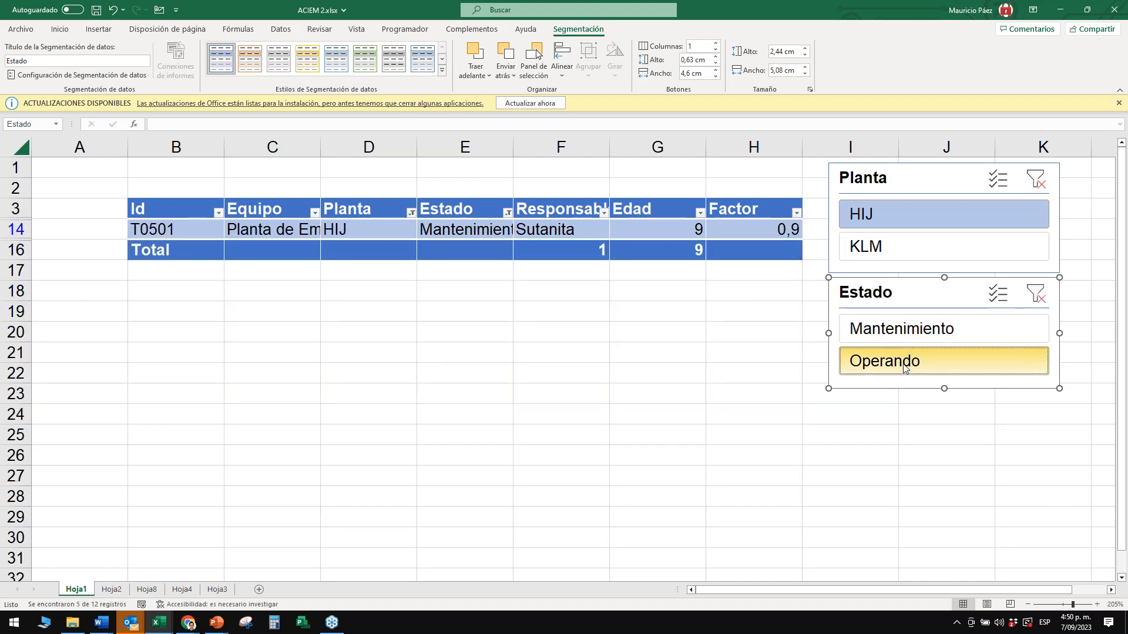
left_click(872, 249)
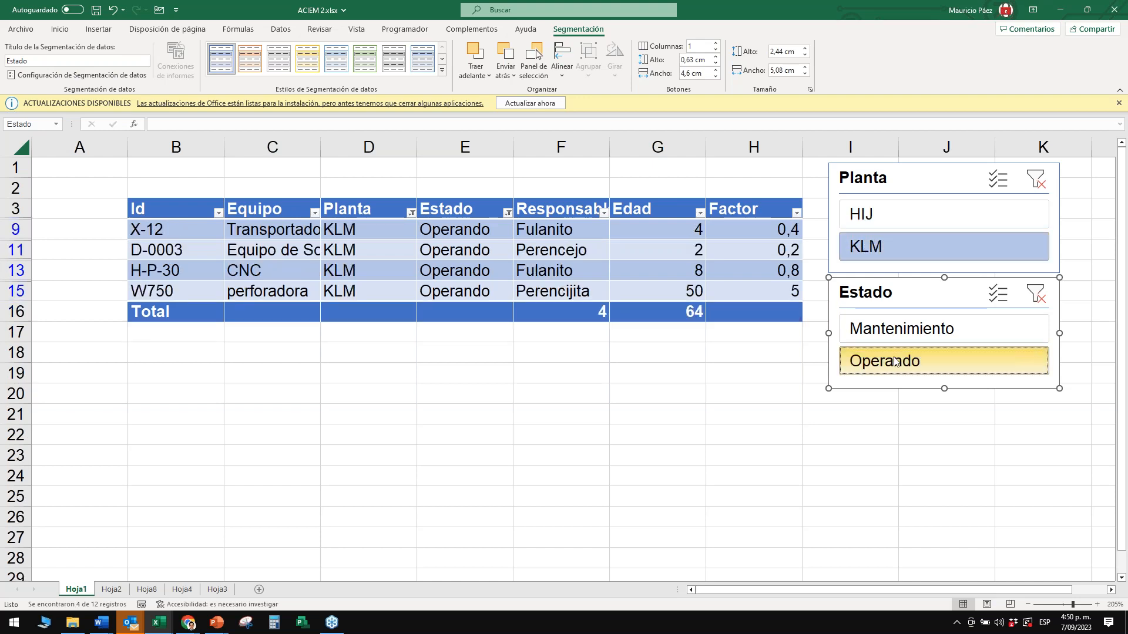
left_click(889, 331)
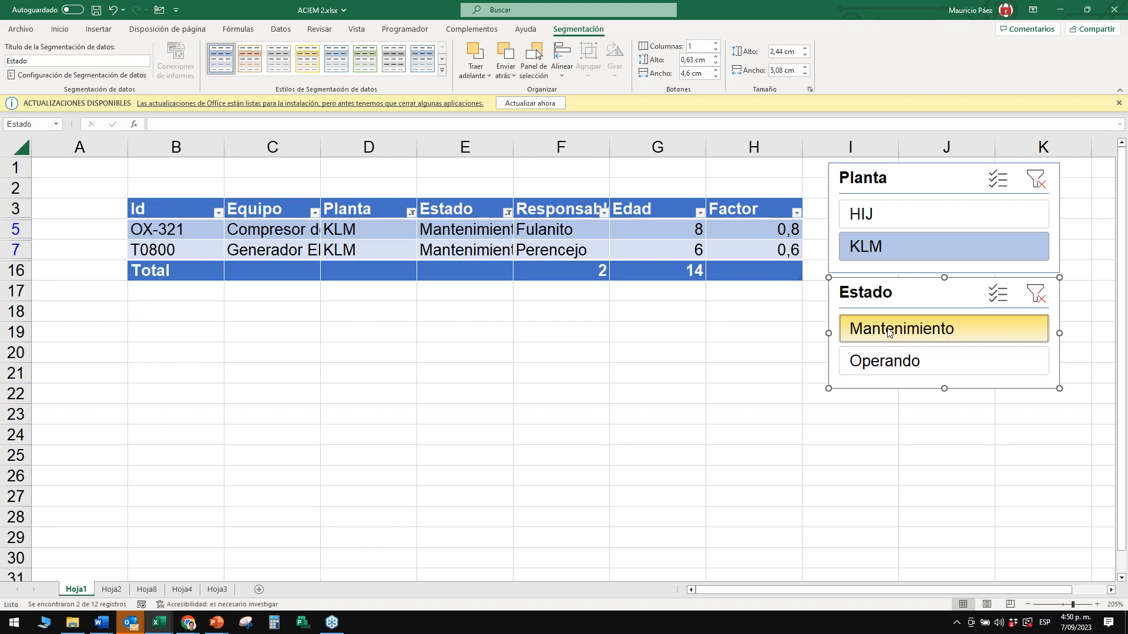
left_click(1036, 295)
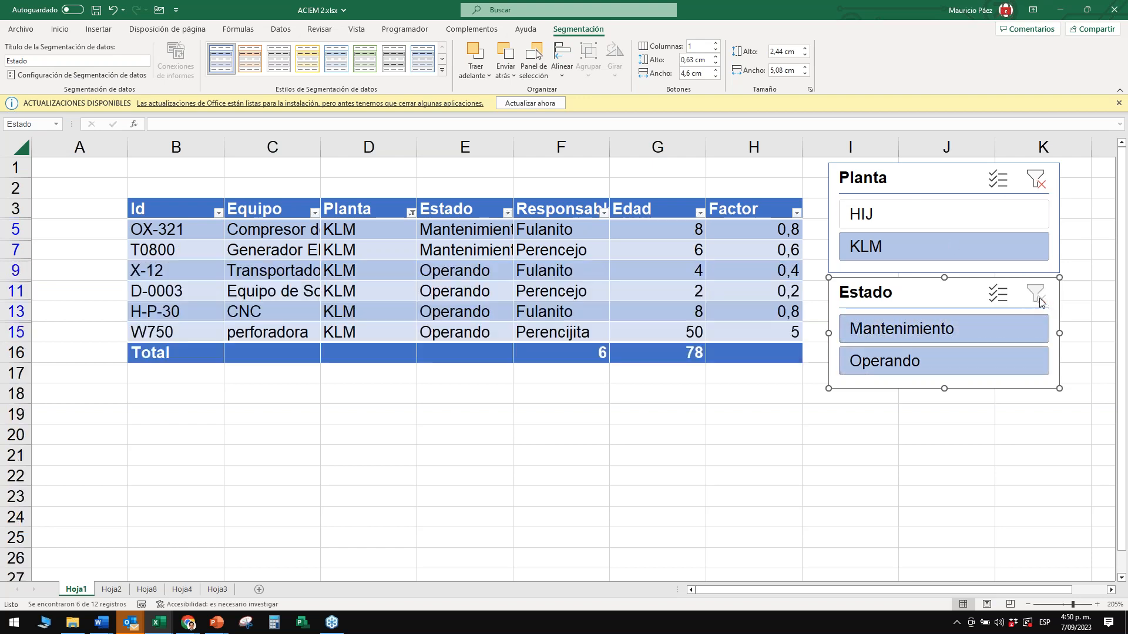
left_click(1040, 195)
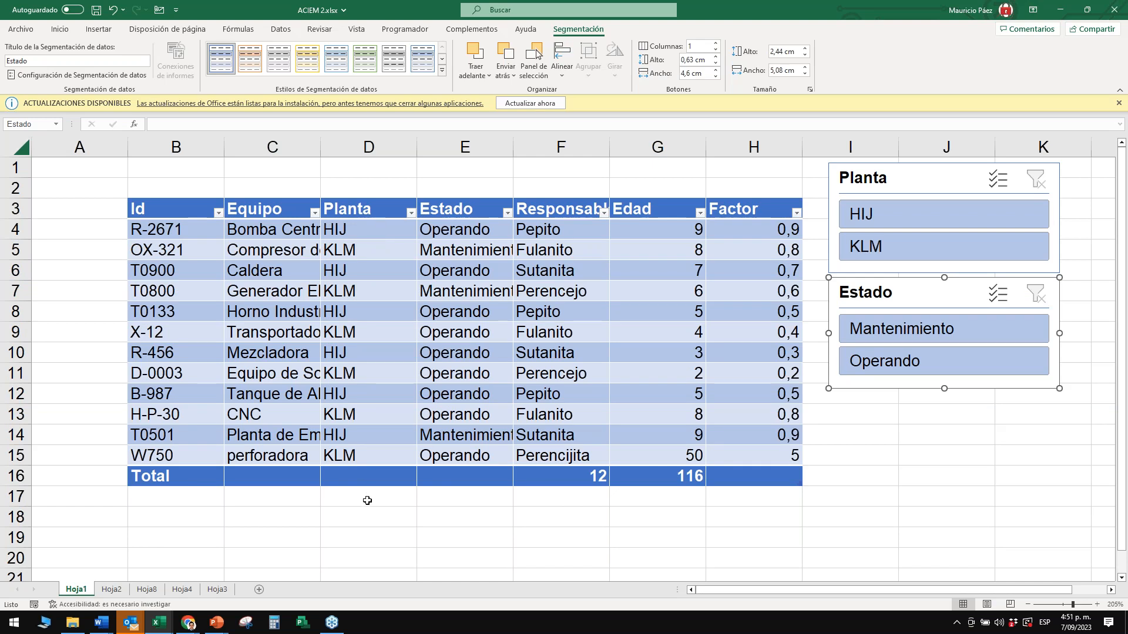
- Select the Planta cells D13:D15 as a block, and the separate Planta cells D8, D11 and D14 as a multiple selection
left_click(346, 415)
left_click_drag(346, 415, 344, 455)
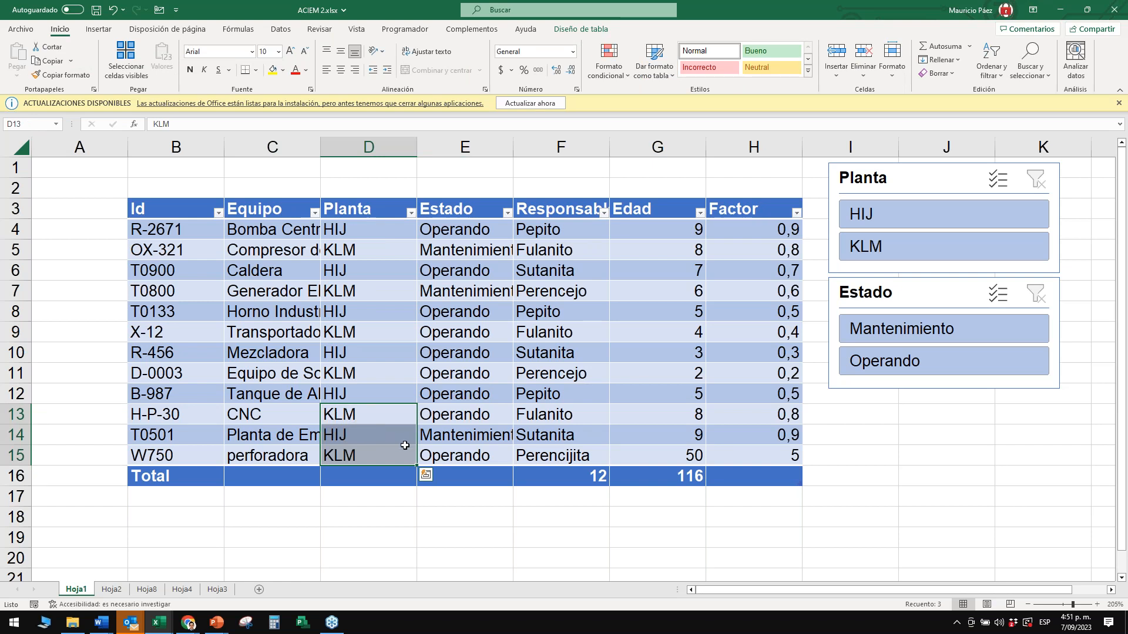
left_click_drag(359, 414, 368, 454)
left_click(359, 308)
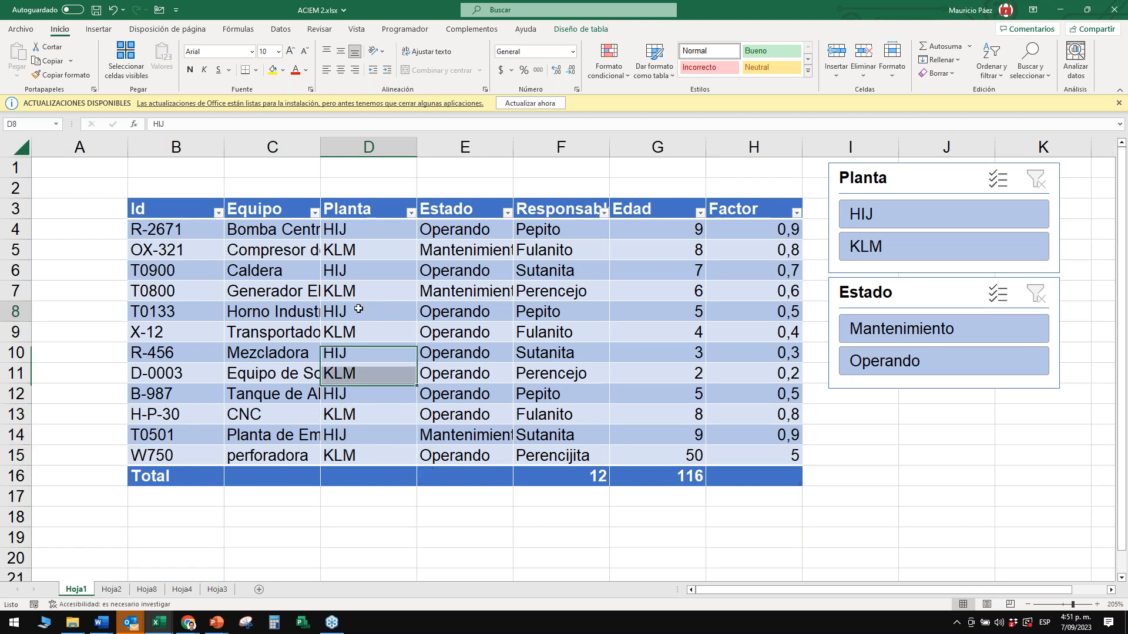
left_click(365, 374, "ctrl")
left_click(372, 432, "ctrl")
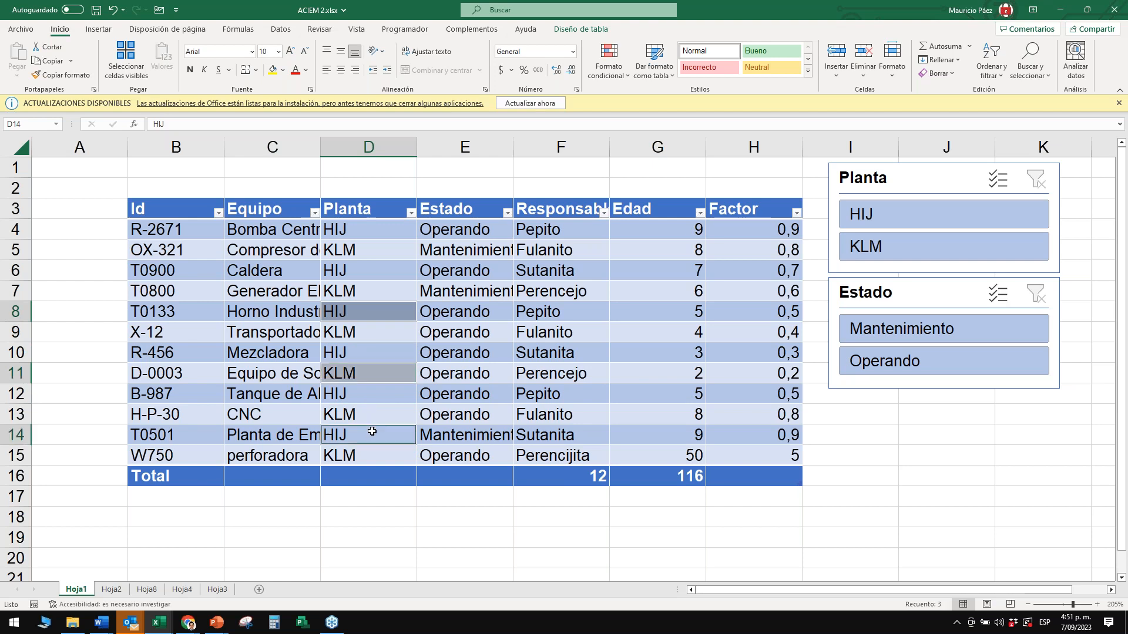
- Fill the Planta cells D13:D15 with NOP in a single entry
left_click_drag(365, 419, 365, 455)
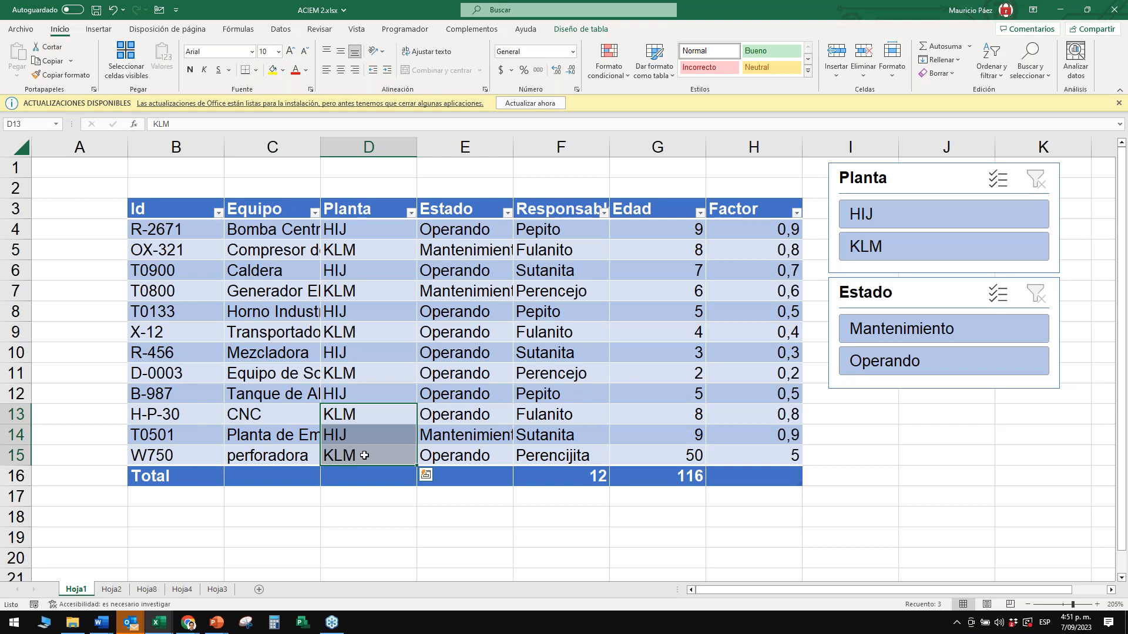
type("OPQ")
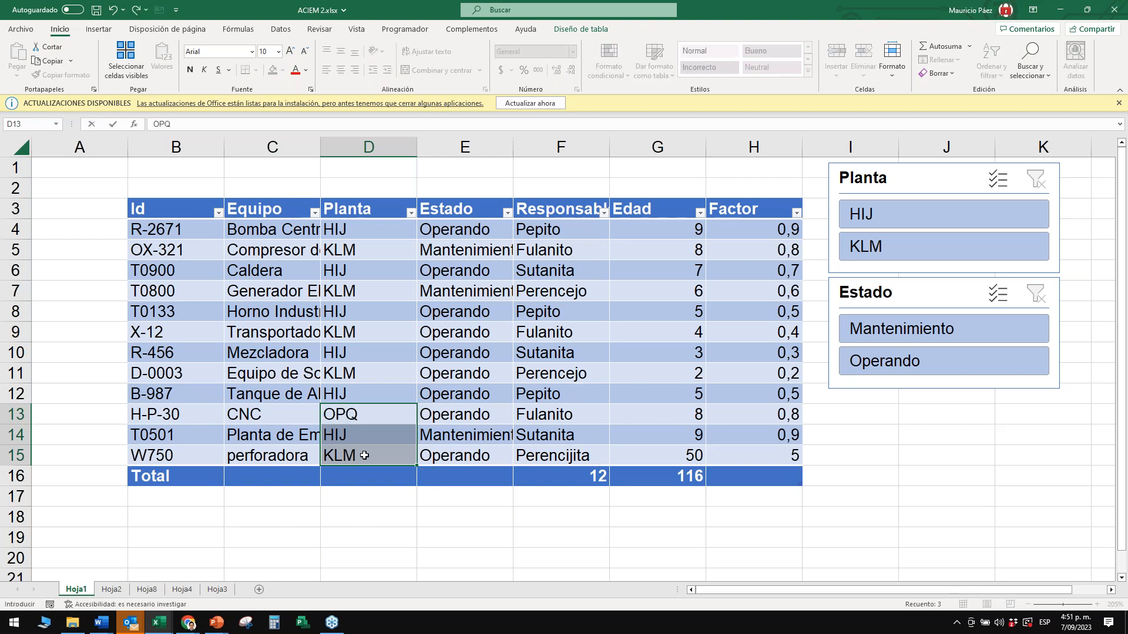
key("BackSpace")
key("BackSpace")
key("BackSpace")
type("NOP")
key("ctrl+Return")
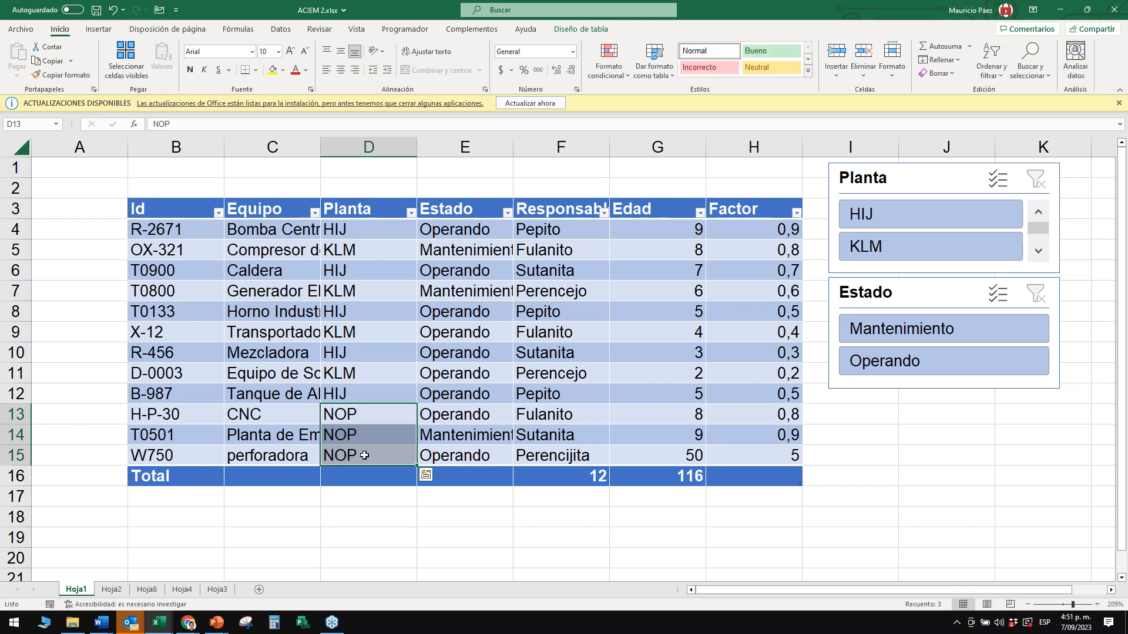
- Undo the NOP entry in the Planta cells of the last three records
key("Left")
key("Right")
key("ctrl+shift+Down")
key("Left")
key("Right")
key("ctrl+z")
- Fill the separate Planta cells D5, D8 and D12 with NOP in a single entry, and undo it
left_click(368, 252)
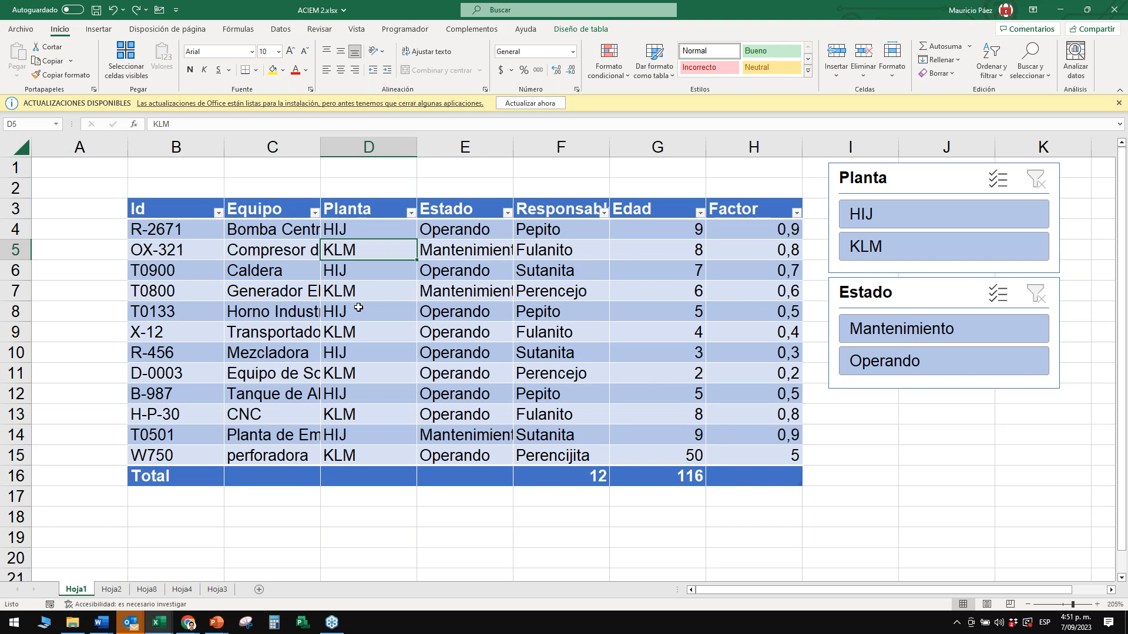
left_click(359, 307, "ctrl")
left_click(360, 394, "ctrl")
type("NOP")
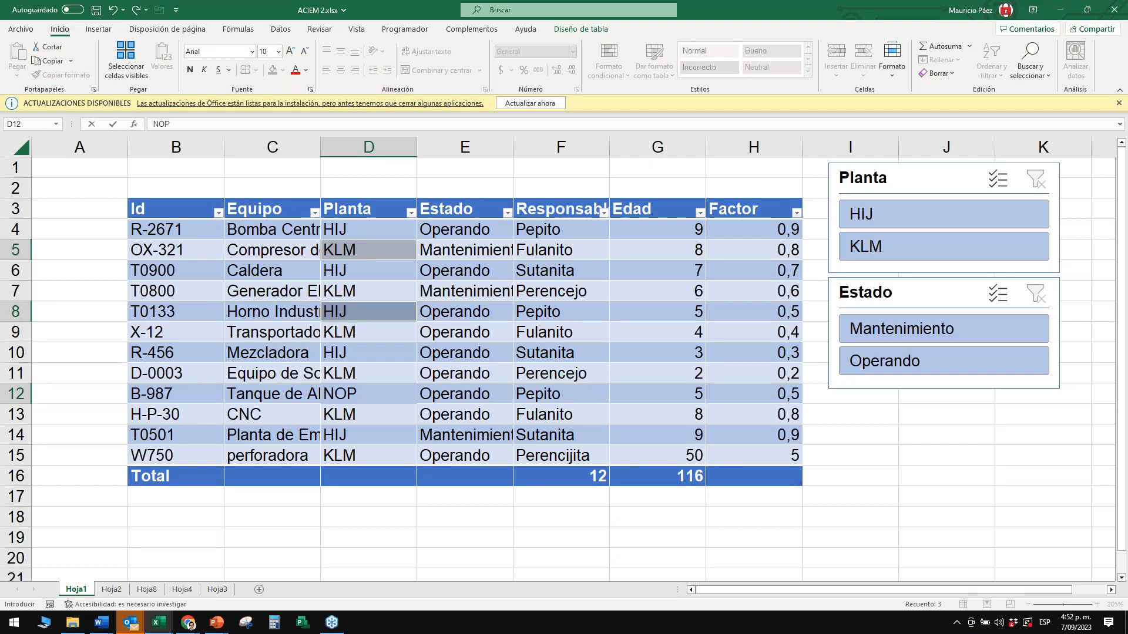
key("ctrl+Return")
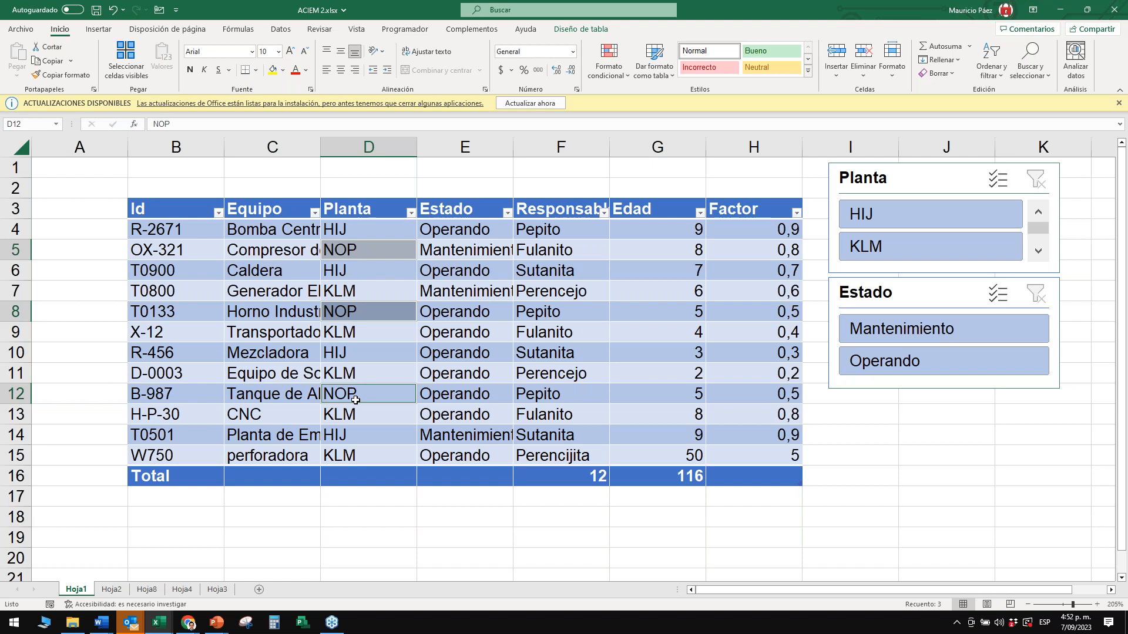
key("ctrl+z")
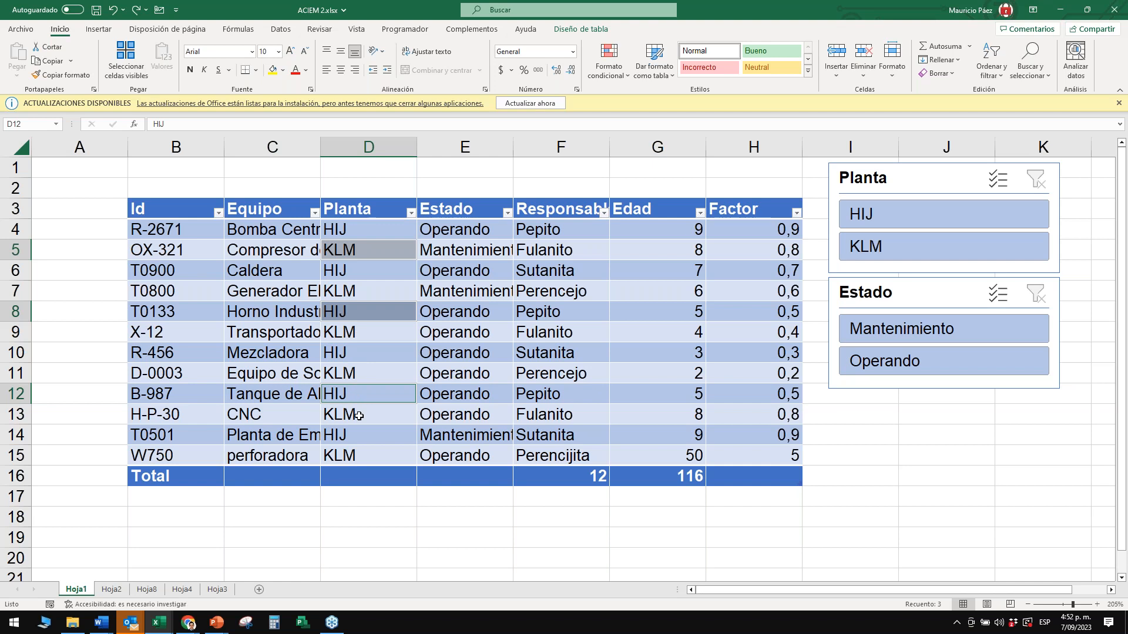
- Enter NOP as the Planta value in cells D13:D15 all at once
left_click_drag(359, 416, 355, 456)
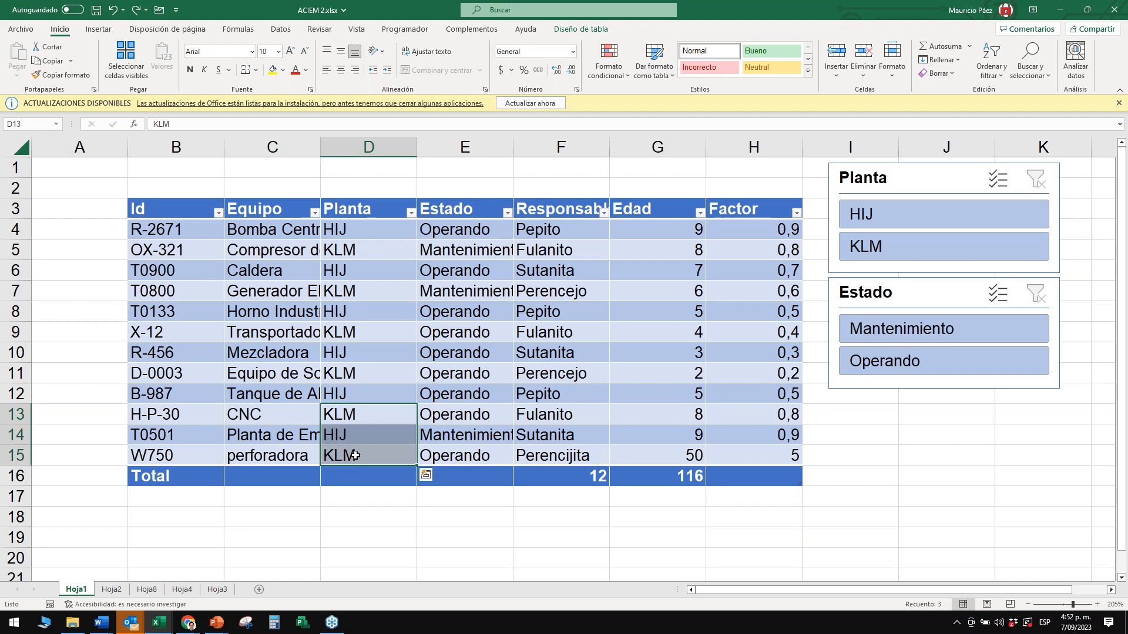
type("NOP")
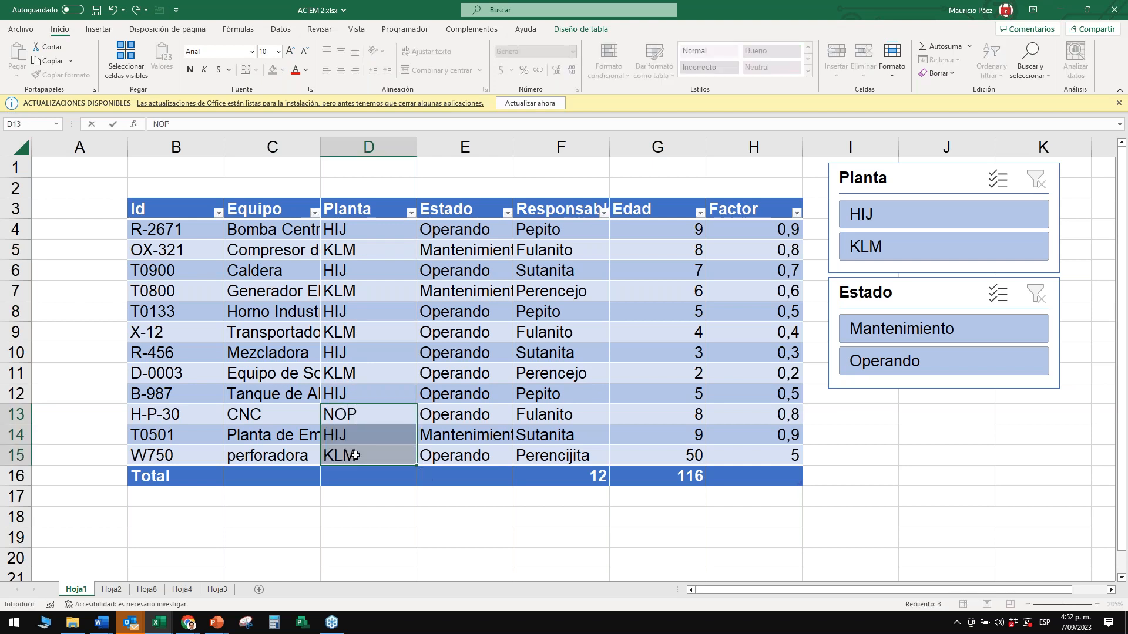
key("ctrl+Return")
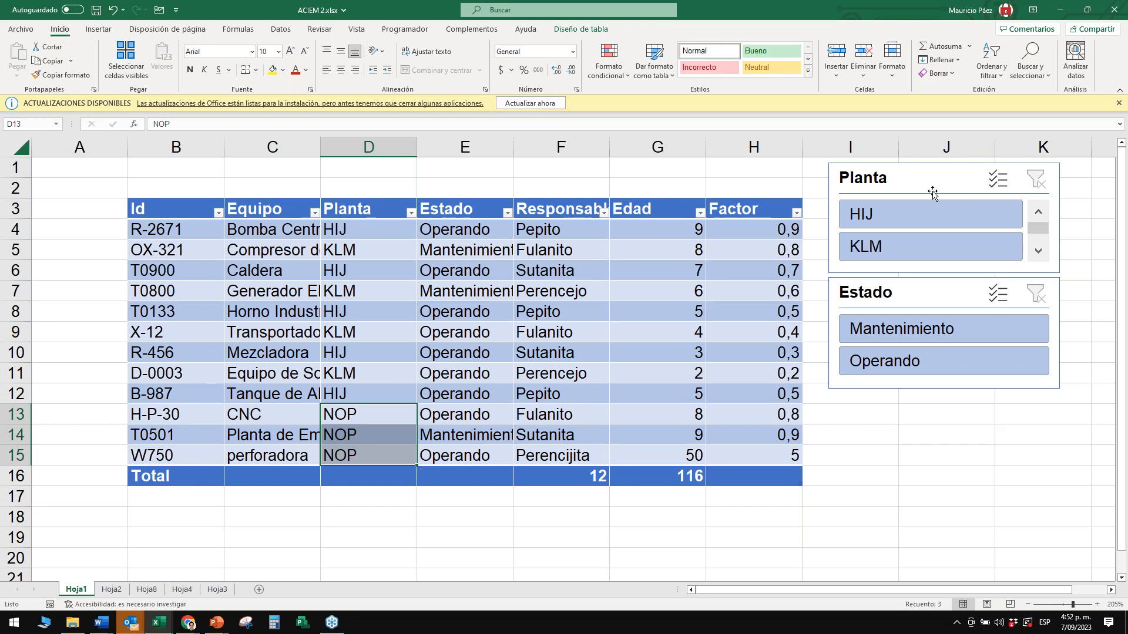
- Move the Estado slicer lower and lengthen the Planta slicer to fit HIJ, KLM and NOP without scrolling
left_click(924, 288)
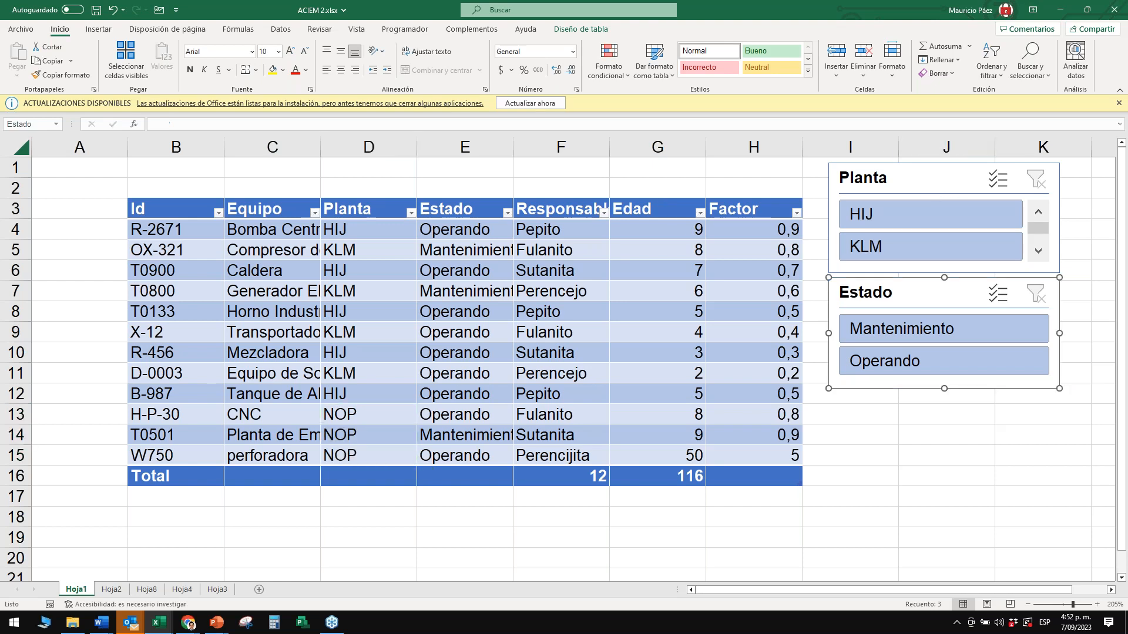
left_click(1038, 253)
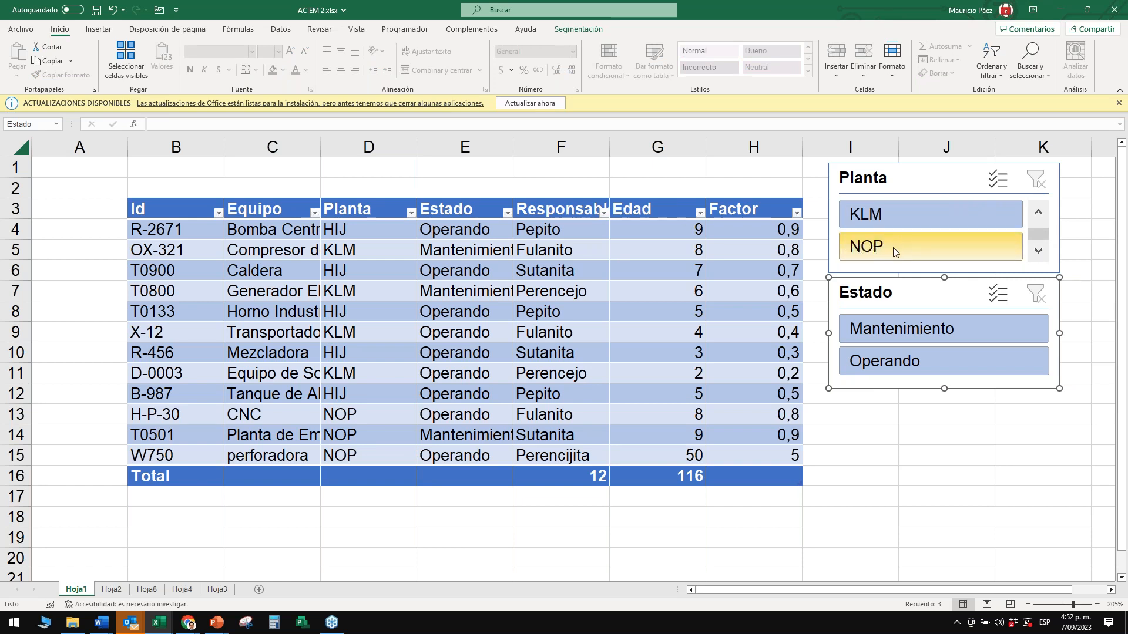
left_click(1037, 218)
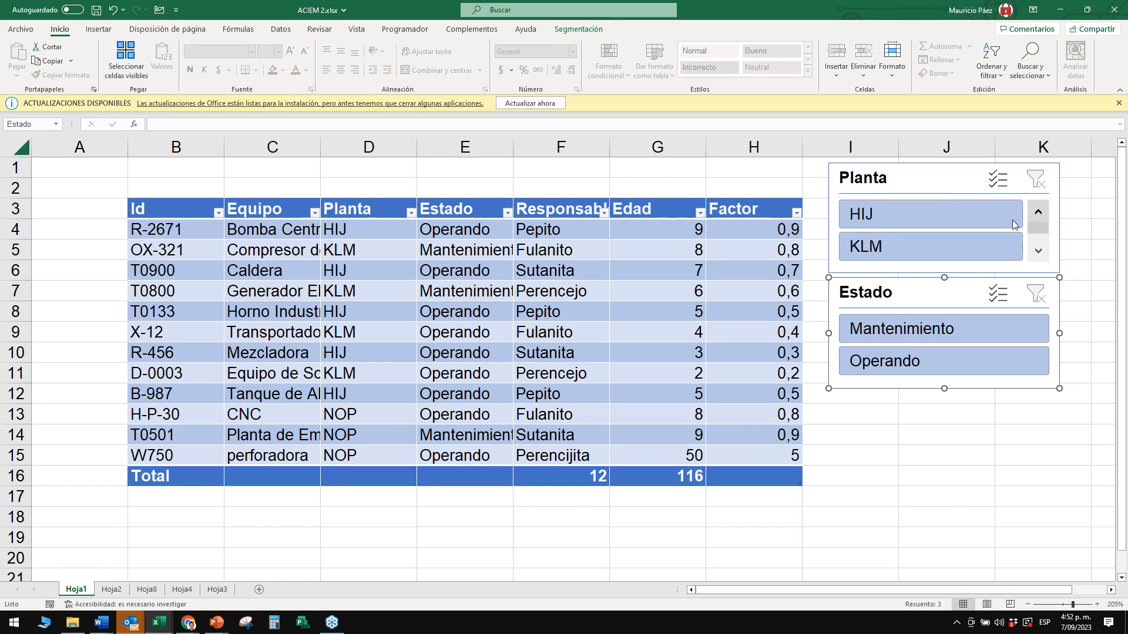
left_click_drag(914, 292, 913, 327)
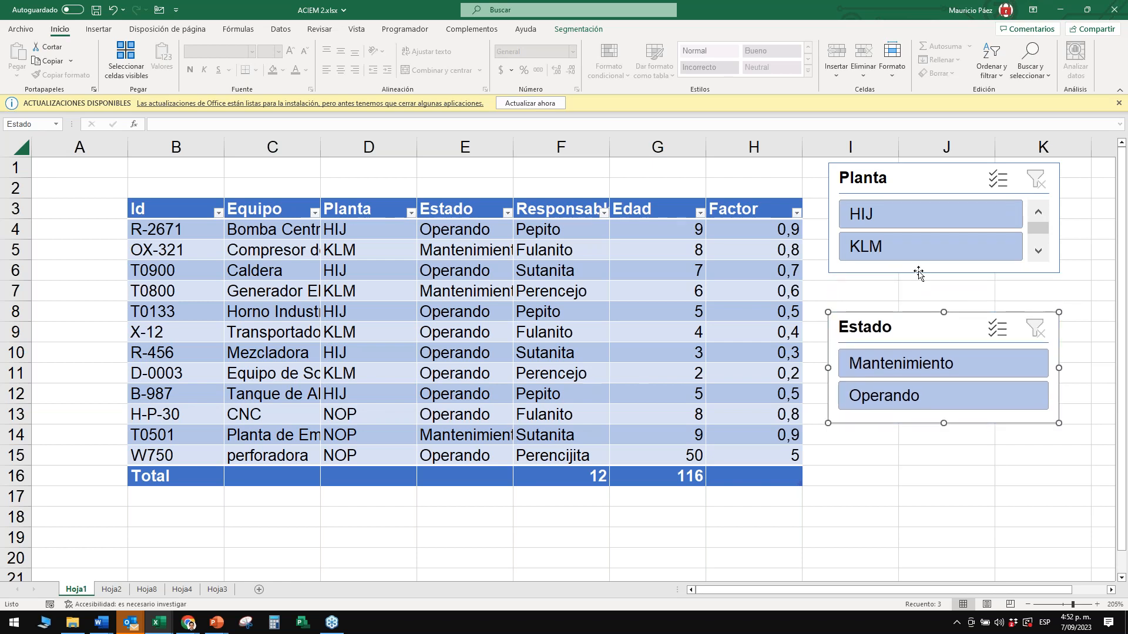
left_click(941, 274)
left_click_drag(944, 273, 943, 305)
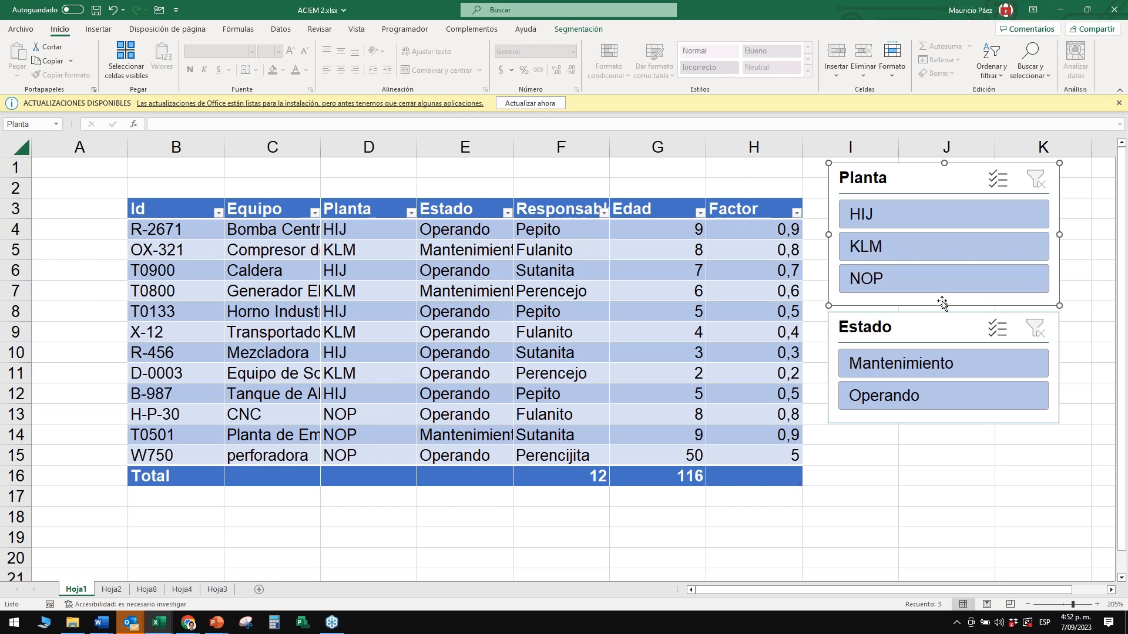
left_click_drag(944, 302, 945, 301)
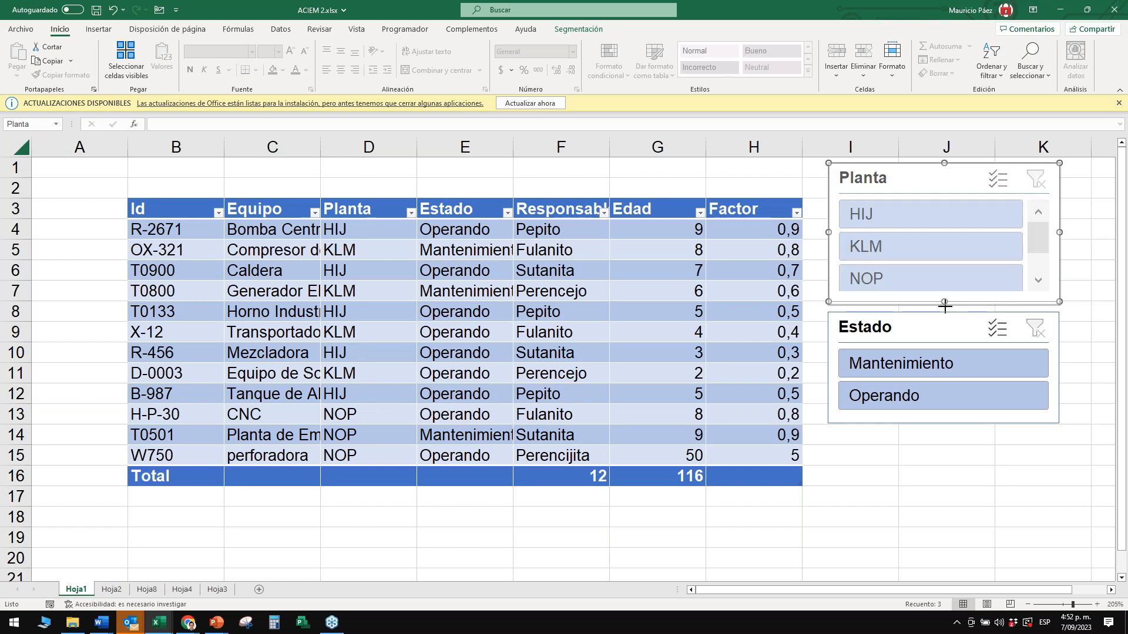
left_click_drag(945, 303, 944, 307)
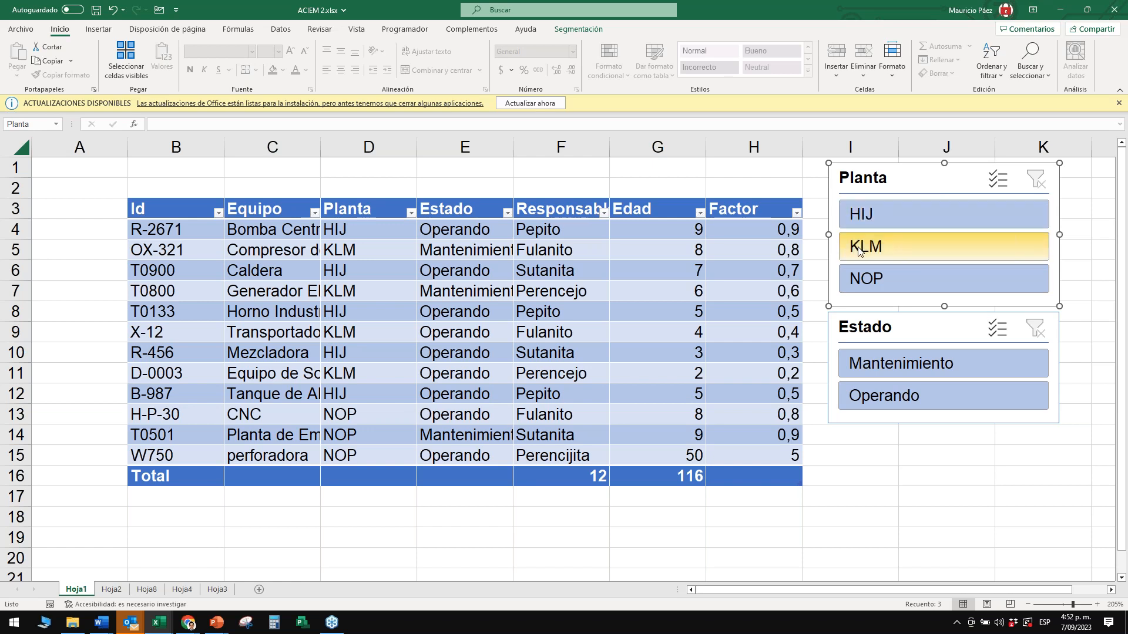
- Filter the table with the Planta slicer by NOP, KLM and HIJ, one plant at a time
left_click(918, 281)
left_click(916, 244)
left_click(901, 216)
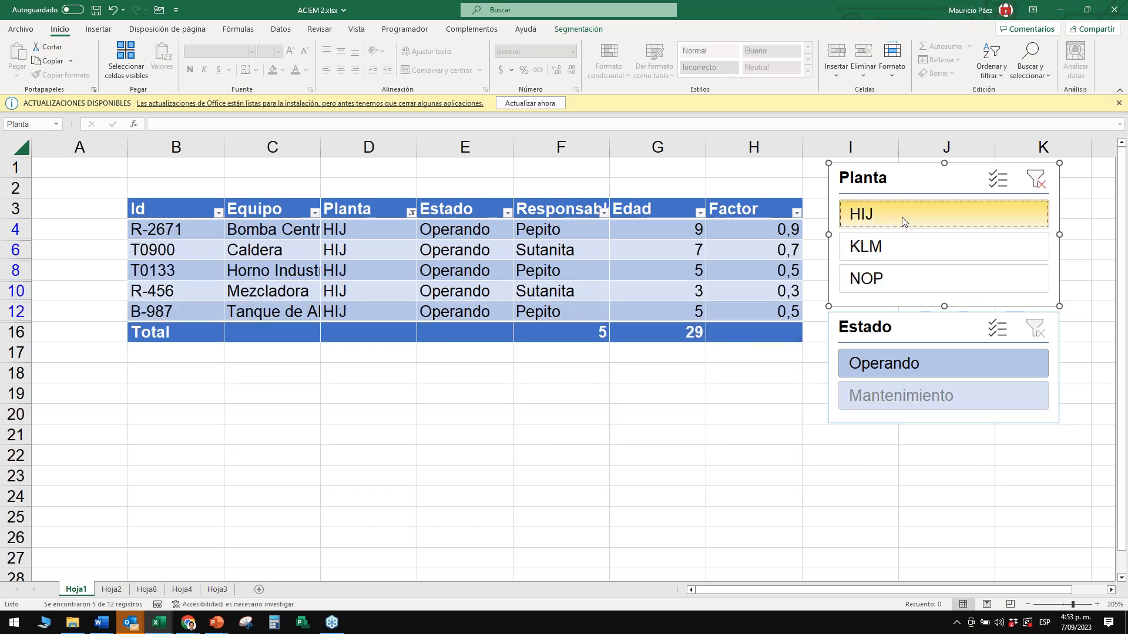
- Turn on multiple selection in the Planta slicer, add KLM and NOP, and deselect KLM and HIJ to leave only NOP
left_click(998, 186)
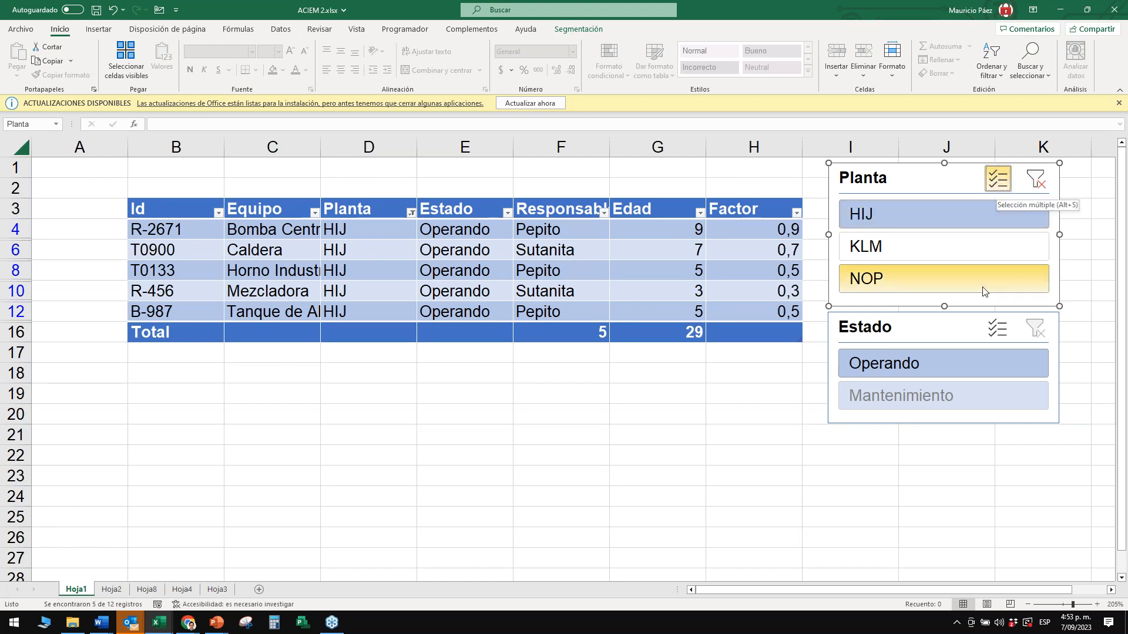
left_click(935, 254)
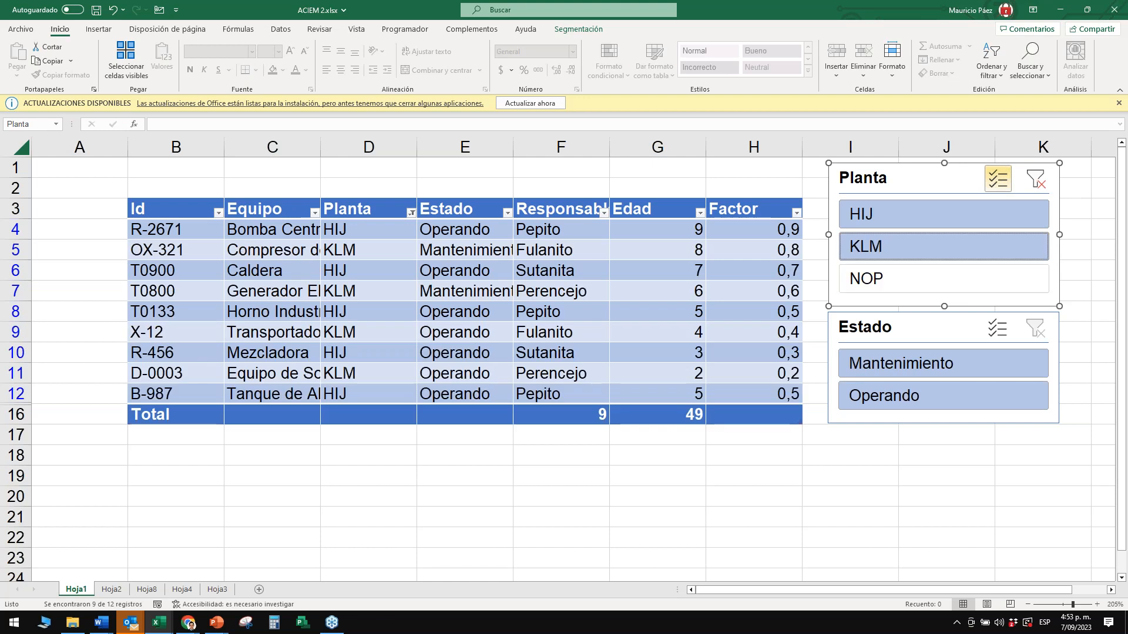
left_click(946, 285)
left_click(950, 246)
left_click(940, 215)
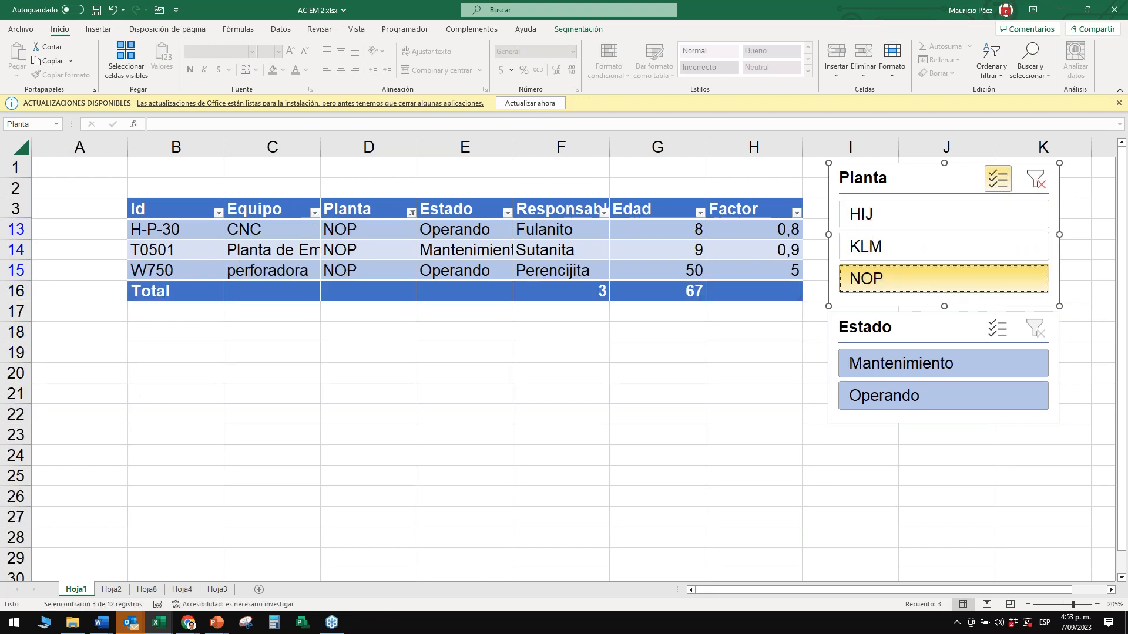
- Deselect NOP to restore all plants, exclude KLM and HIJ, and deselect NOP again to clear the Planta filter
left_click(942, 278)
left_click(942, 243)
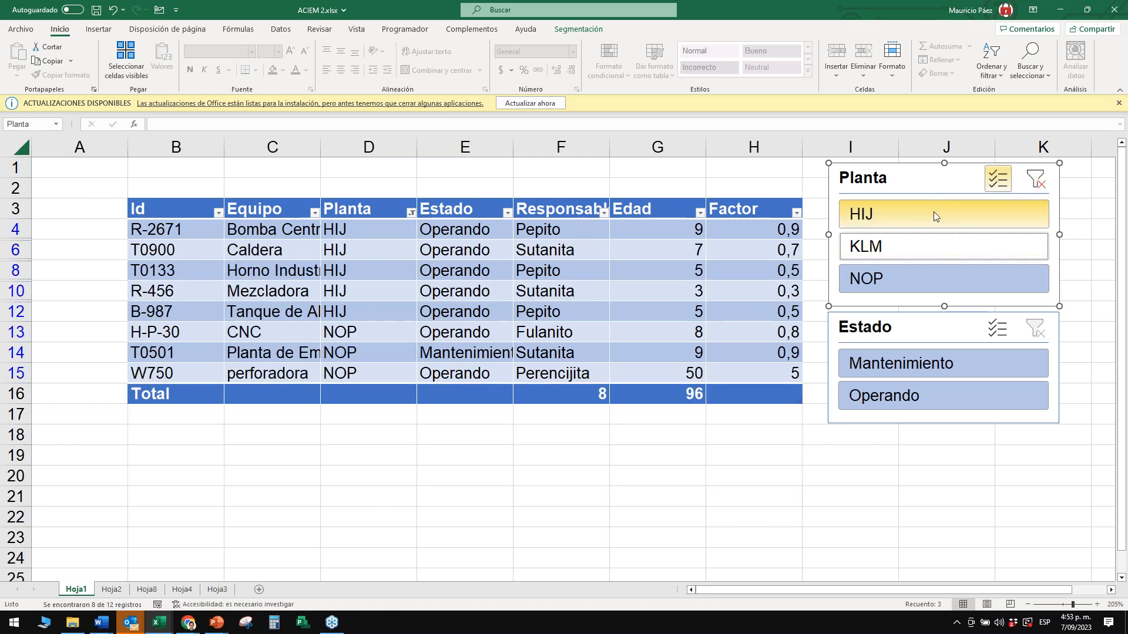
left_click(933, 210)
left_click(939, 277)
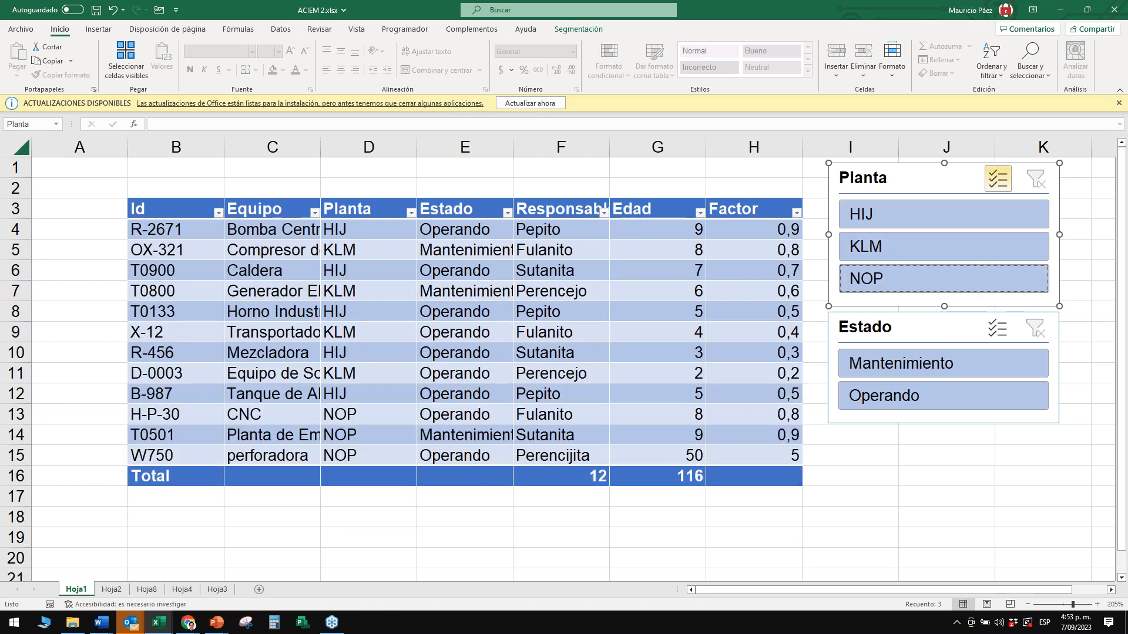
- Exclude KLM, toggle NOP off and on, exclude HIJ, and reselect plants until the Planta slicer includes all three
left_click(927, 242)
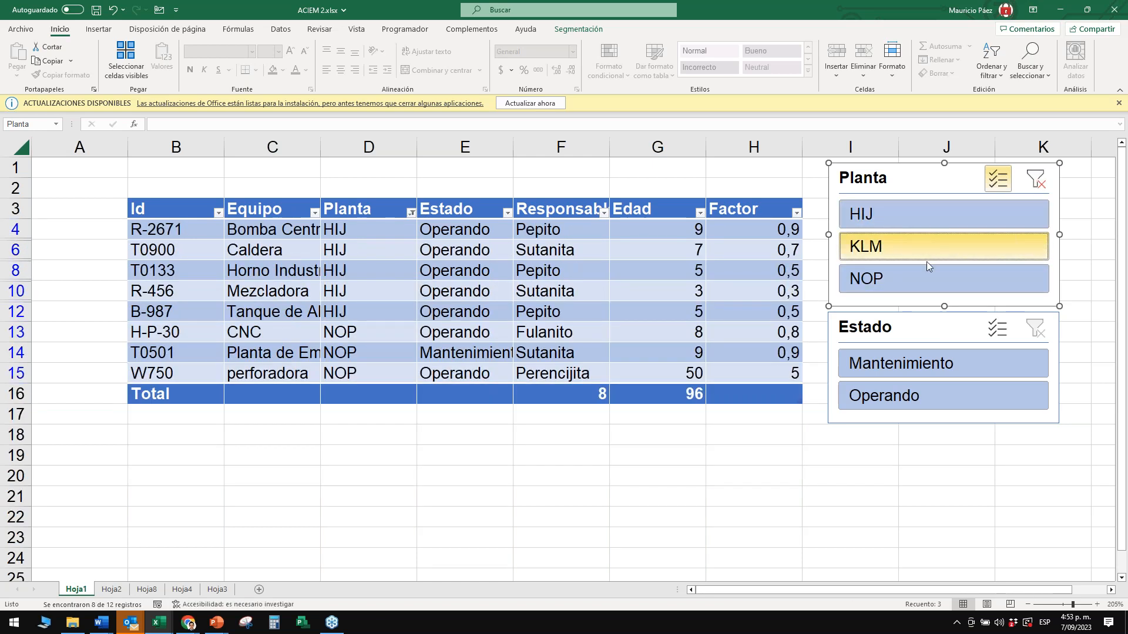
left_click(931, 287)
left_click(932, 289)
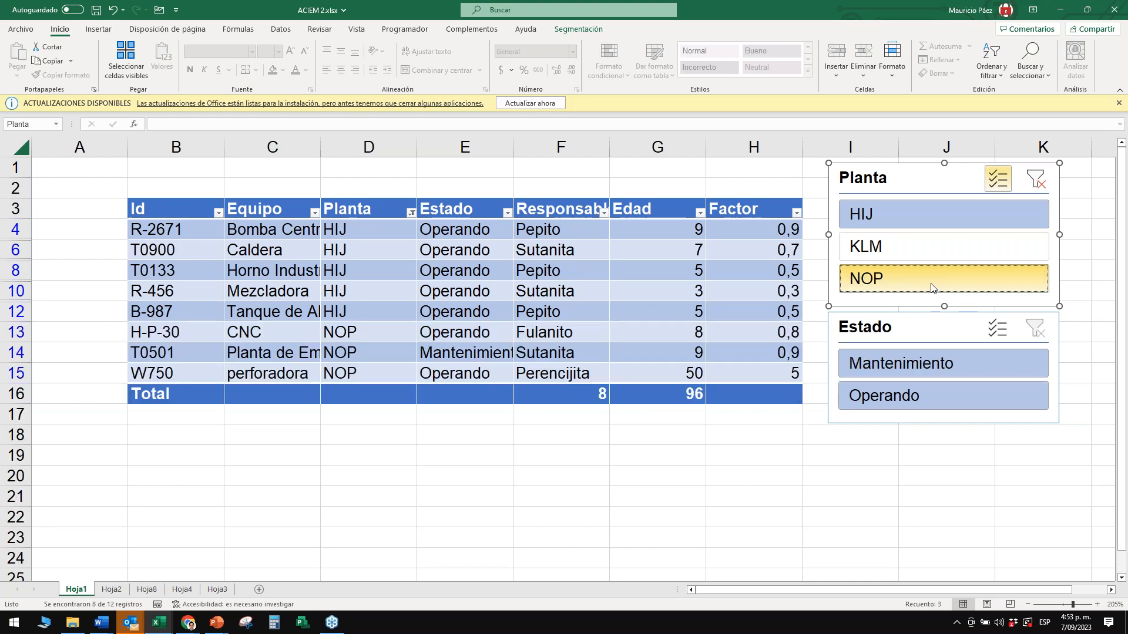
left_click(893, 216)
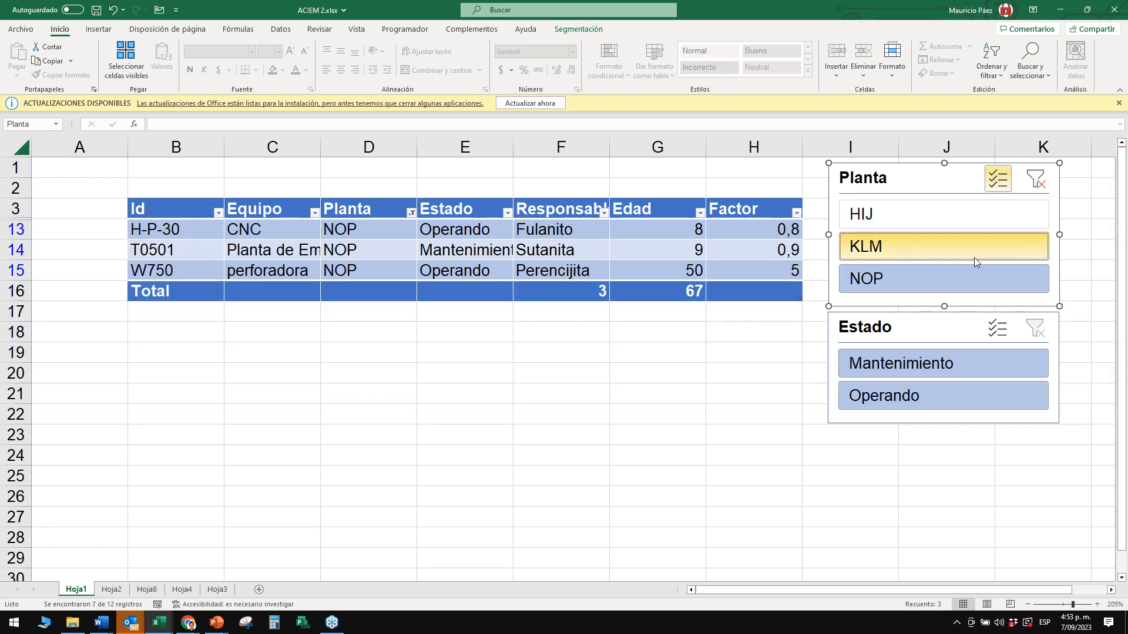
left_click(908, 242)
left_click(983, 283)
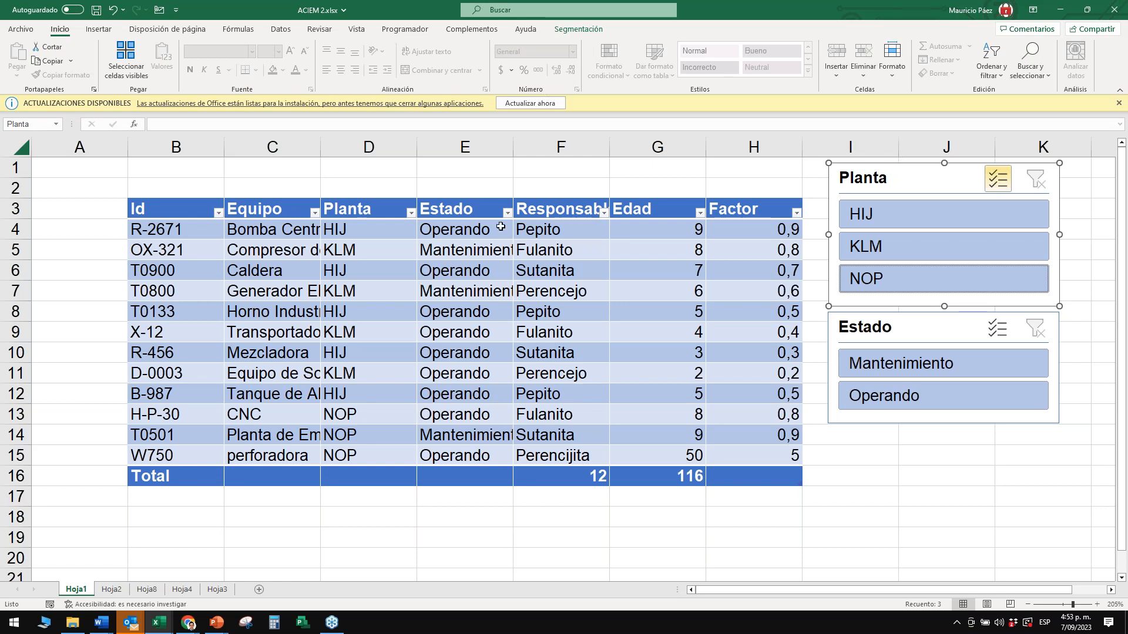
- Try the dark green and dark light-blue styles on the Planta slicer, and apply the light green style
left_click(574, 29)
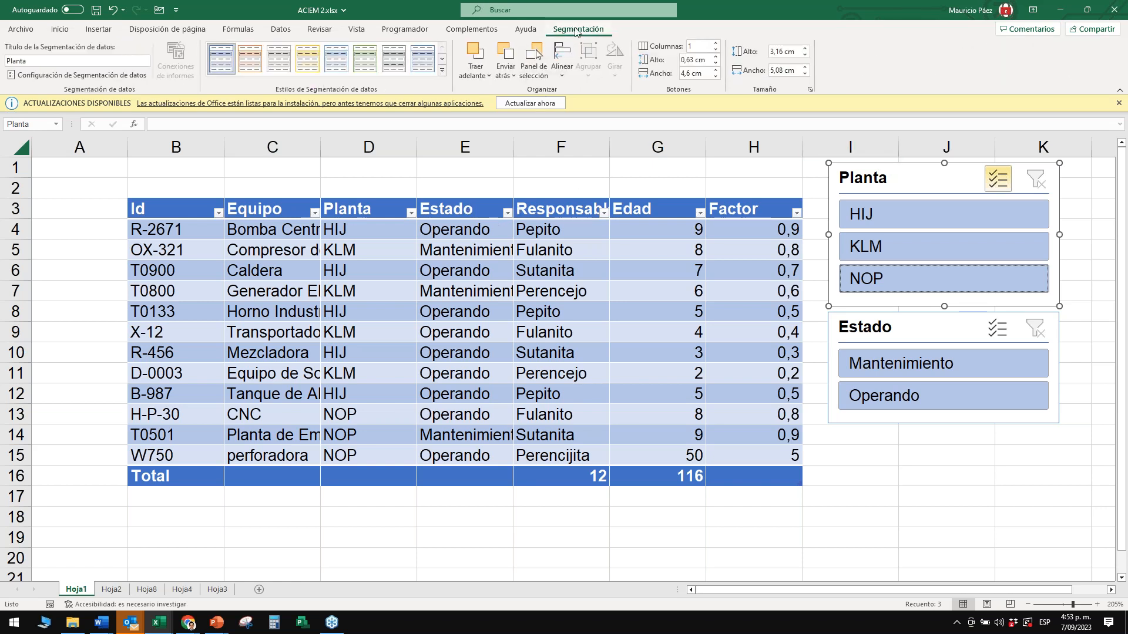
left_click(442, 70)
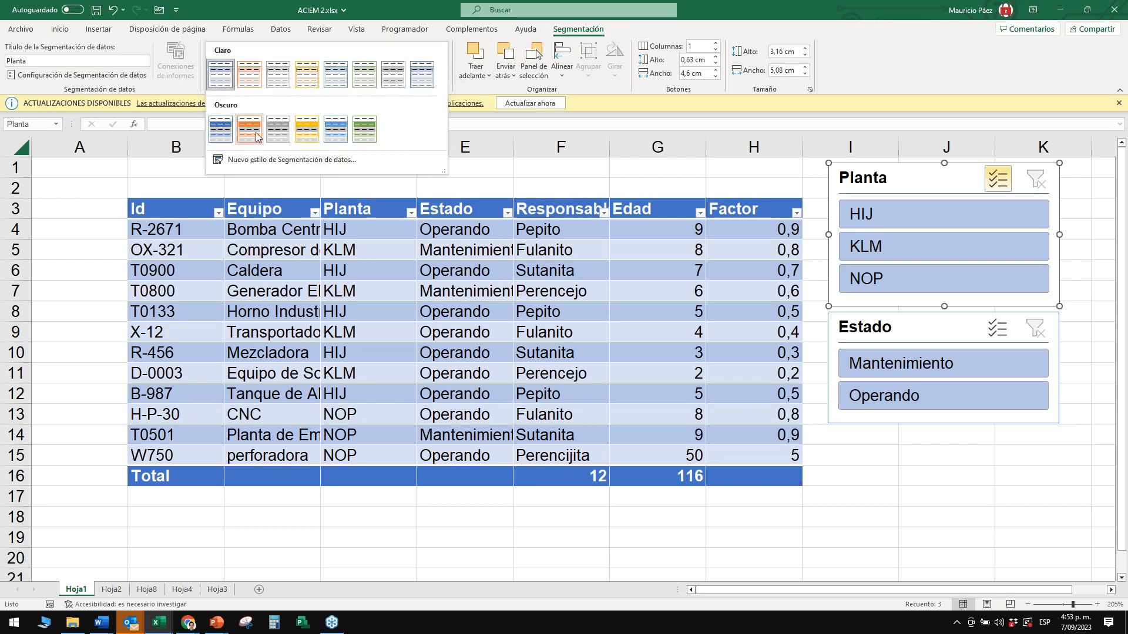
left_click(360, 139)
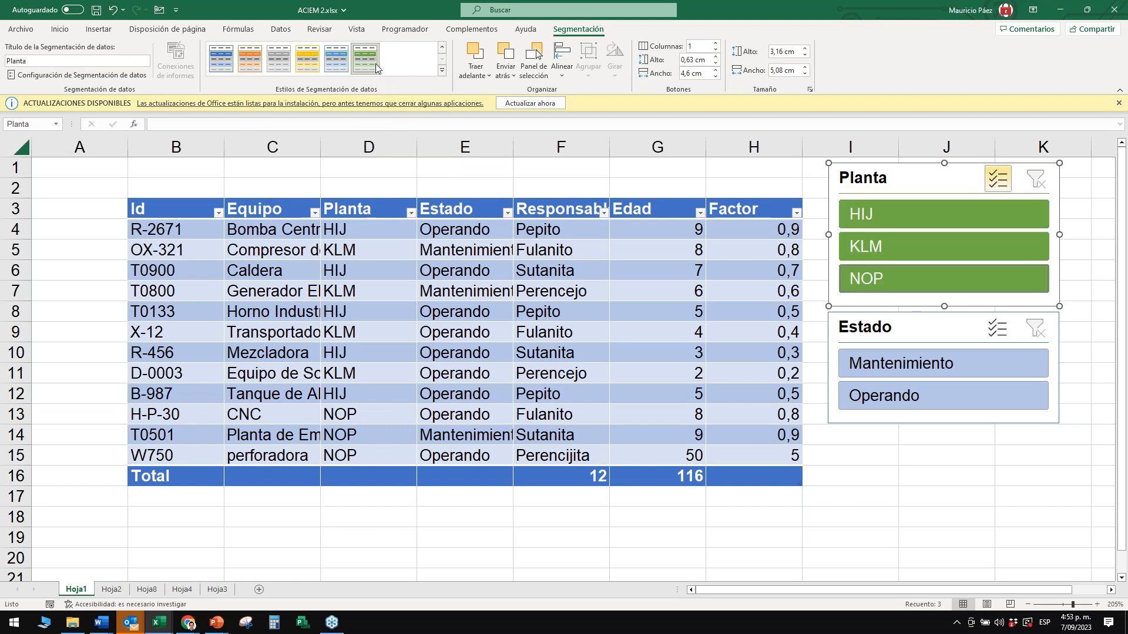
left_click(441, 71)
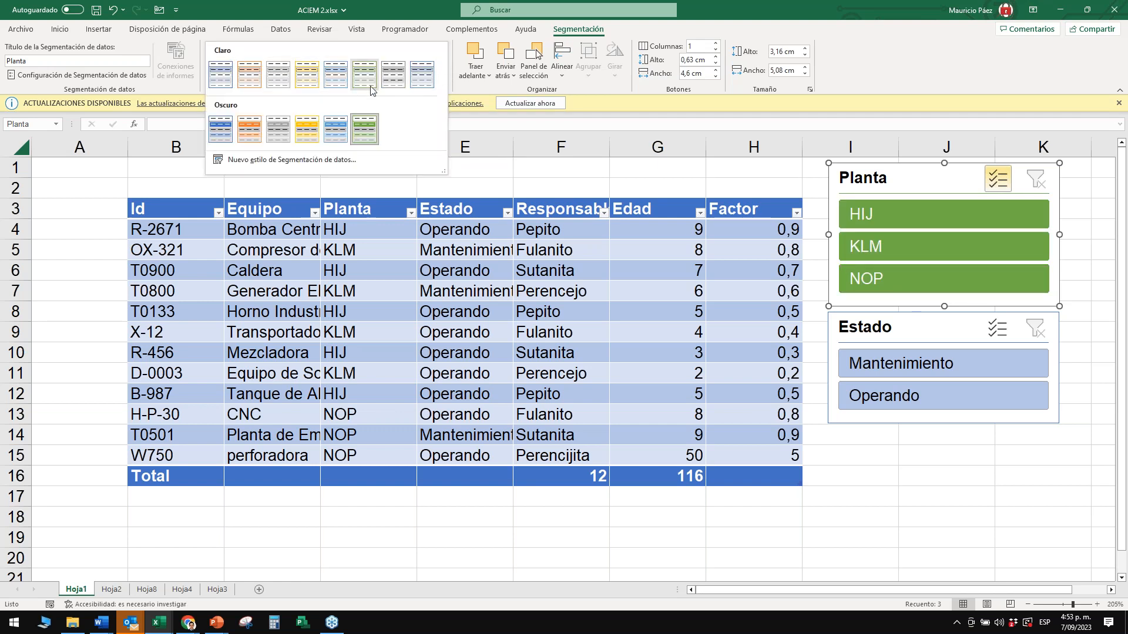
left_click(335, 130)
left_click(442, 71)
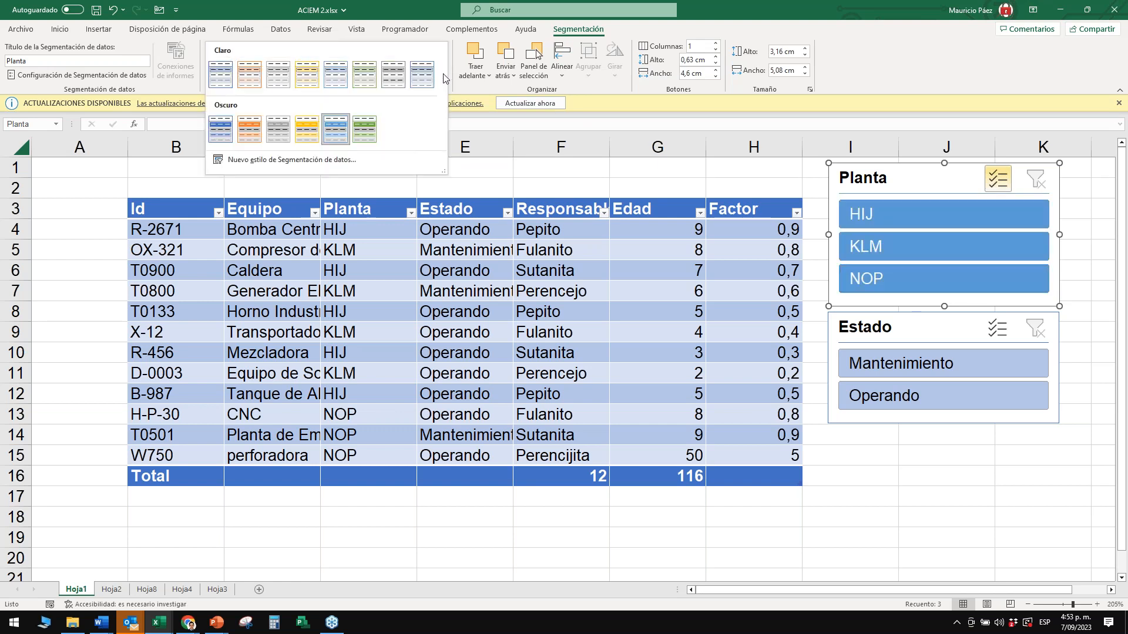
left_click(365, 79)
- Exclude KLM and HIJ with the restyled Planta slicer, and select both plants again
left_click(950, 244)
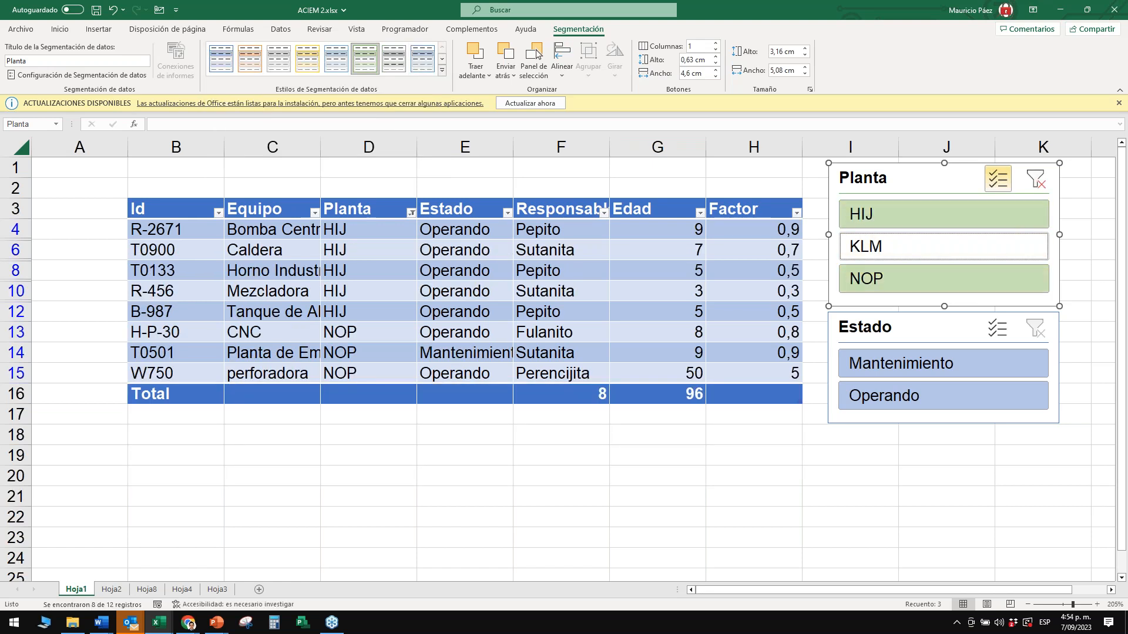
left_click(874, 215)
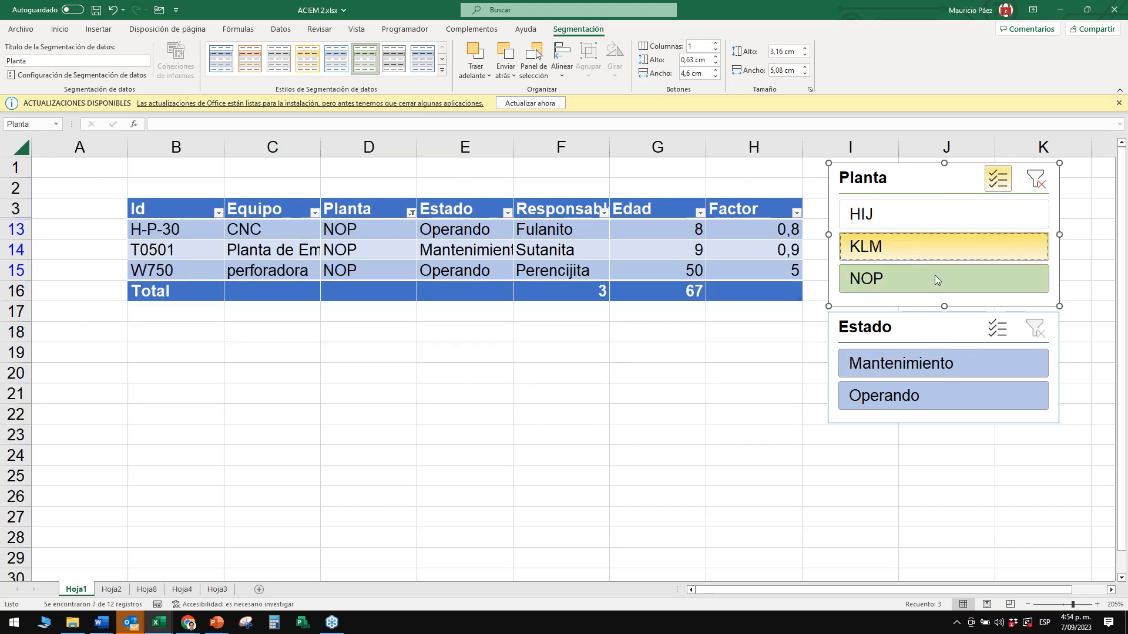
left_click(934, 248)
left_click(907, 213)
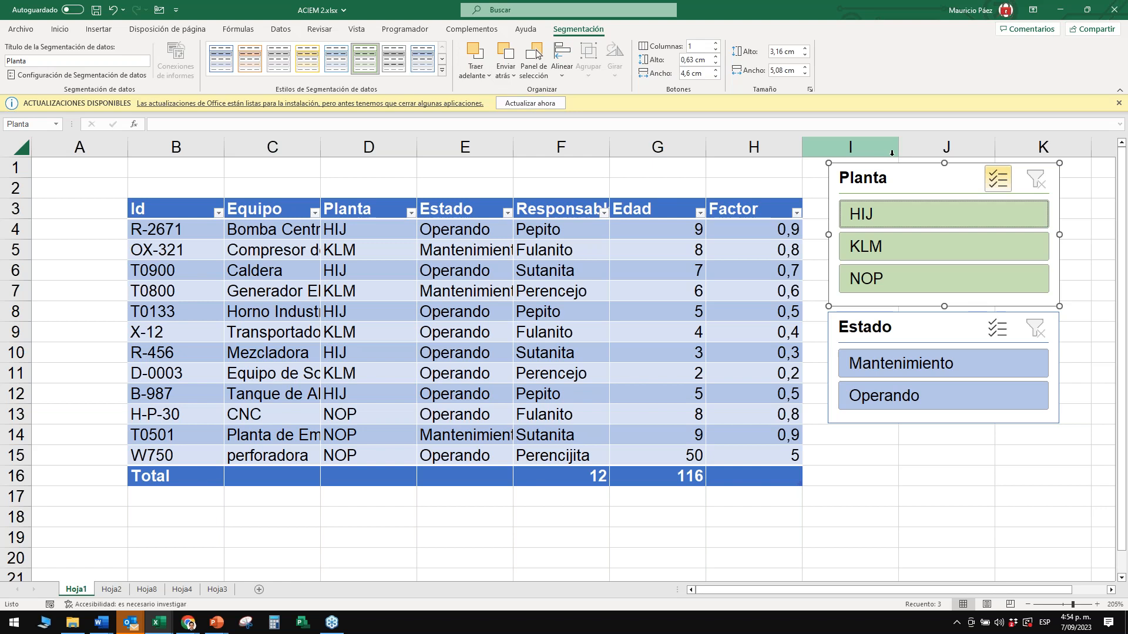
- Arrange the Planta slicer's buttons in three columns and shorten the slicer to 1,79 cm high
mouse_move(929, 170)
left_mouse_down()
mouse_move(866, 192)
mouse_move(911, 188)
mouse_move(899, 169)
mouse_move(927, 165)
mouse_move(920, 177)
mouse_move(919, 164)
left_mouse_up()
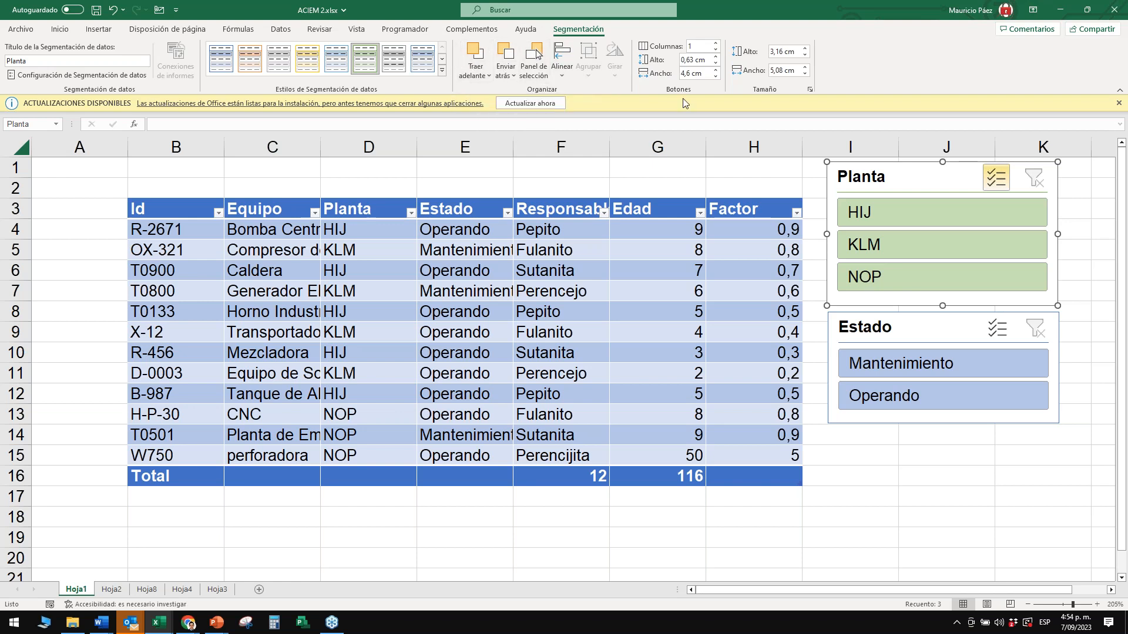
left_click(716, 43)
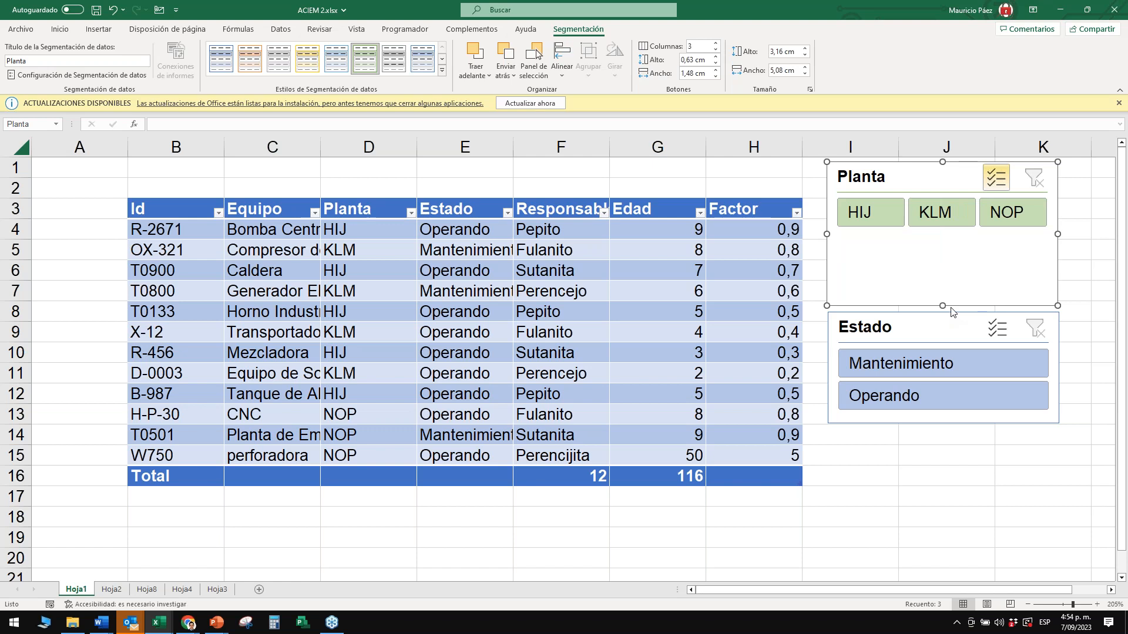
left_click_drag(942, 305, 943, 242)
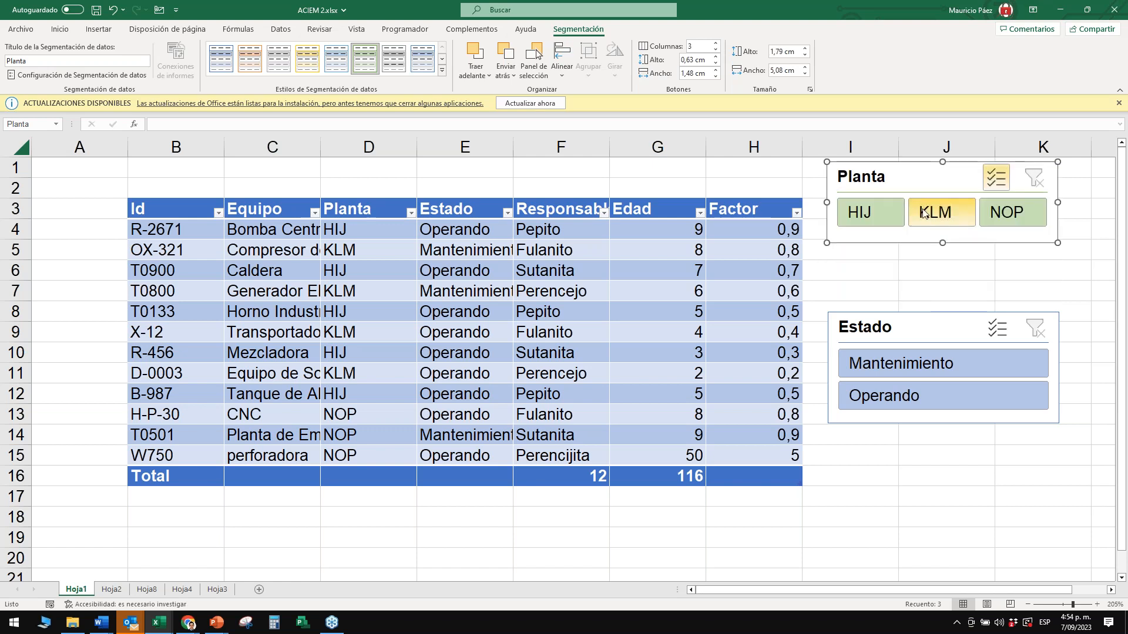
- Toggle HIJ, KLM and NOP in the three-column Planta slicer, and finish with all plants selected
left_click(869, 218)
left_click(948, 223)
left_click(1000, 214)
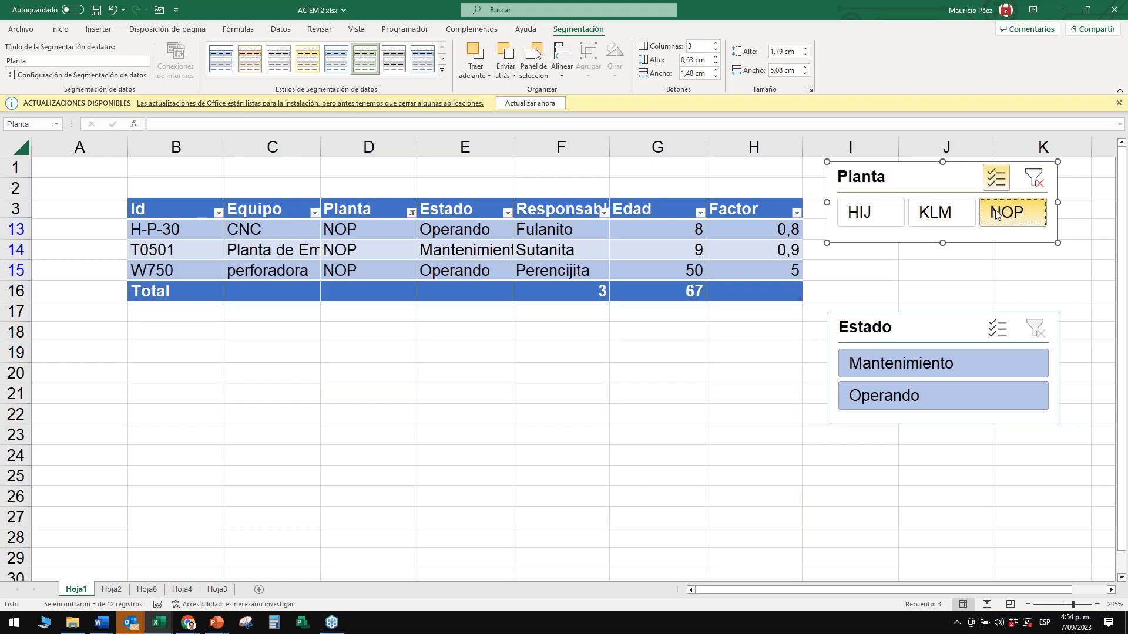
left_click(942, 218)
left_click(1004, 216)
left_click(855, 219)
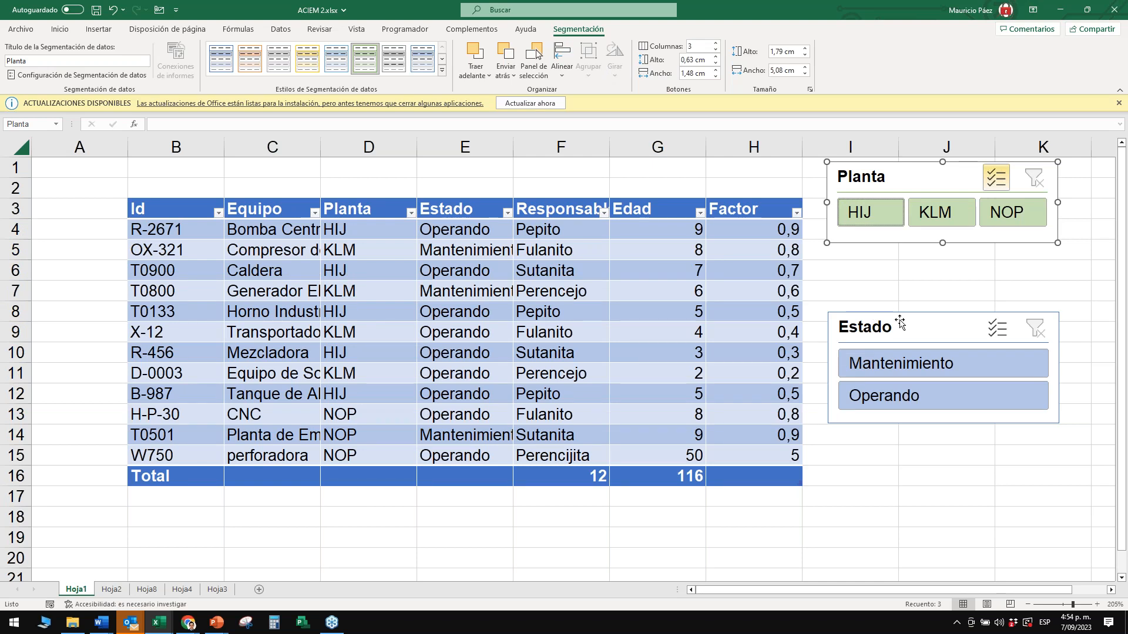
- Place the Estado slicer at row 1 as a two-column strip 14,76 cm wide, spanning columns B to H
left_click_drag(898, 318, 197, 162)
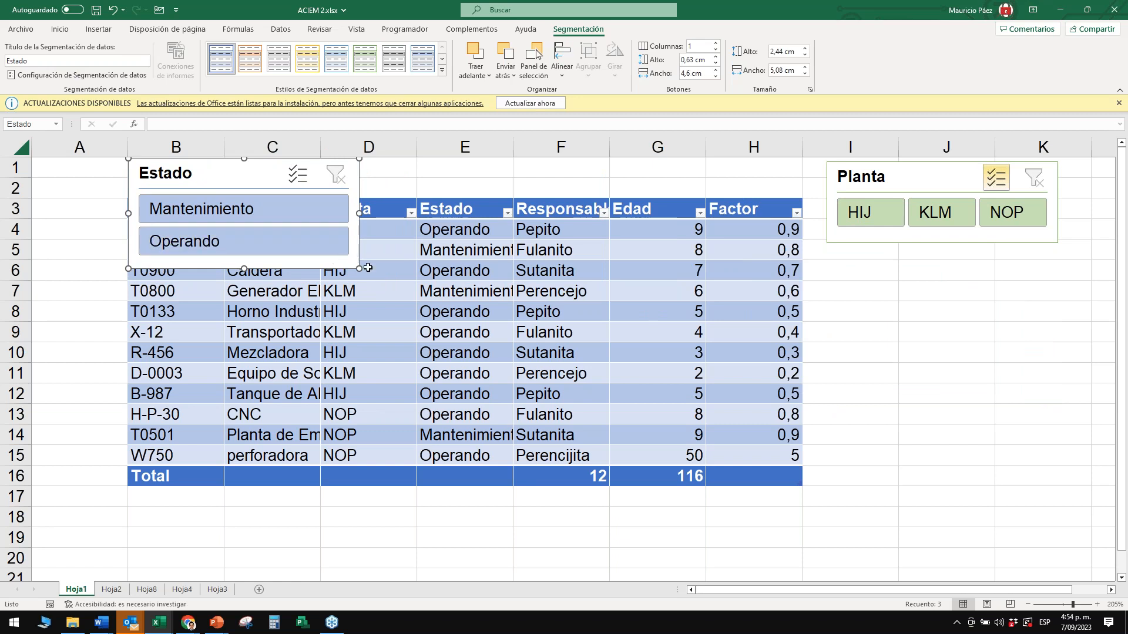
left_click(715, 43)
left_click_drag(359, 268, 801, 192)
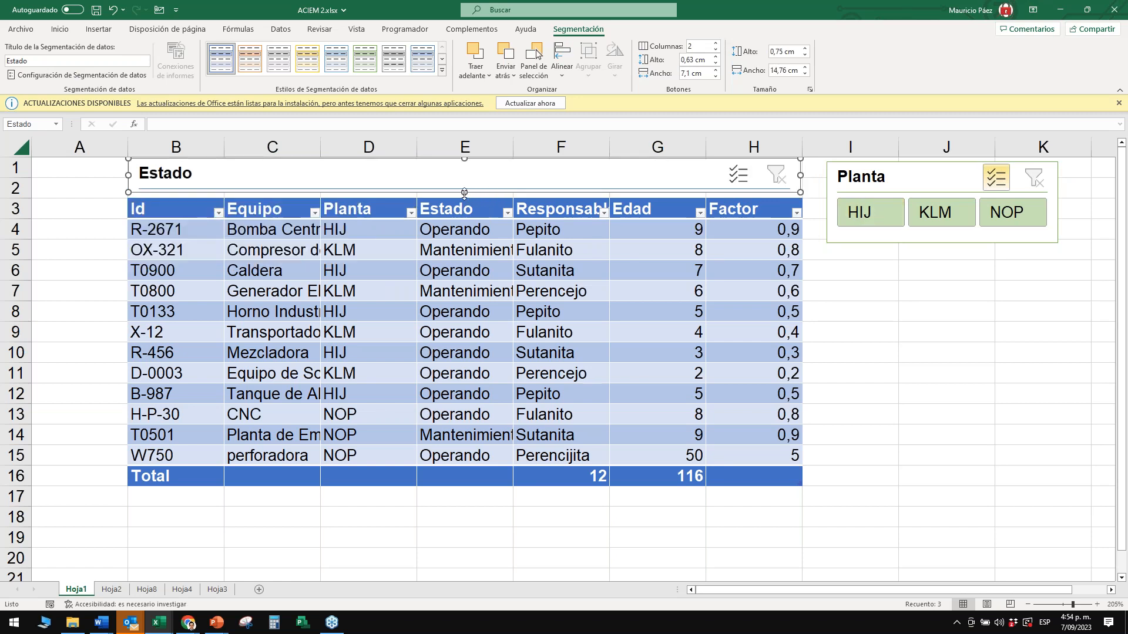
left_click_drag(465, 202, 464, 234)
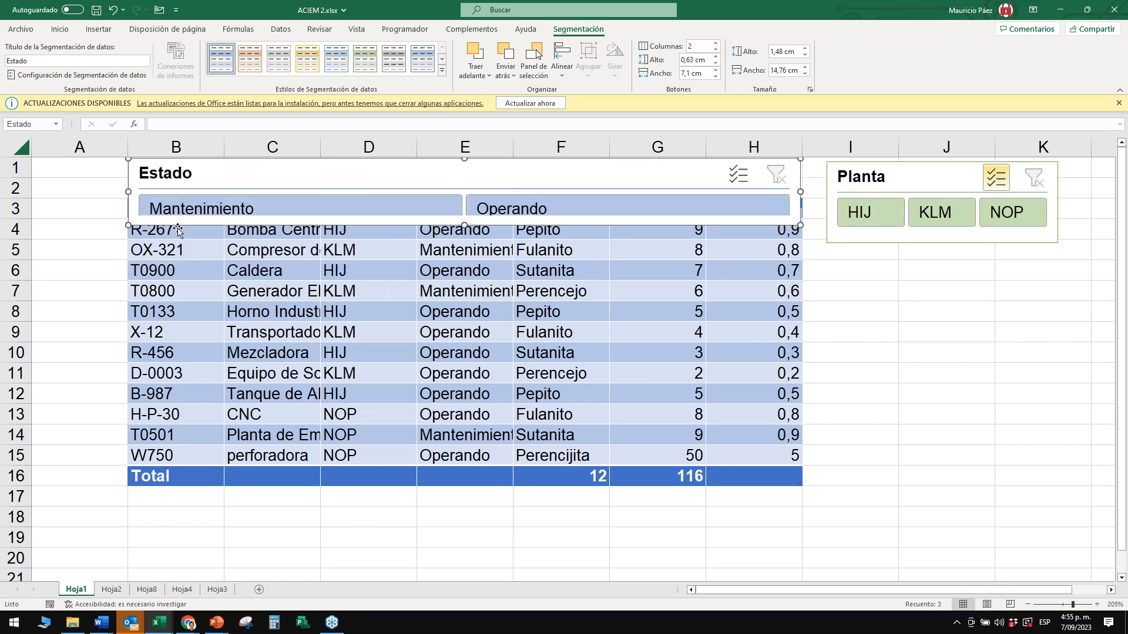
left_click_drag(464, 224, 465, 230)
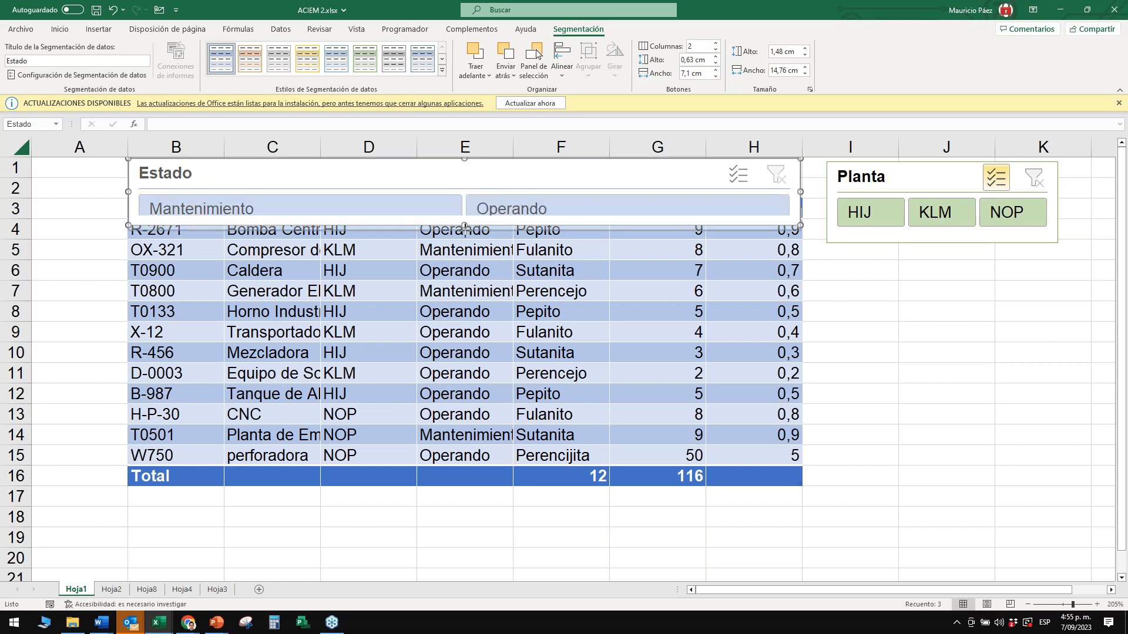
- Insert two blank rows at row 2 so the table starts below the Estado slicer
left_click(64, 207)
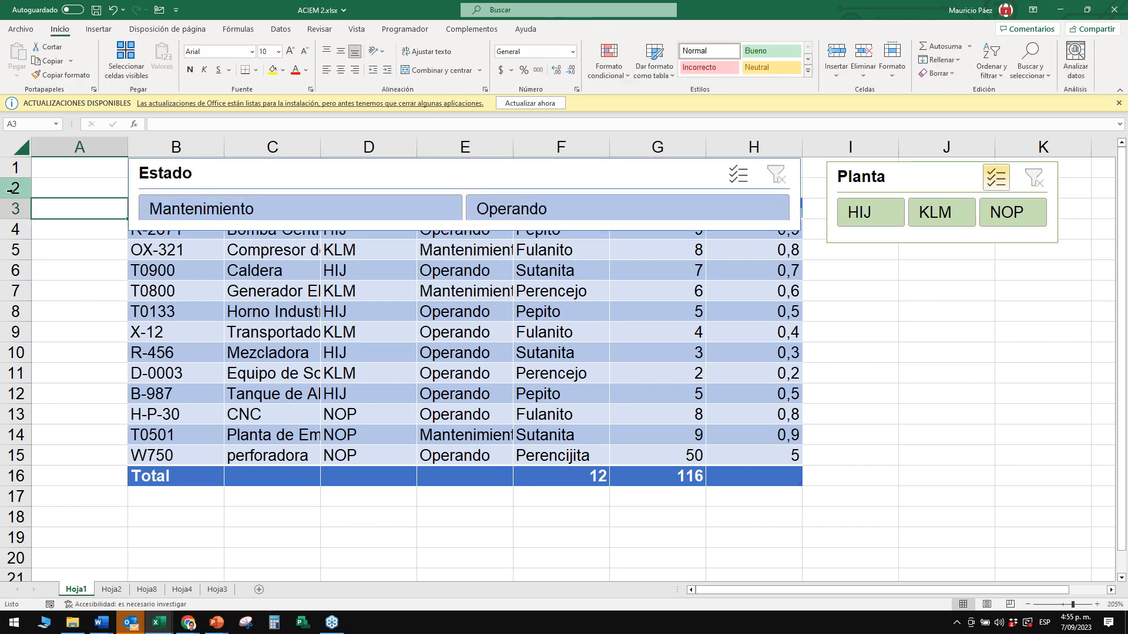
left_click(552, 315)
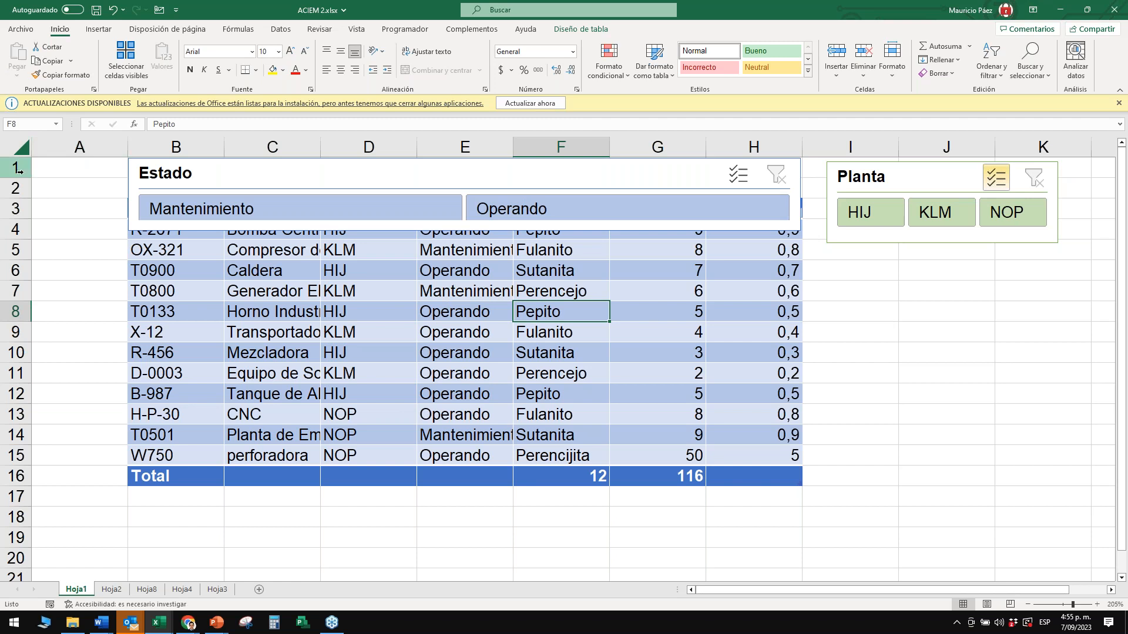
left_click(8, 189)
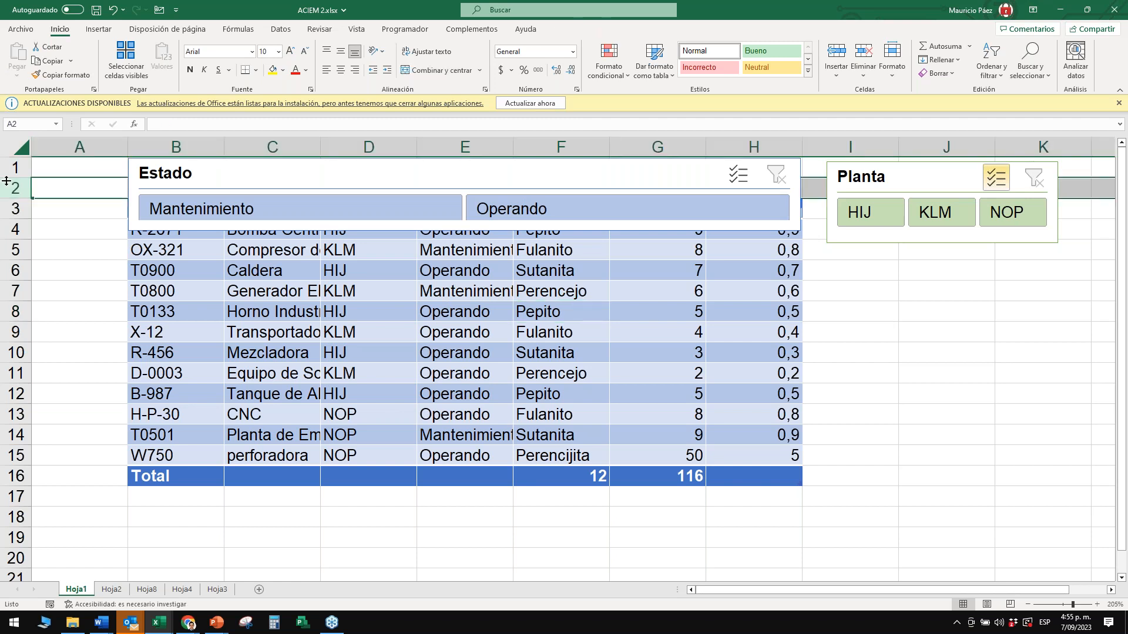
key("ctrl+plus")
key("ctrl+plus")
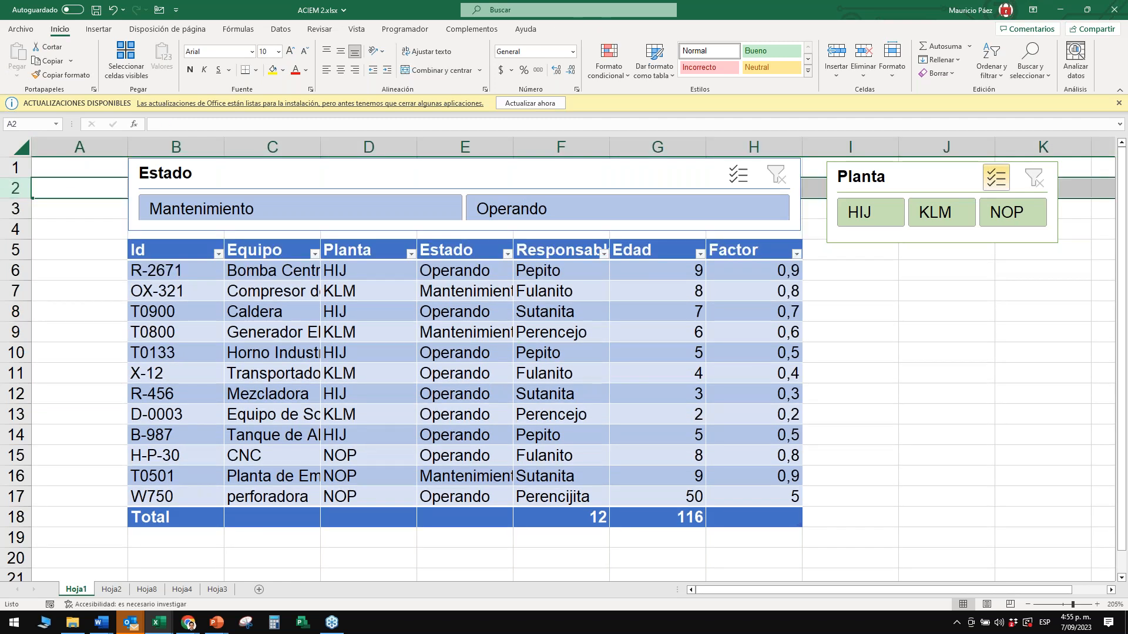
left_click(183, 256)
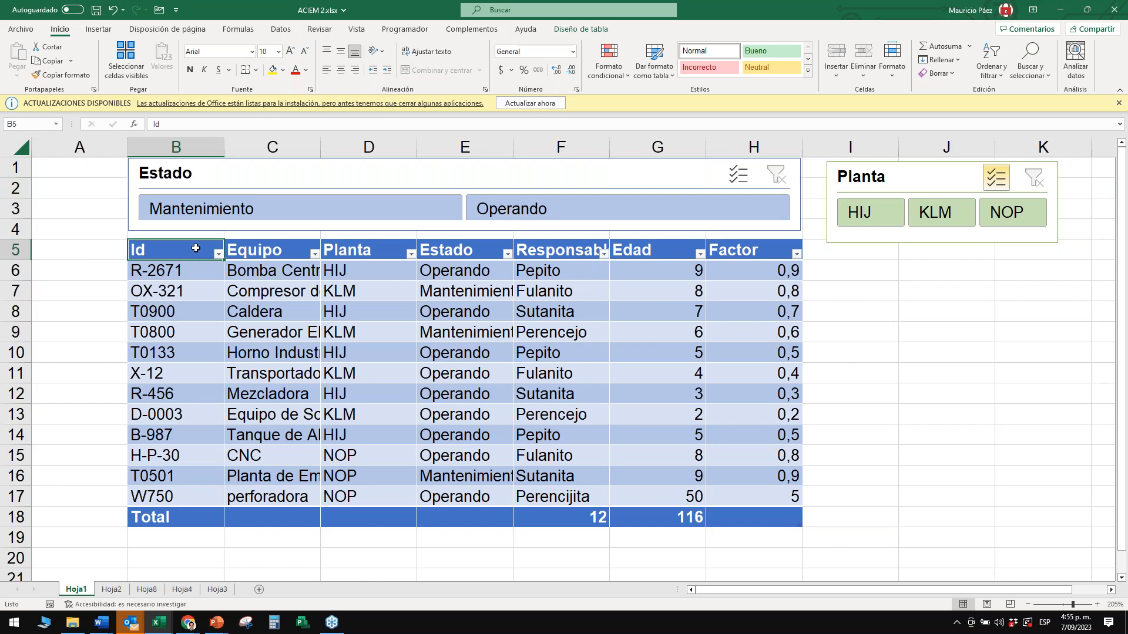
- Filter the table with the Estado slicer by Mantenimiento, and switch the filter to Operando
left_click(346, 172)
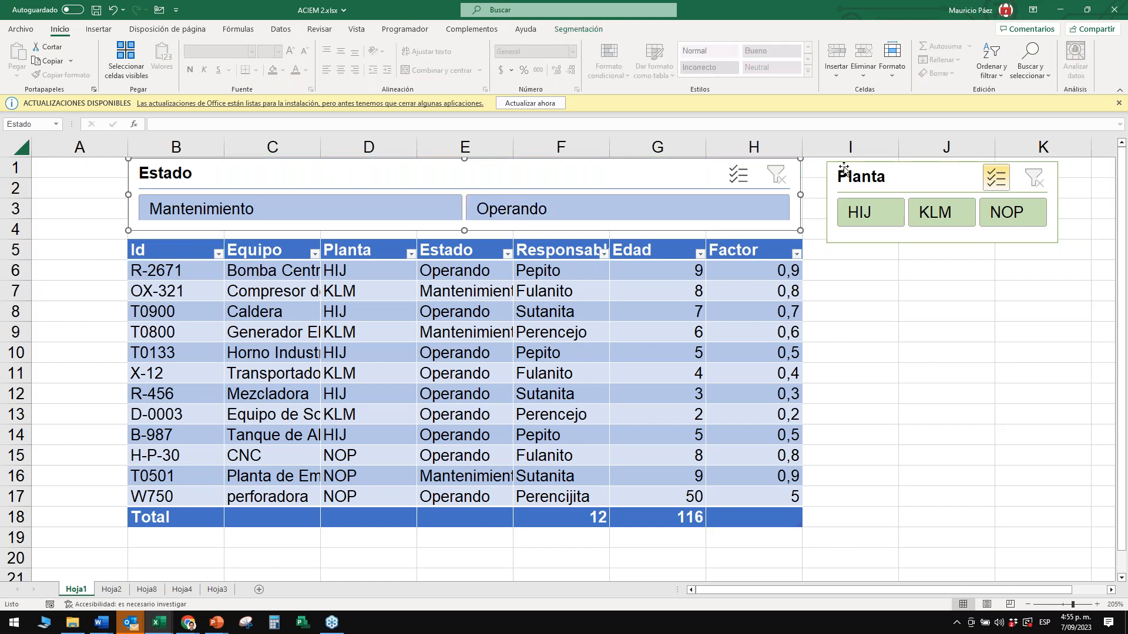
left_click(390, 214)
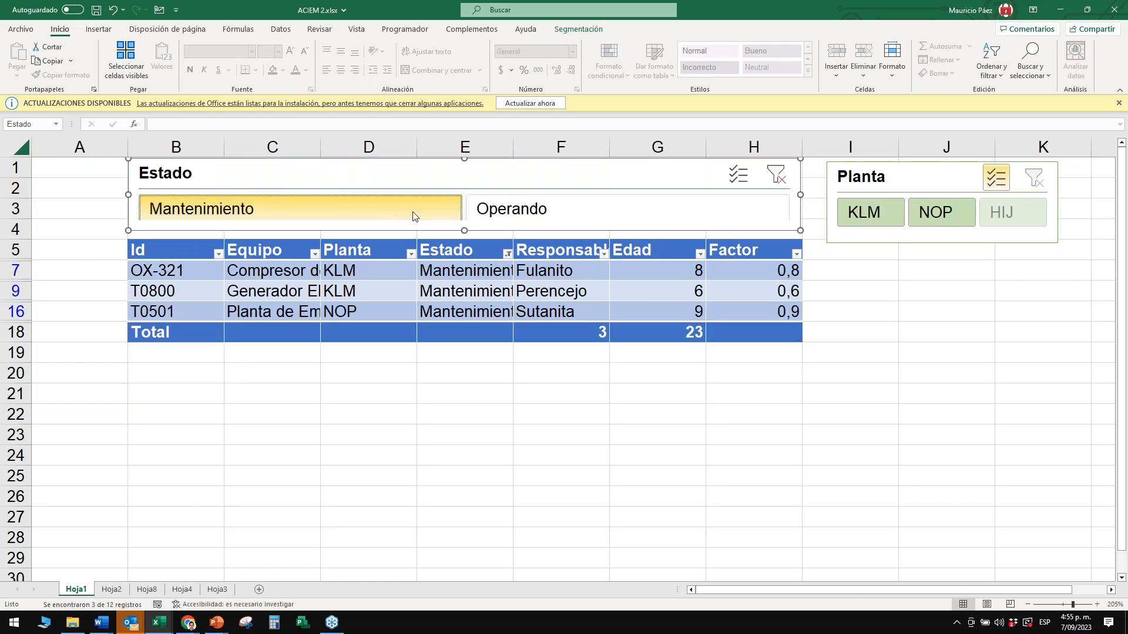
left_click(544, 214)
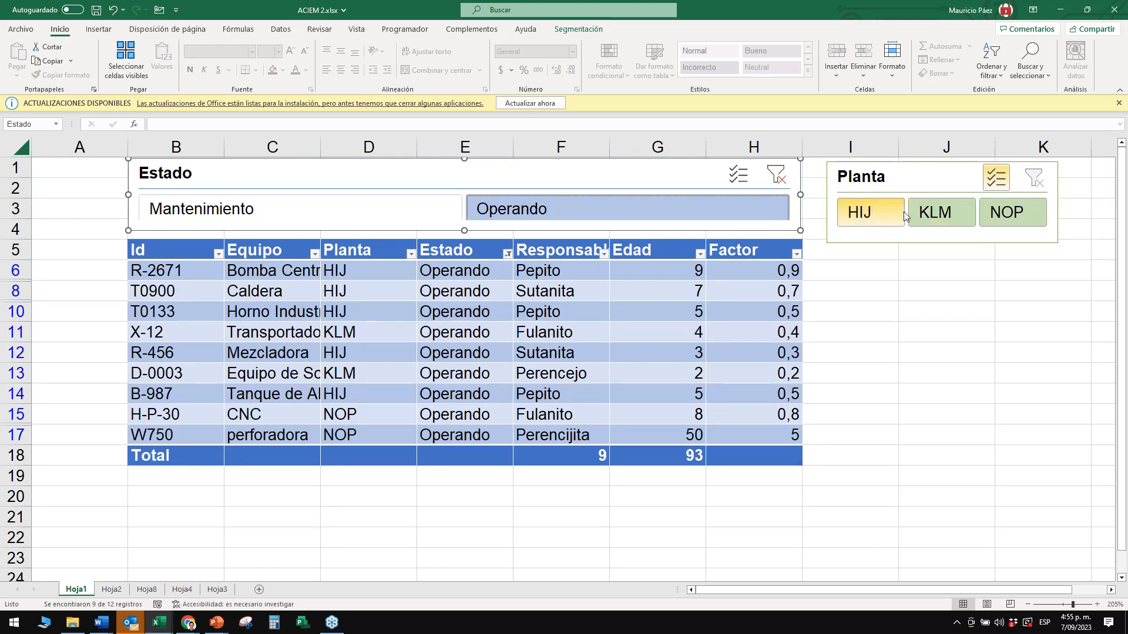
- Try different plant and status combinations with the Planta and Estado slicers, and clear the filters to show all equipment
left_click(903, 215)
left_click(401, 203)
left_click(627, 219)
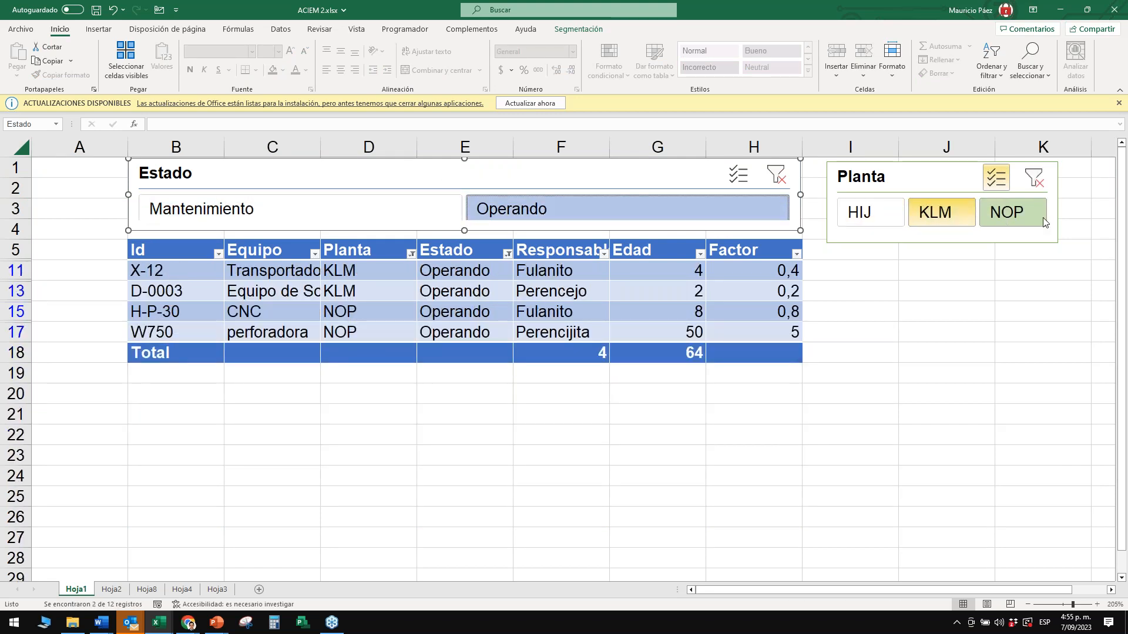
left_click(1042, 218)
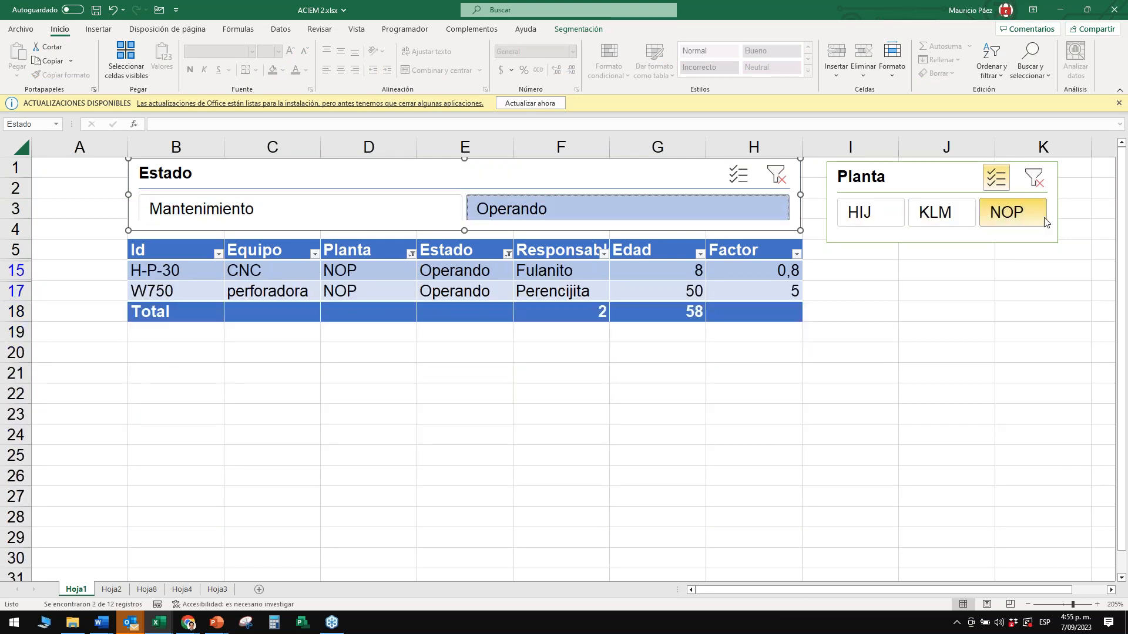
left_click(954, 227)
left_click(416, 207, "ctrl")
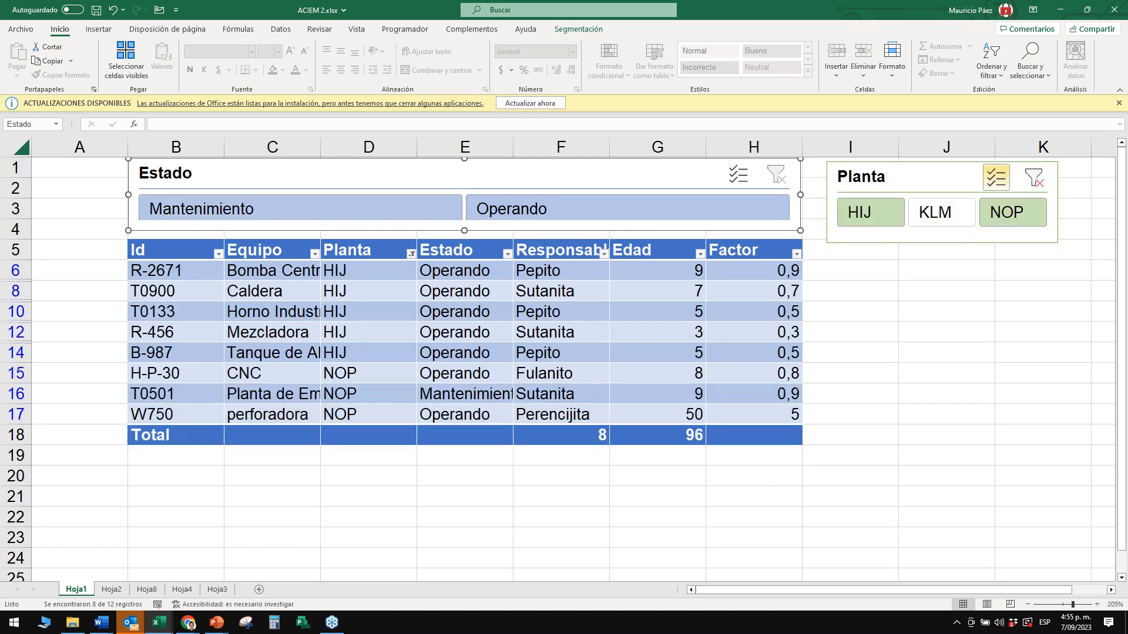
left_click(1033, 178)
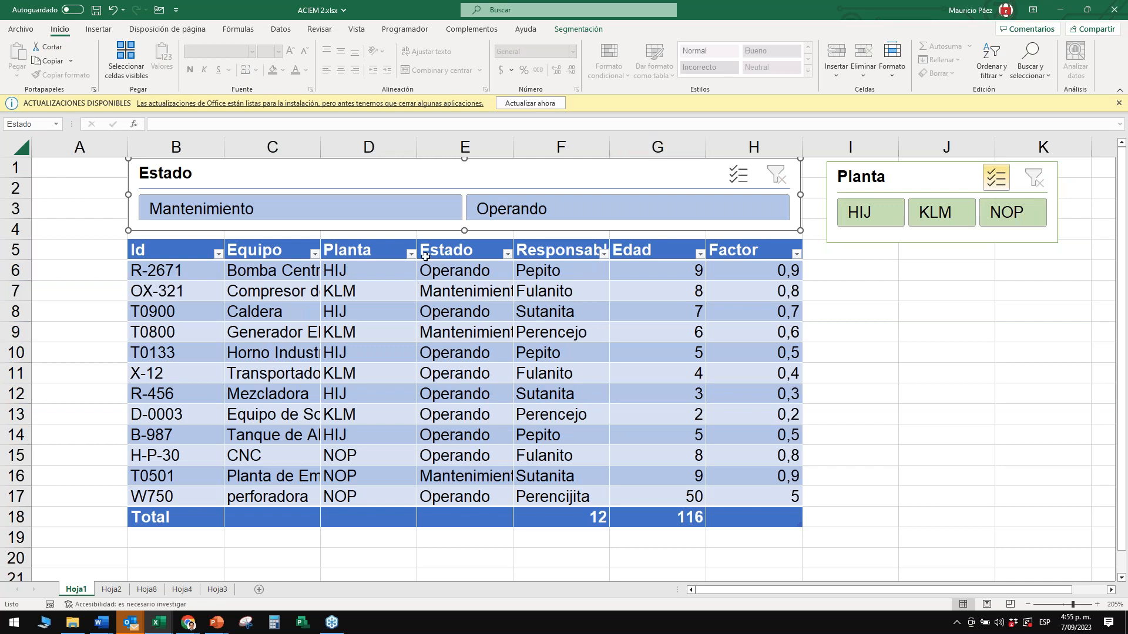
left_click(578, 29)
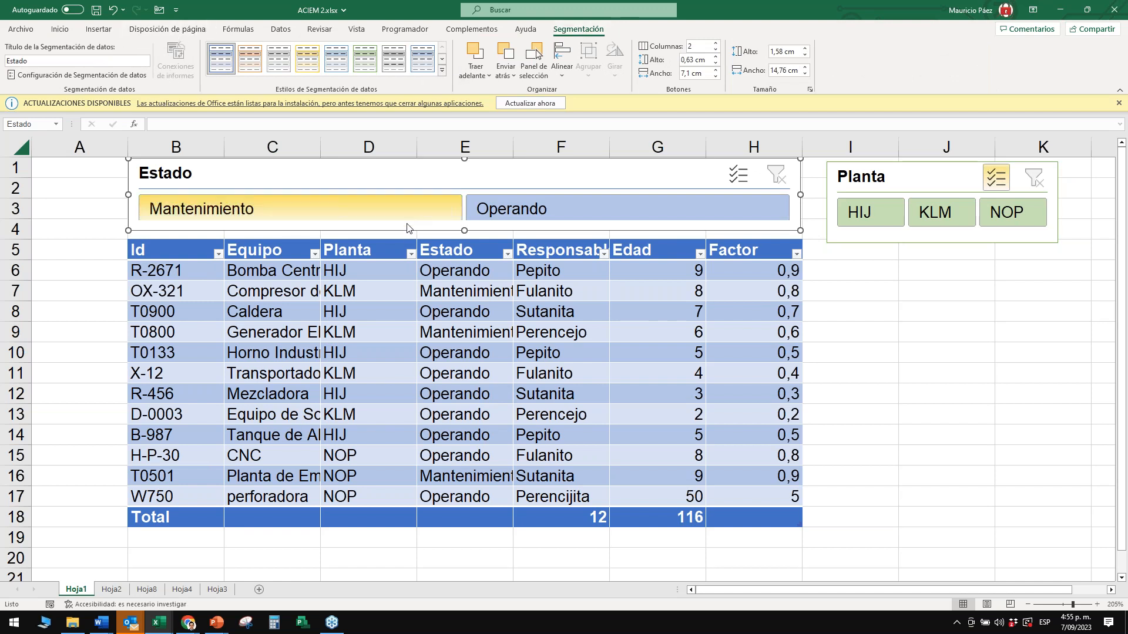
left_click(393, 251)
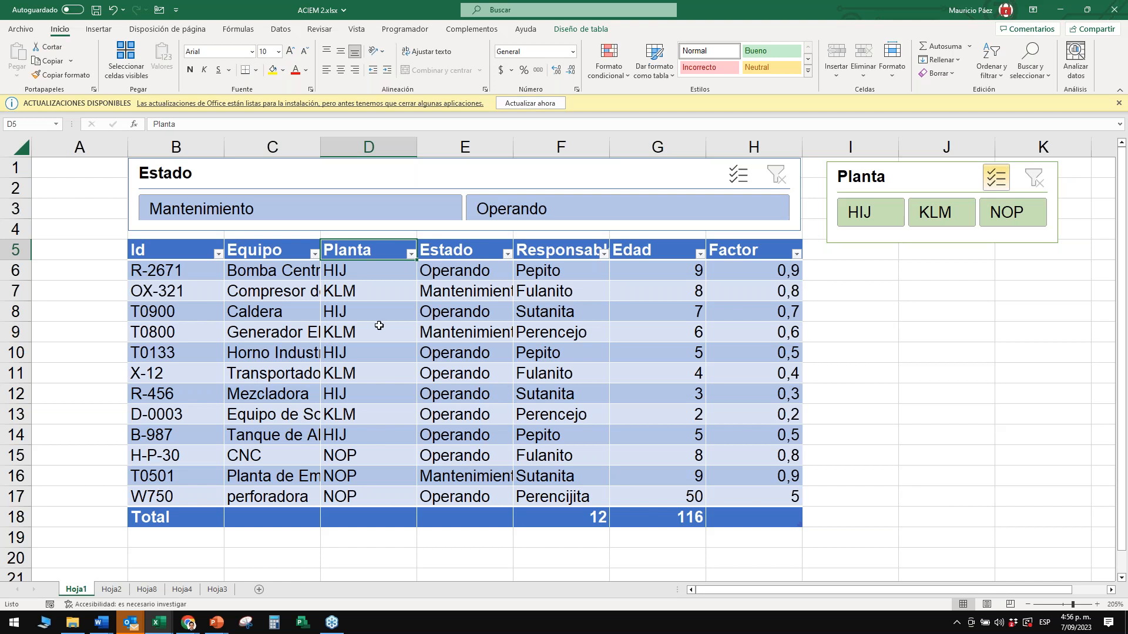
left_click(441, 291)
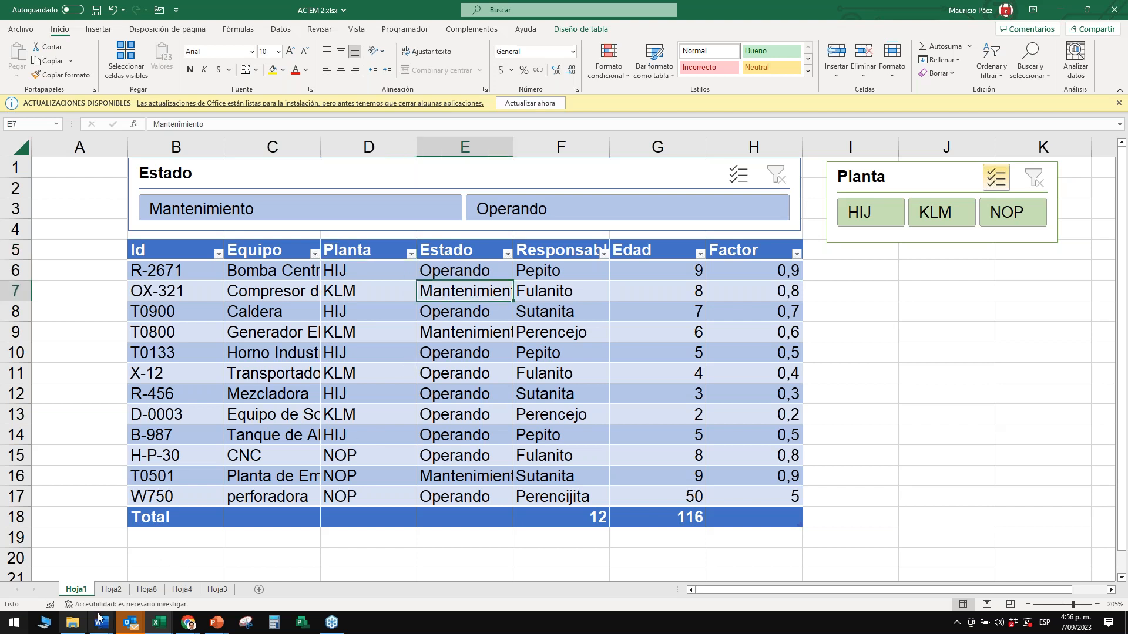
- Examine the pivot table of lost time by plant and date and its chart in Hoja4
left_click(183, 590)
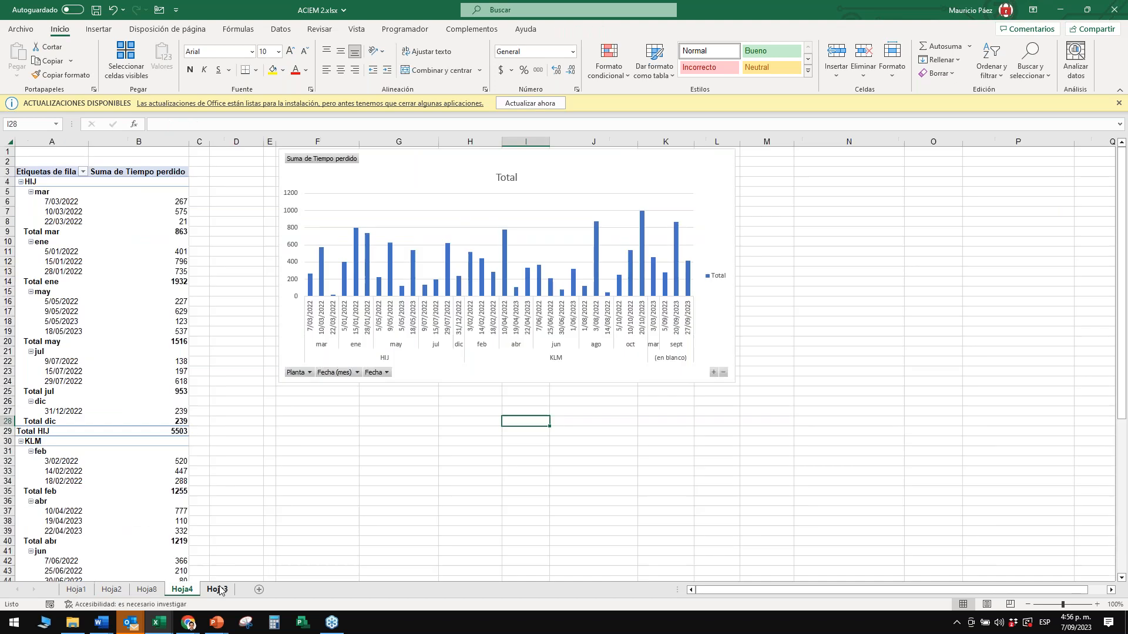
left_click(112, 204)
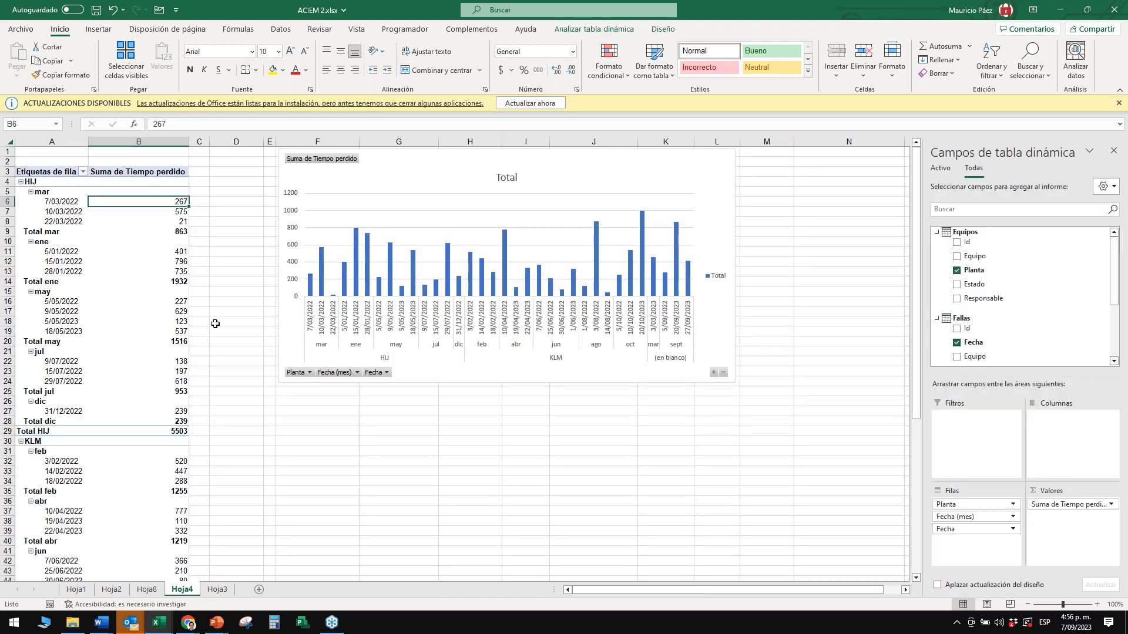
left_click(314, 401)
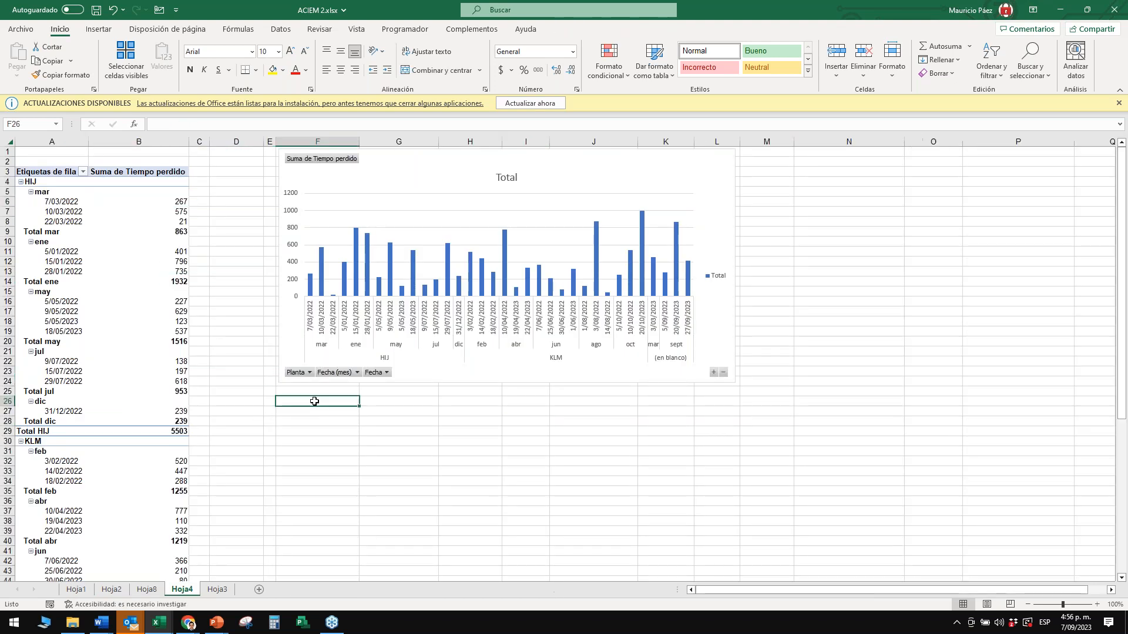
left_click(65, 292)
left_click(64, 261)
left_click(64, 252)
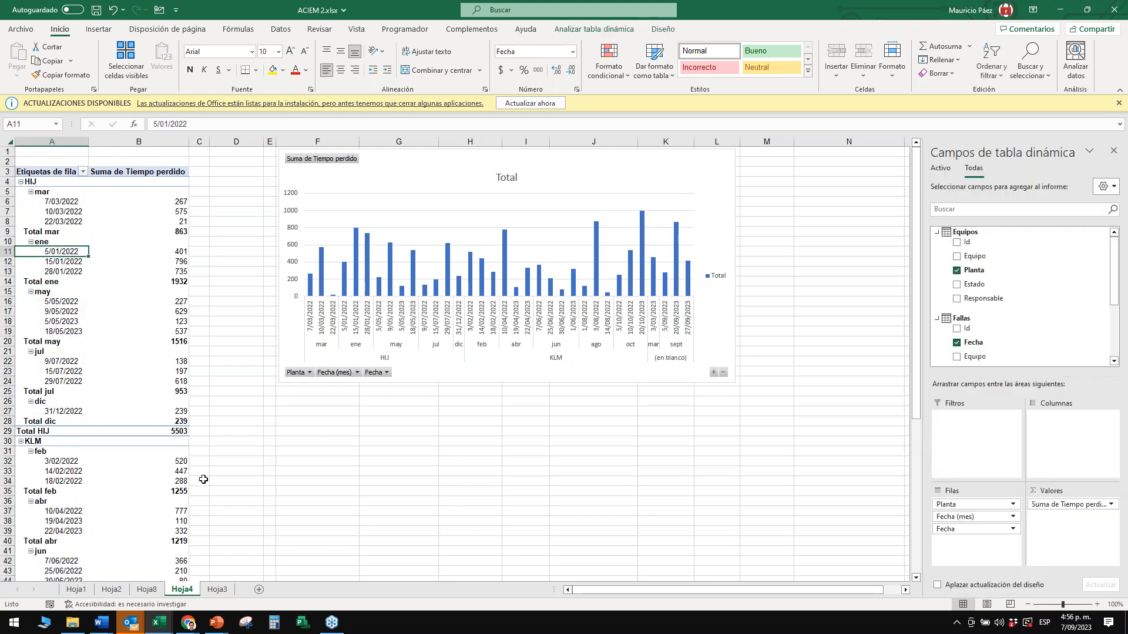
- Examine the failure records table in Hoja2, including its Equipo, Falla and description columns
left_click(110, 590)
left_click(179, 231)
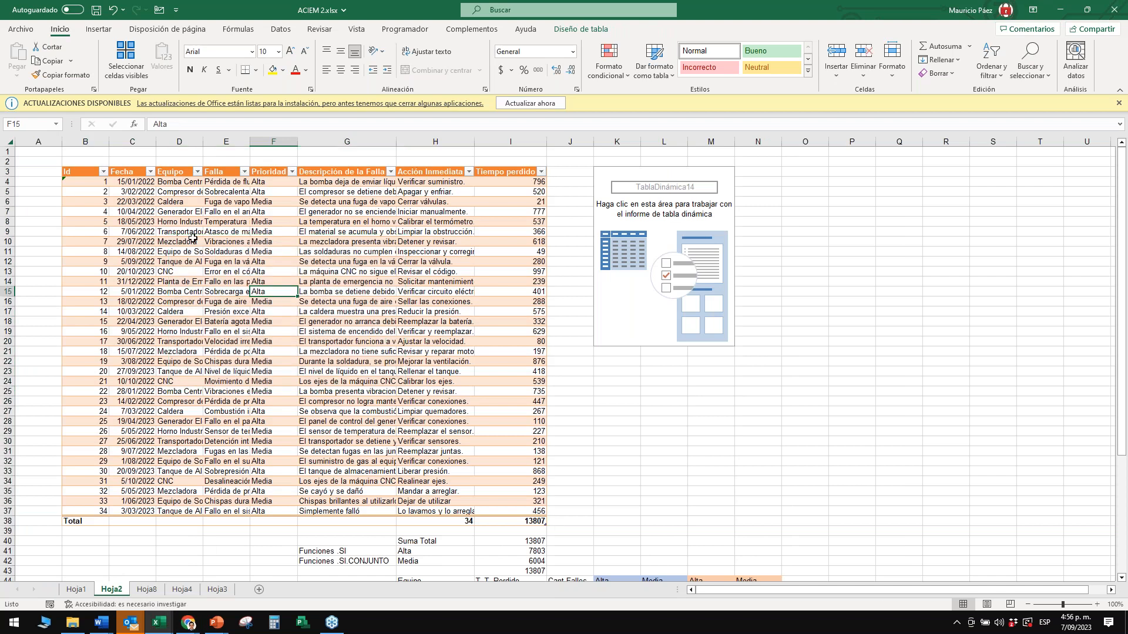
left_click(171, 175)
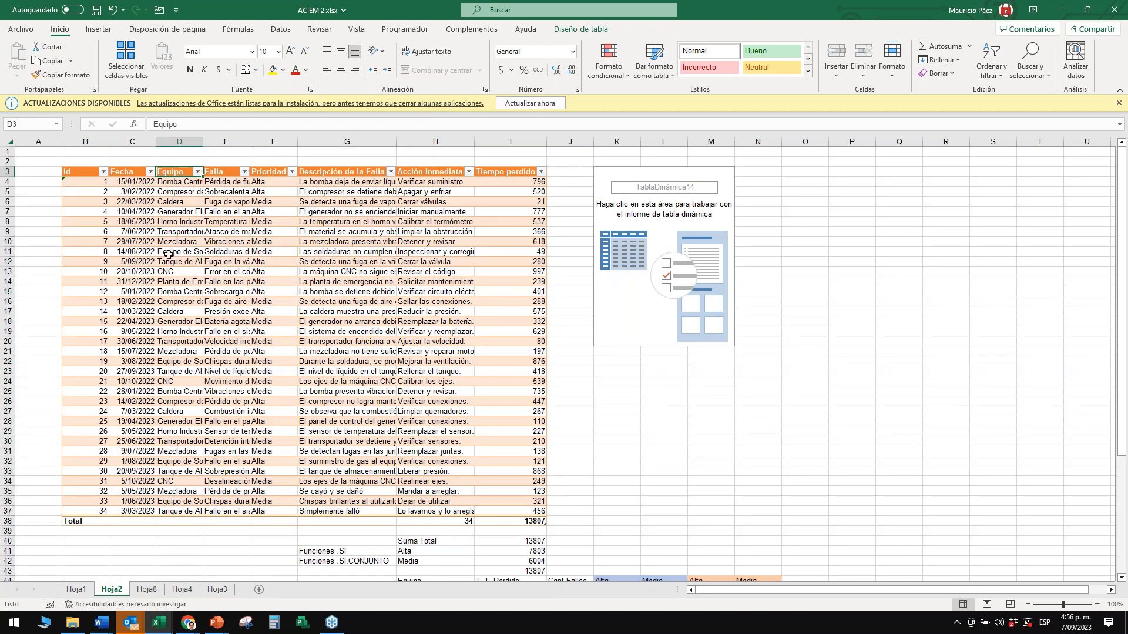
left_click(183, 274)
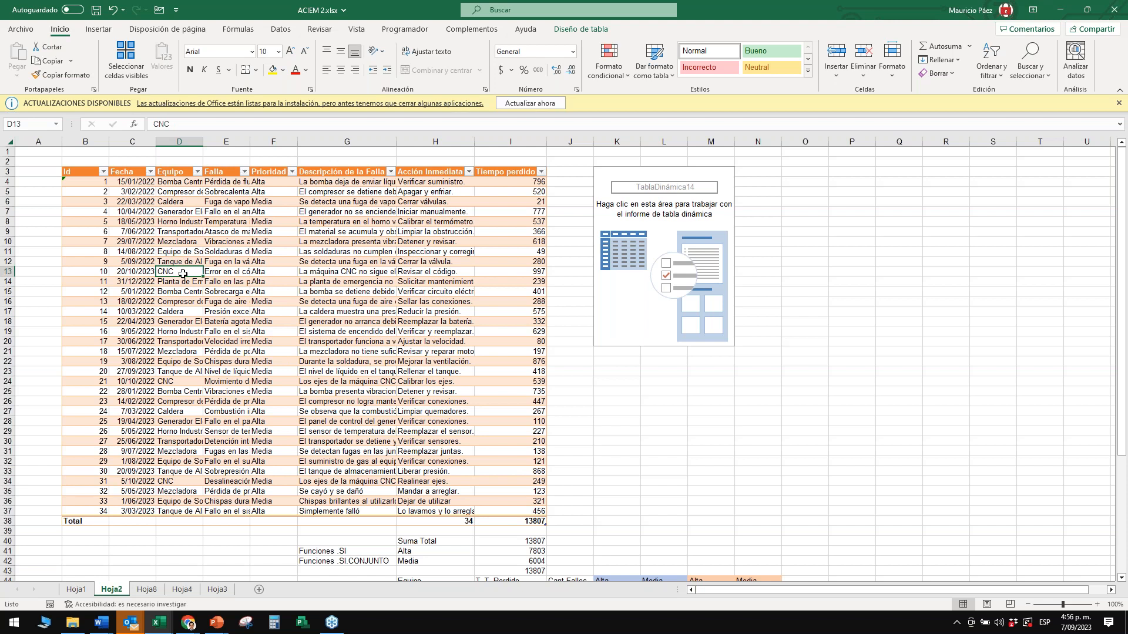
left_click(98, 29)
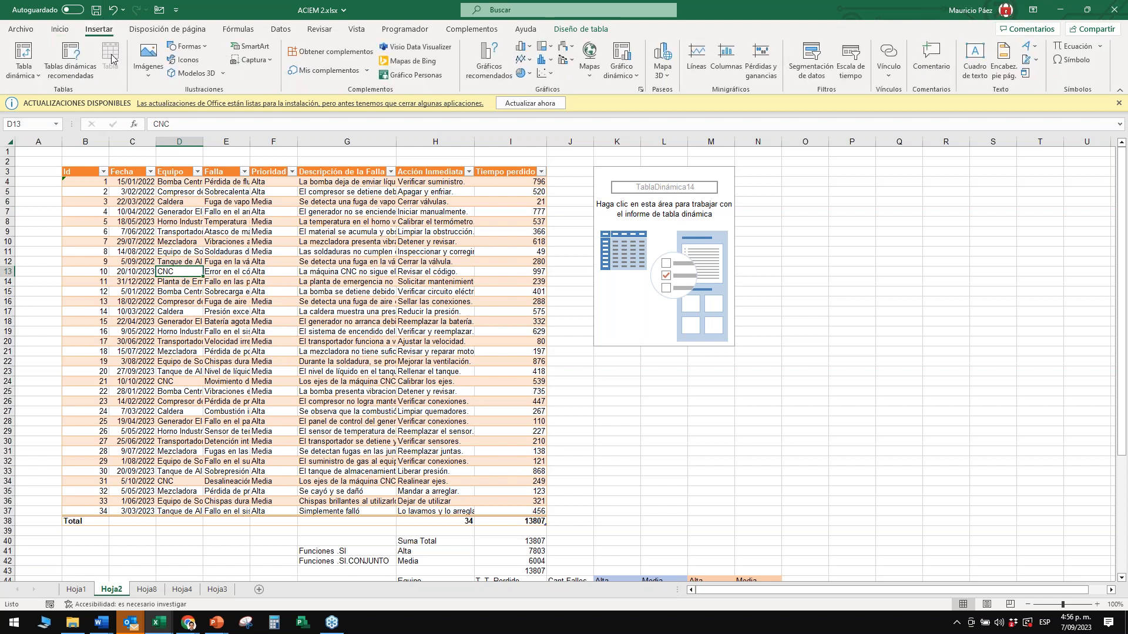
left_click(241, 271)
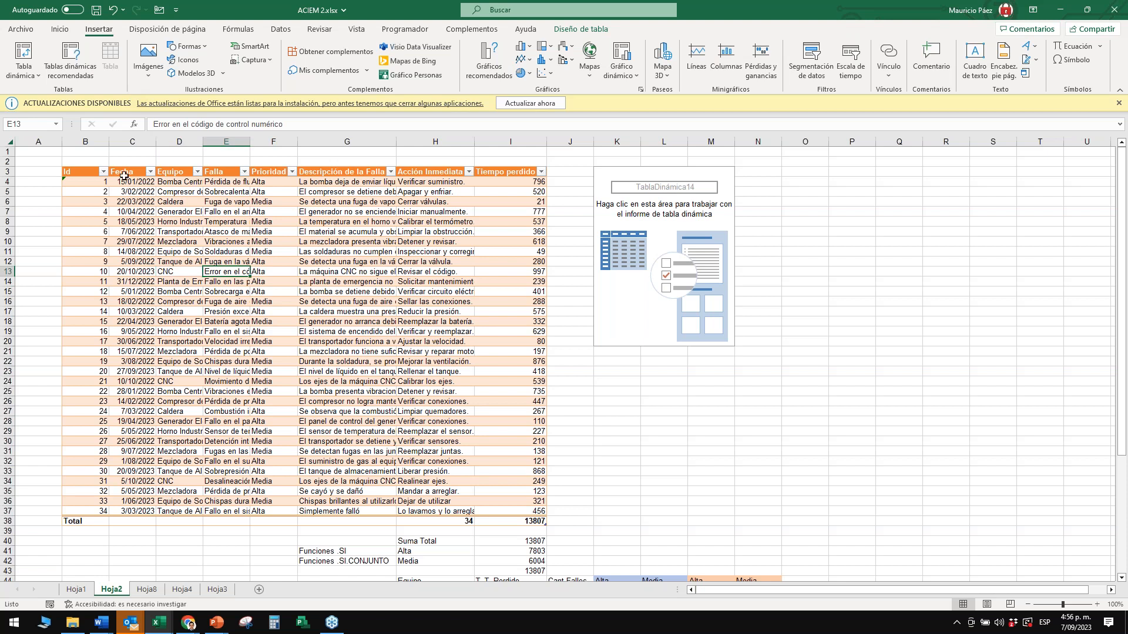
left_click(86, 172)
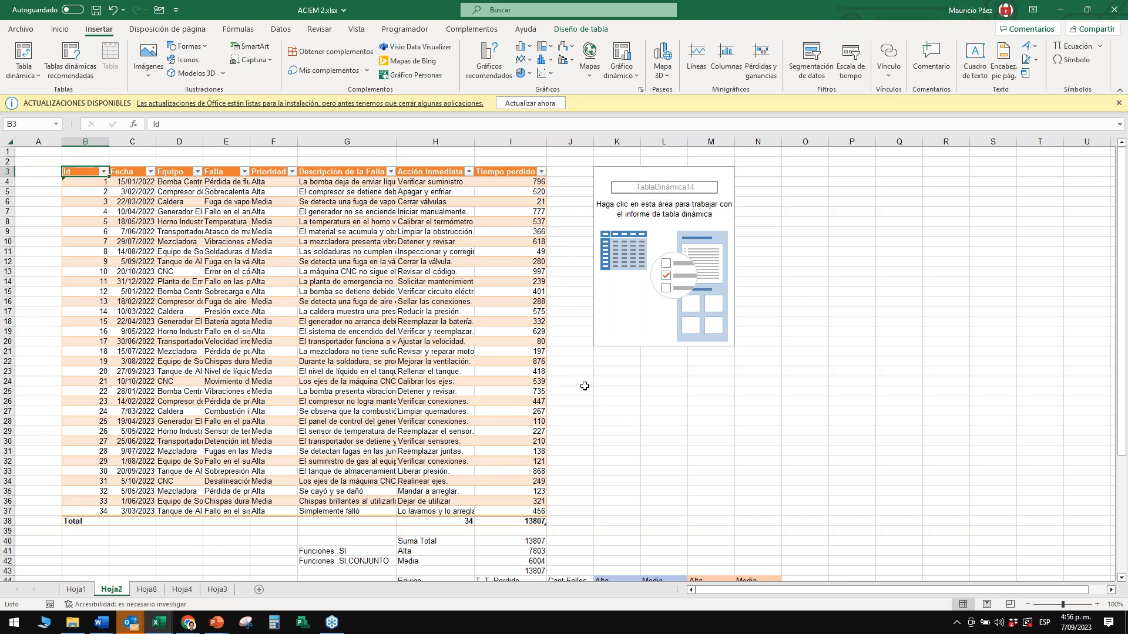
left_click(604, 389)
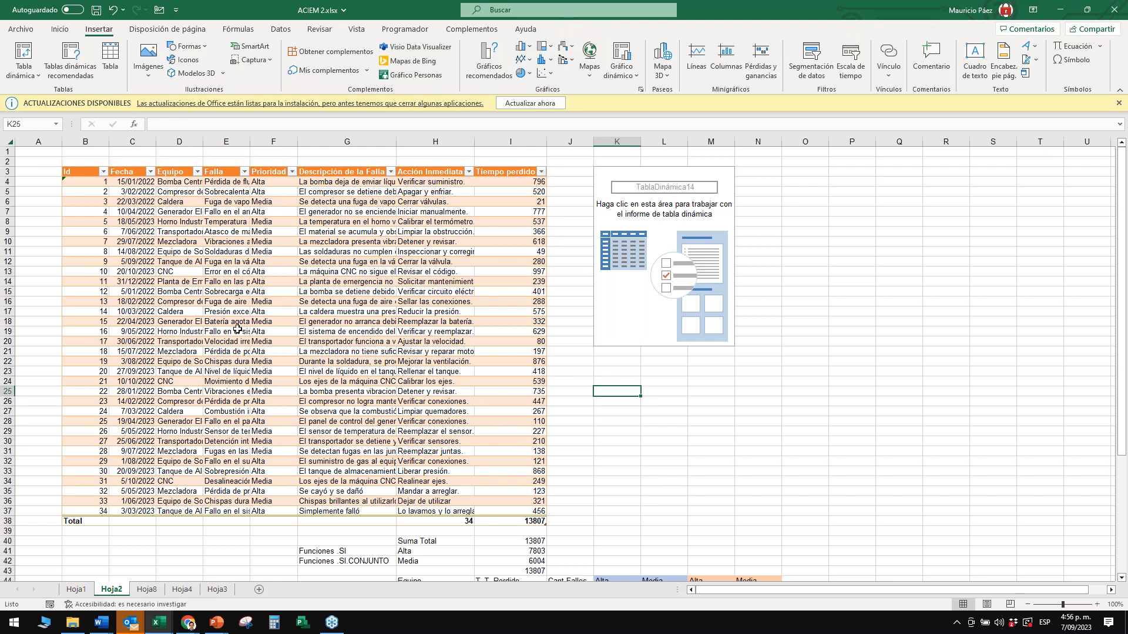
left_click(353, 343)
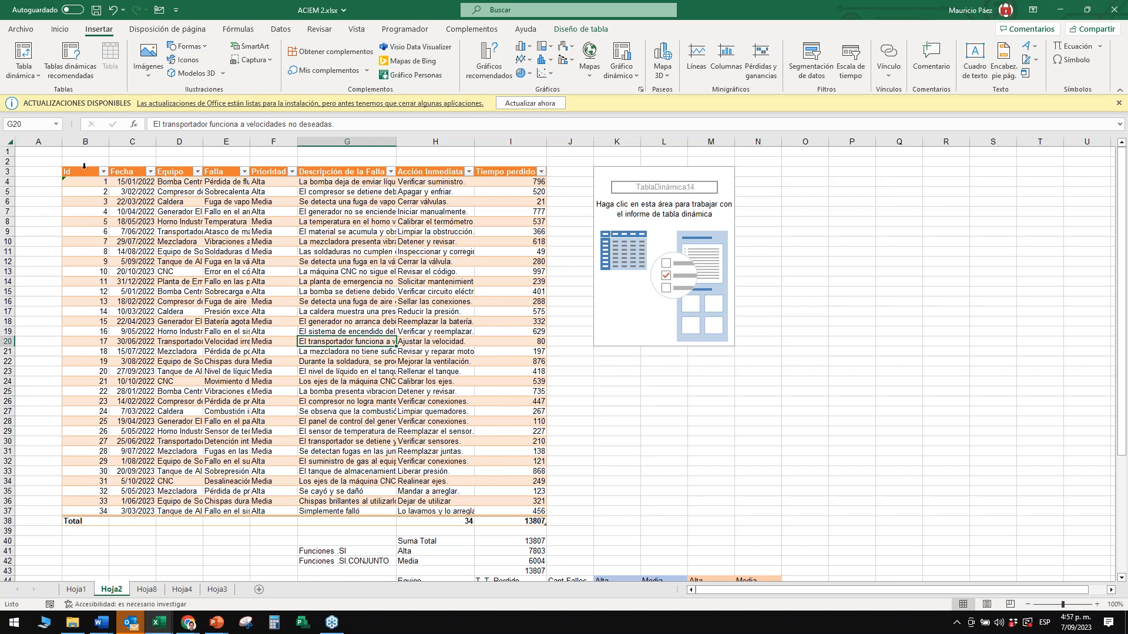
- Review the header row of the failure records and check the table's name in its design properties
left_click_drag(83, 171, 511, 171)
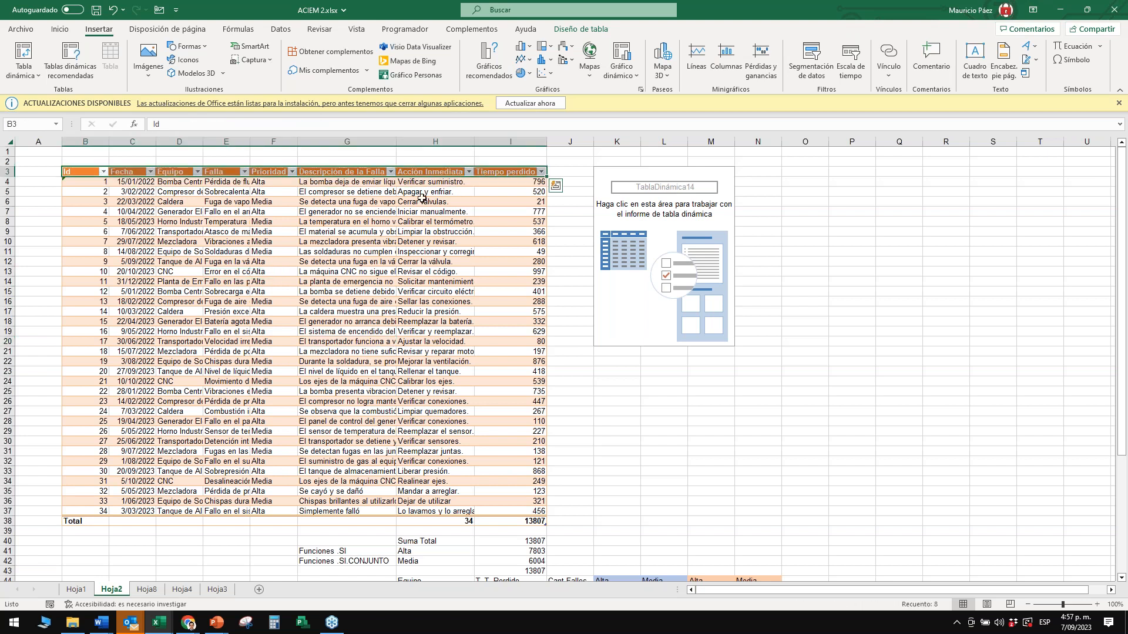
left_click(419, 202)
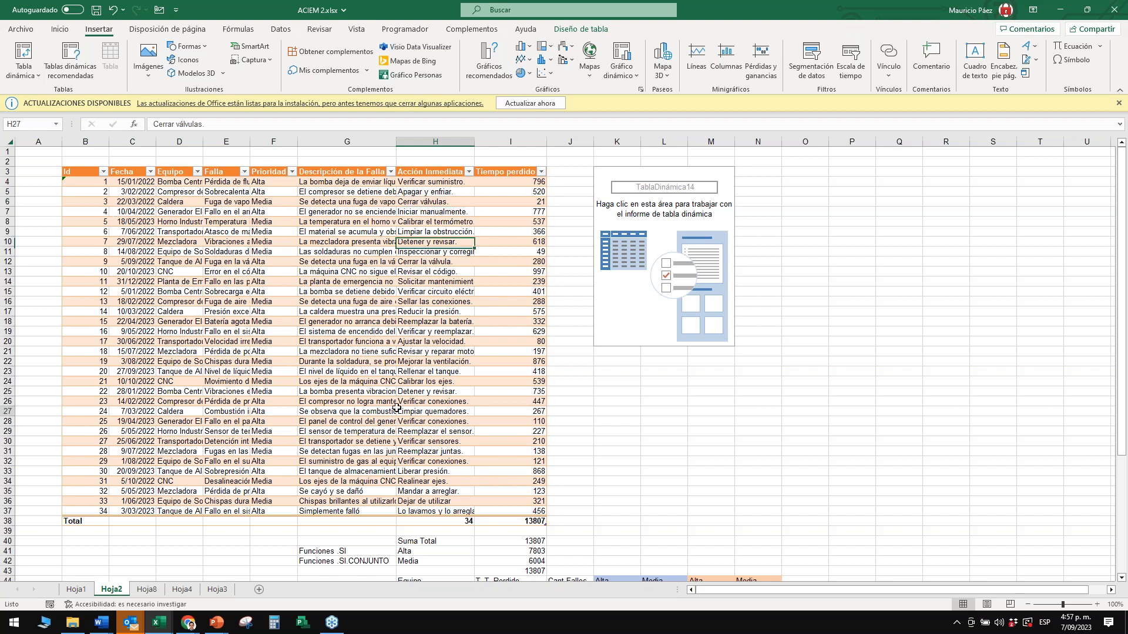
left_click(346, 401)
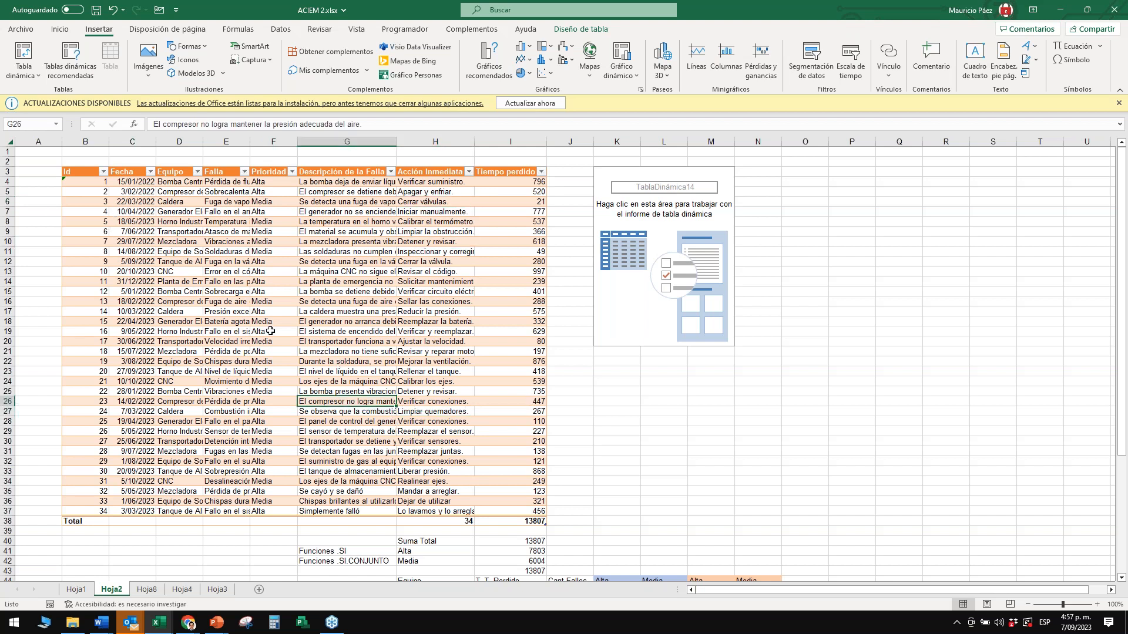
left_click(269, 311)
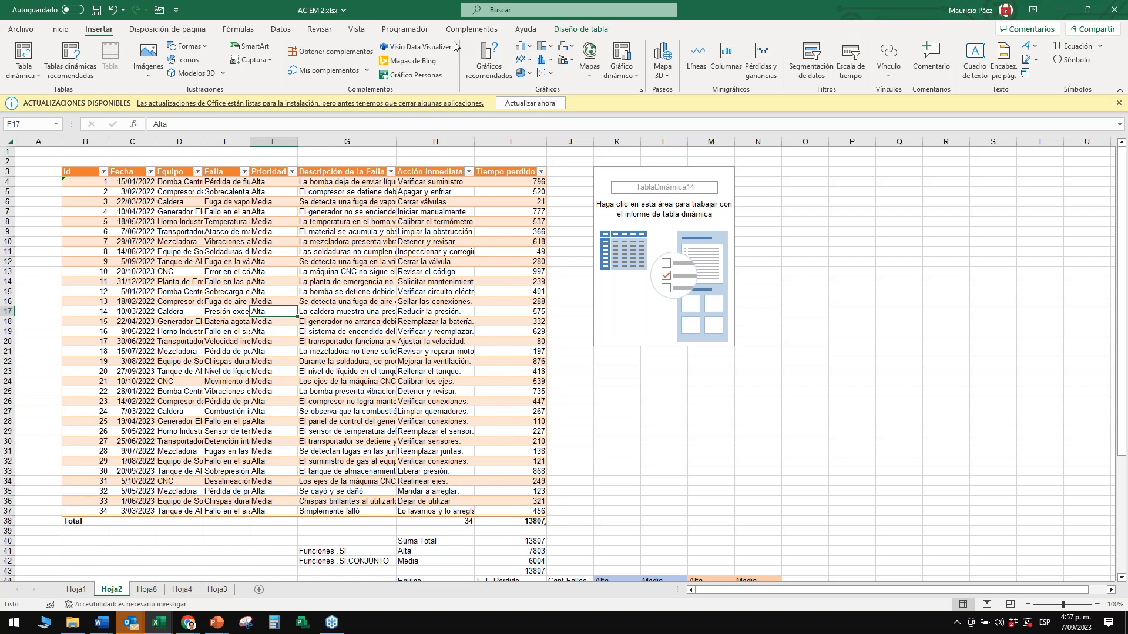
left_click(594, 31)
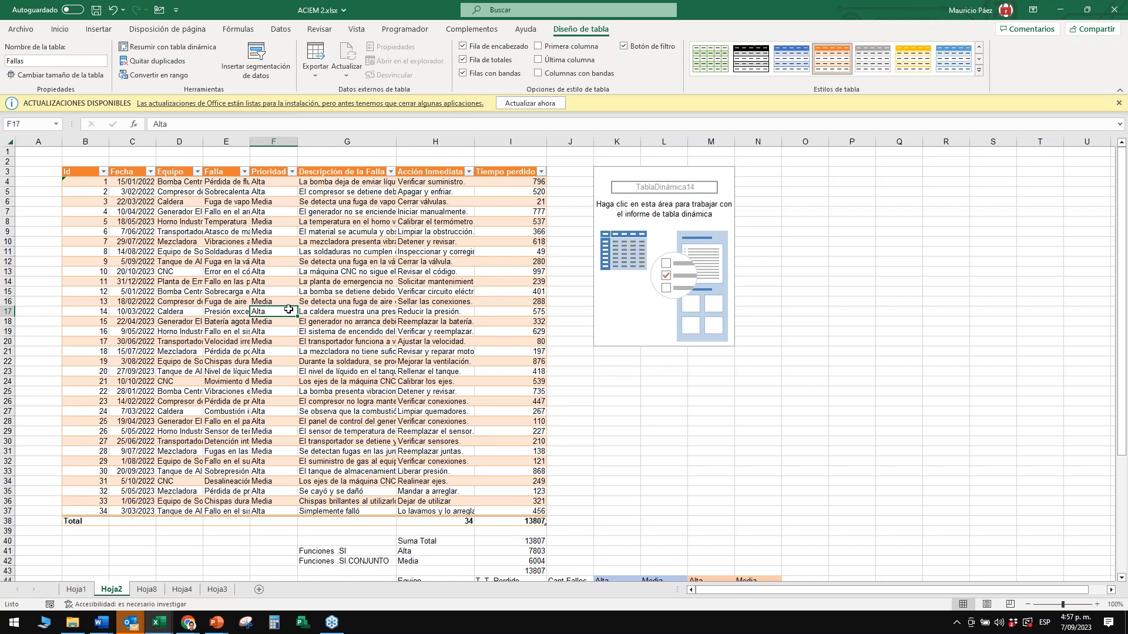
left_click(319, 312)
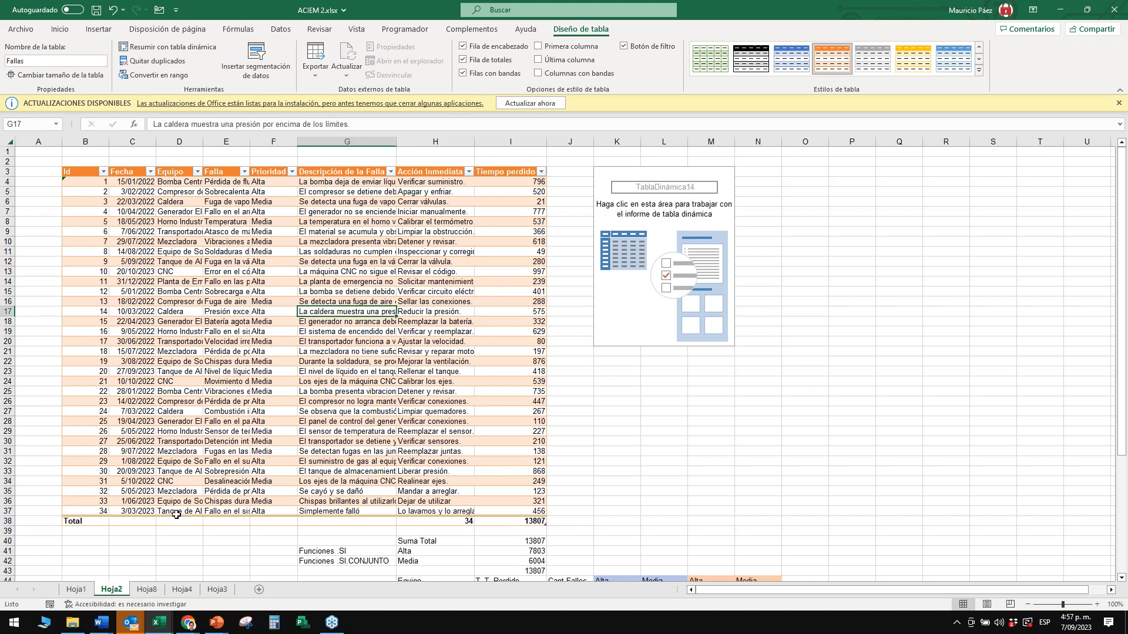
- Add a new sheet and insert a pivot table at cell B3 using the fallas table as source
left_click(259, 589)
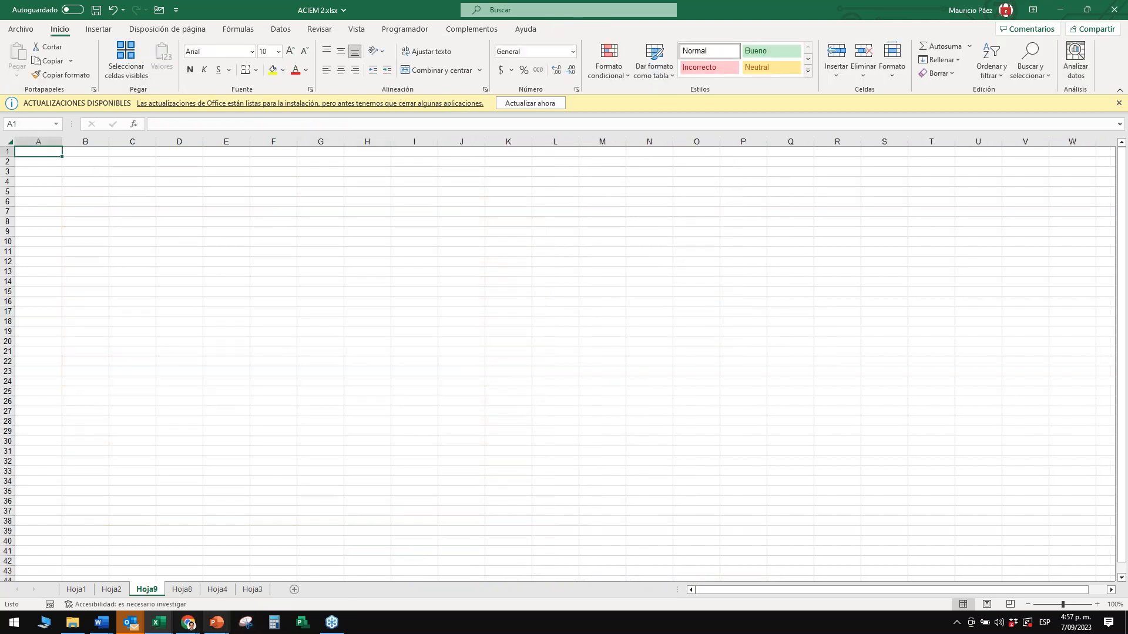
left_click(76, 170)
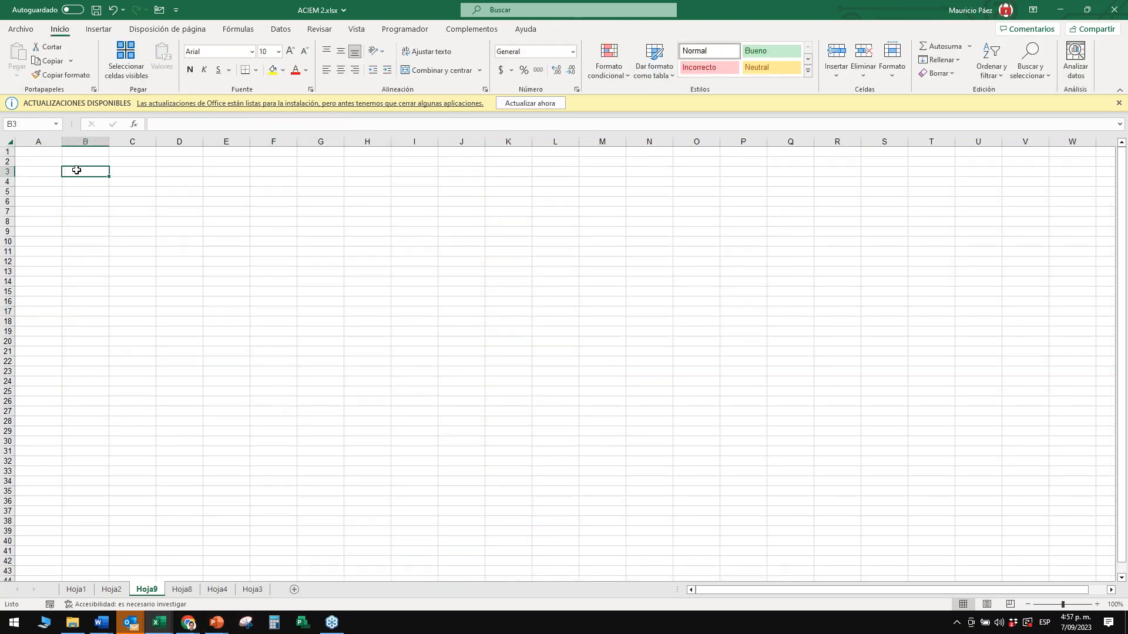
left_click(99, 29)
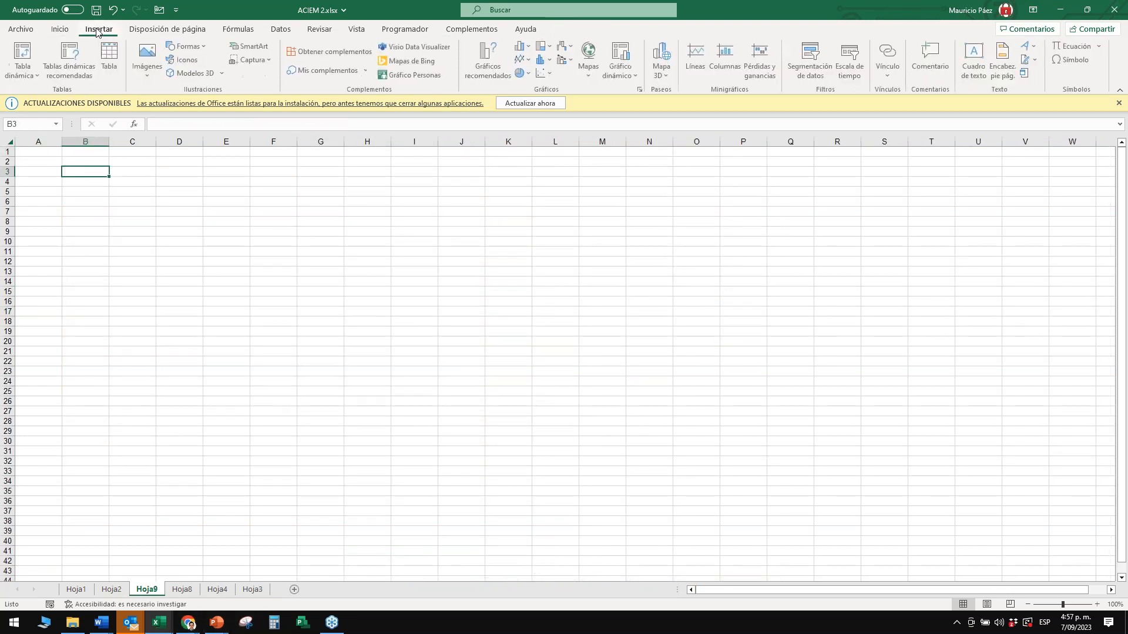
left_click(23, 53)
left_click_drag(595, 257, 600, 199)
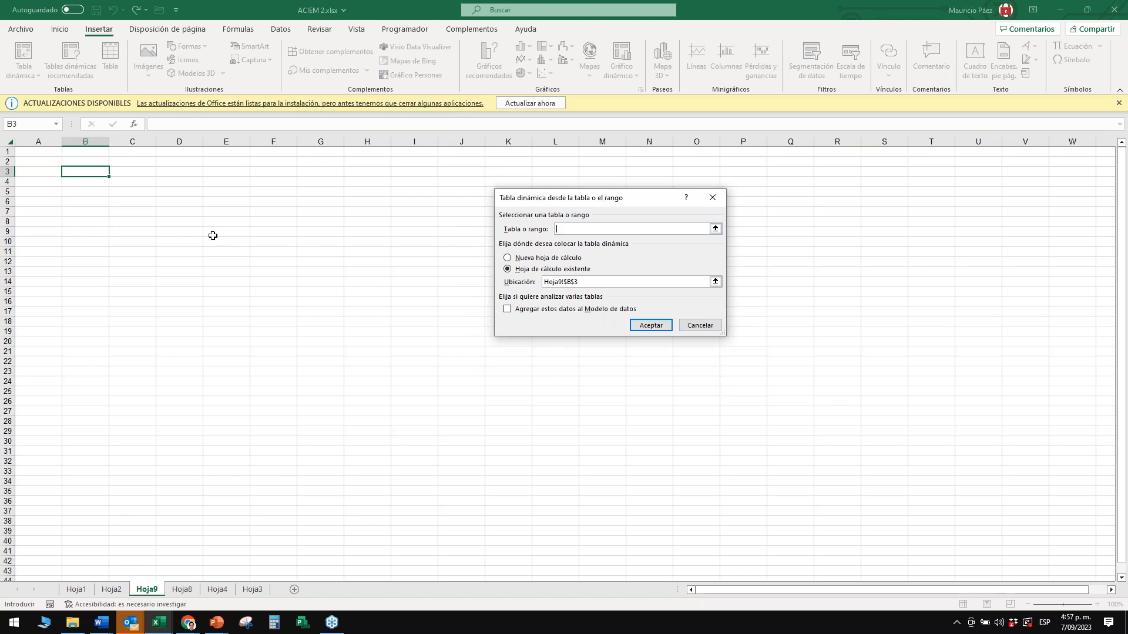
type("fallas")
left_click(651, 325)
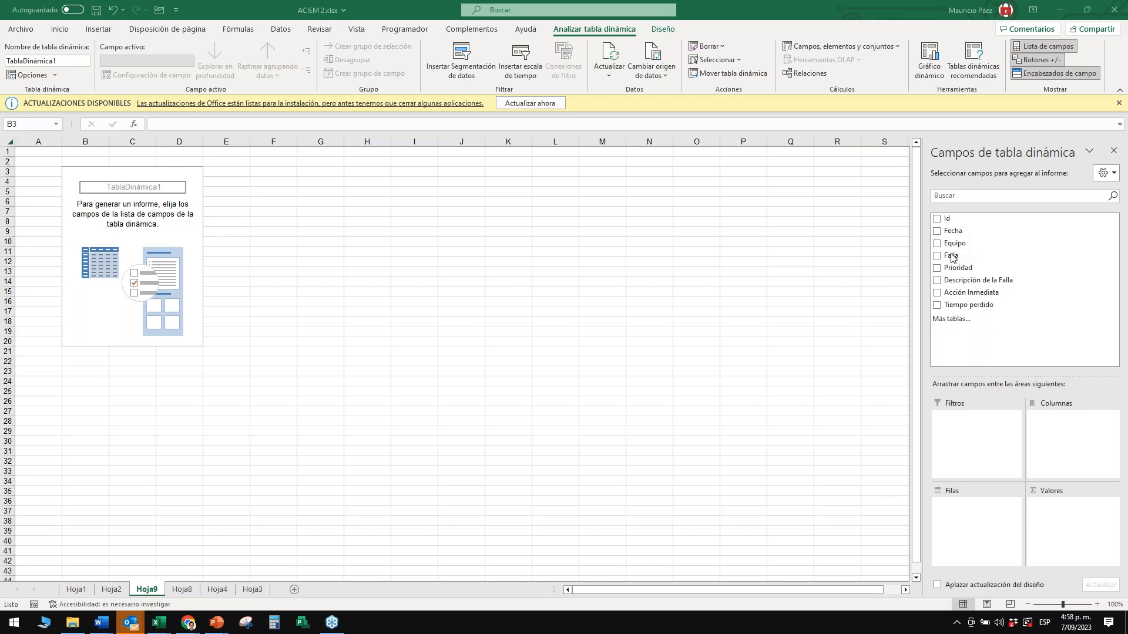
- Place the Falla field in the pivot table's rows and Tiempo perdido in its values
left_click(950, 255)
left_click_drag(951, 255, 982, 523)
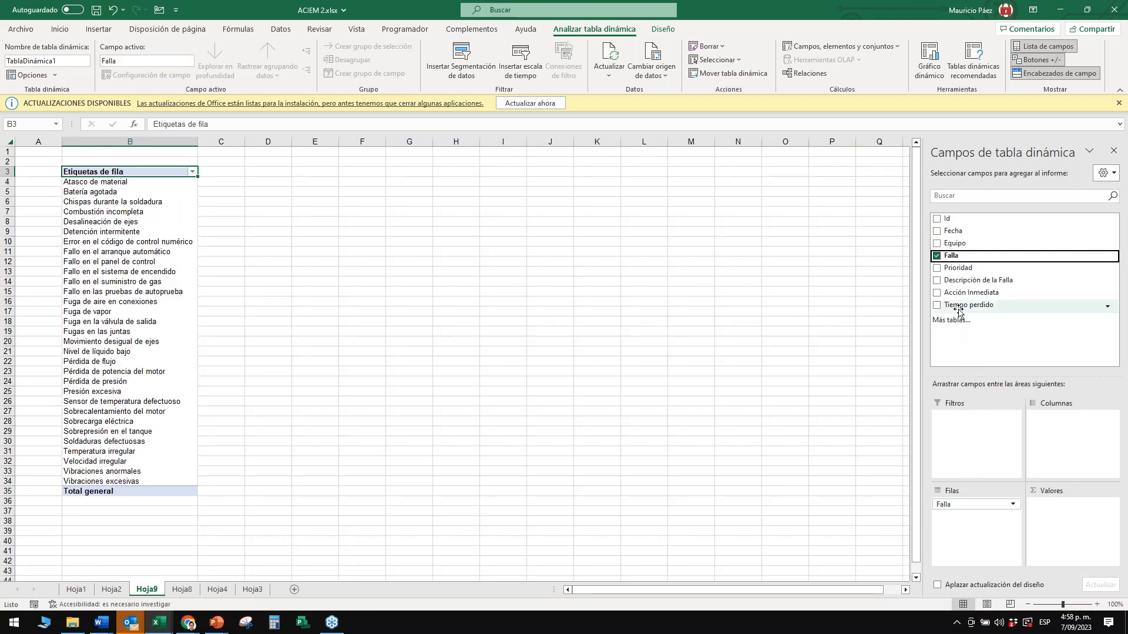
left_click_drag(958, 305, 1064, 517)
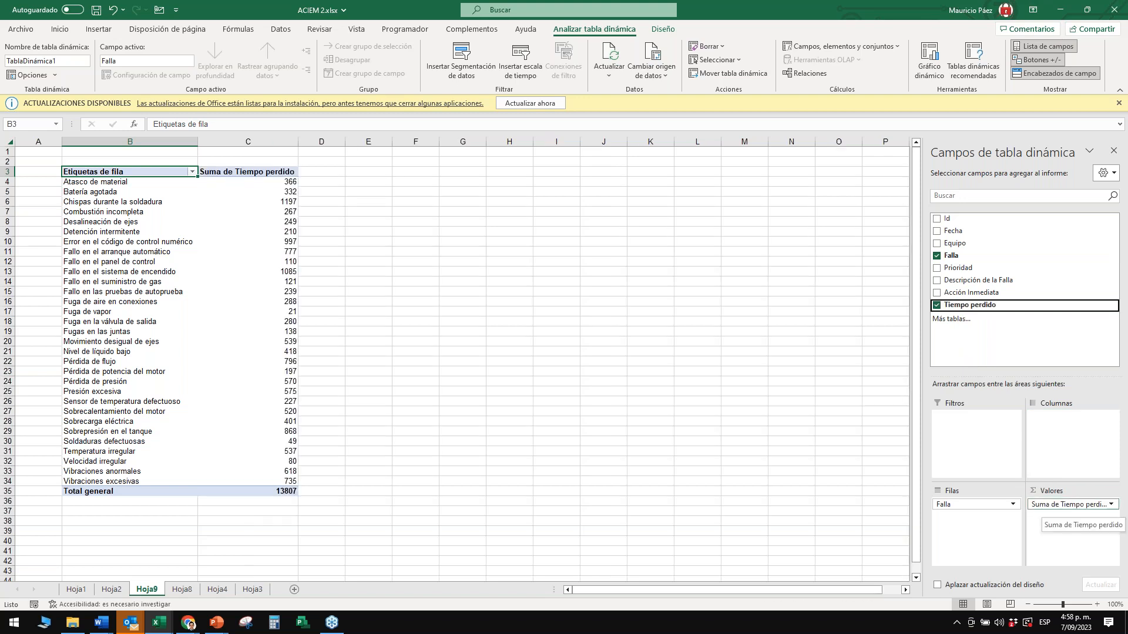
left_click(1110, 505)
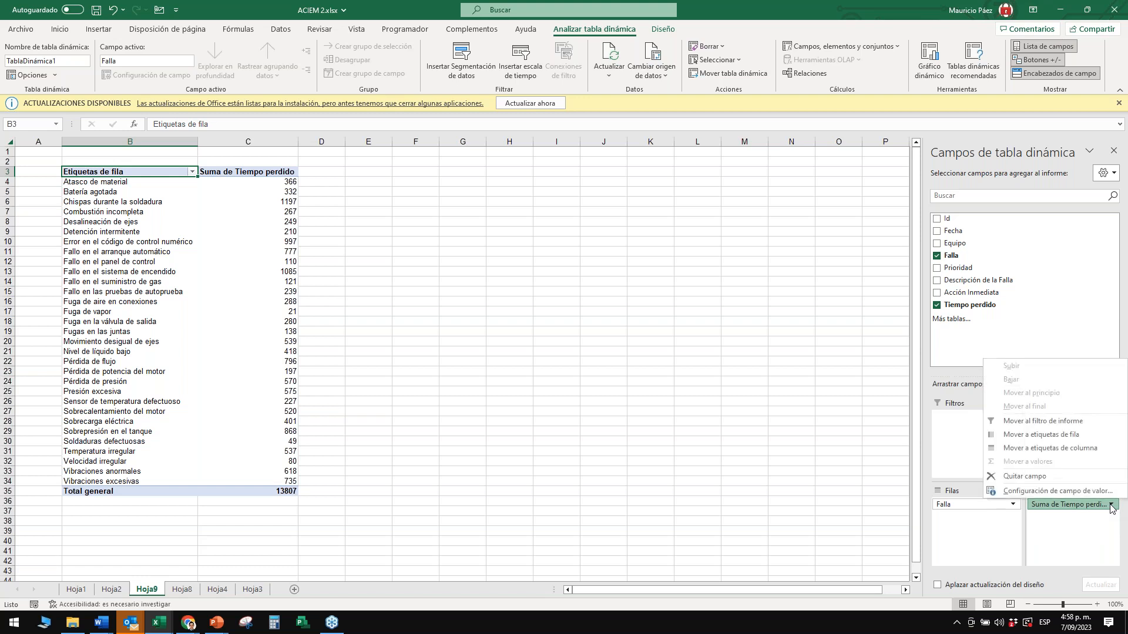
left_click(1046, 506)
left_click(1054, 506)
left_click(1058, 491)
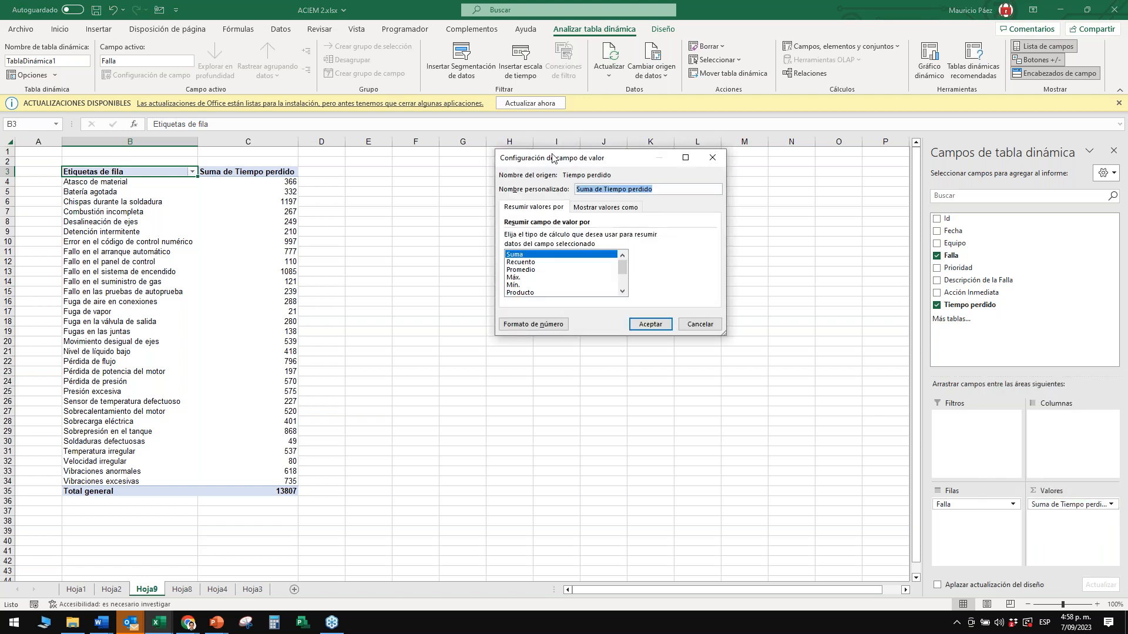
left_click(524, 262)
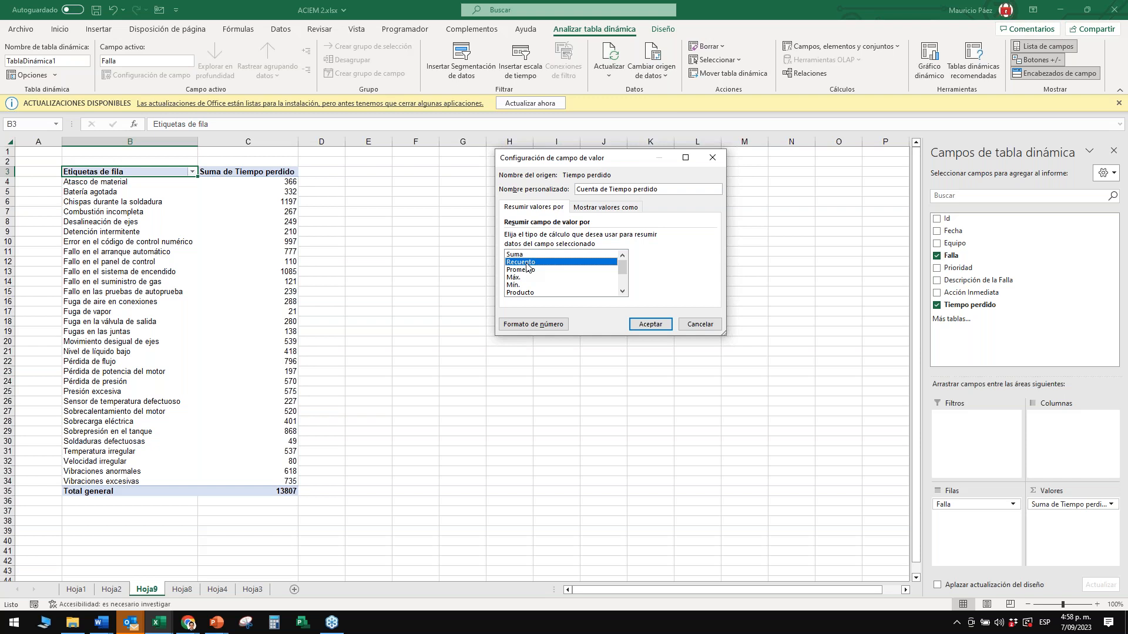
left_click(703, 329)
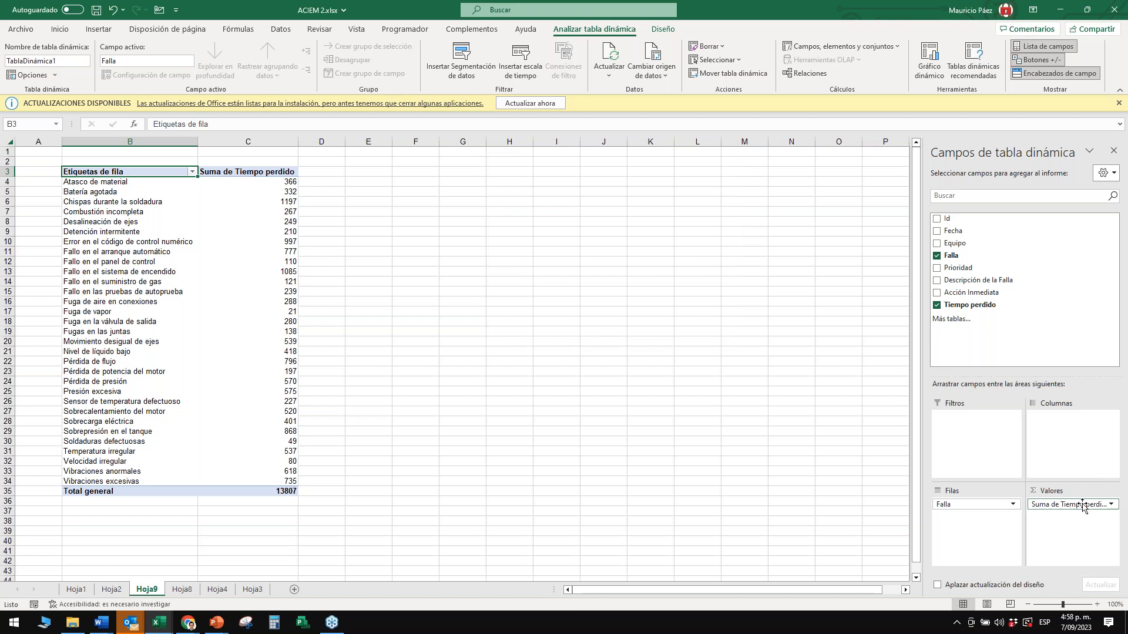
- Add Tiempo perdido to the pivot table's values a second time and summarize that second field by Recuento
left_click(156, 238)
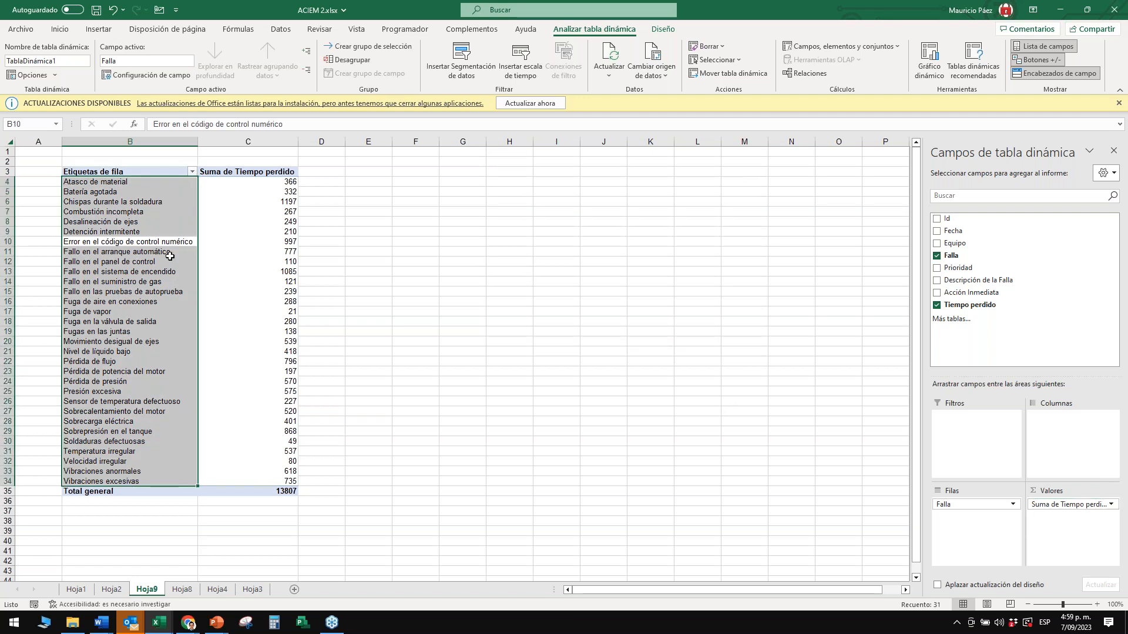
left_click(260, 264)
left_click(187, 238)
left_click(186, 241)
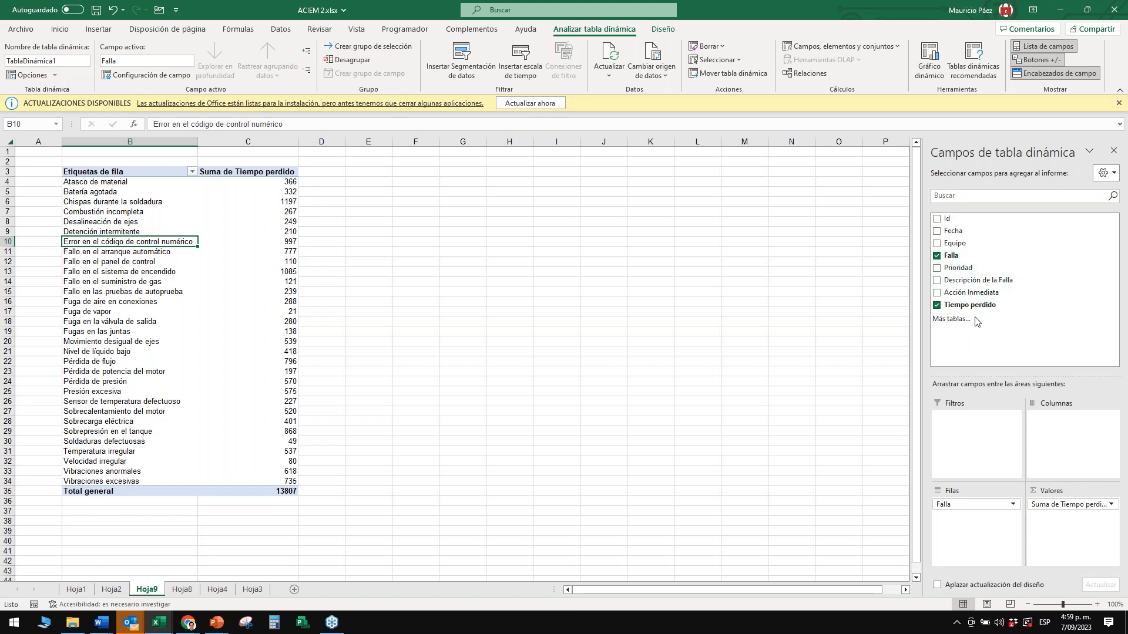
left_click_drag(969, 309, 1079, 527)
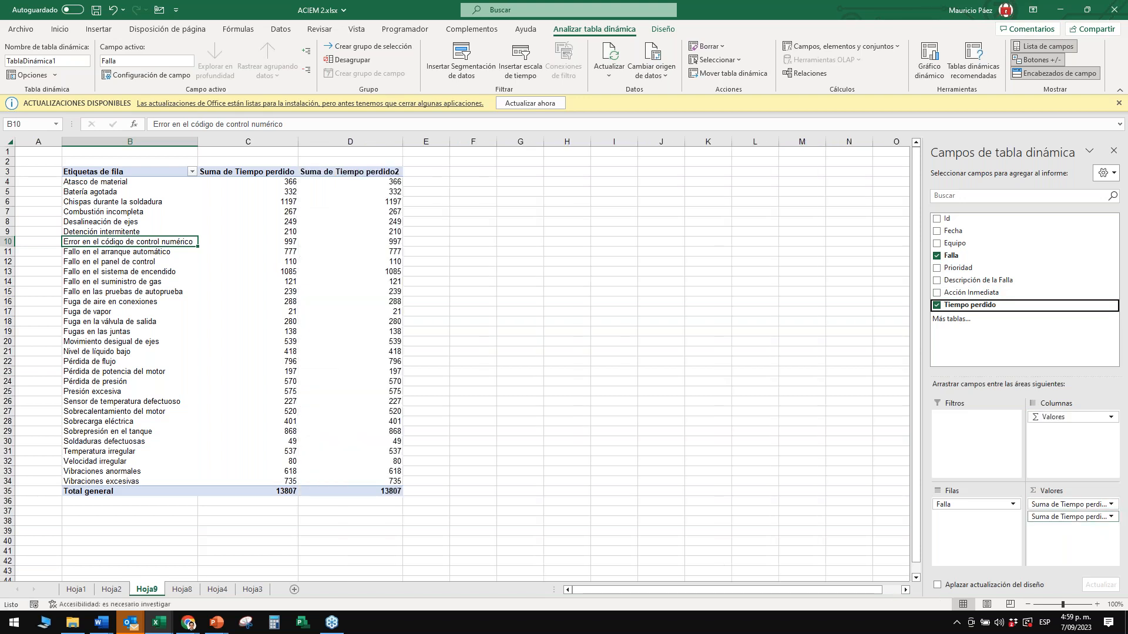
left_click(1104, 518)
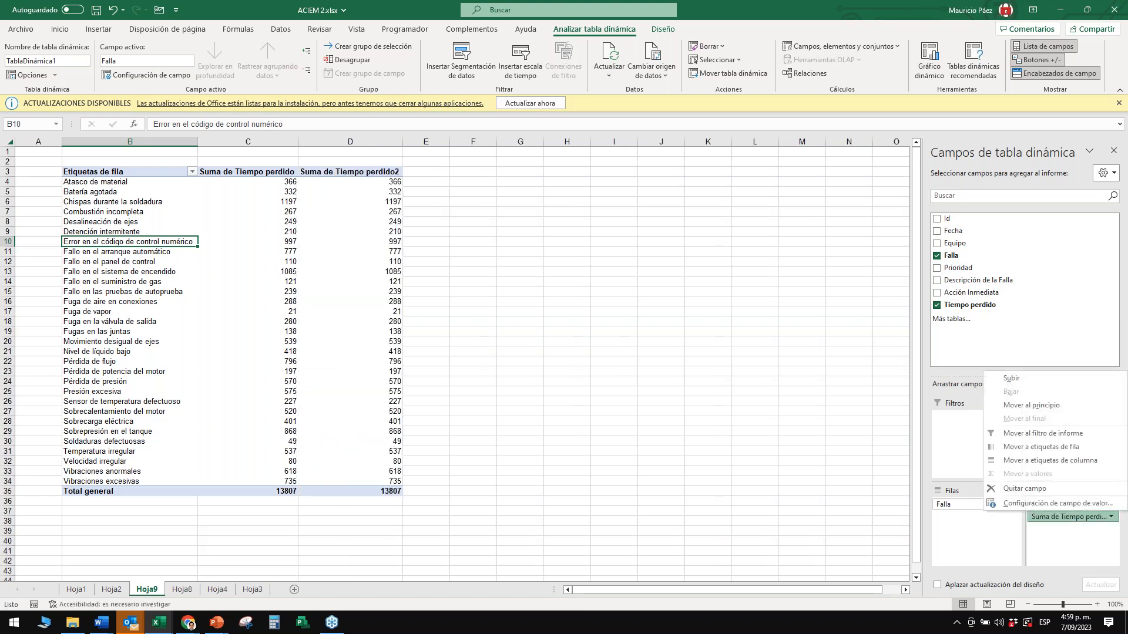
left_click(1051, 504)
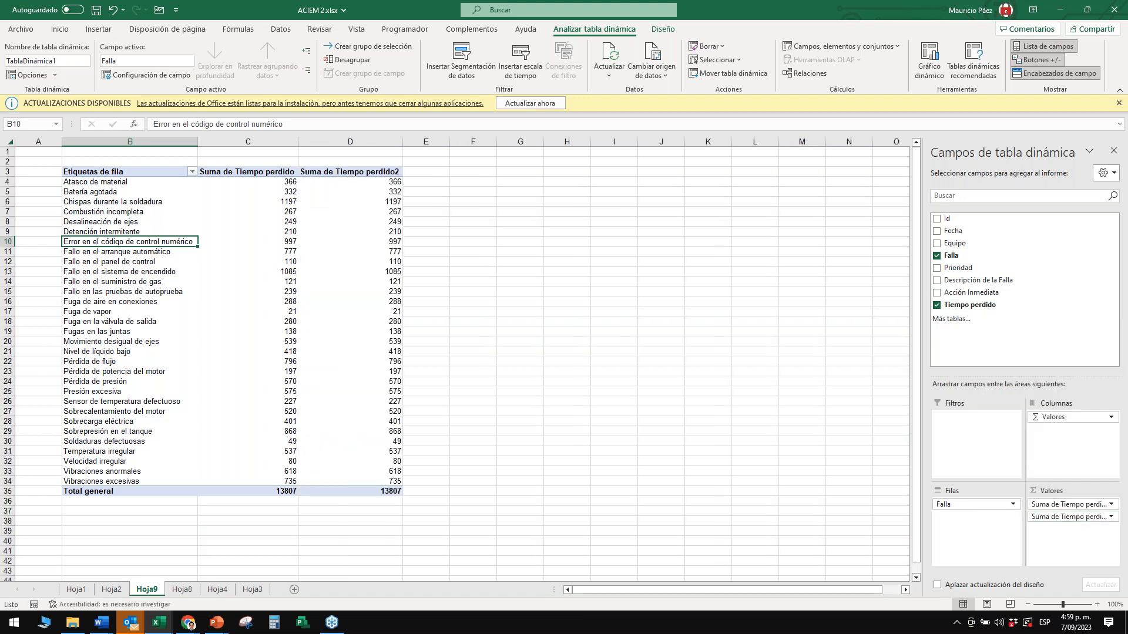
left_click(520, 262)
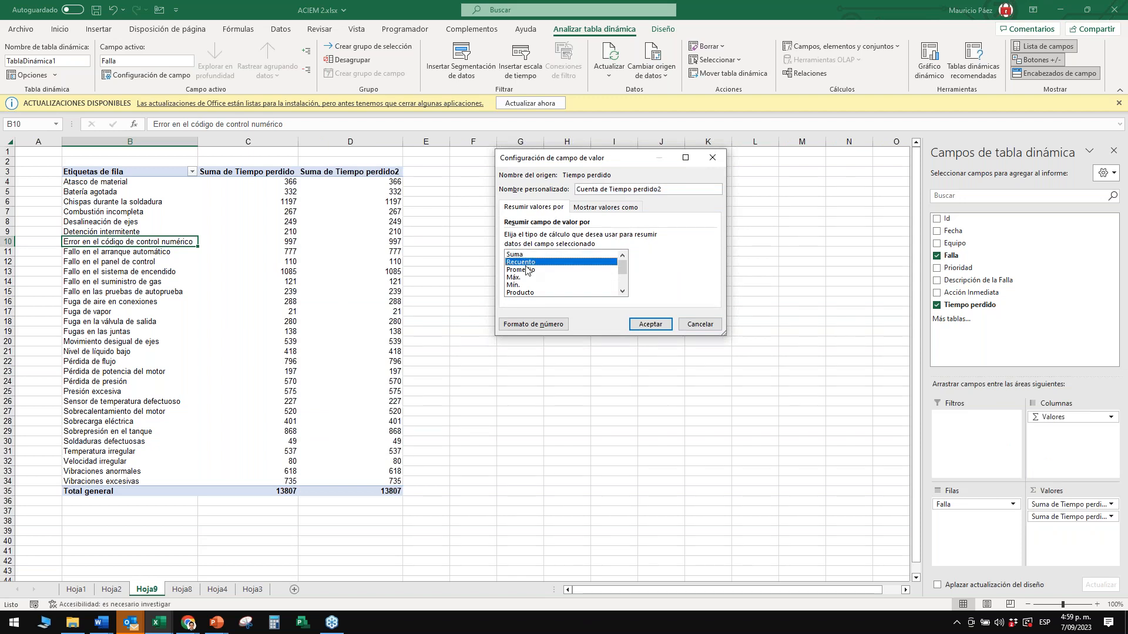
left_click(648, 324)
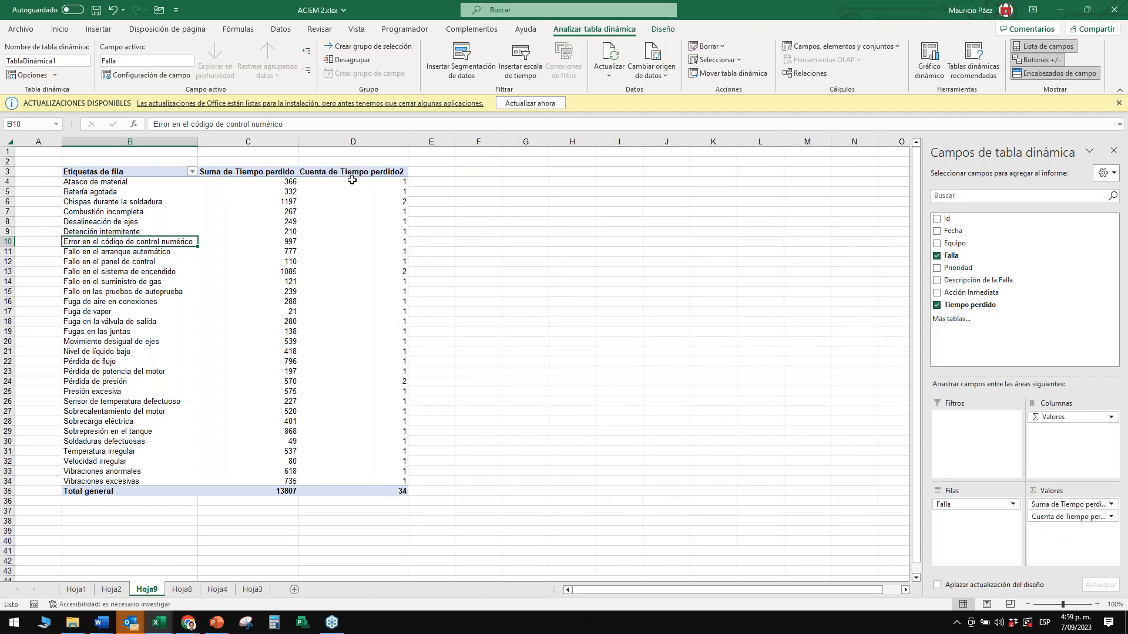
- Examine the lost-time sum and record count of individual failures, comparing single-occurrence failures with repeated ones
left_click(116, 183)
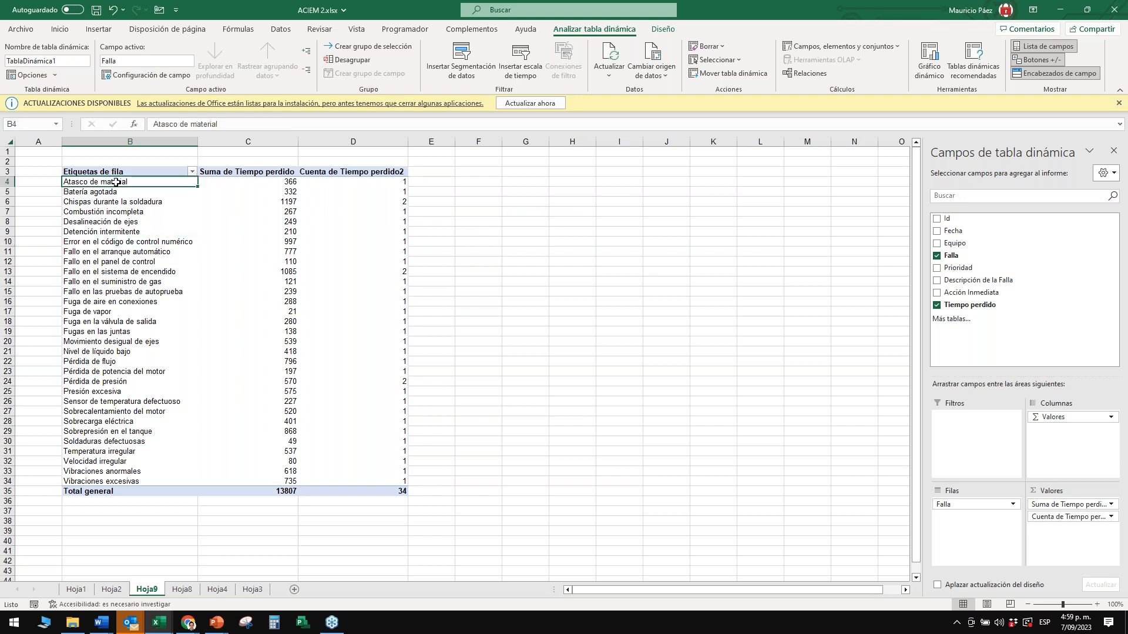
left_click(253, 183)
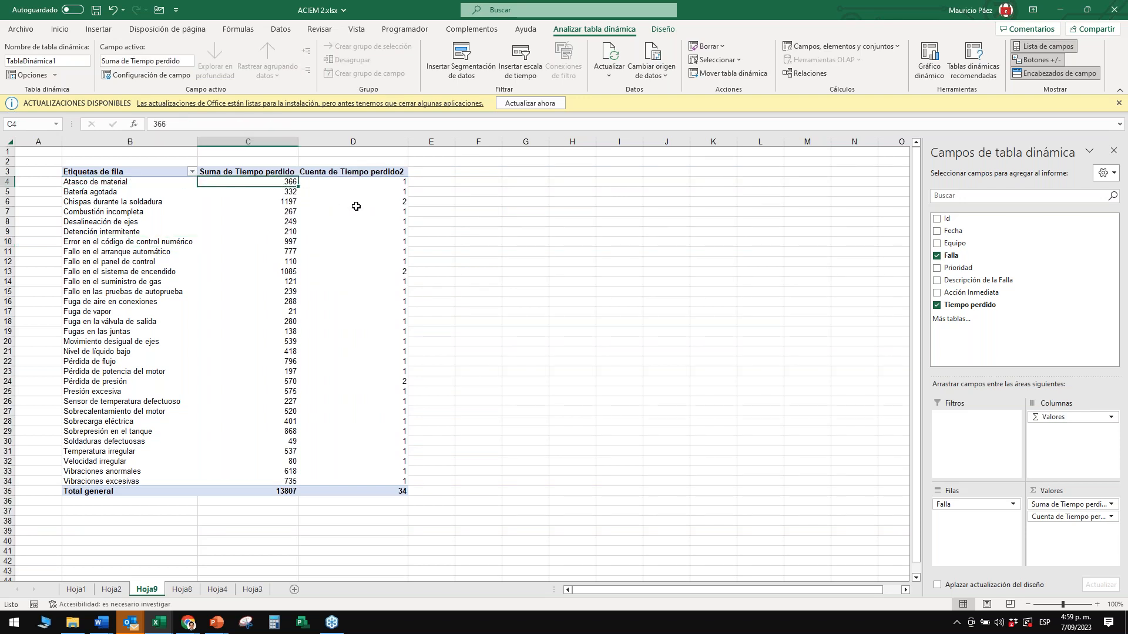
left_click(394, 181)
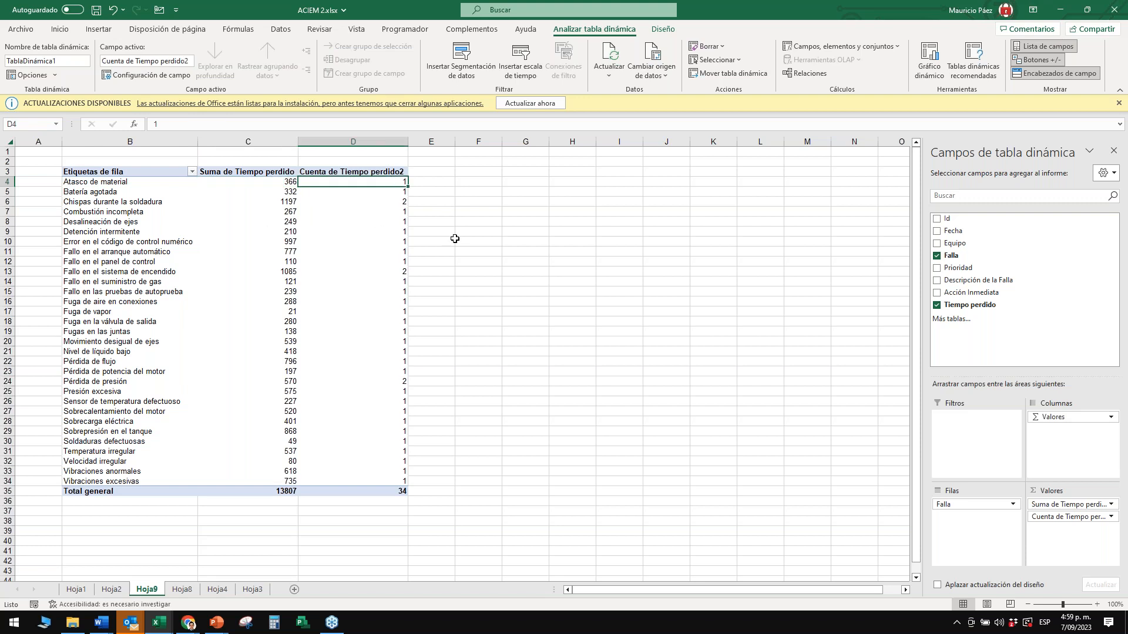
left_click(111, 182)
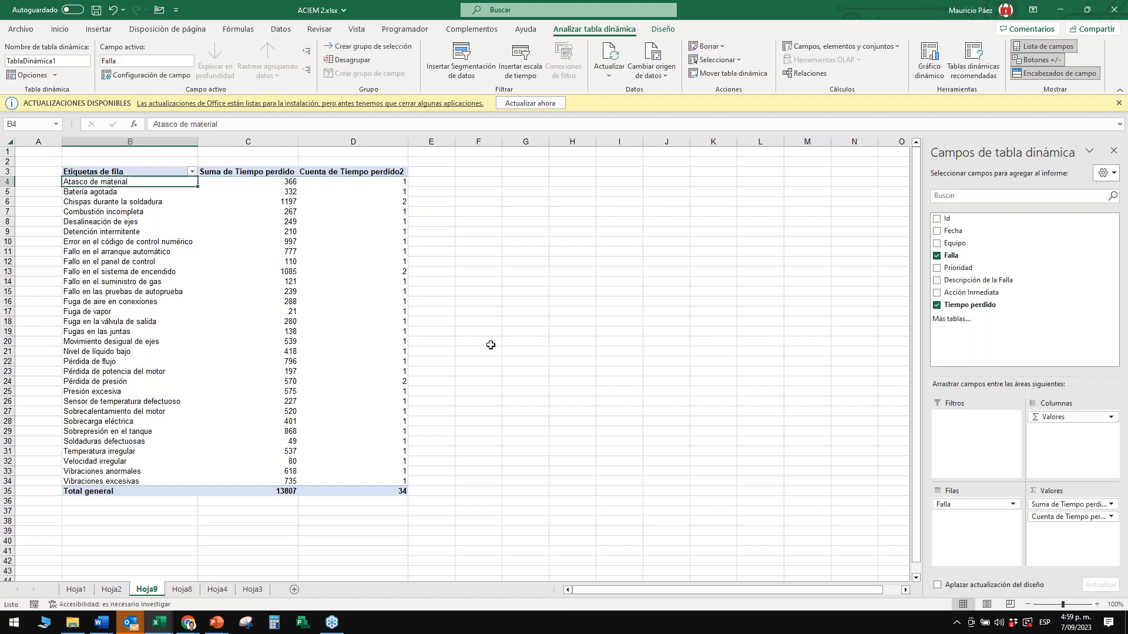
left_click(99, 191)
left_click(398, 192)
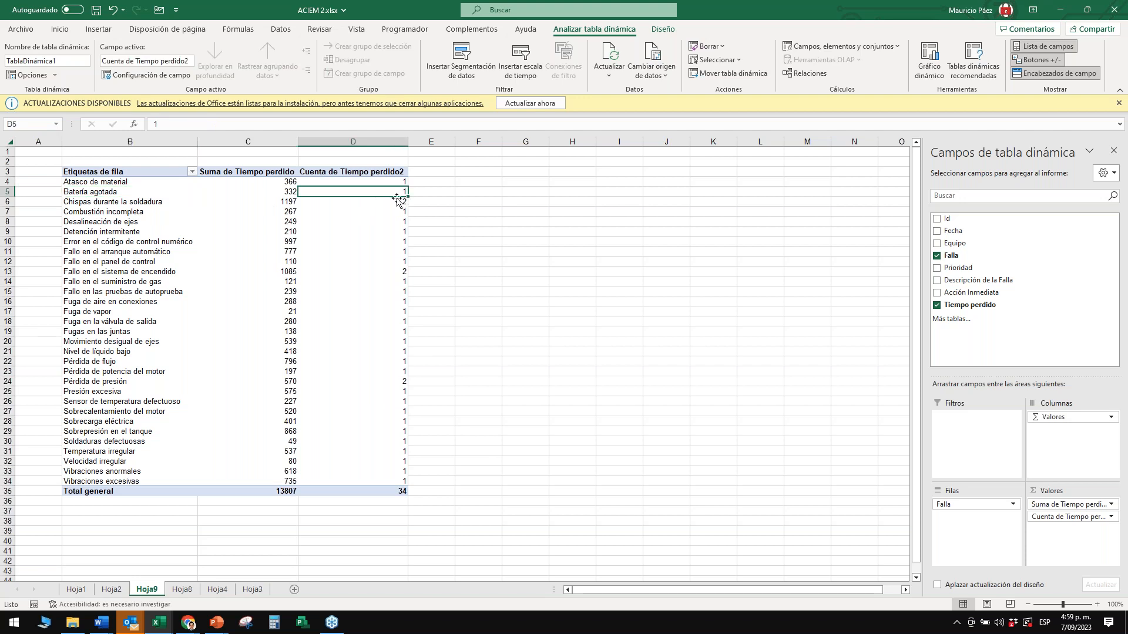
left_click_drag(135, 203, 383, 207)
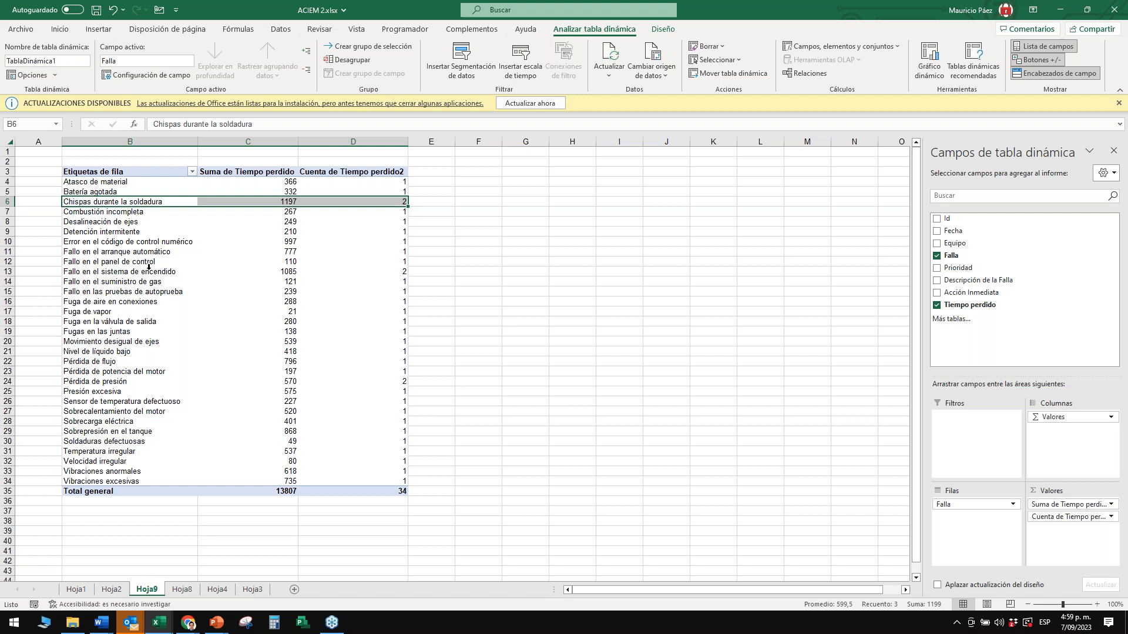
left_click_drag(149, 271, 372, 280)
left_click_drag(177, 382, 388, 385)
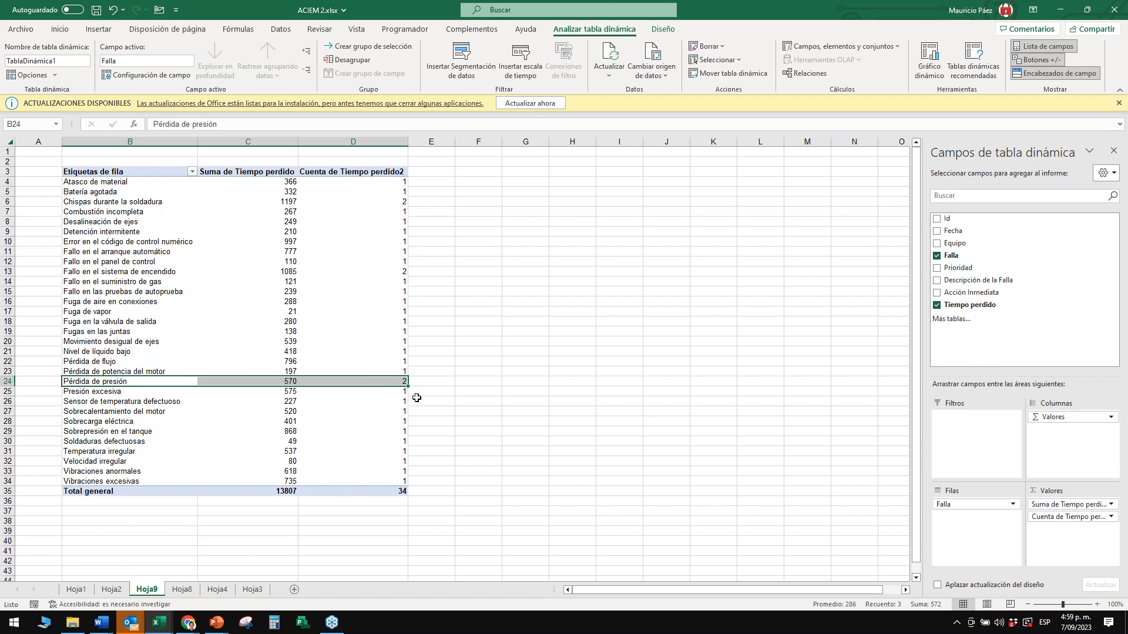
left_click(371, 332)
left_click(363, 292)
left_click(365, 274)
left_click(368, 245)
left_click(368, 203)
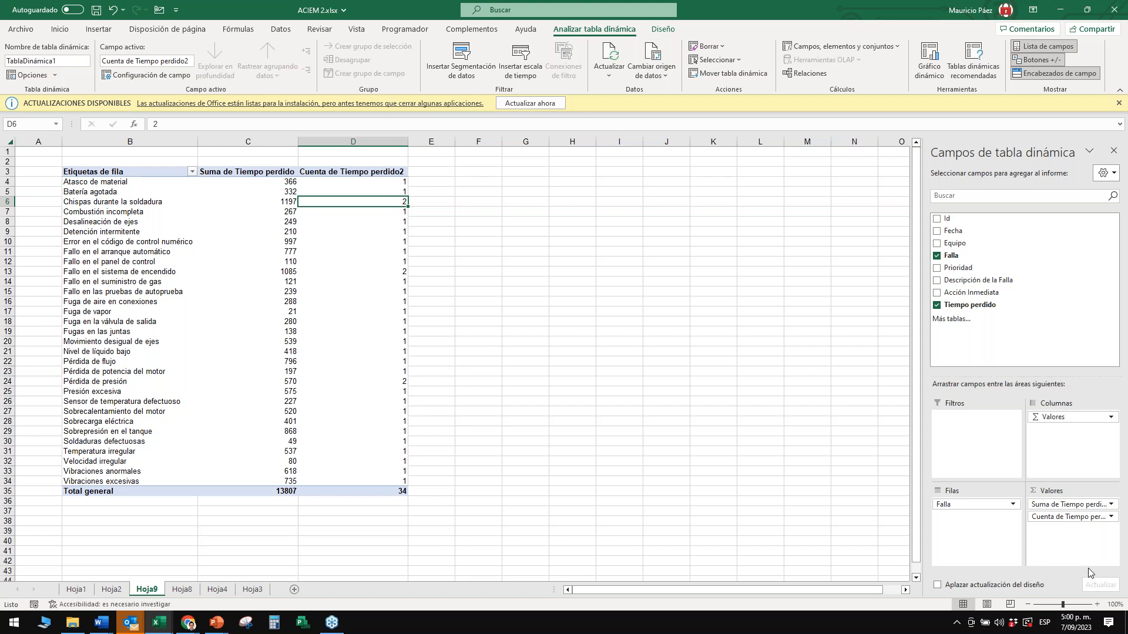
- Insert a slicer for the Prioridad field of the pivot table
left_click(237, 262)
left_click(246, 202)
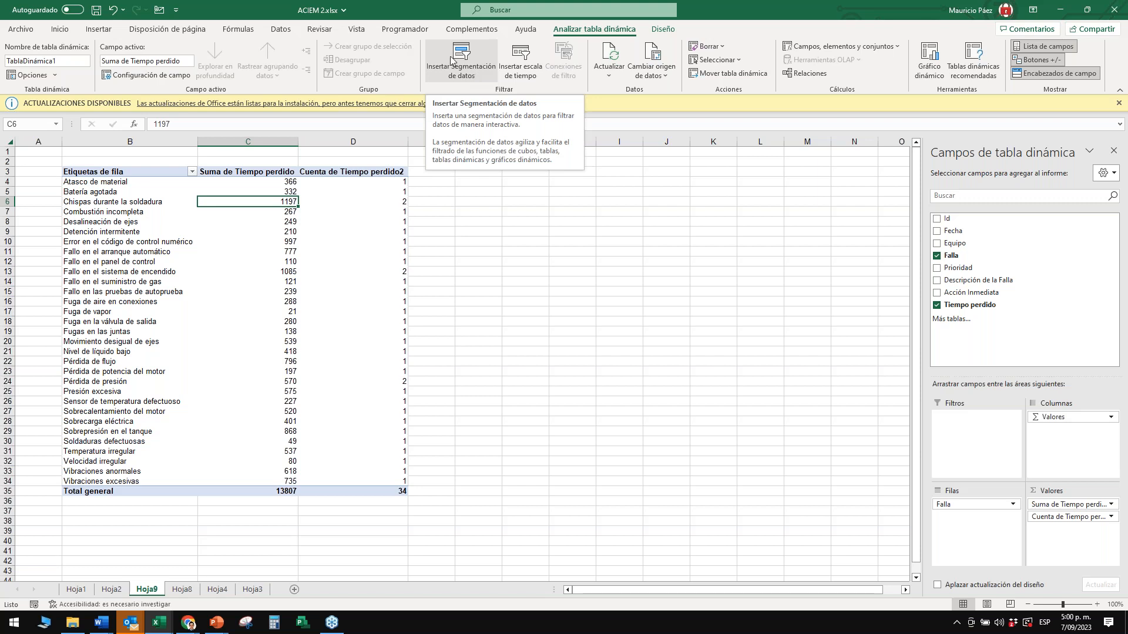
left_click(471, 63)
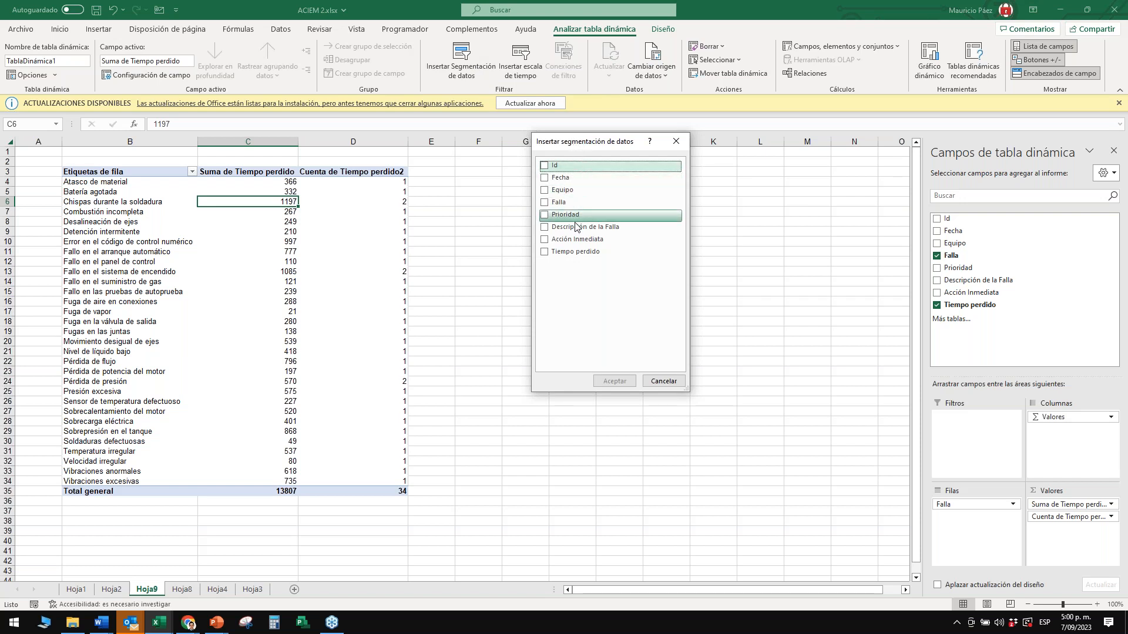
left_click(545, 216)
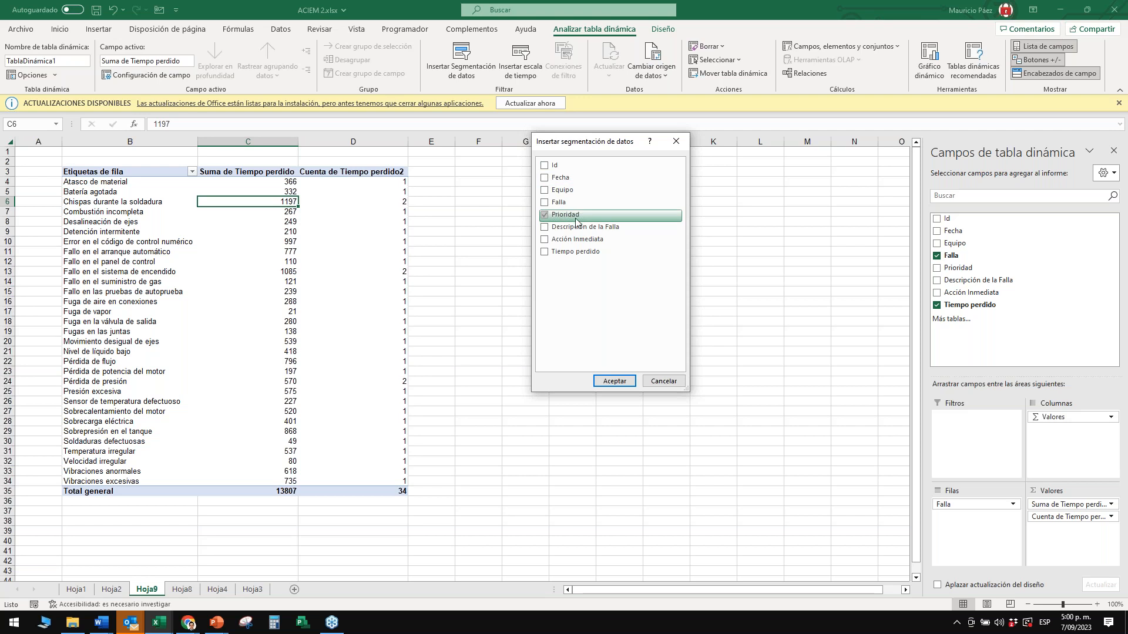
left_click(614, 381)
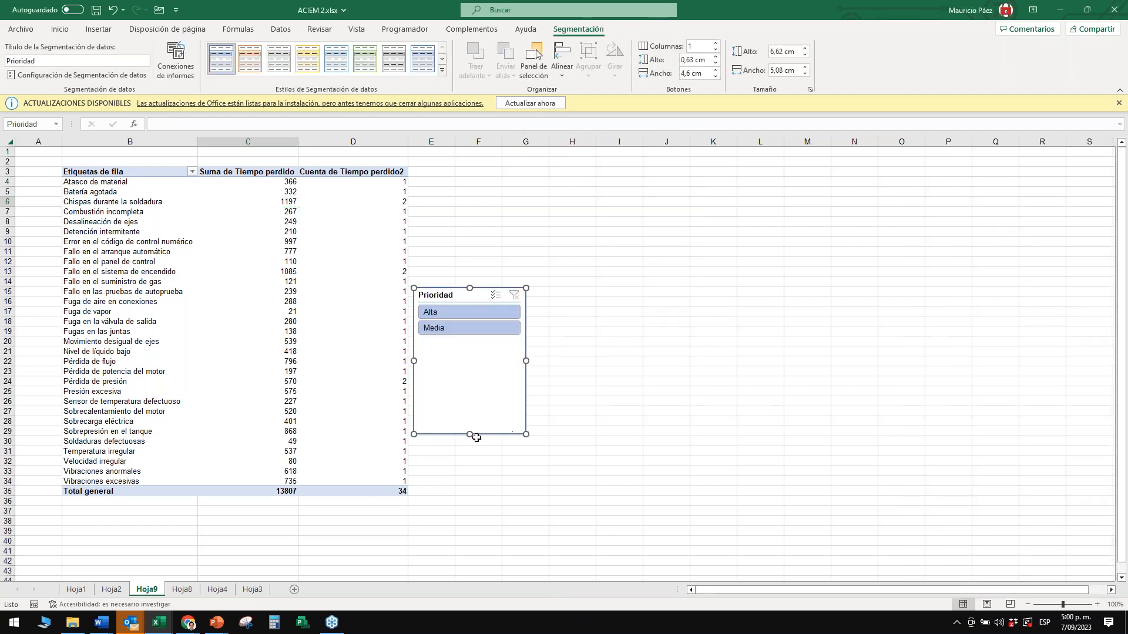
- Shorten the Prioridad slicer to about 2.5 cm high and move it up beside the pivot table's first rows
left_click_drag(470, 434, 464, 343)
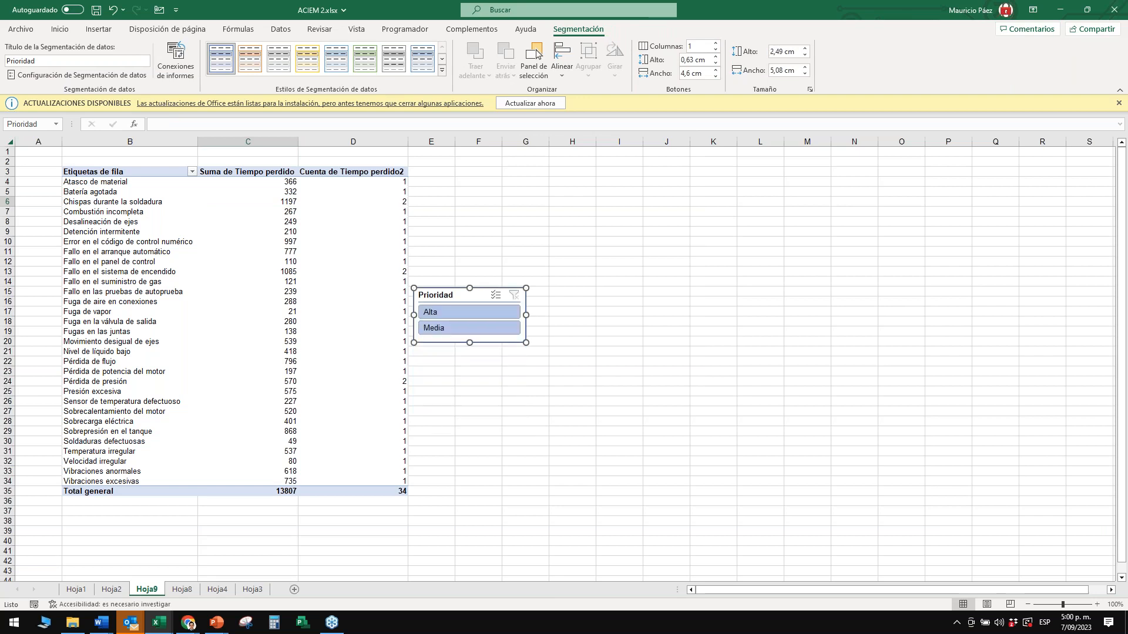
left_click_drag(461, 287, 478, 194)
left_click(481, 177)
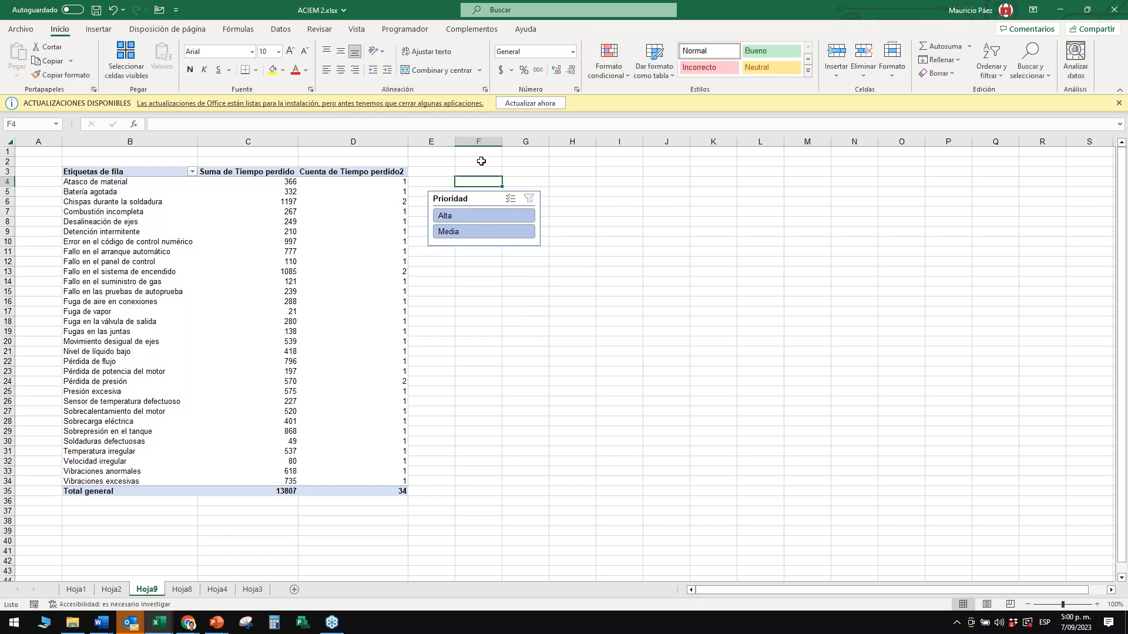
- Insert a timeline for the Fecha field of the pivot table
left_click(327, 180)
left_click(328, 174)
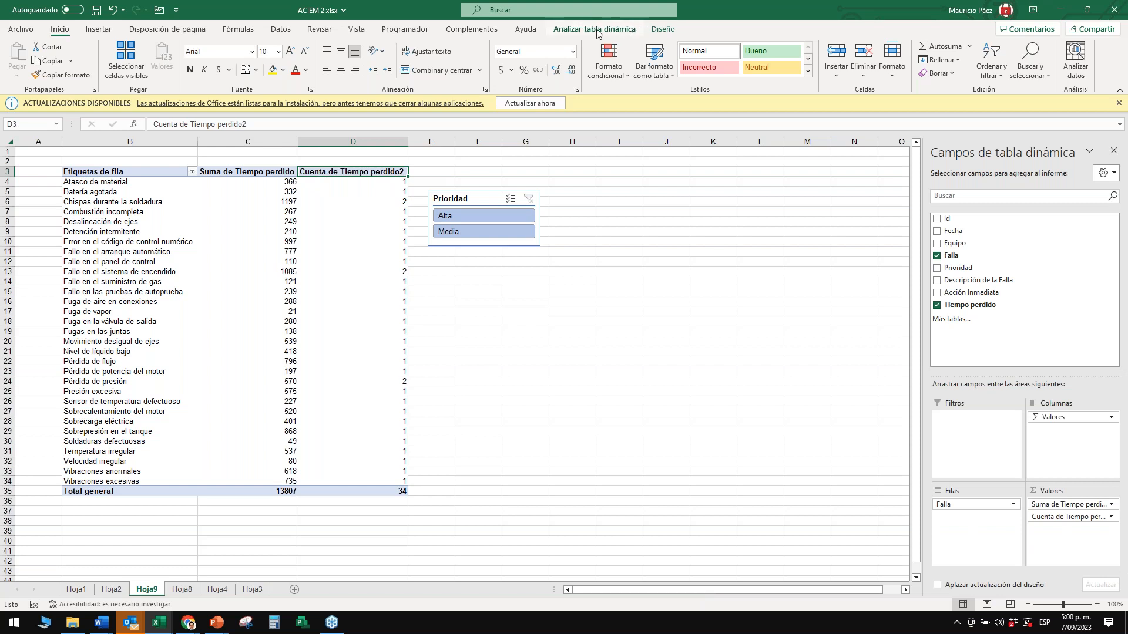
left_click(626, 29)
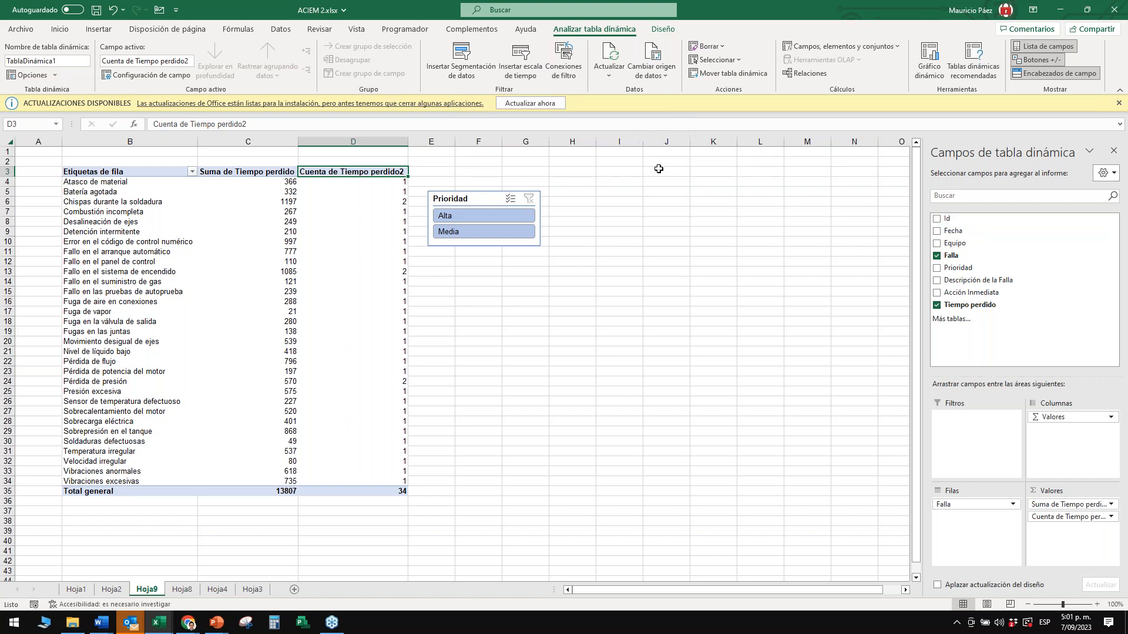
left_click(521, 61)
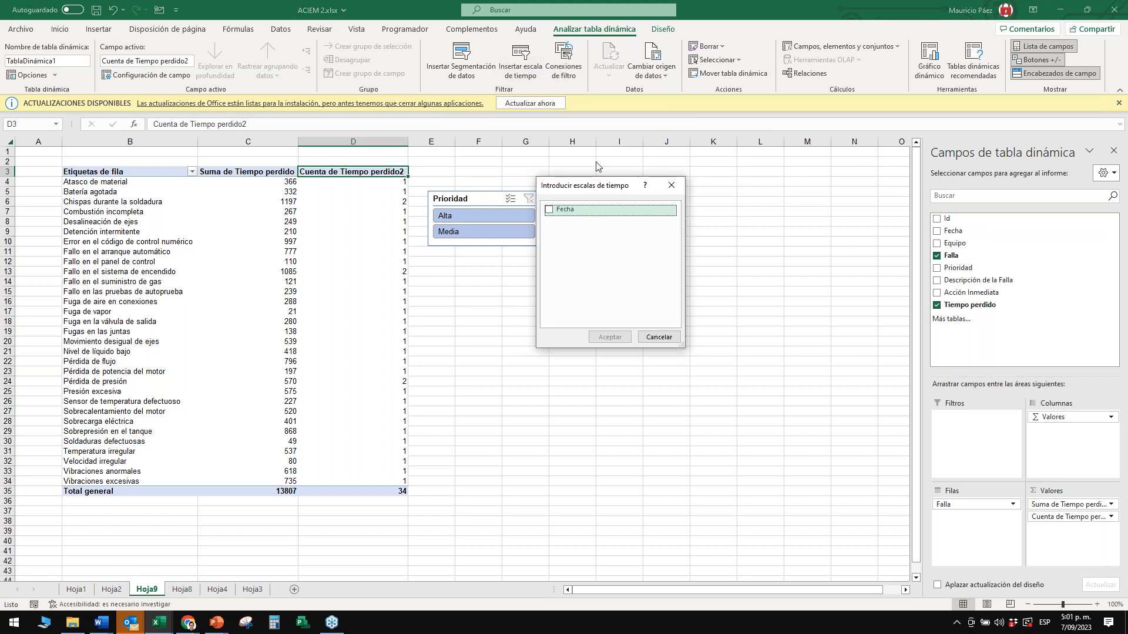
left_click(596, 210)
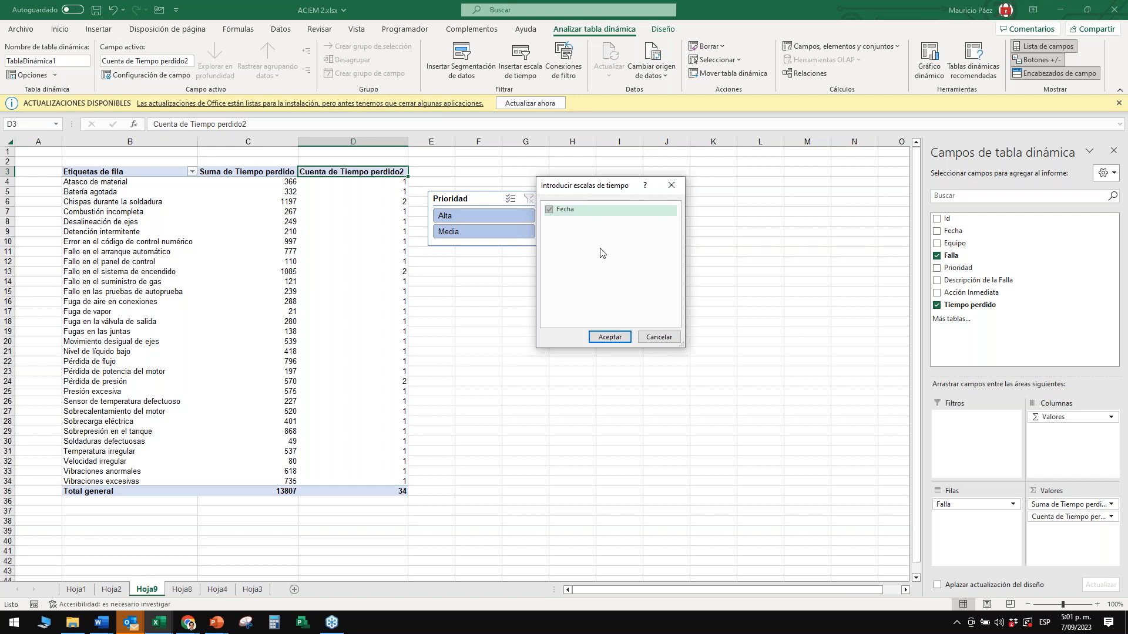
left_click(609, 338)
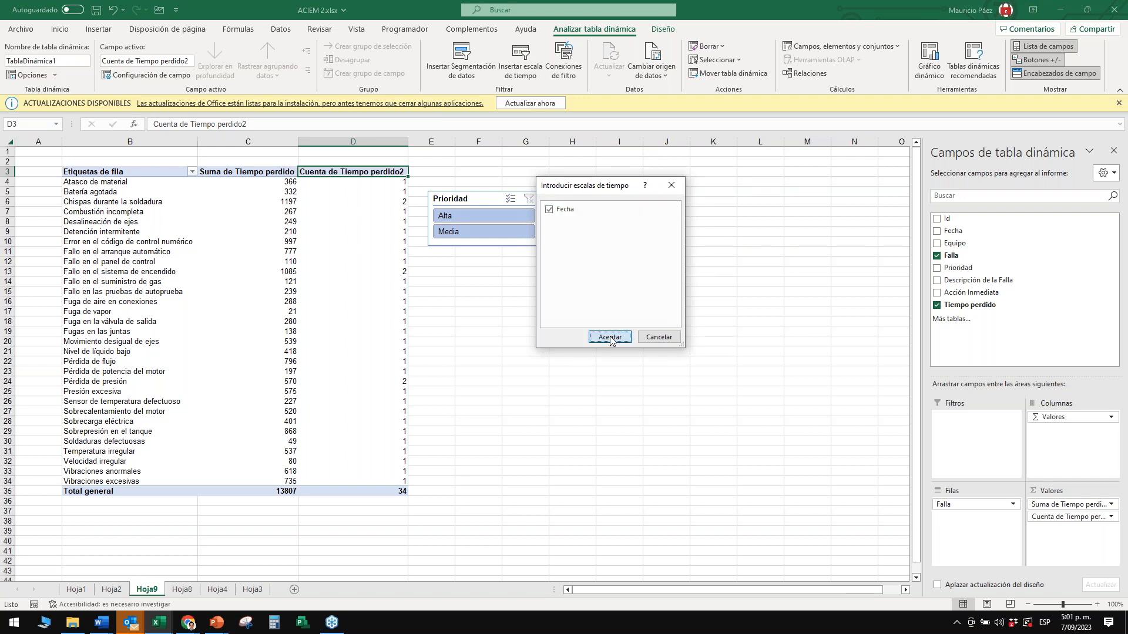
- Place the Fecha timeline beside the pivot table's header, widen it to about 17 cm, and move the Prioridad slicer below it
left_click_drag(516, 331, 569, 266)
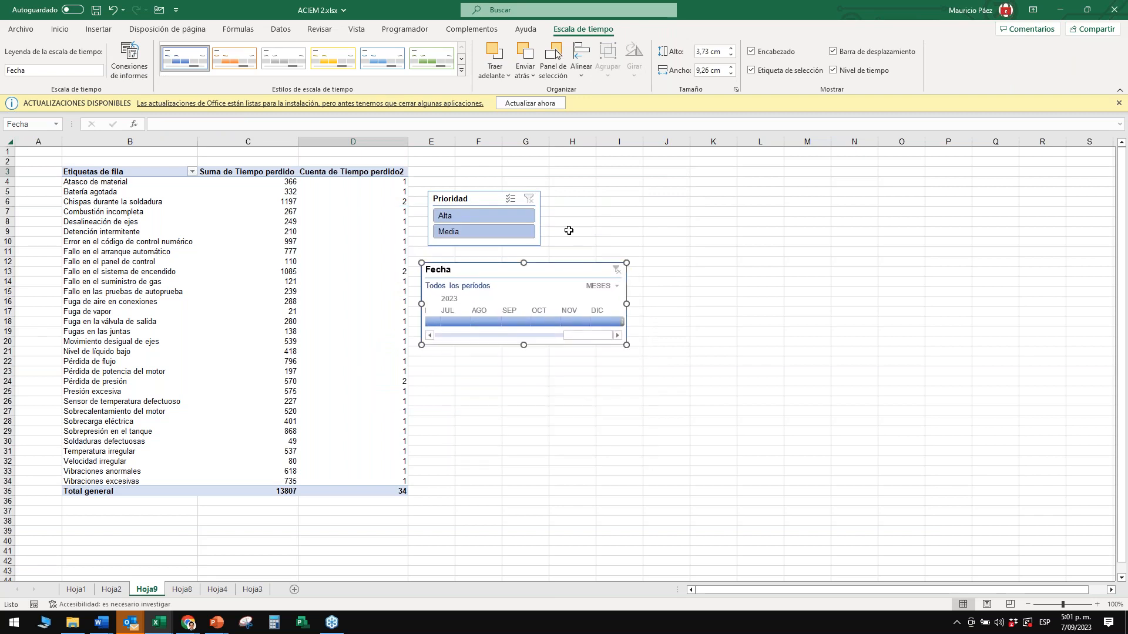
left_click_drag(487, 205, 516, 386)
left_click_drag(513, 270, 511, 169)
left_click_drag(624, 208, 805, 187)
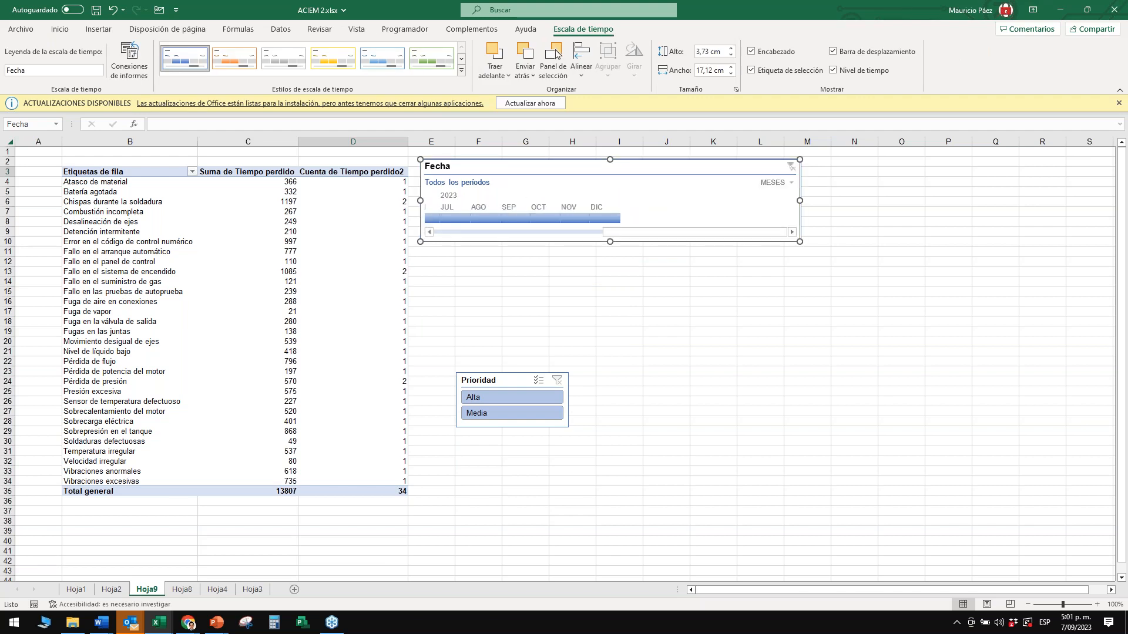
type("x")
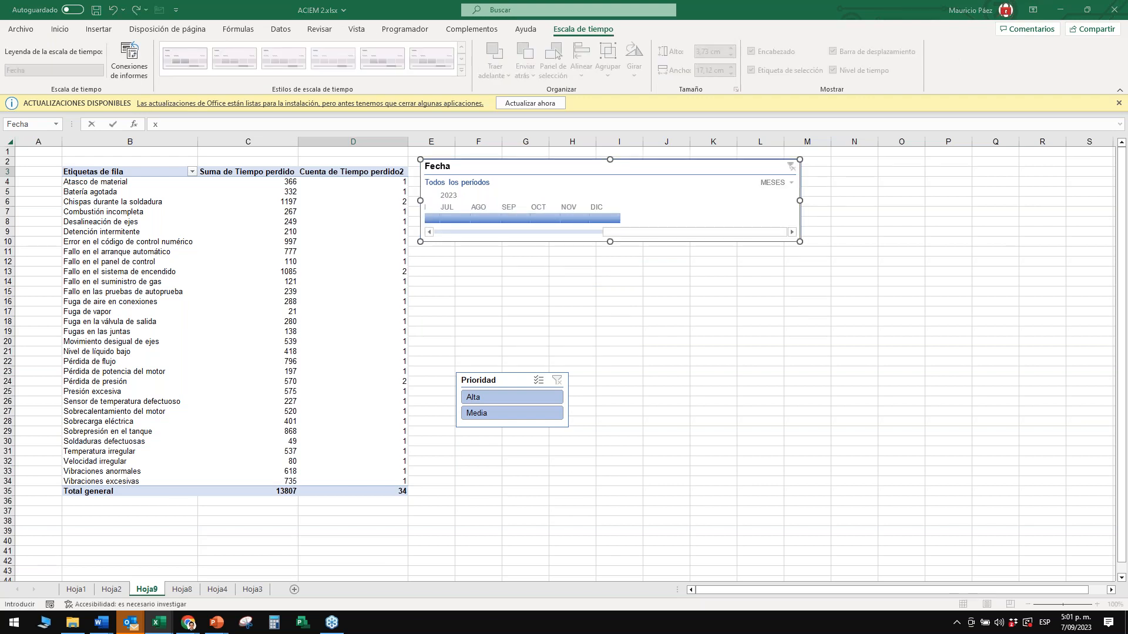
key("alt+Tab")
key("Escape")
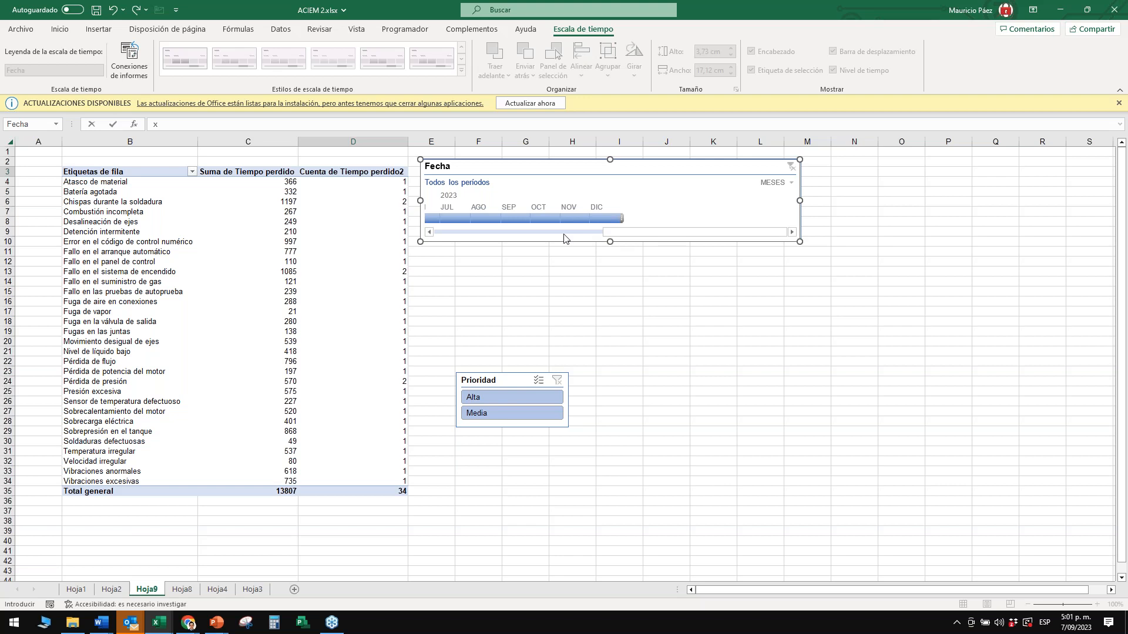
left_click(514, 234)
left_click(579, 340)
left_click(525, 237)
left_click(577, 346)
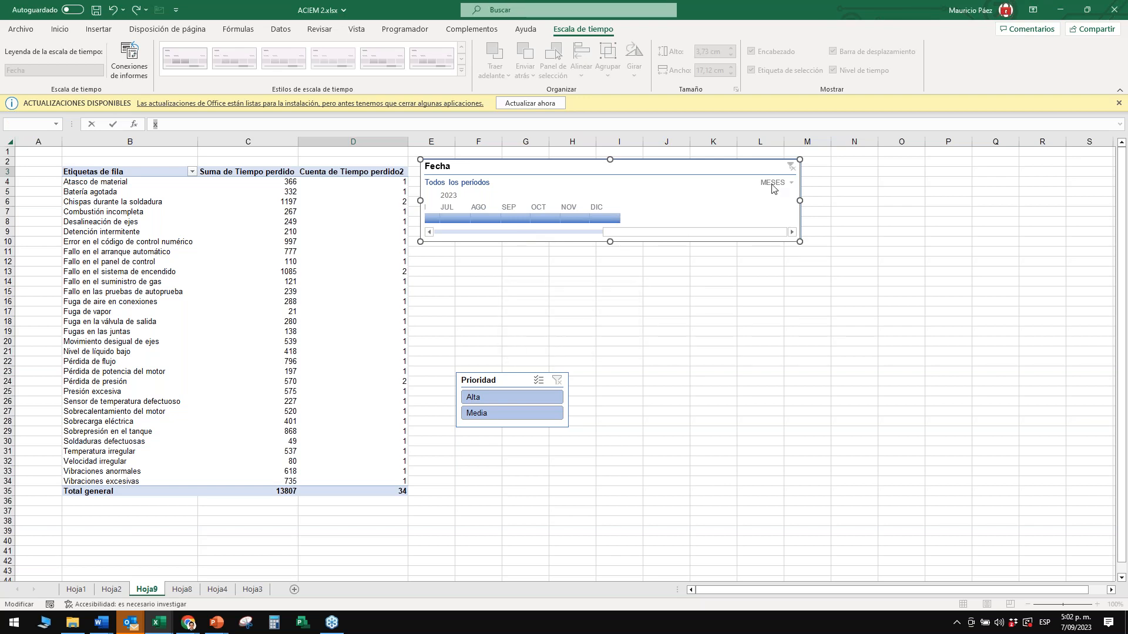
- Dismiss the invalid reference warnings and cancel the pending formula-bar edit that blocks the Fecha timeline
left_click(632, 236)
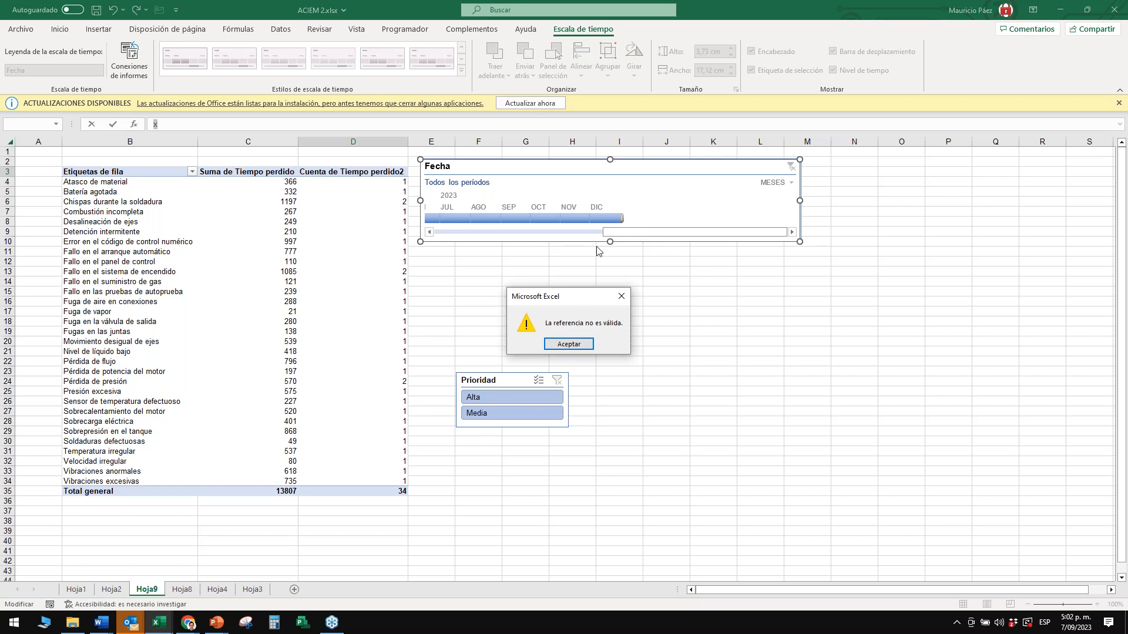
left_click(580, 347)
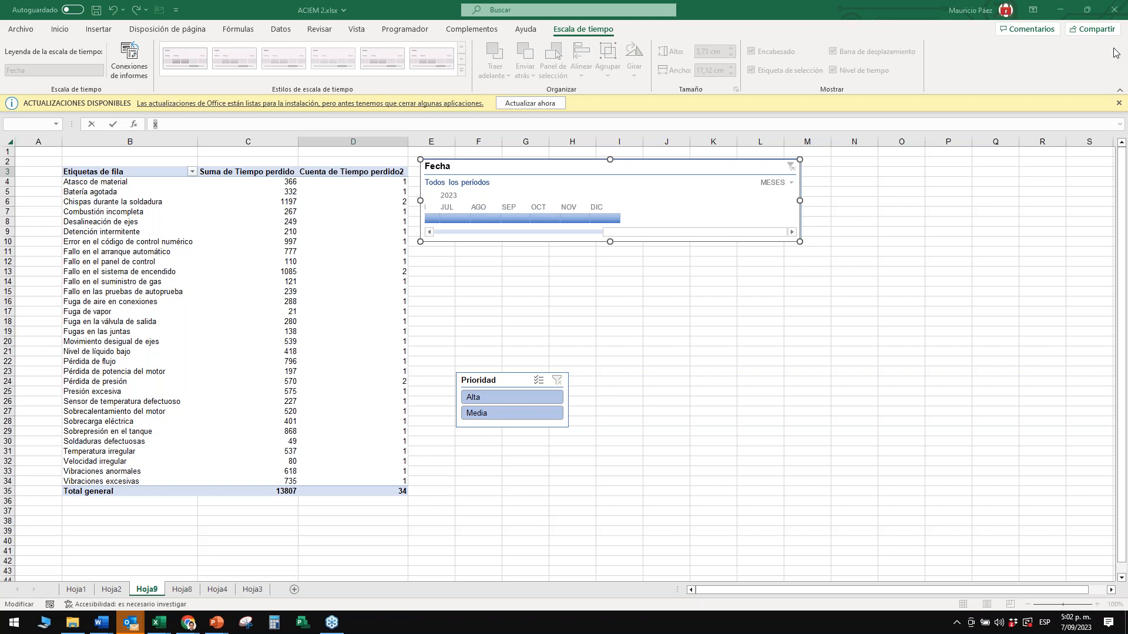
left_click(551, 175)
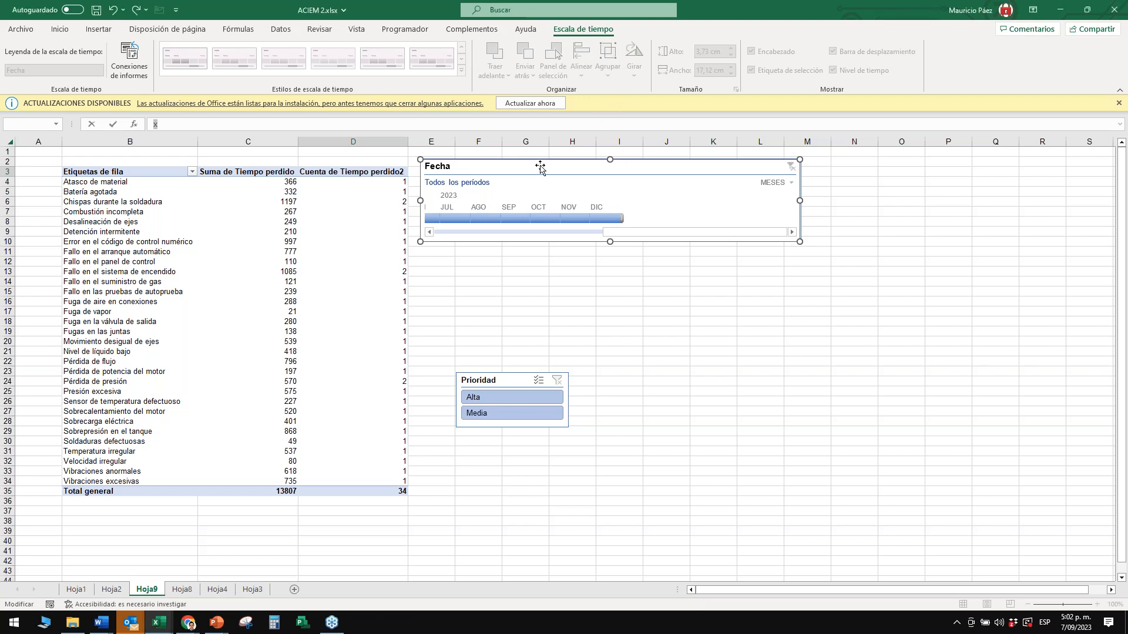
left_click(581, 344)
left_click(356, 177)
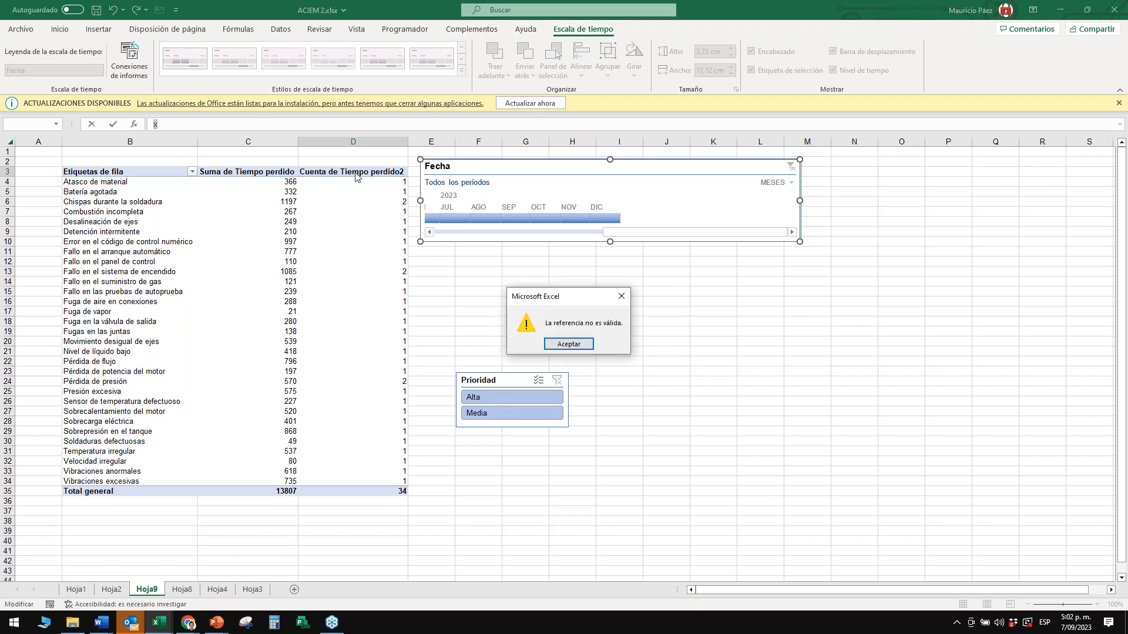
left_click(564, 344)
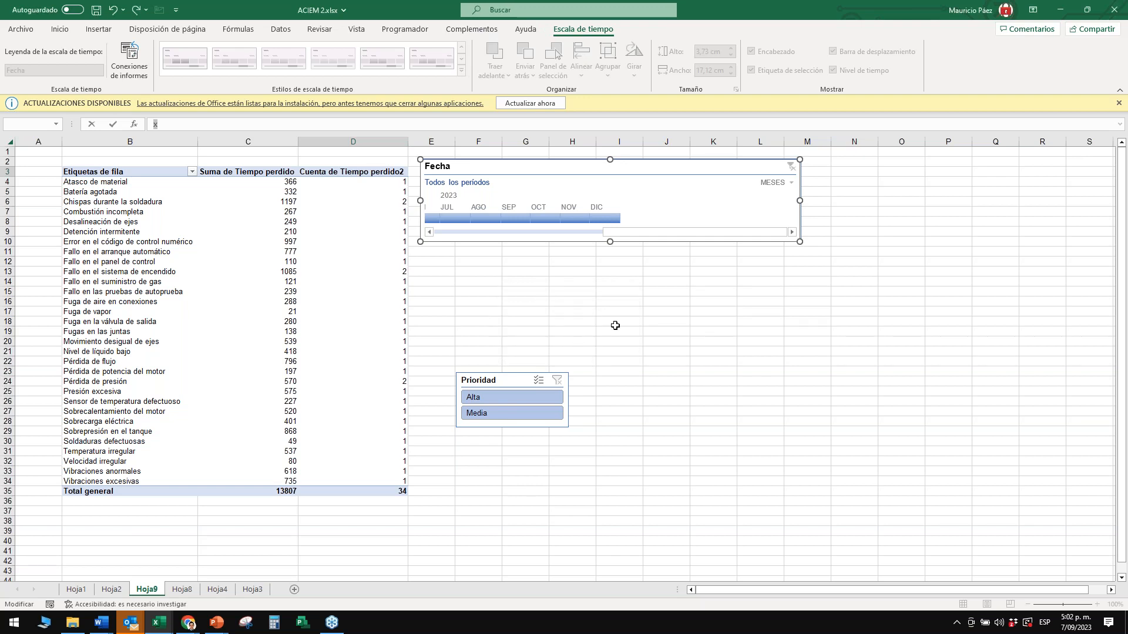
key("Escape")
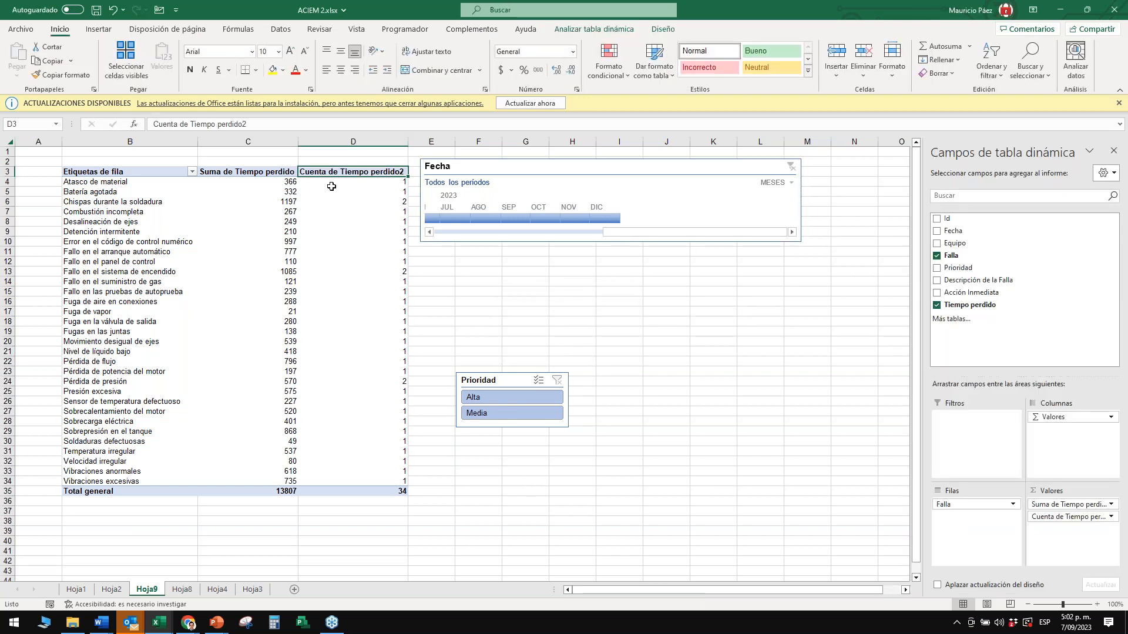
- Filter the pivot table on the Fecha timeline by July 2023, followed by October 2023
left_click(338, 175)
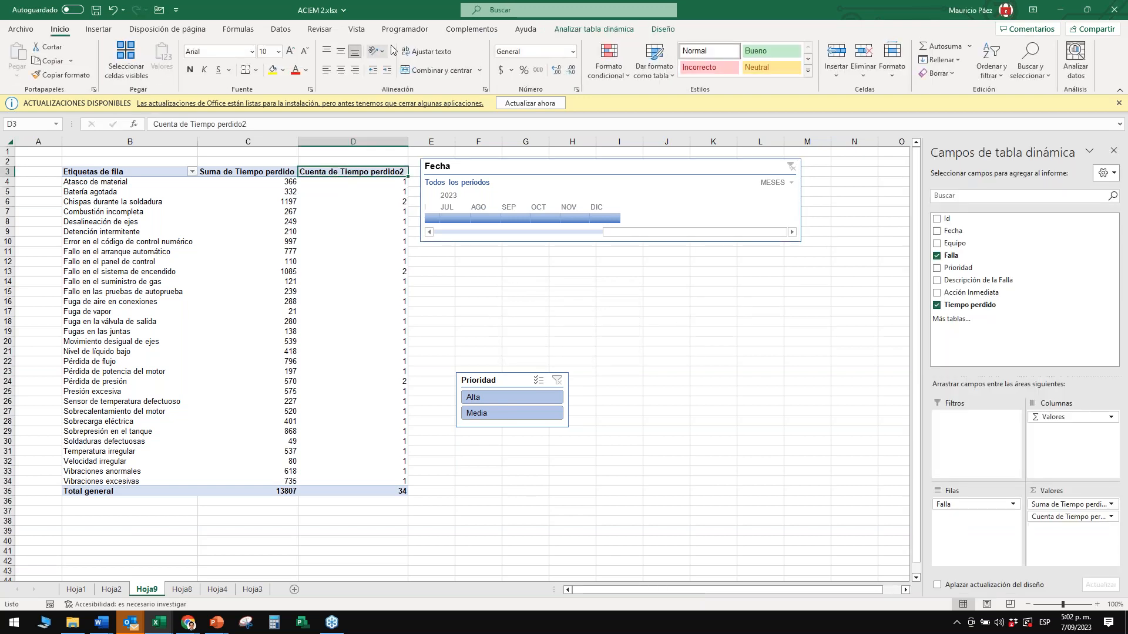
left_click(593, 28)
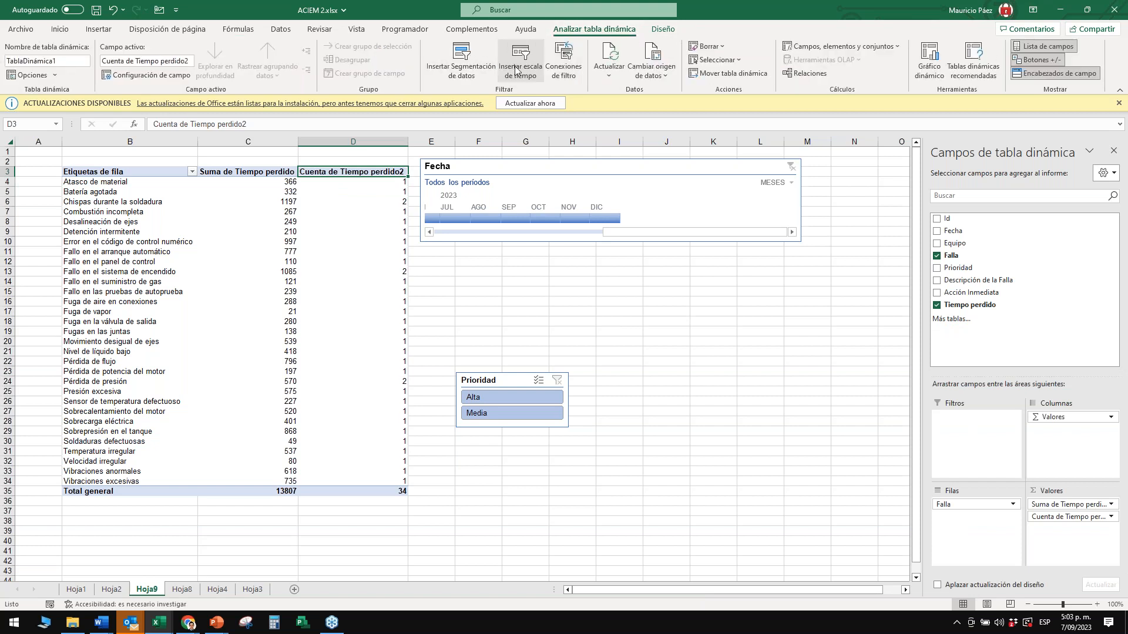
left_click(480, 168)
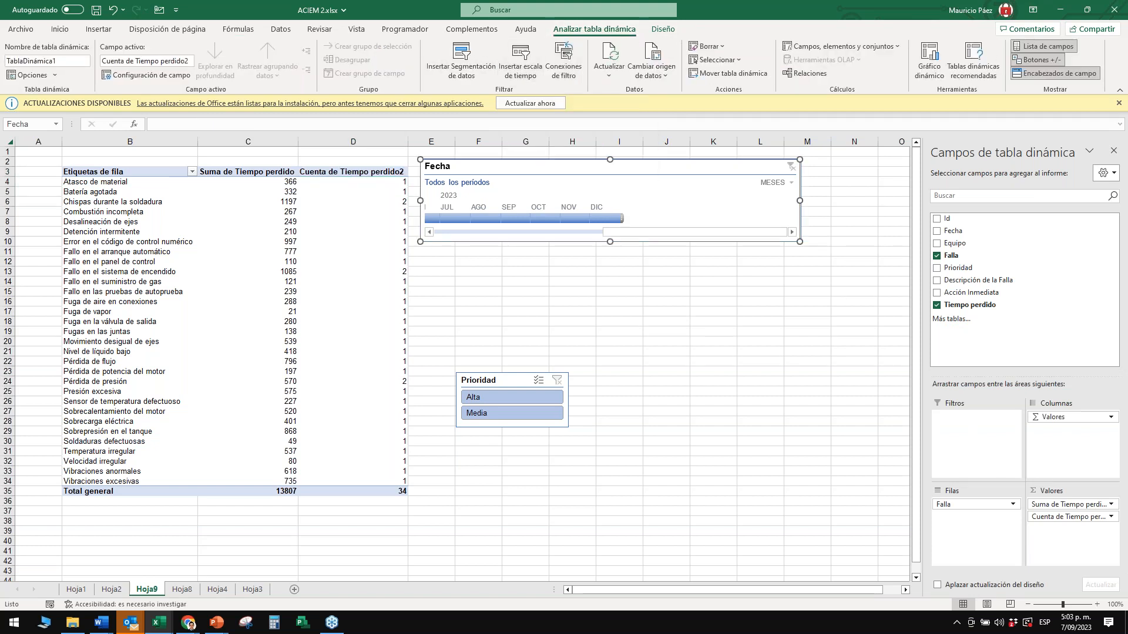
left_click(456, 222)
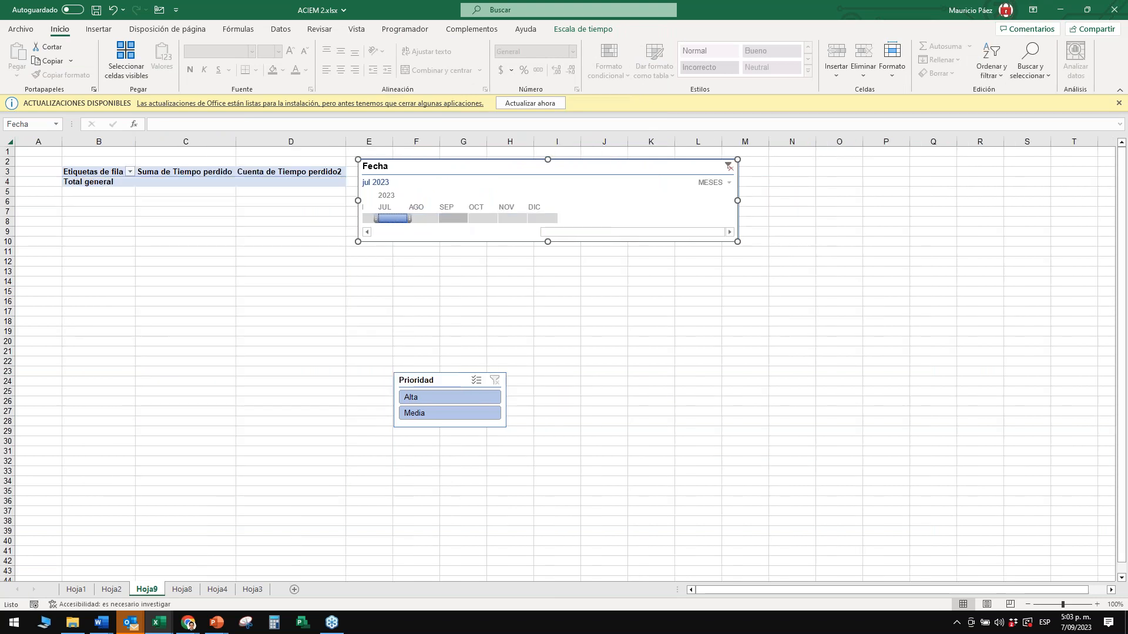
left_click_drag(393, 219, 497, 218)
- Filter the pivot table to January through August 2023 on the Fecha timeline and check the lost-time values
left_click(429, 233)
left_click(429, 232)
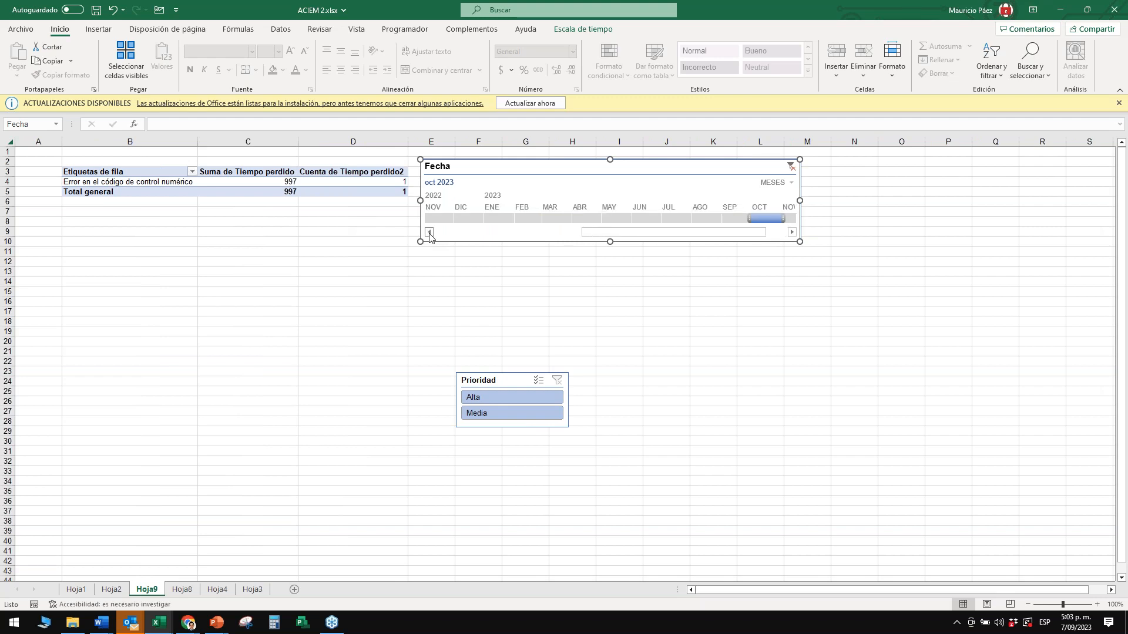
left_click(498, 217)
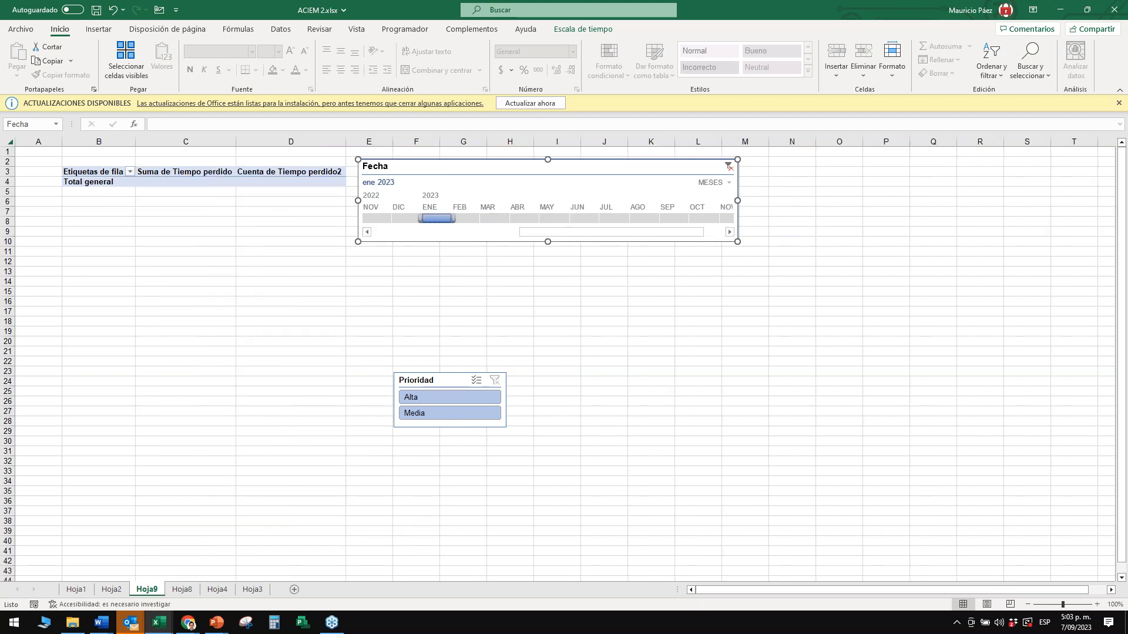
left_click_drag(453, 219, 668, 219)
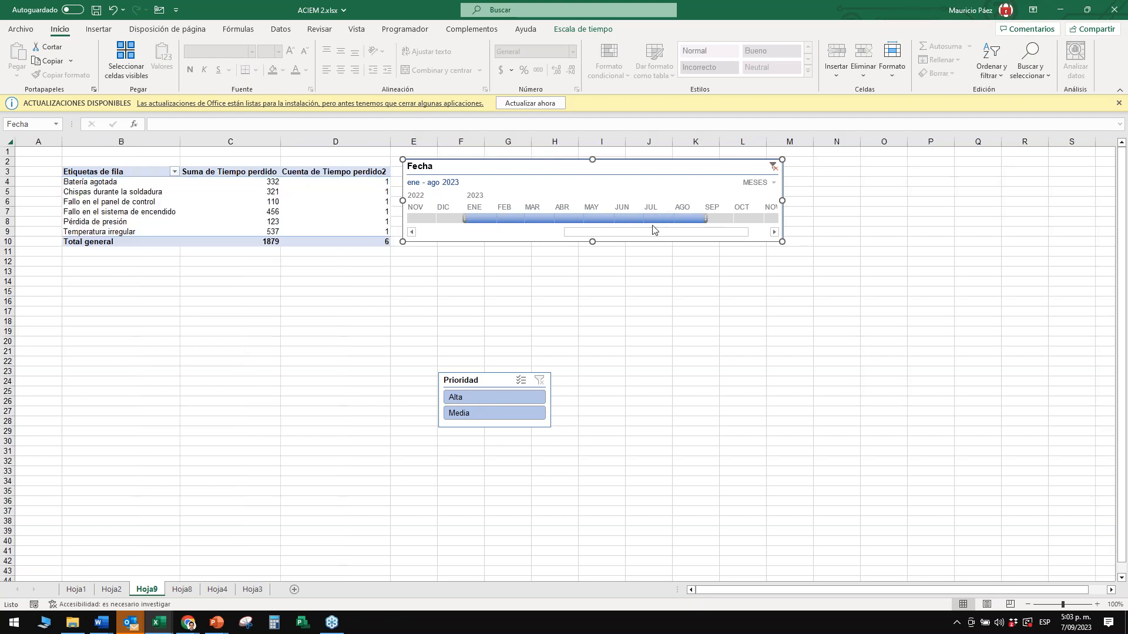
left_click_drag(213, 182, 222, 232)
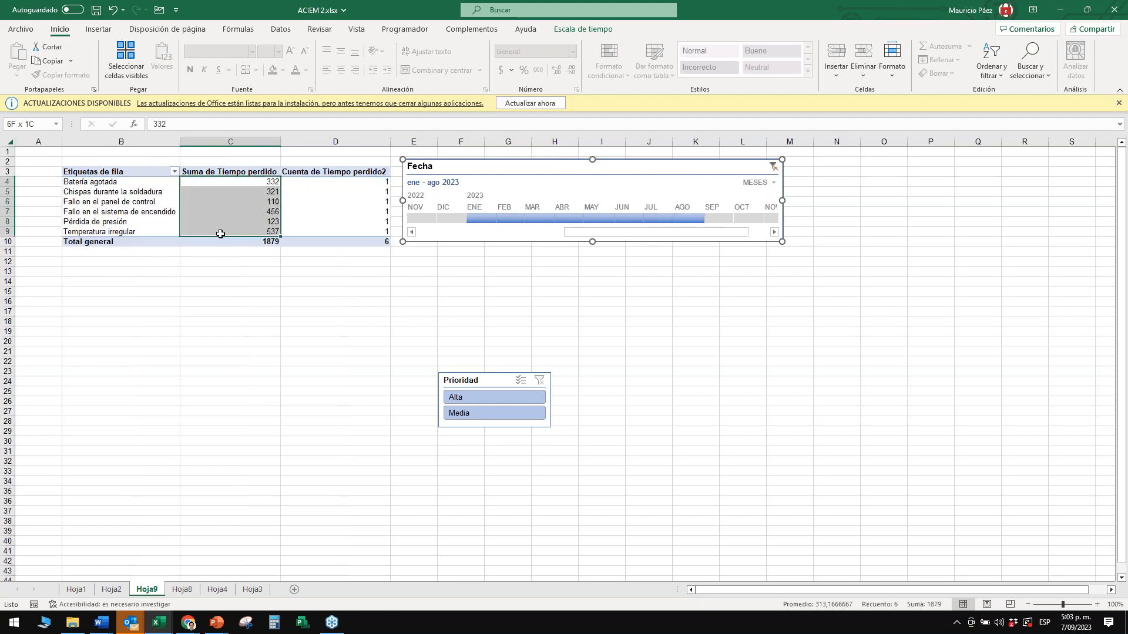
left_click(212, 192)
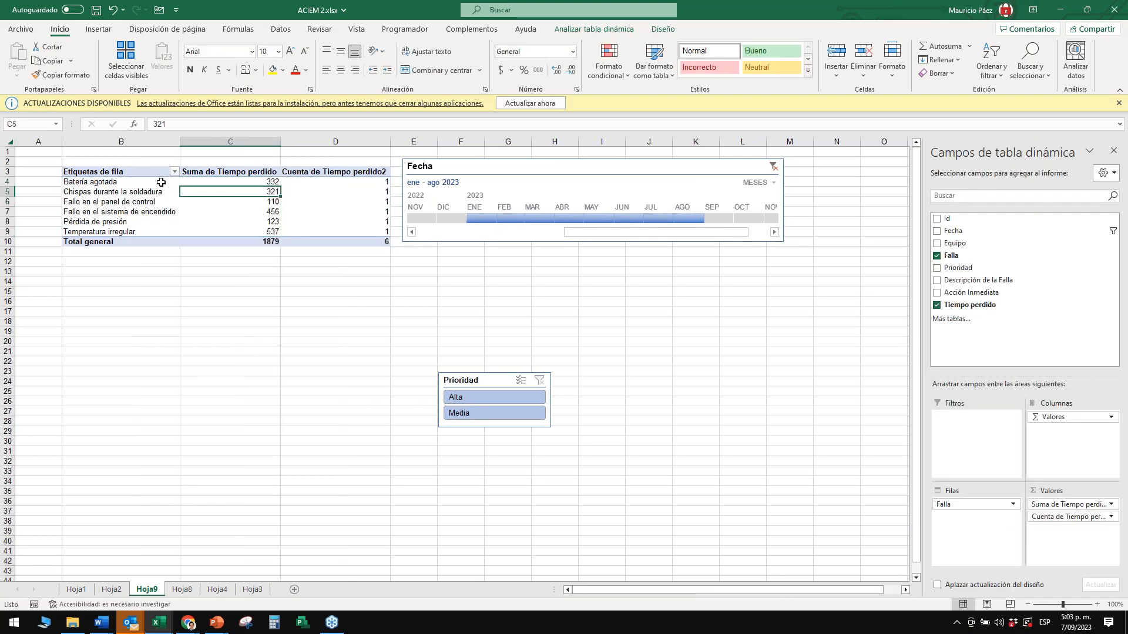
left_click(219, 182)
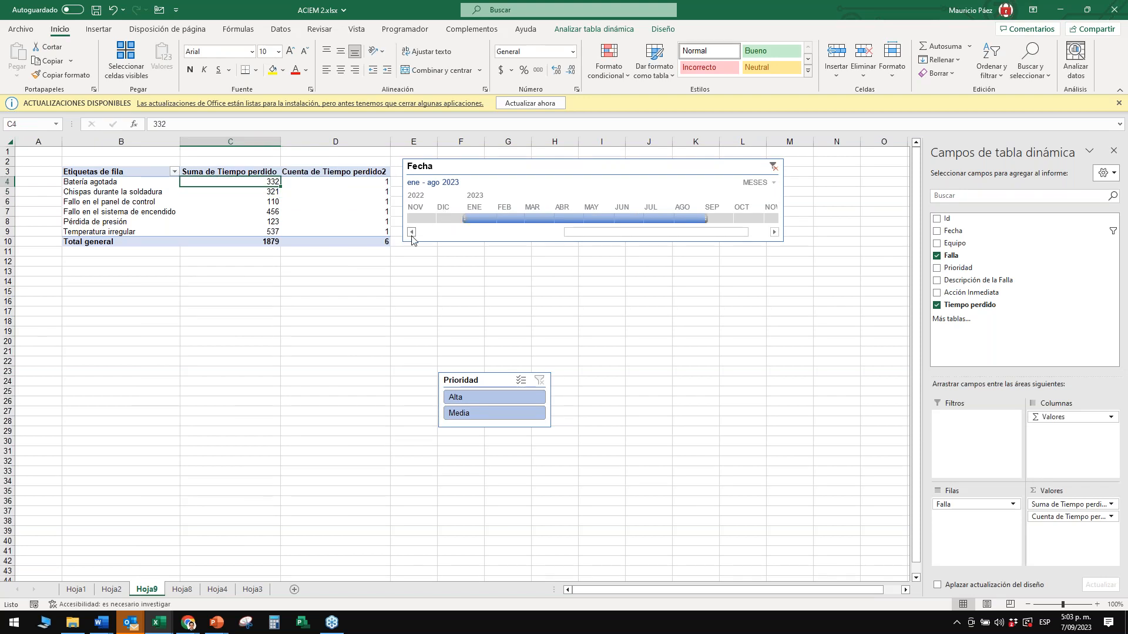
- Filter the Fecha timeline to August through December 2022, followed by single months including December and November 2022
left_click(411, 232)
left_click_drag(446, 221, 575, 224)
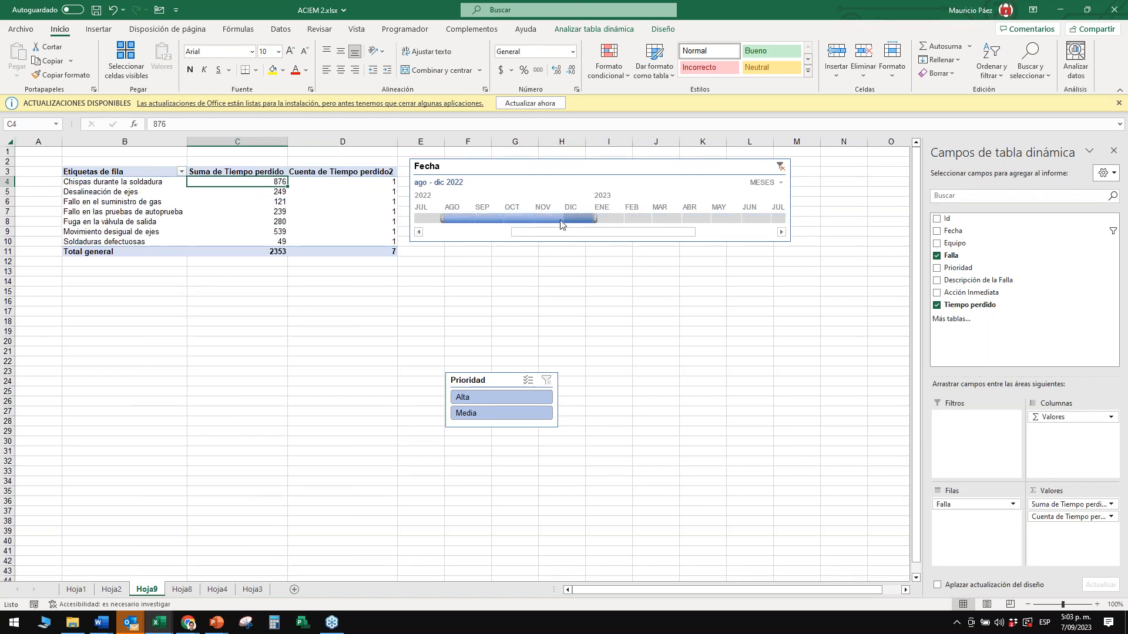
left_click(584, 220)
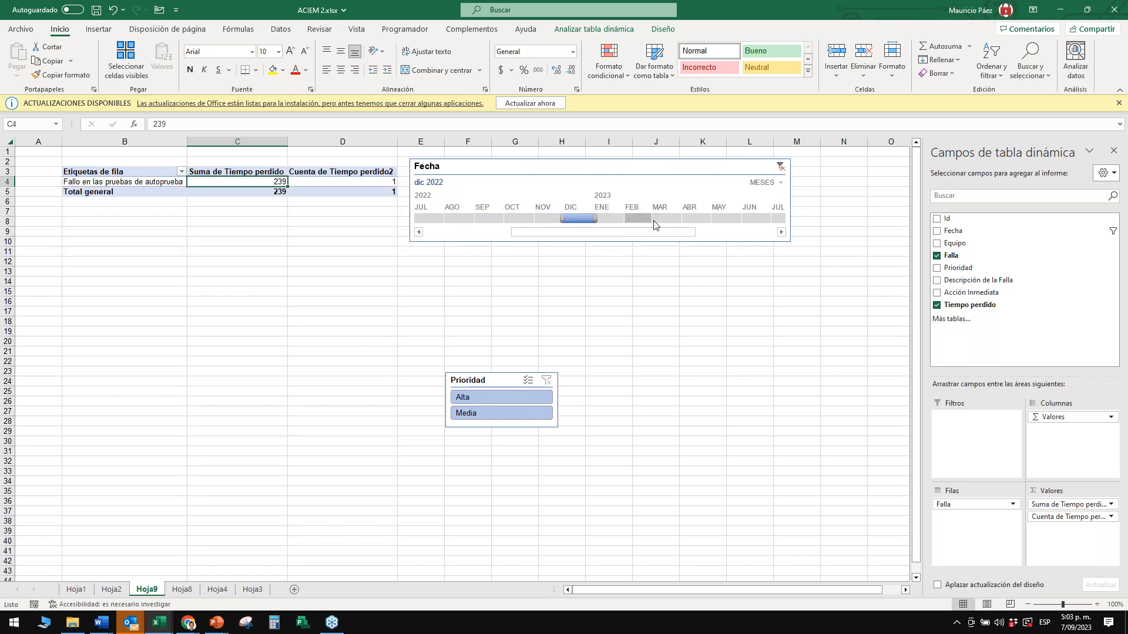
left_click(662, 219)
left_click(585, 219)
left_click(543, 219)
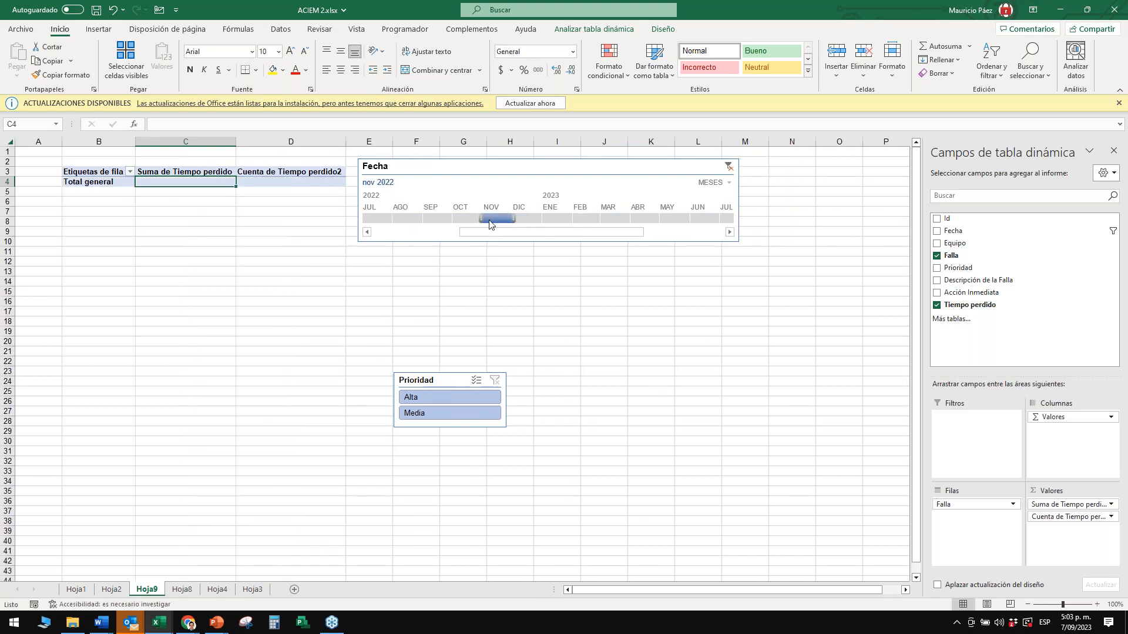
- Clear the Fecha timeline's filter to include all periods
left_click(397, 170)
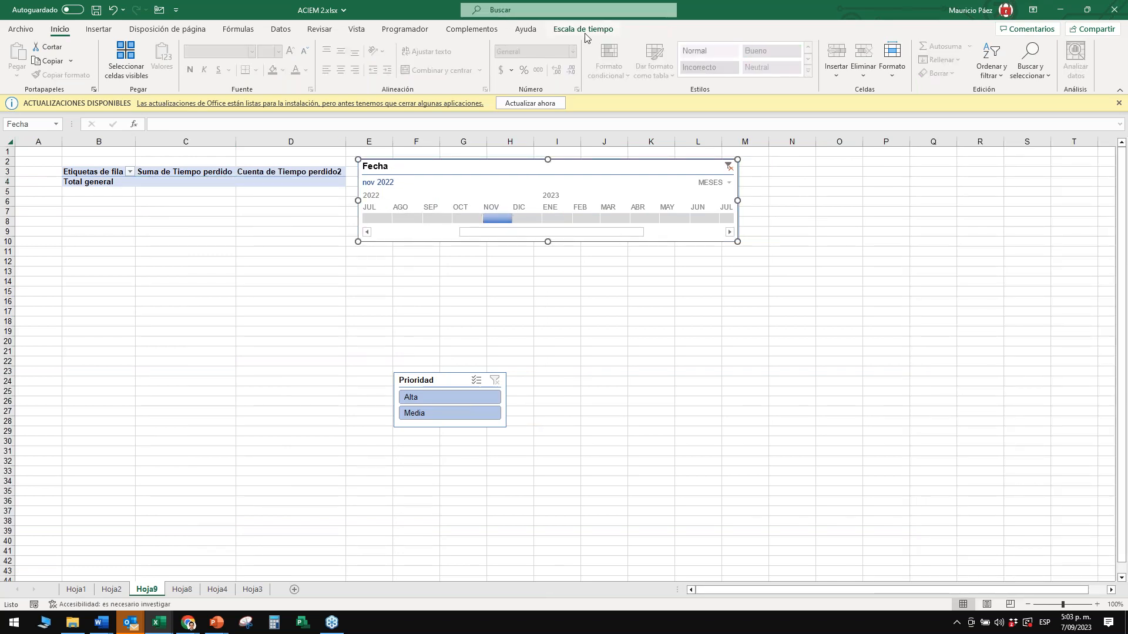
left_click(584, 32)
left_click(277, 173)
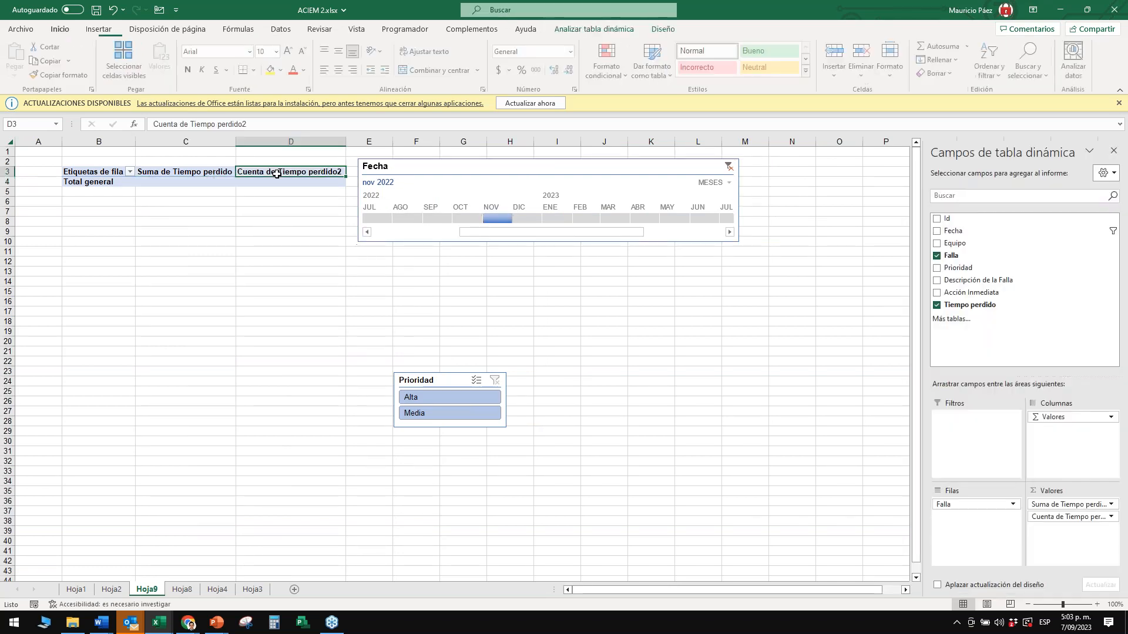
left_click(728, 168)
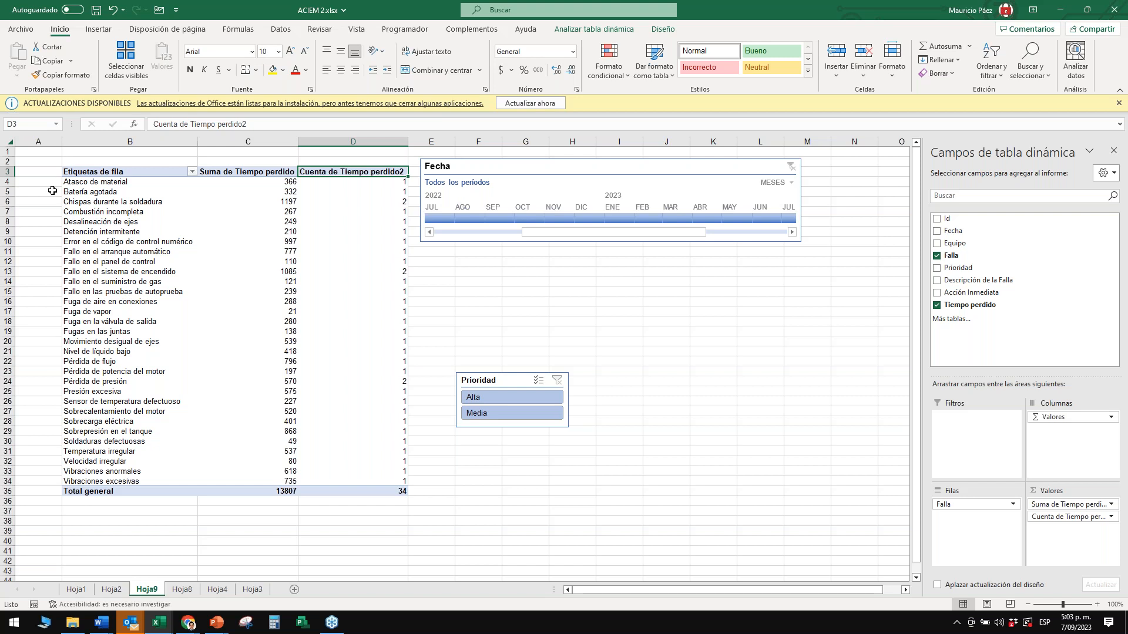
- Move the Prioridad slicer directly below the Fecha timeline, aligned with the timeline's starting edge
left_click(238, 193)
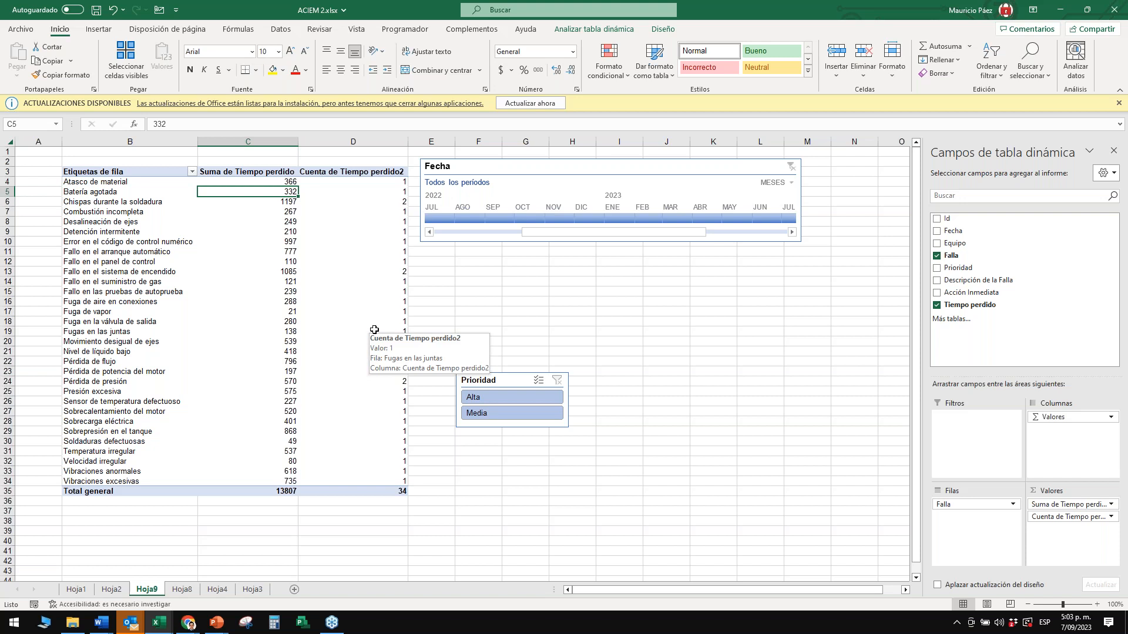
left_click(504, 380)
left_click_drag(484, 313, 467, 254)
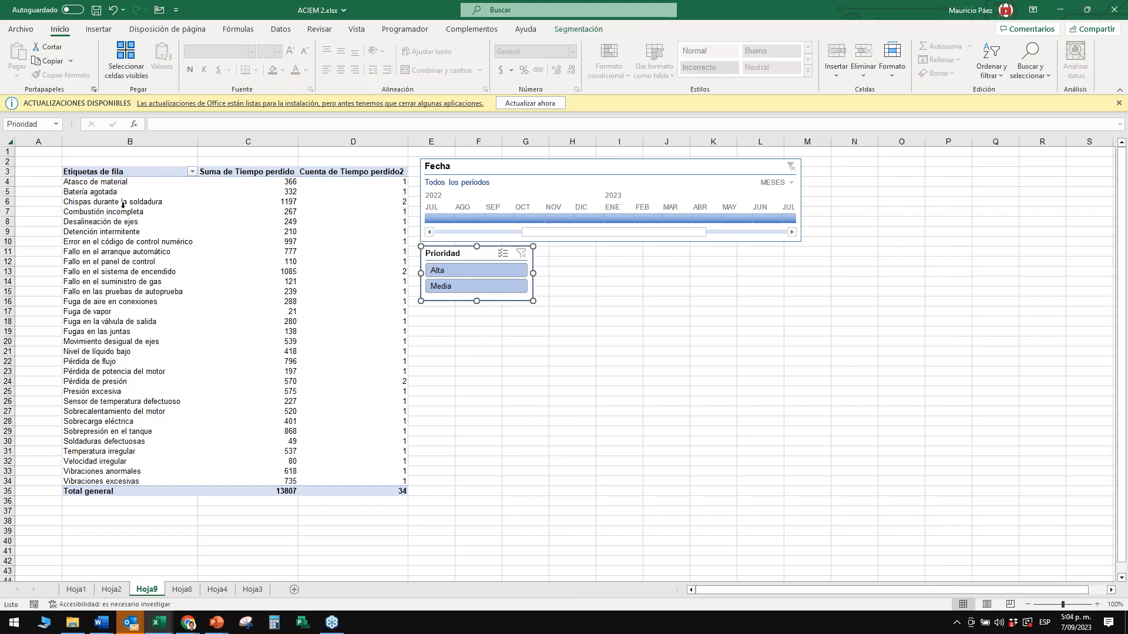
left_click_drag(124, 171, 176, 371)
left_click(275, 261)
left_click(227, 202)
left_click(115, 187)
left_click(276, 252)
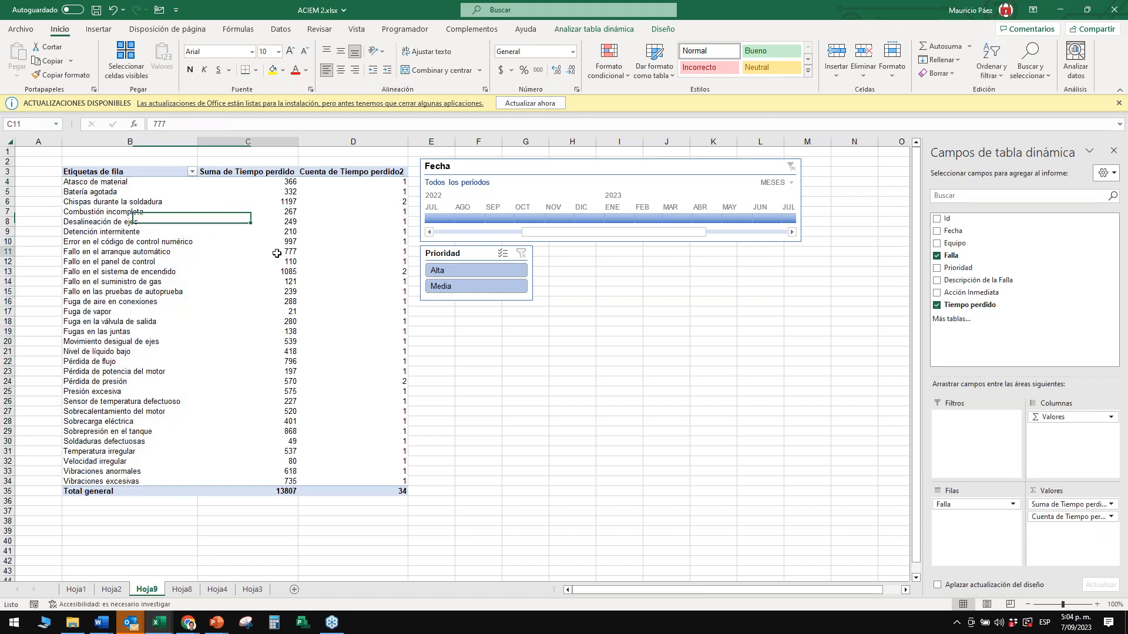
left_click_drag(457, 254, 470, 255)
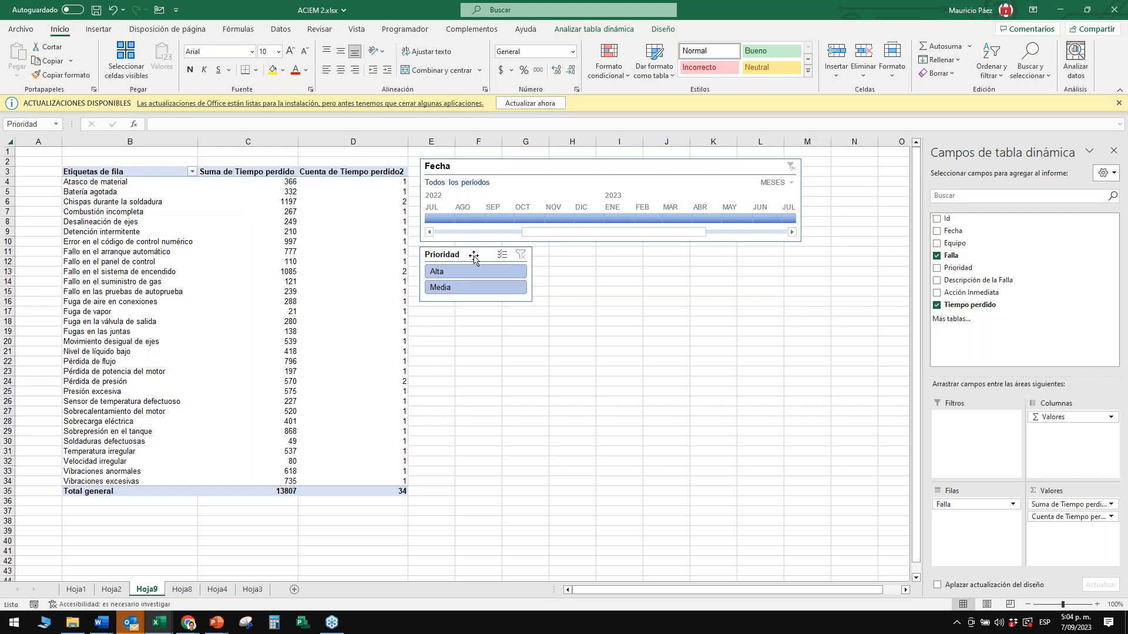
- Filter the pivot table to Alta with the Prioridad slicer and review the listed failures
left_click(475, 271)
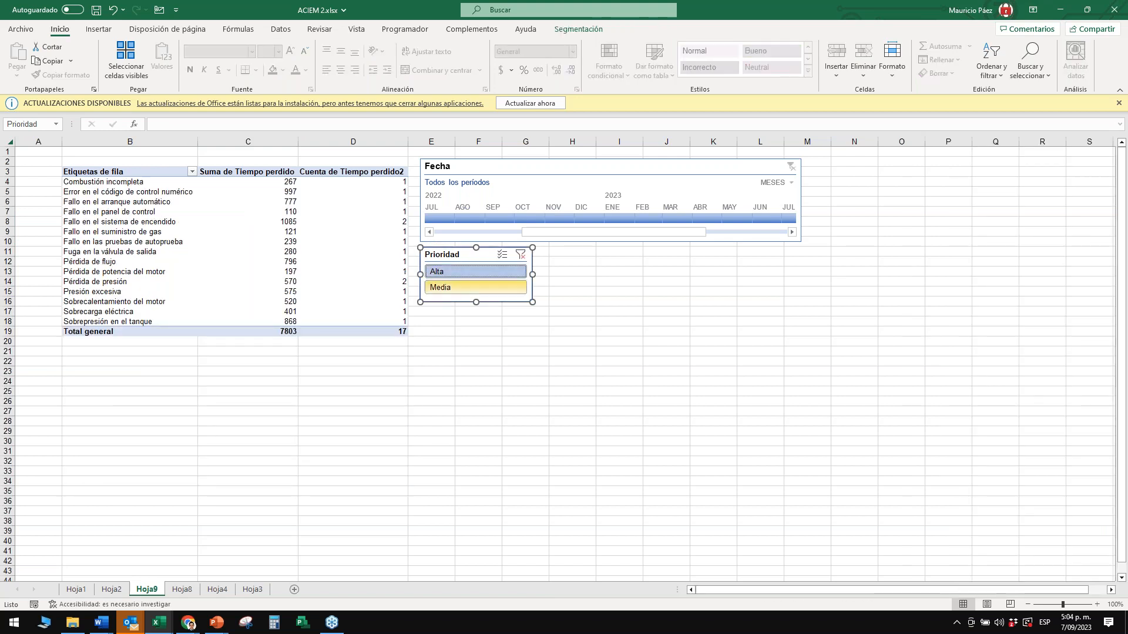
left_click_drag(101, 178, 111, 251)
left_click(112, 252)
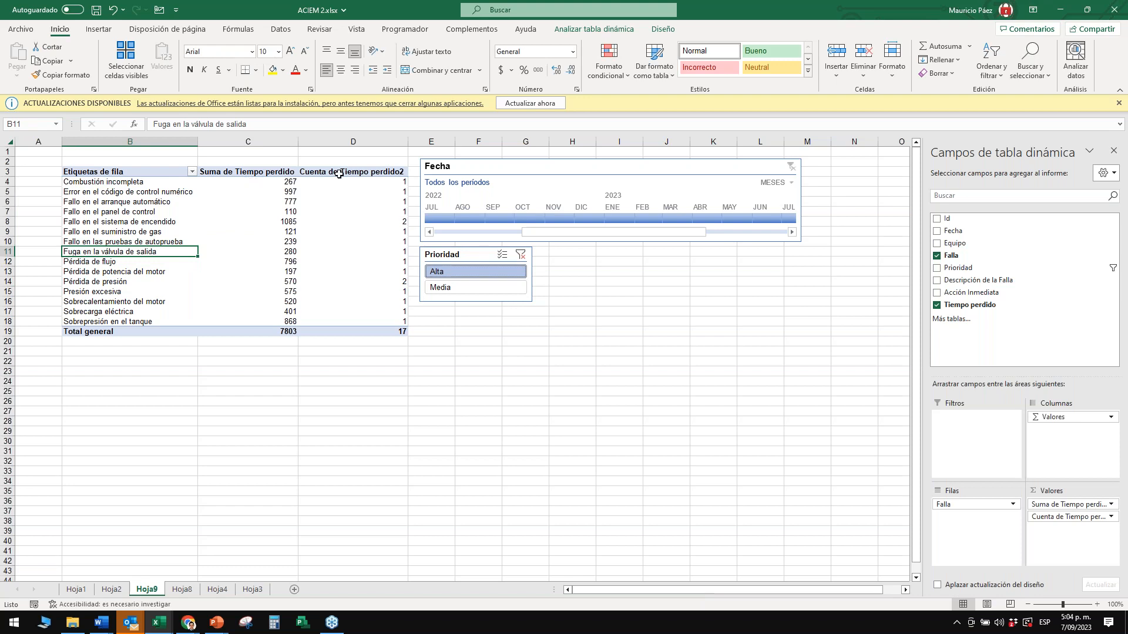
- Filter the pivot table to August 2022 on the Fecha timeline and inspect the failure's lost time and count
left_click(470, 213)
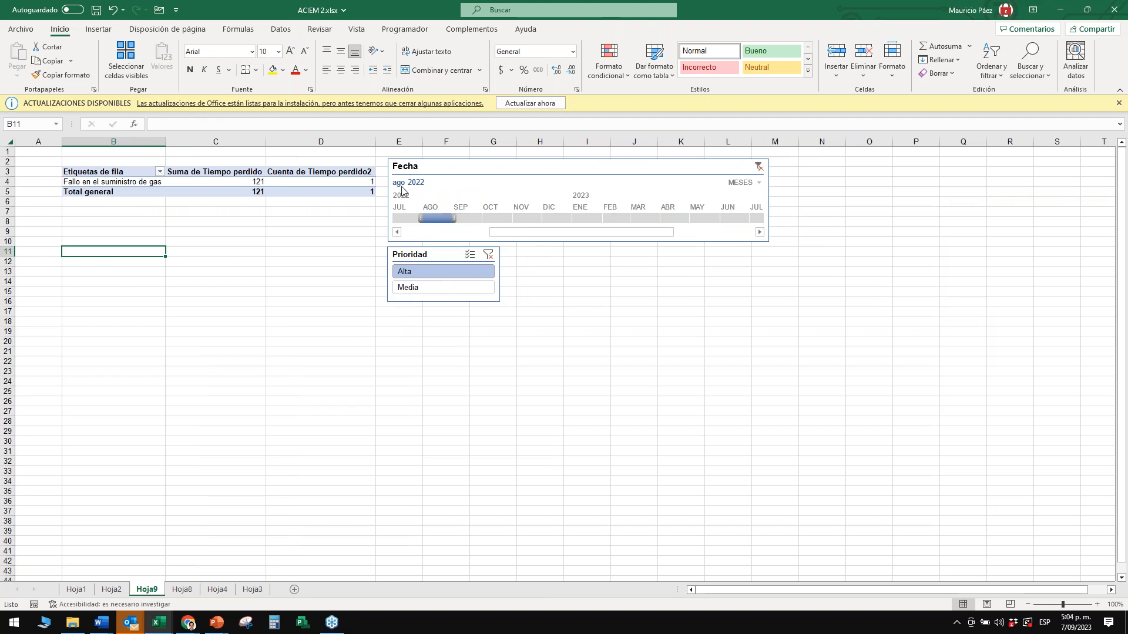
left_click(397, 232)
left_click(397, 232)
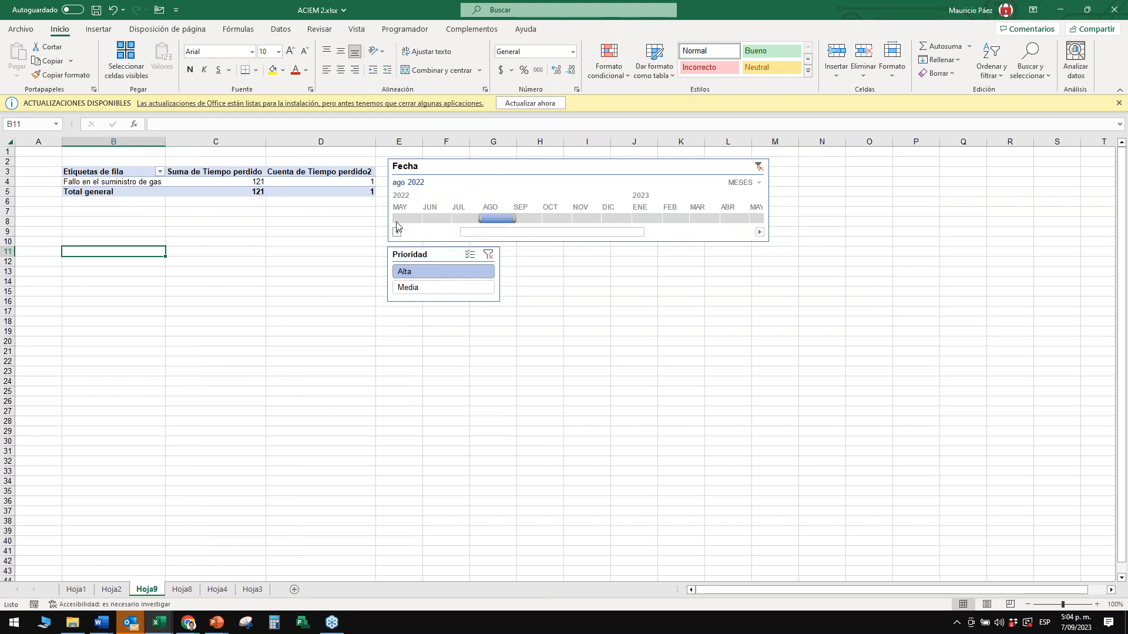
left_click(120, 183)
left_click(227, 180)
mouse_move(285, 185)
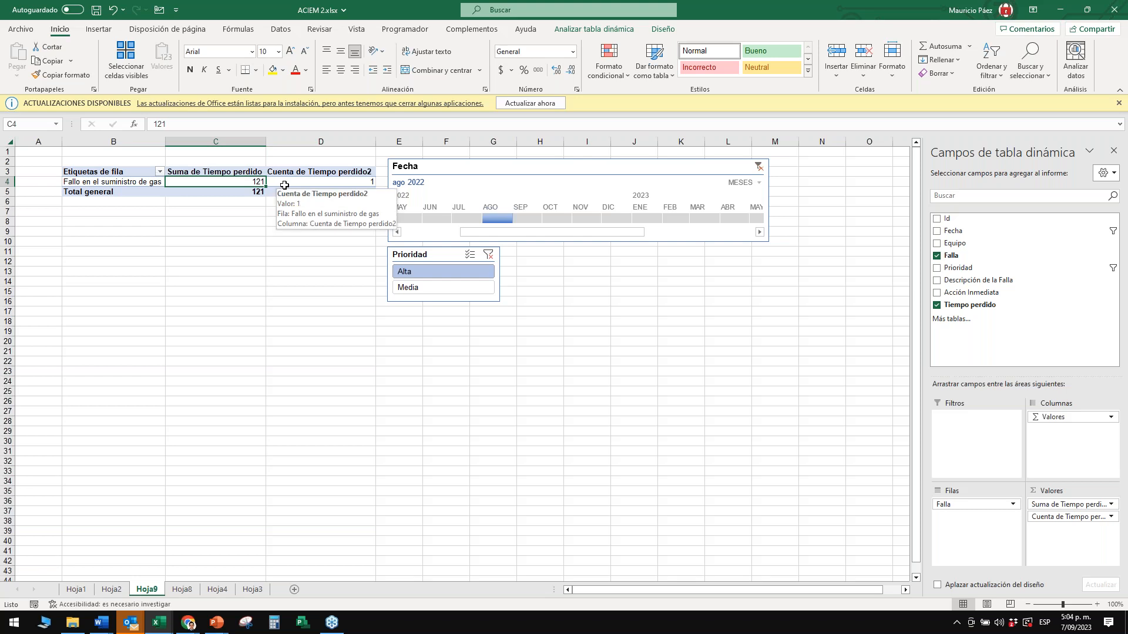
left_click(290, 183)
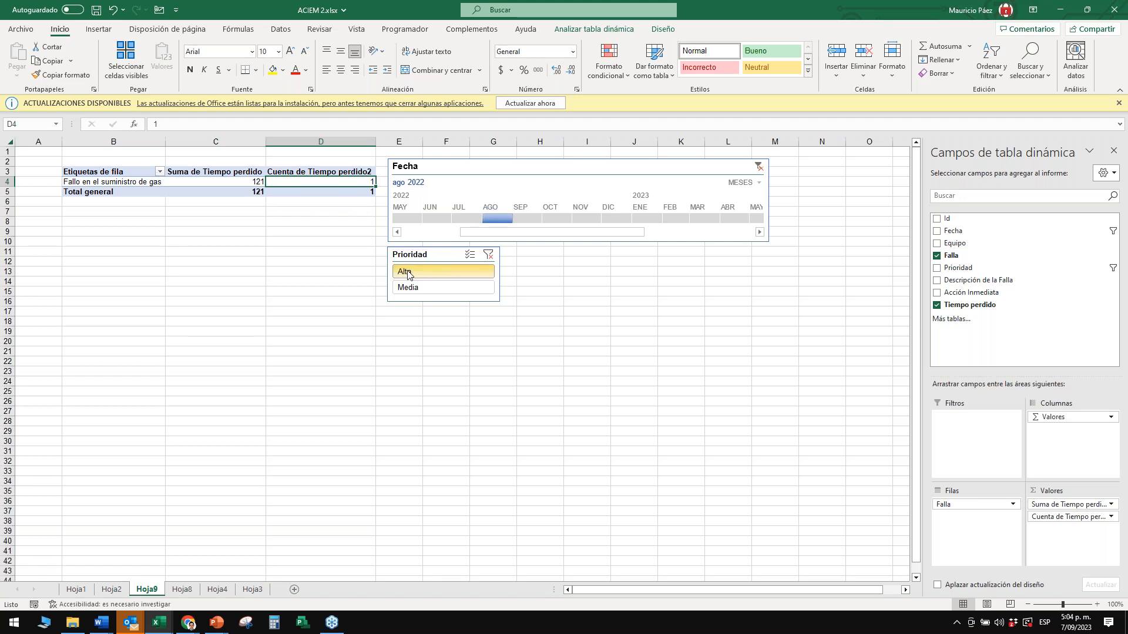
- Switch the Prioridad slicer to Media and inspect the lost time of the listed failures
left_click(420, 288)
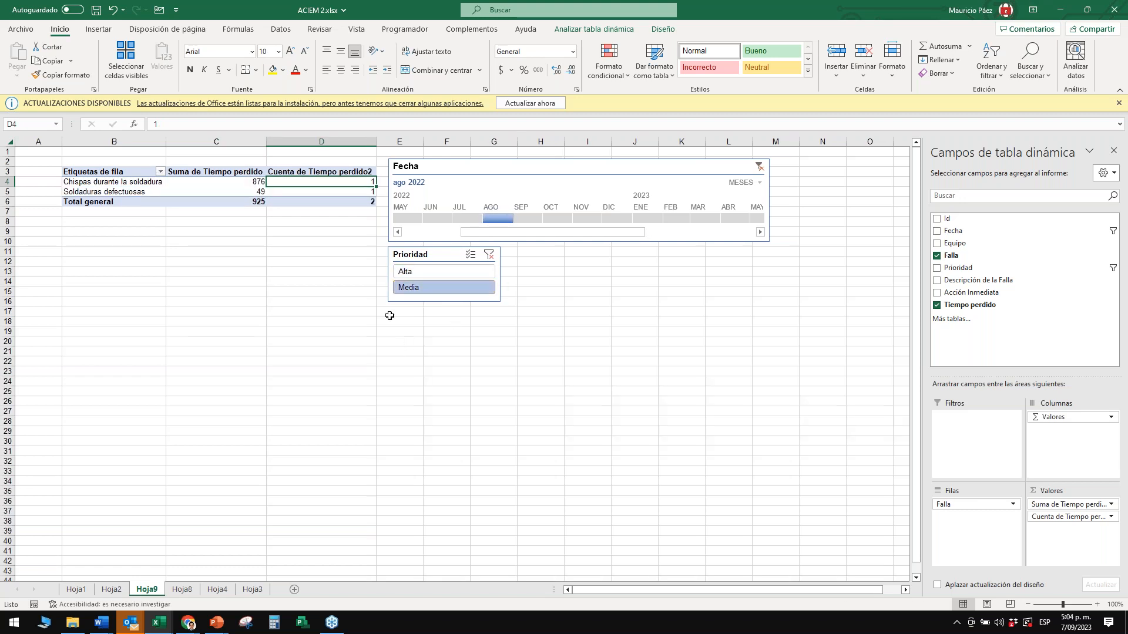
left_click(215, 182)
left_click(219, 191)
left_click(259, 182)
left_click(263, 192)
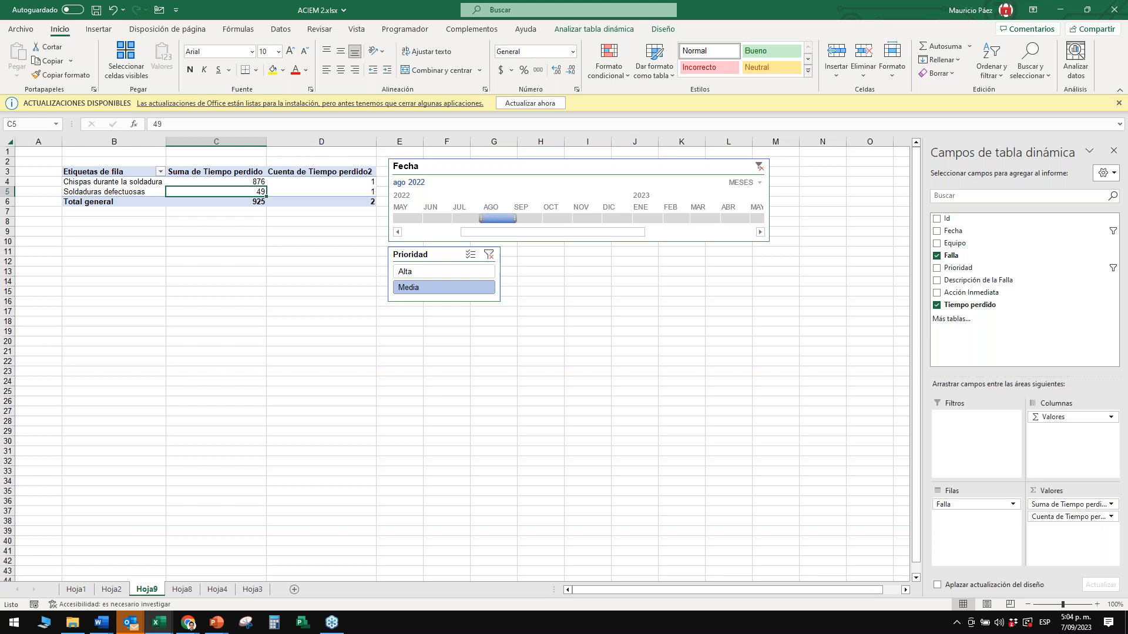
left_click(534, 219)
left_click(547, 221)
left_click(456, 219)
- Insert a combined clustered column and line pivot chart with Cuenta de Tiempo perdido2 on the secondary axis, and place it below the Prioridad slicer
left_click(98, 29)
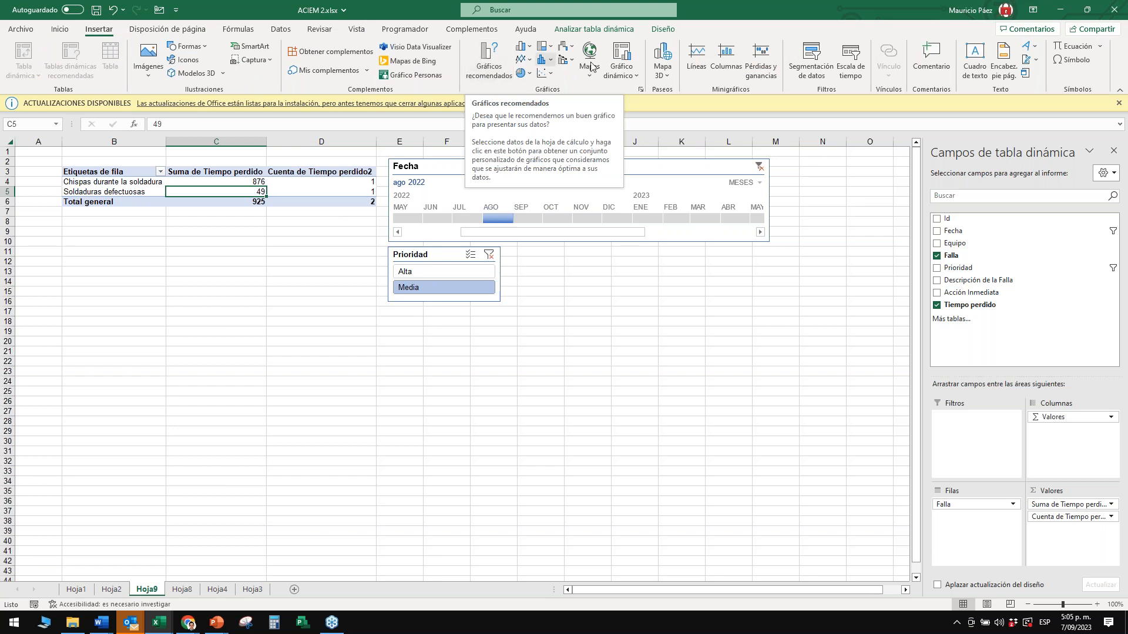
left_click(523, 60)
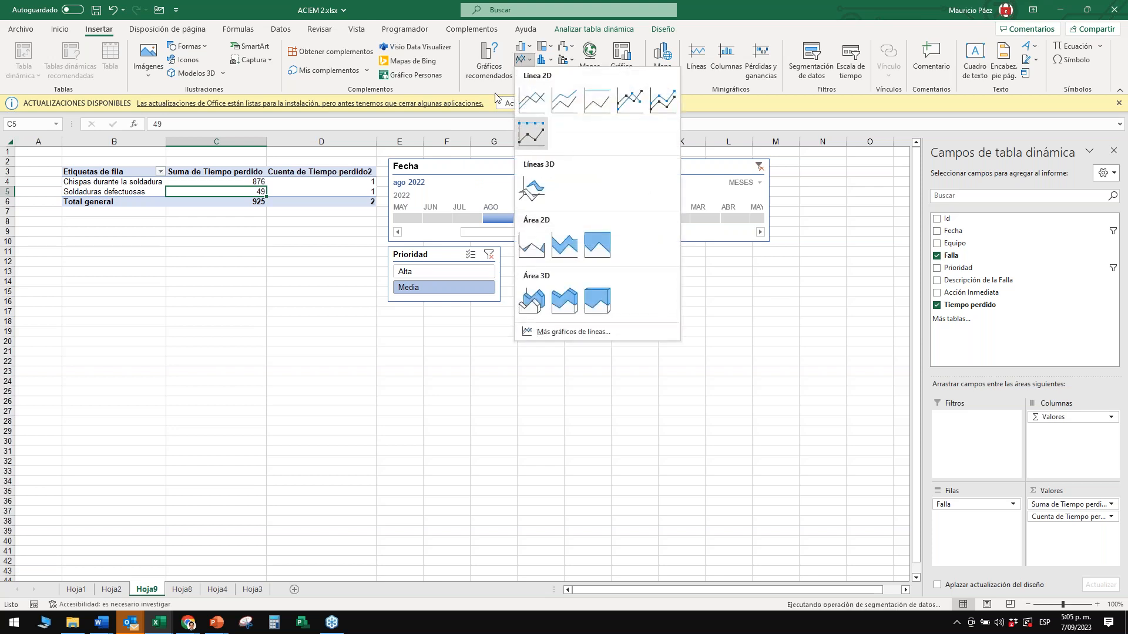
left_click(488, 74)
left_click(487, 66)
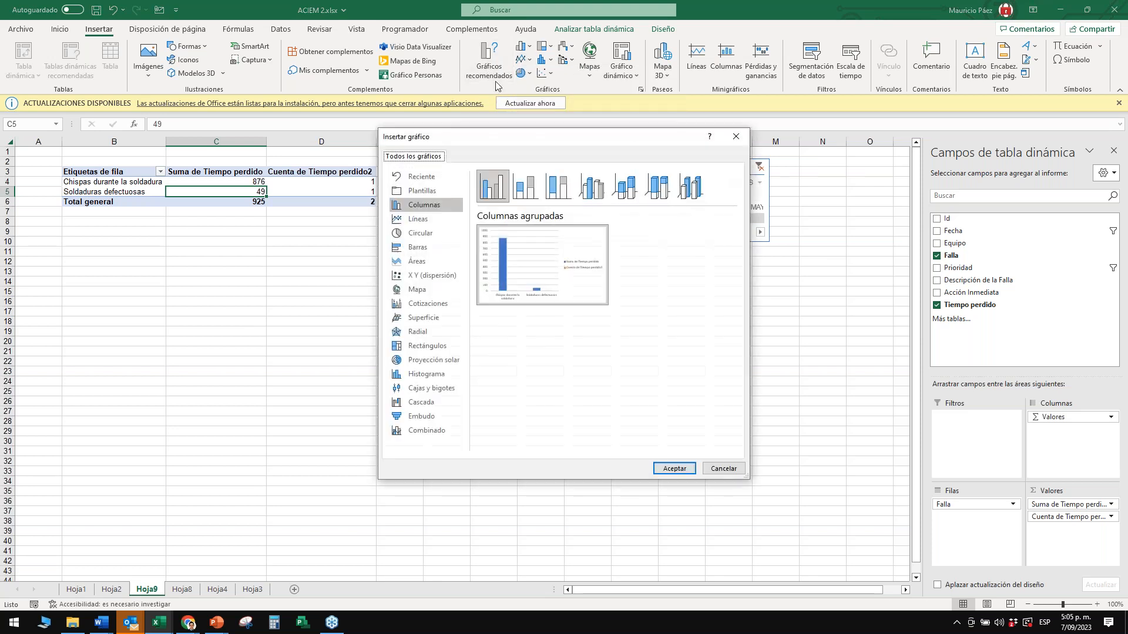
left_click(423, 431)
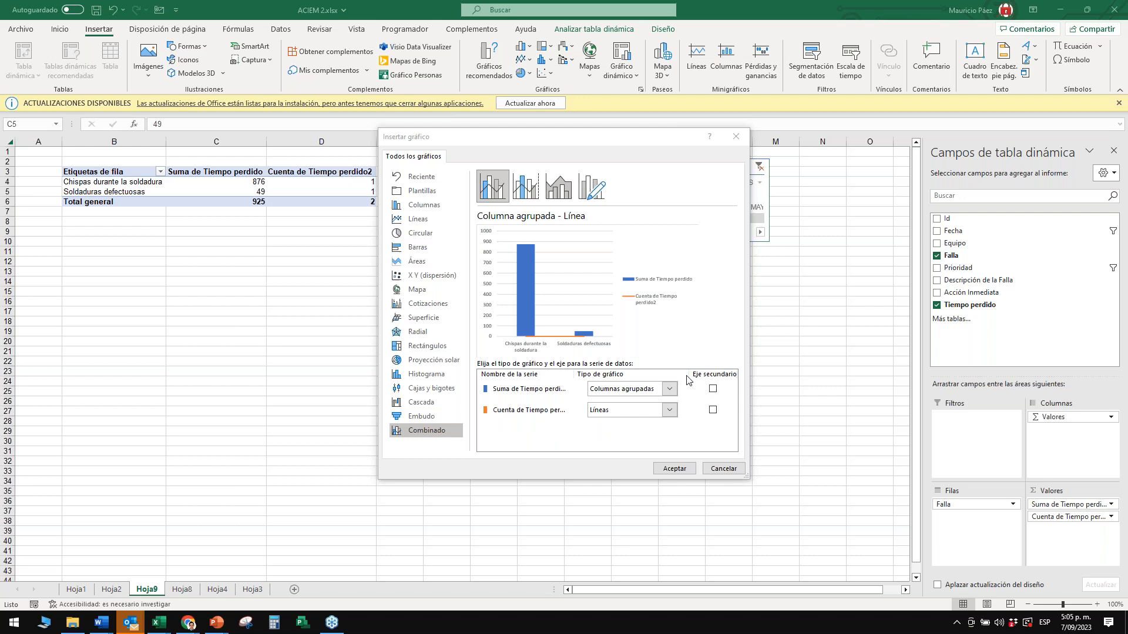
left_click(713, 411)
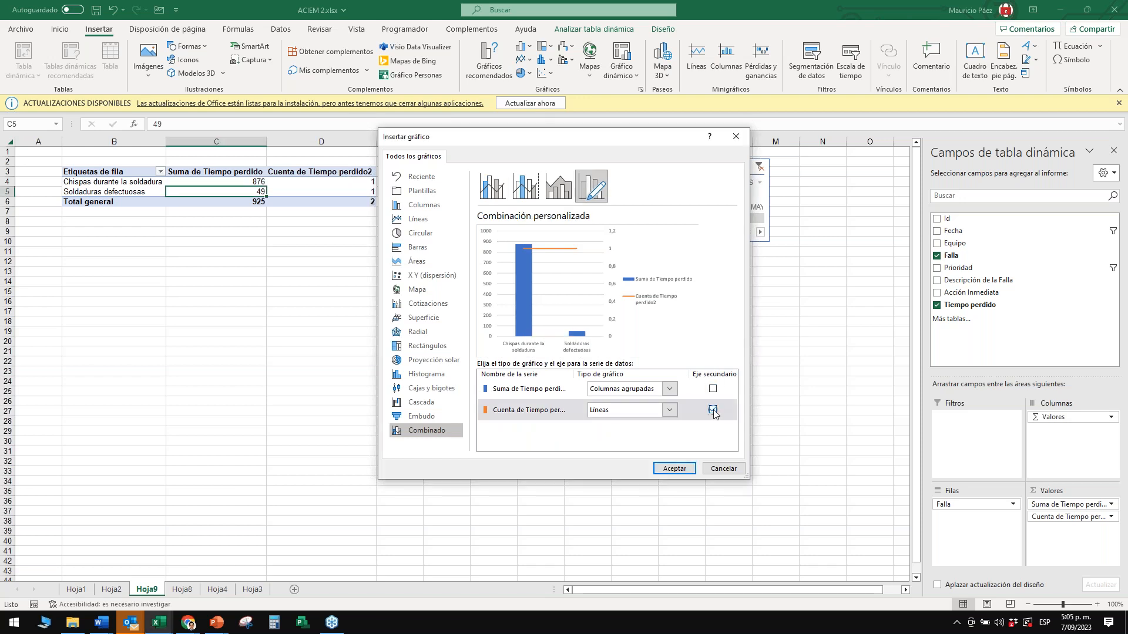
left_click(673, 468)
mouse_move(532, 305)
left_mouse_down()
mouse_move(588, 390)
mouse_move(585, 348)
left_mouse_up()
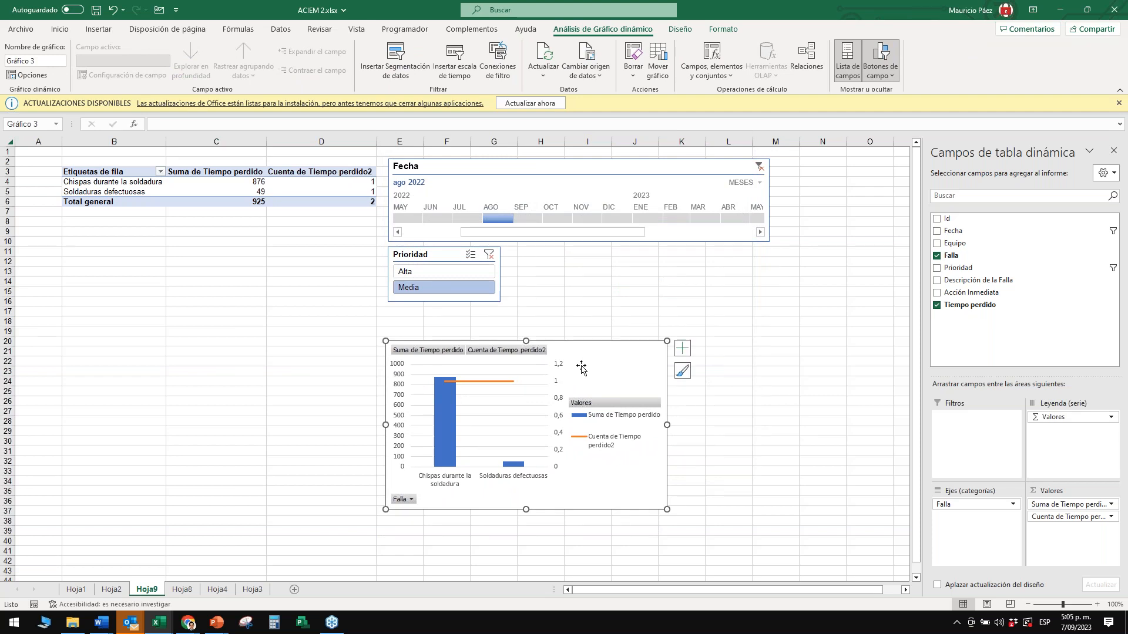
- Switch the Prioridad slicer to Alta and compare the filtered pivot table with the chart
left_click(445, 271)
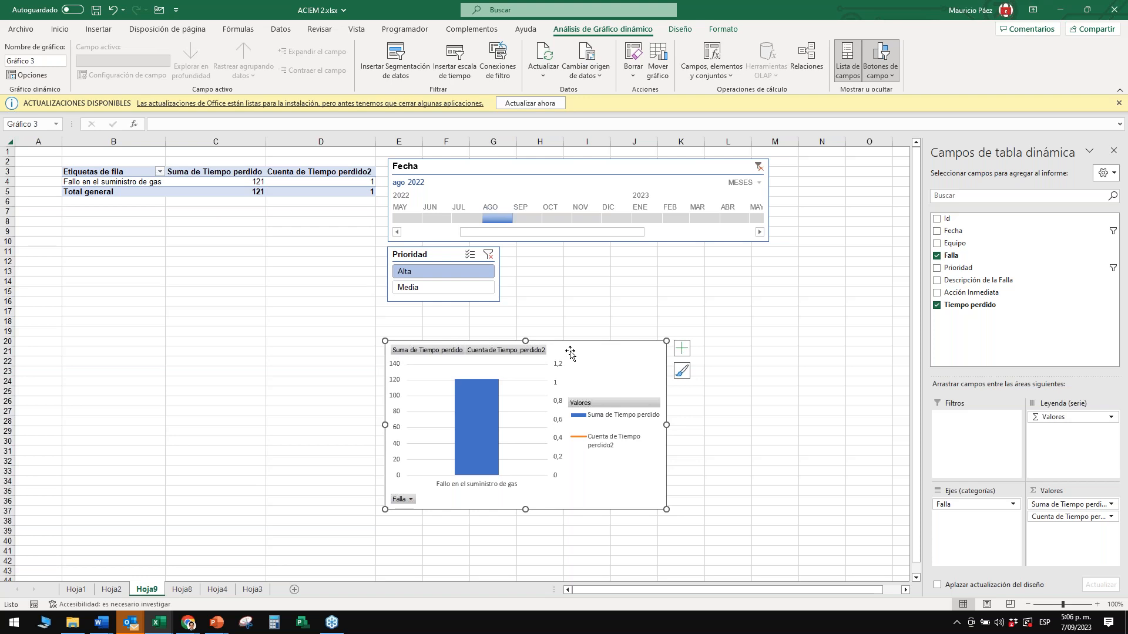
left_click(204, 182)
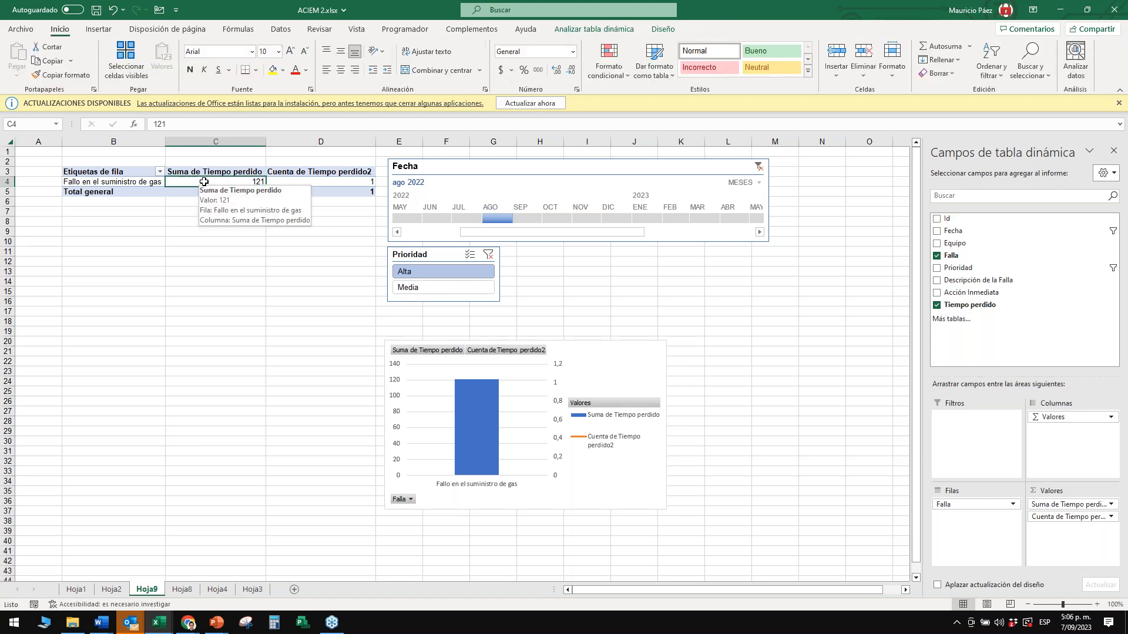
left_click(586, 351)
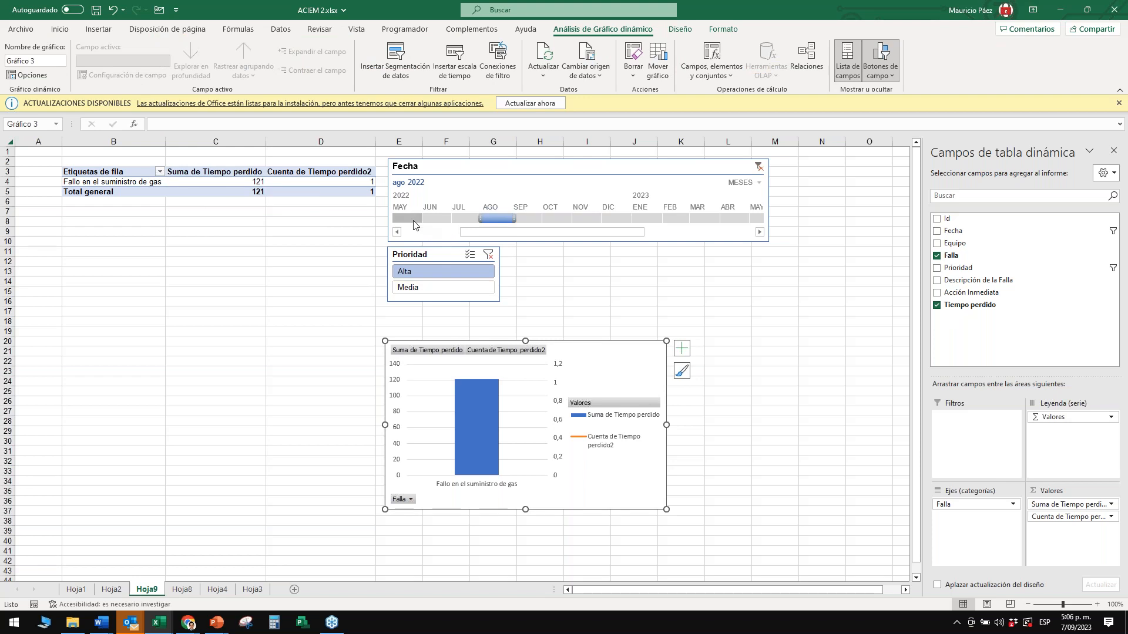
- Extend the Fecha timeline selection from January to December 2022 and inspect the pivot table and chart
left_click(397, 232)
left_click(397, 232)
left_click(407, 205)
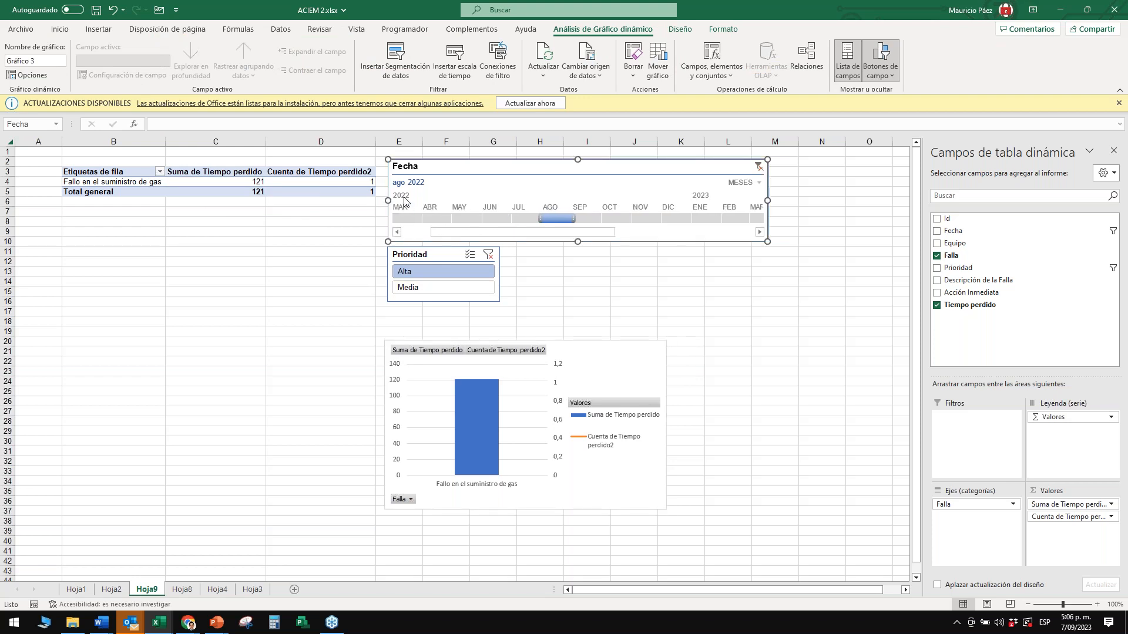
left_click(399, 233)
left_click(399, 233)
left_click(419, 219)
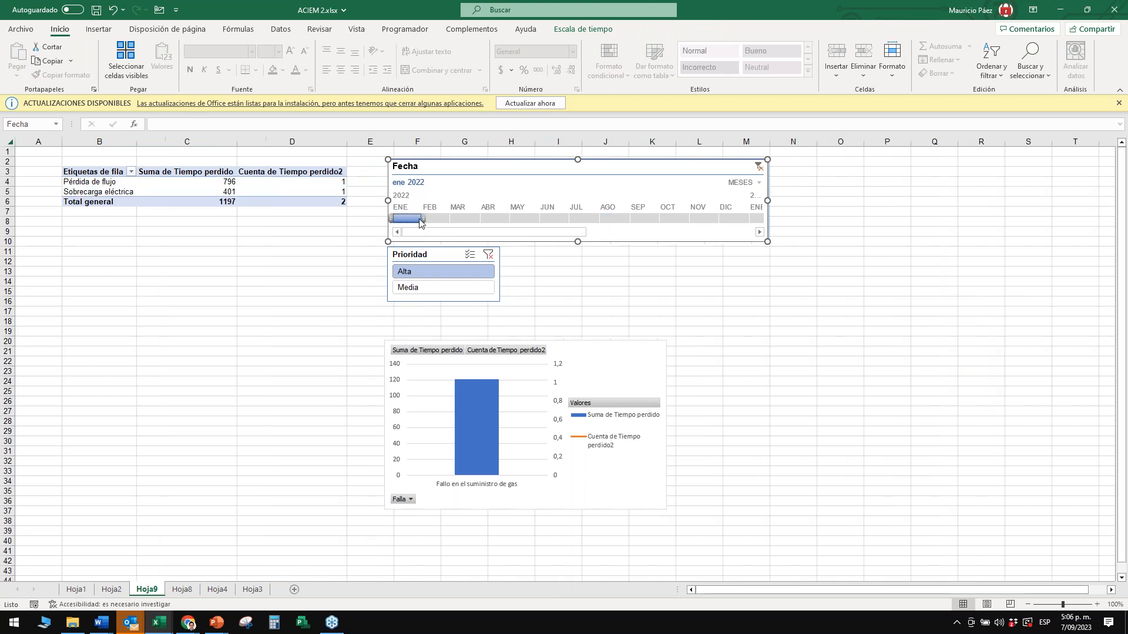
left_click_drag(412, 218, 719, 217)
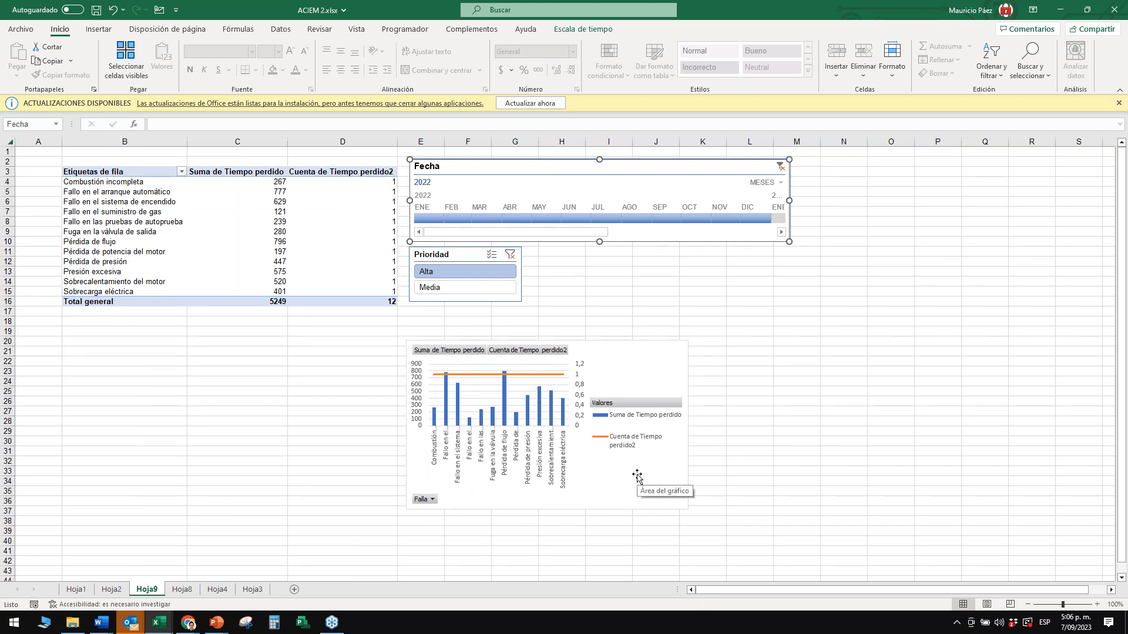
left_click(261, 223)
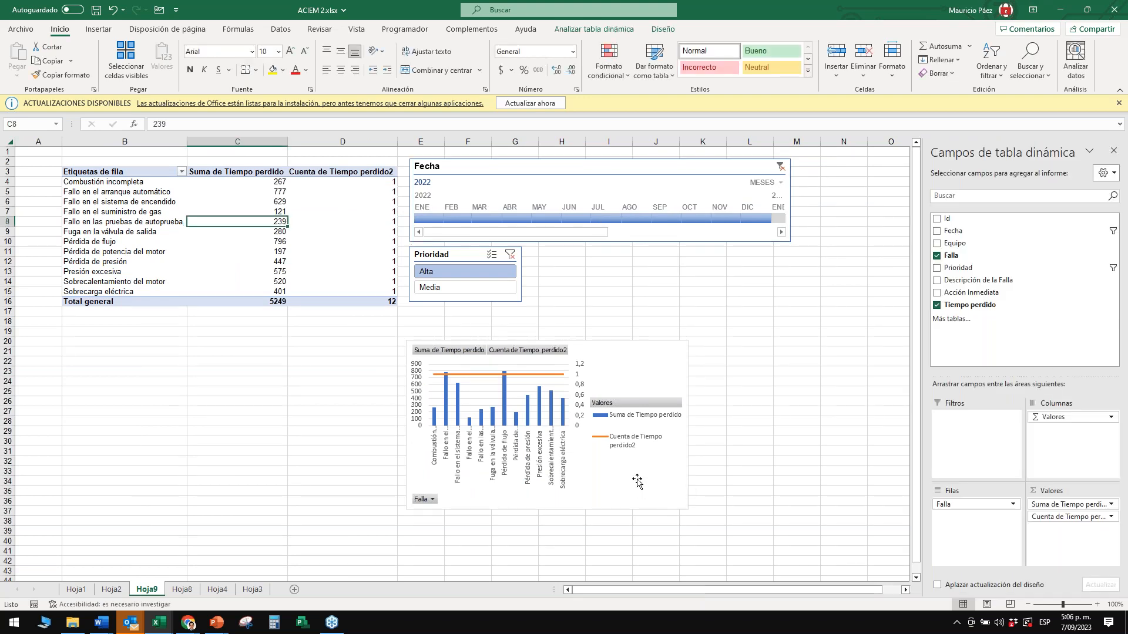
left_click(638, 480)
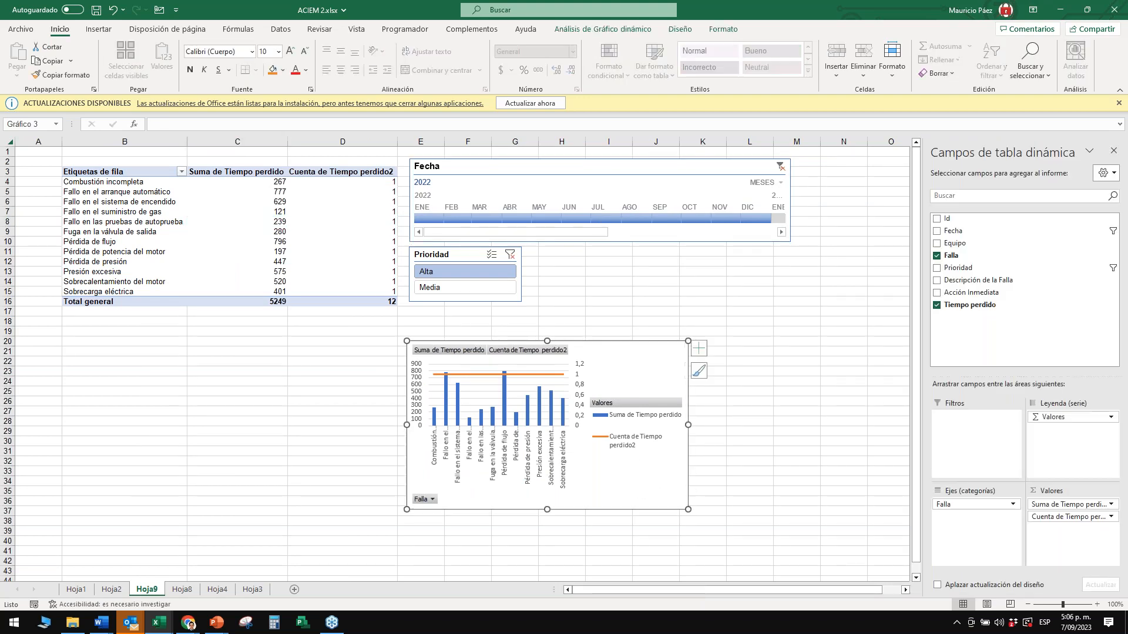
- Switch the Prioridad slicer to Media and narrow the Fecha timeline to January through March 2022
left_click(443, 287)
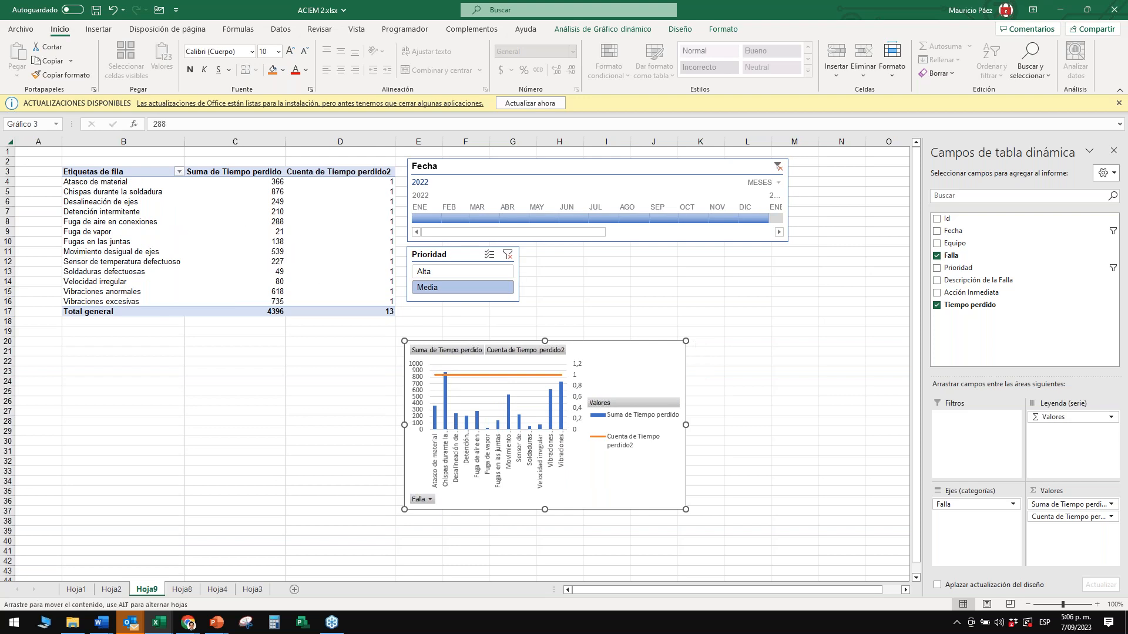
left_click(260, 223)
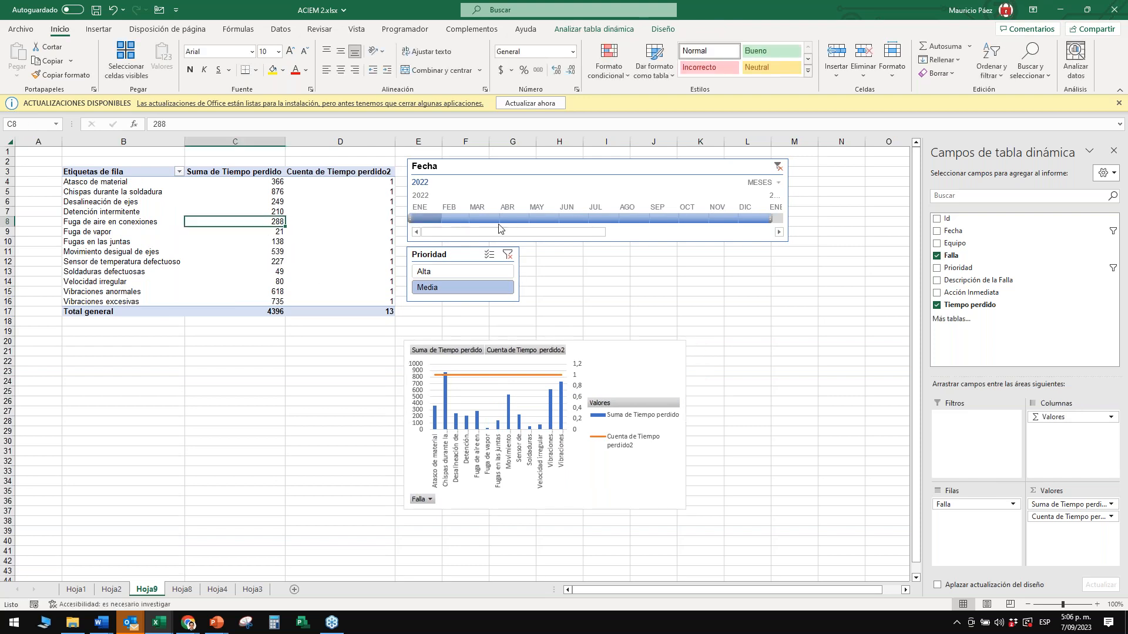
left_click(426, 218)
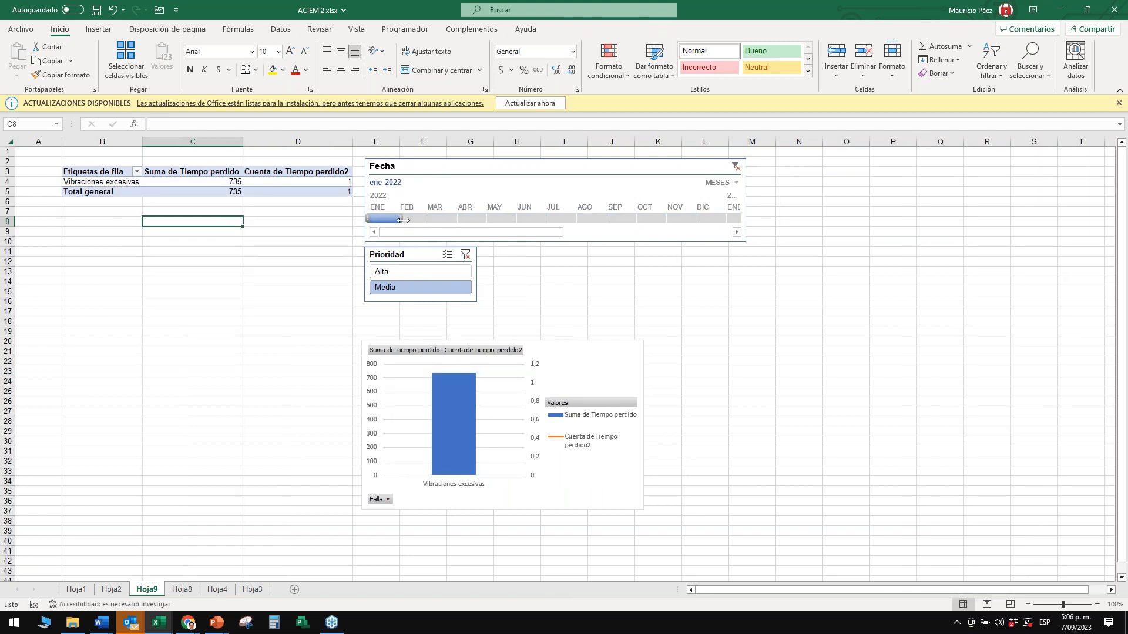
left_click_drag(404, 219, 451, 221)
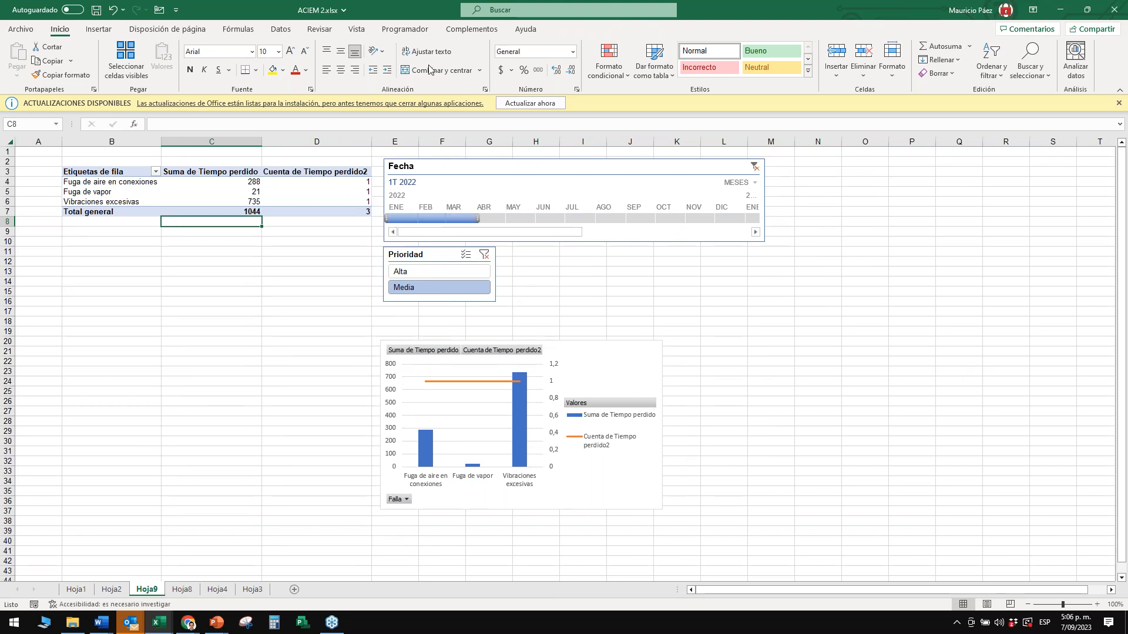
- Look at the slicer and timeline insertion commands for the pivot table, and check the linked chart
left_click(294, 180)
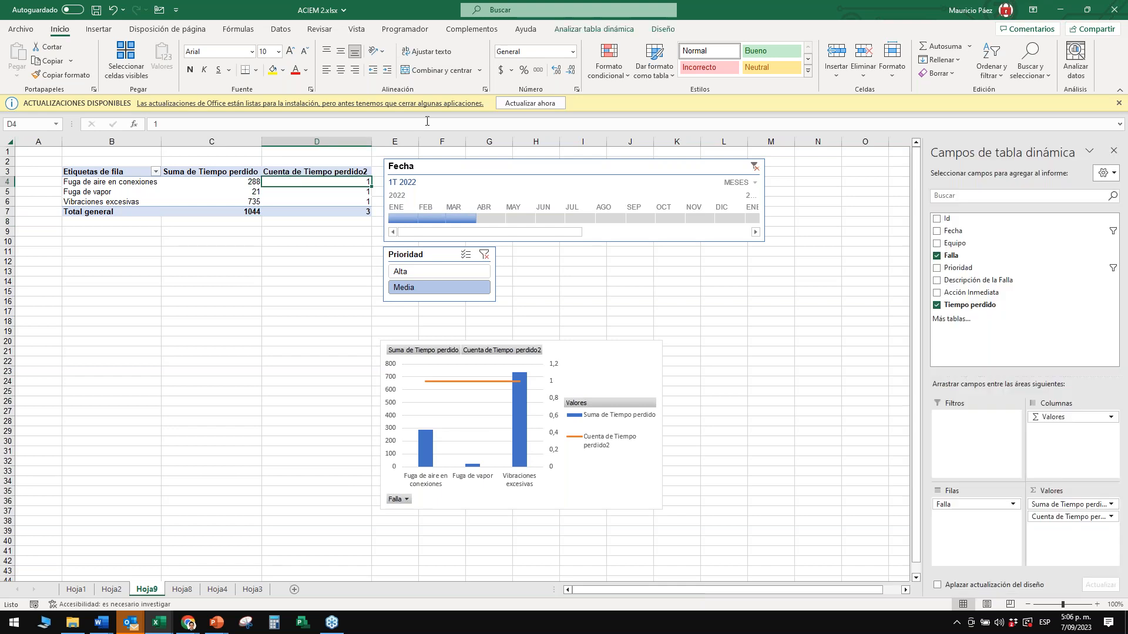
left_click(569, 31)
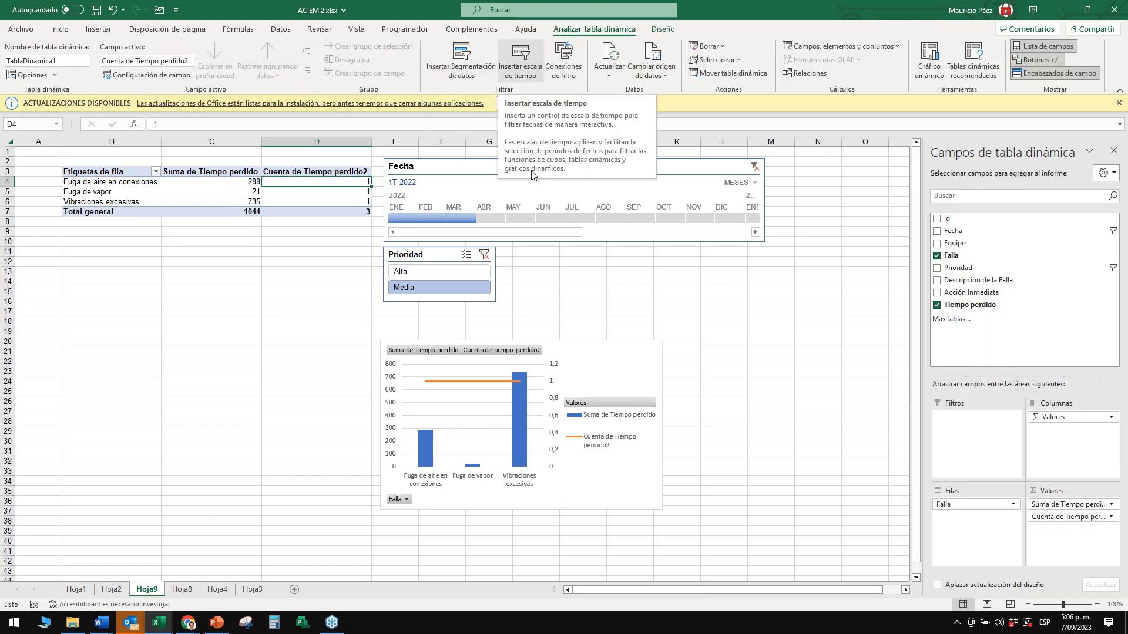
left_click(570, 352)
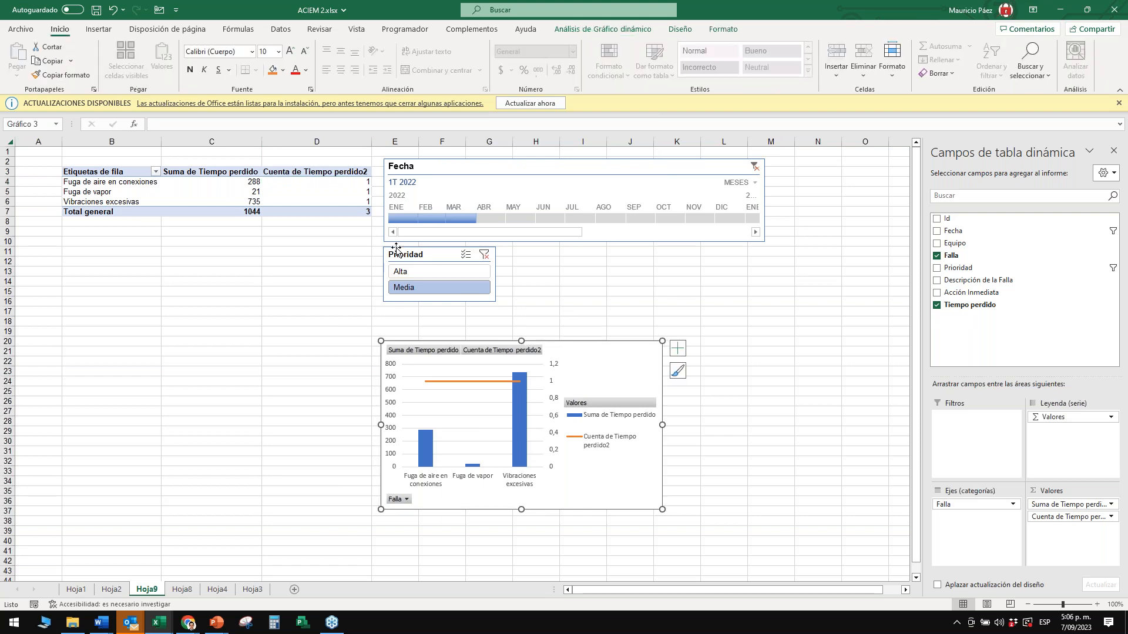
left_click(298, 182)
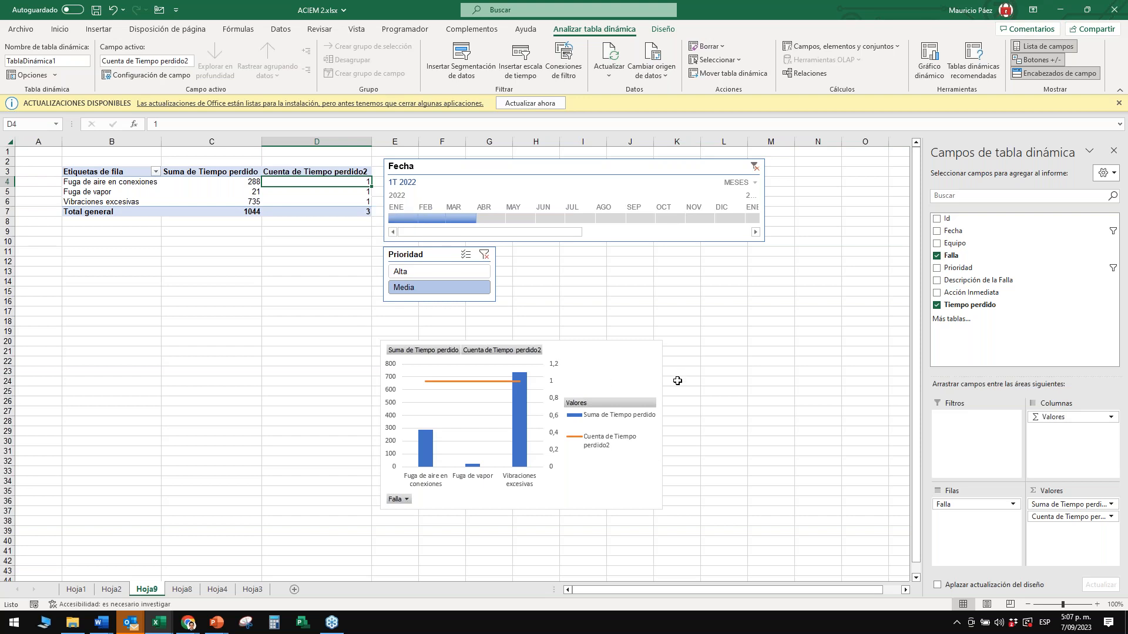
- Add data labels to the chart's Suma de Tiempo perdido columns and its Cuenta de Tiempo perdido2 line
left_click(425, 458)
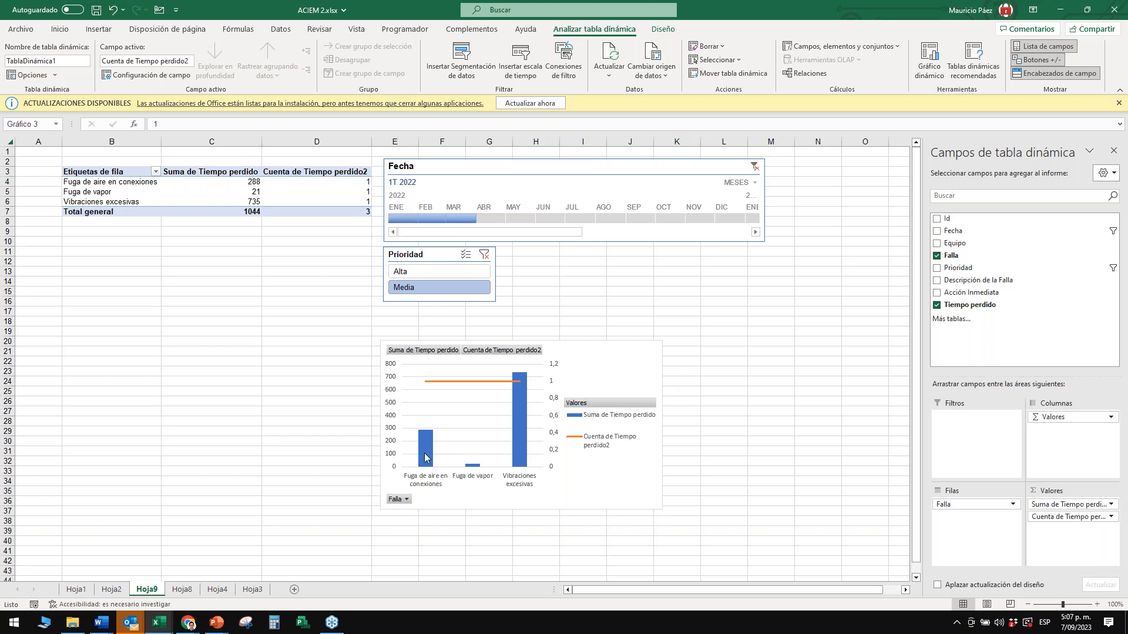
right_click(425, 458)
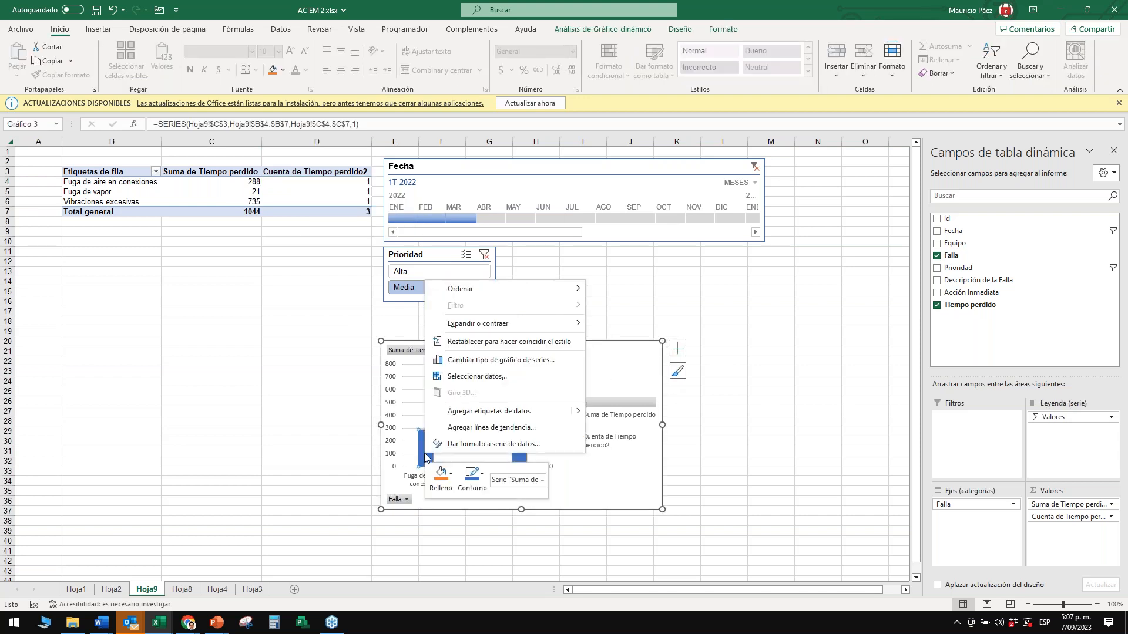
left_click(464, 412)
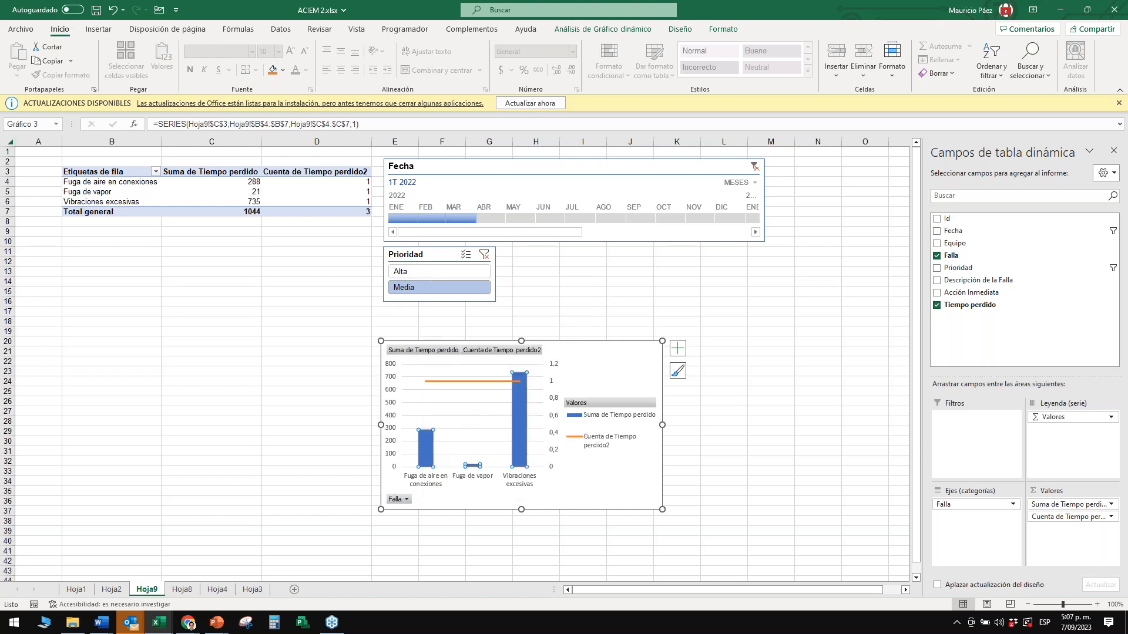
right_click(464, 384)
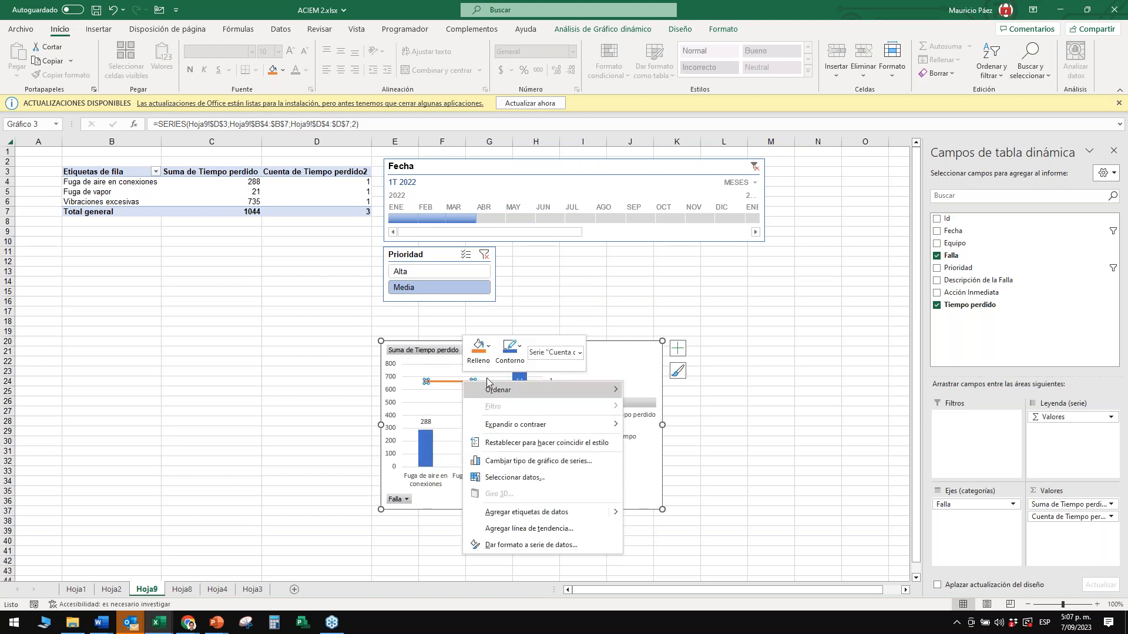
left_click(504, 512)
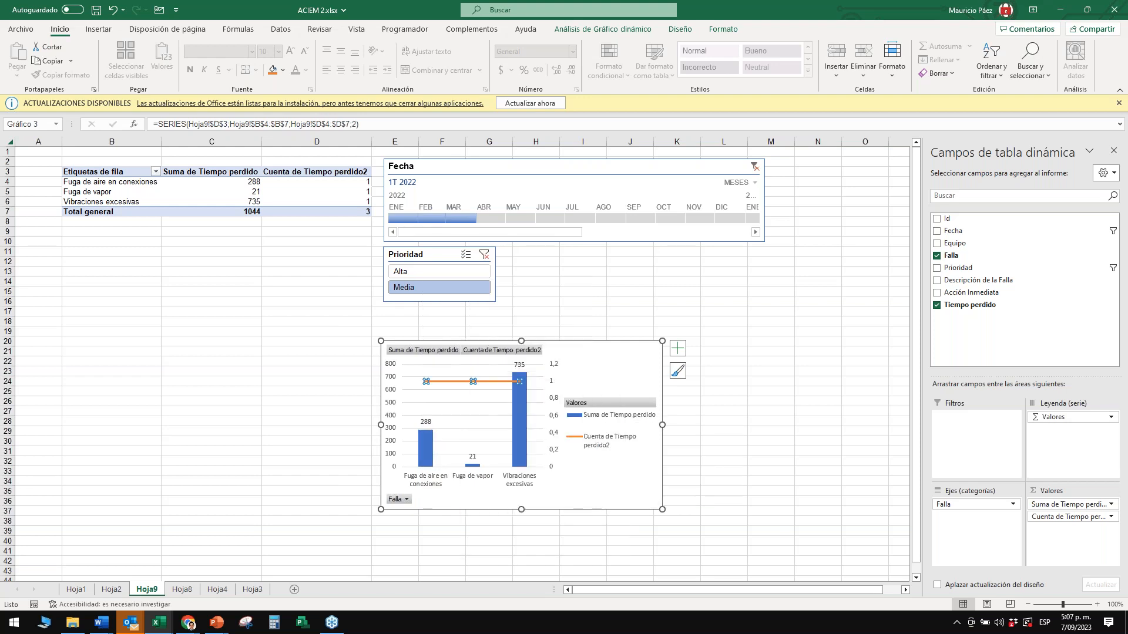
left_click(455, 433)
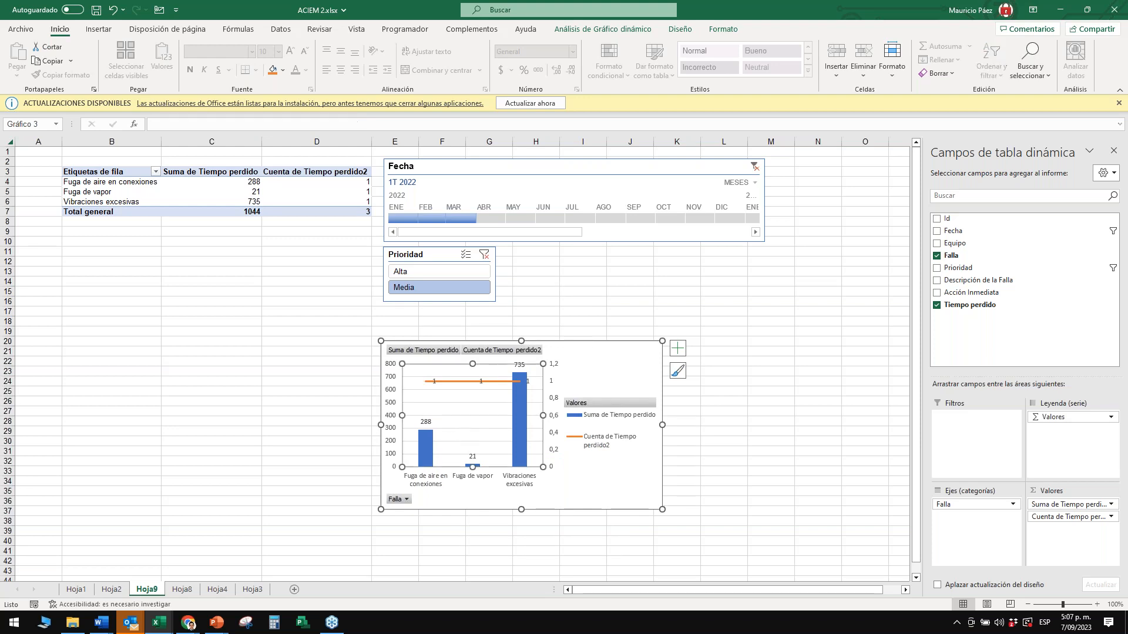
left_click(605, 493)
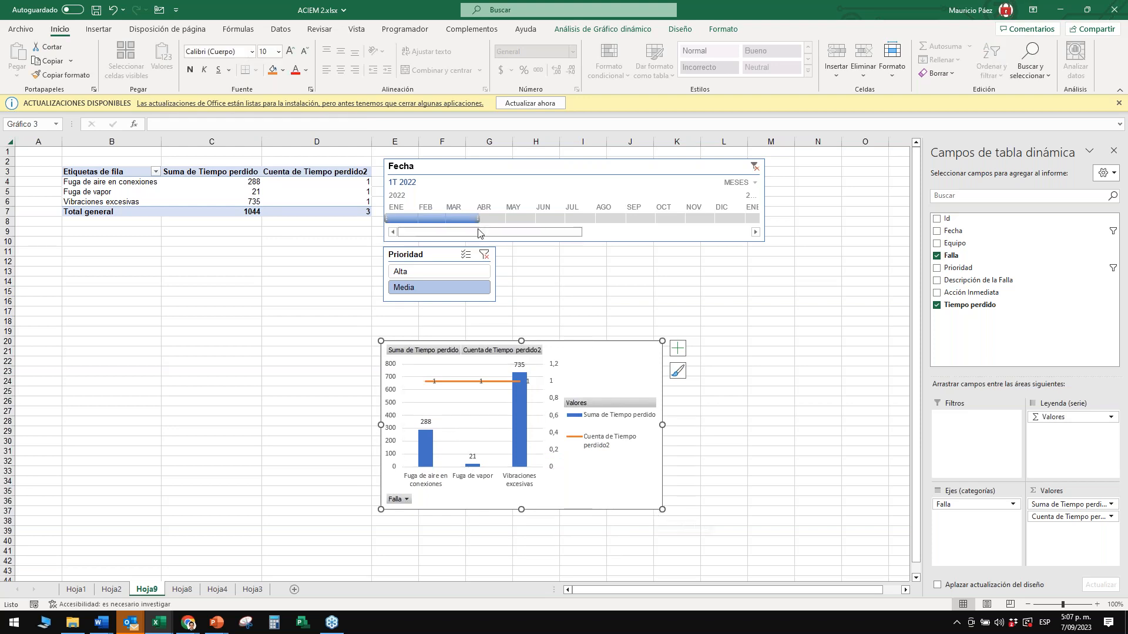
- Filter the pivot table and chart to April through June 2022 on the Fecha timeline
left_click_drag(491, 219, 560, 229)
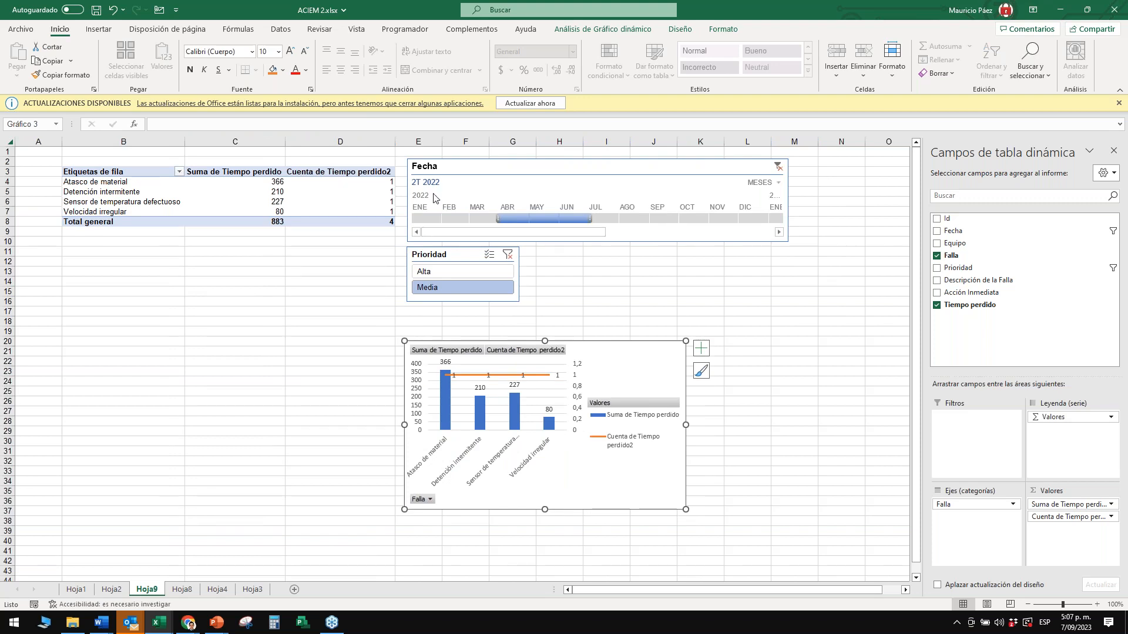
left_click(448, 170)
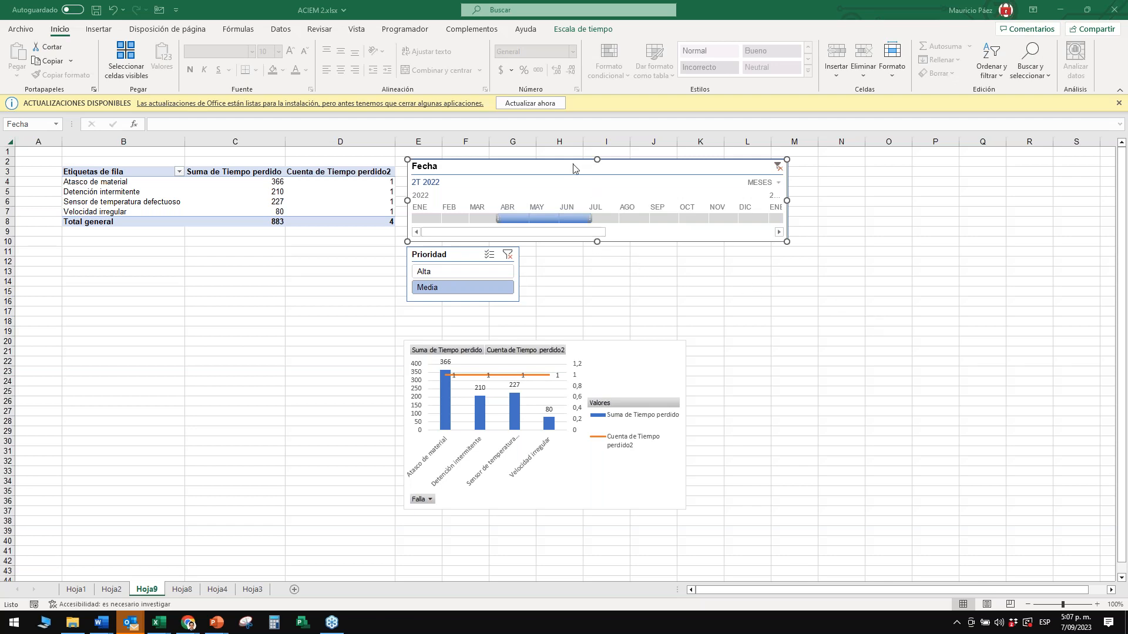
- Add the Fecha field to the pivot table rows above Falla and examine the year, quarter and month grouping
left_click(319, 172)
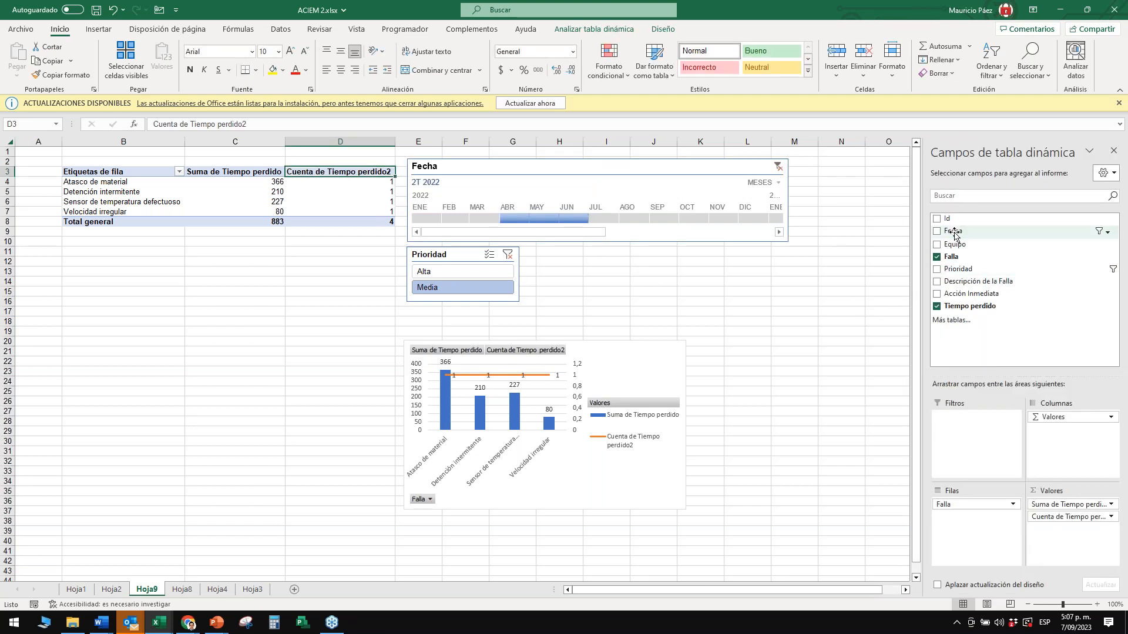
left_click_drag(955, 233, 971, 510)
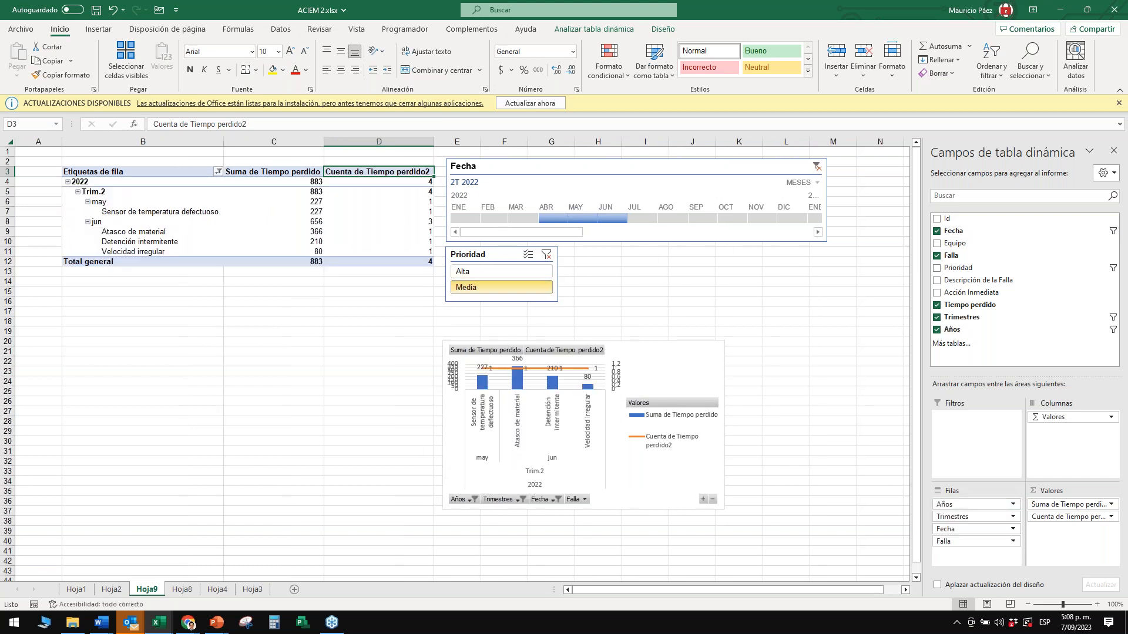
left_click(108, 141)
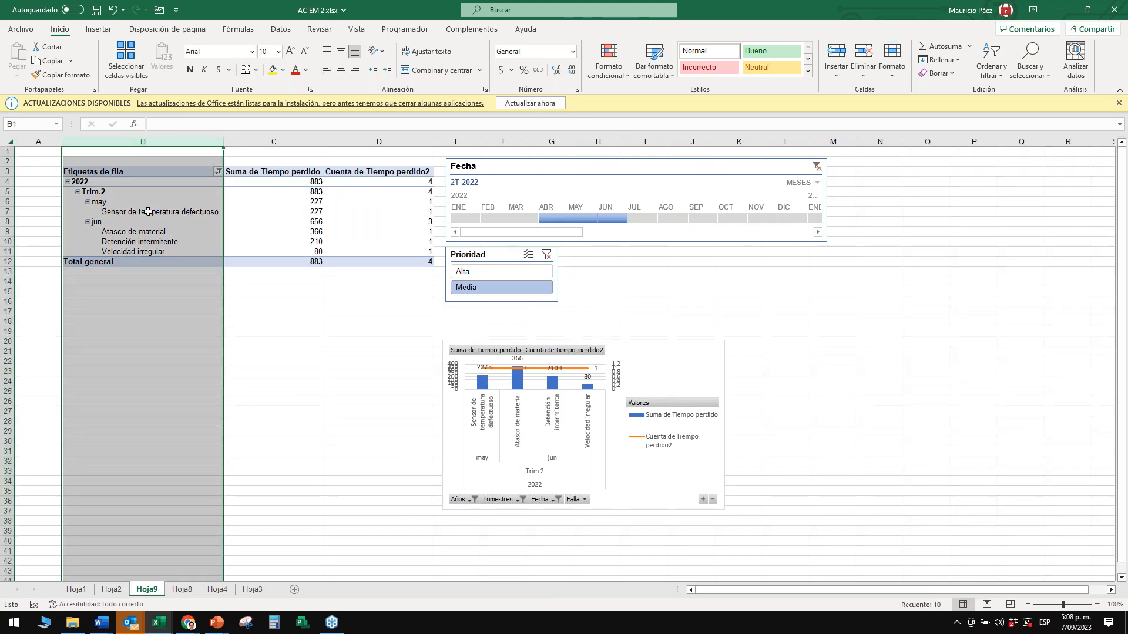
left_click(114, 184)
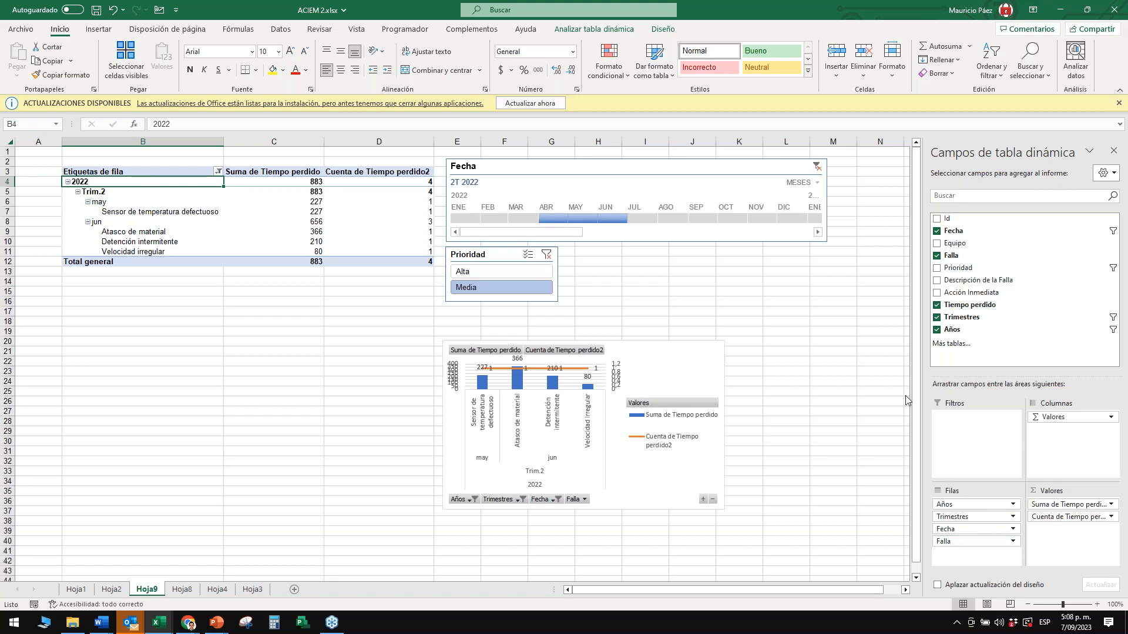
- Look at the field settings of the Fecha row field and close them without changing anything
left_click(535, 171)
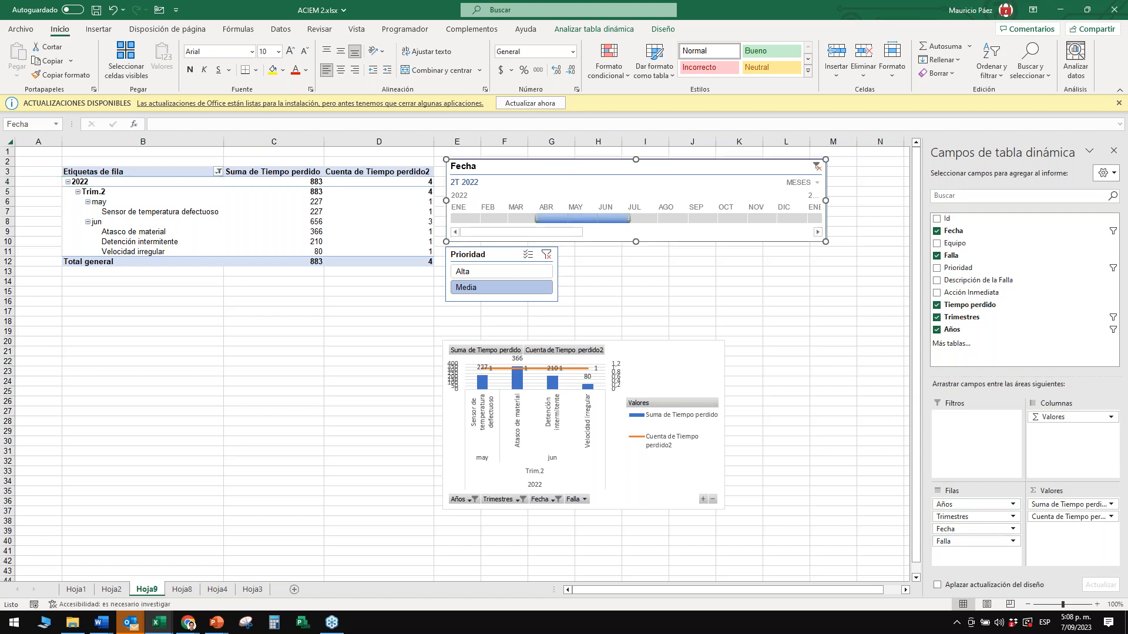
left_click(386, 174)
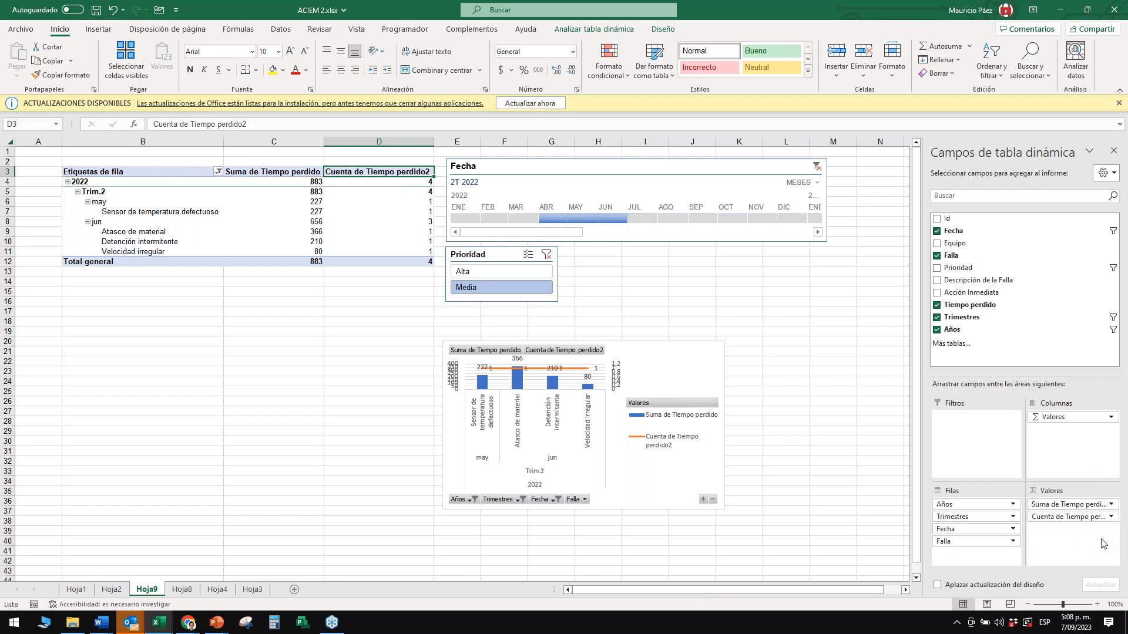
left_click(967, 505)
left_click(966, 518)
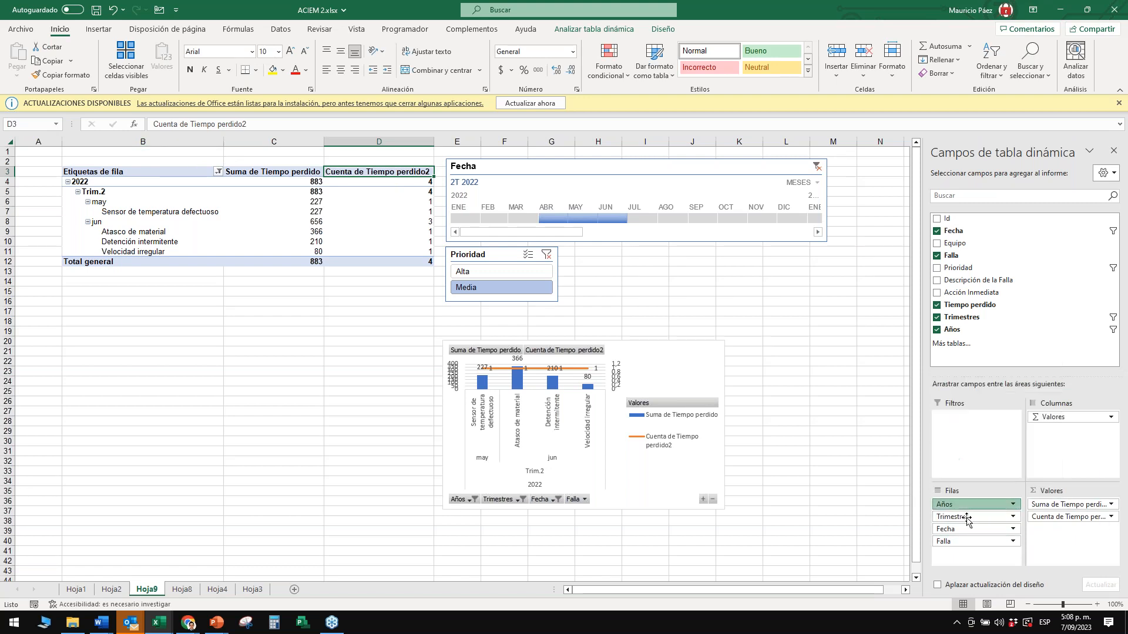
left_click(963, 530)
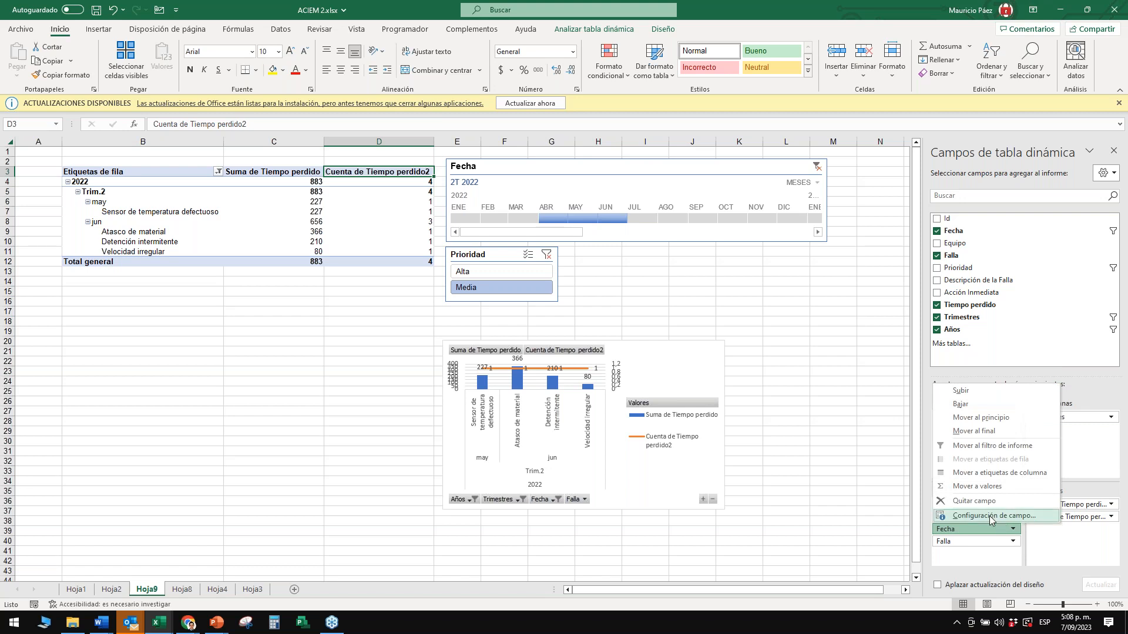
left_click(980, 516)
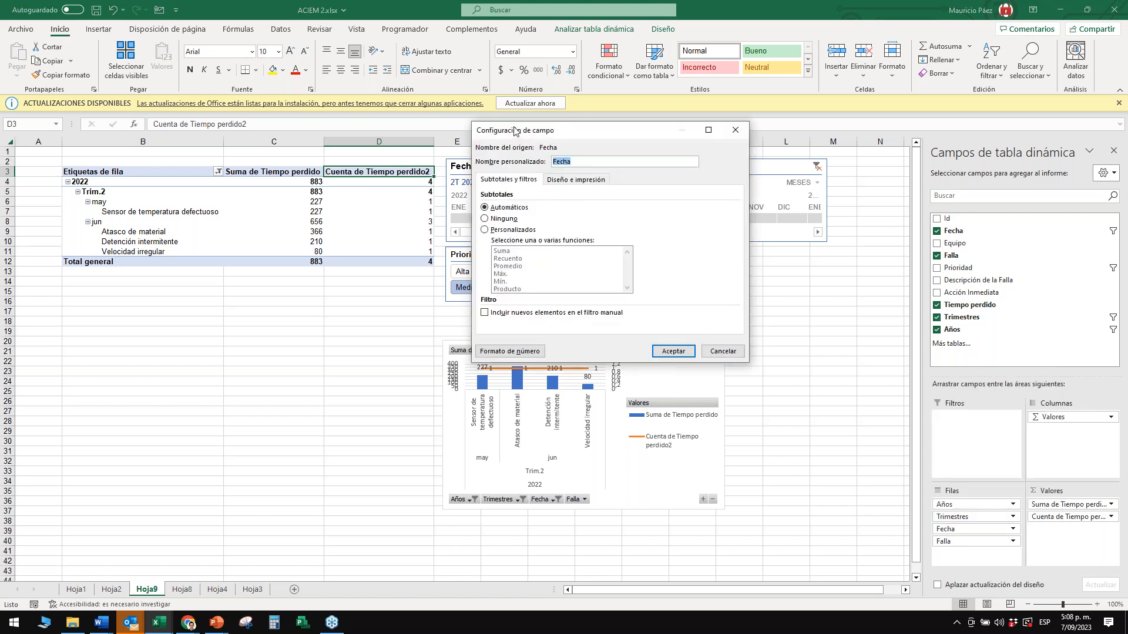
left_click(734, 130)
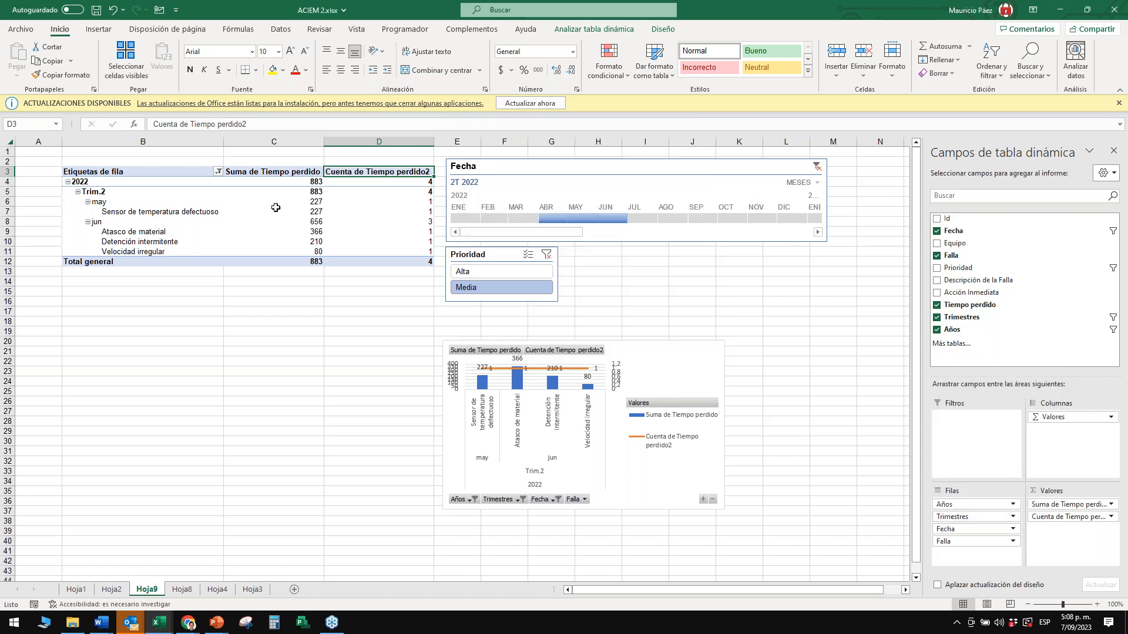
- Examine the units from seconds to years offered for grouping the pivot table's dates, without applying any change
left_click(86, 182)
right_click(88, 182)
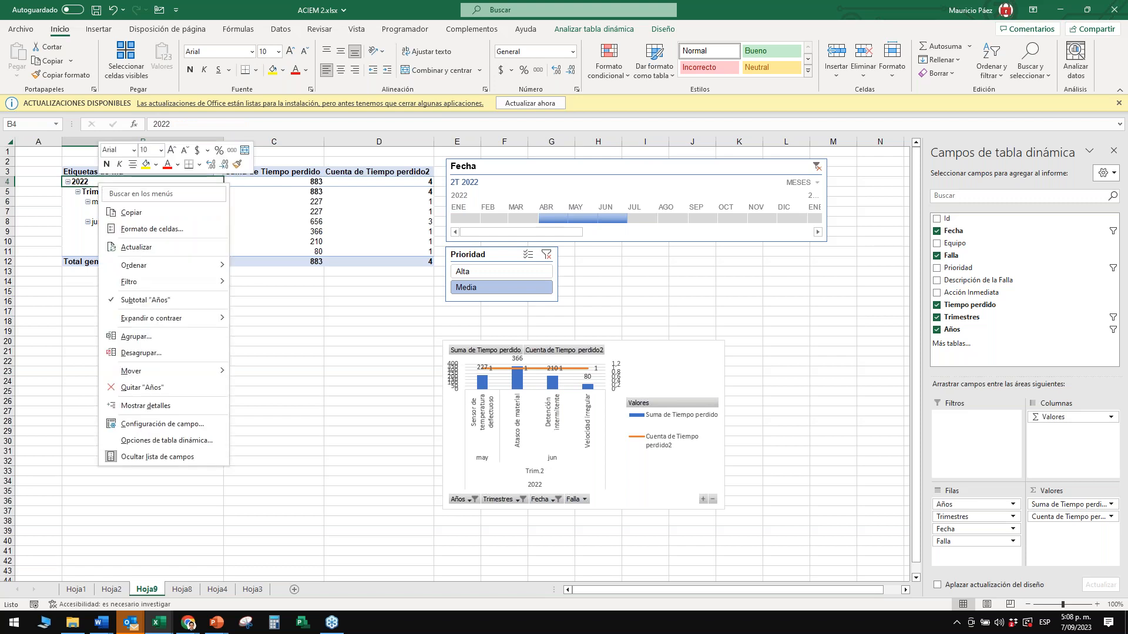
left_click(131, 337)
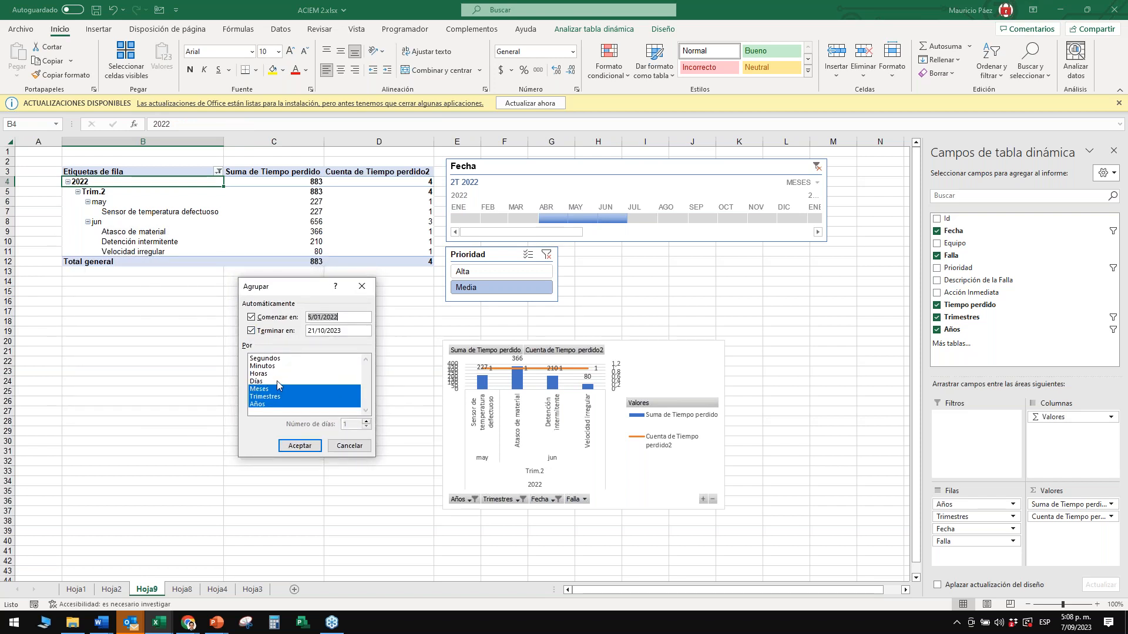
left_click(274, 381)
left_click(274, 374)
left_click(274, 366)
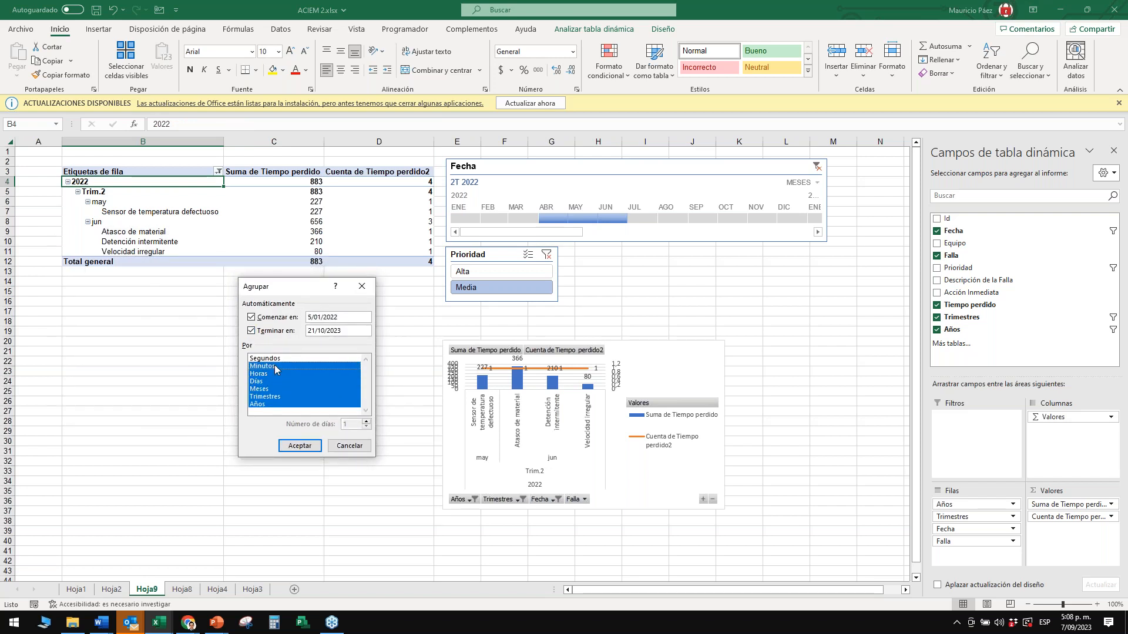
left_click(275, 358)
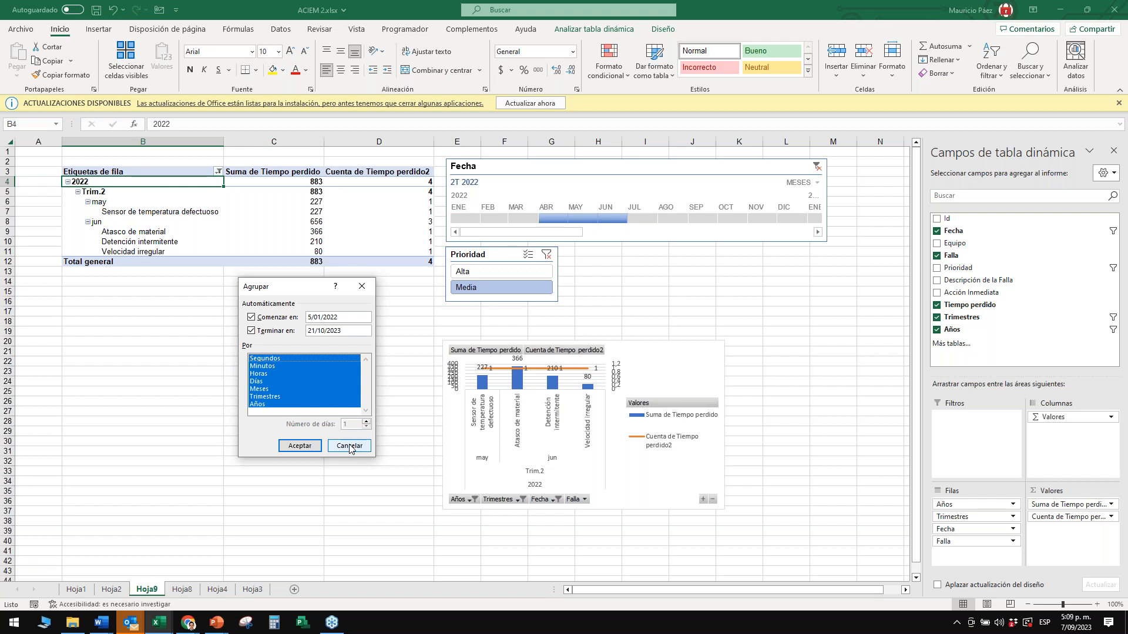
left_click(262, 381)
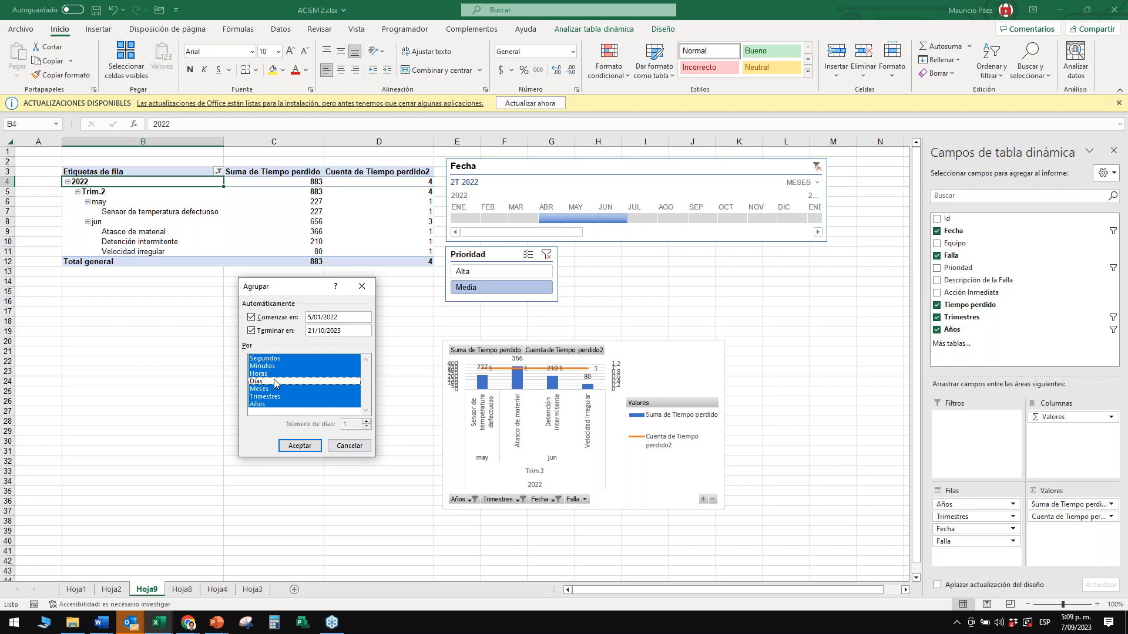
left_click(273, 374)
left_click(279, 366)
left_click(282, 359)
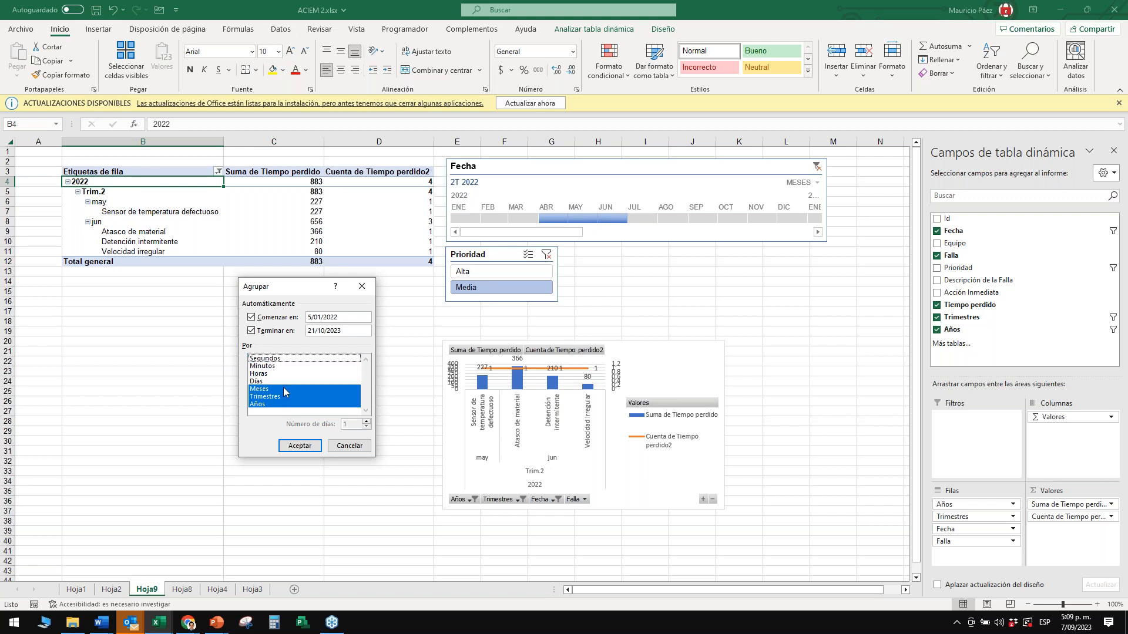
left_click(270, 381)
left_click(271, 374)
left_click(270, 367)
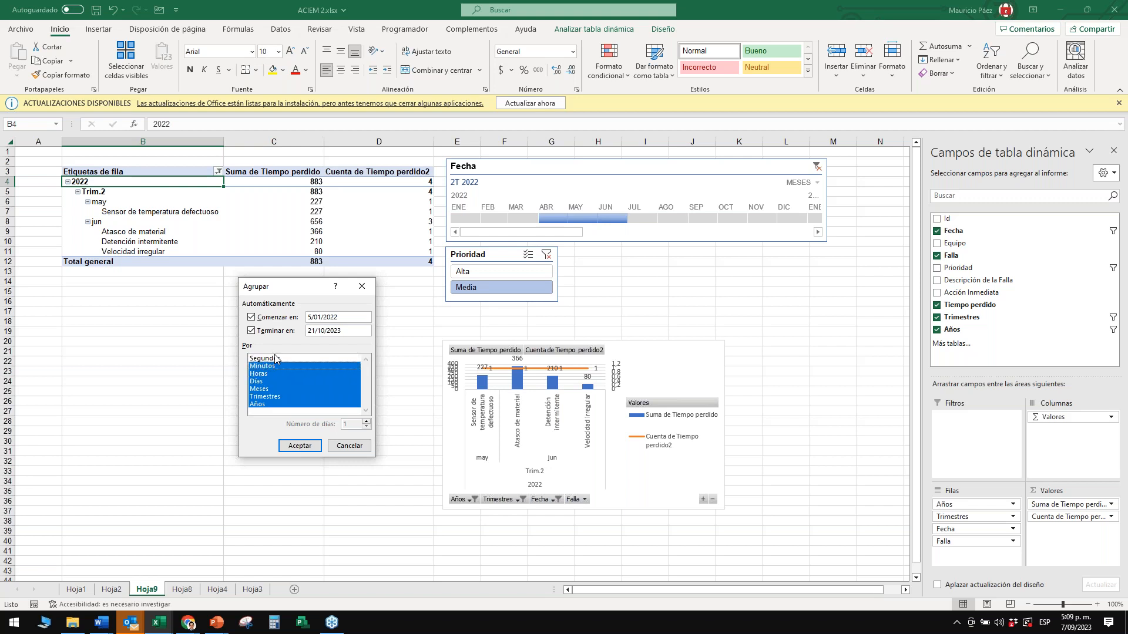
left_click(275, 358)
left_click(349, 446)
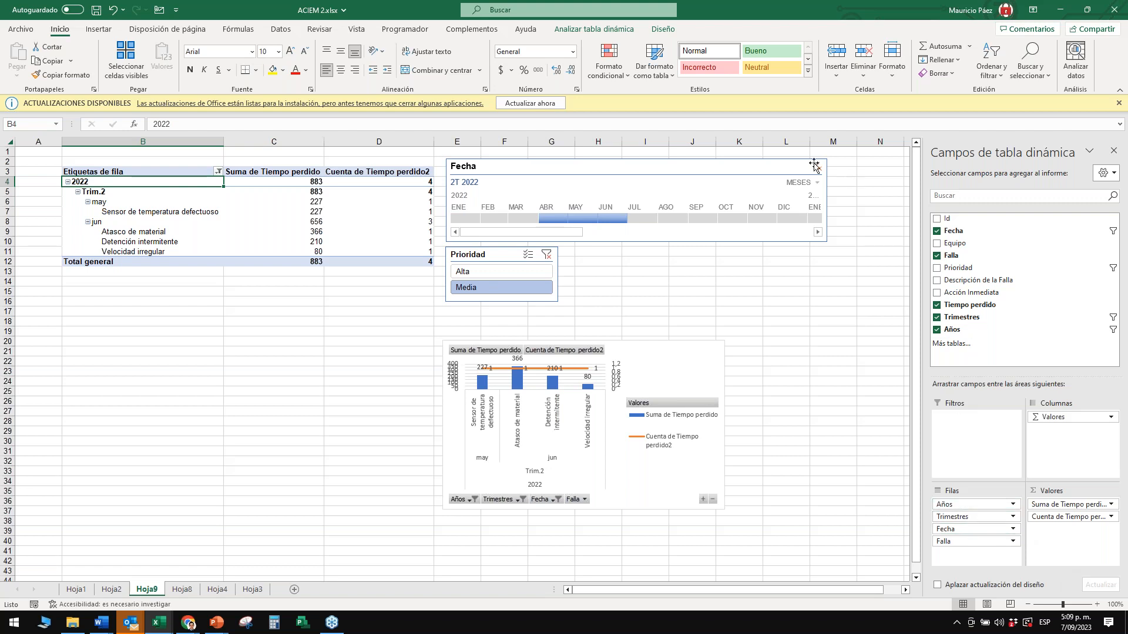
- Delete the Fecha timeline and insert a new Fecha timeline for the pivot table
left_click(763, 169)
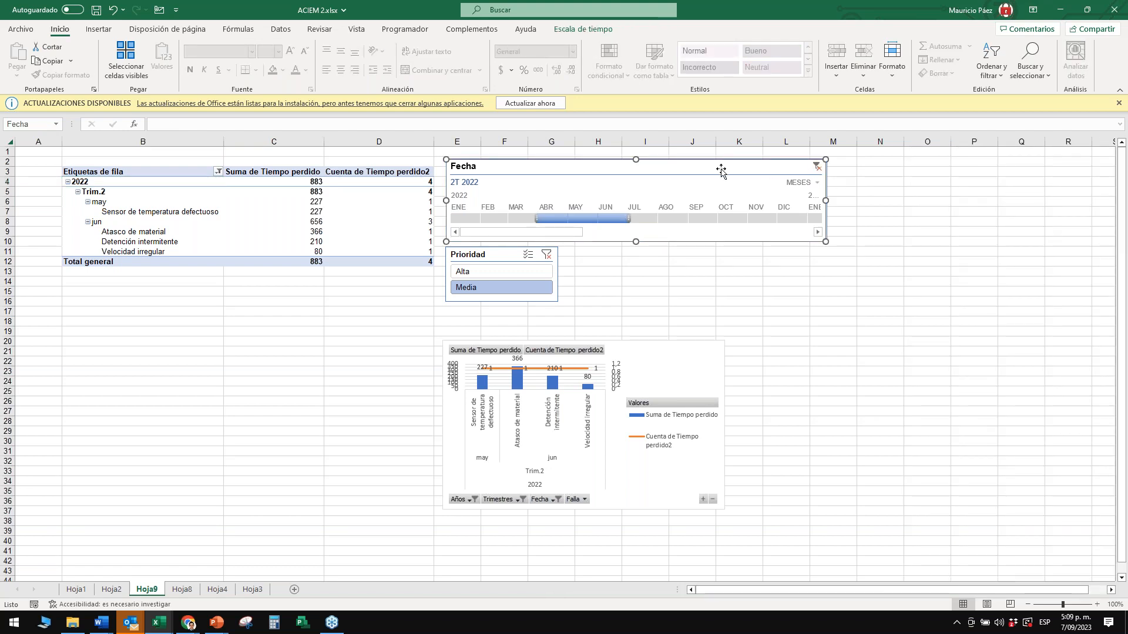
key("Delete")
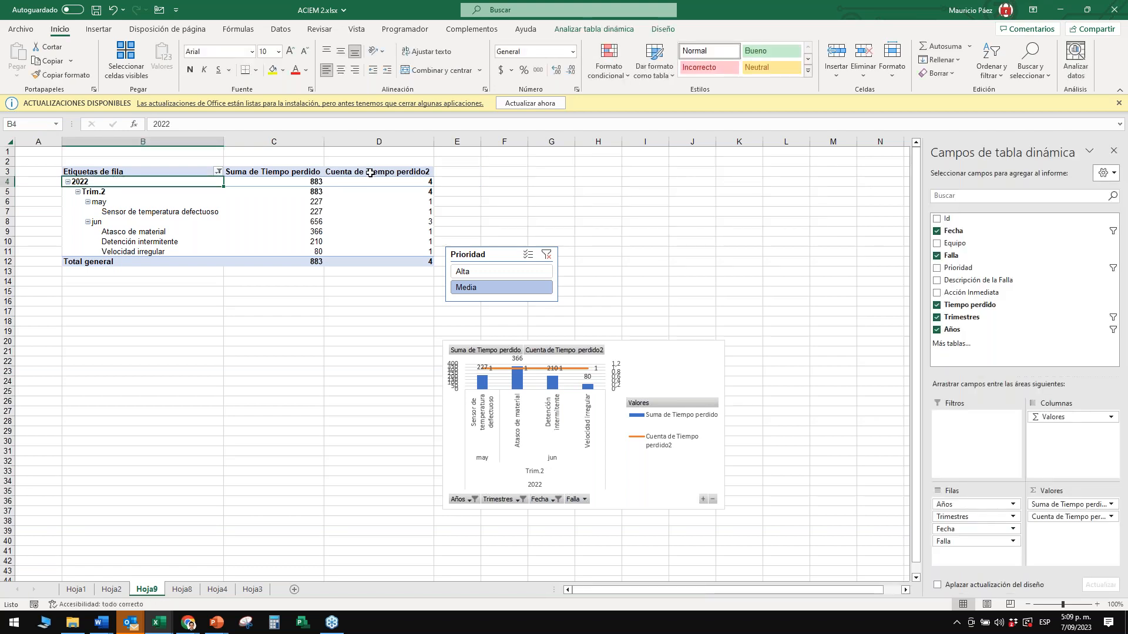
left_click(370, 173)
key("Left")
key("Left")
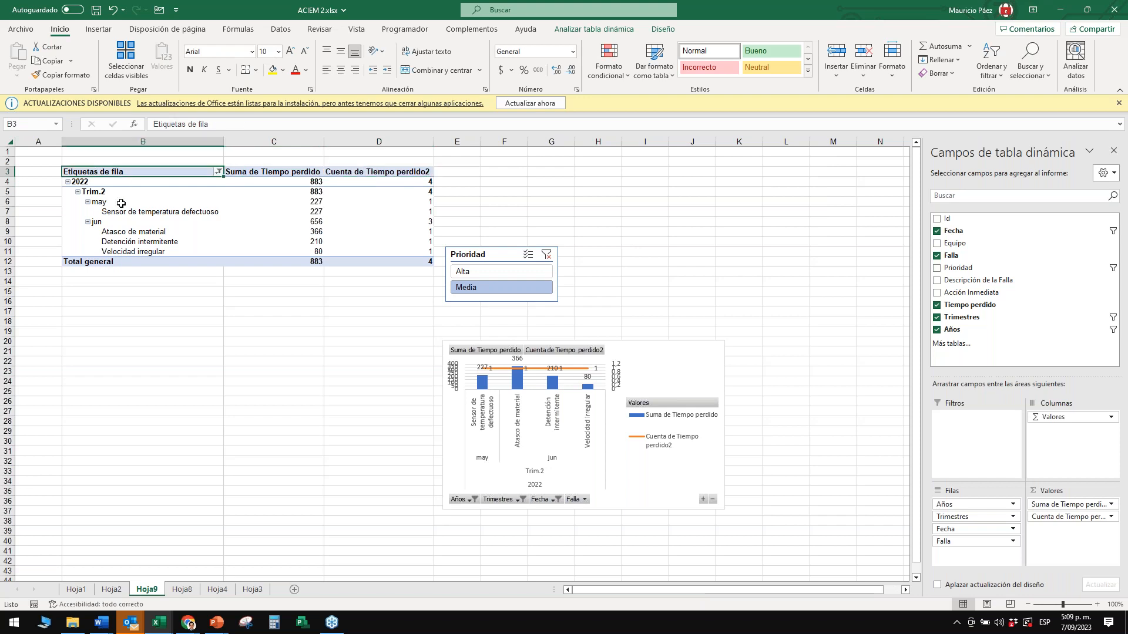
key("shift+Down")
key("shift+Down")
left_click_drag(121, 214, 141, 222)
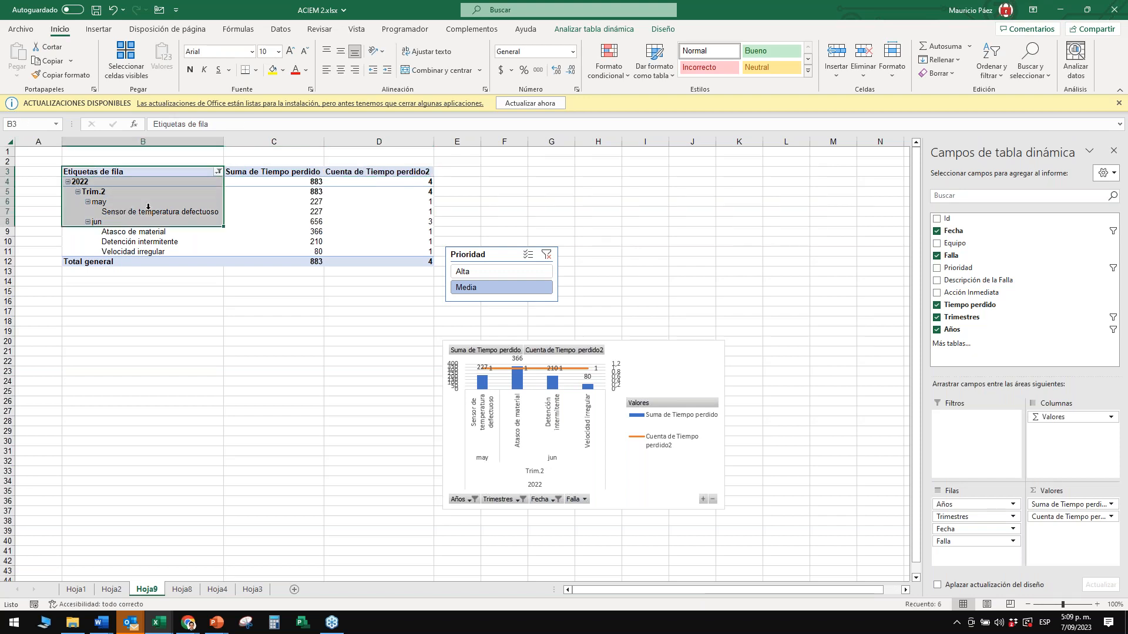
left_click(145, 208)
left_click(584, 29)
left_click(520, 61)
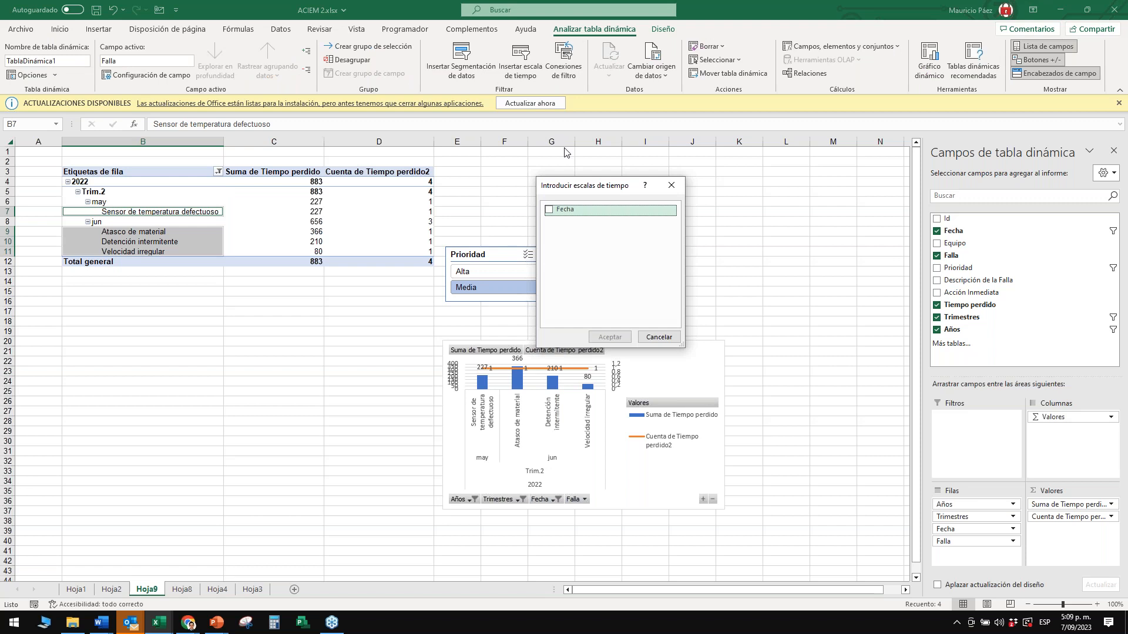
left_click(548, 209)
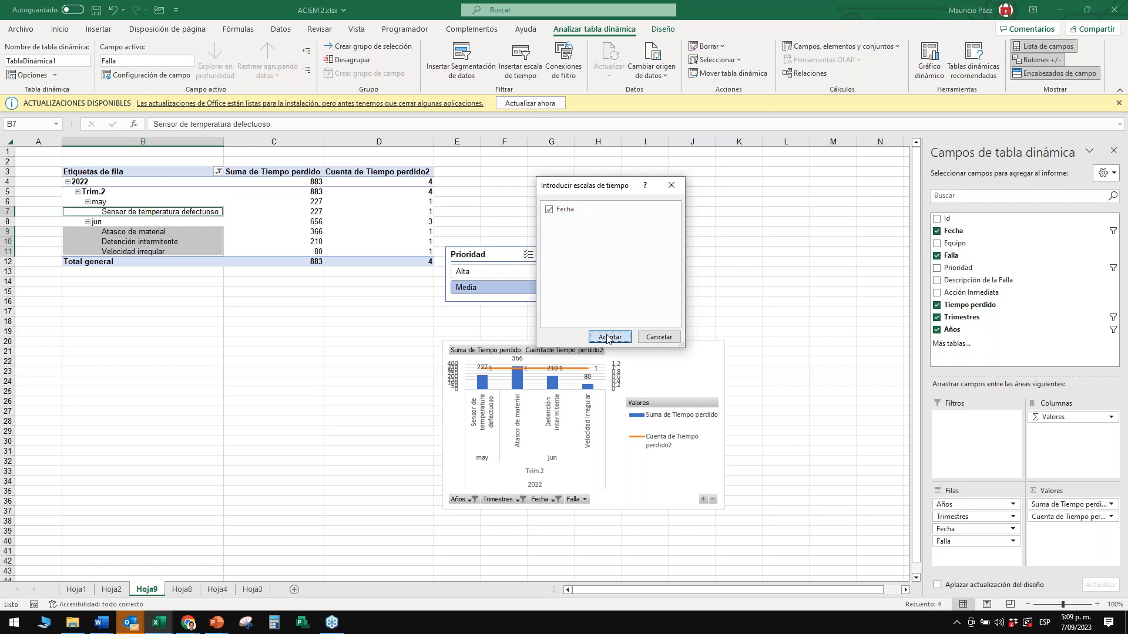
left_click(610, 336)
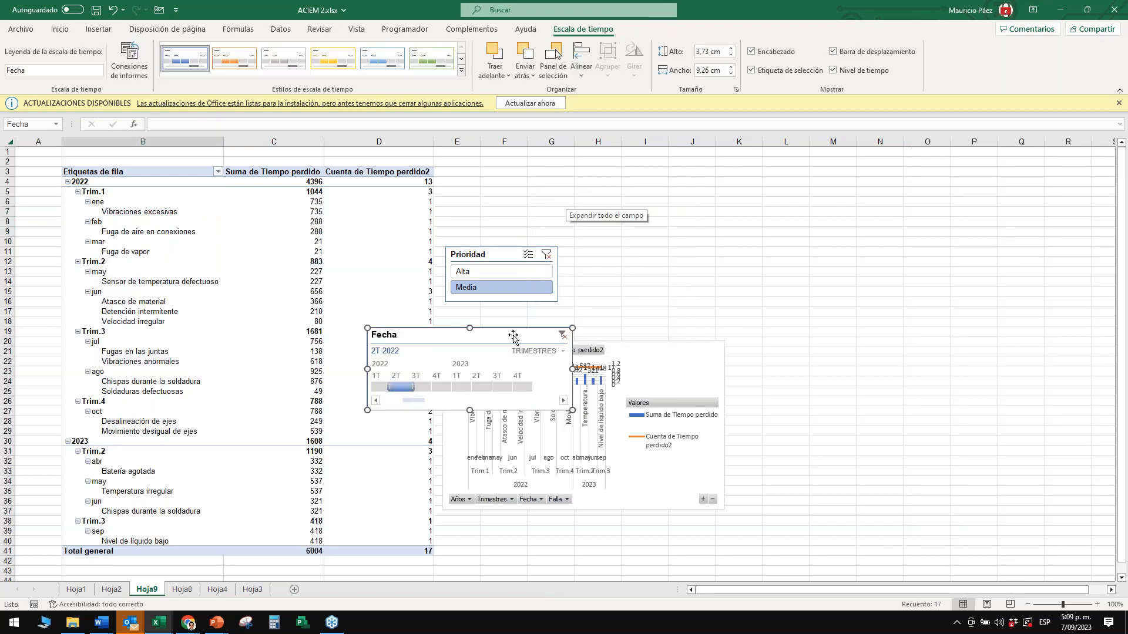
- Enlarge the new Fecha timeline beside the pivot table to about 24.42 by 6.59 cm and filter it to the first quarter of 2022
left_click_drag(571, 210, 619, 168)
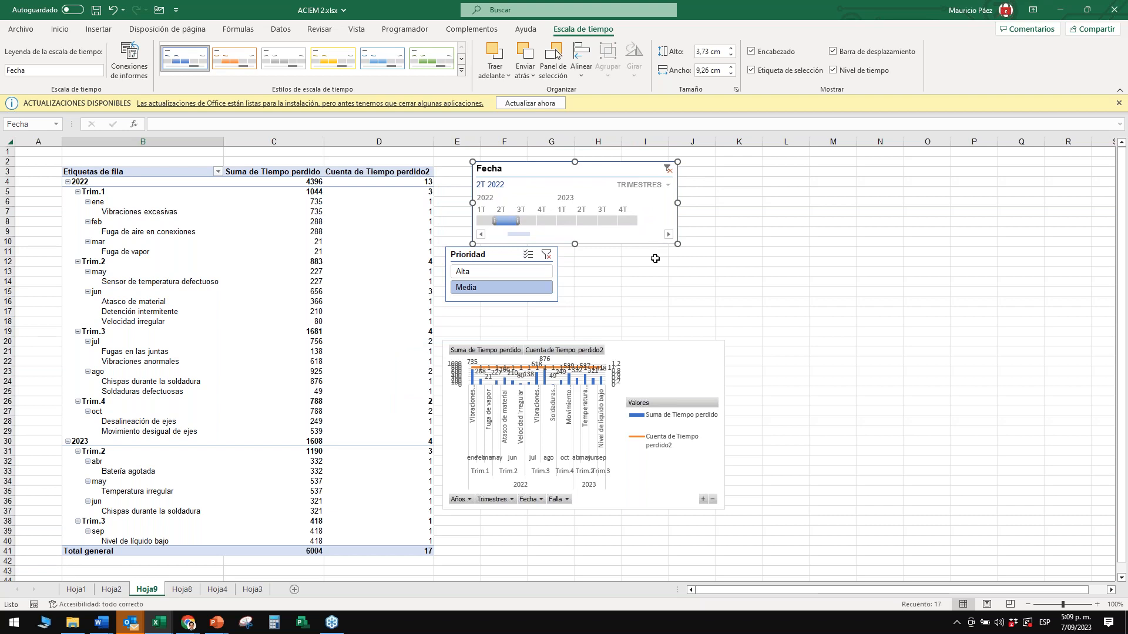
left_click_drag(677, 244, 1013, 306)
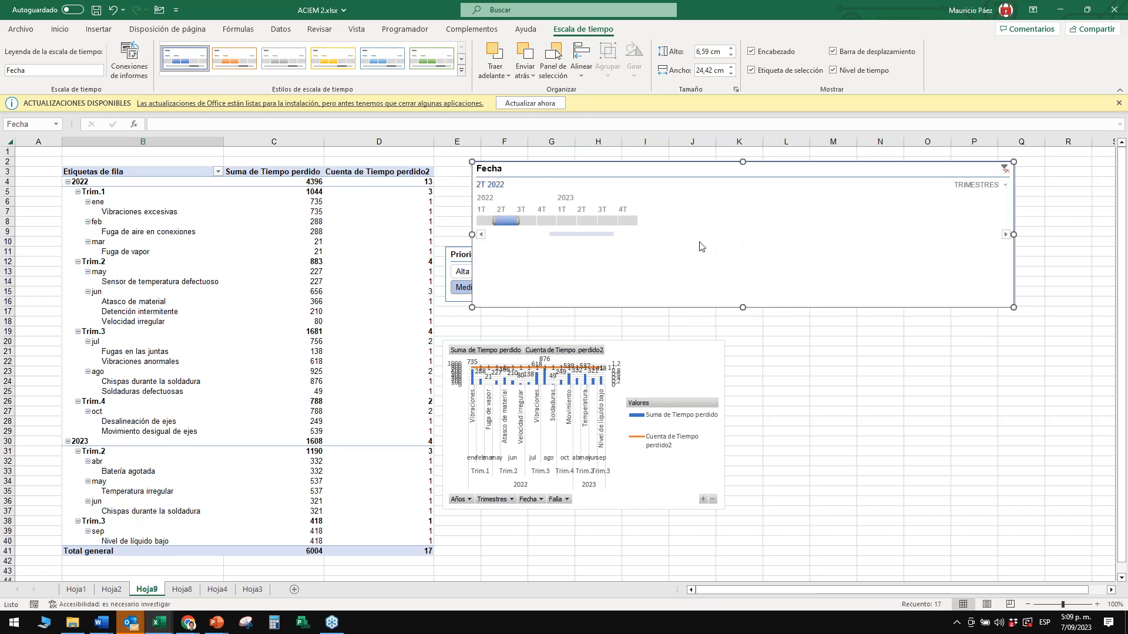
left_click(486, 220)
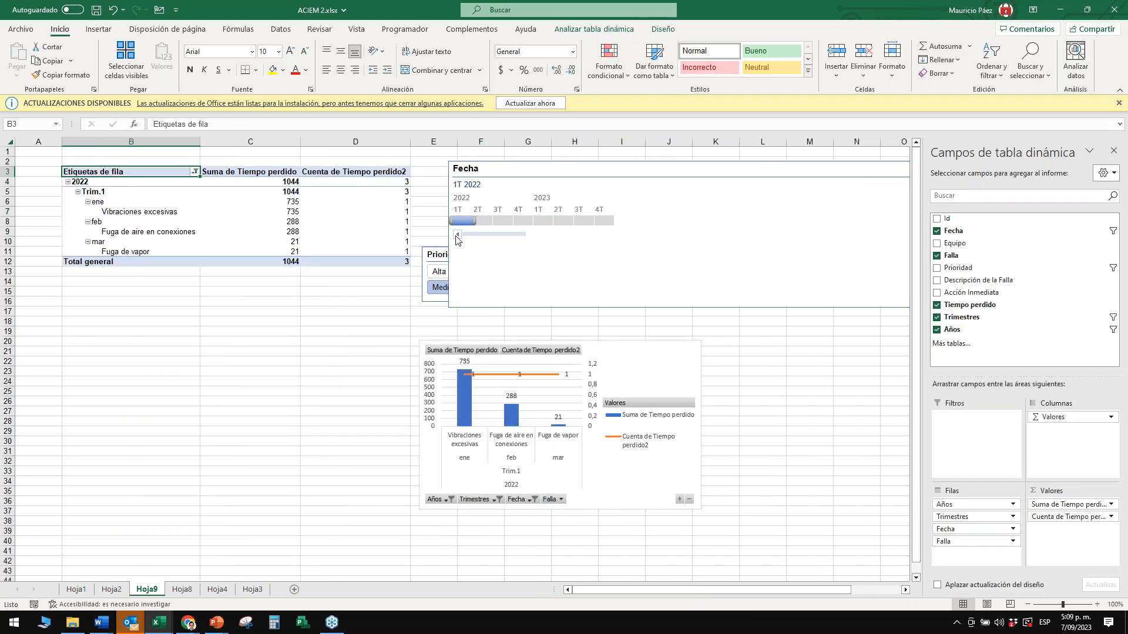
- Filter the pivot table to April 2022 on the timeline's month level and set the timeline to days
left_click_drag(815, 168, 684, 165)
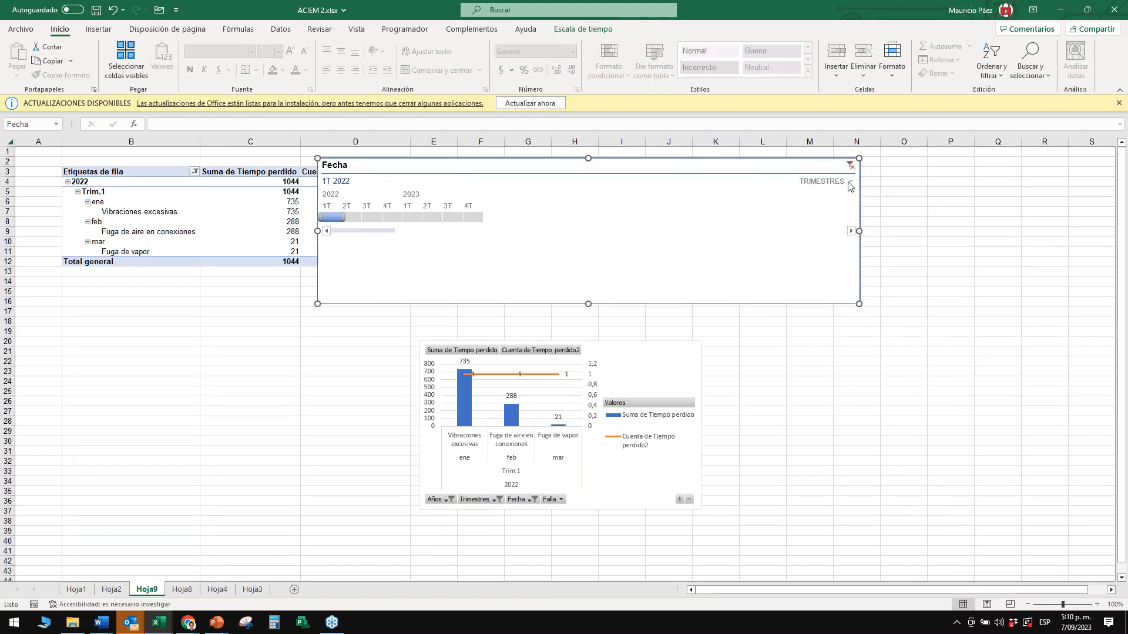
left_click(850, 181)
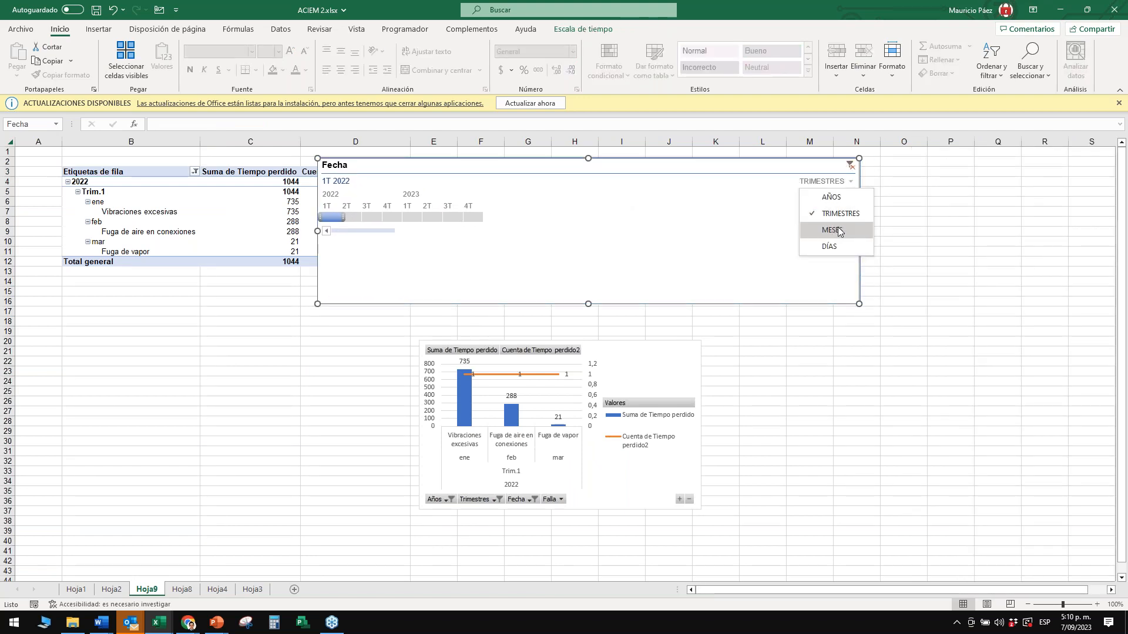
left_click(838, 230)
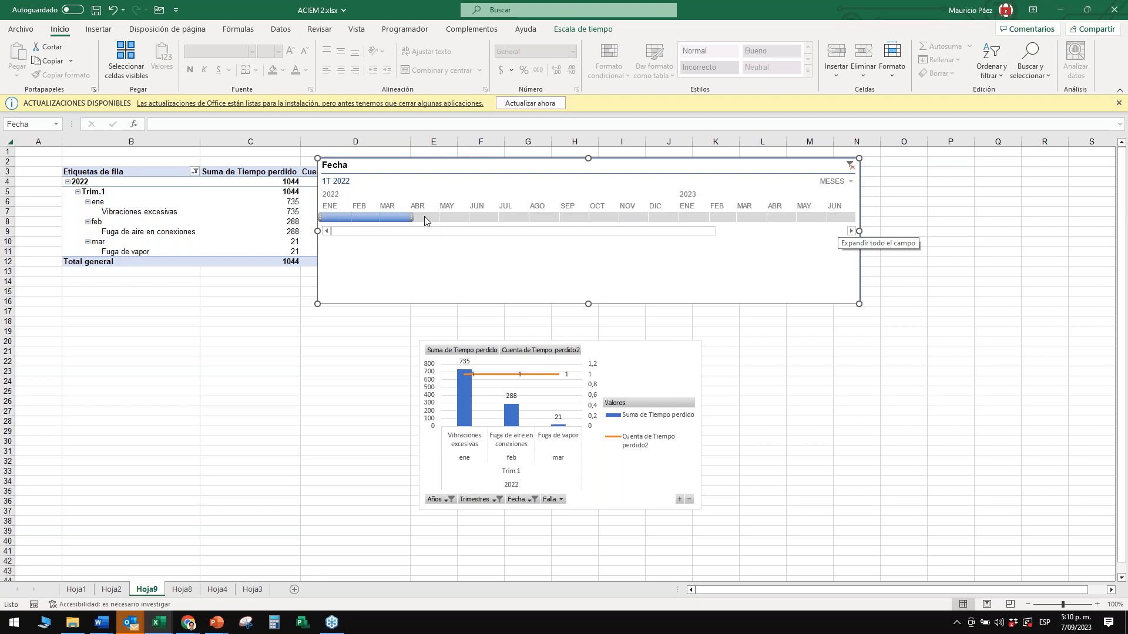
left_click(425, 218)
left_click(785, 181)
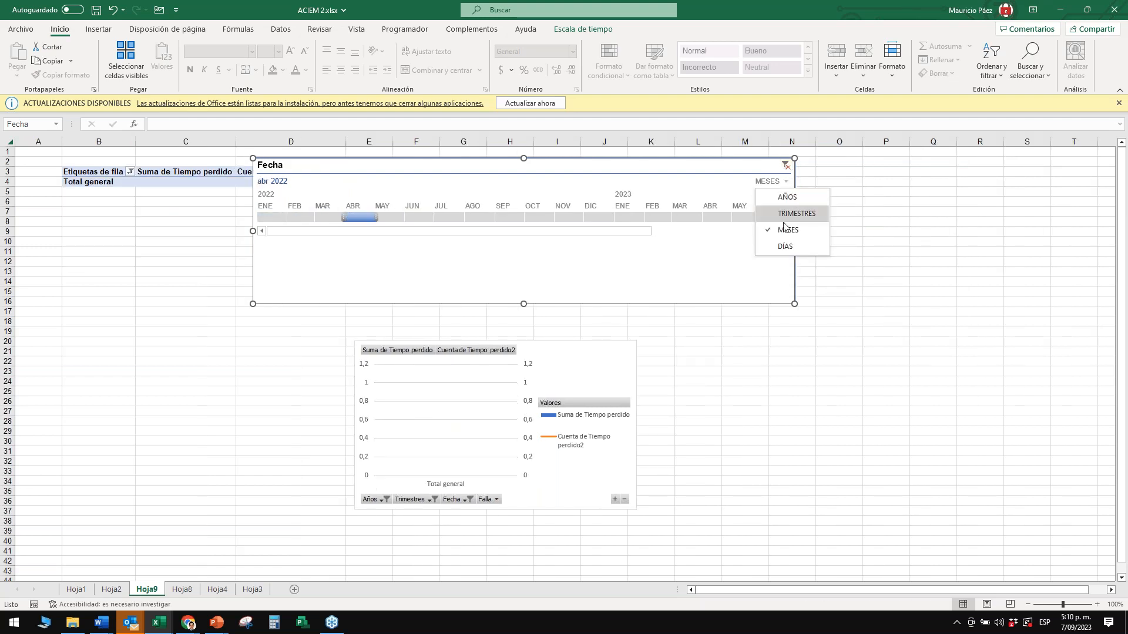
left_click(786, 246)
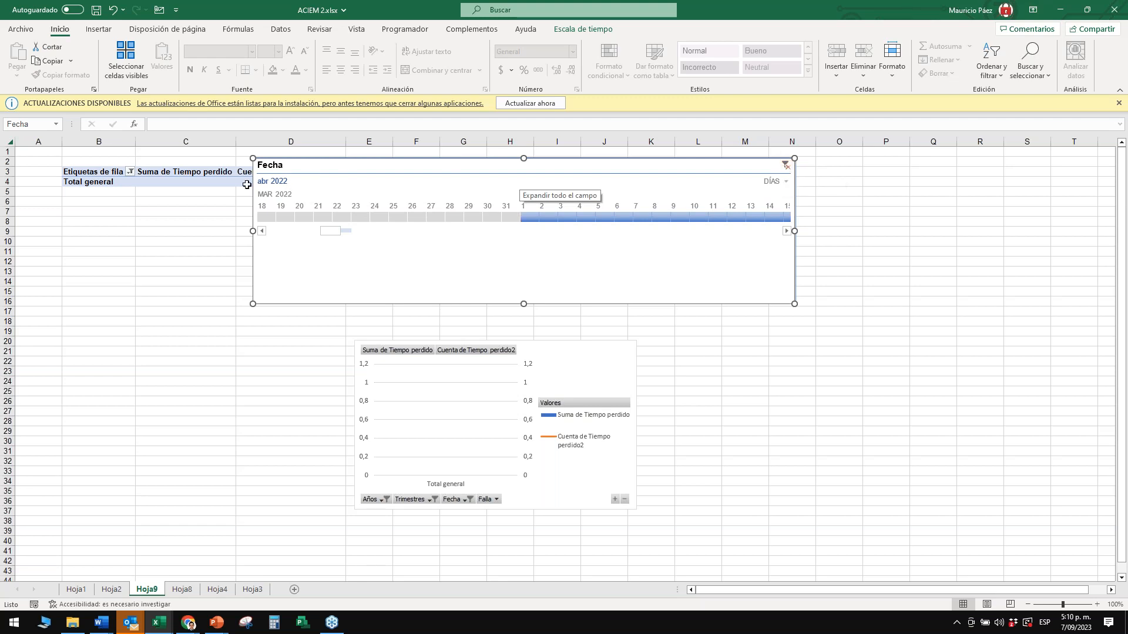
- Remove Años, Trimestres and Fecha from the pivot table rows, keeping only Falla
left_click(115, 182)
key("Up")
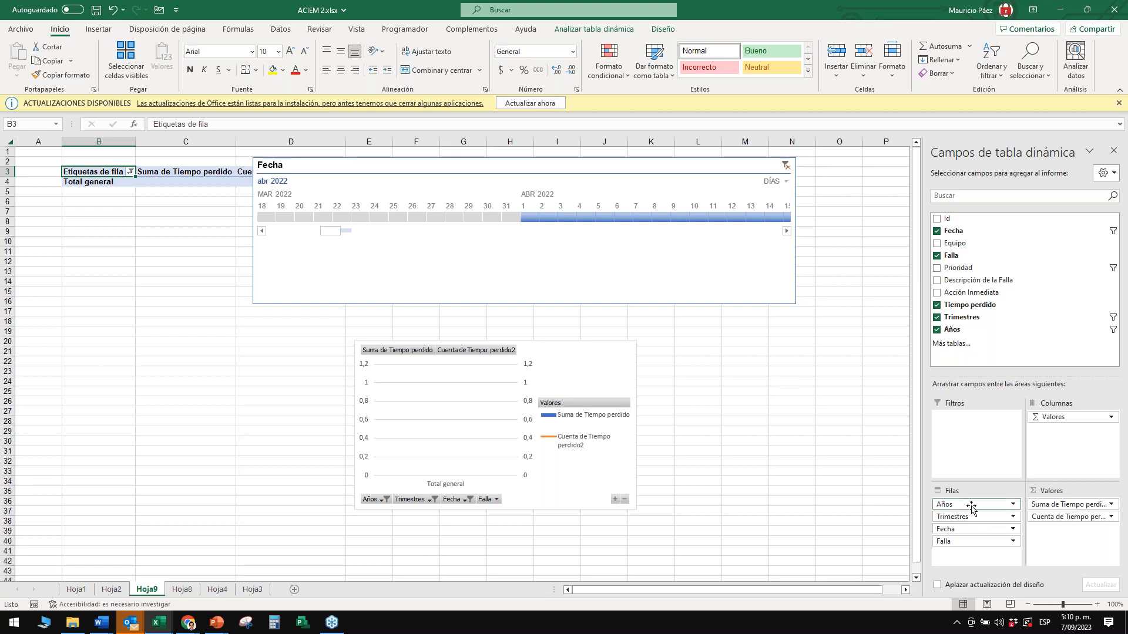
left_click_drag(994, 506, 1044, 361)
left_click_drag(955, 504, 1025, 349)
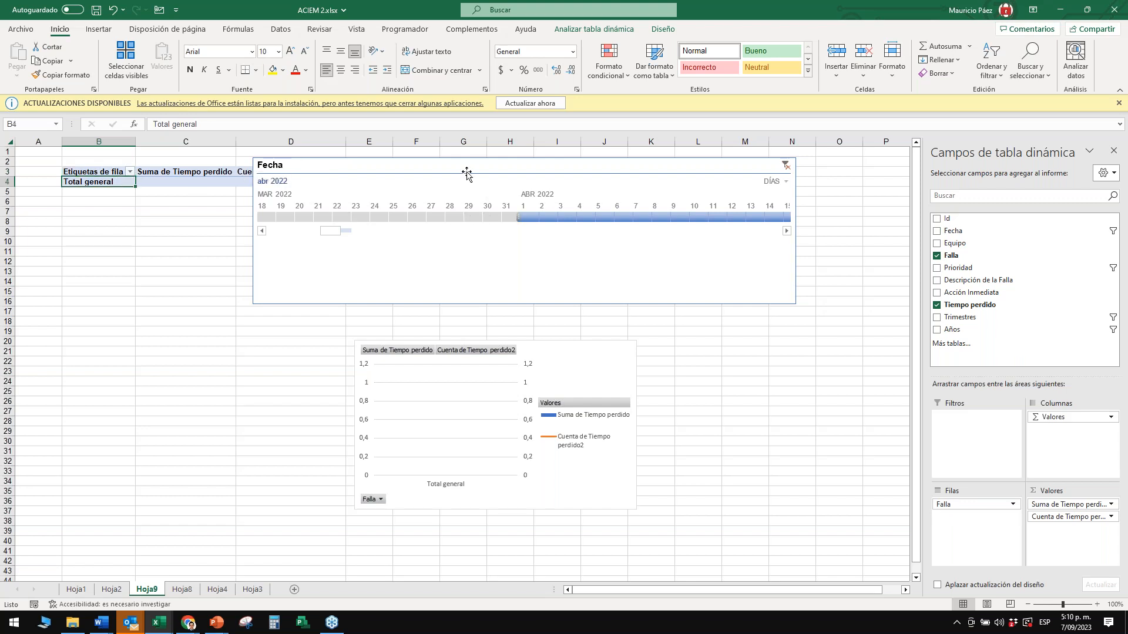
- Move the Fecha timeline clear of the pivot table and try its year, quarter and month levels, ending on days
left_click_drag(467, 165, 572, 159)
left_click(893, 176)
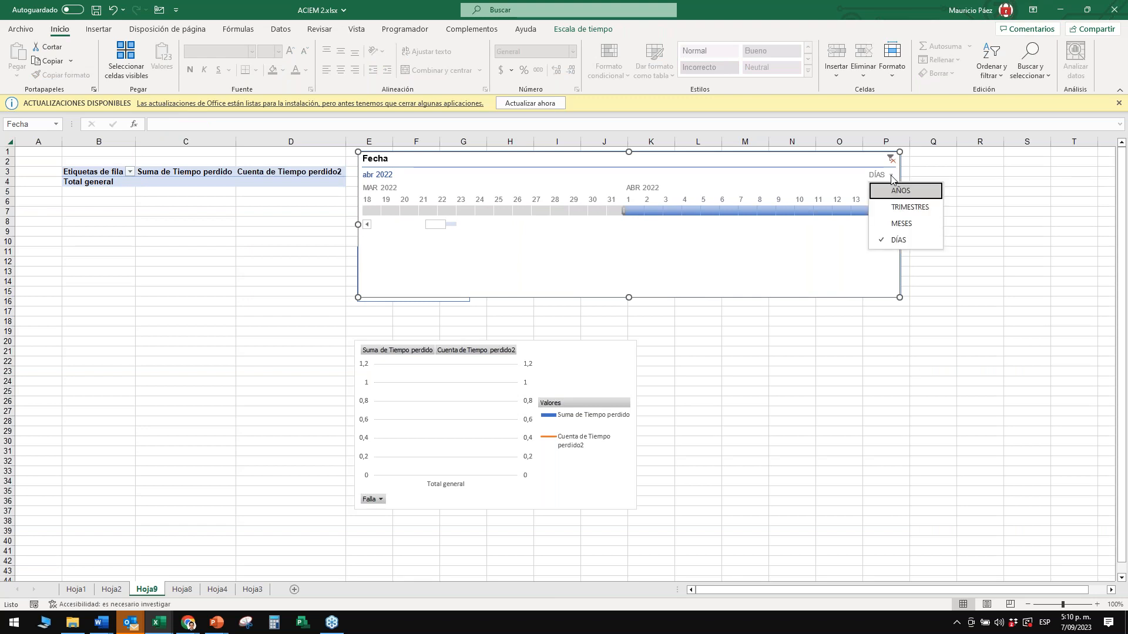
left_click(900, 186)
left_click(892, 176)
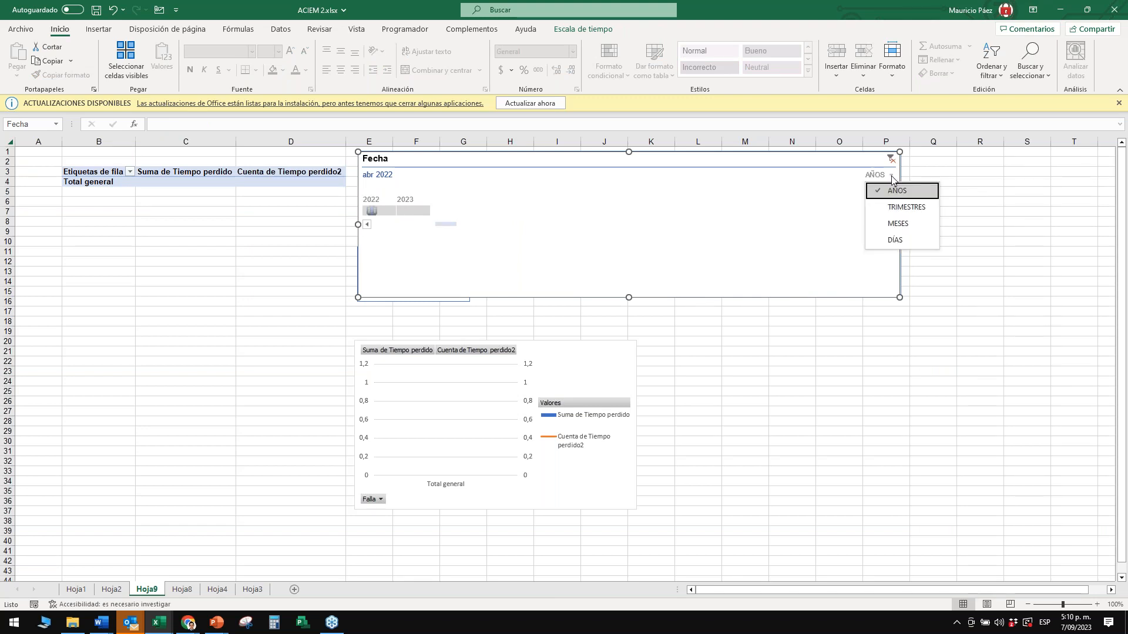
left_click(899, 203)
left_click(890, 177)
left_click(889, 221)
left_click(891, 175)
left_click(890, 241)
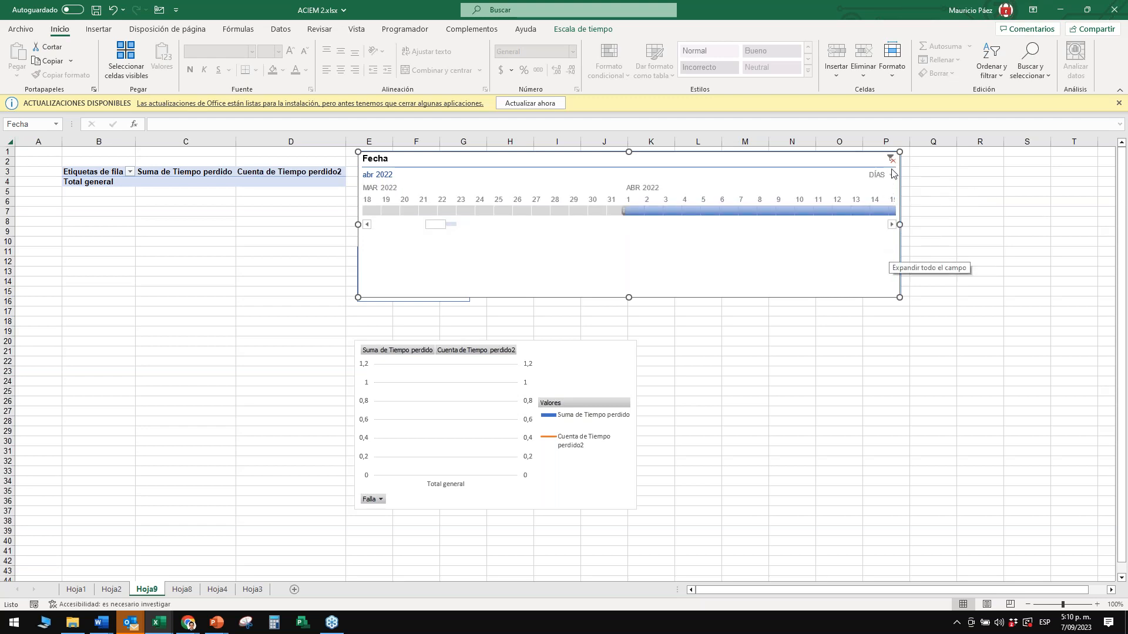
left_click(592, 360)
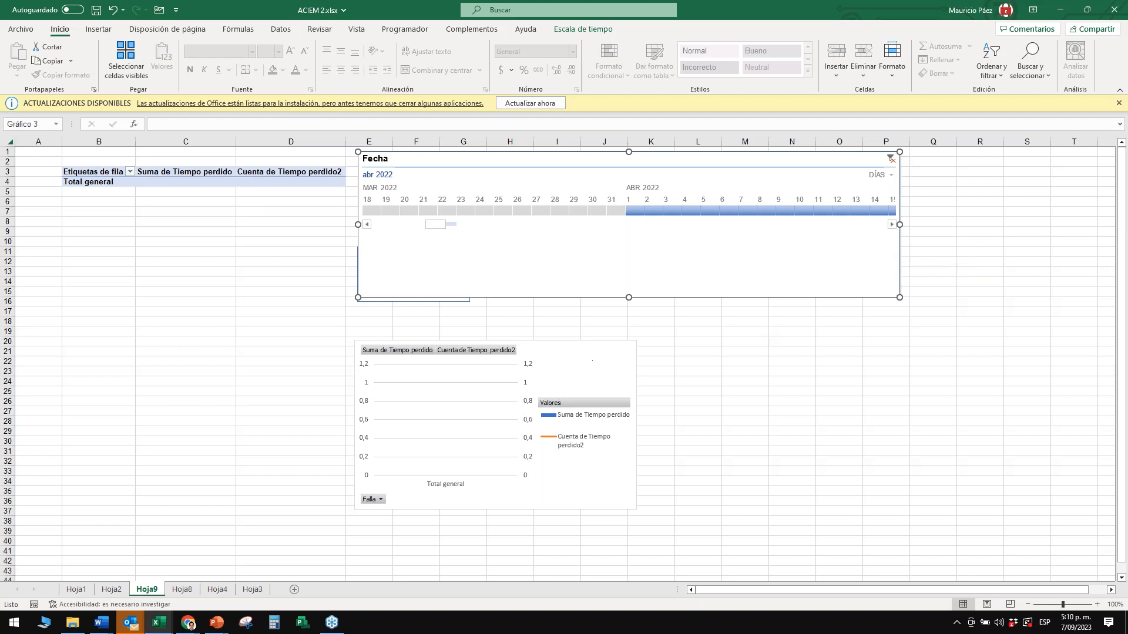
- Shorten the Fecha timeline to uncover the Prioridad slicer and filter the pivot table by Alta
left_click(509, 295)
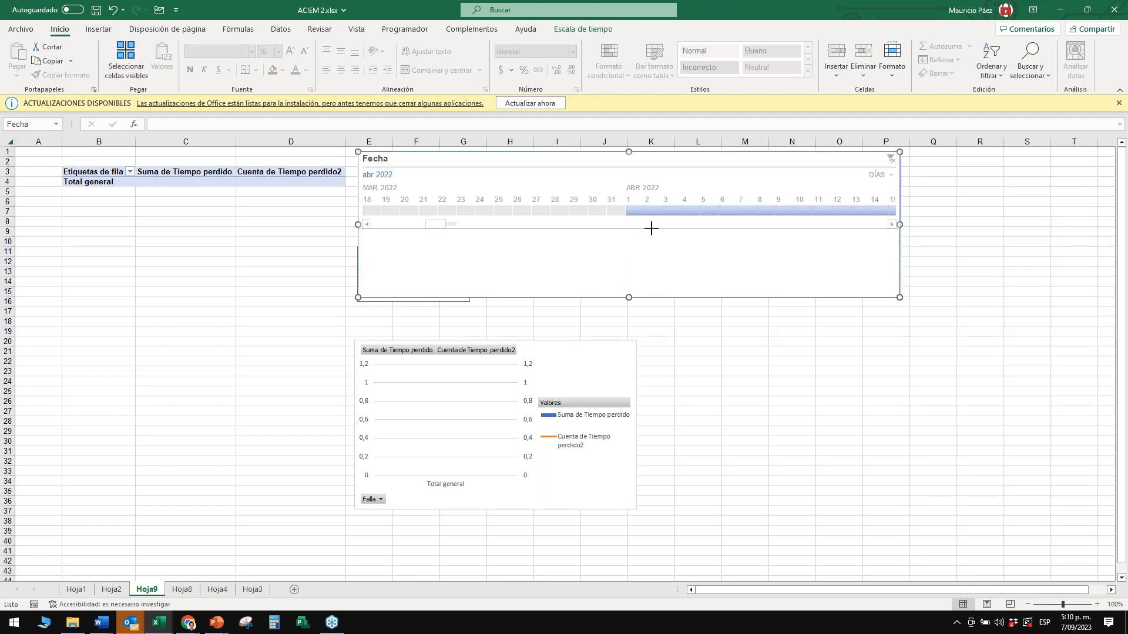
left_click_drag(650, 234, 649, 235)
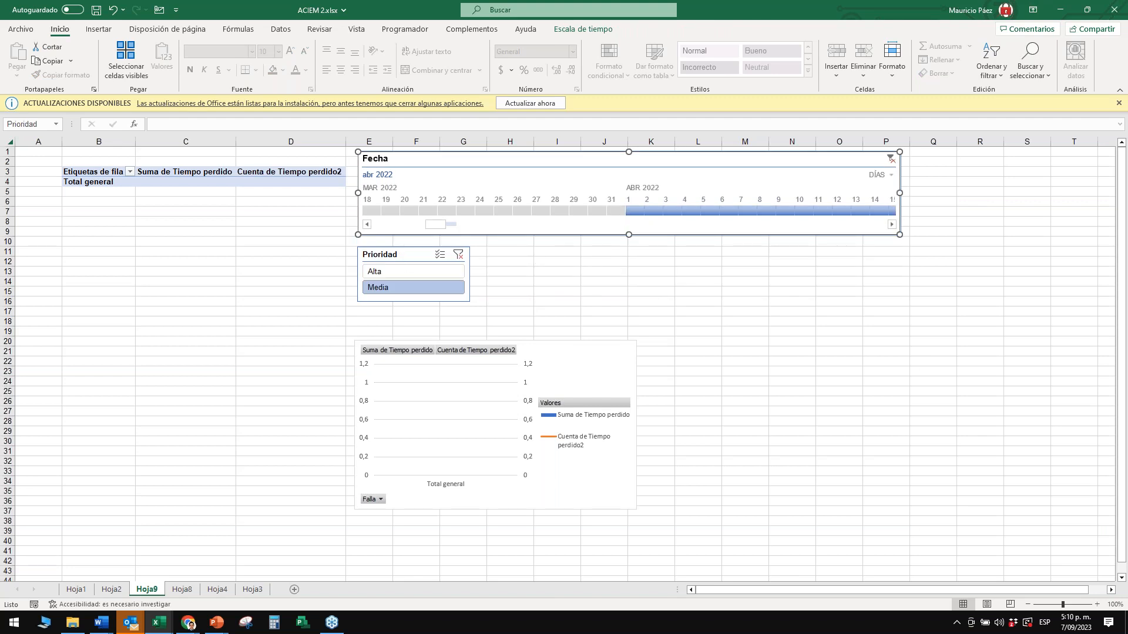
left_click(403, 258)
left_click(402, 273)
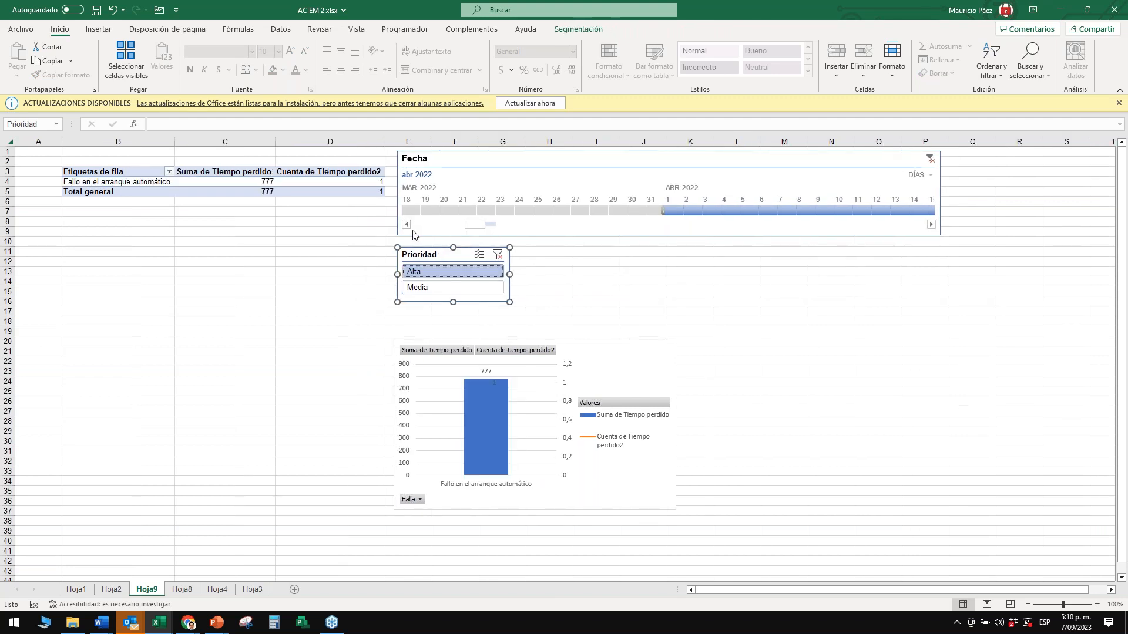
- Set the Fecha timeline to quarters and extend its range from 2T 2022 to 4T 2023
left_click(406, 224)
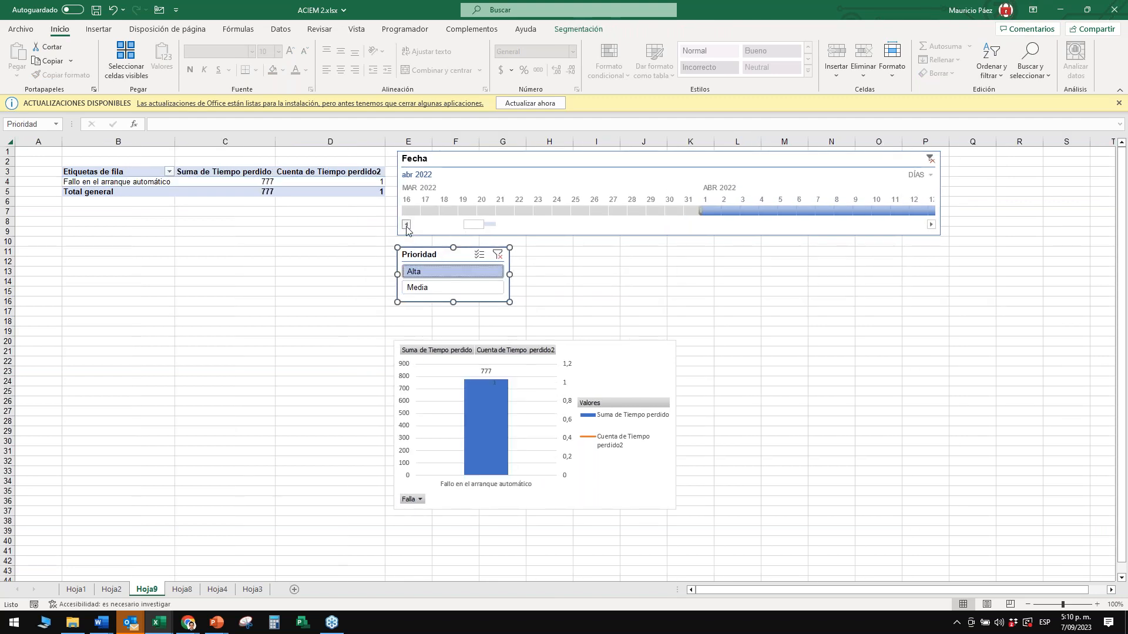
left_click(924, 175)
left_click(940, 203)
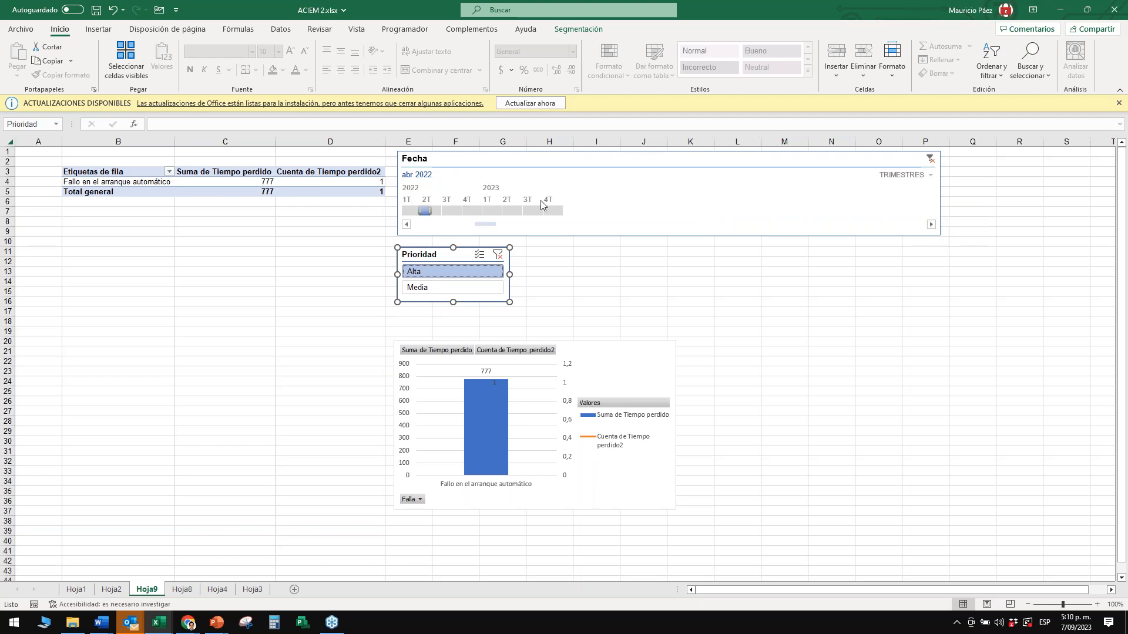
left_click_drag(429, 210, 561, 209)
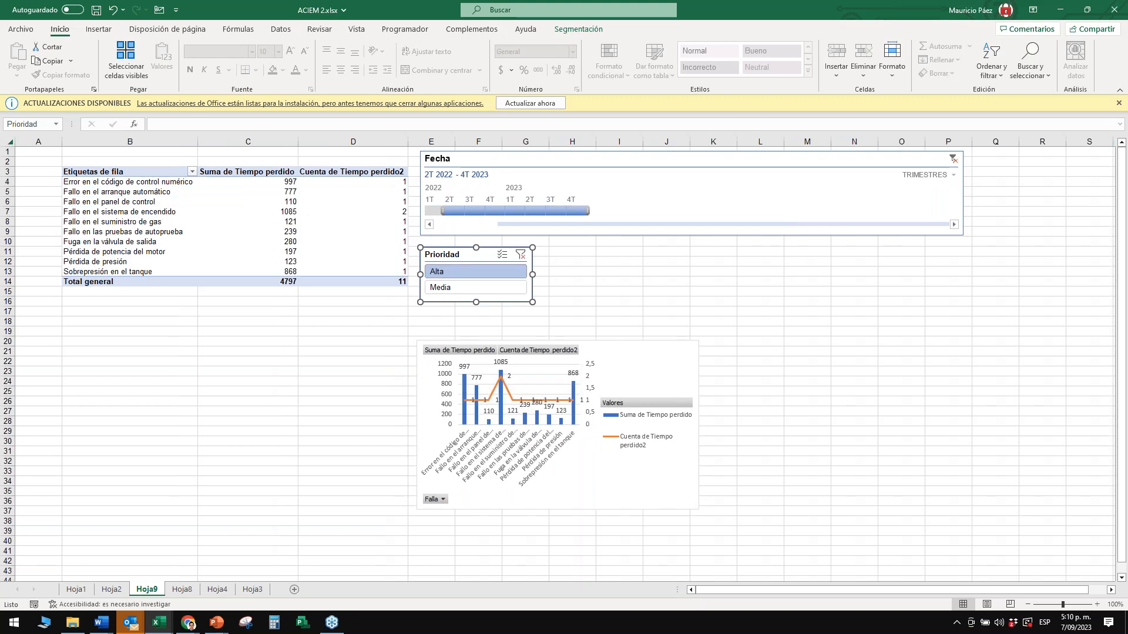
- Clear the Prioridad filter to include both Alta and Media, and widen the timeline range to all of 2022 and 2023
left_click(470, 288)
left_click(508, 254)
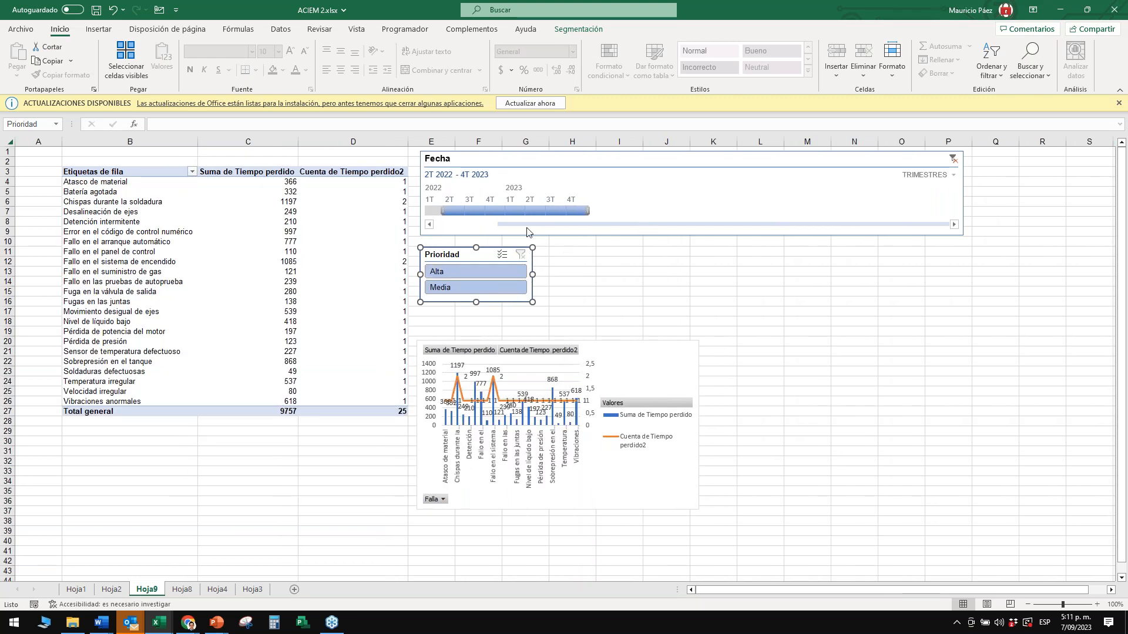
left_click(434, 210)
left_click_drag(417, 210, 558, 210)
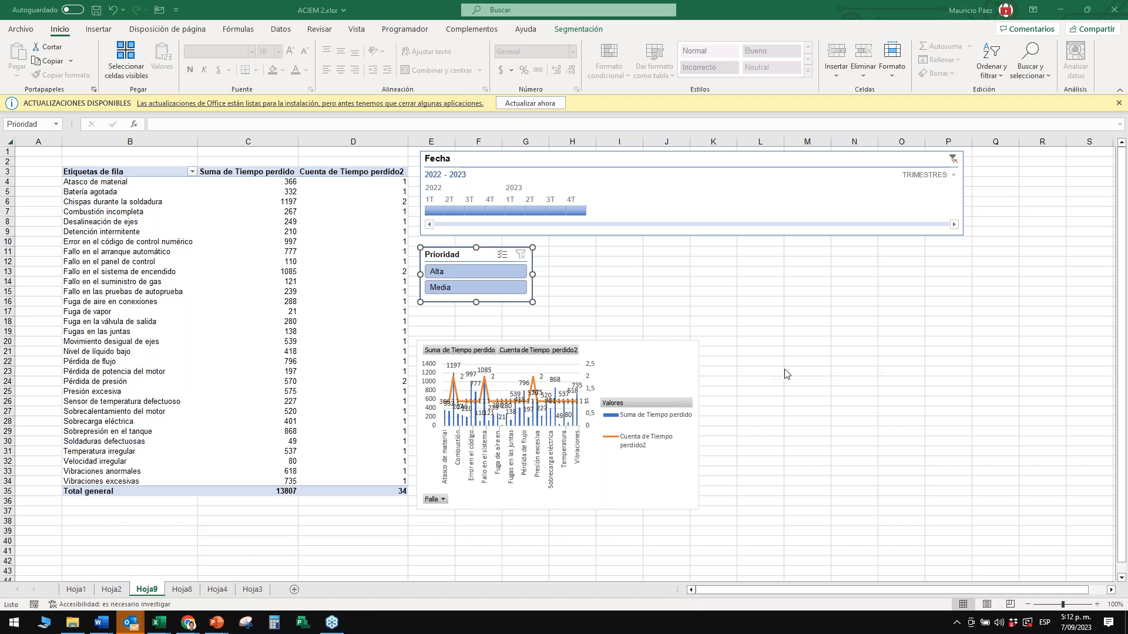
- Try single quarters of 2023 on the Fecha timeline, starting with 1T, and finish with the filter on 1T 2022
left_click(578, 251)
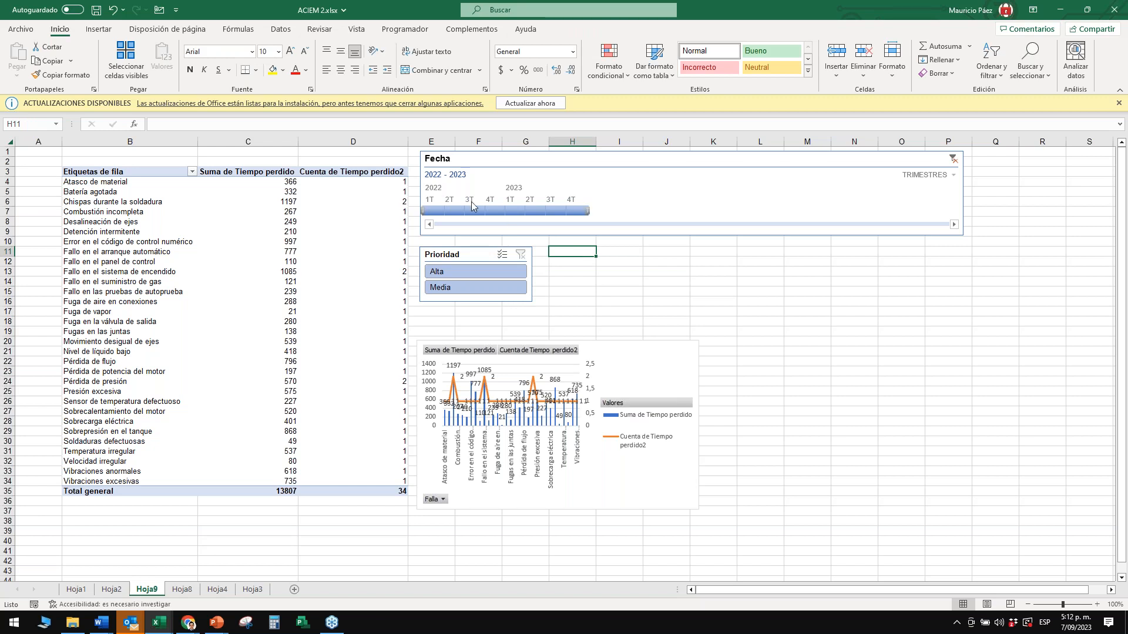
left_click(432, 188)
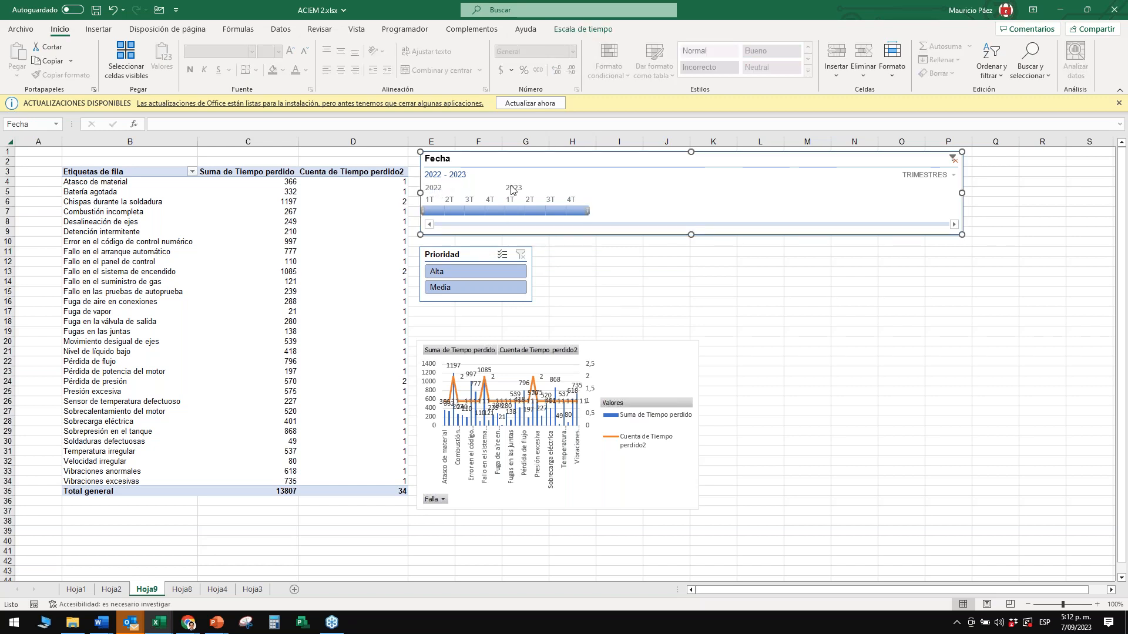
left_click(511, 210)
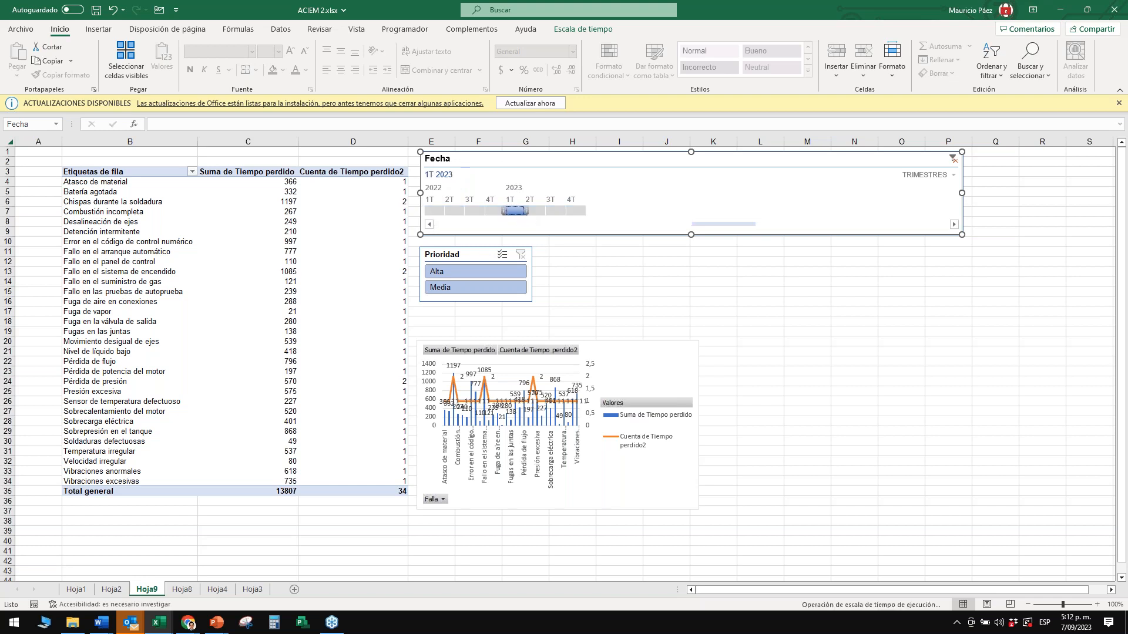
left_click(528, 211)
left_click(403, 210)
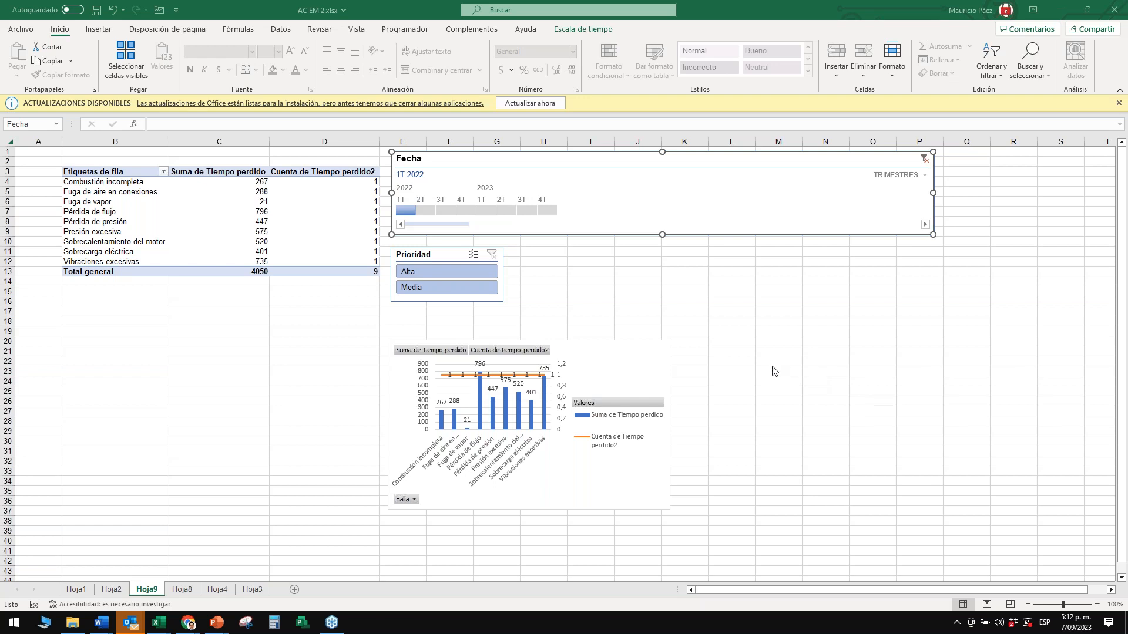
left_click(628, 272)
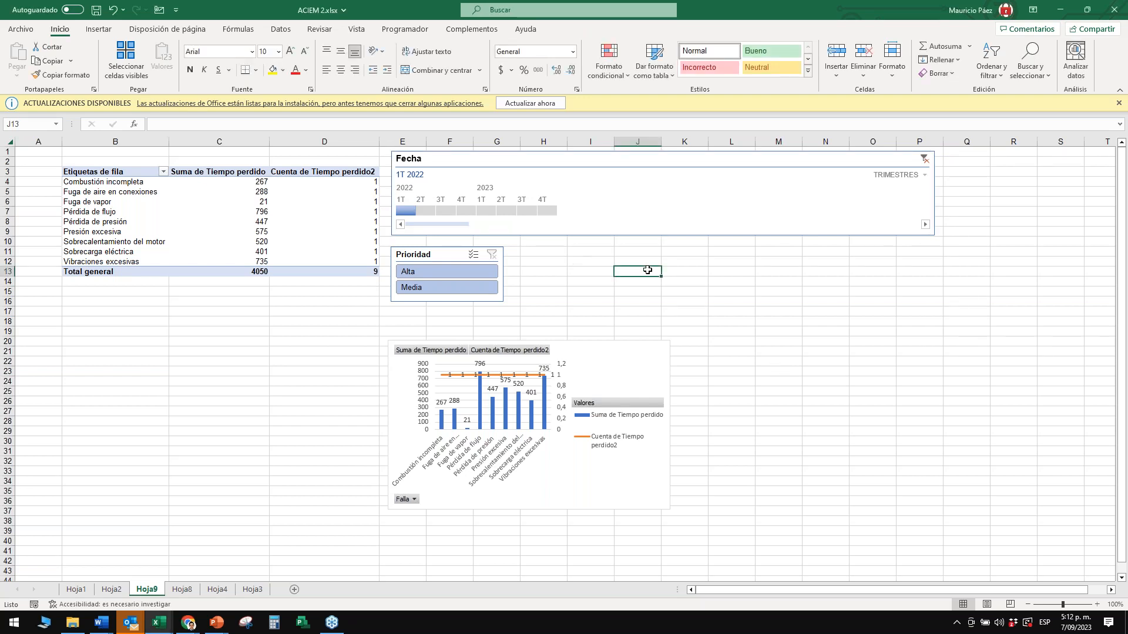
left_click(543, 251)
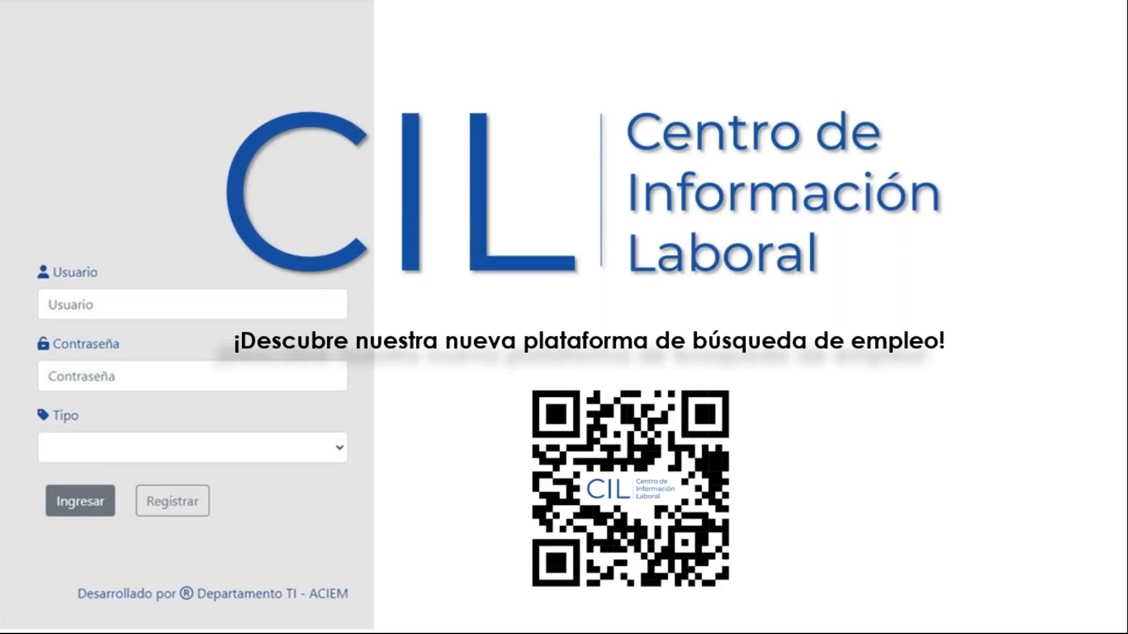
key("alt+Tab")
key("alt+Tab")
key("alt+Tab")
key("alt+Tab")
key("alt+shift+Tab")
key("alt+Down")
key("alt+Up")
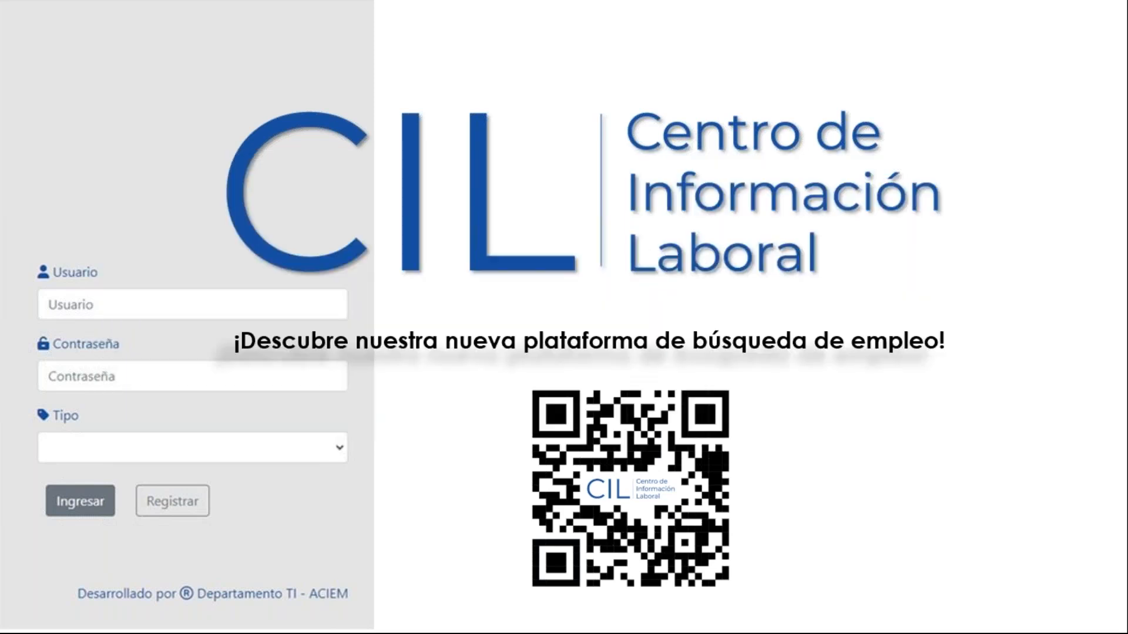